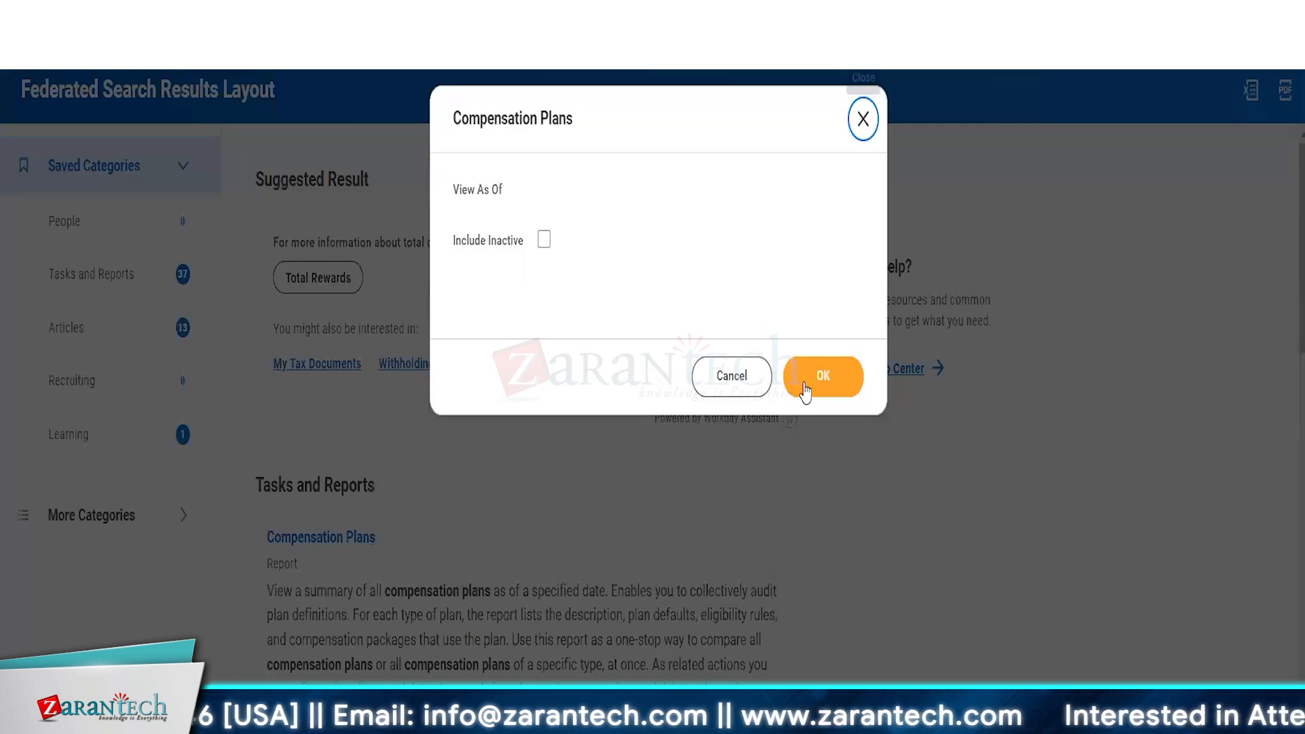
Step: Run the Compensation Plans report without inactive plans and open the GMS India Salary Plan from its salary plans
click(806, 386)
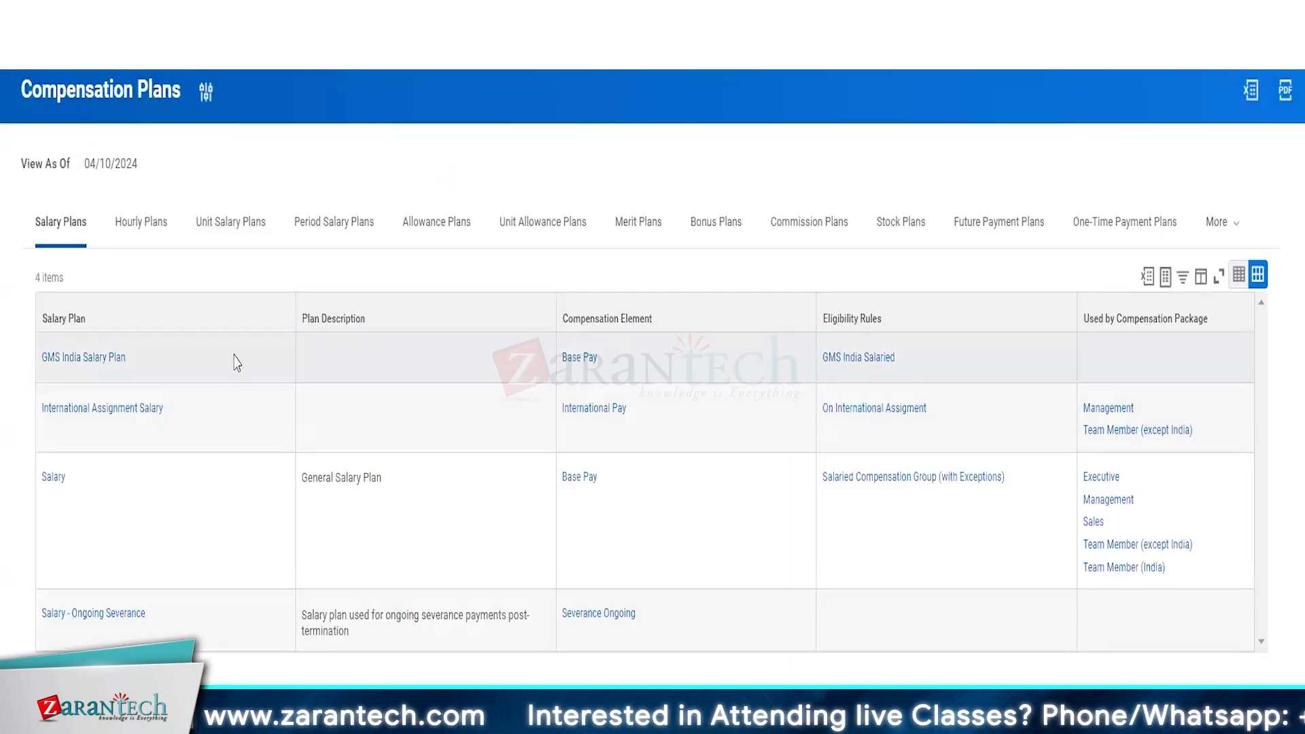
click(233, 361)
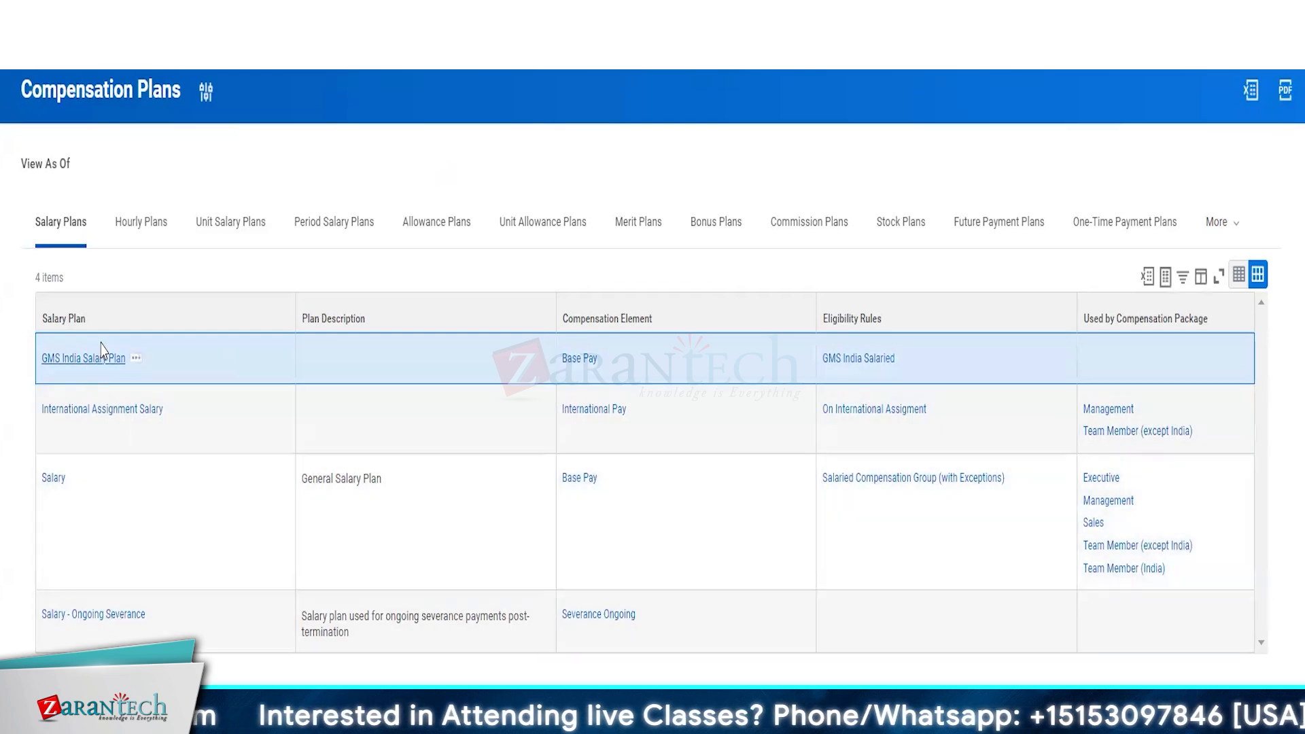
click(69, 361)
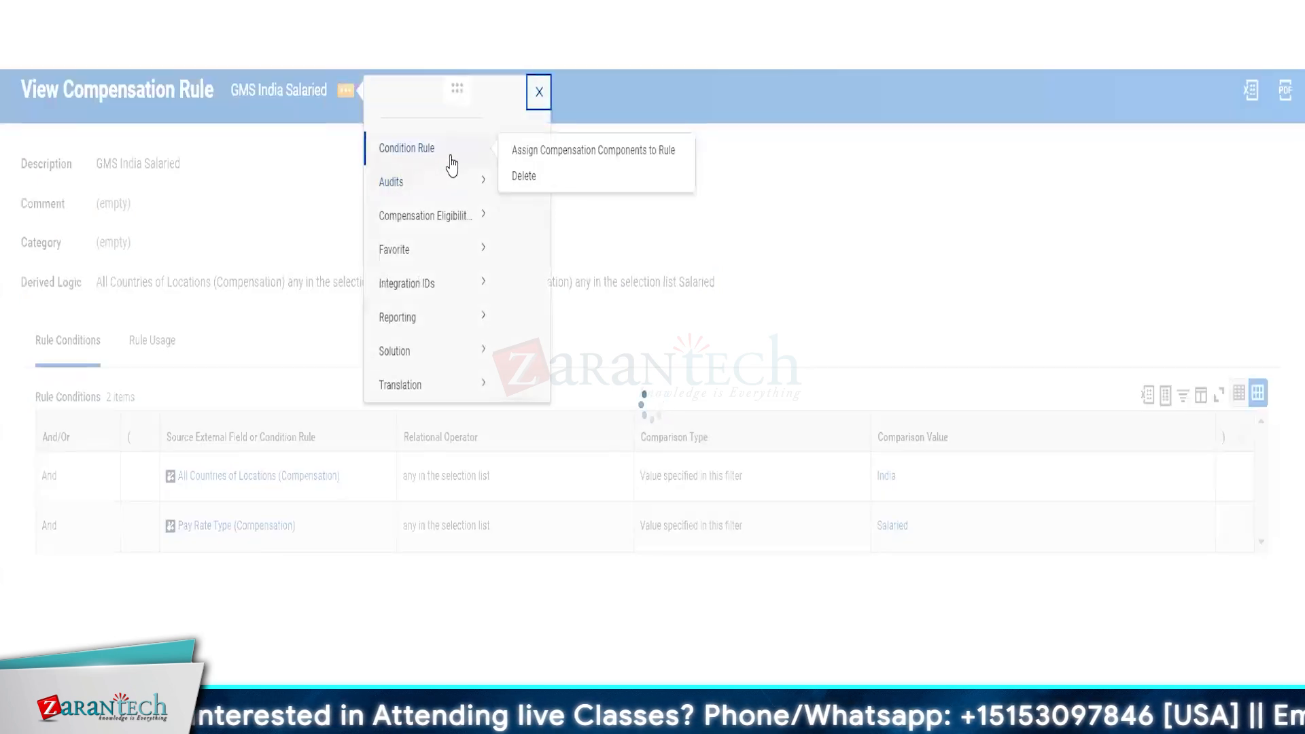
Step: Open the GMS India Salaried compensation eligibility rule for editing
mouse_move(414, 245)
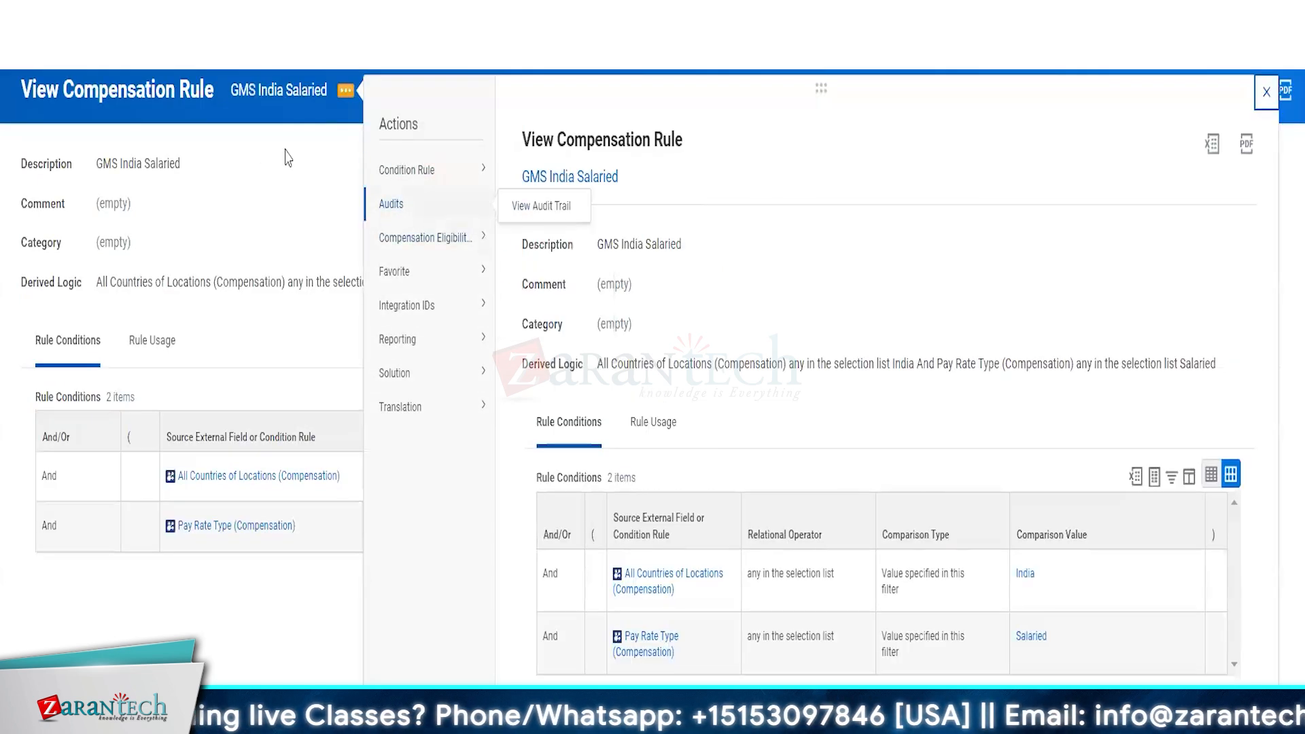
click(247, 204)
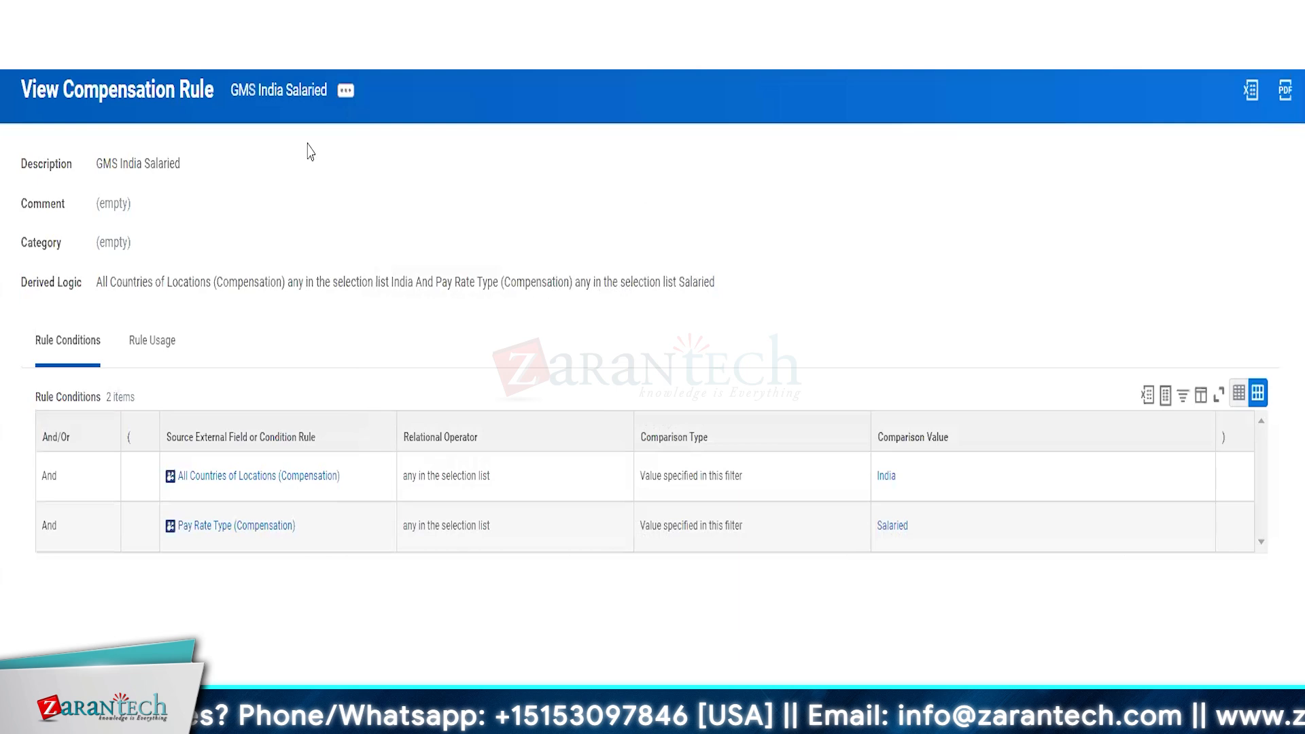
click(344, 96)
mouse_move(440, 251)
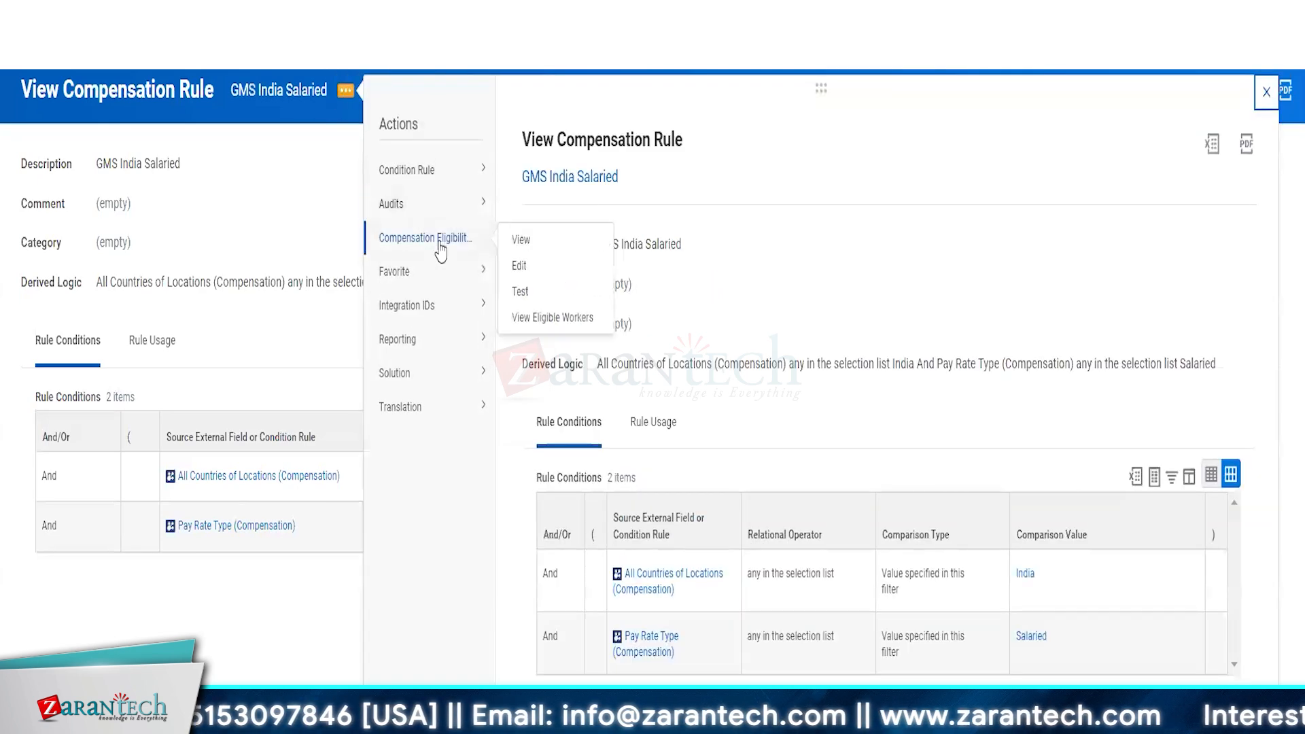
click(524, 270)
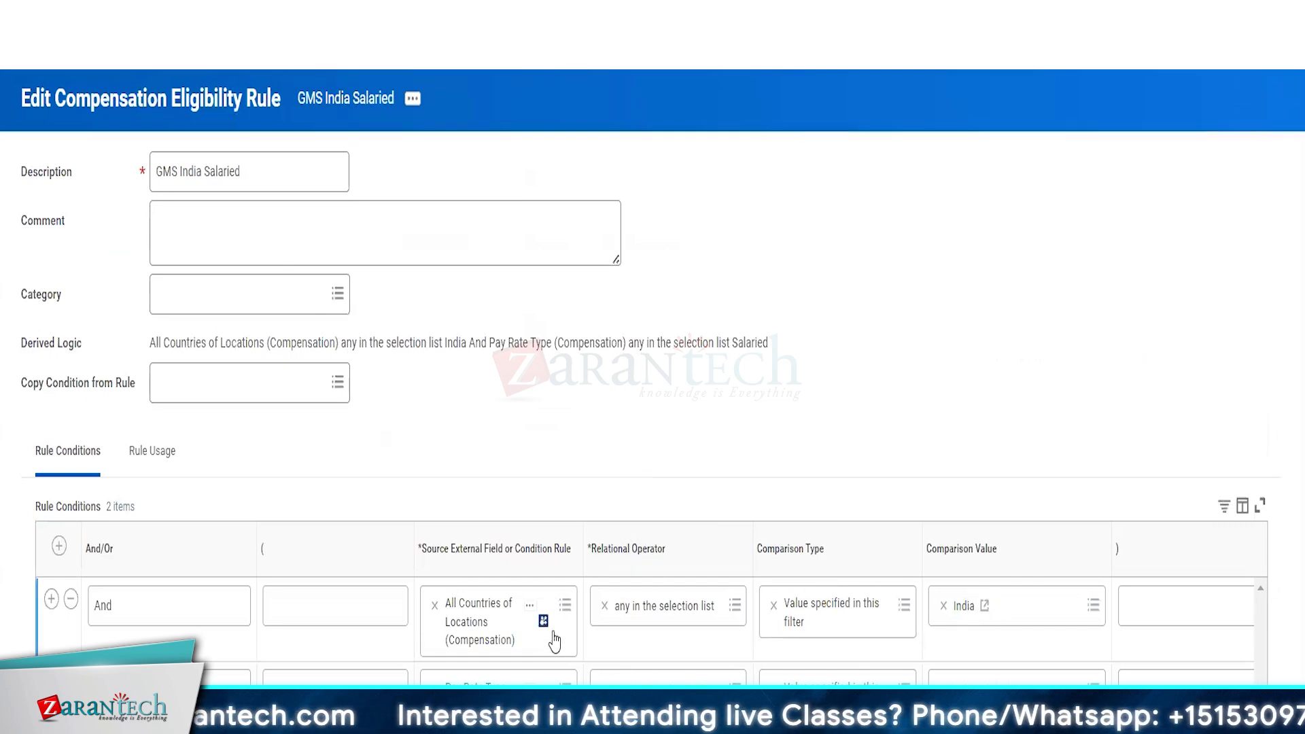
Step: Try All Supervisory Orgs (for Current Worker) and Supervisory Organization (Compensation) as the source field of the first rule condition
click(566, 615)
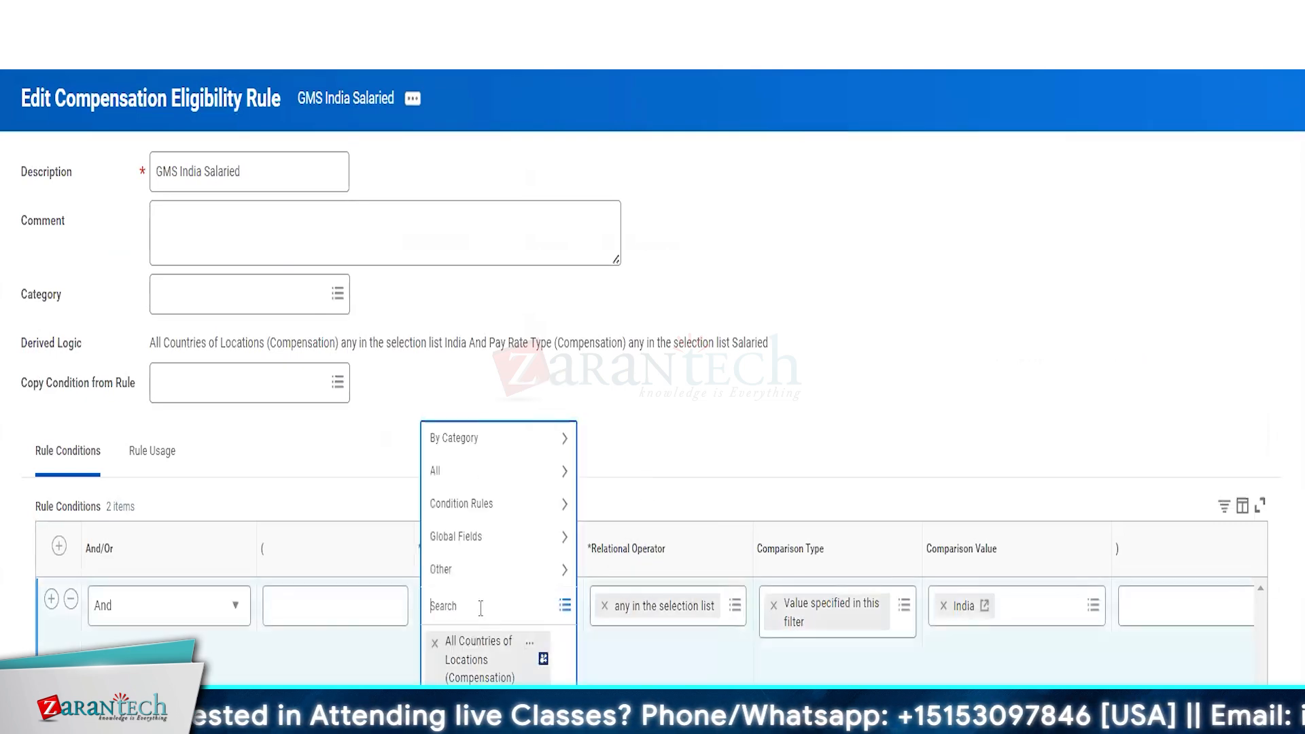
key(Return)
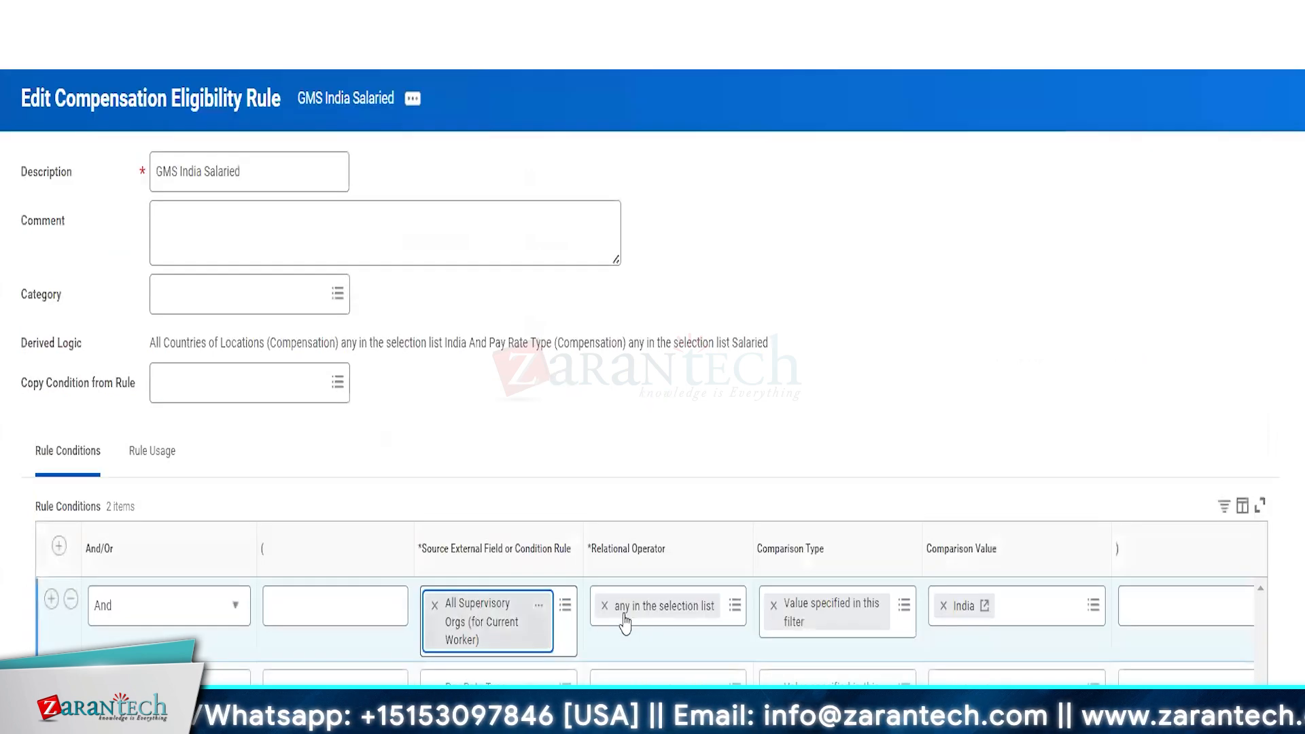
click(565, 607)
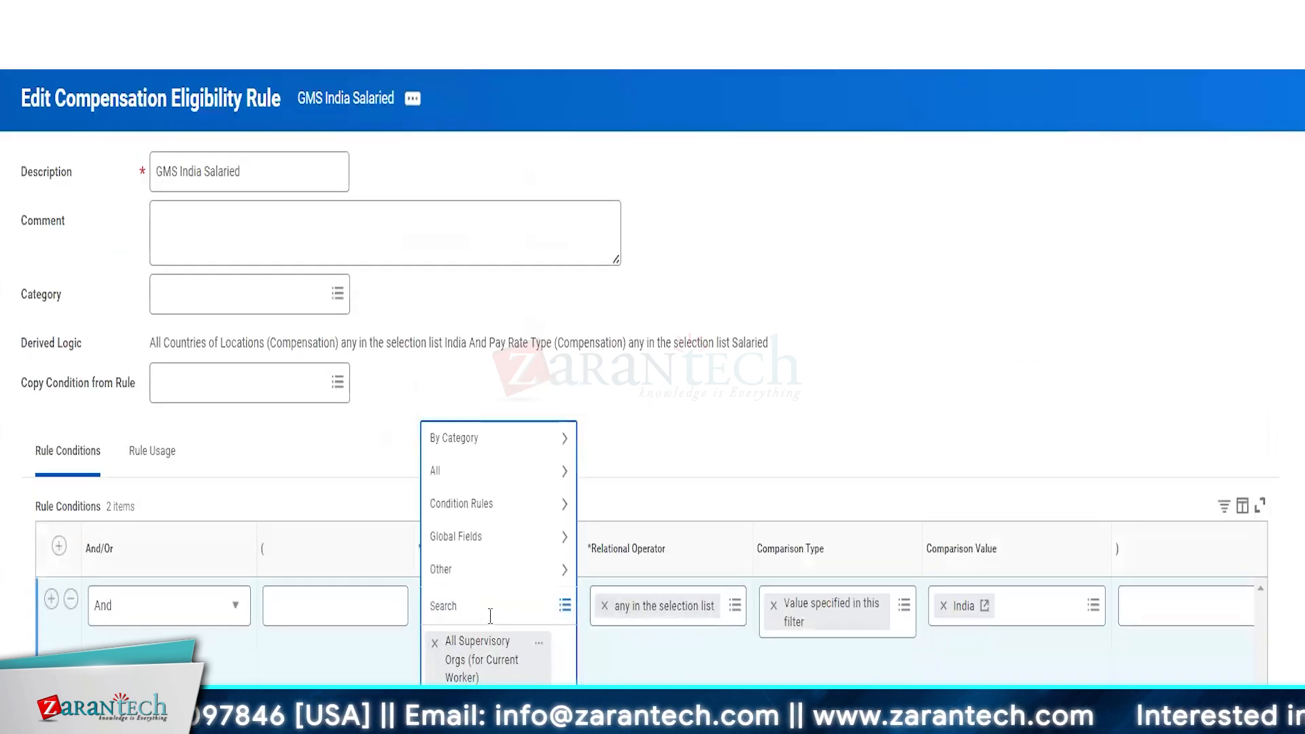
text(supervisory)
key(Return)
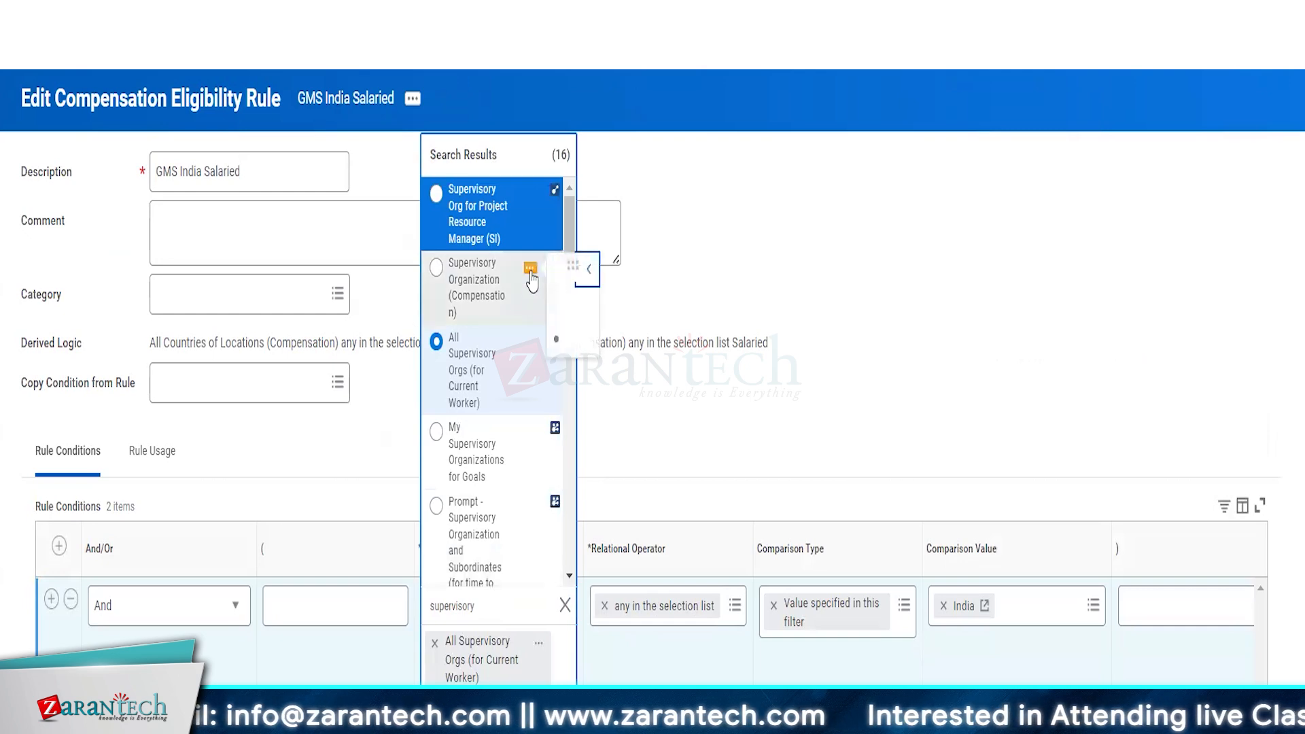
click(530, 267)
click(476, 287)
Step: Search the first condition's source fields for "supervisory" and look through the matching fields for a suitable organization option
click(564, 606)
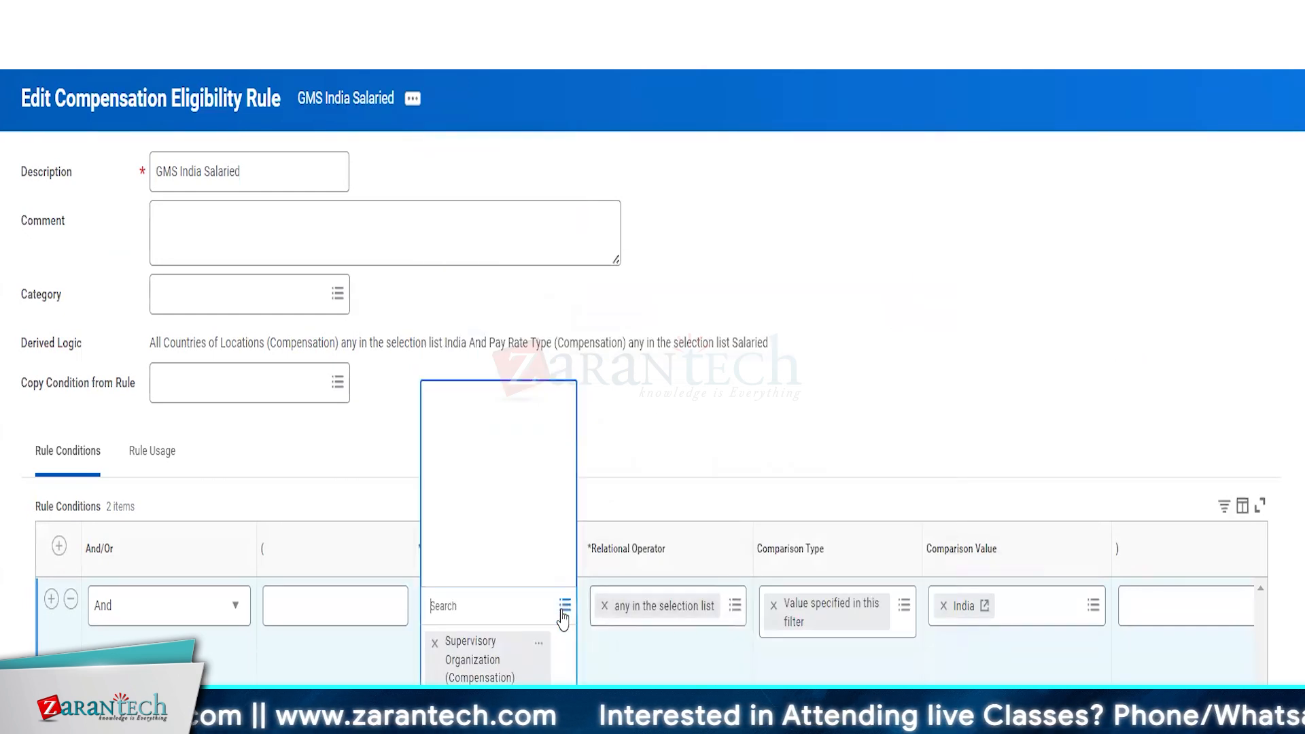
text(supervisory)
key(Return)
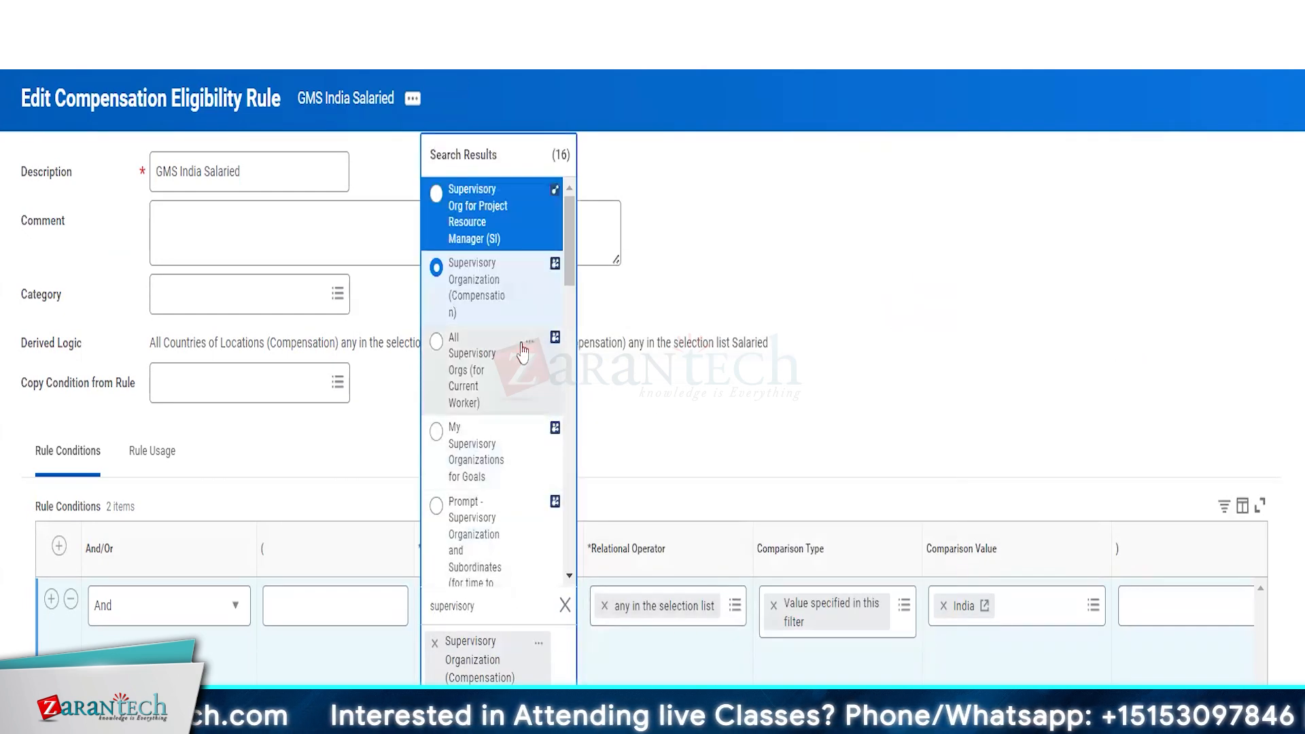
scroll(524, 350, down, 5)
scroll(524, 350, up, 6)
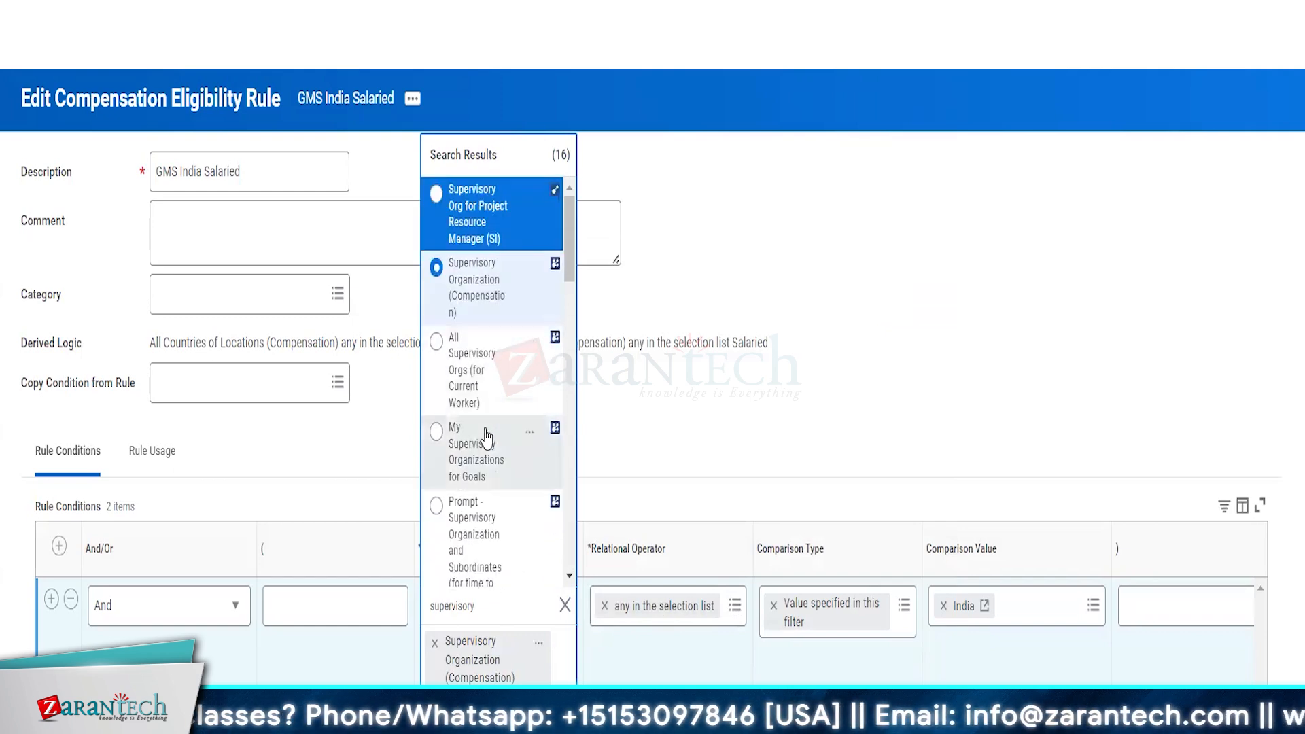
scroll(528, 422, down, 2)
scroll(520, 448, down, 5)
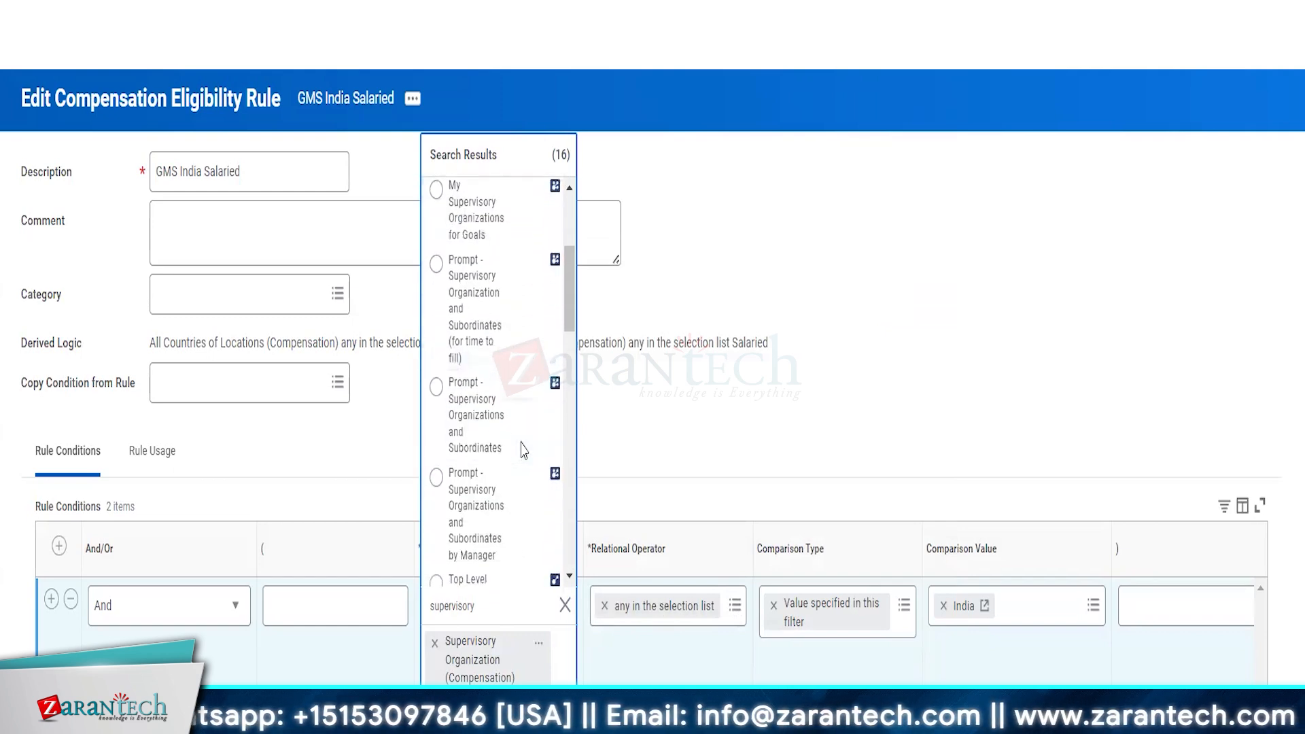
scroll(523, 453, down, 8)
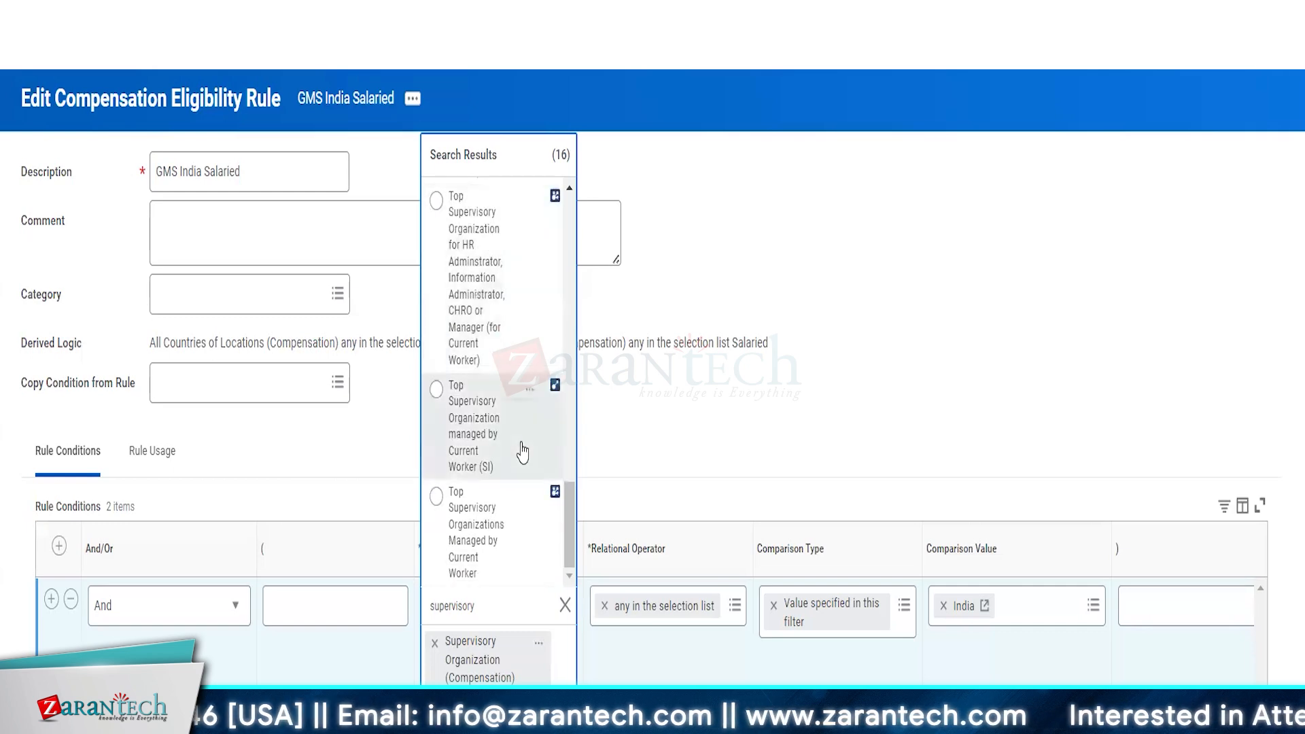
scroll(523, 450, up, 15)
Step: Search the source fields for "organization" and choose Custom Organization 04 (inactive) for the first condition
key(ctrl+a)
text(organization)
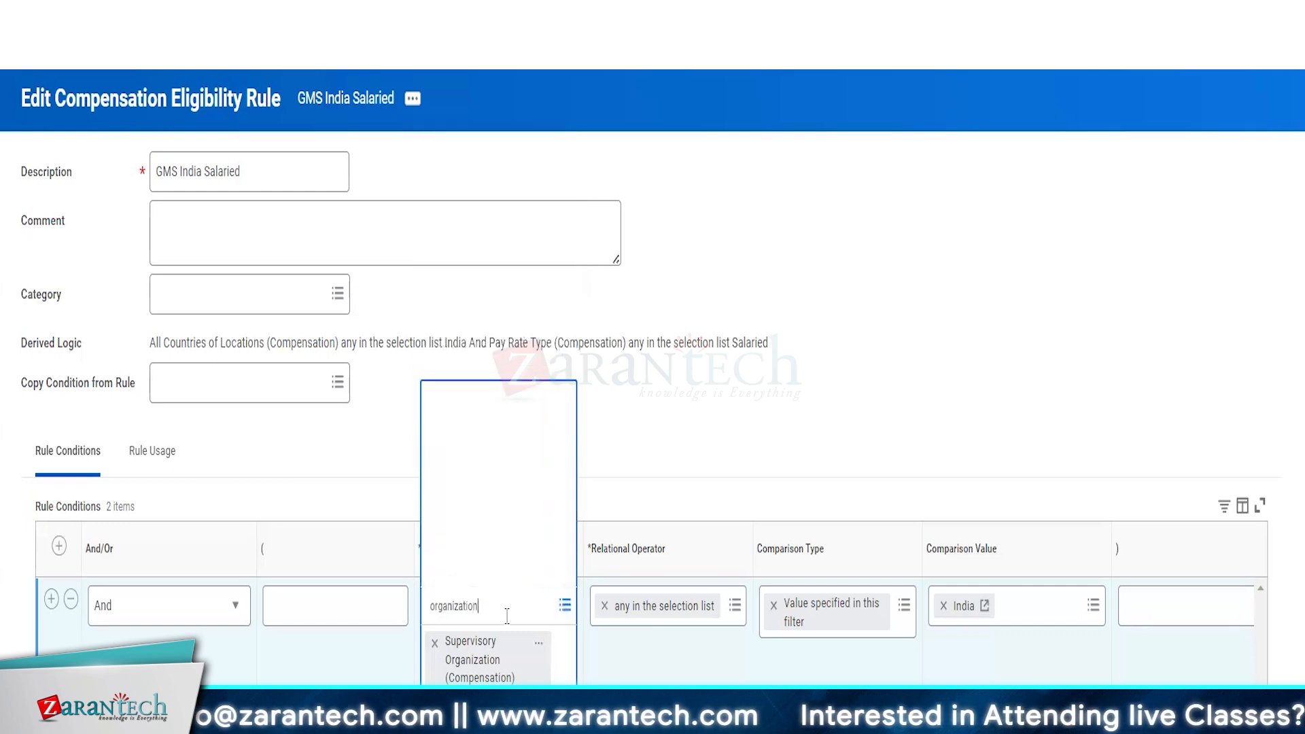
key(Return)
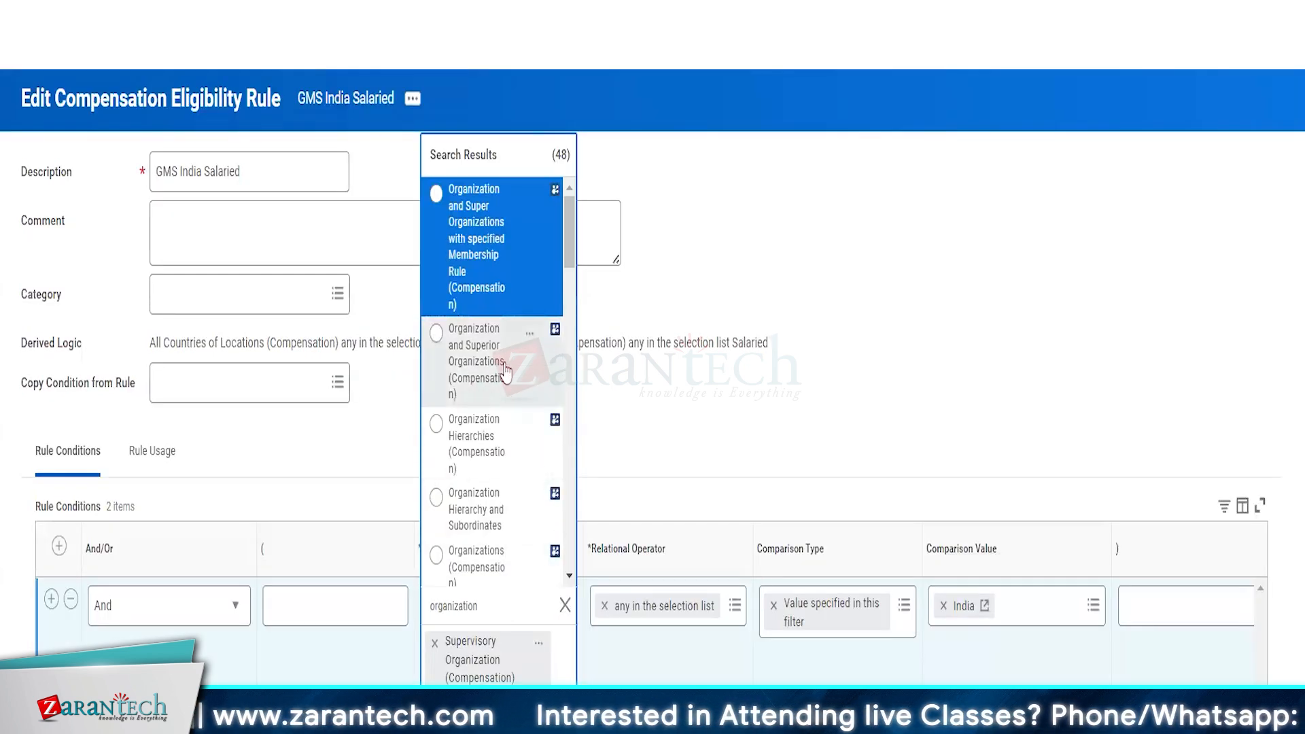
scroll(499, 408, down, 1)
scroll(498, 408, down, 6)
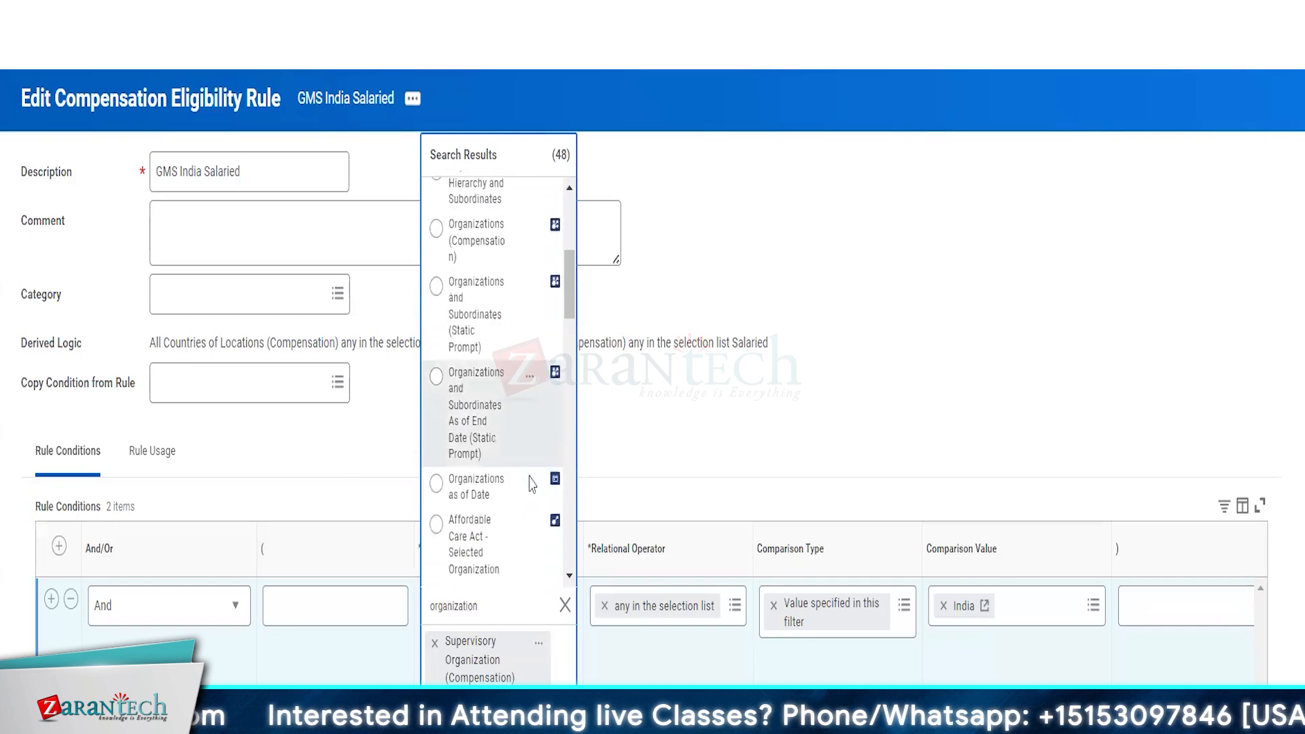
click(528, 484)
Step: Set the first condition's source field to Organization and Superior Organizations (Compensation), found by searching for "organization"
click(569, 612)
text(organizatoin)
key(Return)
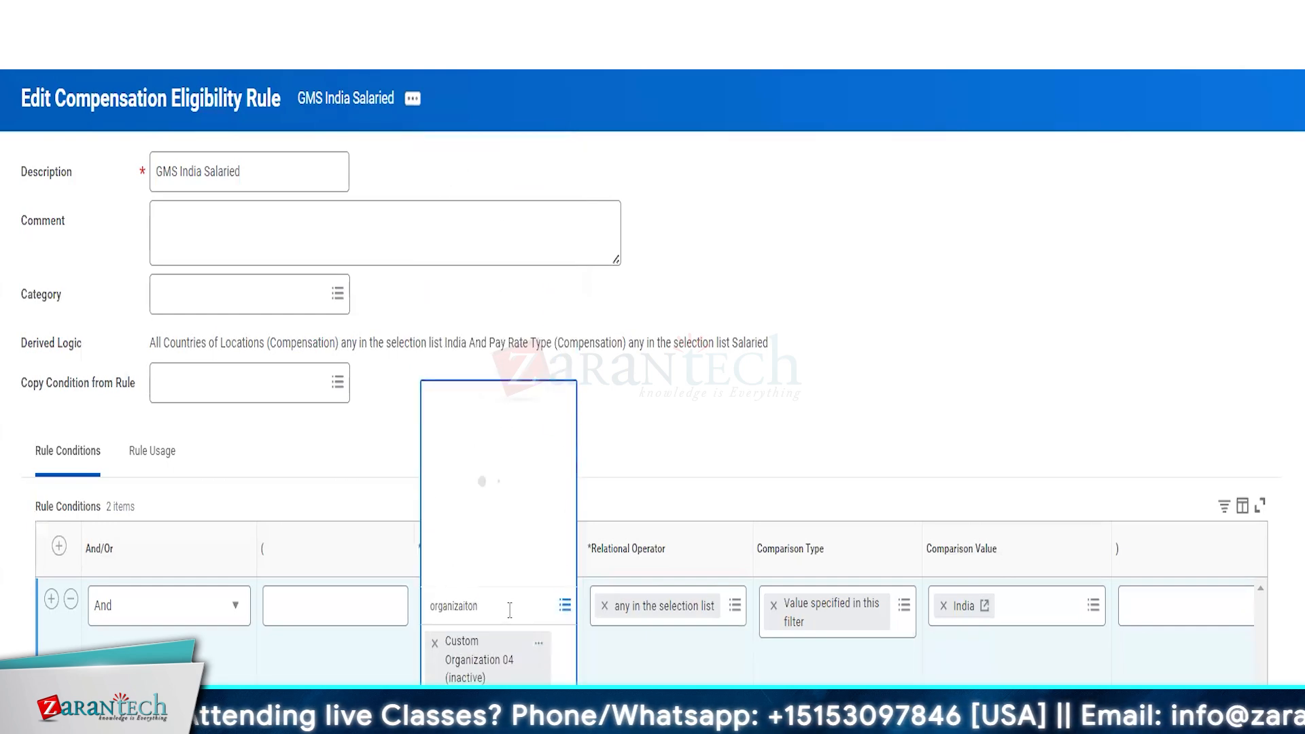
key(ctrl+a)
text(organizatoin)
key(Return)
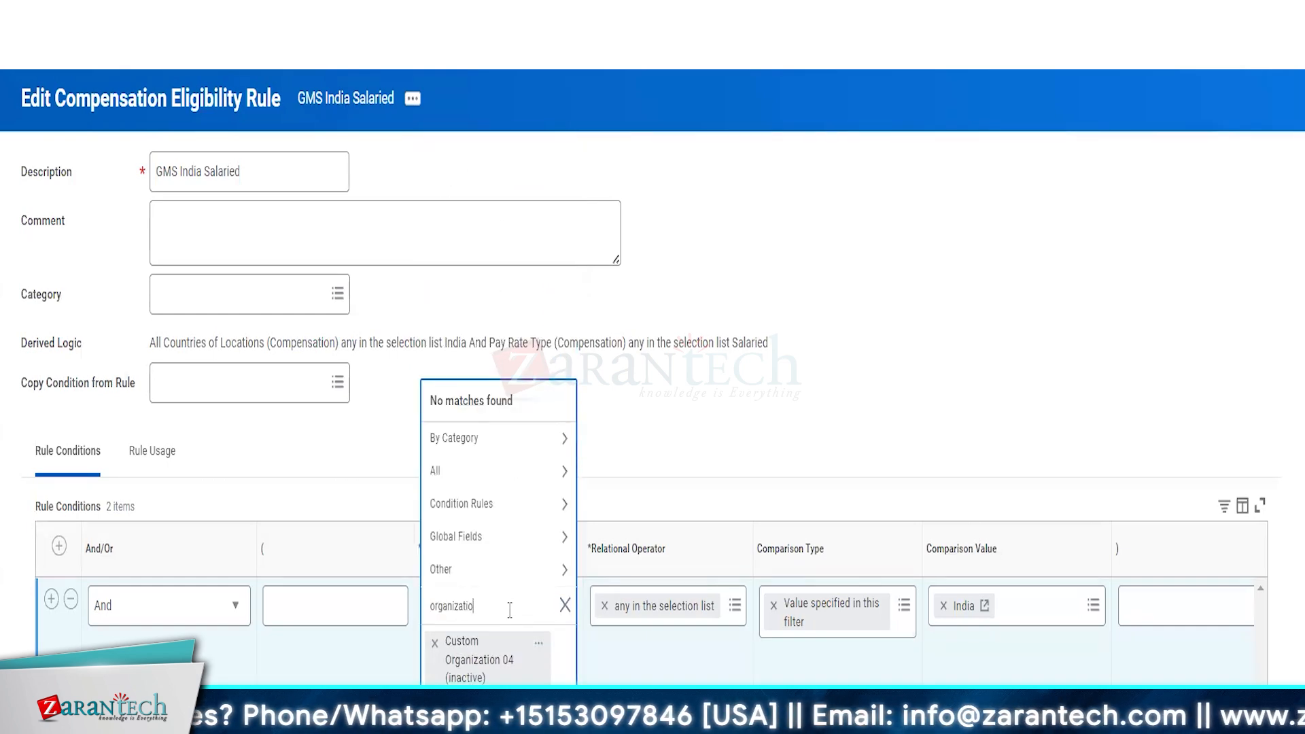
text(n)
key(Return)
mouse_move(489, 361)
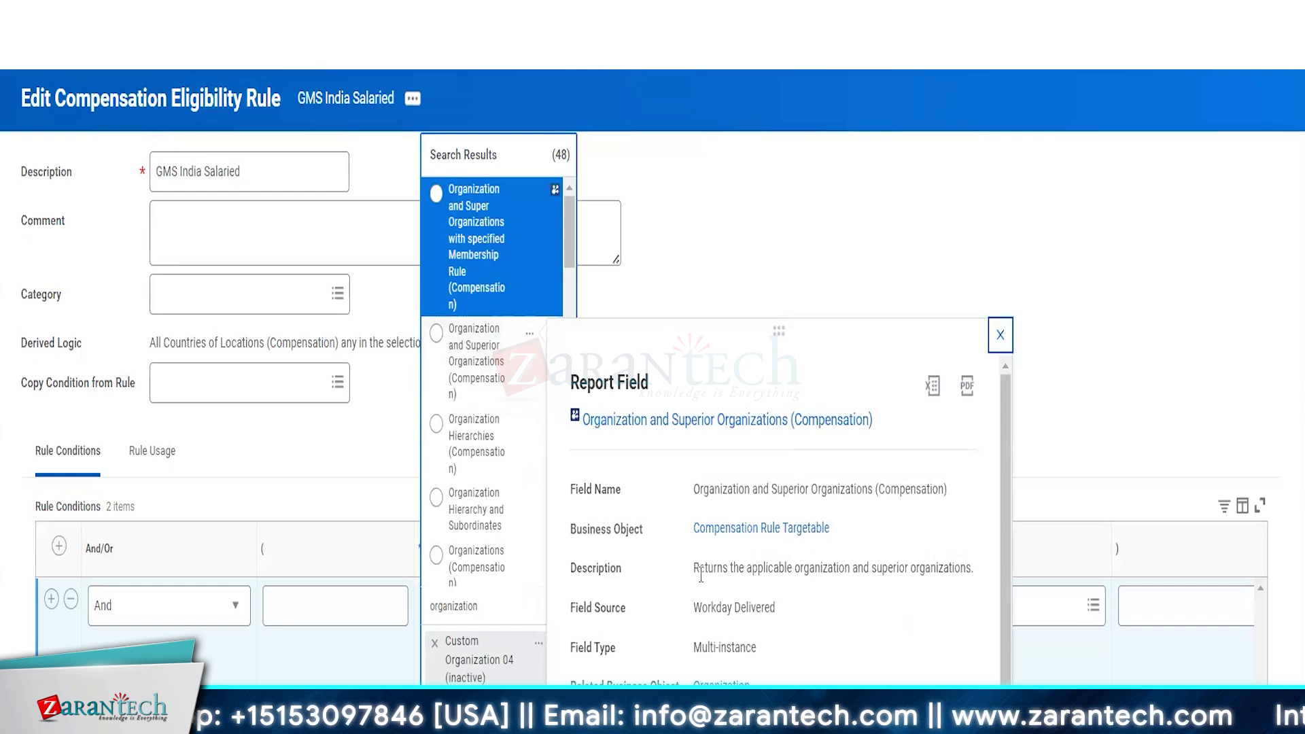
click(475, 398)
Step: Replace India with Global Modern Services as the first condition's comparison value, searching for "global modern"
click(735, 607)
click(1009, 437)
click(969, 610)
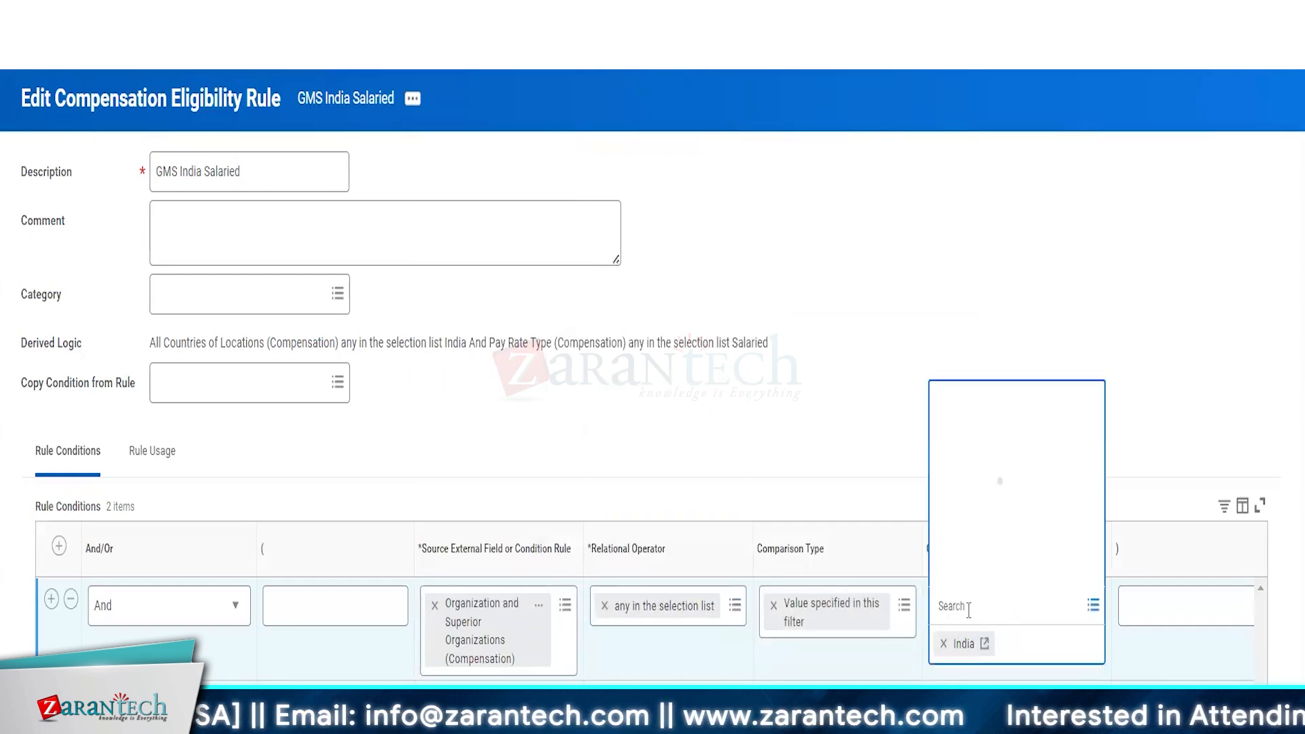
text(global modern)
key(Return)
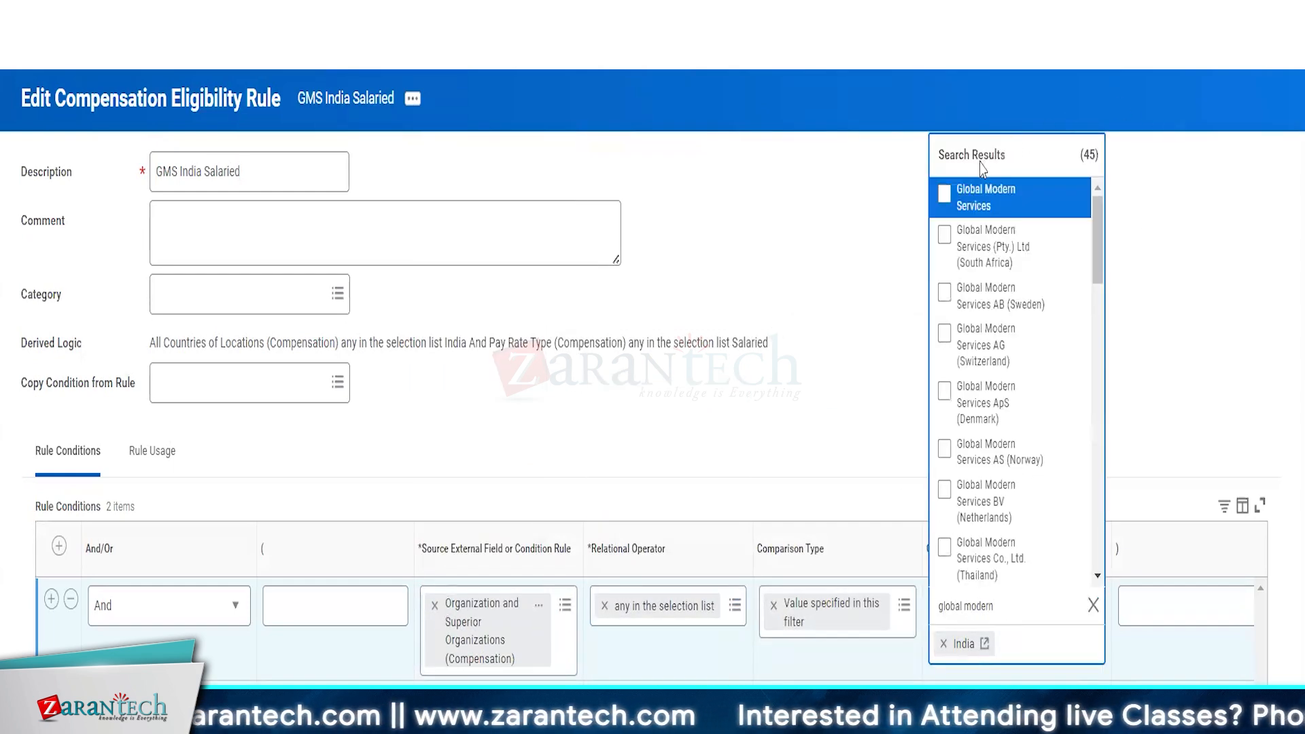
click(981, 190)
click(842, 315)
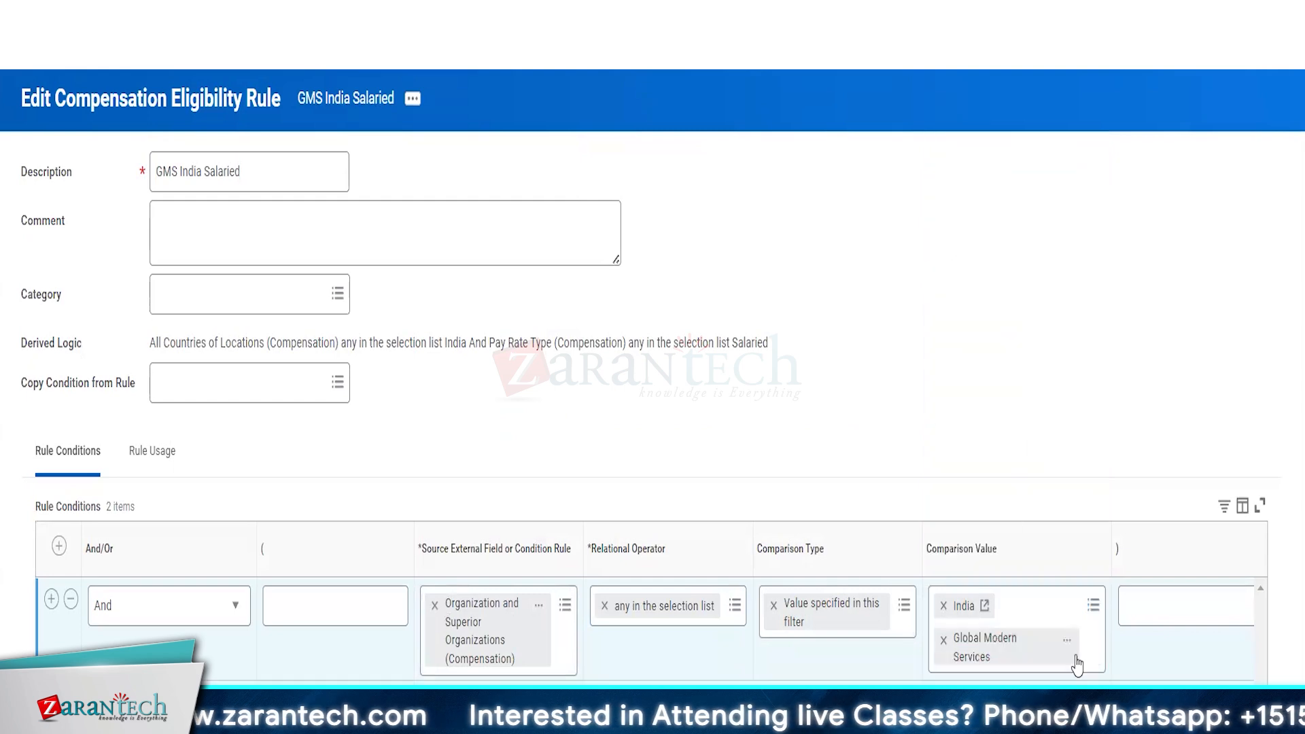
click(944, 605)
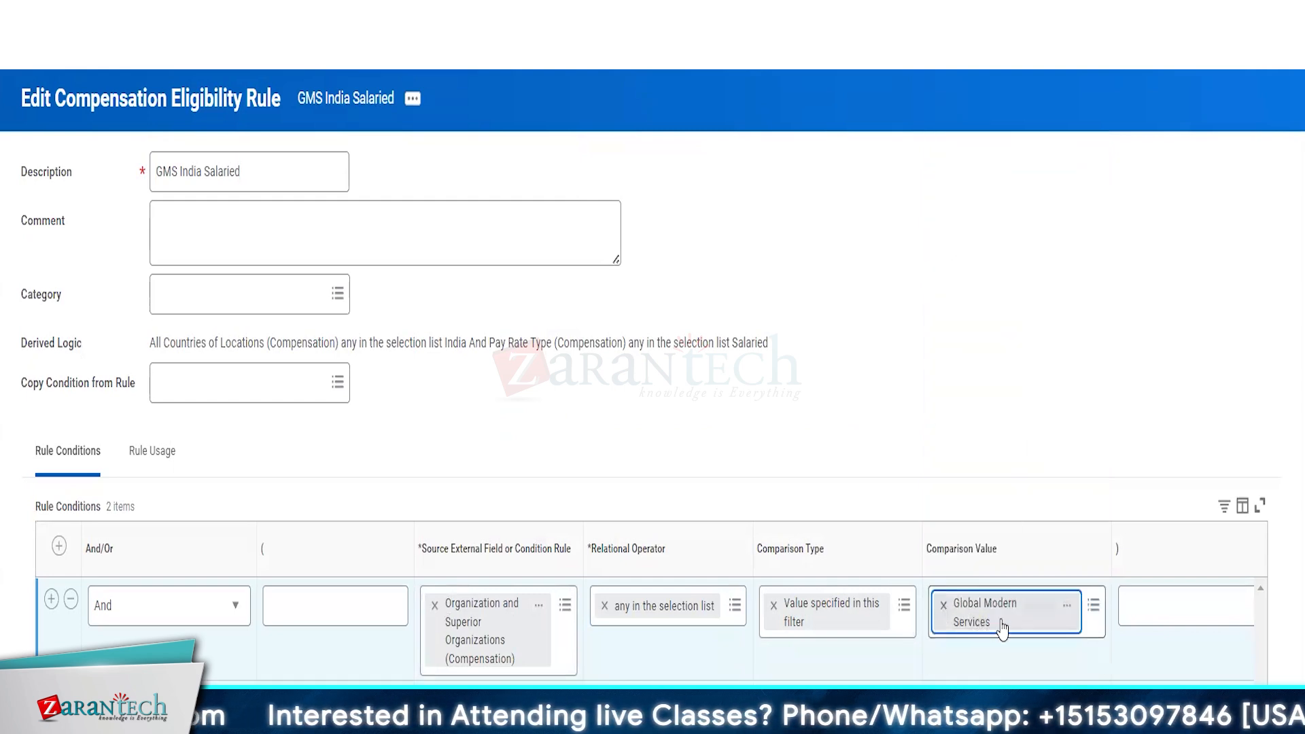
Step: Examine the details of the Global Modern Services organization and the description of the Organization and Superior Organizations (Compensation) field
click(1069, 607)
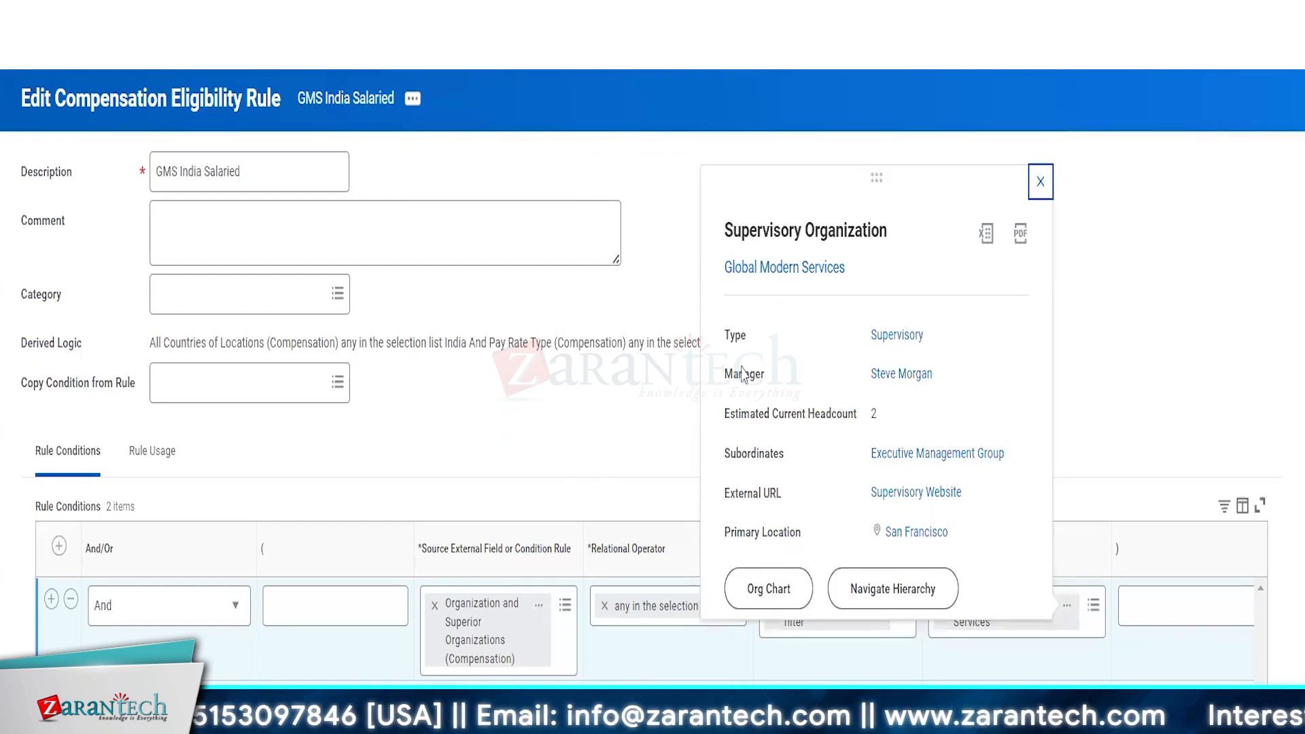
click(575, 414)
click(539, 605)
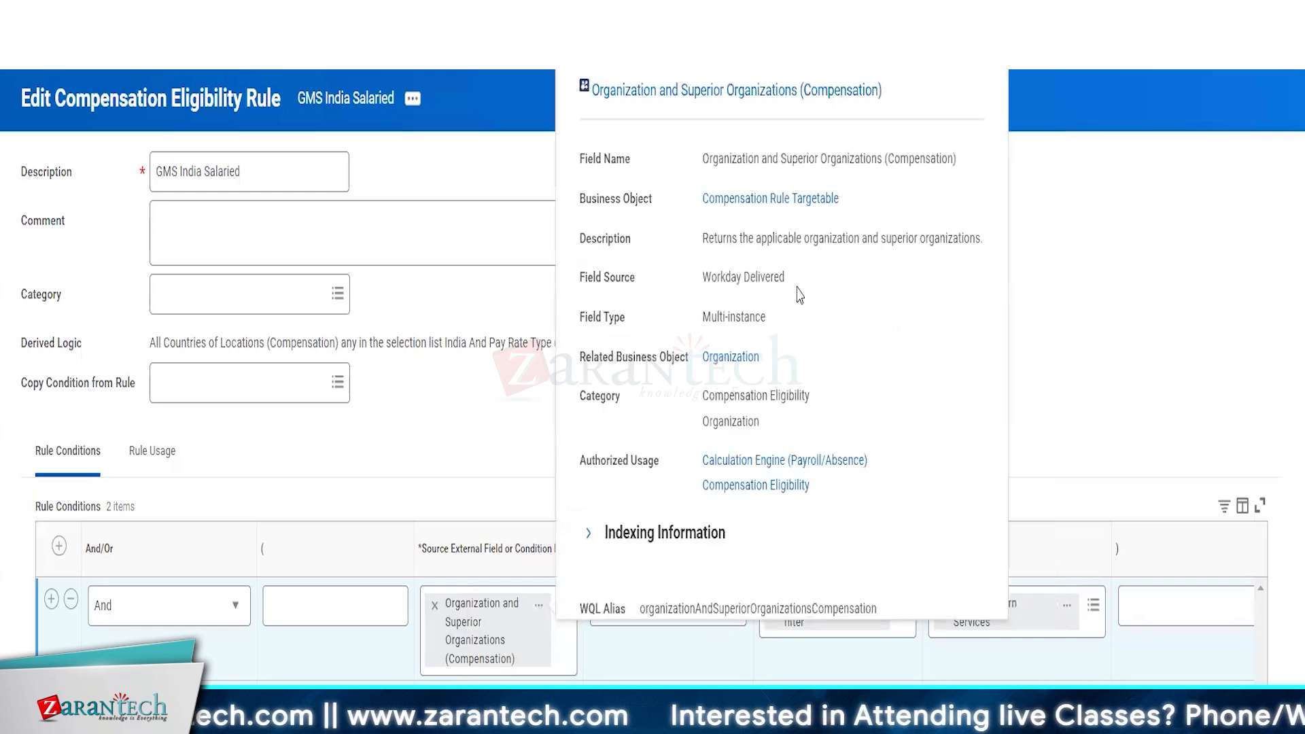
drag(703, 239, 940, 335)
click(940, 334)
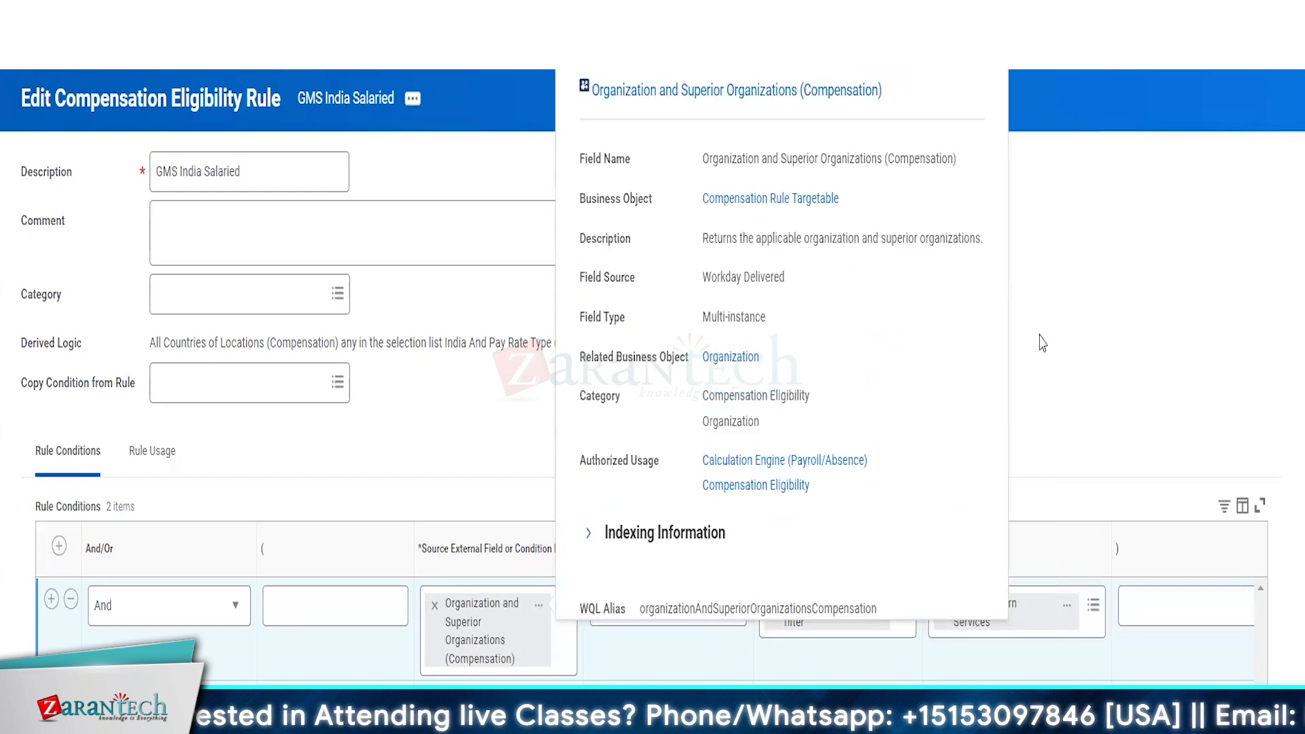
click(1102, 326)
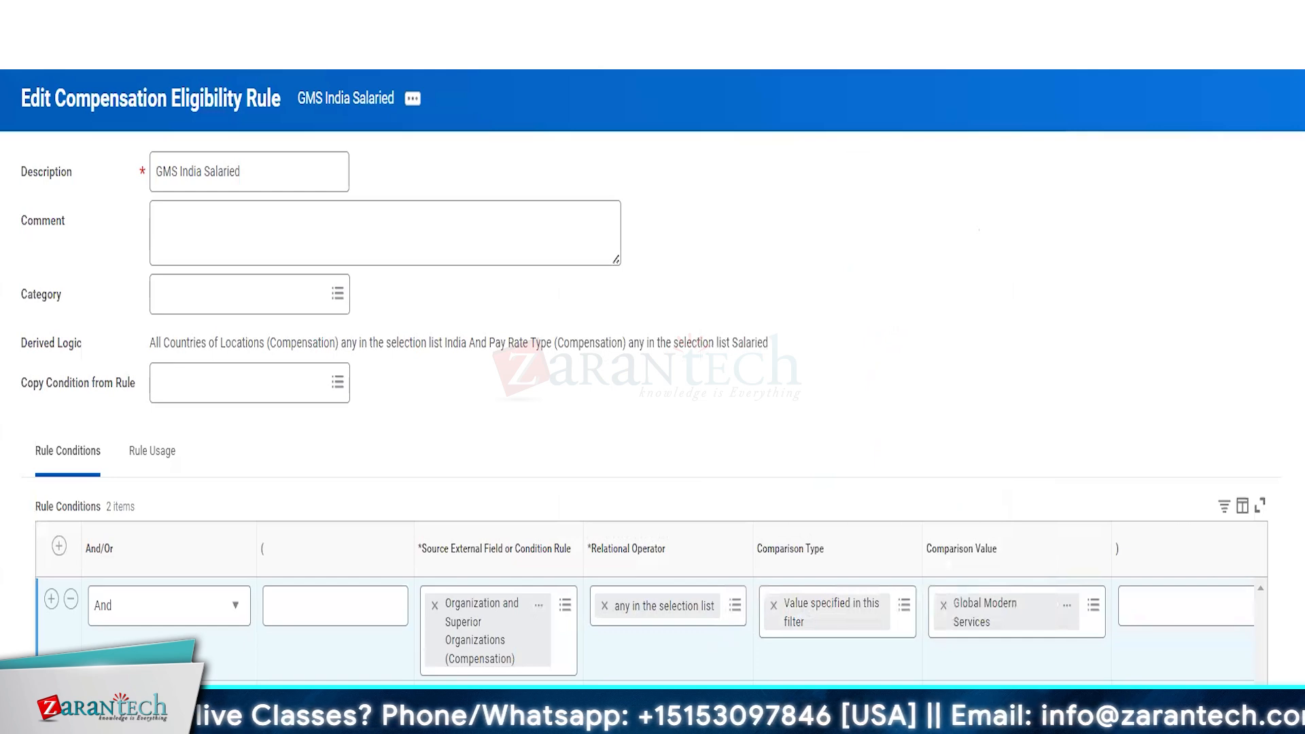
Step: Change the rule's description to GMS Salaried and save the eligibility rule
double_click(190, 172)
key(BackSpace)
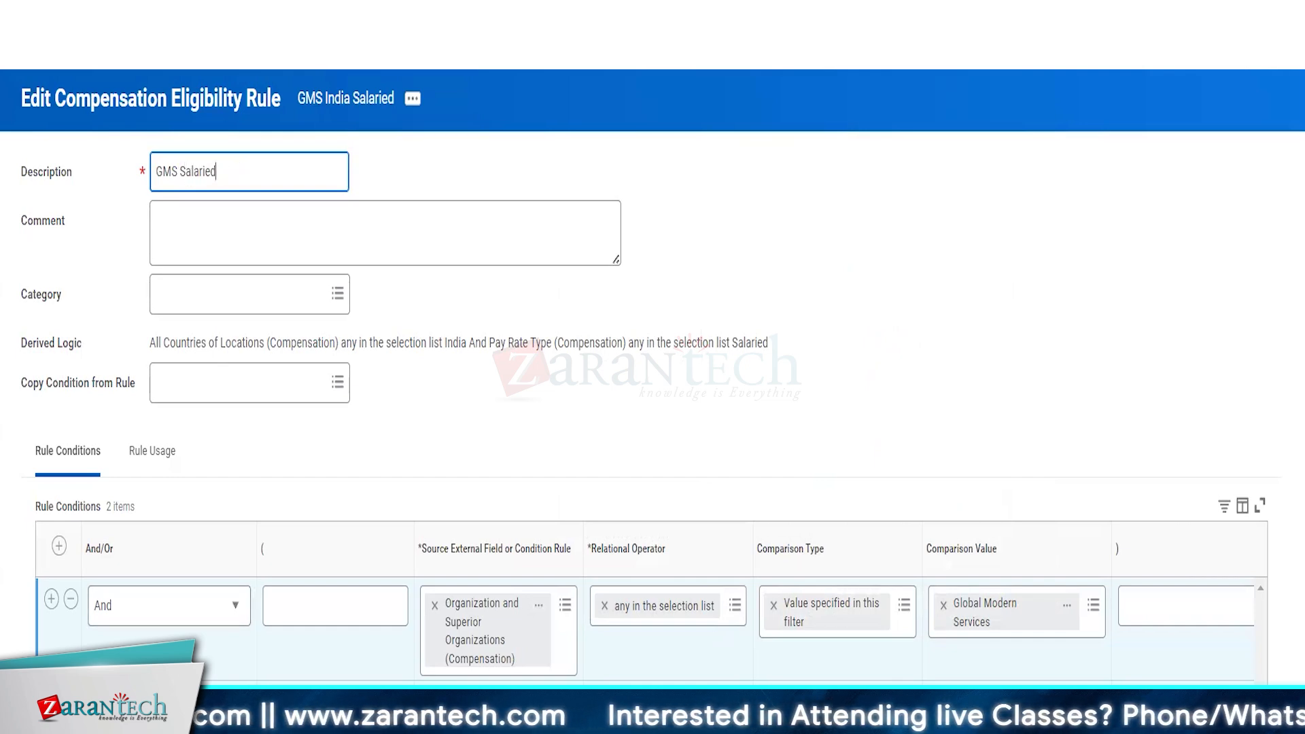
click(645, 356)
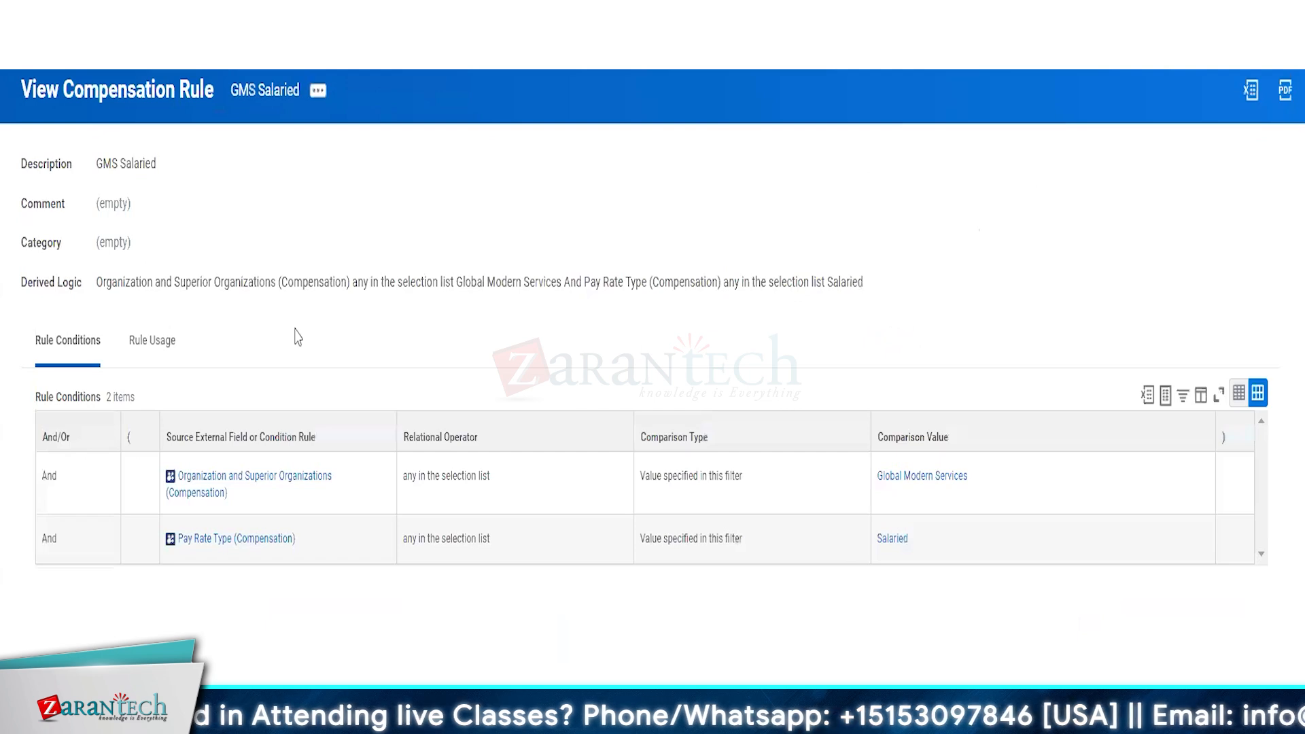
Step: Check where the GMS Salaried rule is used and open the GMS India Salary Plan
click(152, 342)
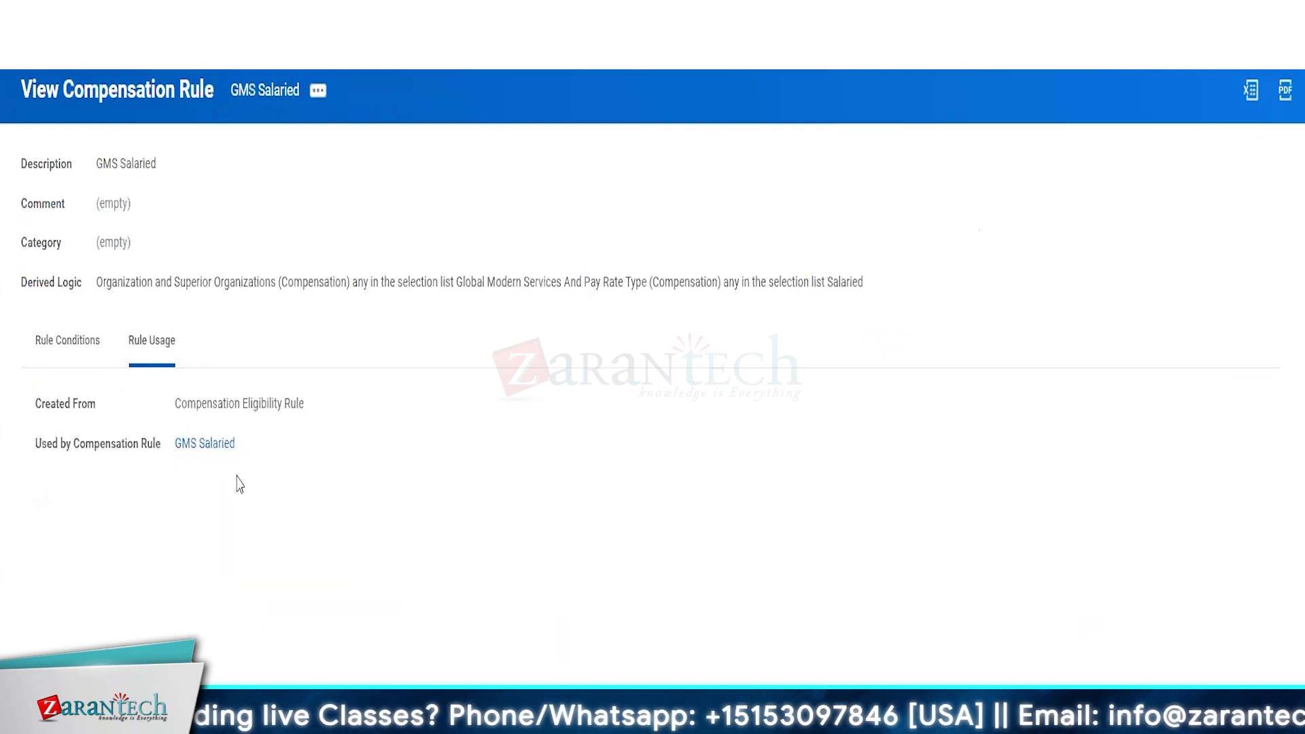
click(205, 445)
click(213, 419)
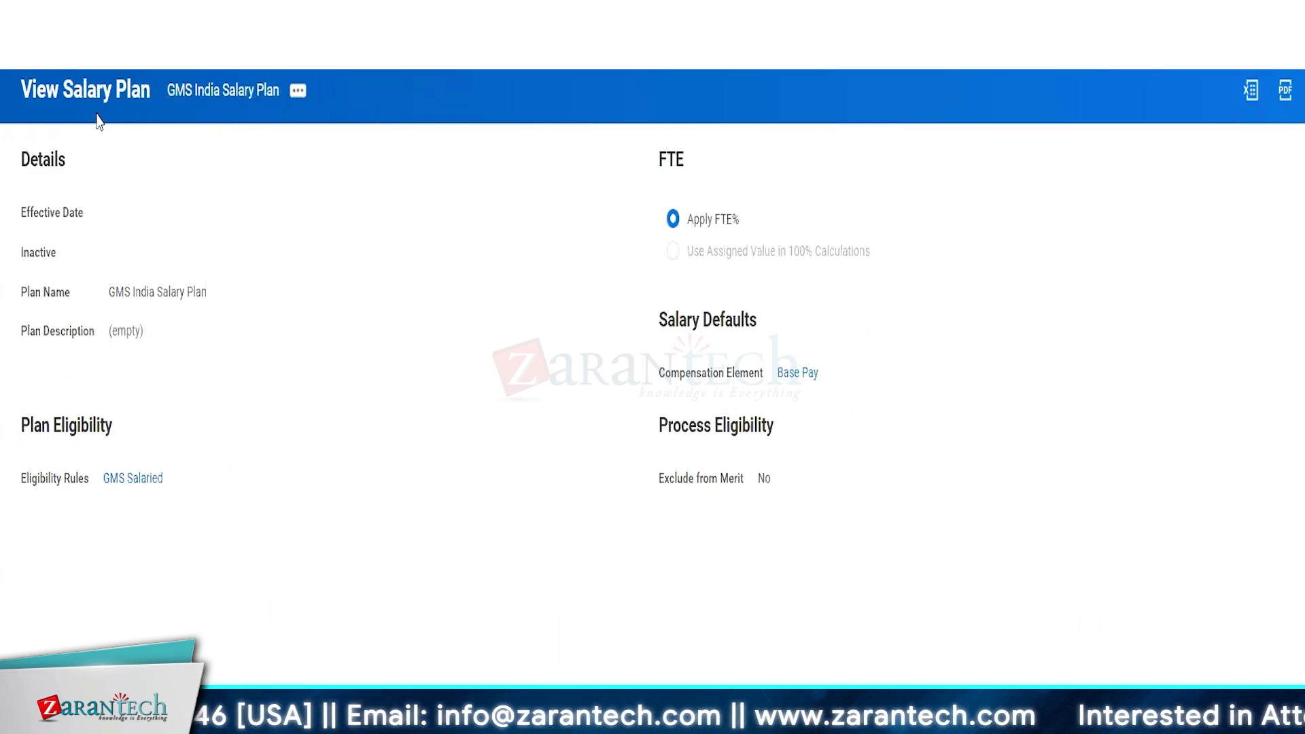
Step: Open the GMS India Salary Plan for editing with an effective date of 01/01/1900
click(298, 90)
mouse_move(367, 218)
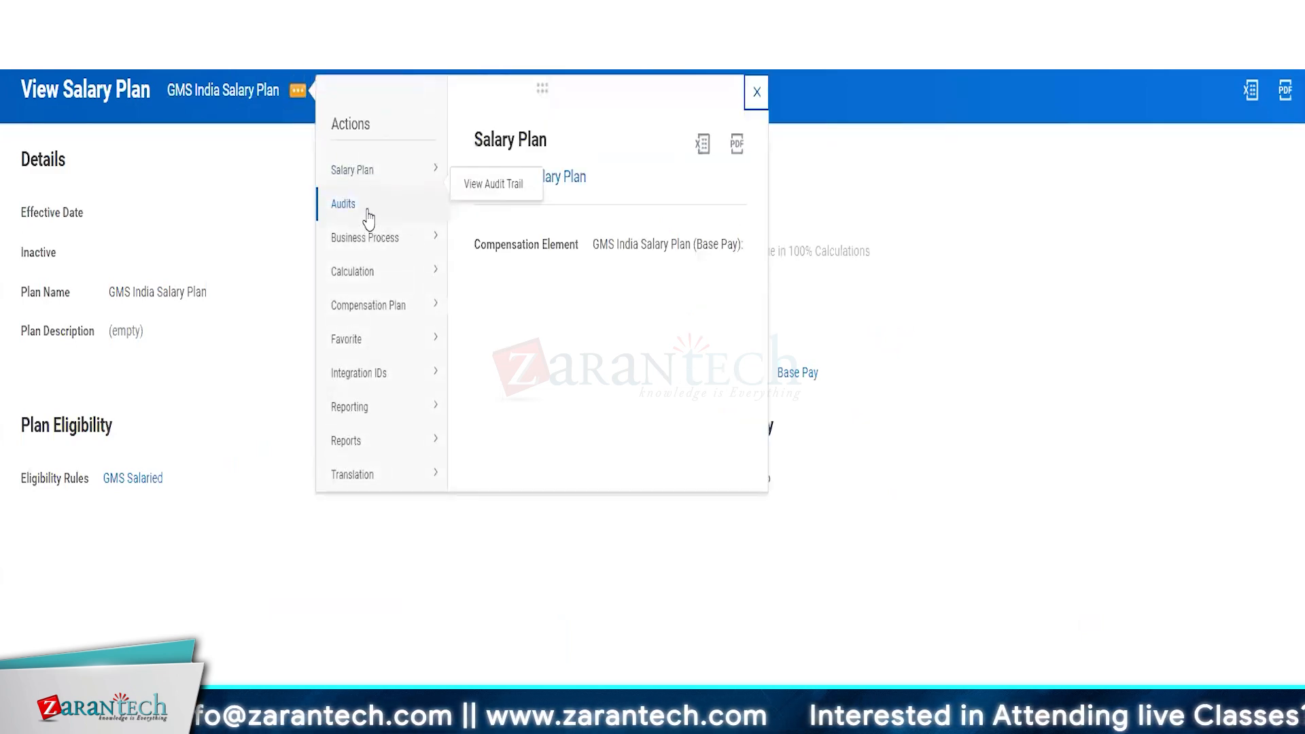
mouse_move(360, 181)
click(474, 199)
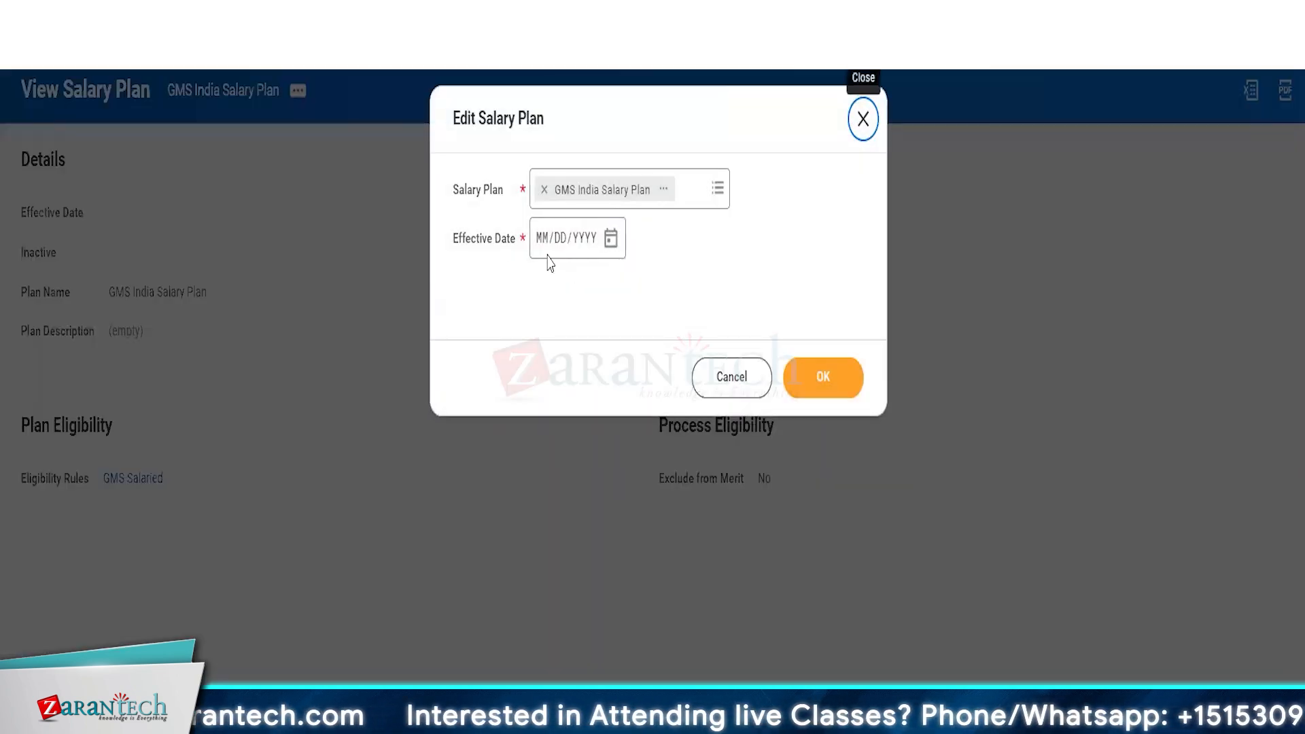
click(546, 257)
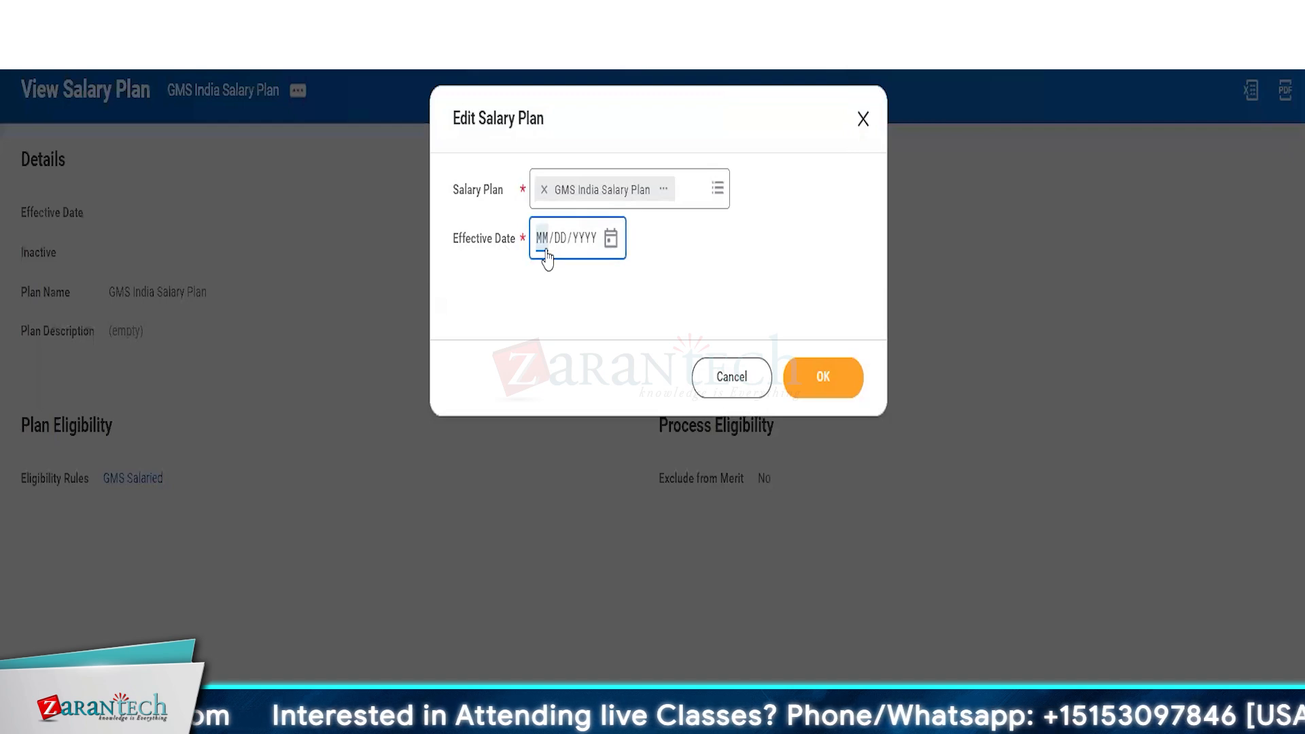
text(0101)
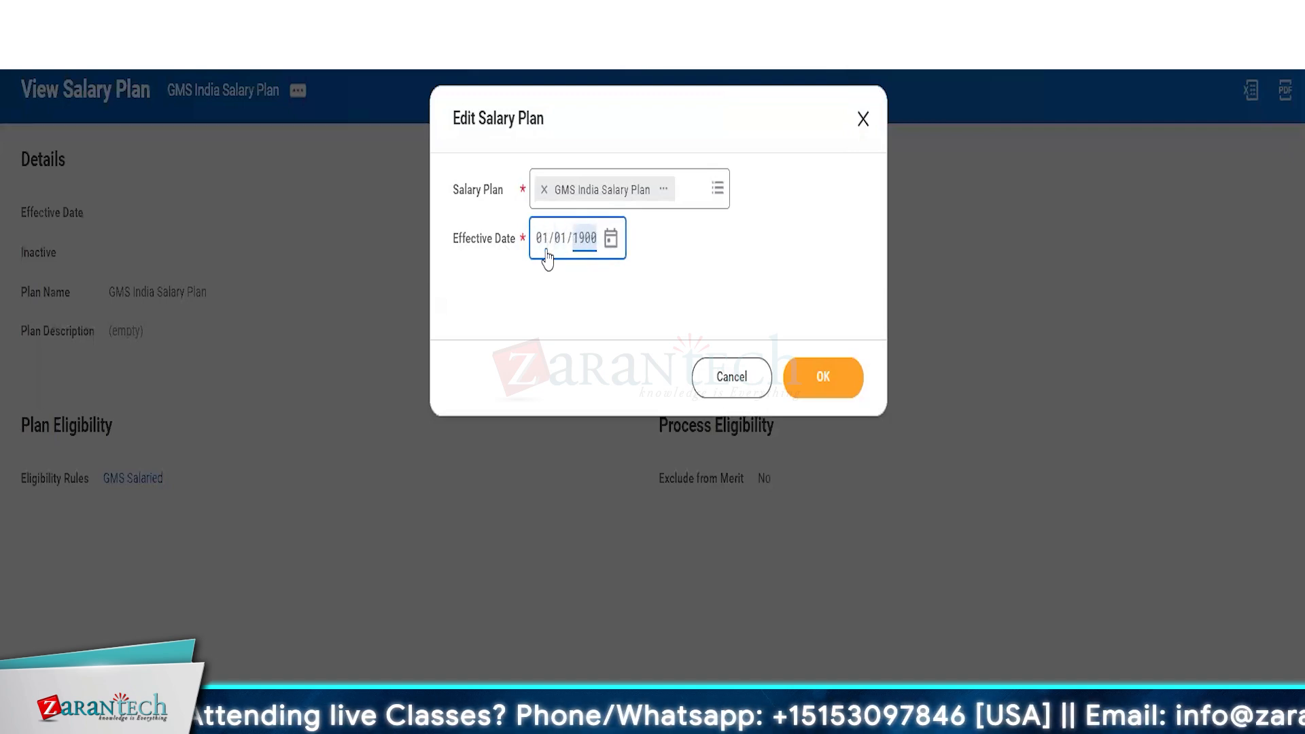
click(826, 378)
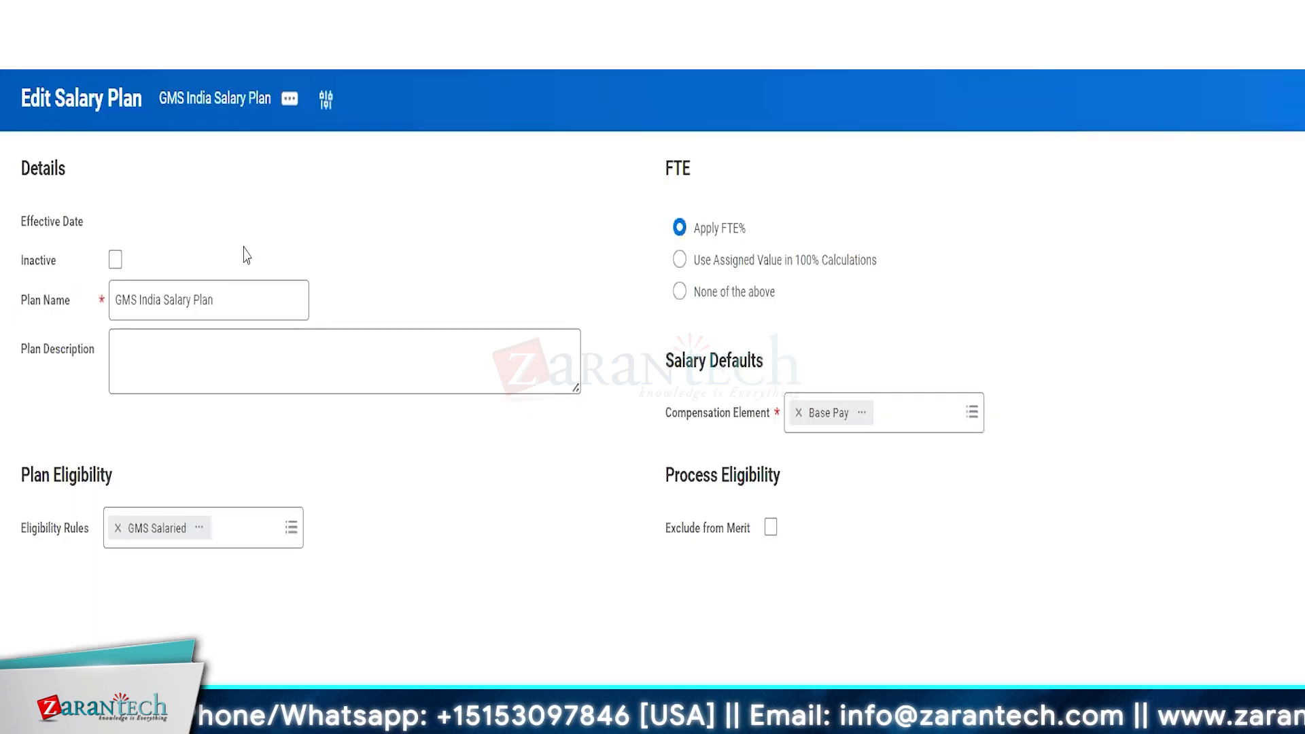
Step: Rename the salary plan as GMS Salary Plan and save it
double_click(152, 299)
key(BackSpace)
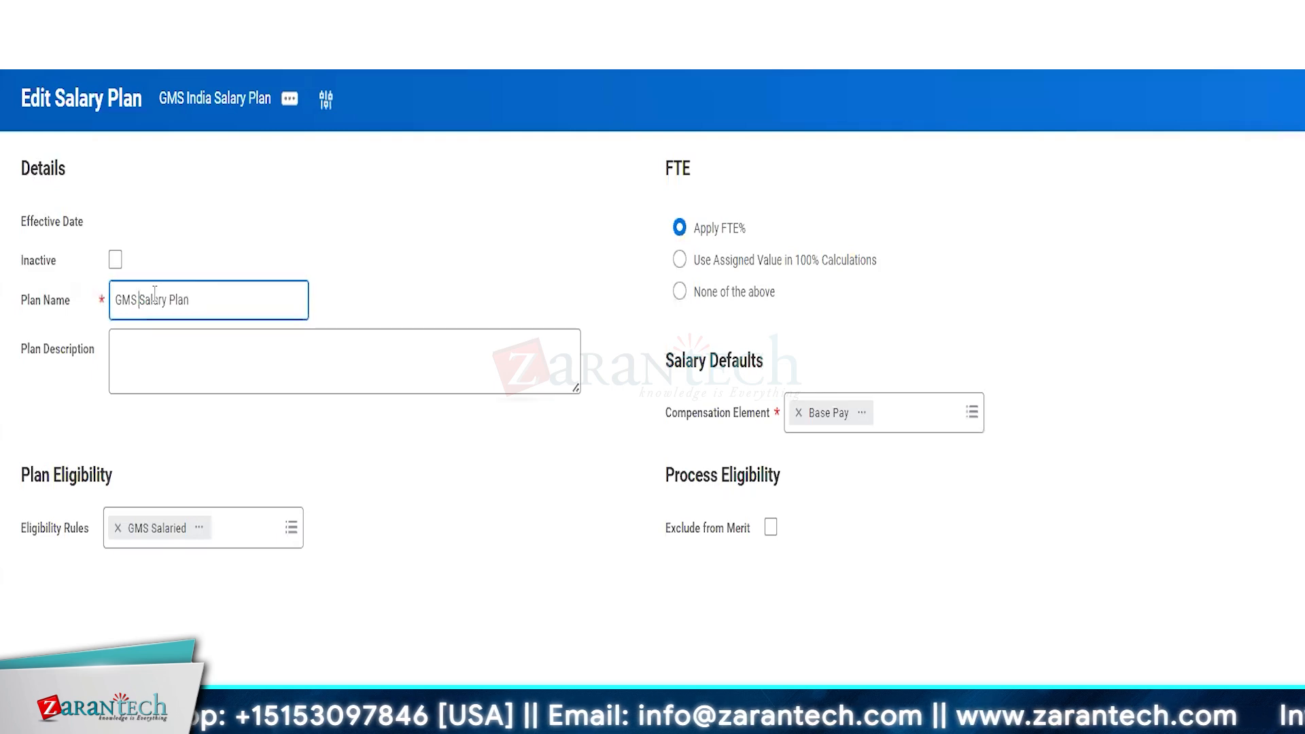
click(722, 508)
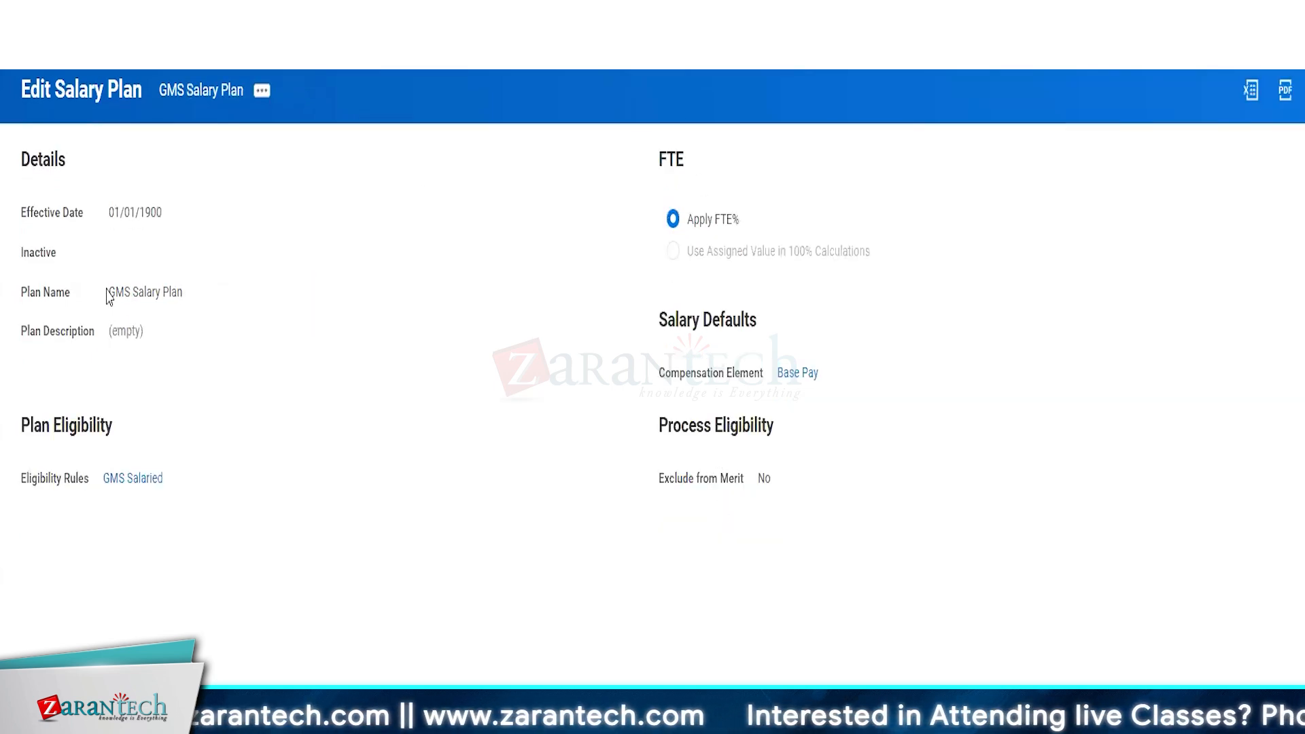
drag(106, 297, 202, 293)
click(253, 297)
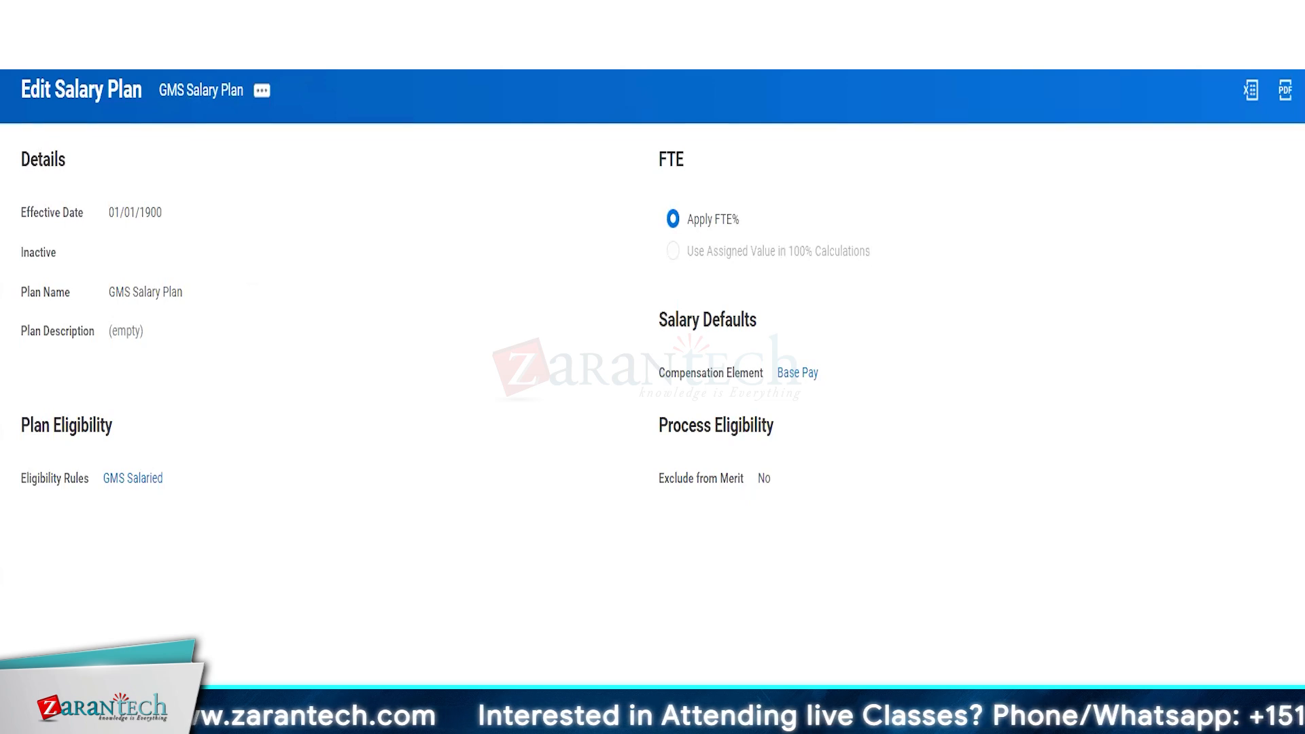
Step: Run the Compensation Plans report without inactive plans and open GMS India Hourly from its hourly plans
key(Return)
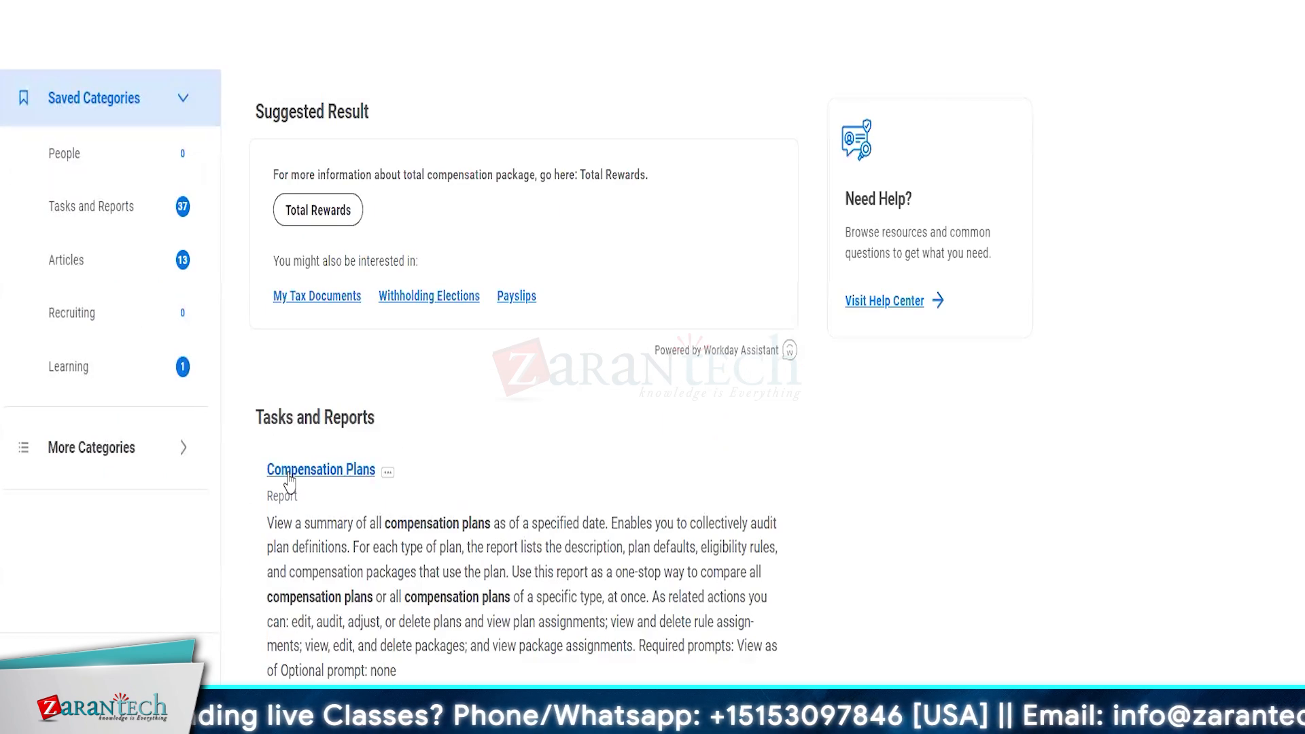
click(291, 470)
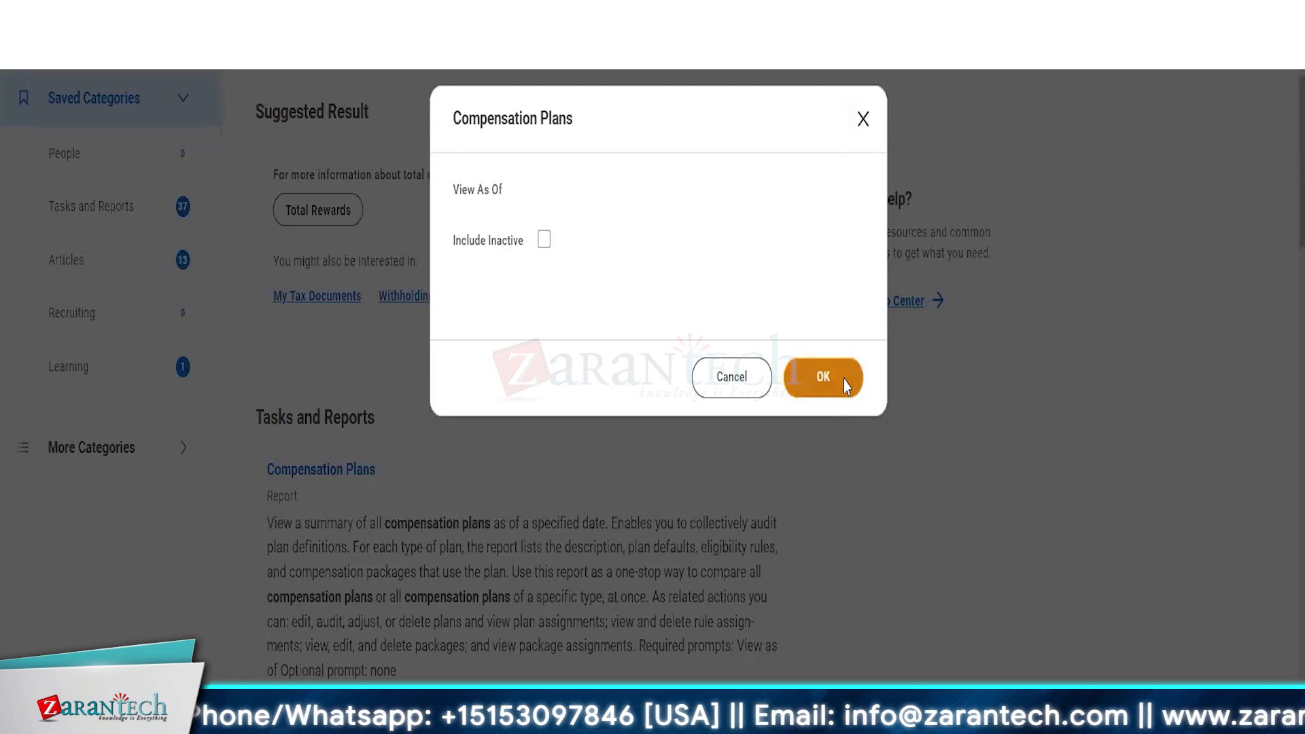
key(Return)
click(151, 225)
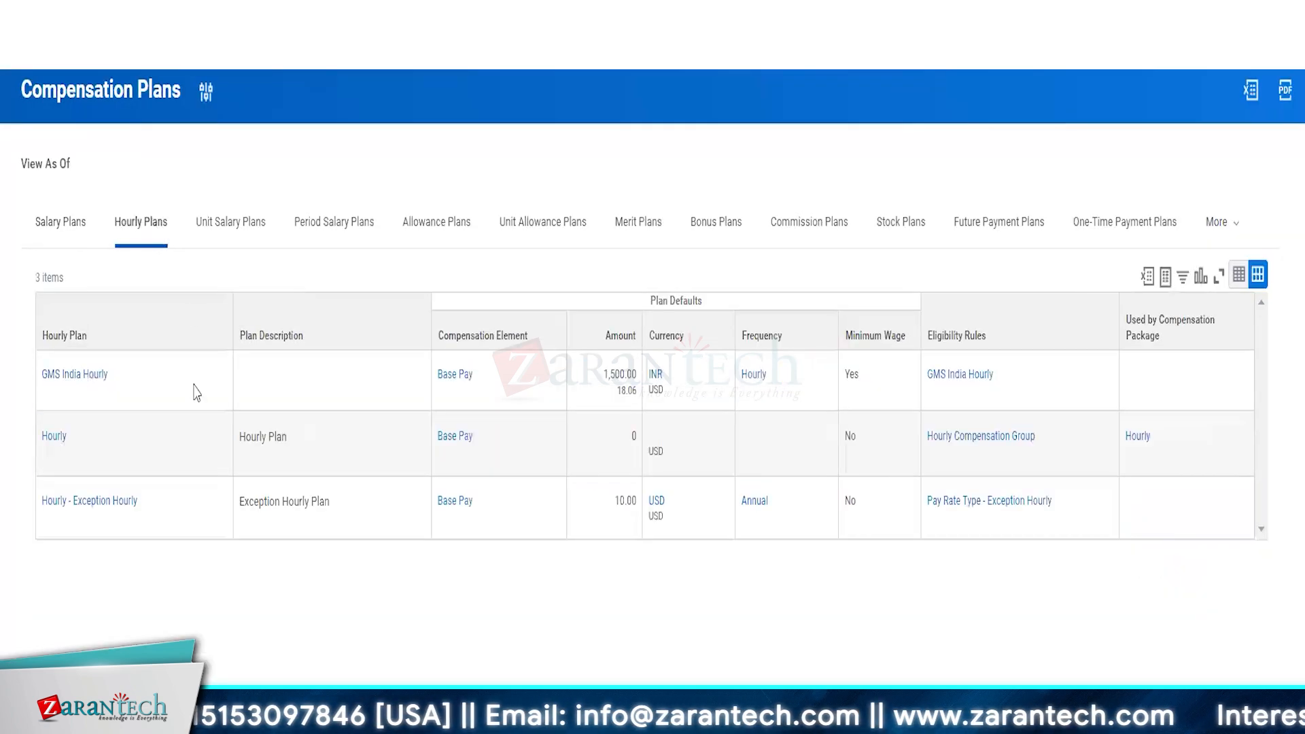
click(86, 378)
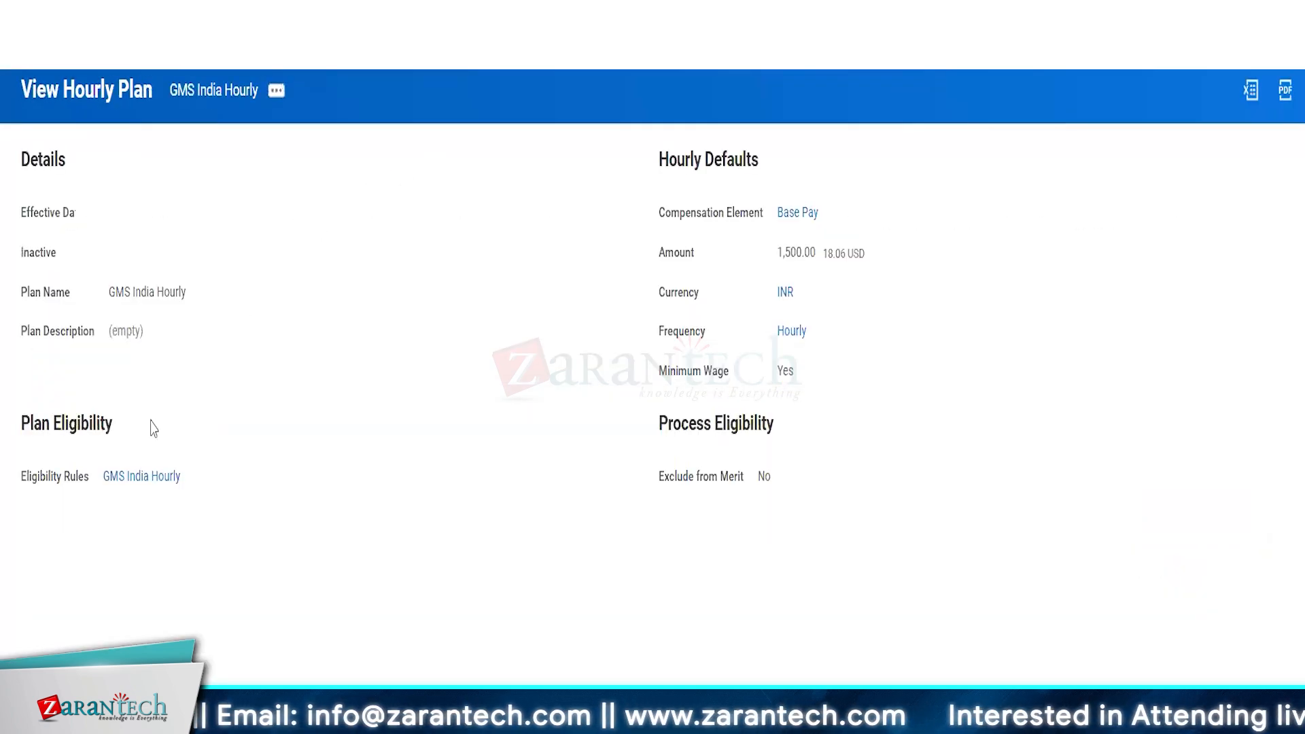
Step: Open the GMS India Hourly plan for editing with an effective date of 01/01/1900
click(275, 91)
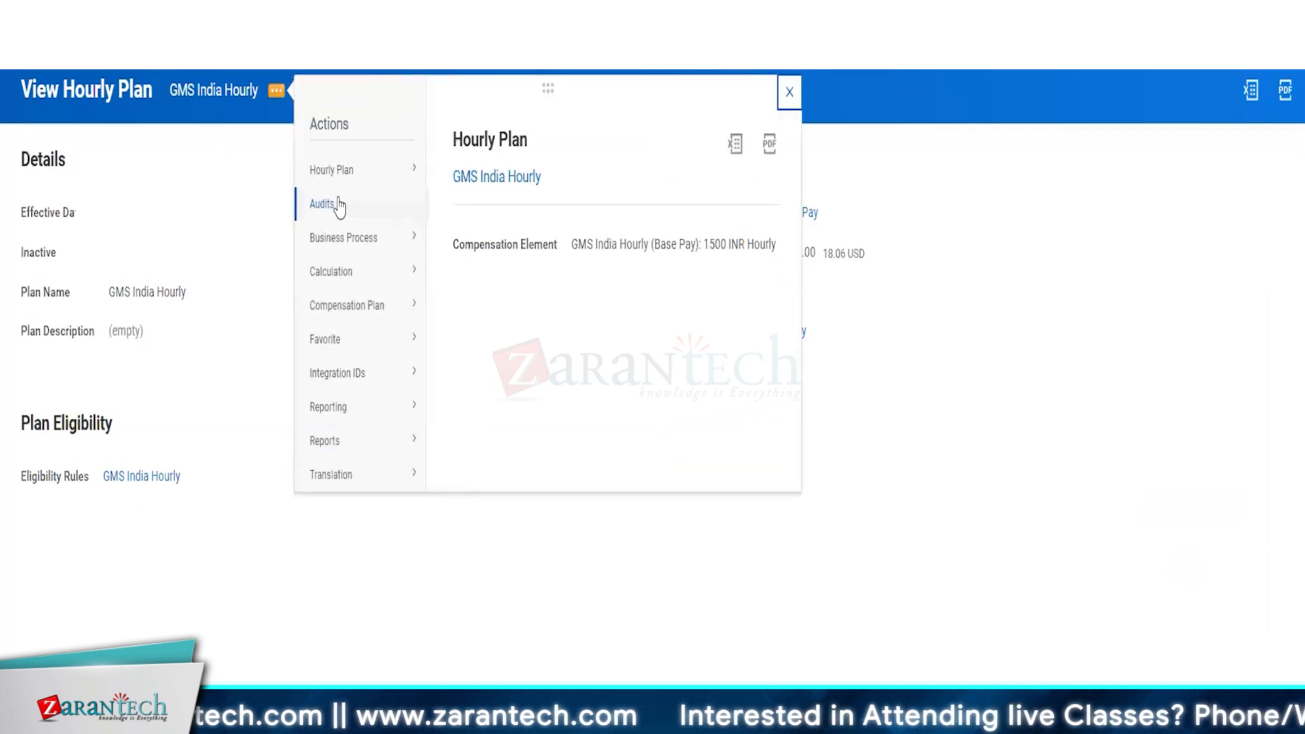
mouse_move(340, 184)
click(450, 198)
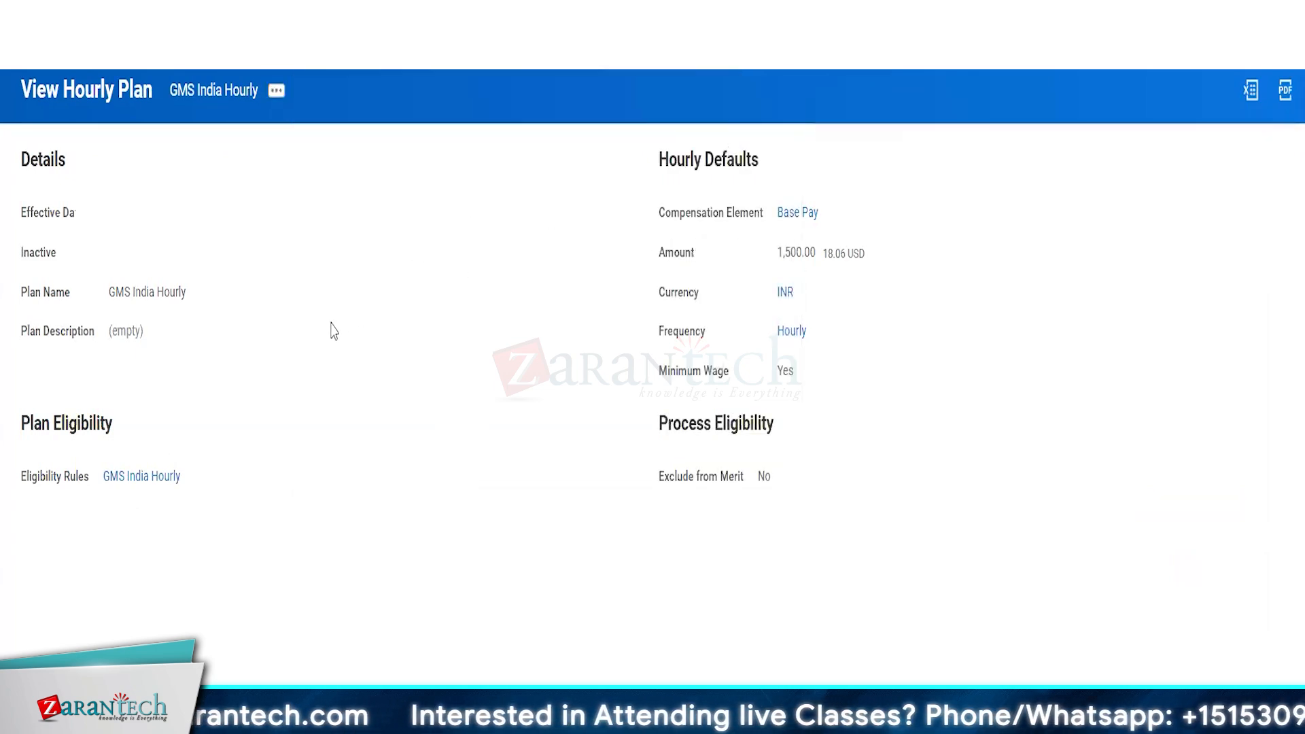
click(539, 246)
text(01011900)
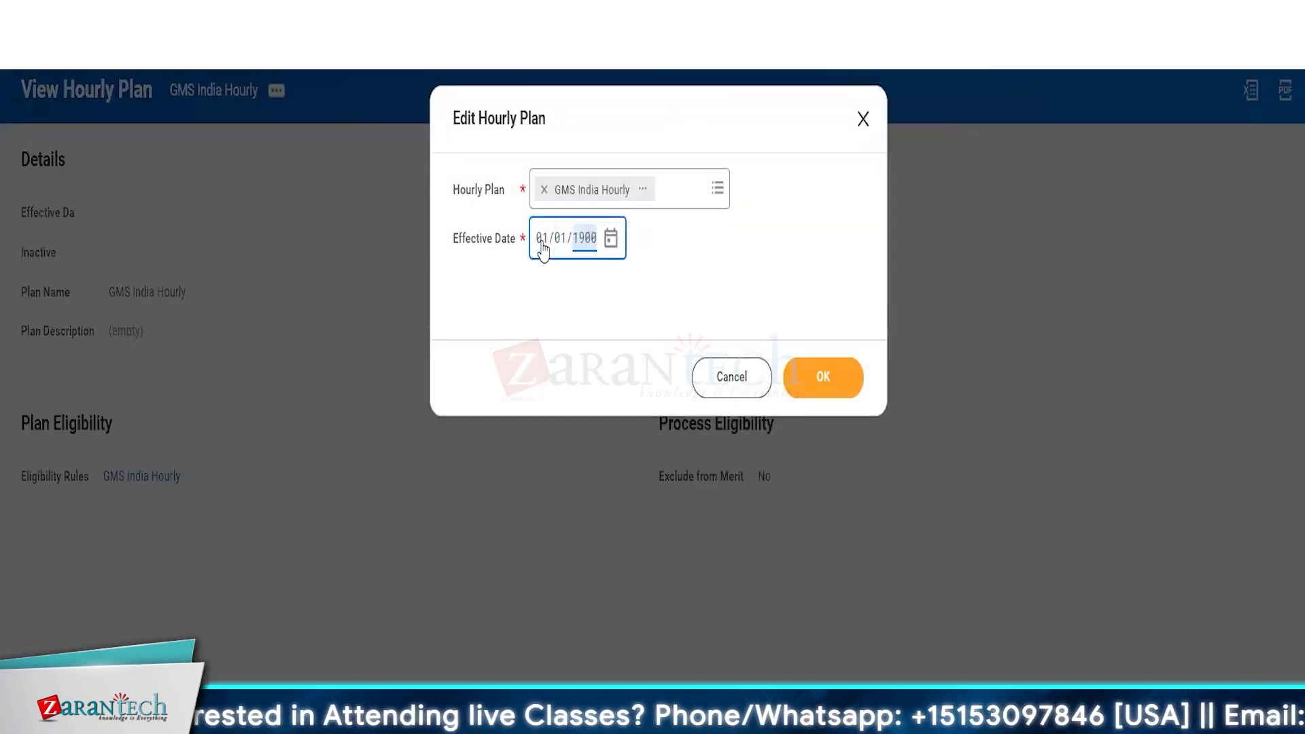
click(843, 382)
Step: Change the hourly plan's name to GMS Hourly and open its GMS India Hourly eligibility rule
double_click(151, 300)
key(BackSpace)
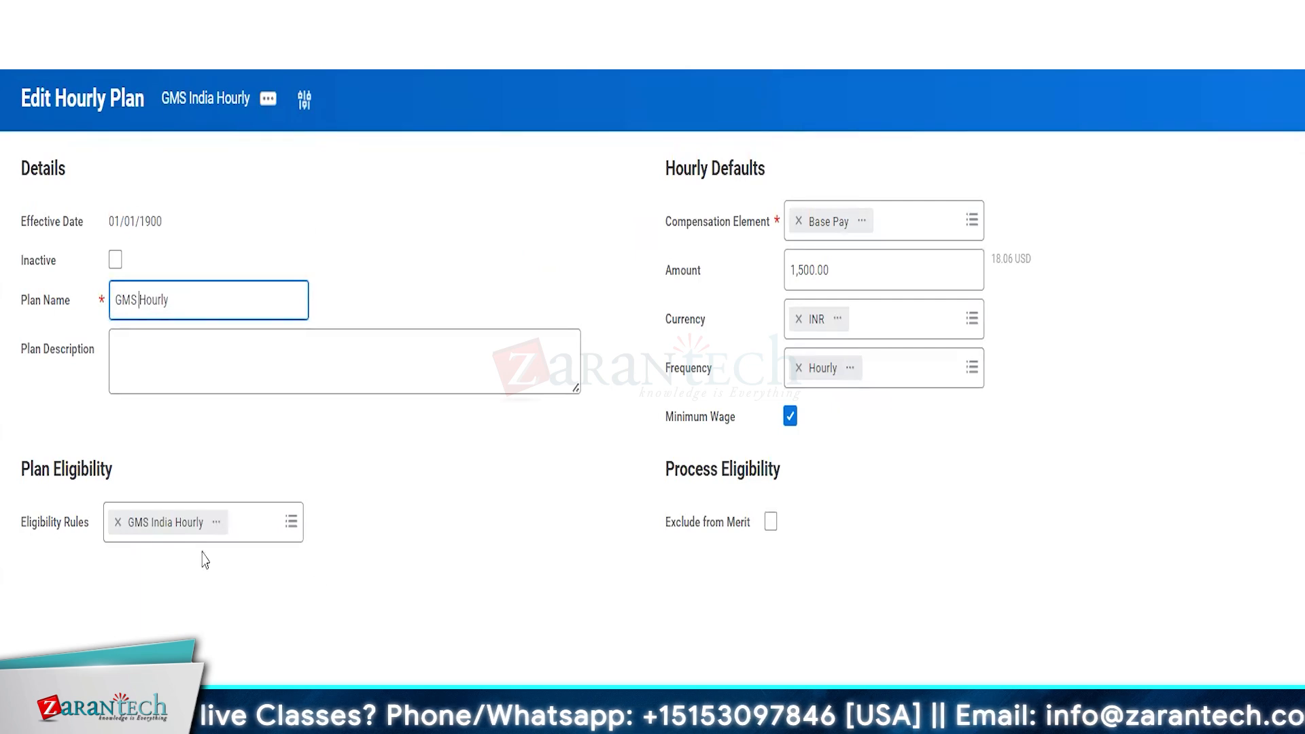
click(177, 522)
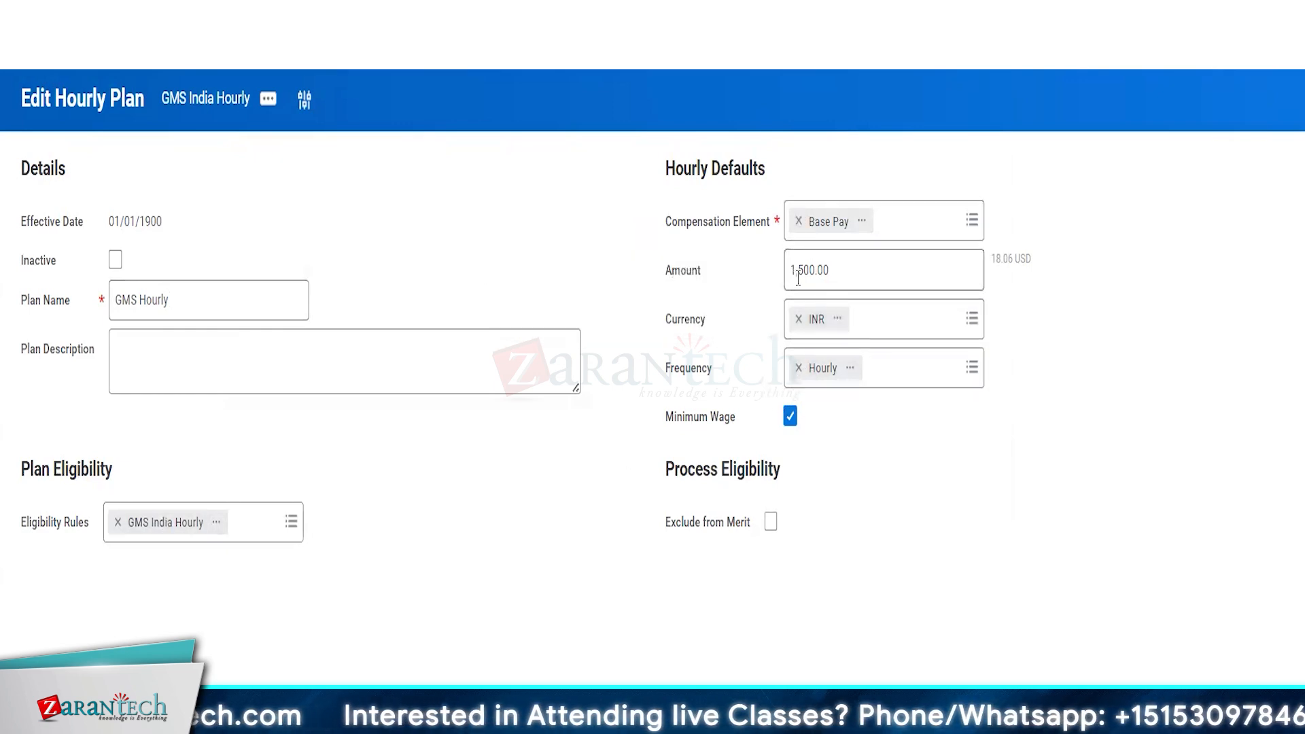
Step: Clear the plan's minimum wage option and its default frequency, currency and amount, and save the hourly plan
click(790, 416)
click(799, 367)
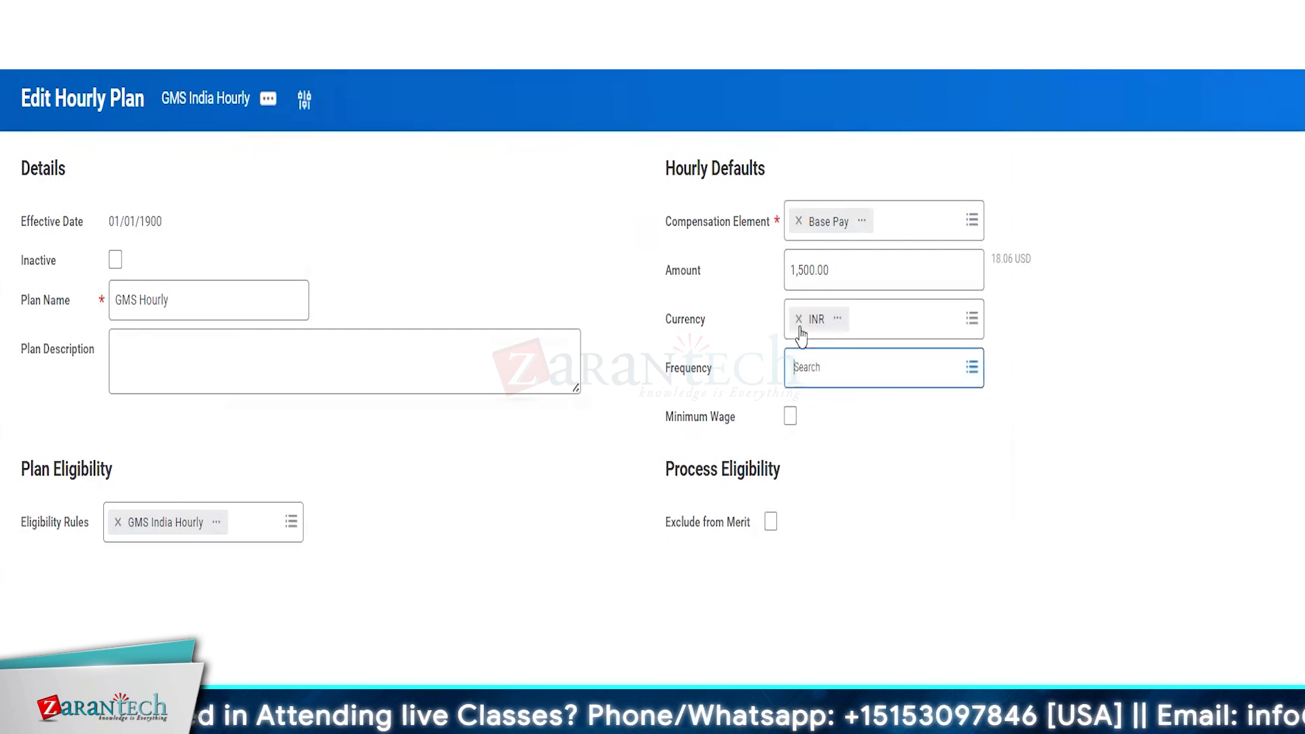
click(799, 318)
click(830, 270)
double_click(830, 270)
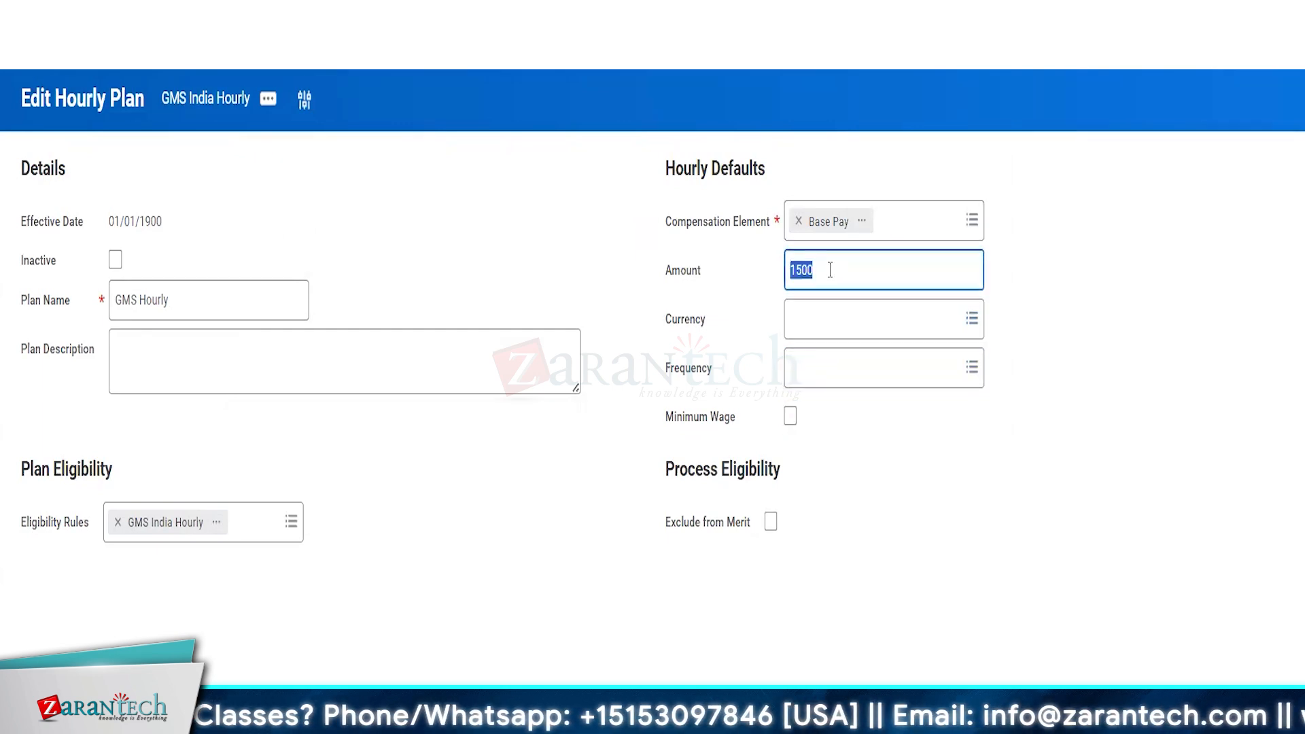
key(BackSpace)
click(739, 538)
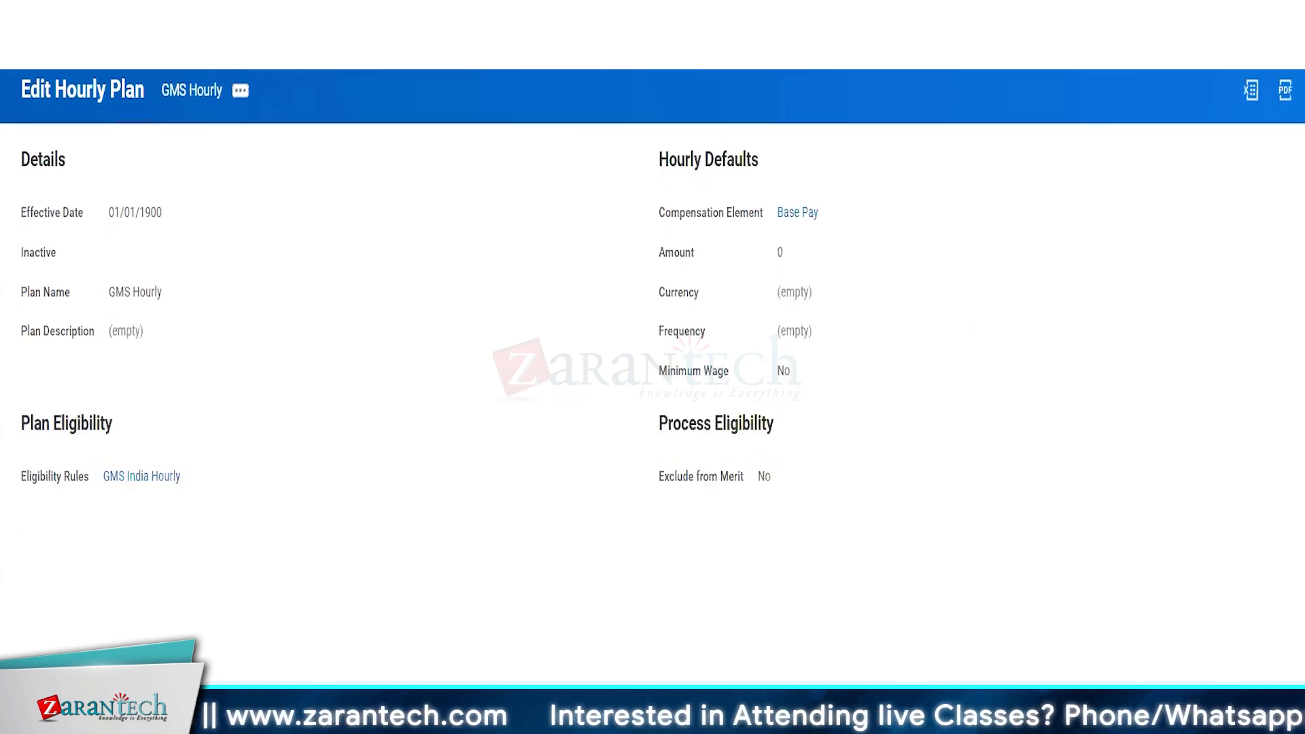
Step: Open the GMS India Hourly compensation eligibility rule for editing
click(225, 15)
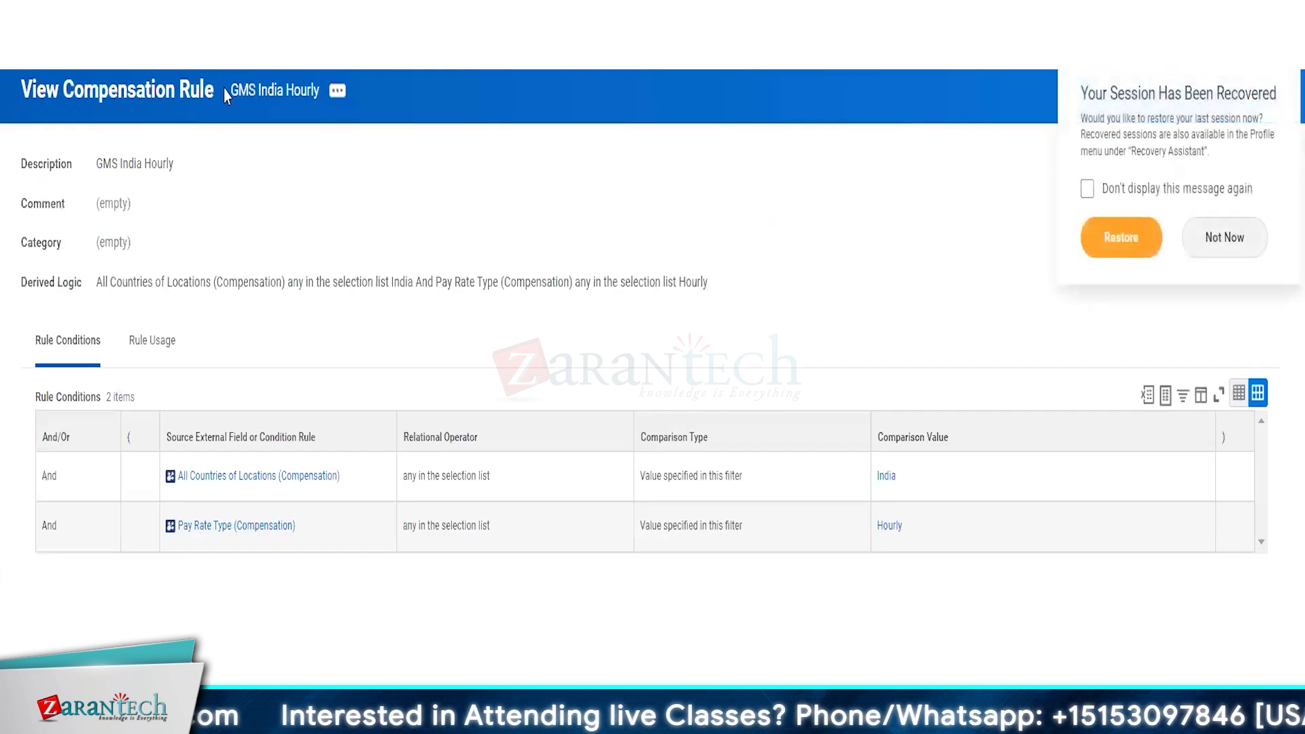
click(336, 92)
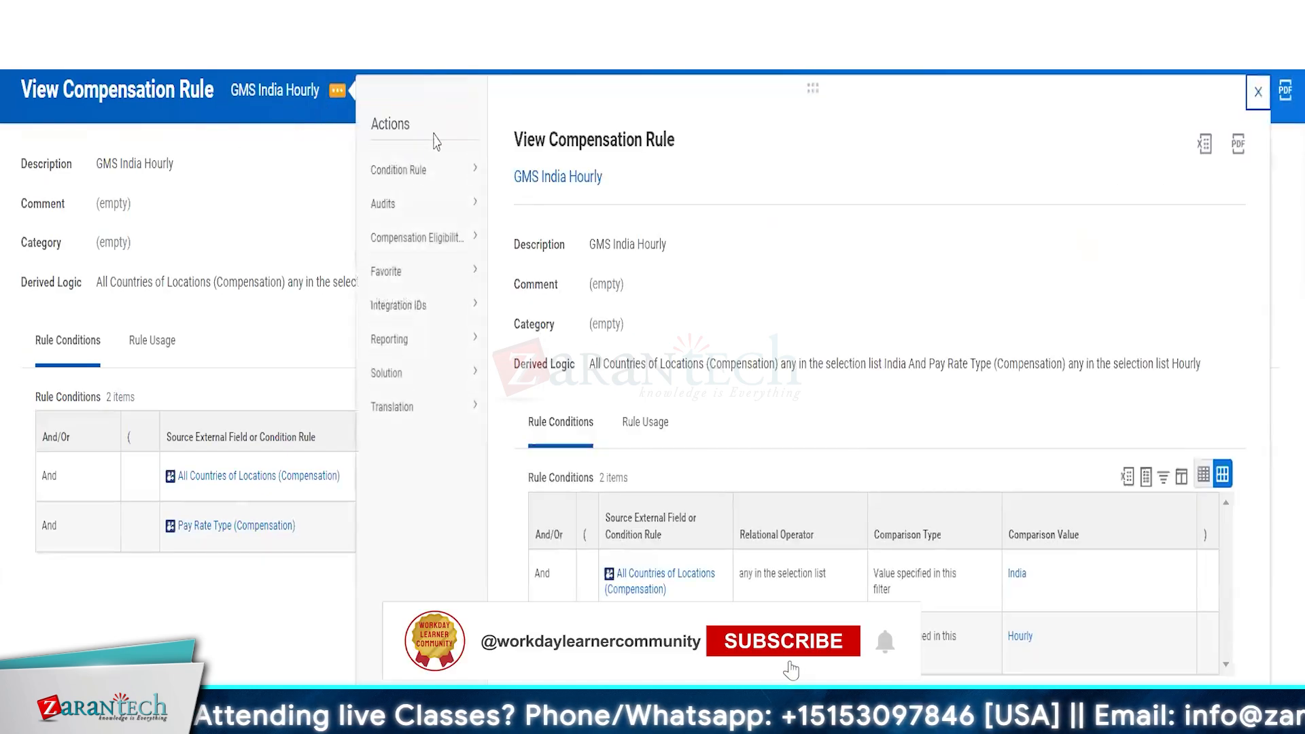
mouse_move(408, 185)
mouse_move(429, 244)
click(514, 267)
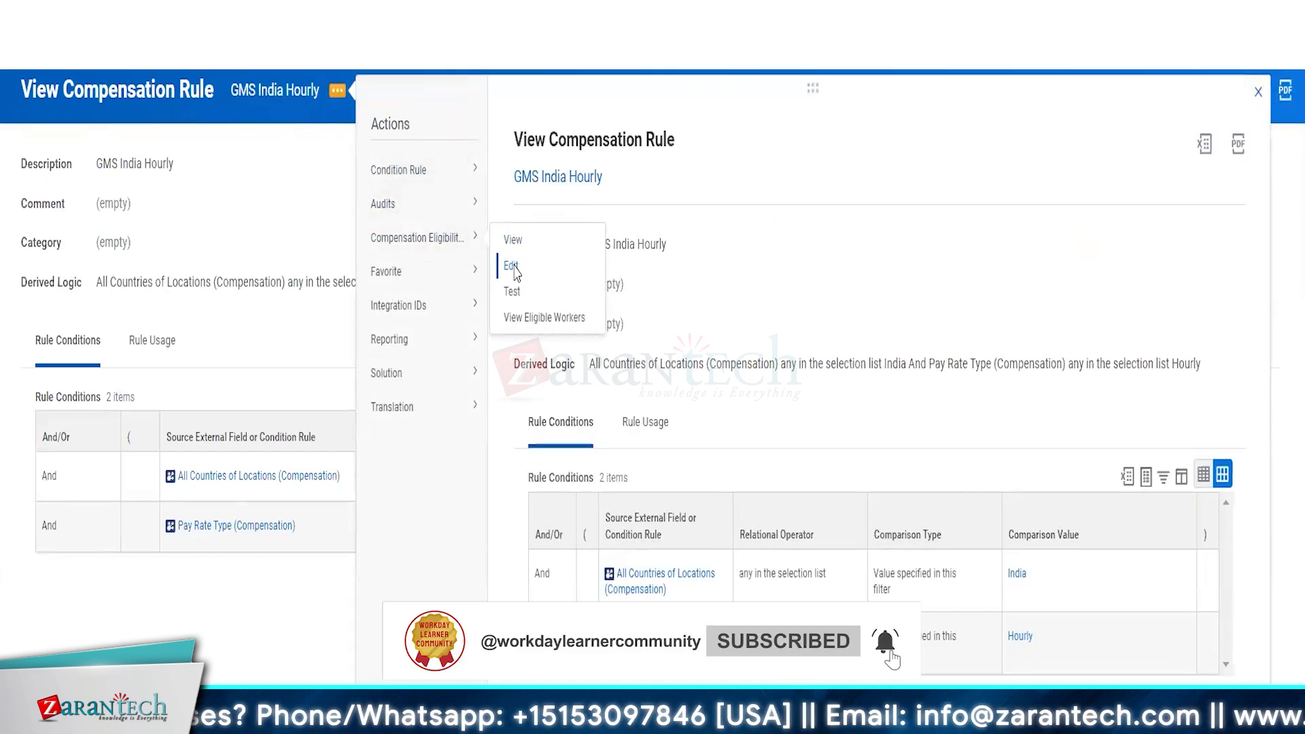
scroll(256, 335, down, 1)
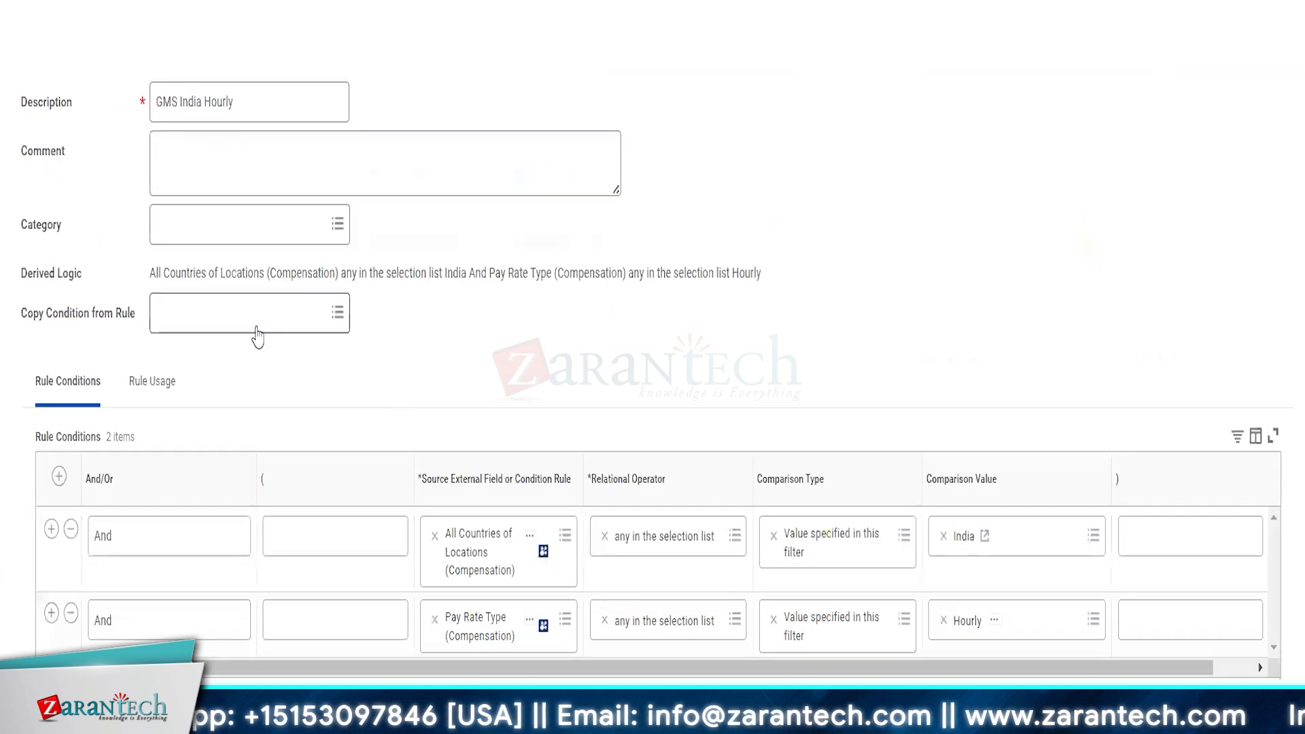
Step: Copy the conditions of the GMS Salaried rule into the hourly rule, searching for "gms salaried"
click(244, 311)
text(gms salaried)
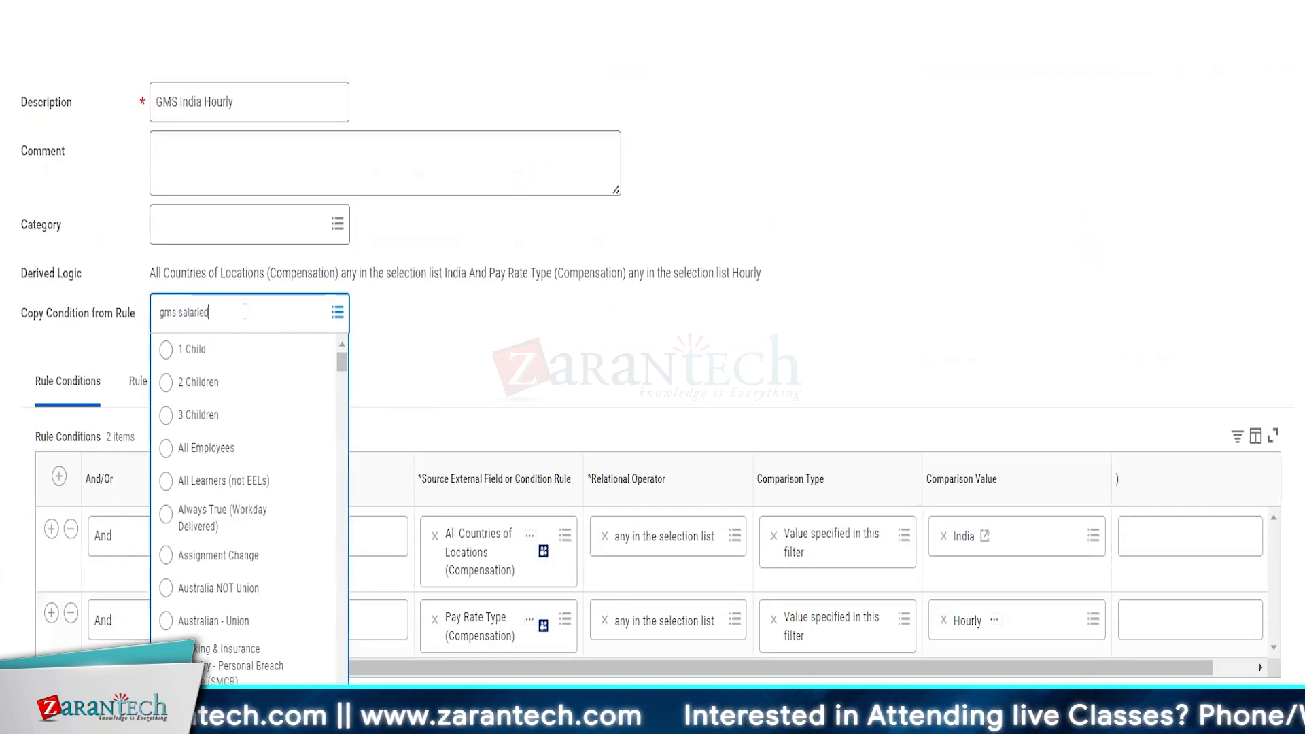
key(Return)
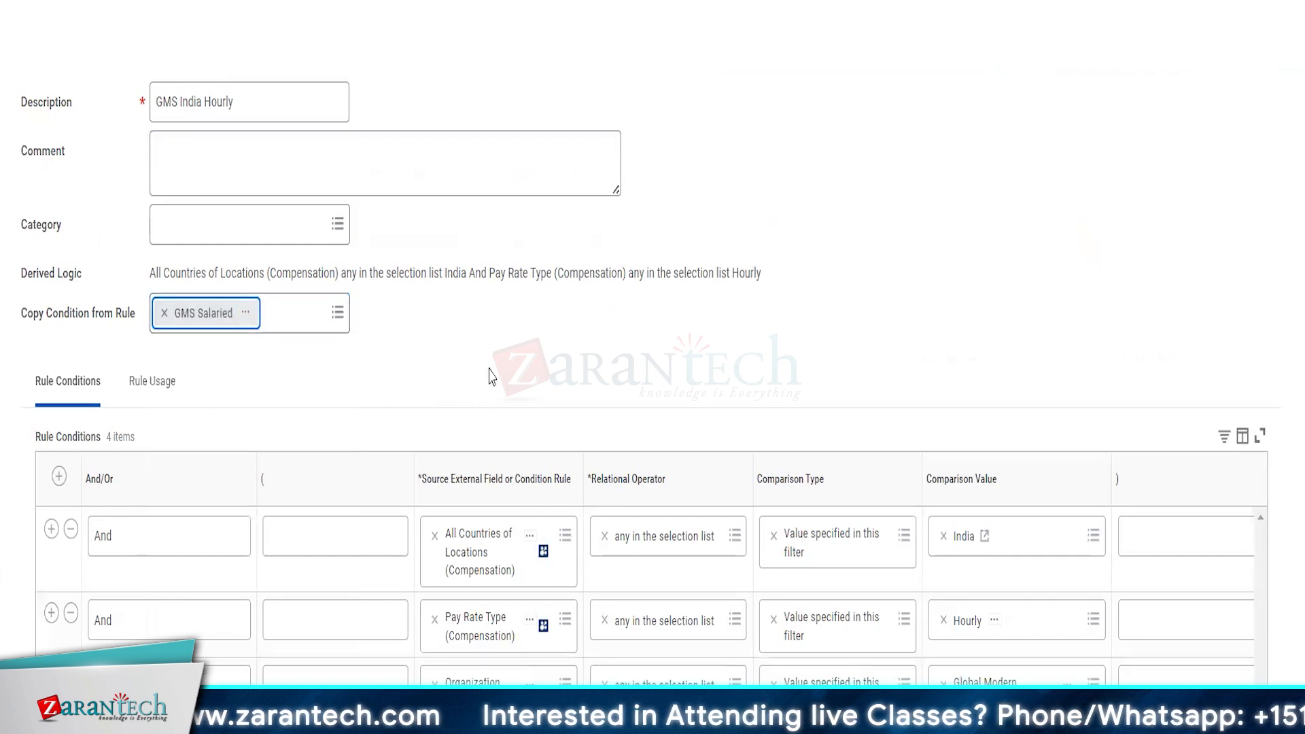
Step: Remove the original India location condition and the original Hourly pay rate type condition from the rule
scroll(235, 678, down, 2)
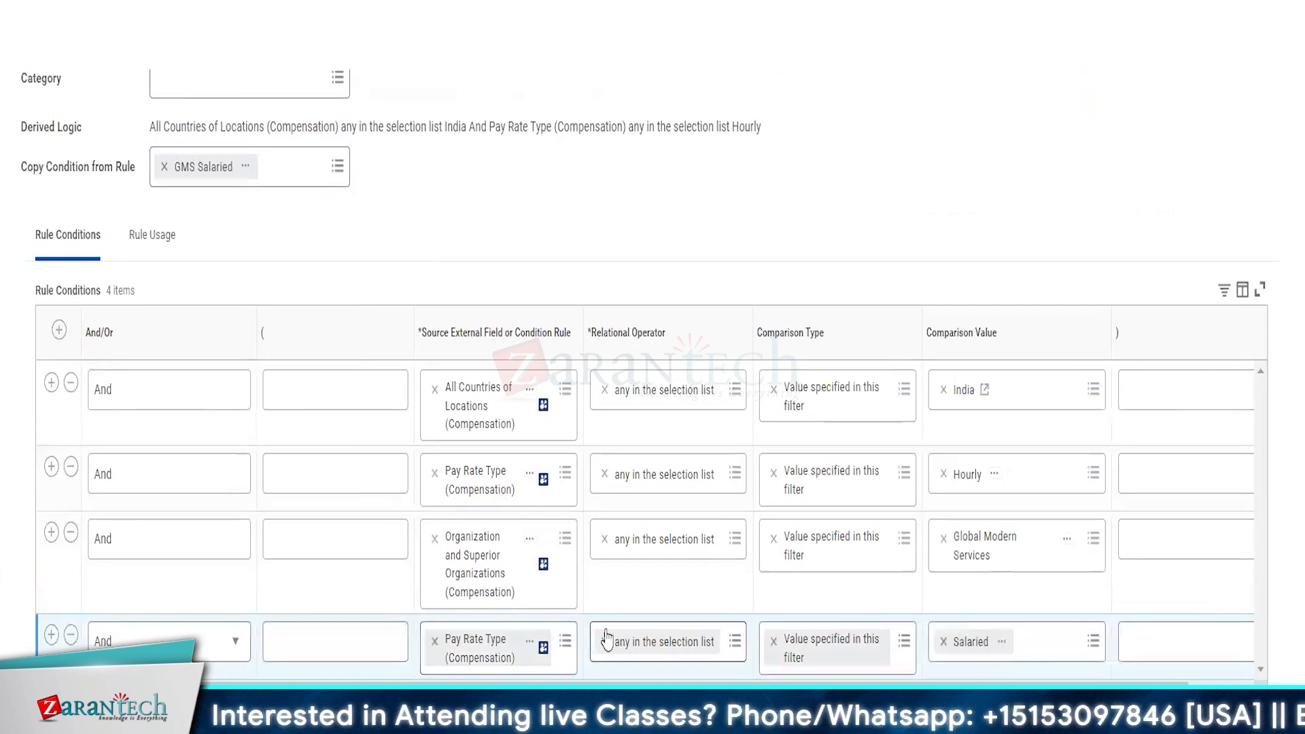
click(70, 383)
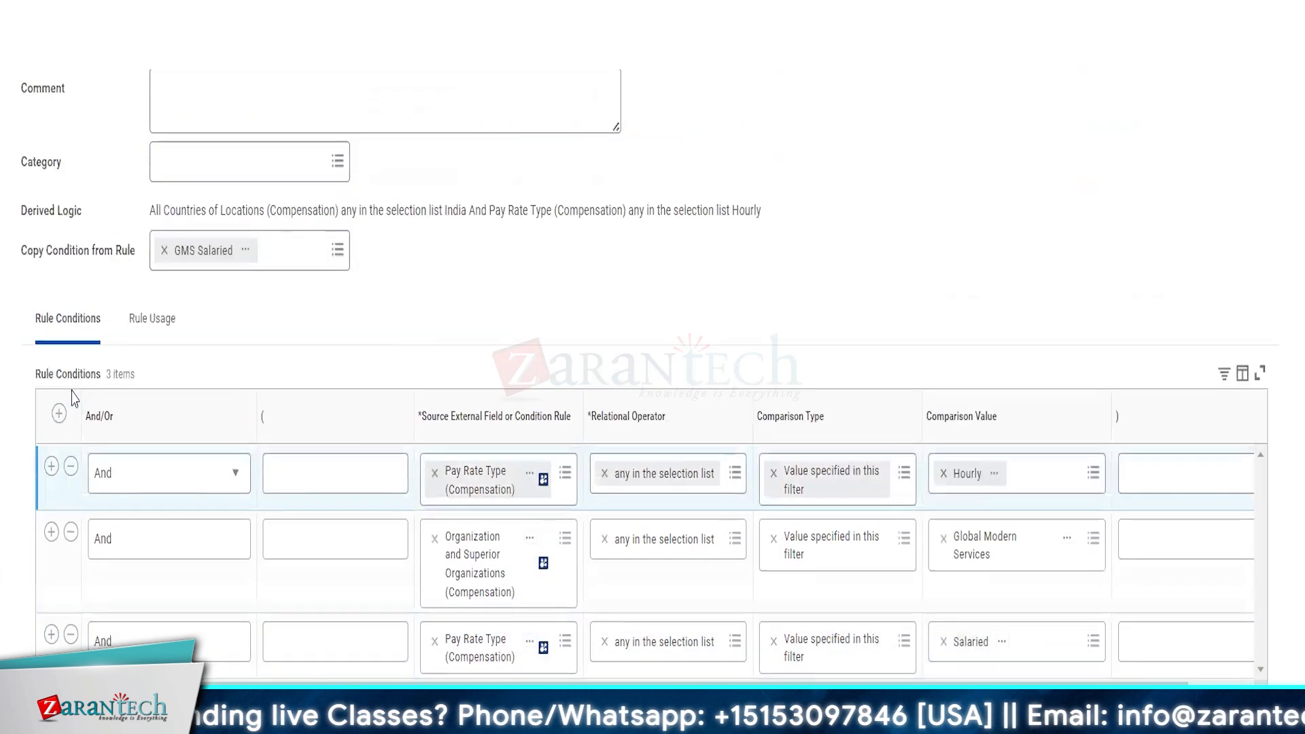
click(72, 470)
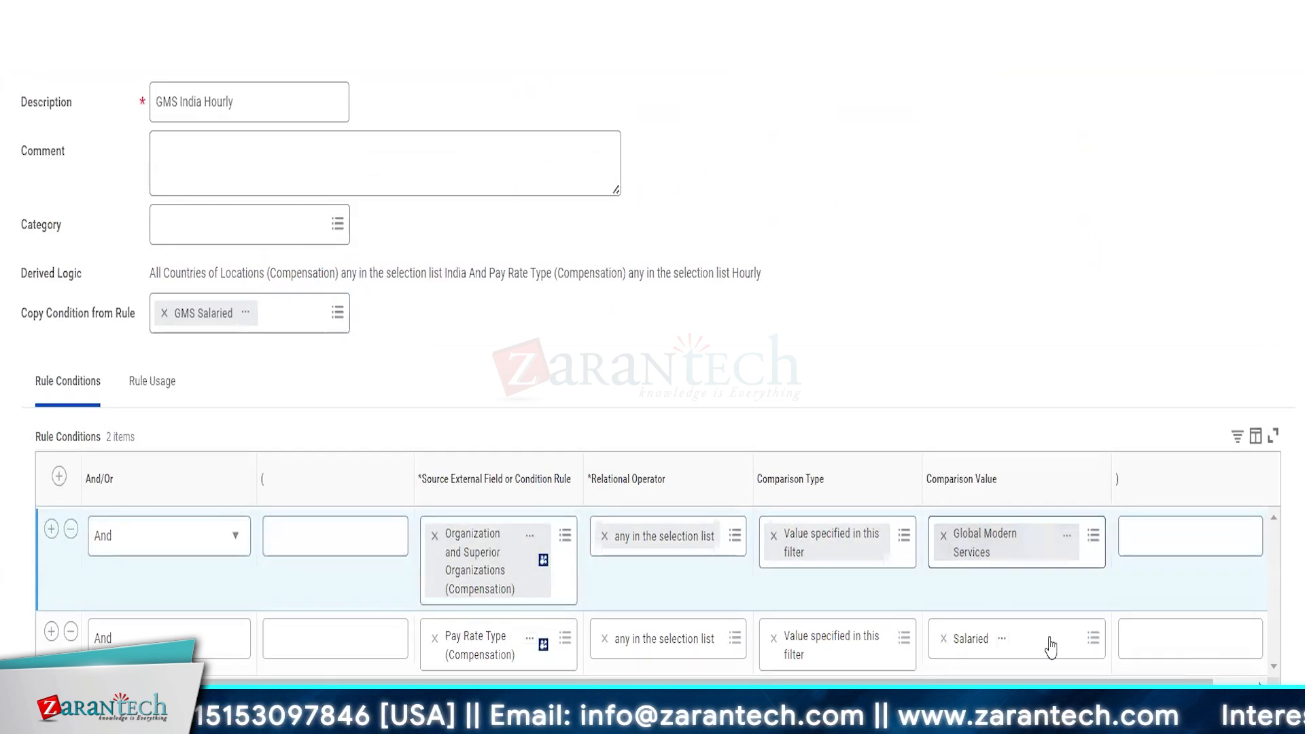
Step: Replace Salaried with Hourly as the pay rate type condition's comparison value, searching for "hour", and save the rule
click(1068, 657)
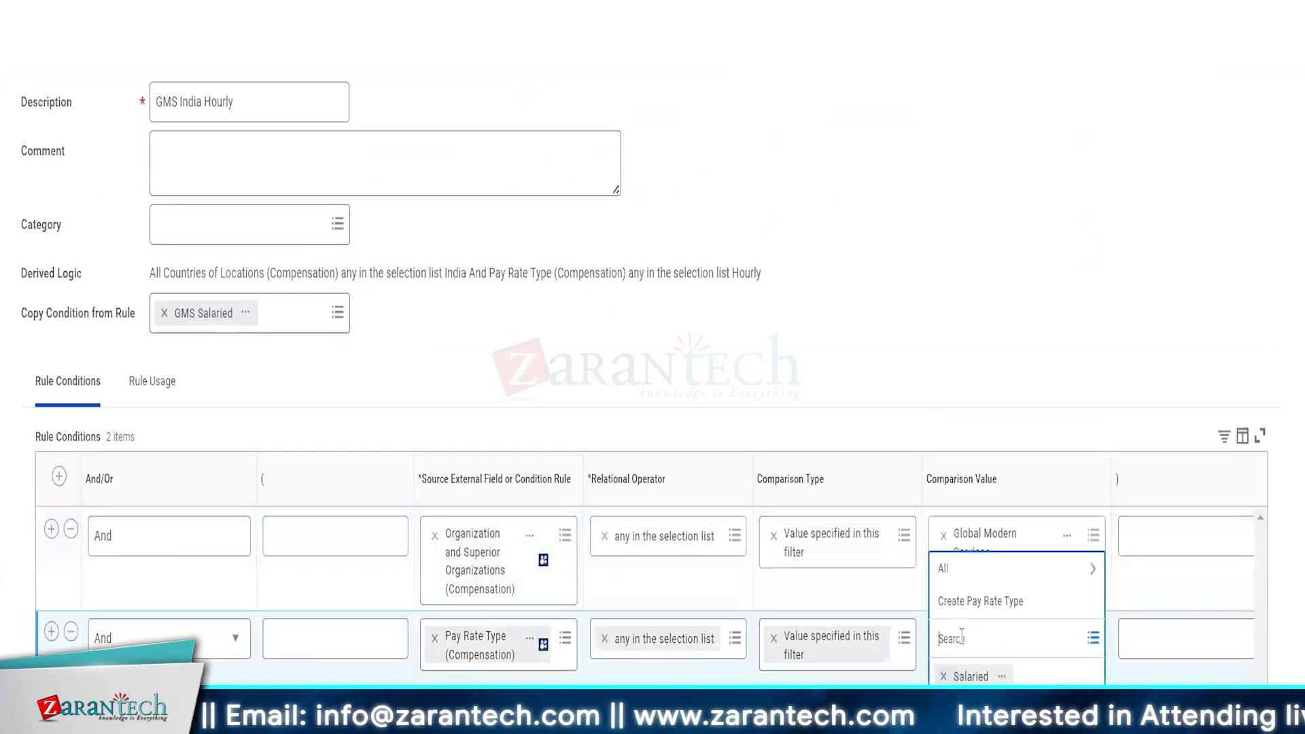
key(Return)
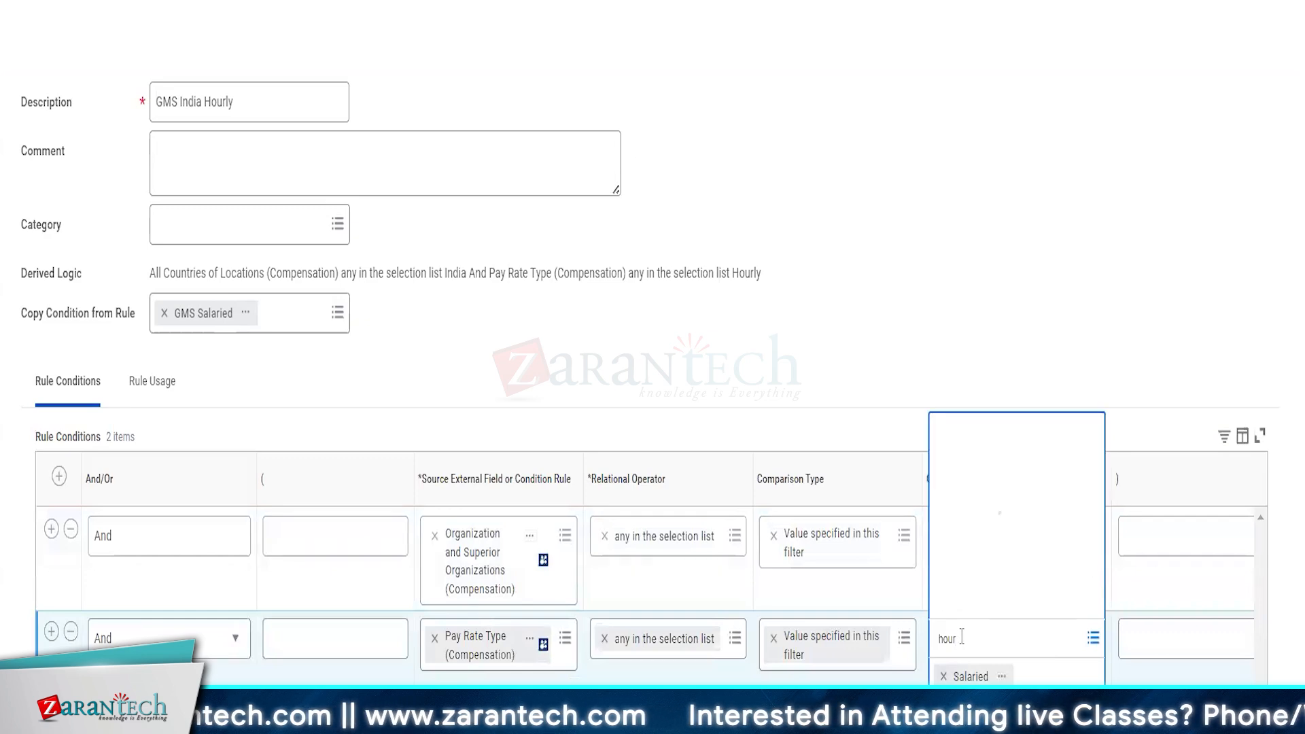
click(965, 572)
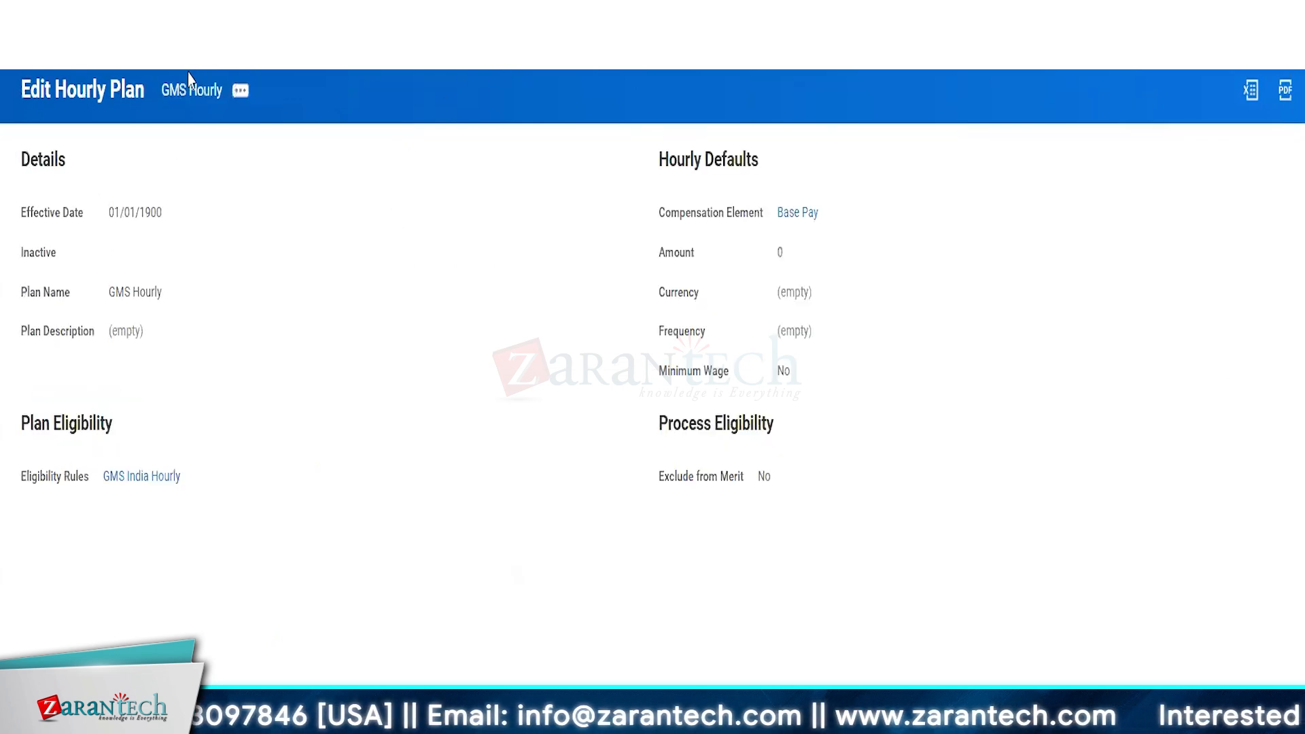
Step: Rename the GMS Hourly plan's compensation eligibility rule as GMS Hourly and save it
click(183, 95)
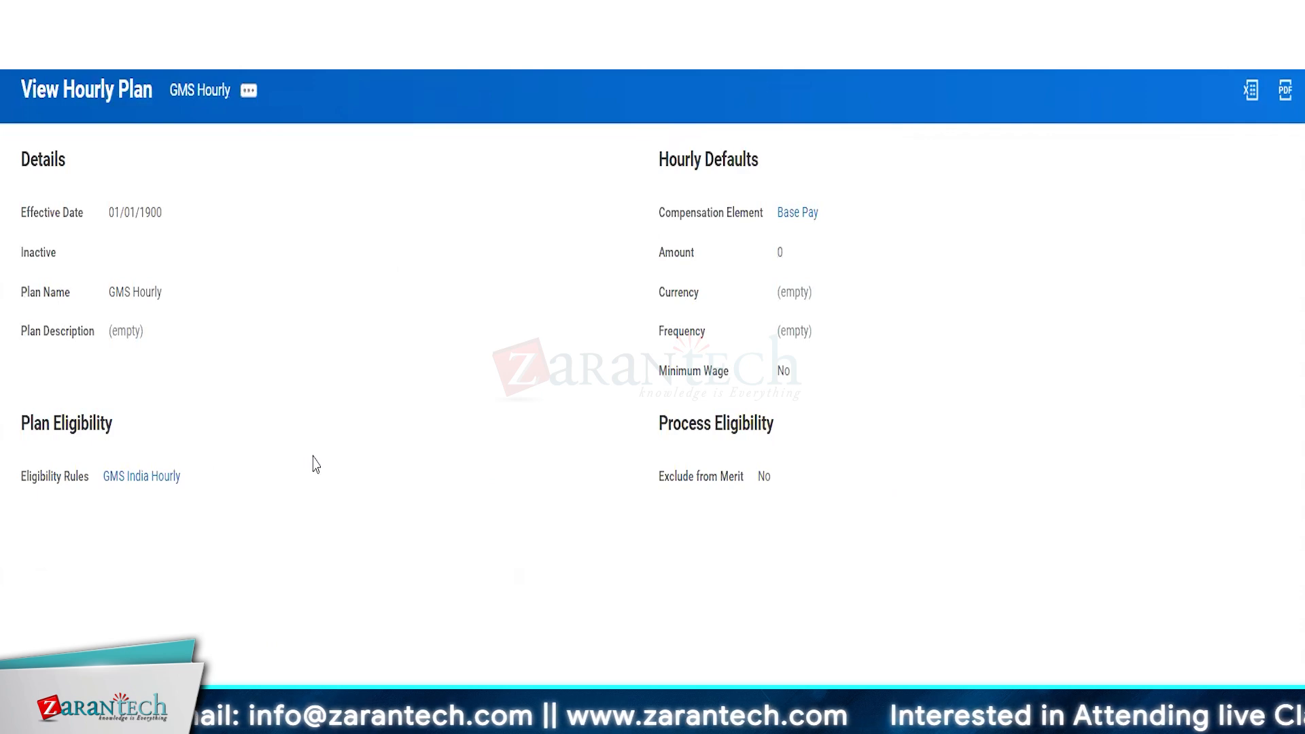
click(161, 481)
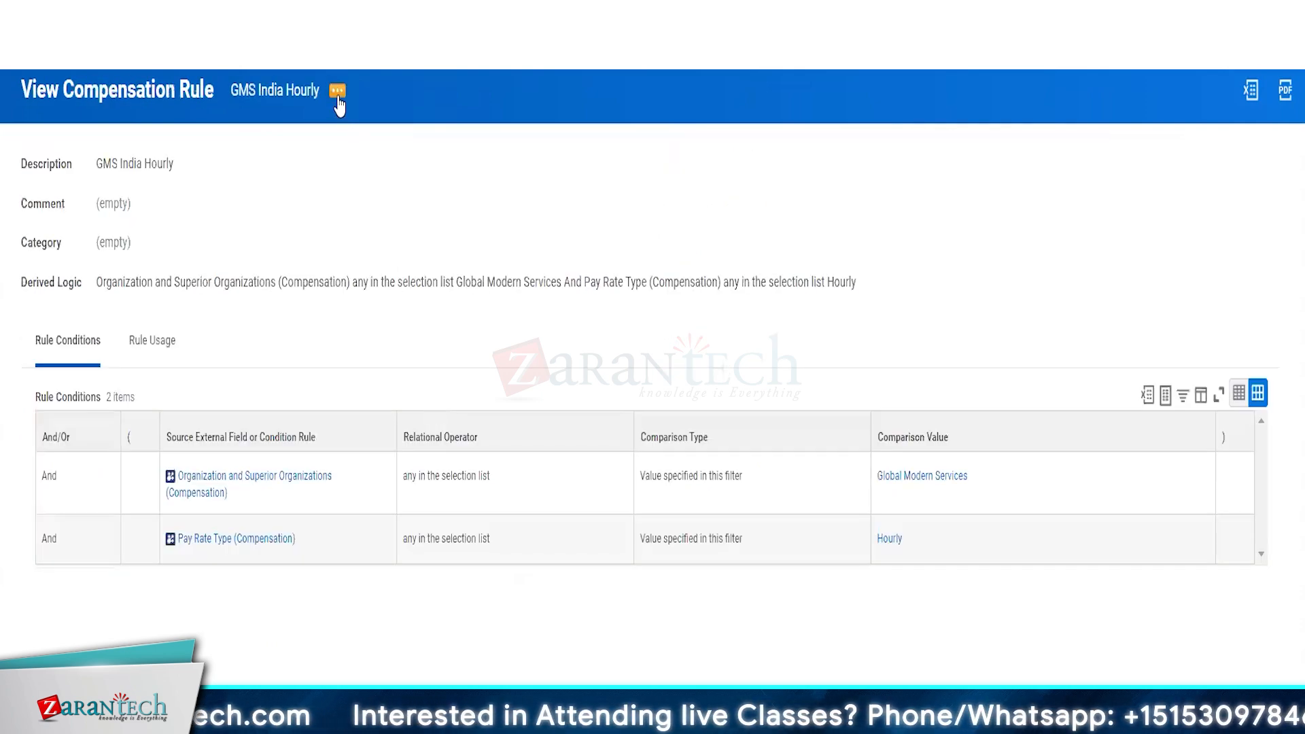
click(337, 91)
mouse_move(468, 189)
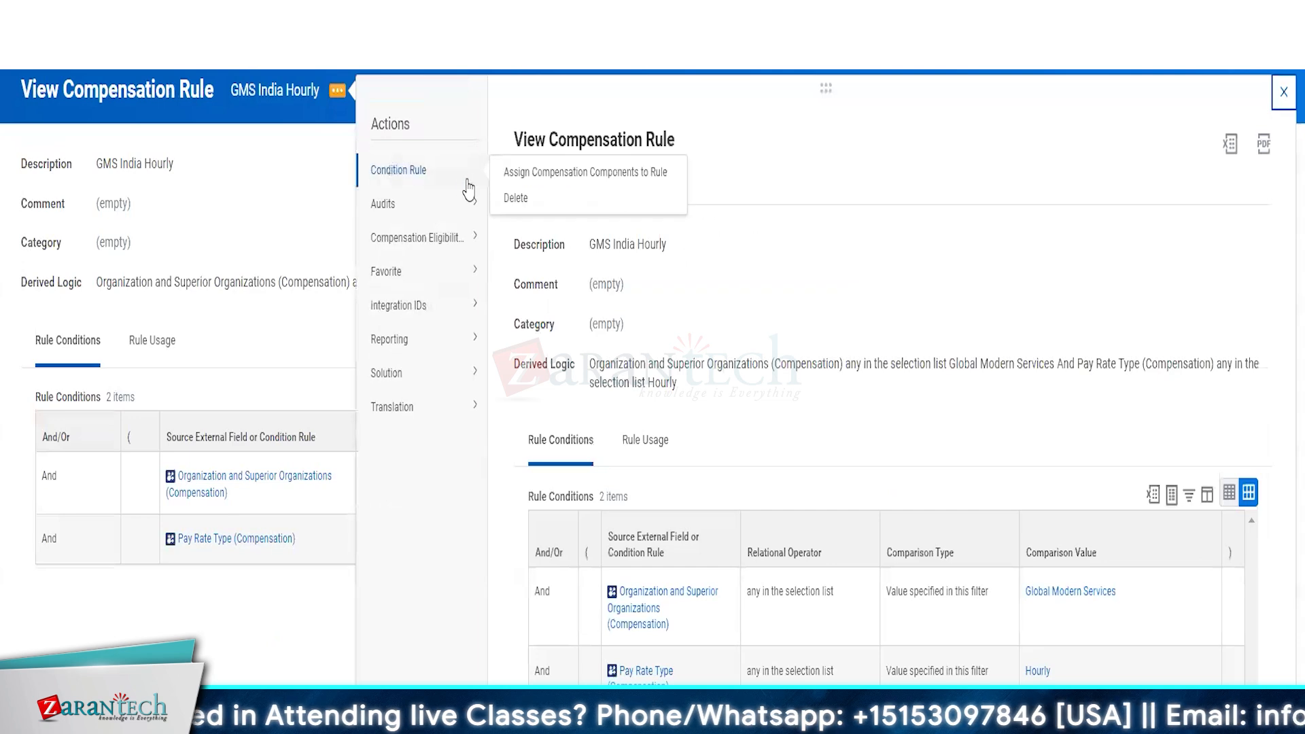
mouse_move(471, 239)
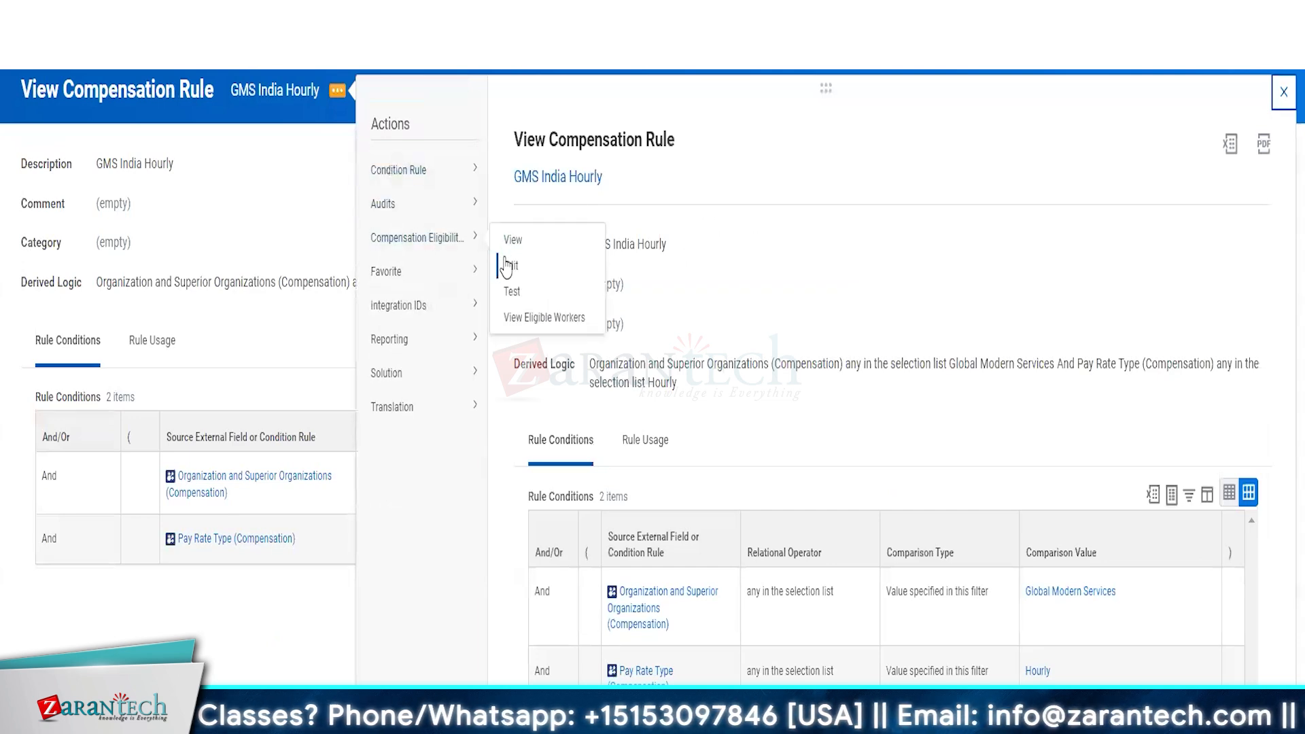
click(508, 266)
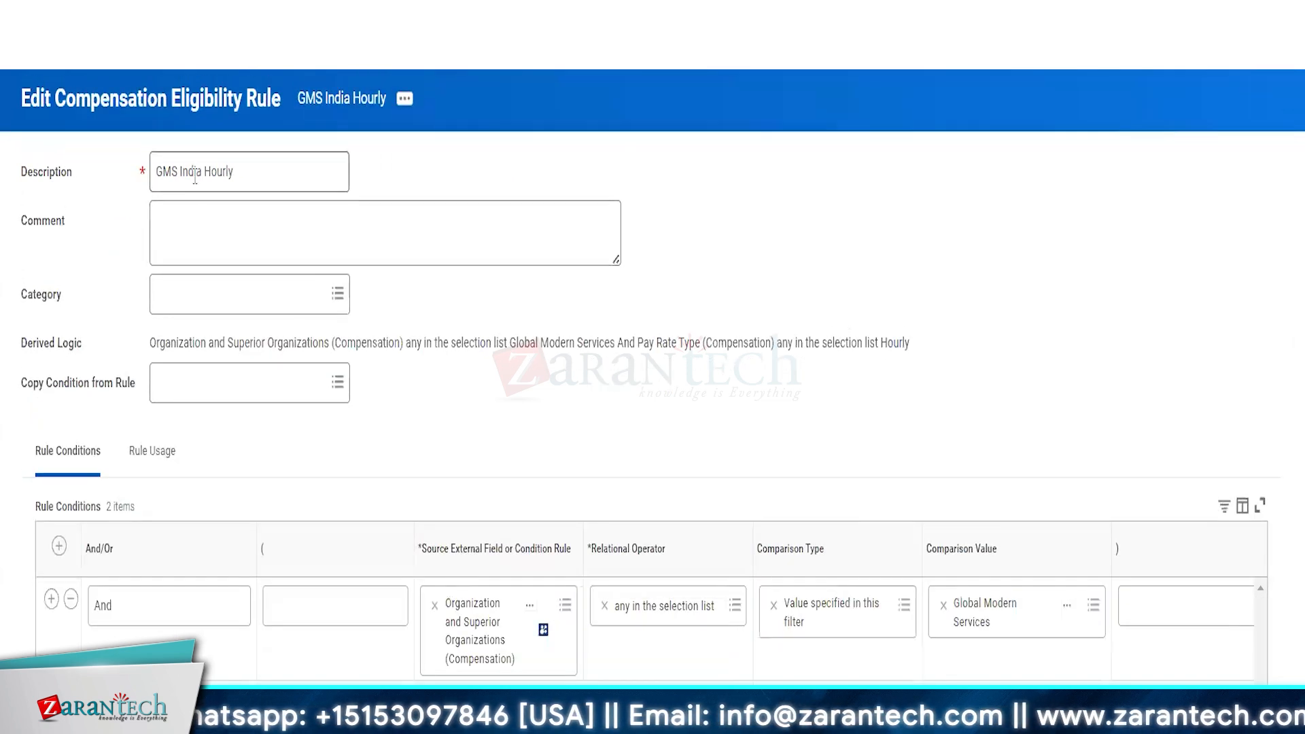
double_click(195, 174)
key(BackSpace)
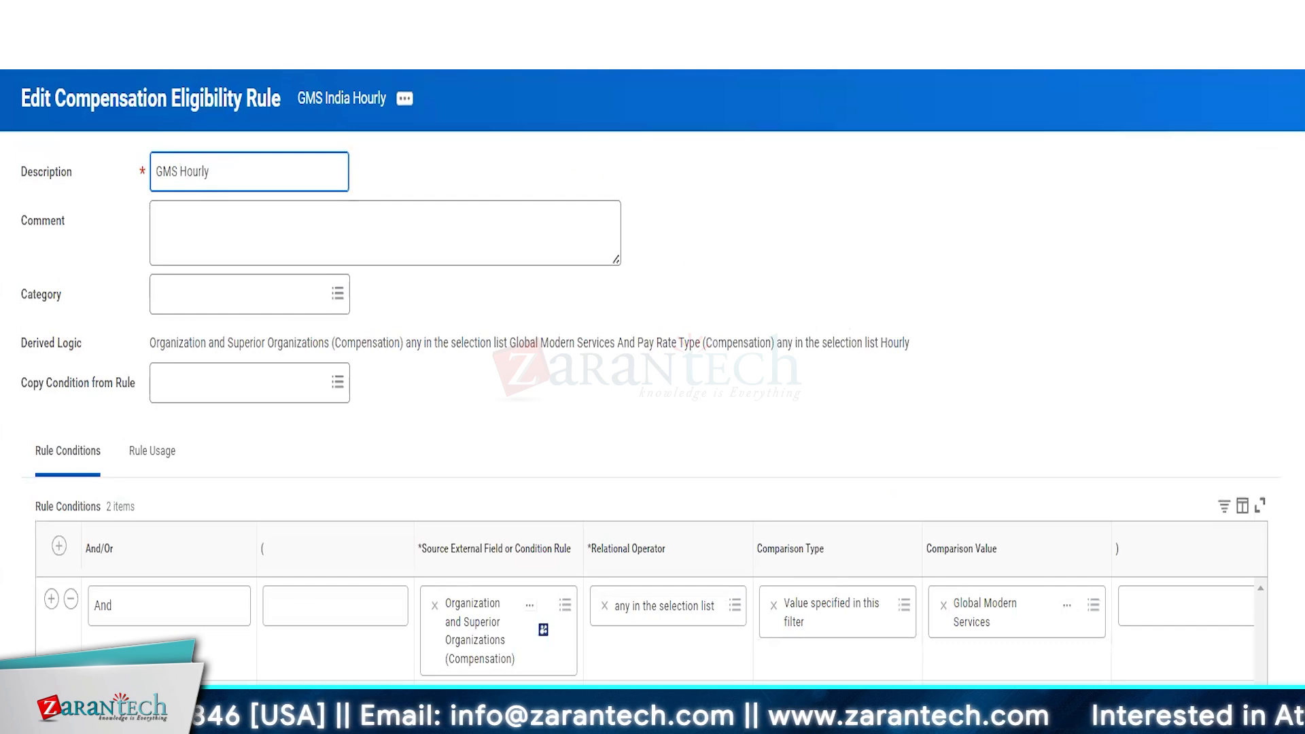
click(56, 708)
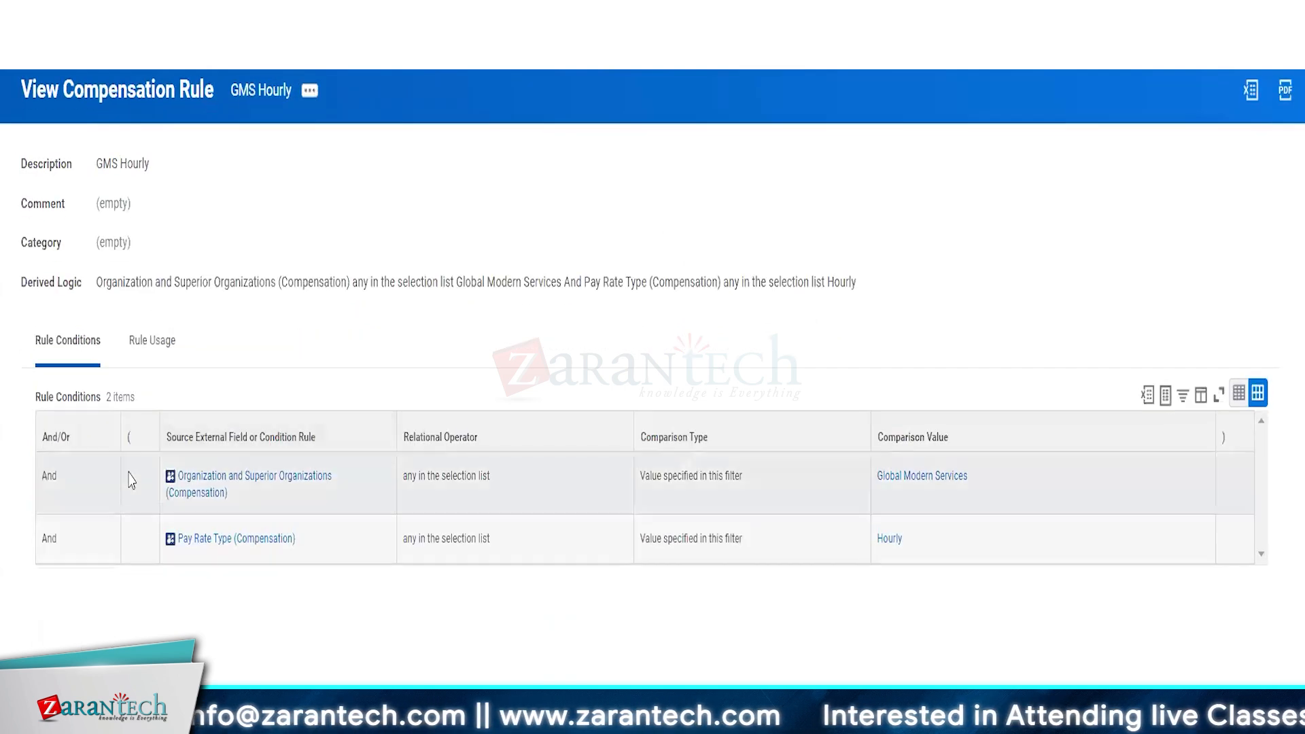
Step: Check the usage of the GMS Hourly rule and open the hourly compensation plan it is assigned to
click(150, 340)
click(207, 448)
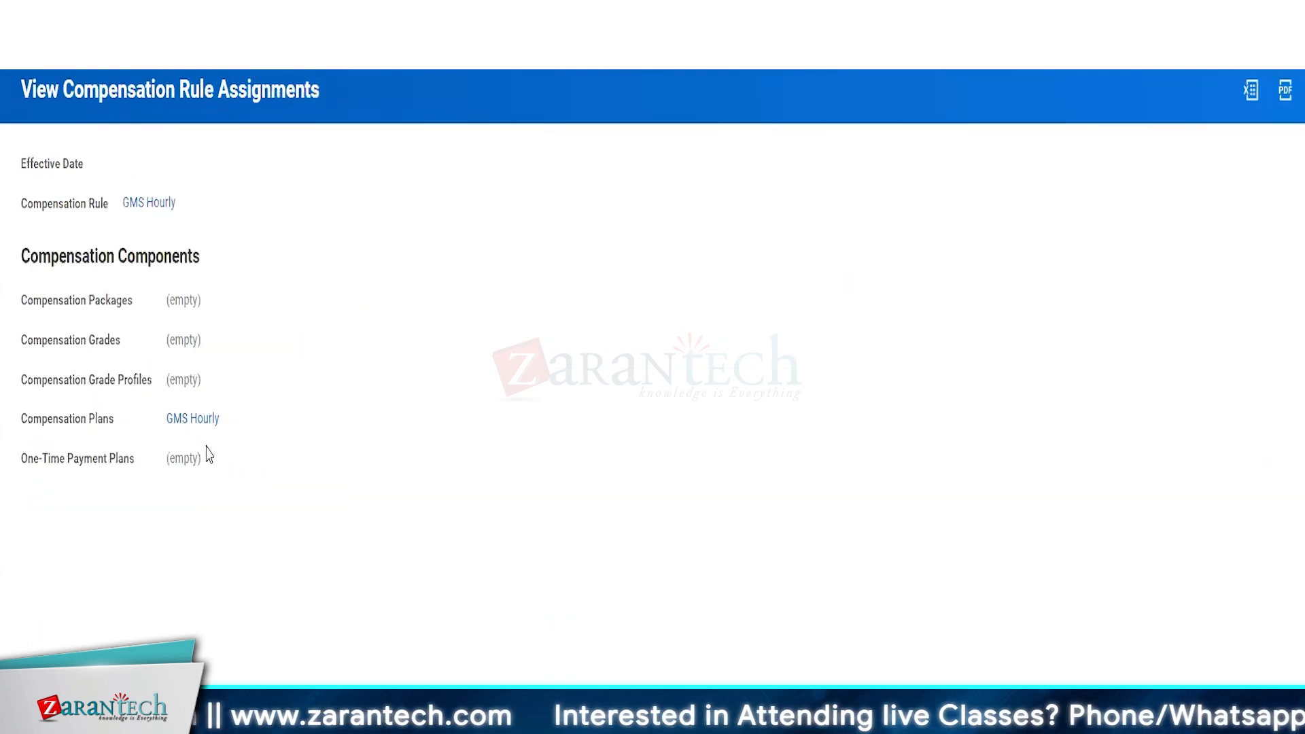
click(177, 420)
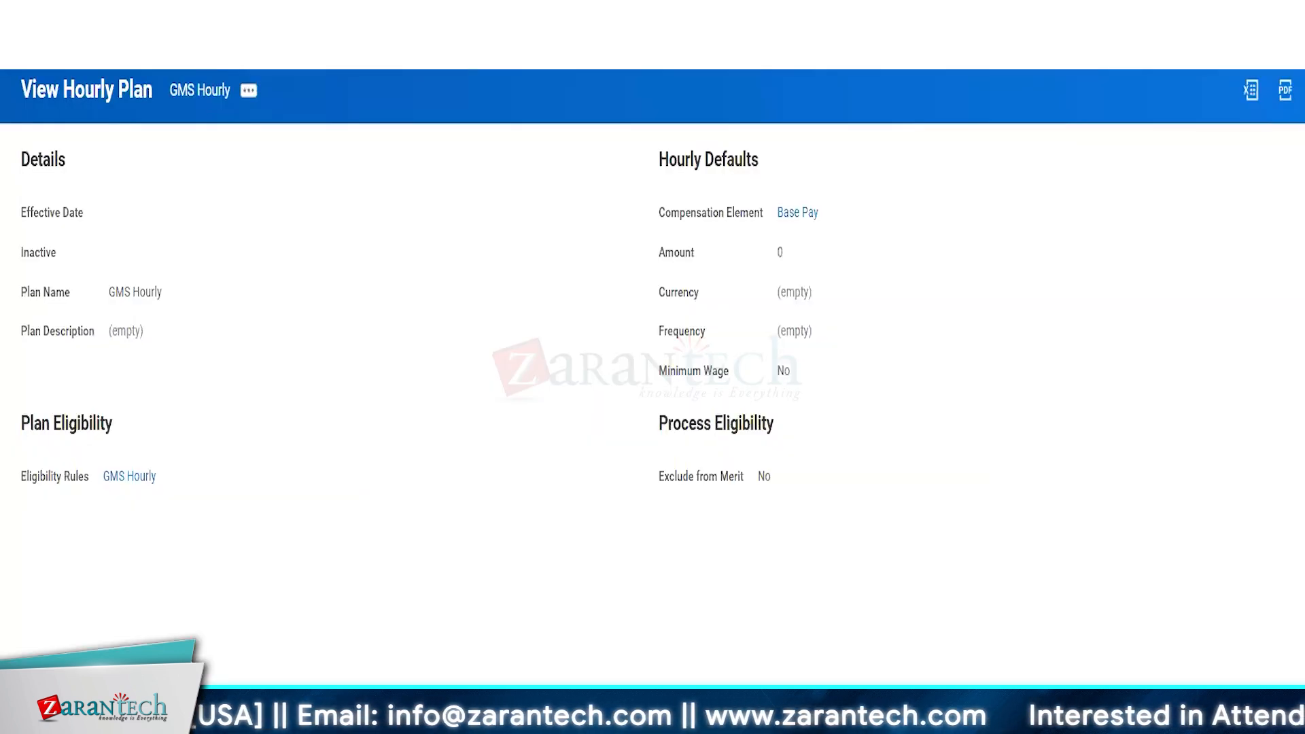
Step: Open the Compensation Plans report and look for existing allowance plans matching "gms"
key(Return)
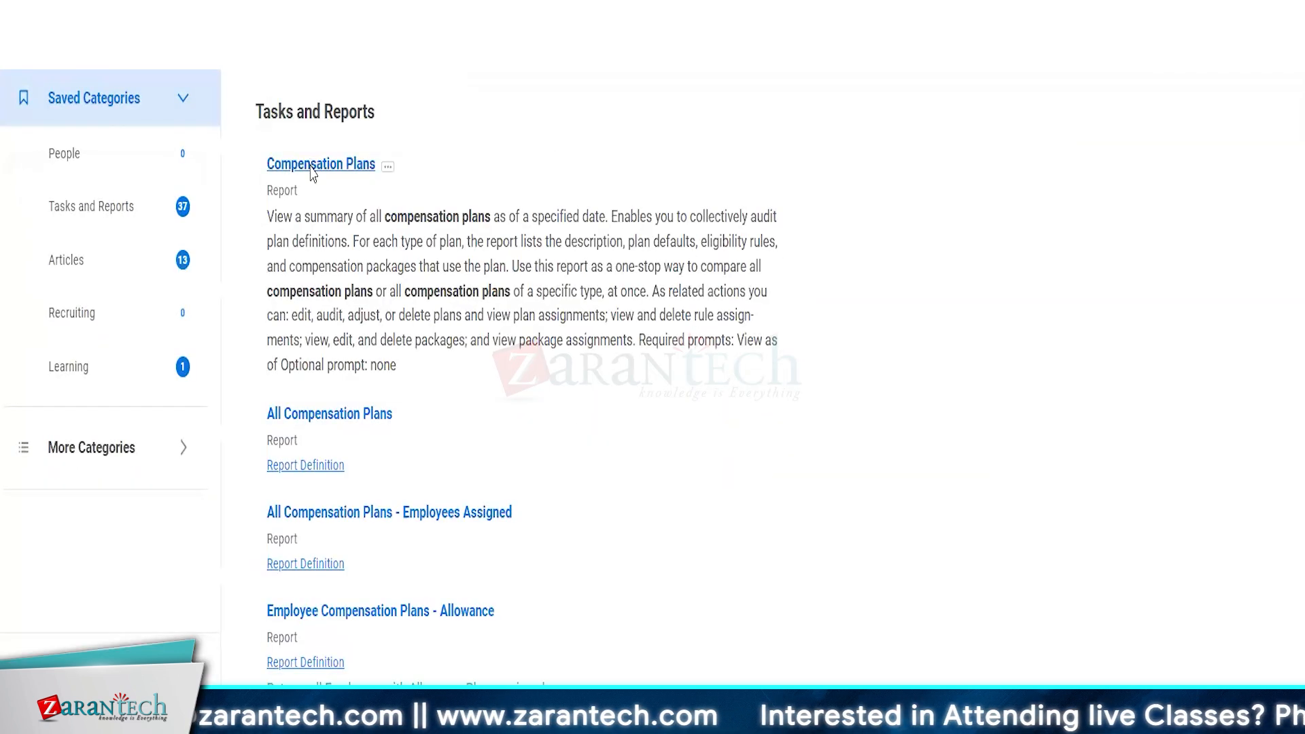
click(311, 168)
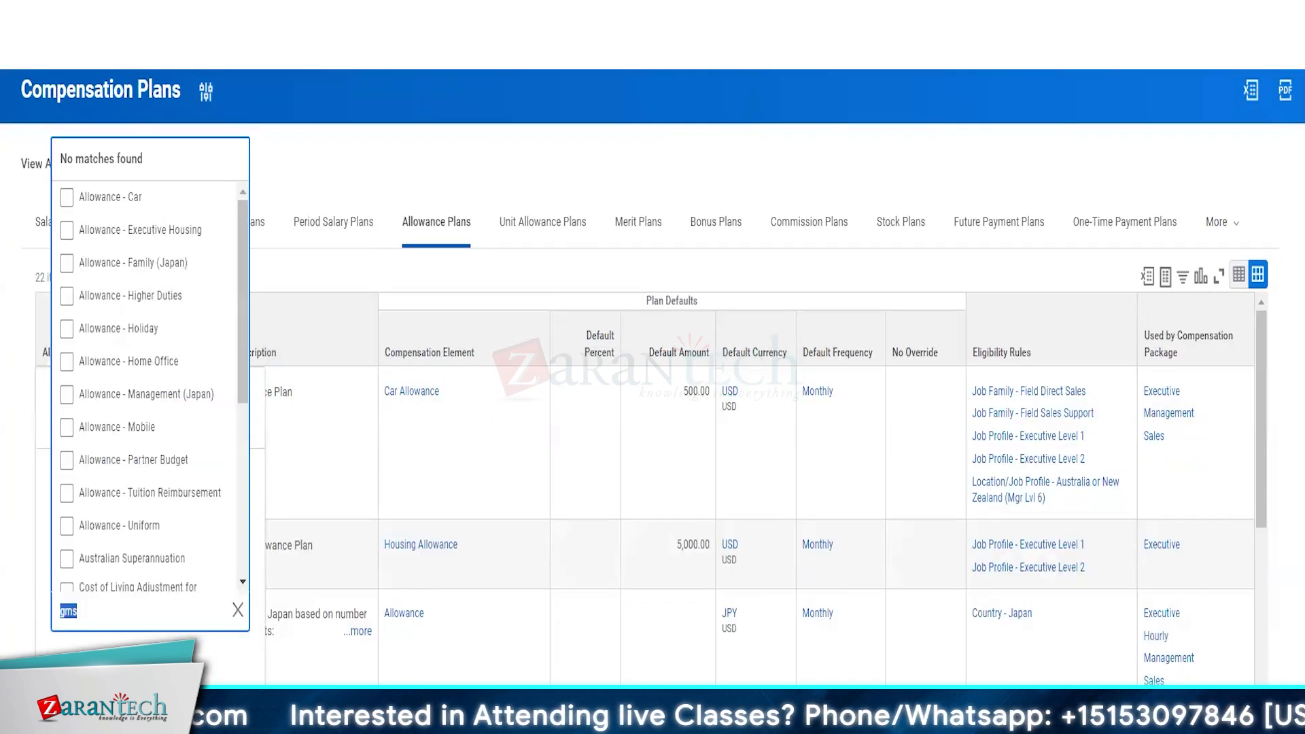
key(Escape)
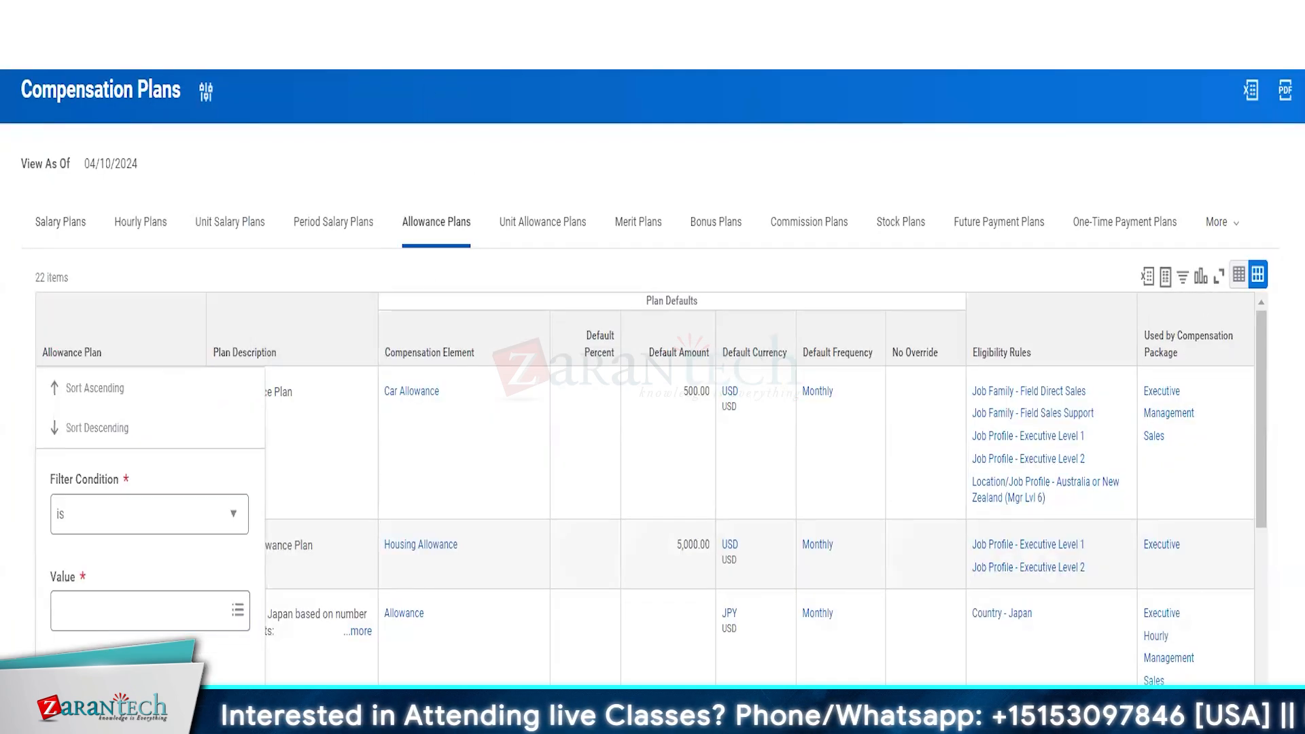
Step: Start an amount-based allowance plan effective 01/01/1900 and name it GMS Mobile Allowance
click(652, 36)
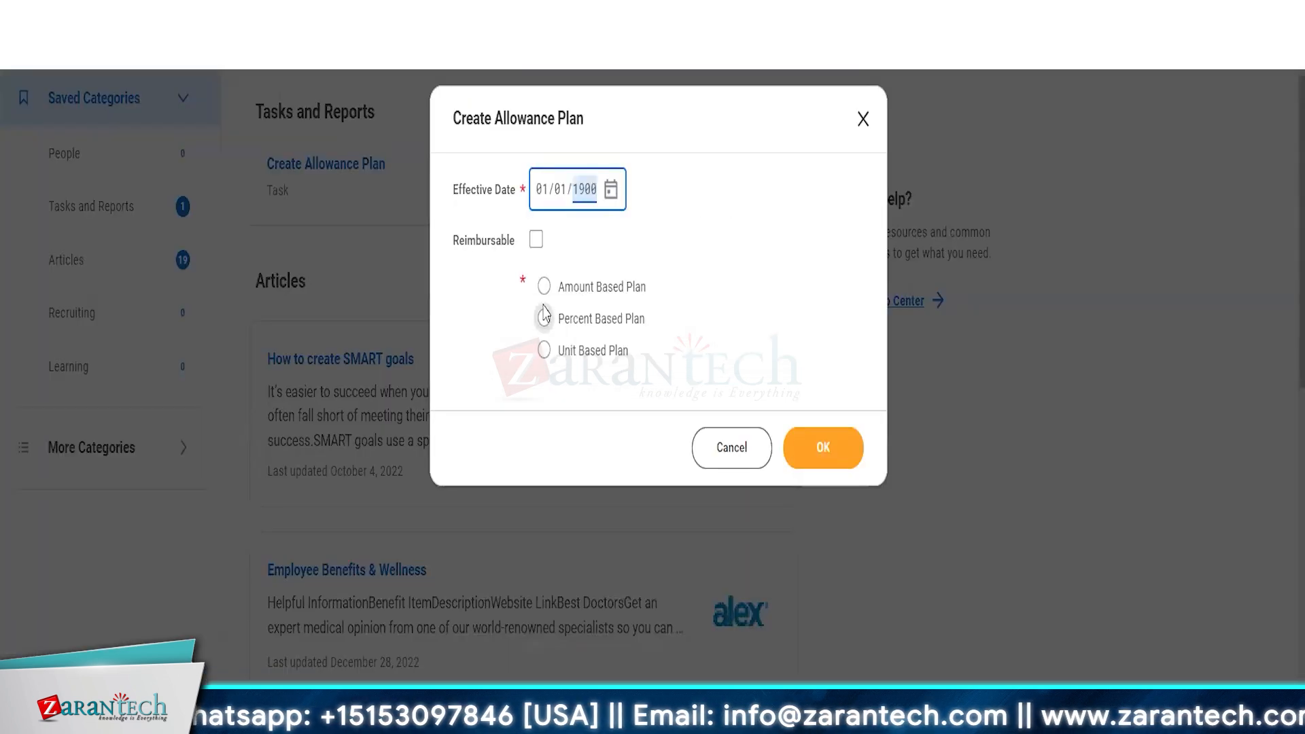
click(544, 287)
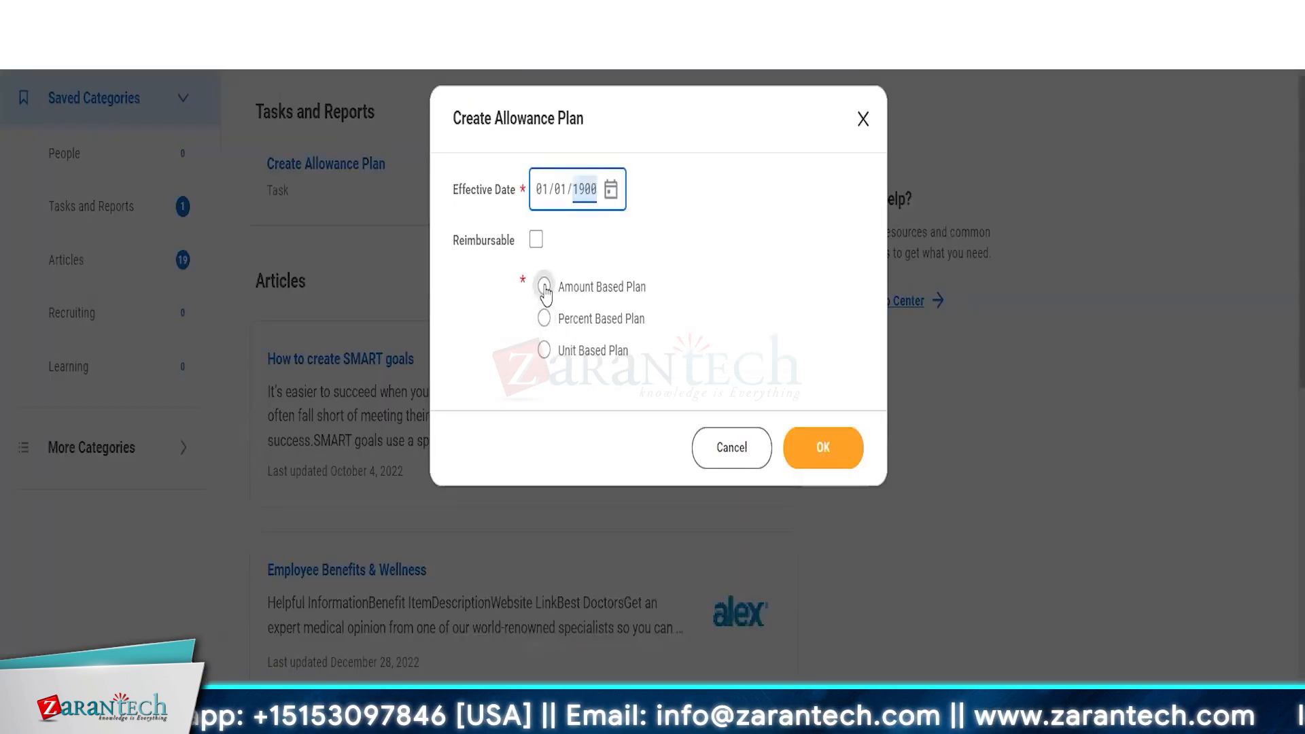
click(827, 449)
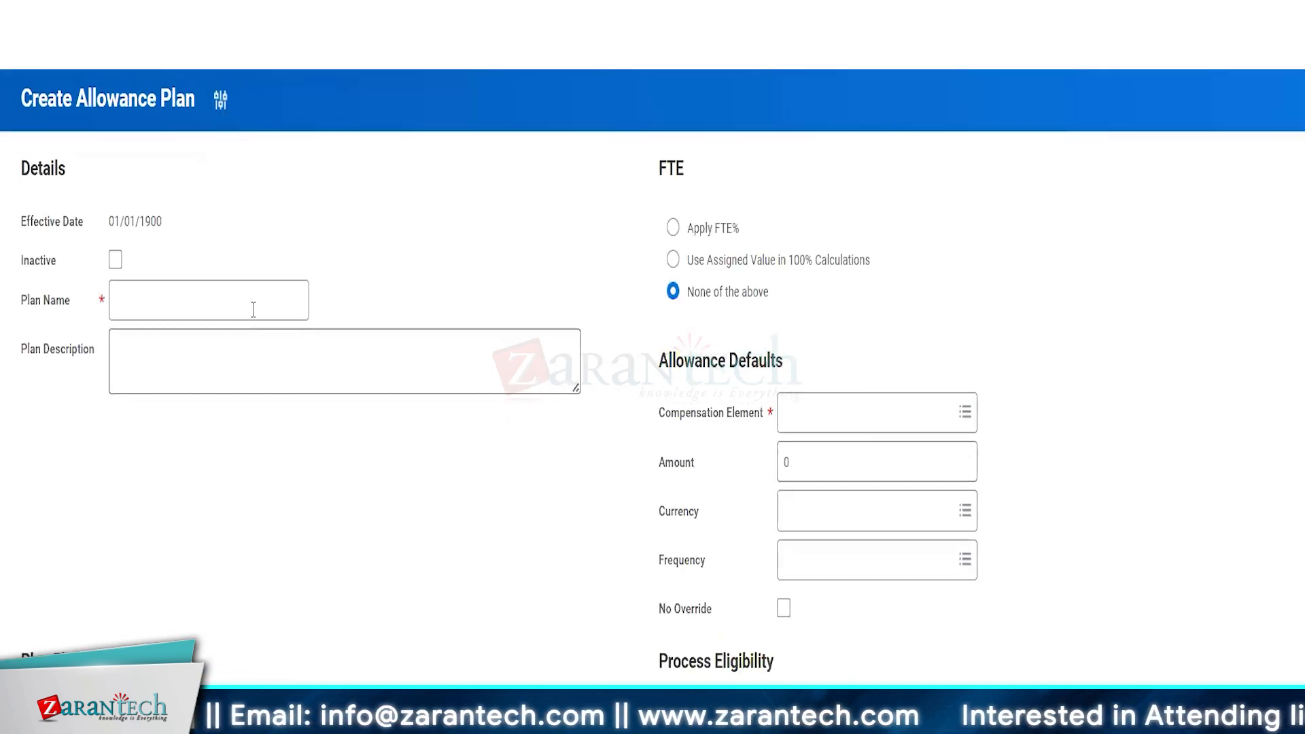
click(179, 301)
text(G)
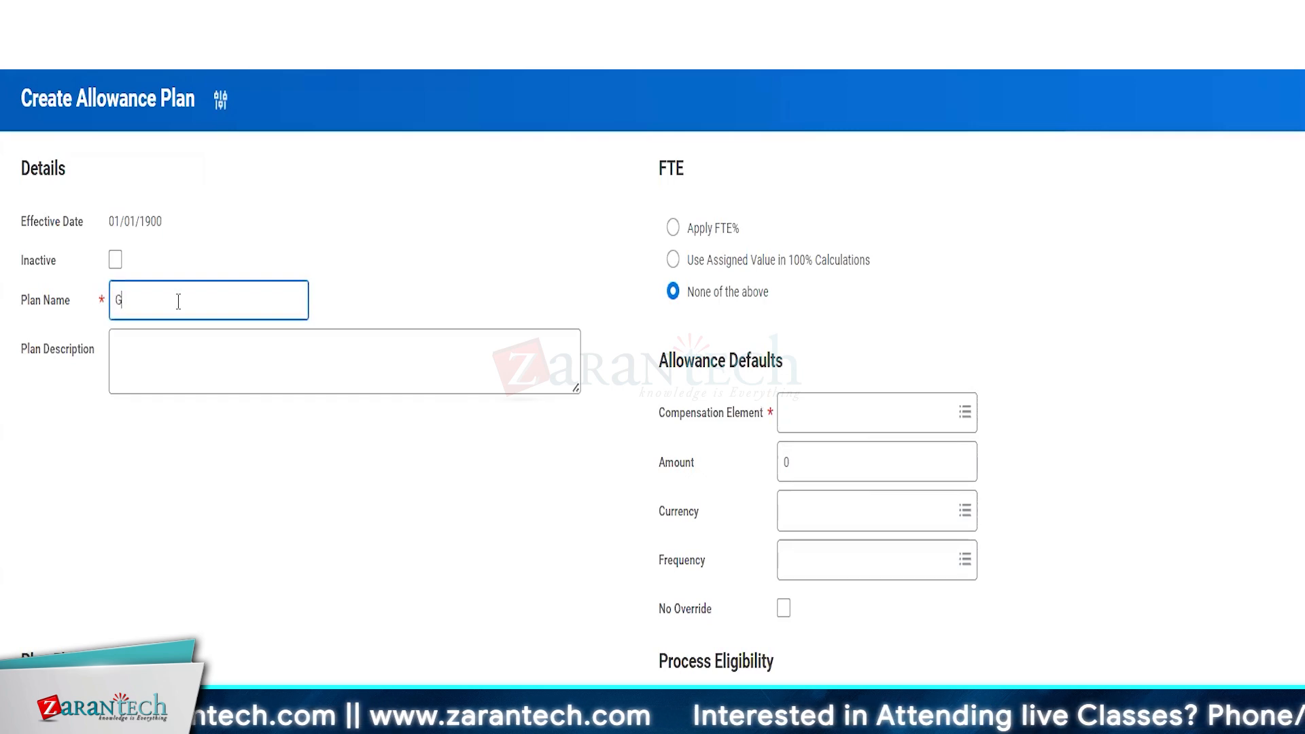
text(MS Mobile Allo)
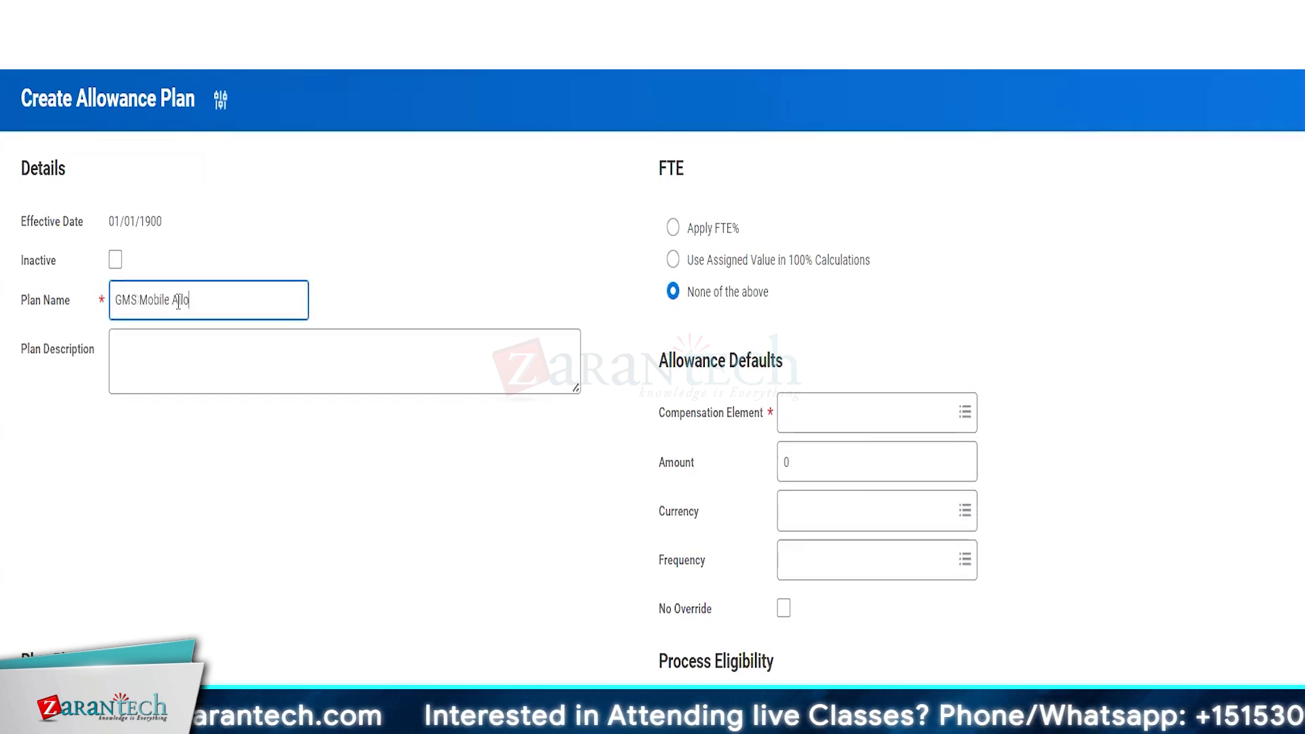
text(wance)
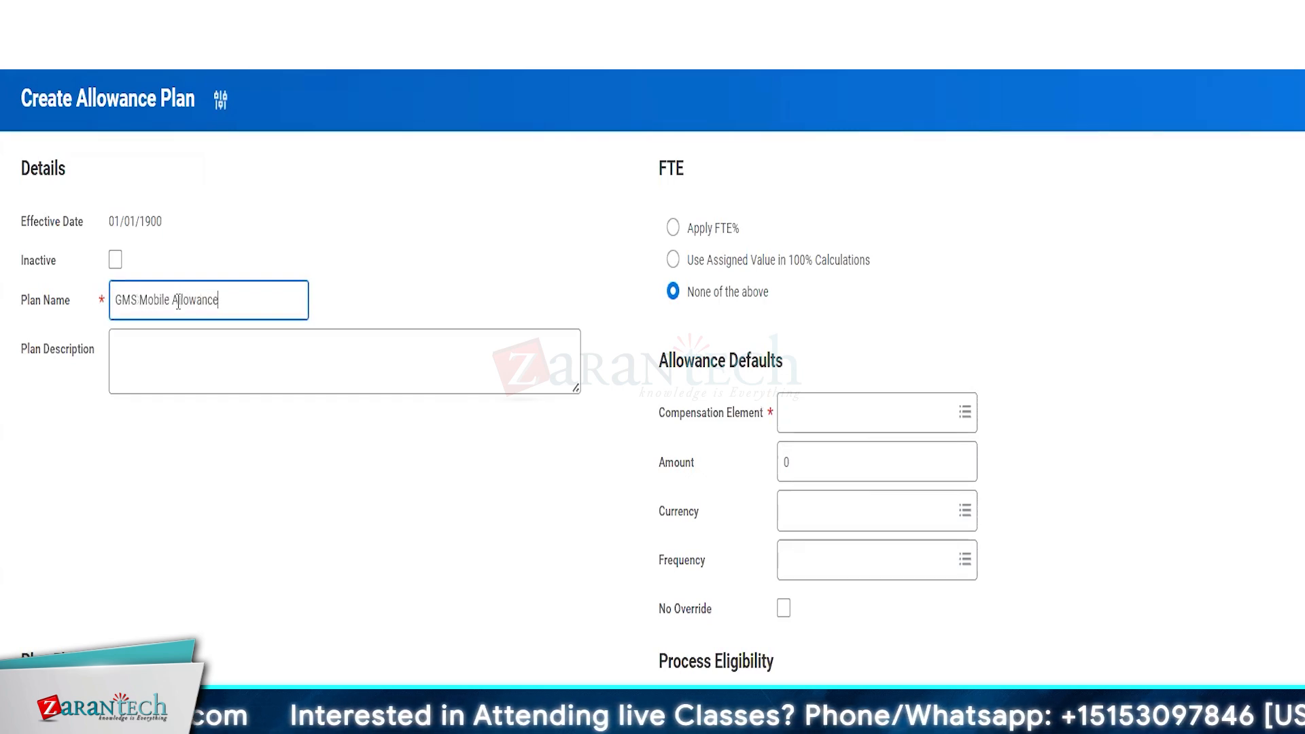
Step: Apply FTE% to the allowance plan and set its compensation element to GMS, searching for "gms"
click(673, 228)
click(826, 416)
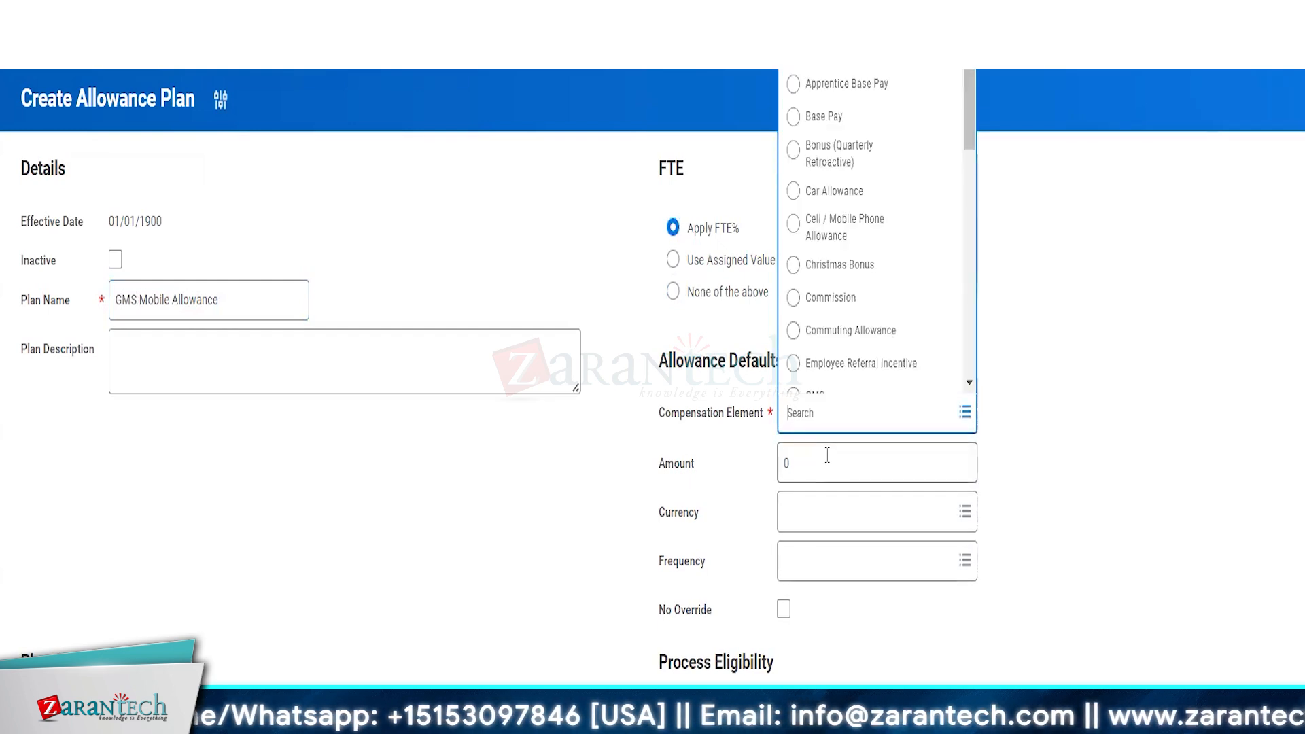
text(gms)
key(Return)
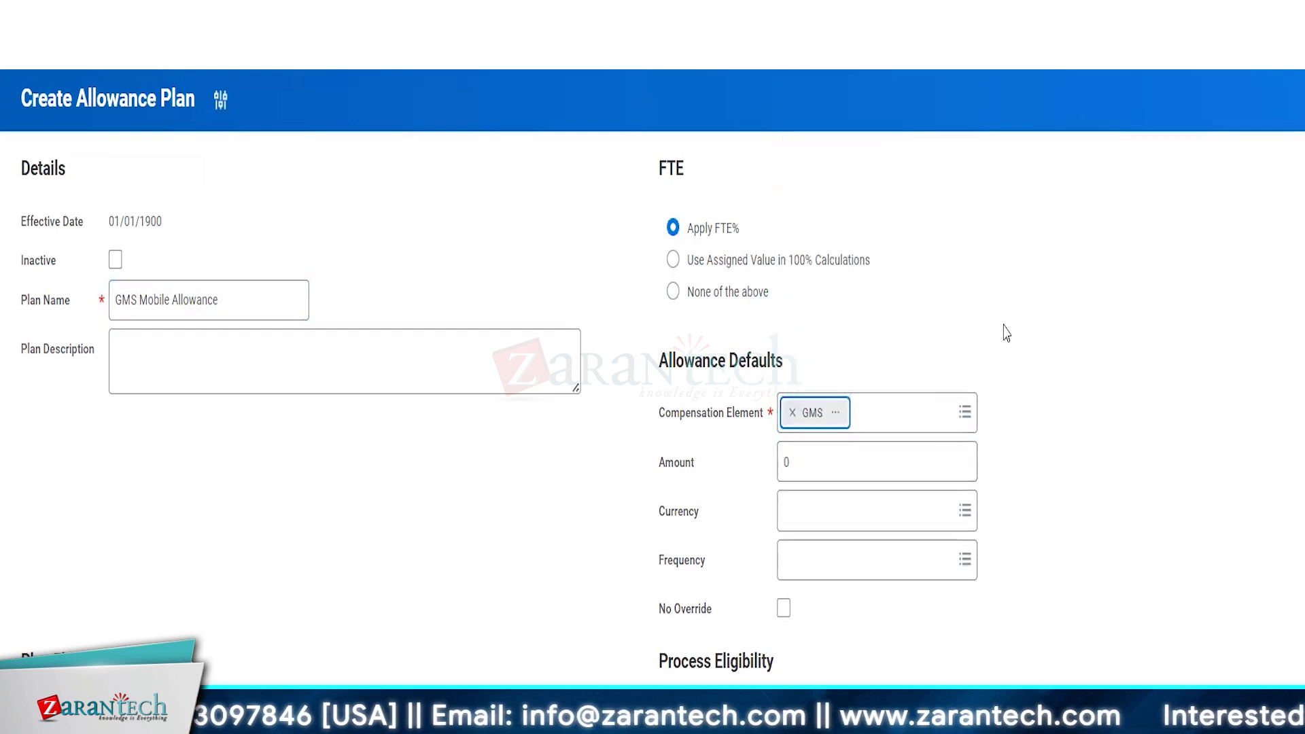
Step: Search the allowance plan's eligibility rules for "global modern services" and for "GMS"
scroll(475, 478, down, 2)
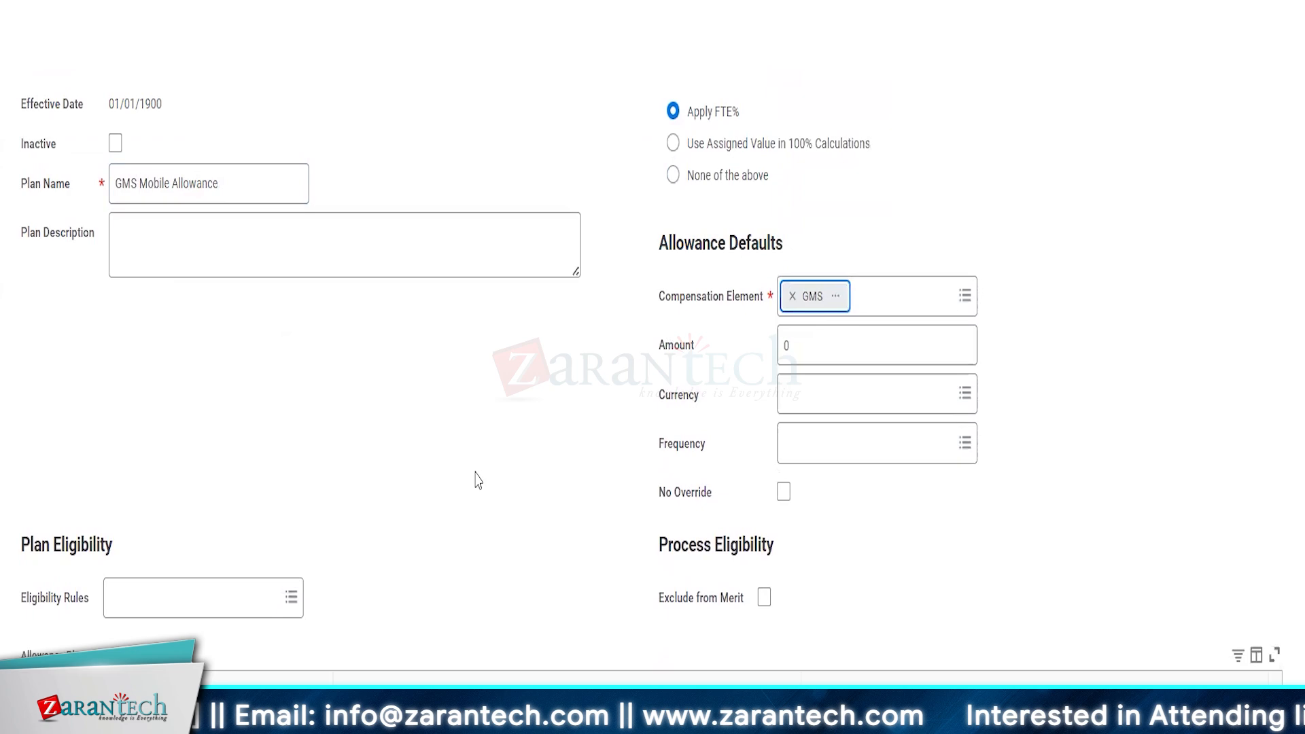
click(142, 593)
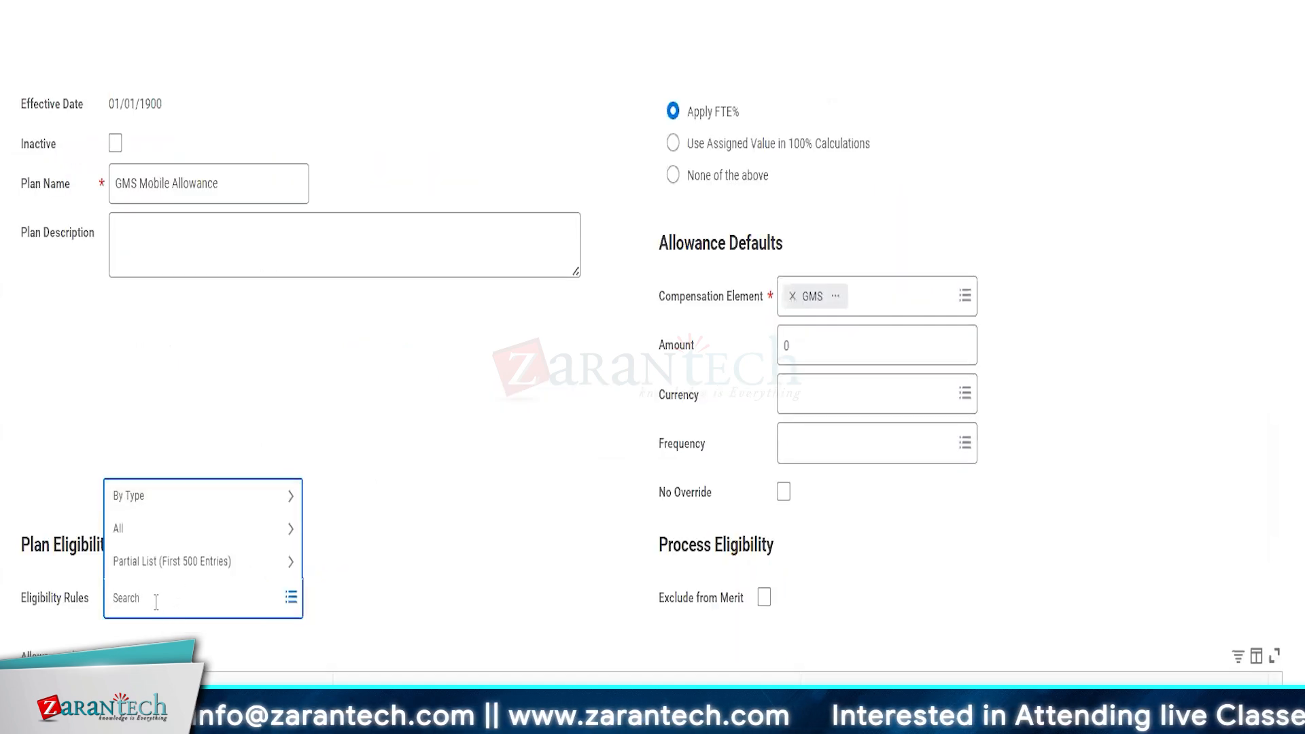
text(global mod)
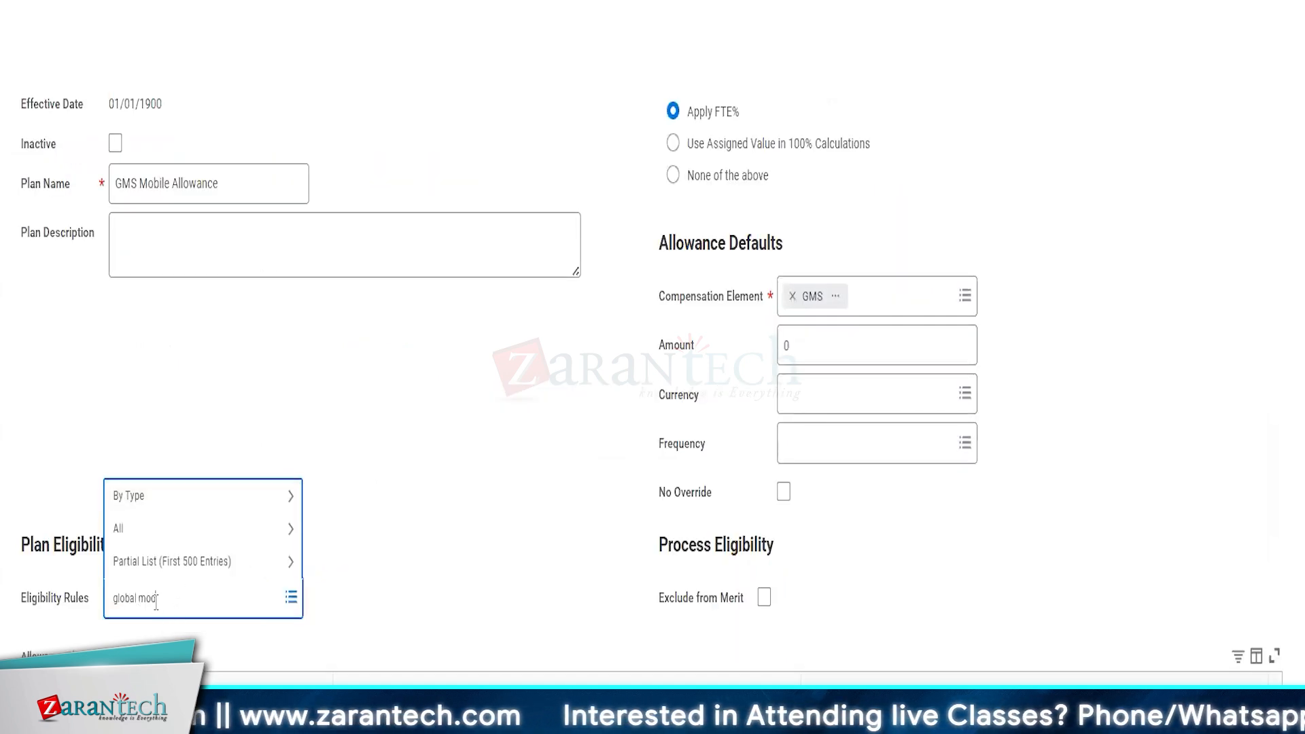
text(ern services)
key(Return)
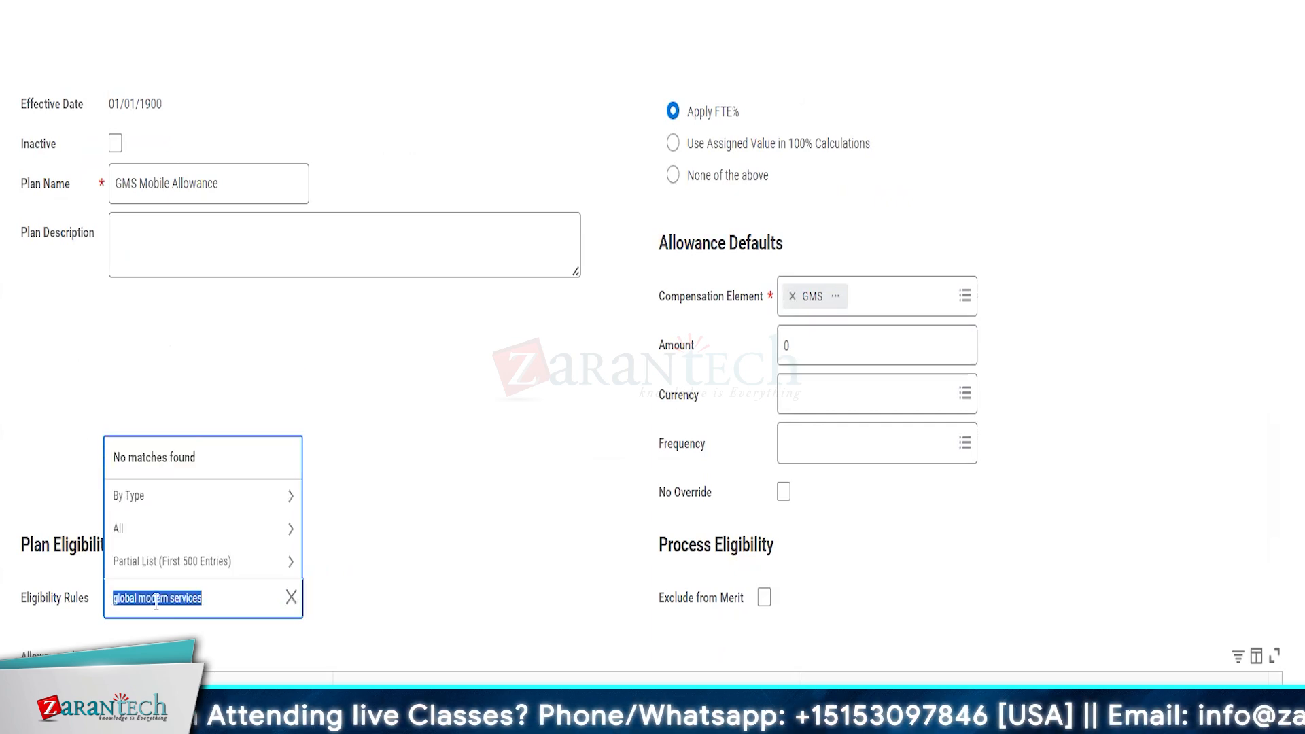
text(GMS)
key(Return)
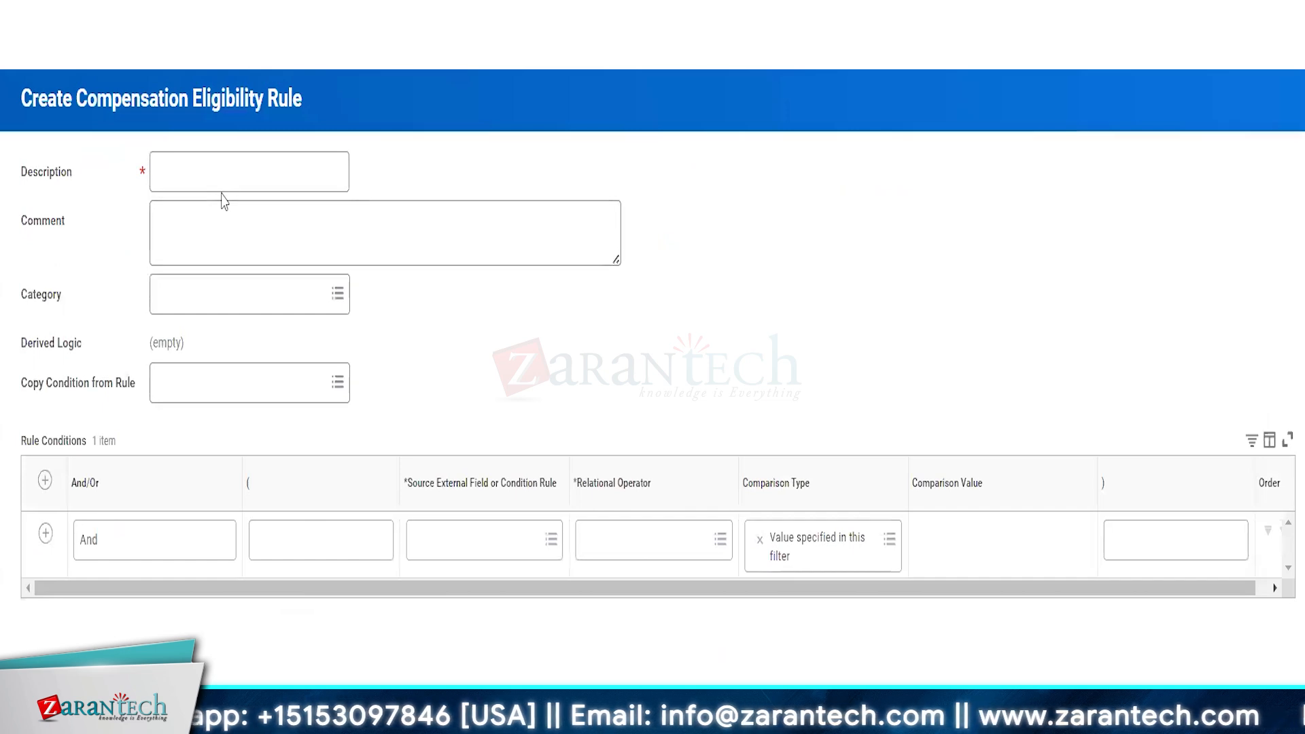
Step: Describe the new compensation eligibility rule as "Organization is GMS Hierarchy"
click(208, 169)
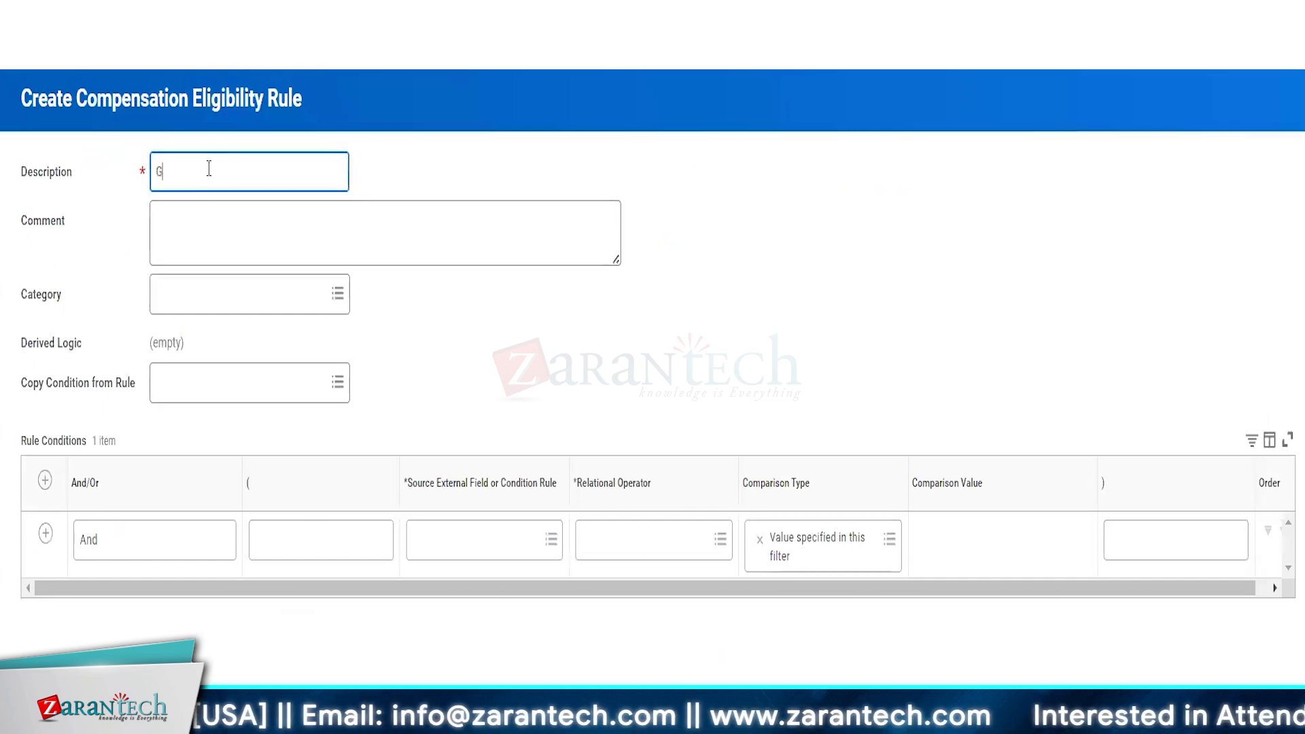
text(Company A)
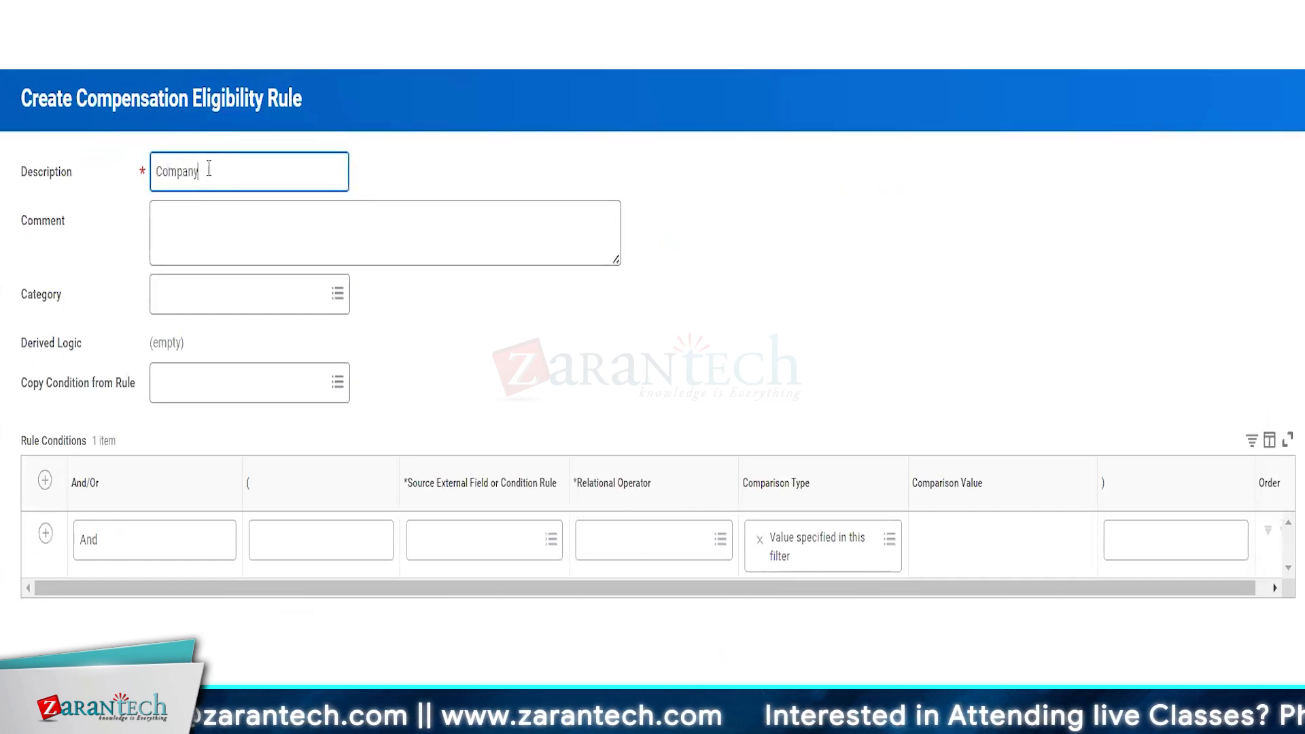
key(ctrl+a)
key(BackSpace)
text(Organization)
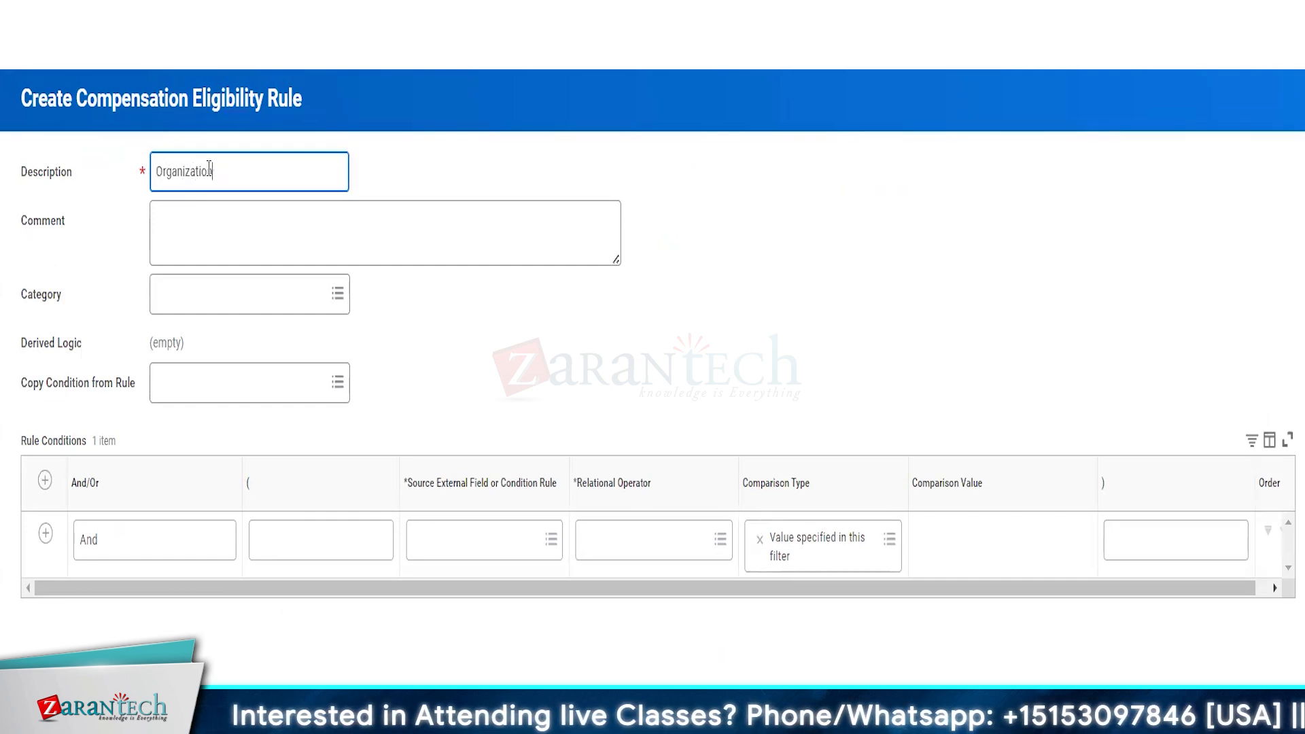
text( is GMS Hierarchy)
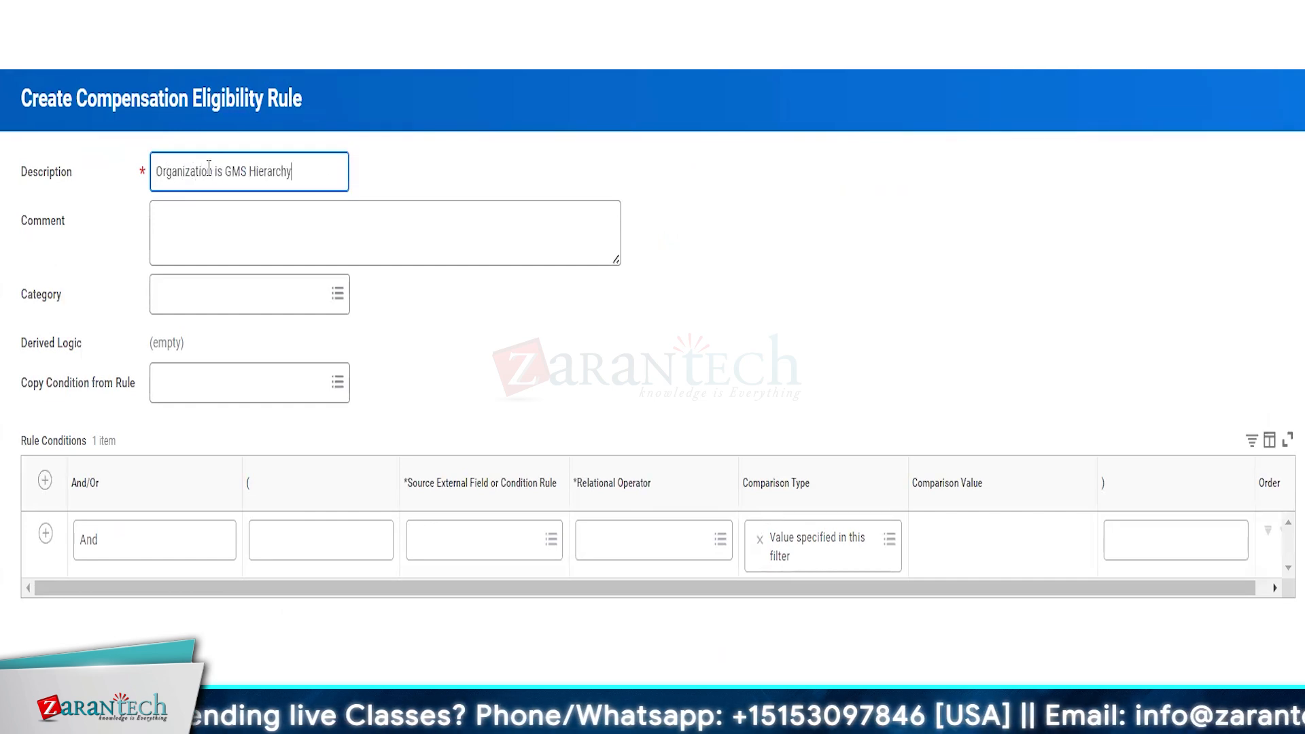
Step: Copy the GMS Salaried rule's conditions into the new rule, keeping only the Global Modern Services organization condition
click(487, 539)
click(246, 408)
click(223, 392)
text(gms)
key(Return)
click(203, 579)
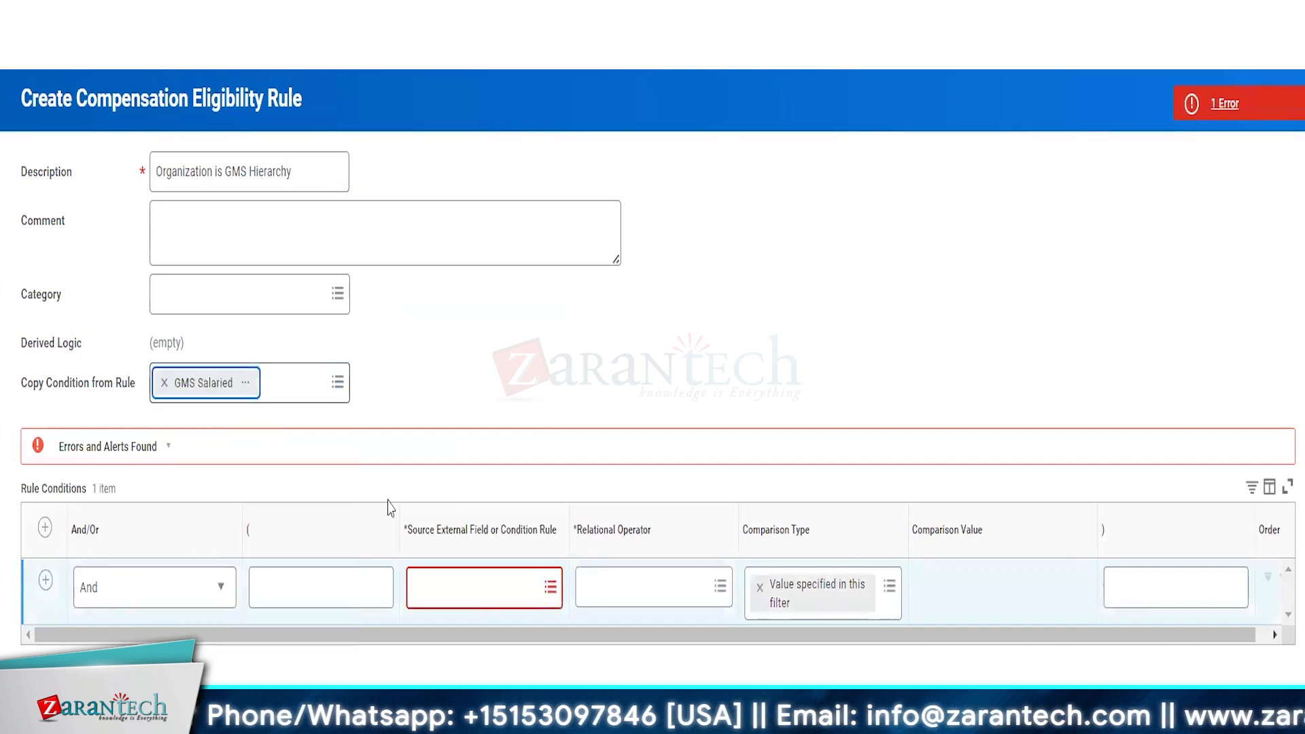
click(56, 580)
click(56, 636)
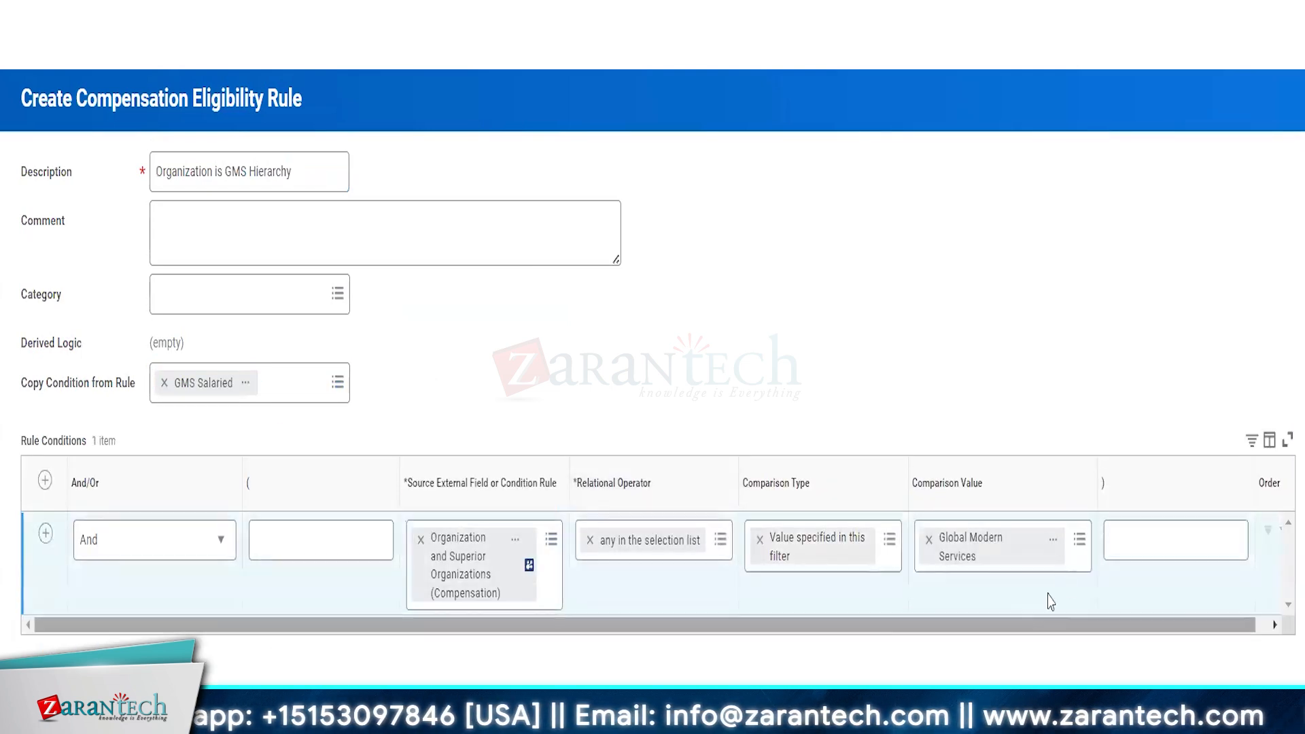
Step: Shorten the new rule's description to "Organization is GMS" and save the rule
drag(247, 164, 544, 137)
key(BackSpace)
triple_click(270, 176)
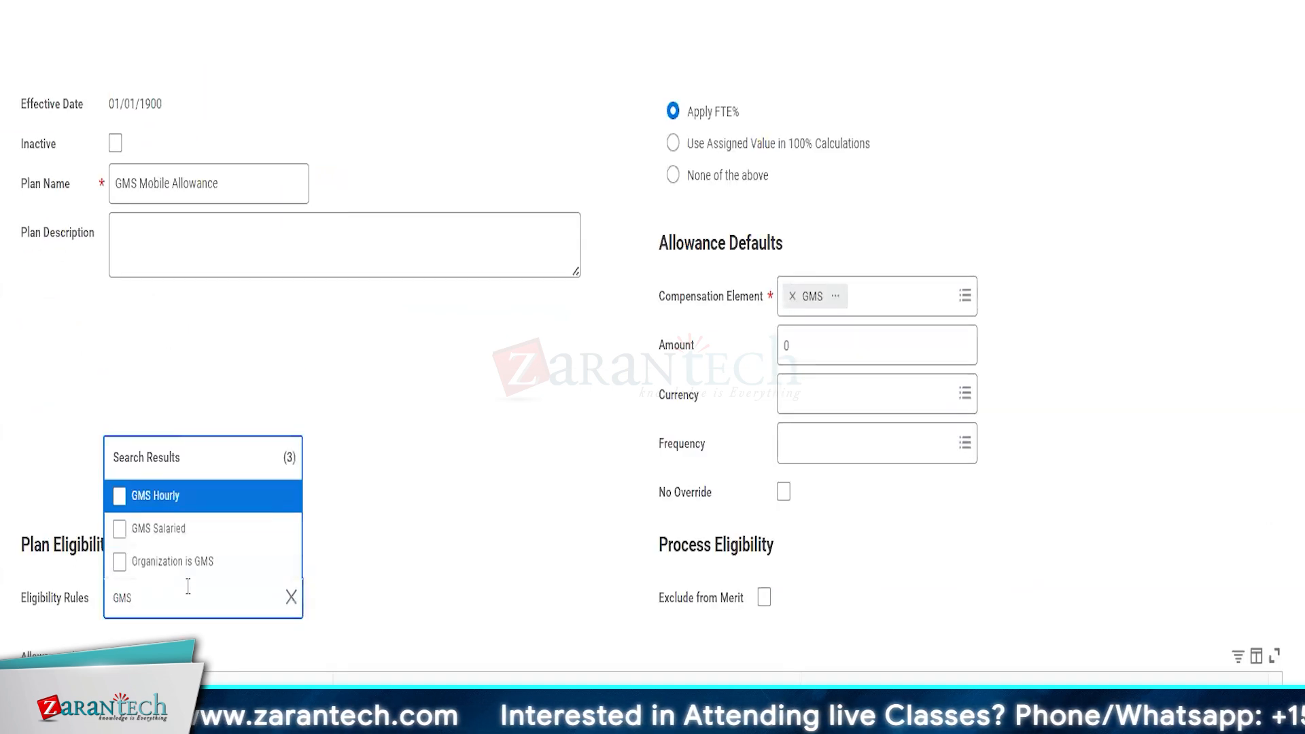
Step: Select Organization is GMS as the eligibility rule of the GMS Mobile Allowance plan
click(173, 561)
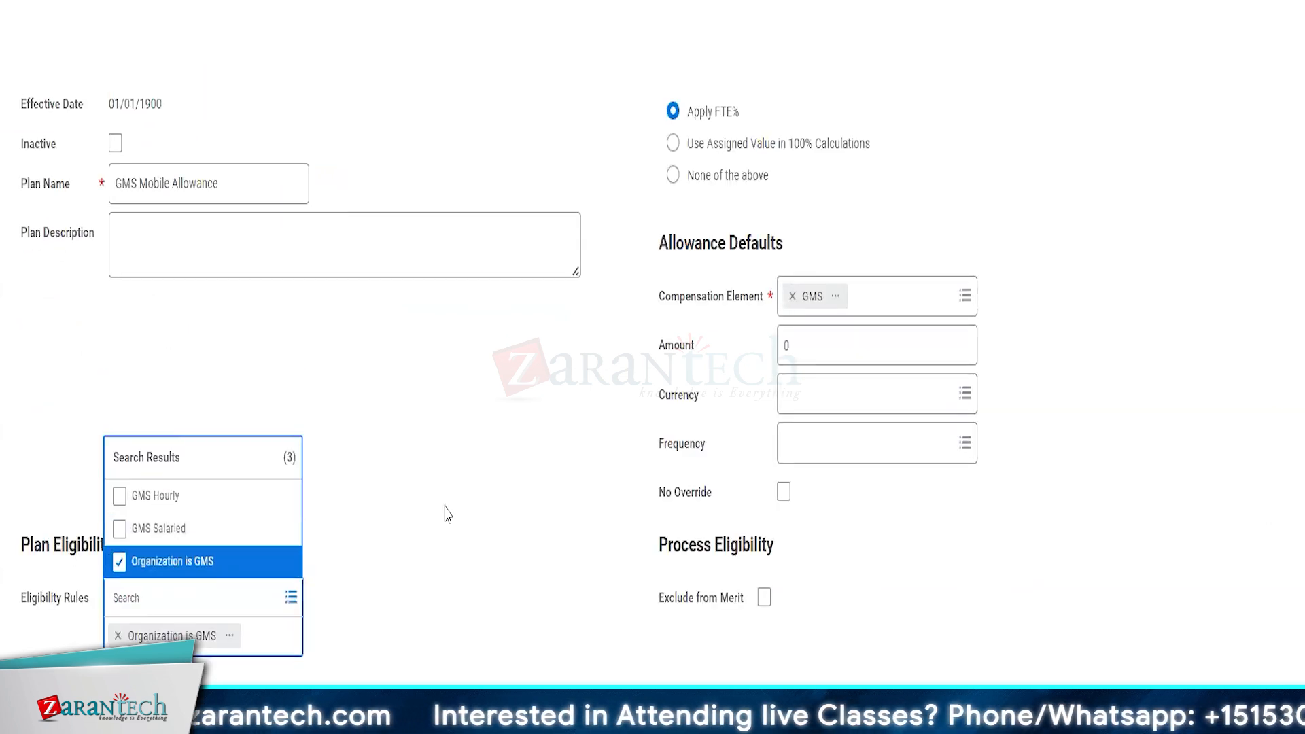
click(705, 549)
scroll(152, 621, down, 2)
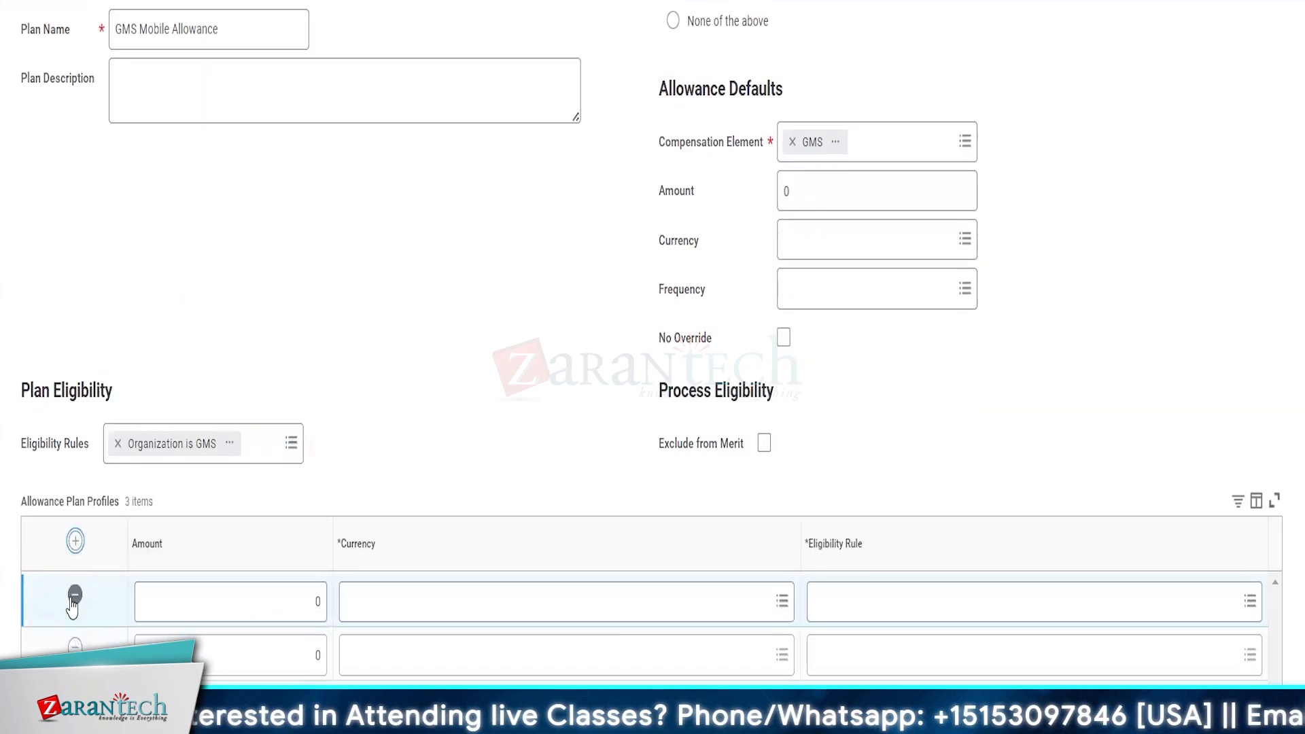
scroll(527, 568, up, 1)
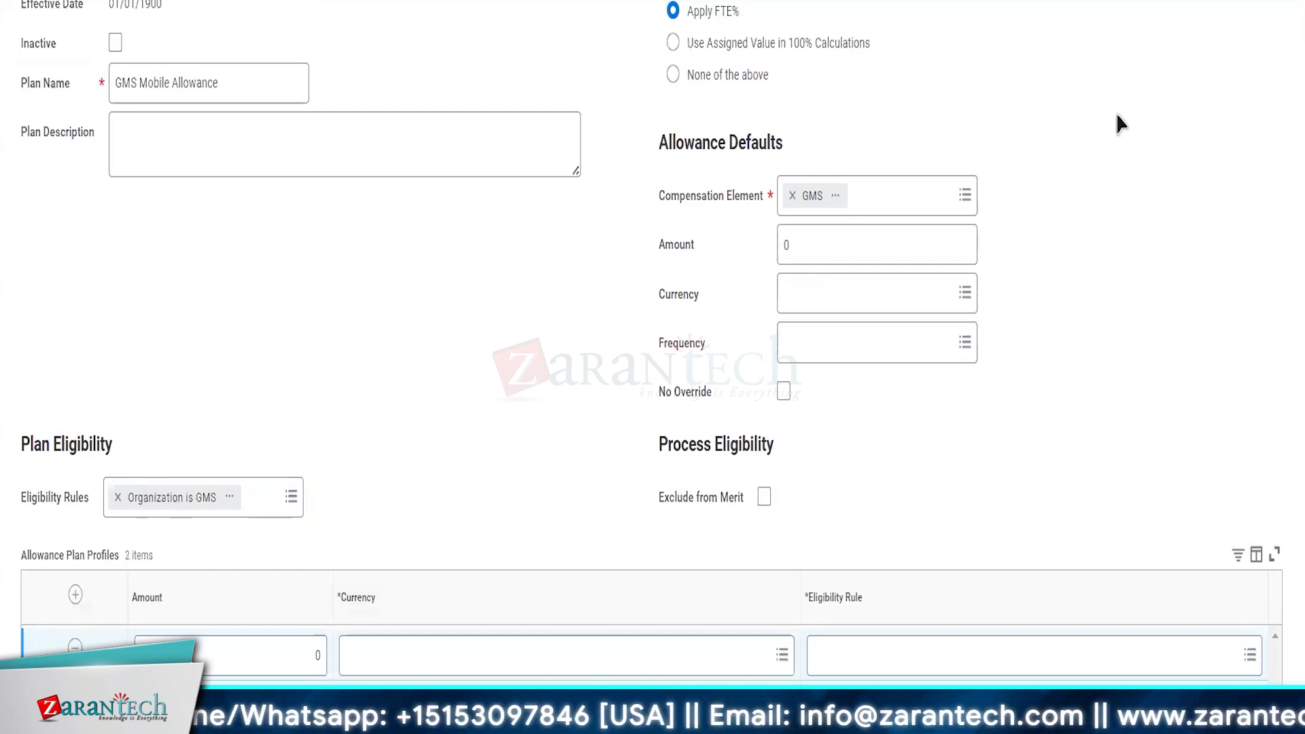
Step: Set the allowance defaults of the GMS Mobile Allowance plan to Monthly frequency and USD currency
key(alt+Tab)
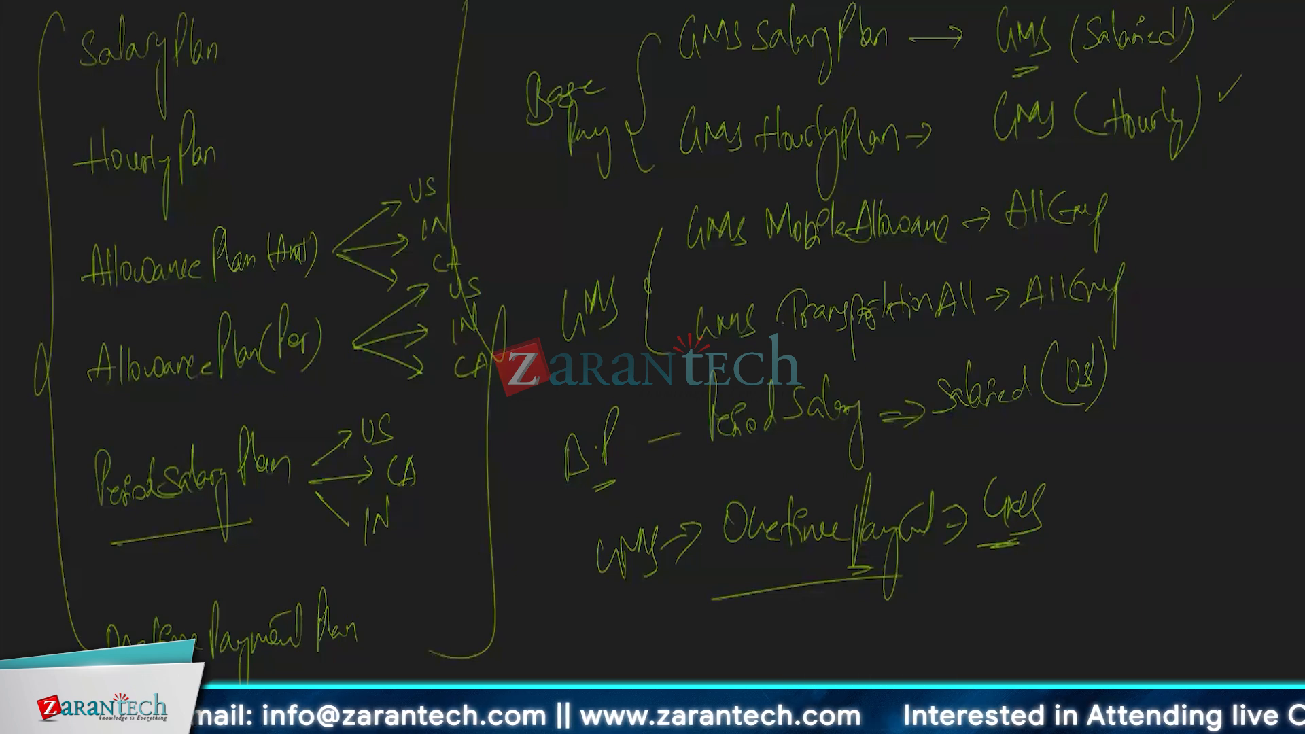
key(alt+Tab)
click(798, 299)
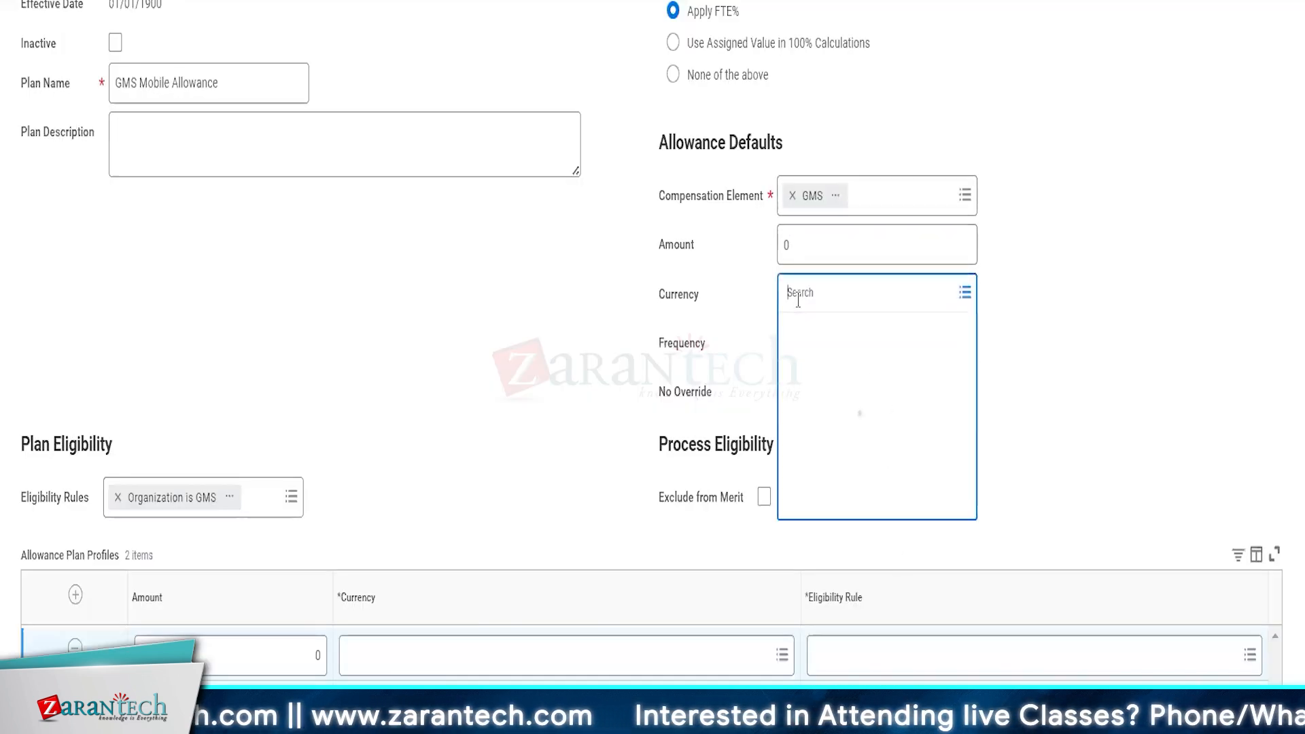
click(789, 341)
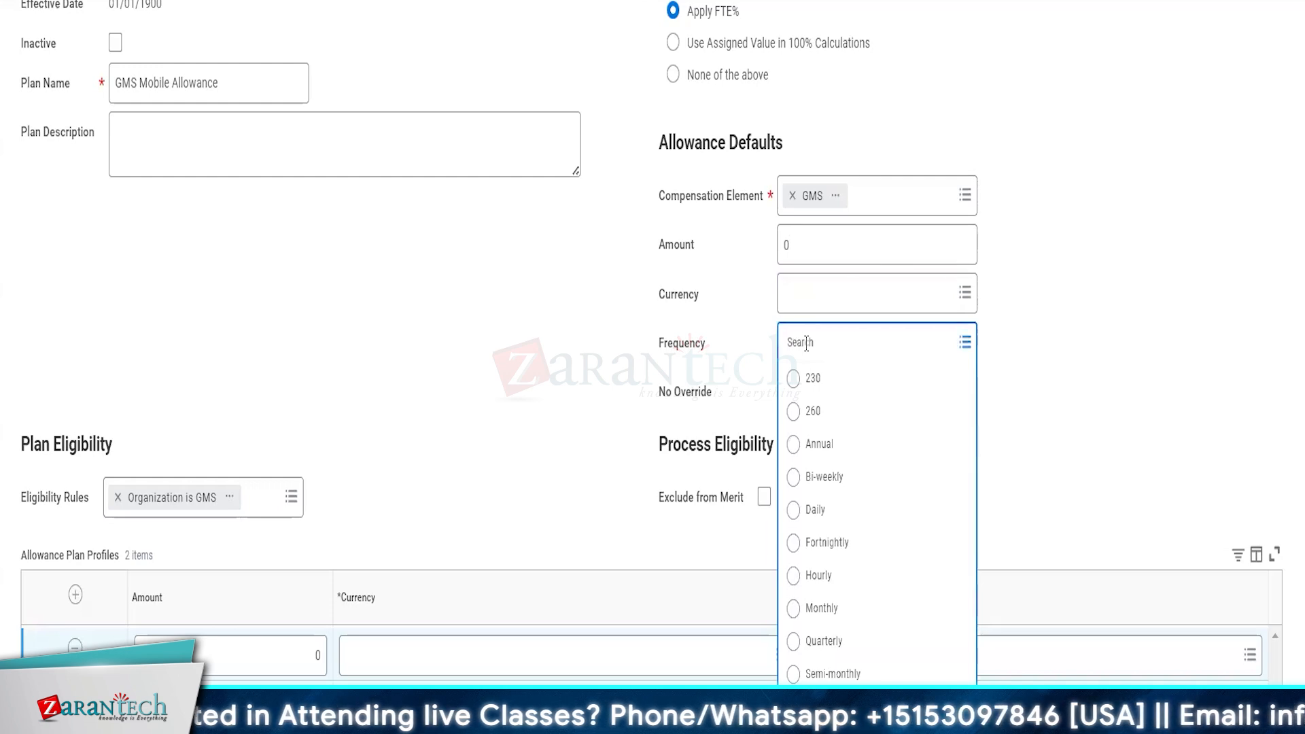
text(monthly)
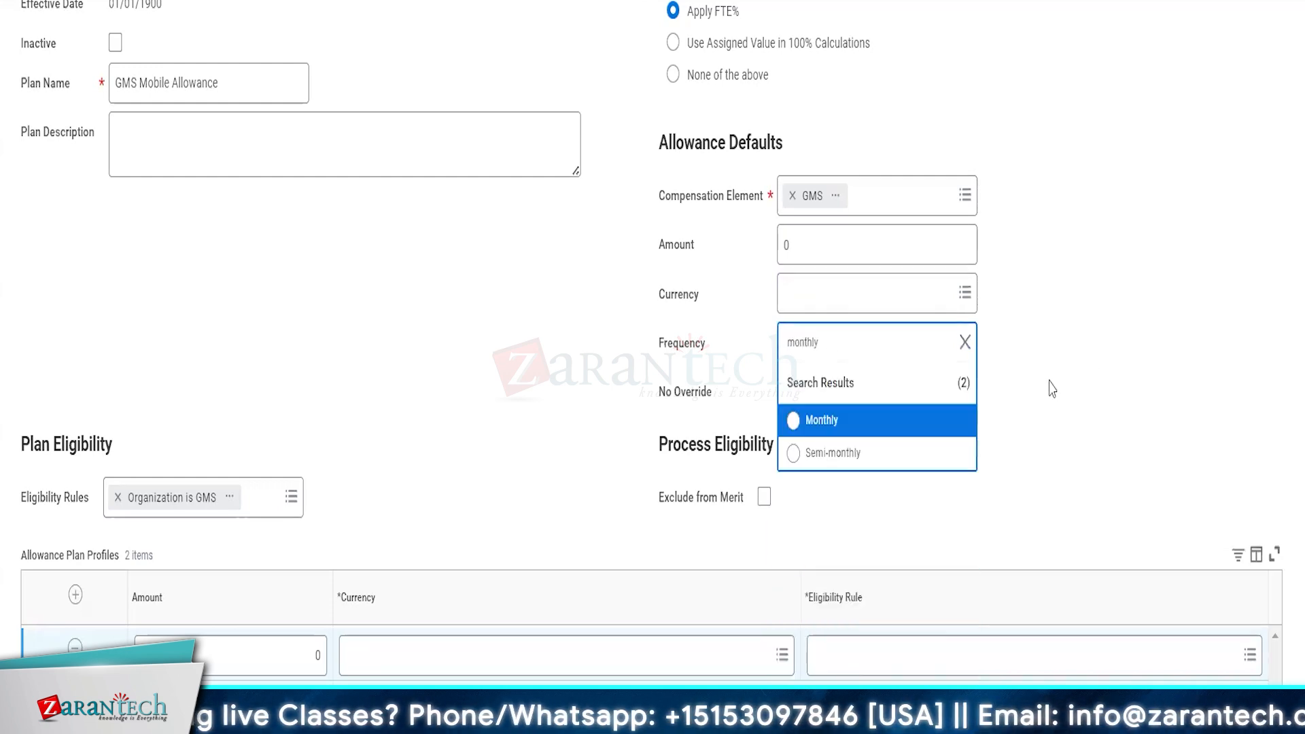
click(845, 416)
click(820, 296)
text(usd)
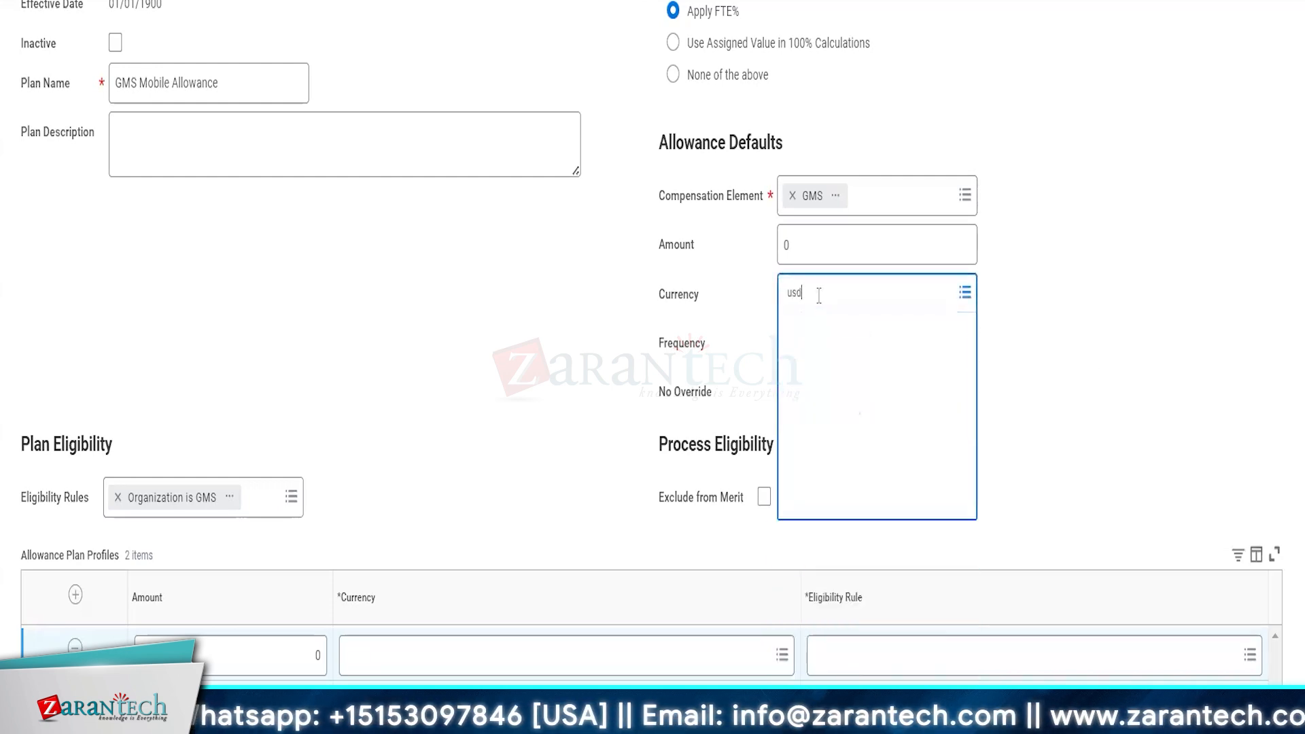
key(Return)
Step: Set the default amount of the GMS Mobile Allowance plan to 50
click(848, 245)
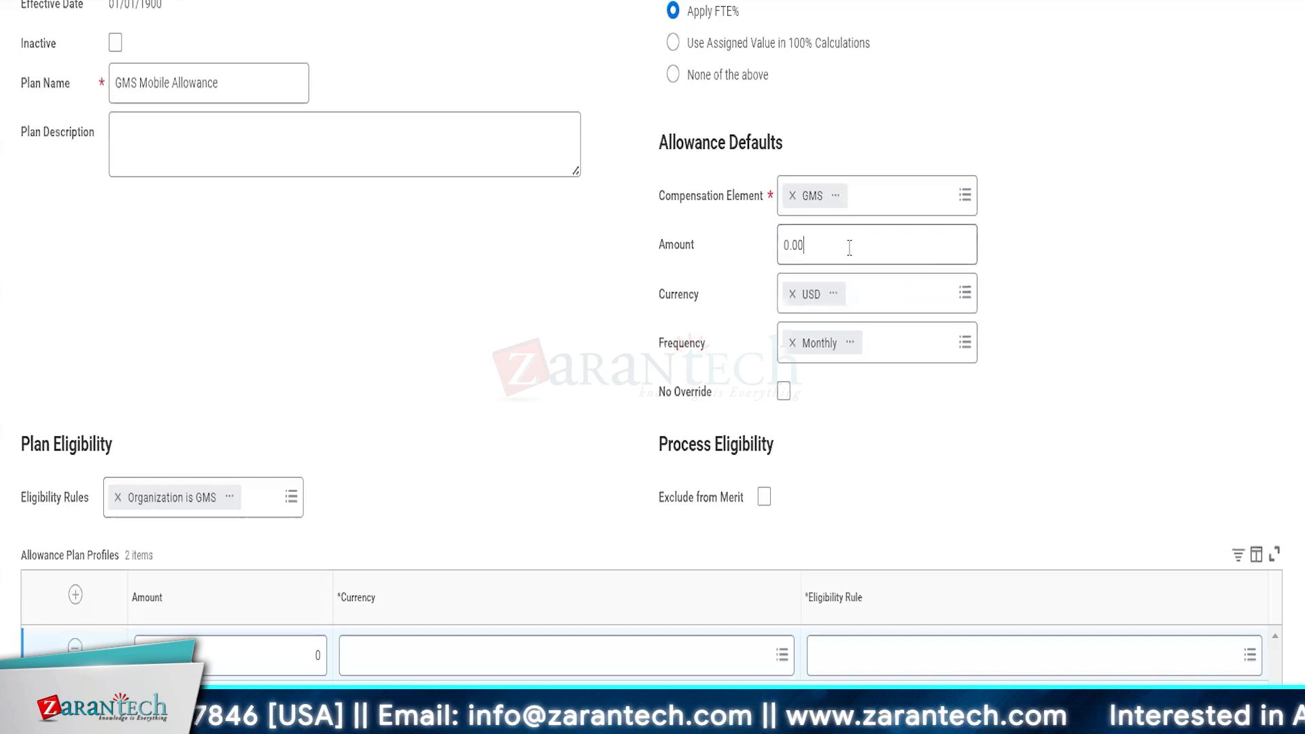
text(5)
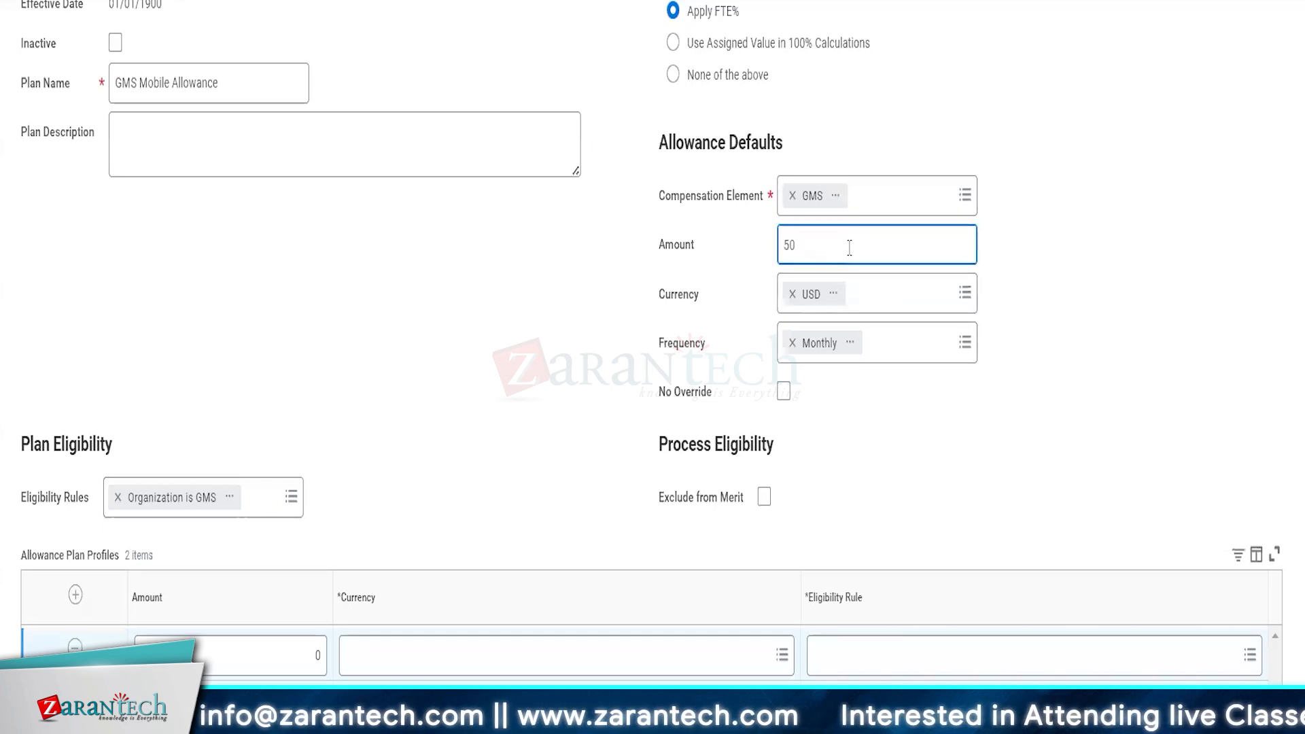
text(0)
click(370, 437)
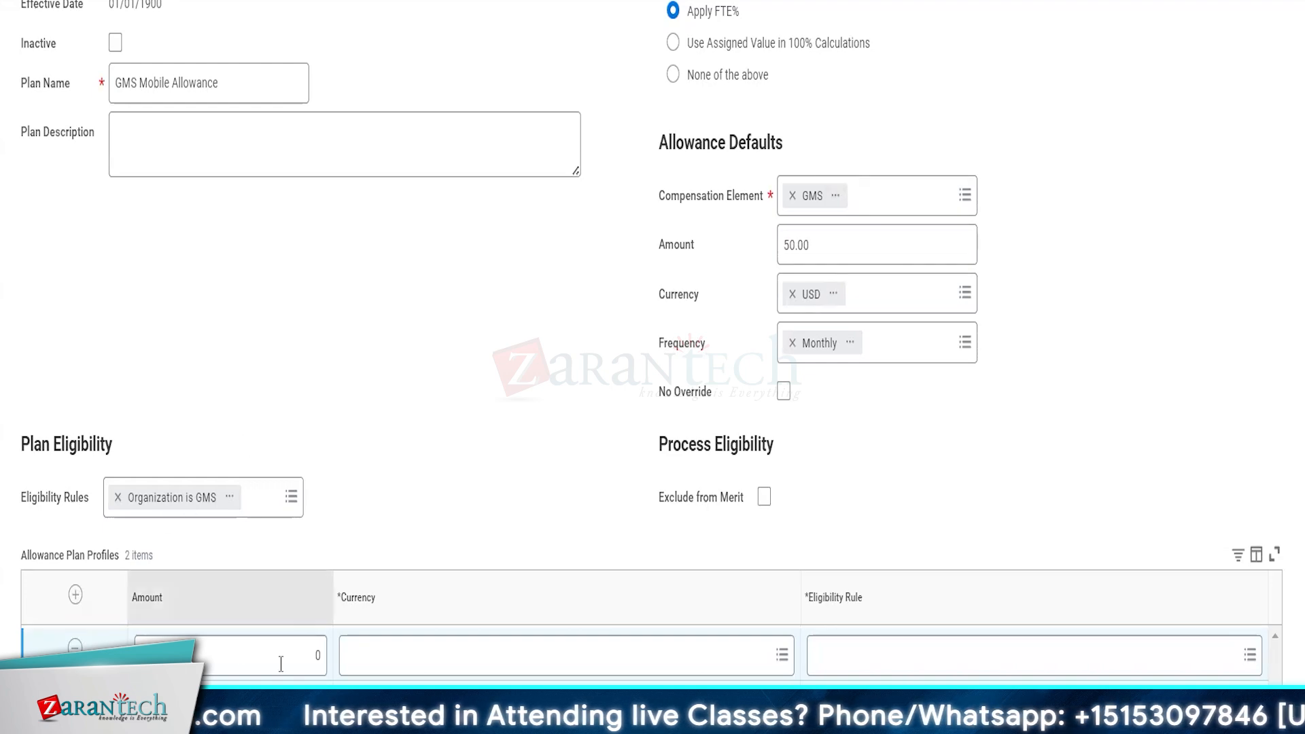
Step: Fill in the currencies of both allowance plan profiles, using INR for the first, and set the first profile's amount to 600
click(583, 654)
text(inr)
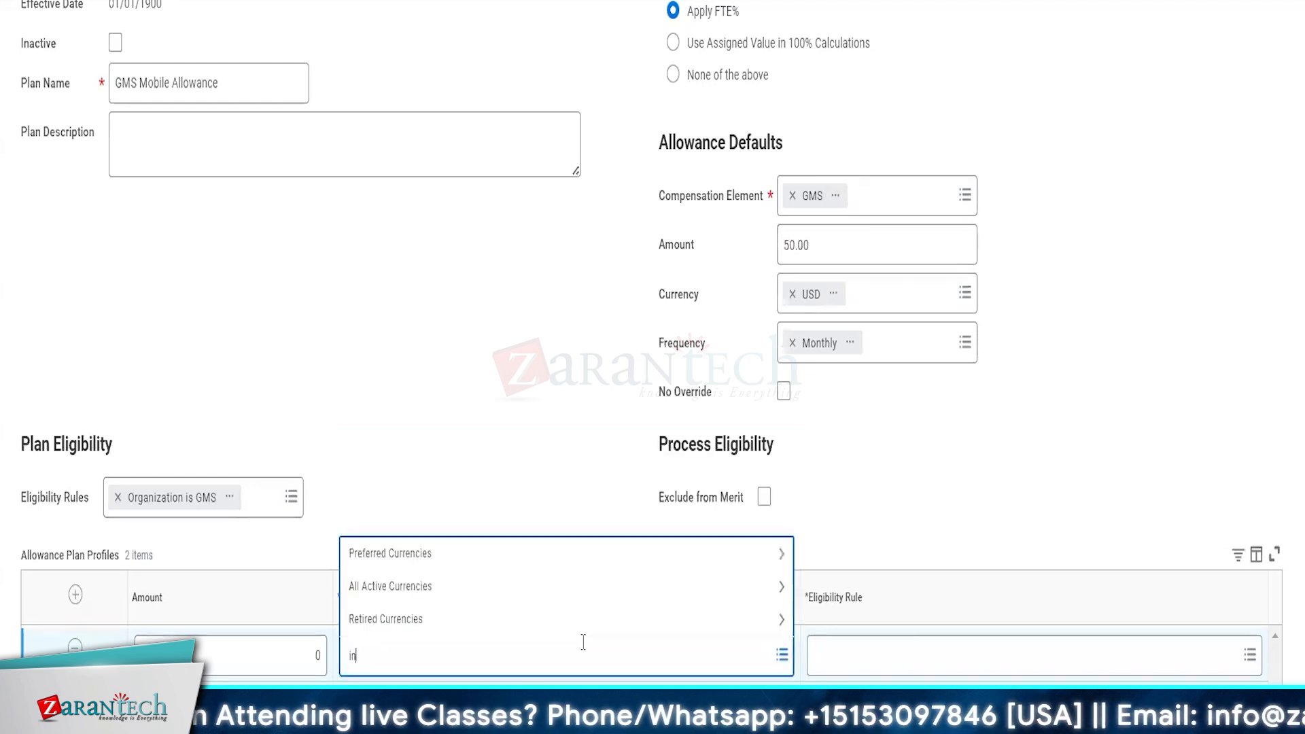
key(Return)
click(537, 701)
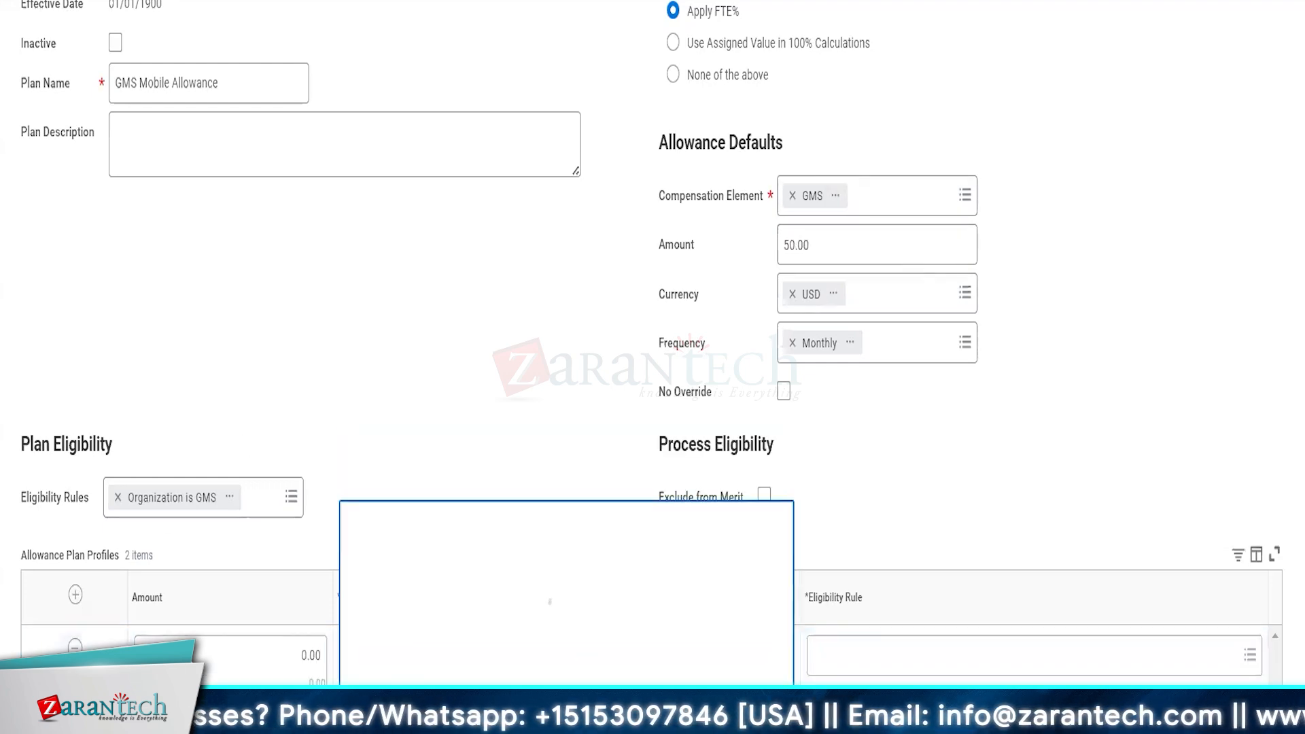
text(inr)
key(Return)
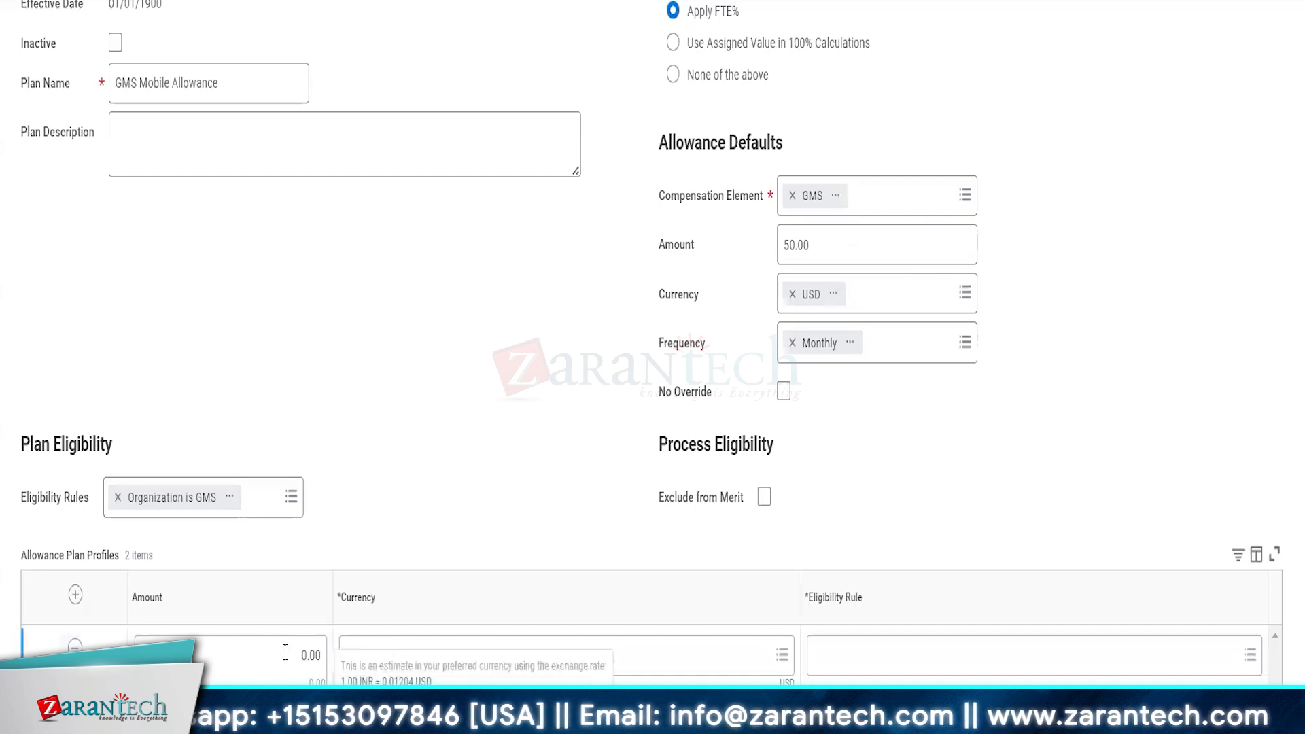
click(285, 653)
text(2)
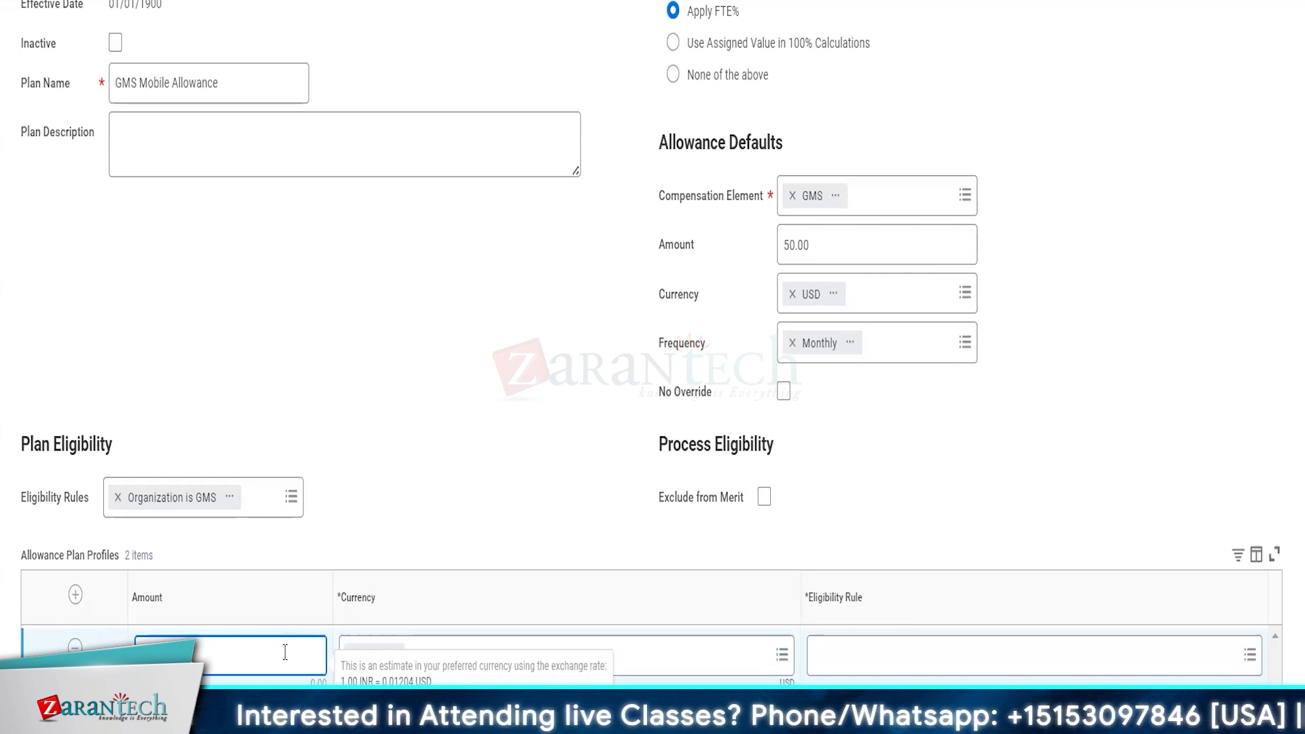
click(484, 494)
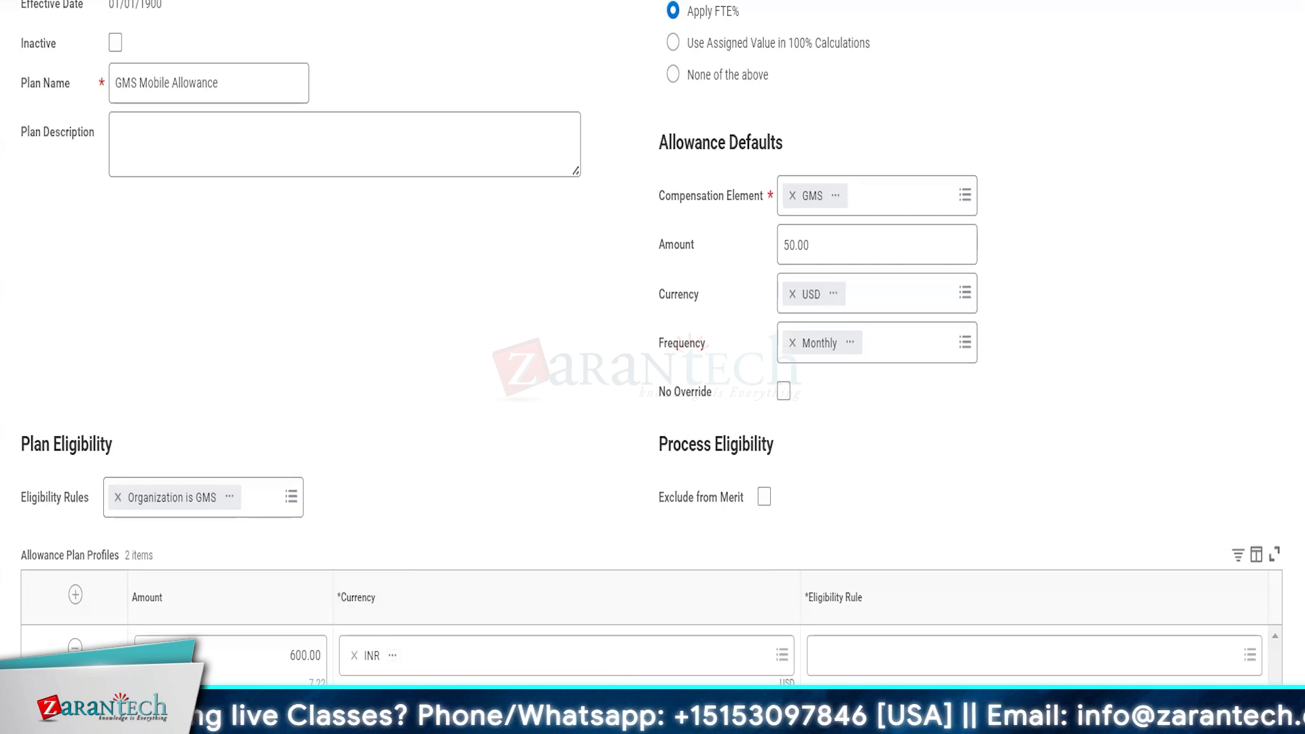
Step: Assign the Country - India eligibility rule to the first profile and a Canada rule to the second, and save the plan
click(882, 660)
text(india)
key(Return)
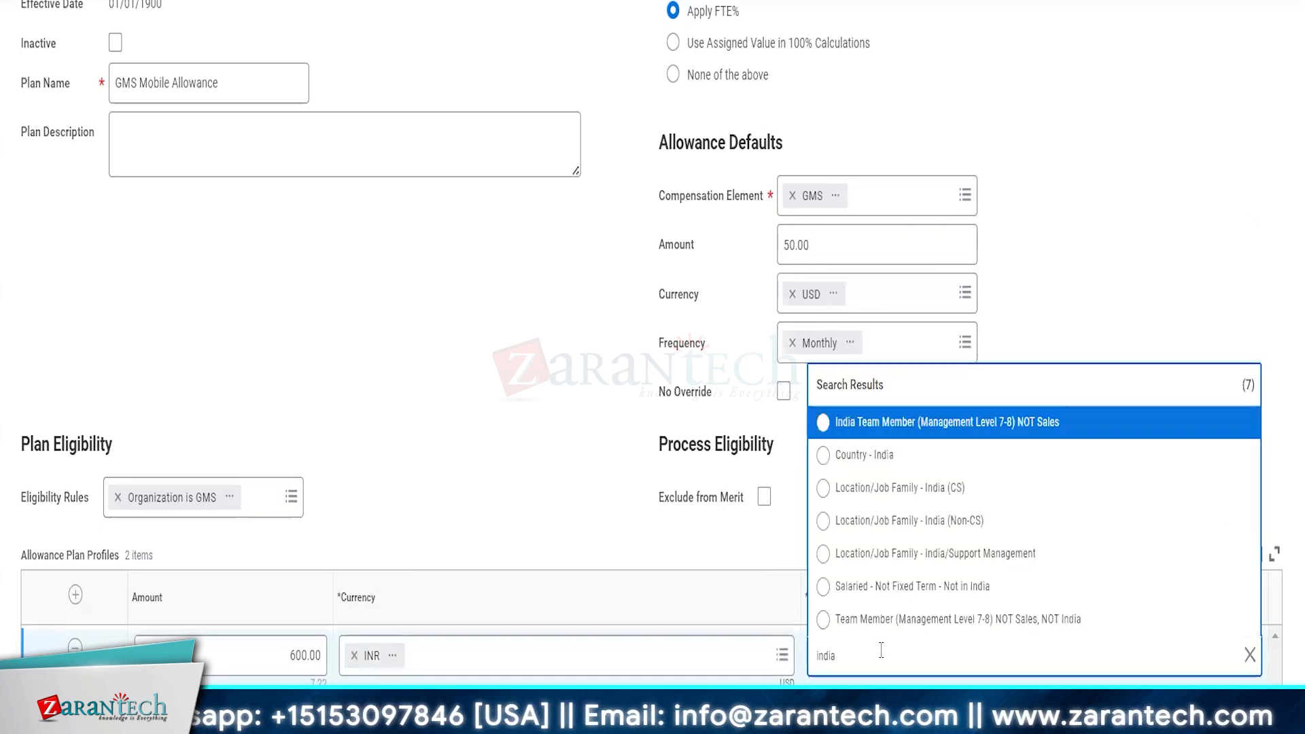
click(887, 454)
click(887, 722)
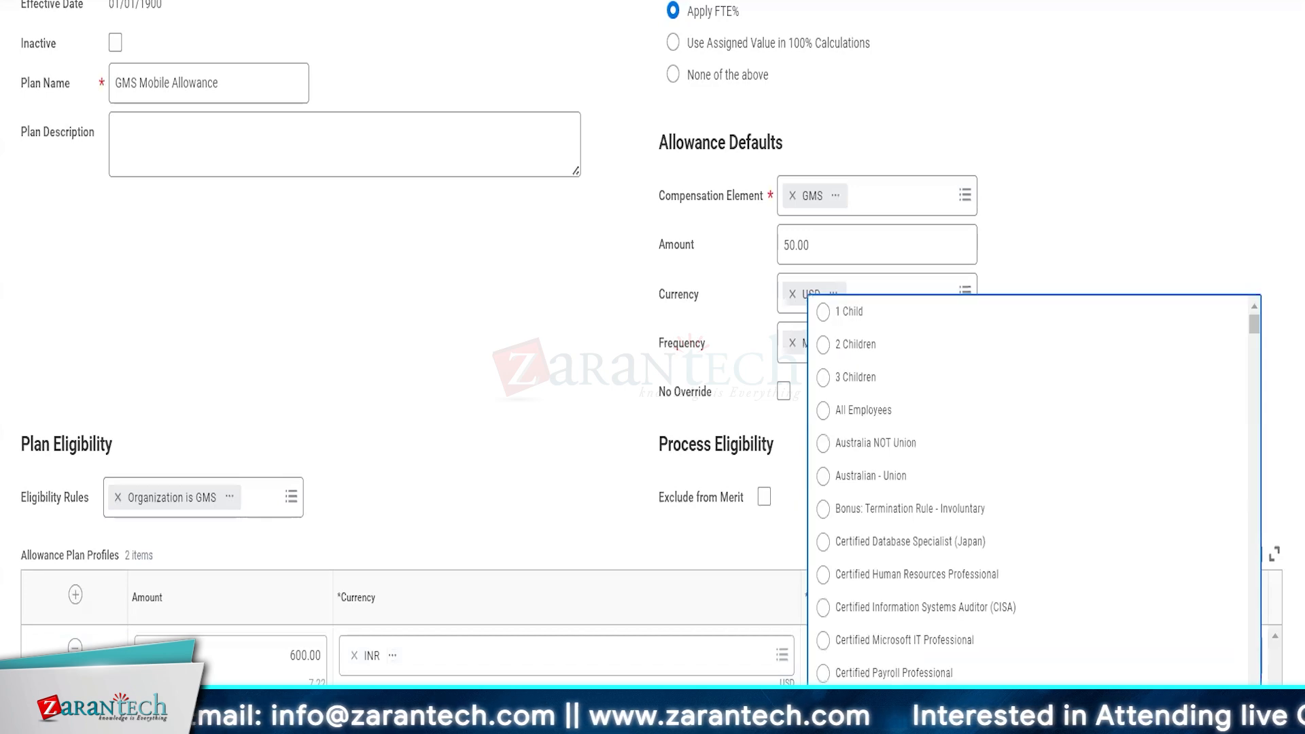
text(canada)
key(Return)
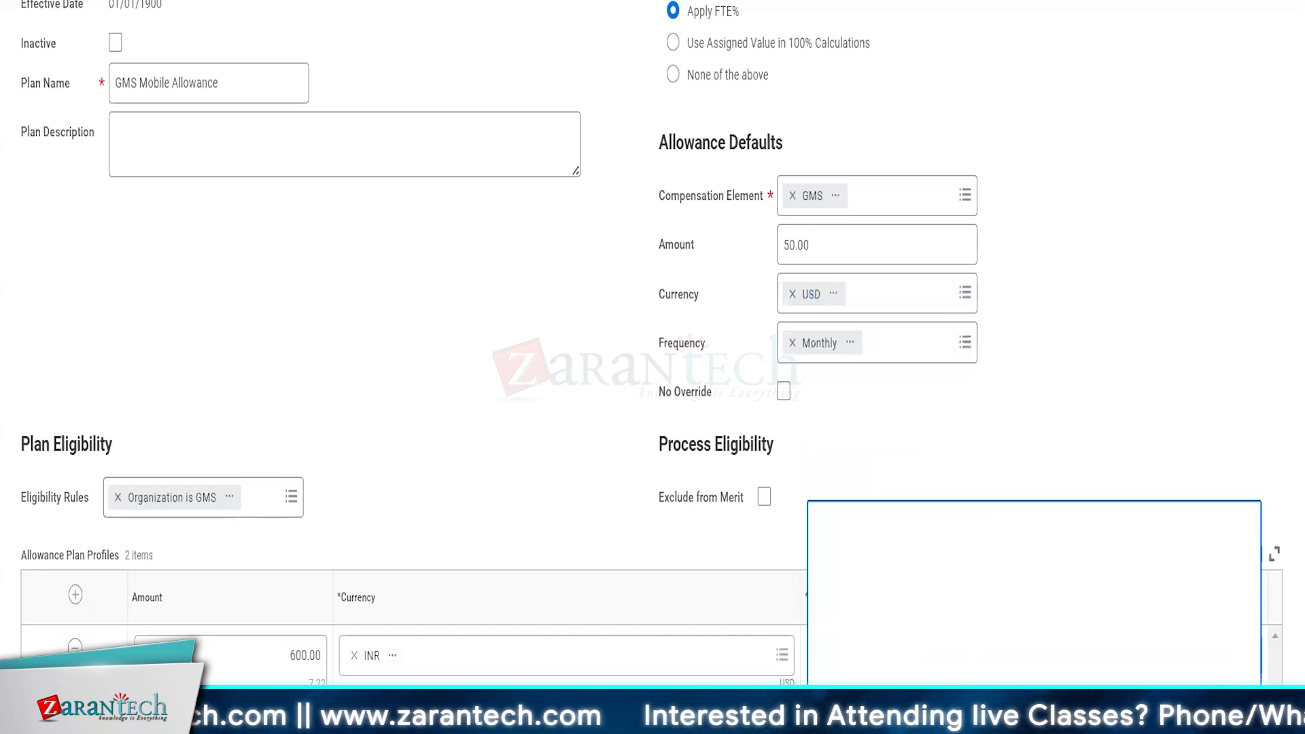
click(857, 553)
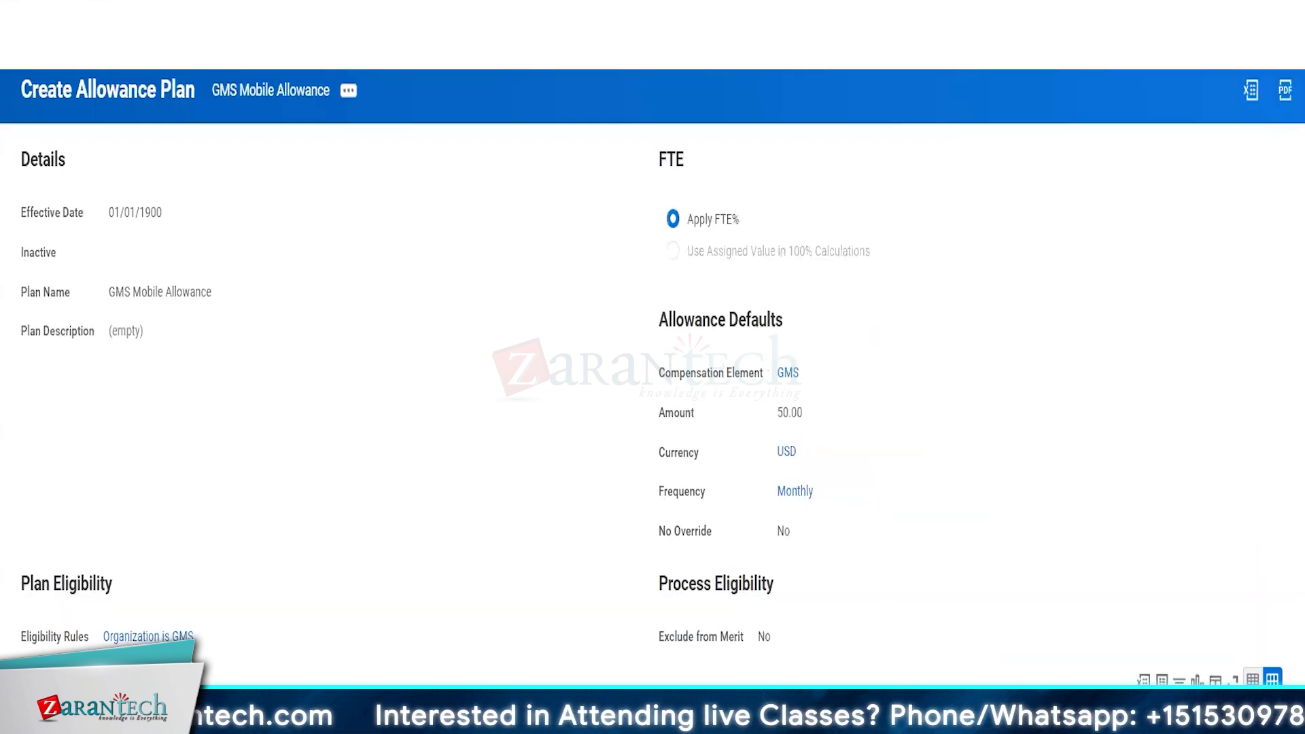
Step: Run the Find Workers report and open the profile of the Senior Manager, Marketing Communications in Atlanta
key(ctrl+Tab)
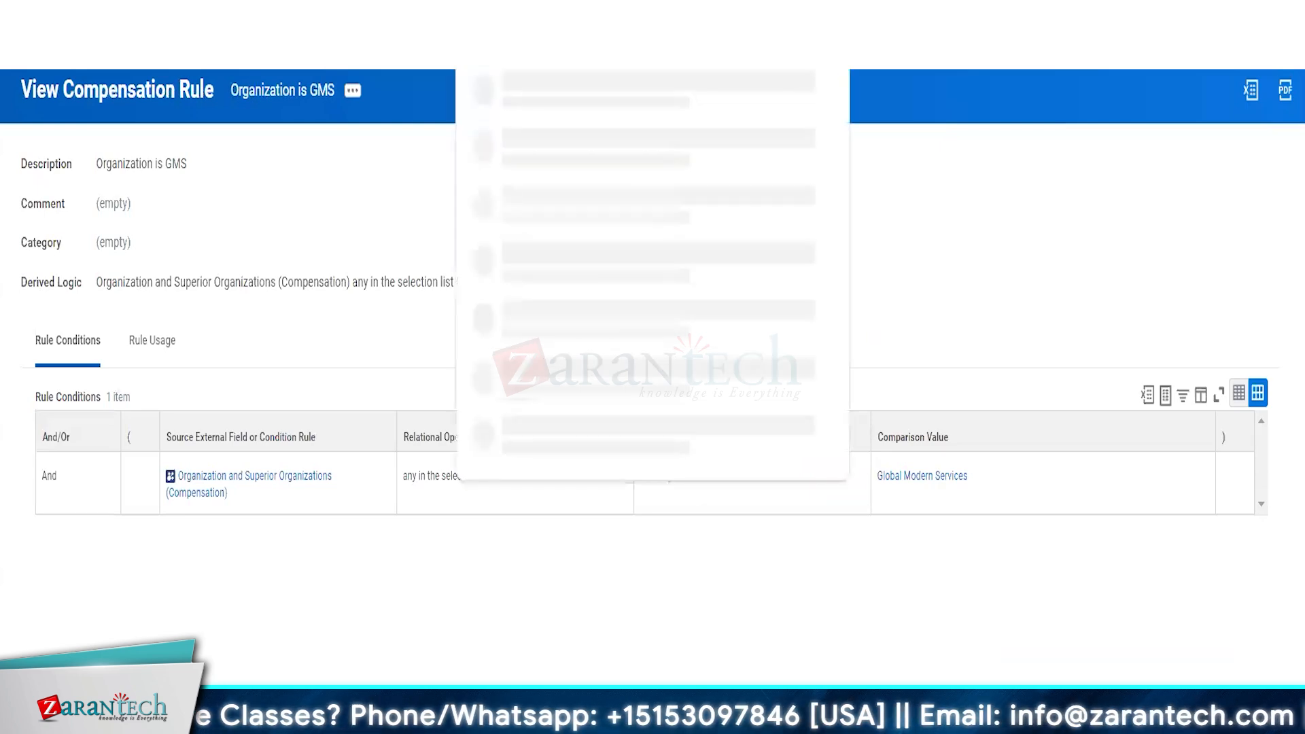
key(Return)
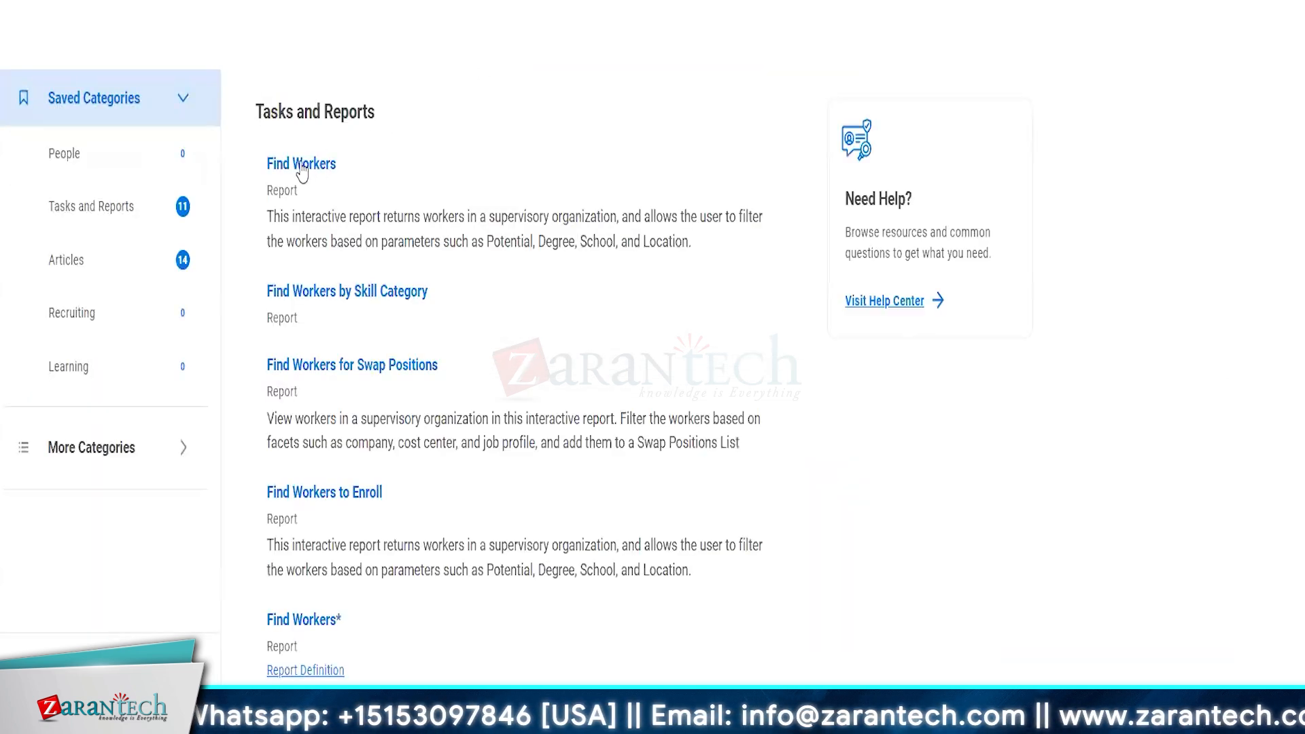
click(258, 166)
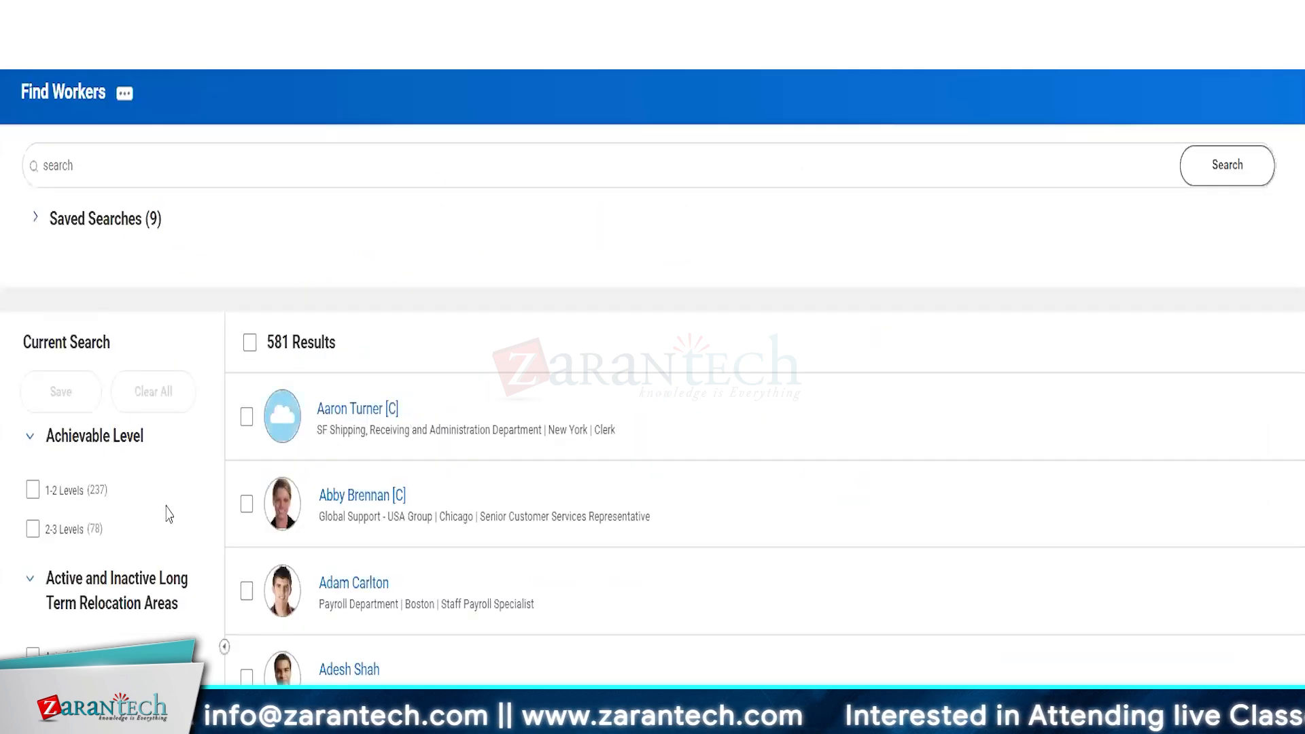
scroll(469, 401, down, 4)
scroll(483, 345, down, 1)
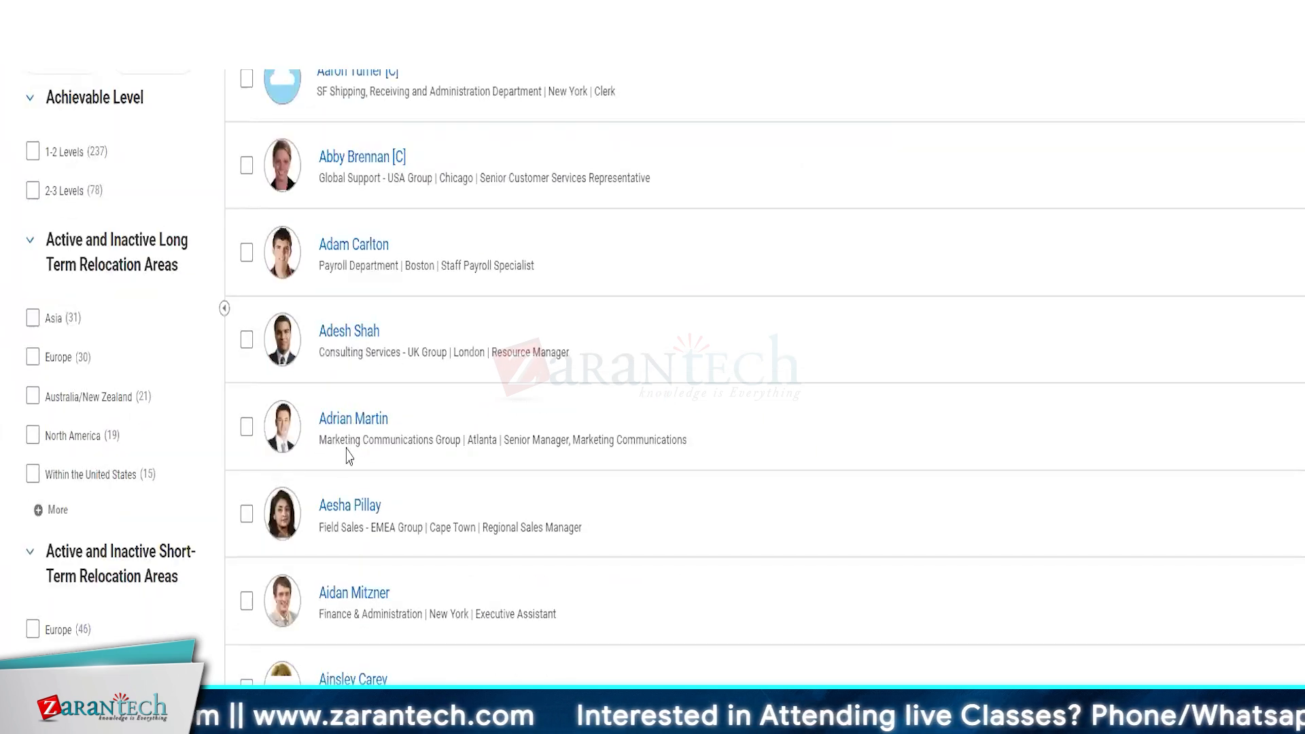
click(352, 423)
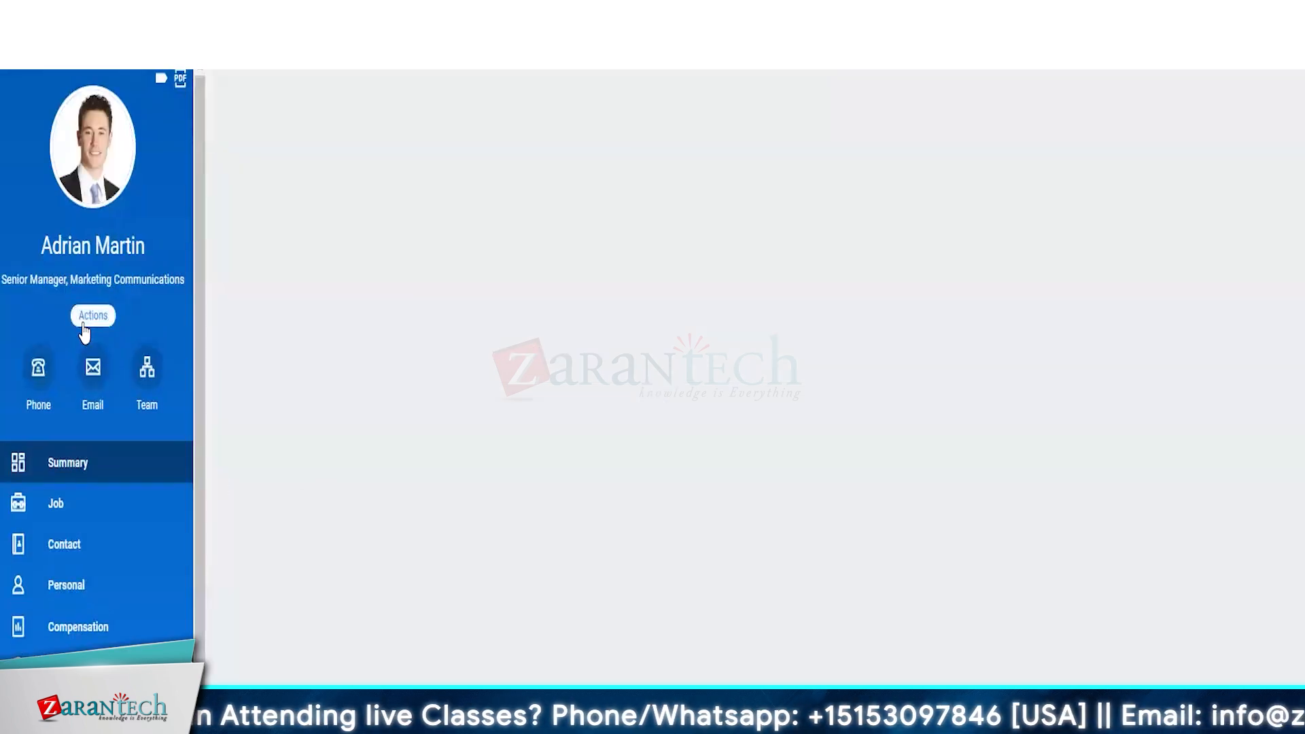
Step: Start a compensation change request for this worker, effective 04/16/2024 with Use Next Pay Period, and go to its Salary section
click(83, 324)
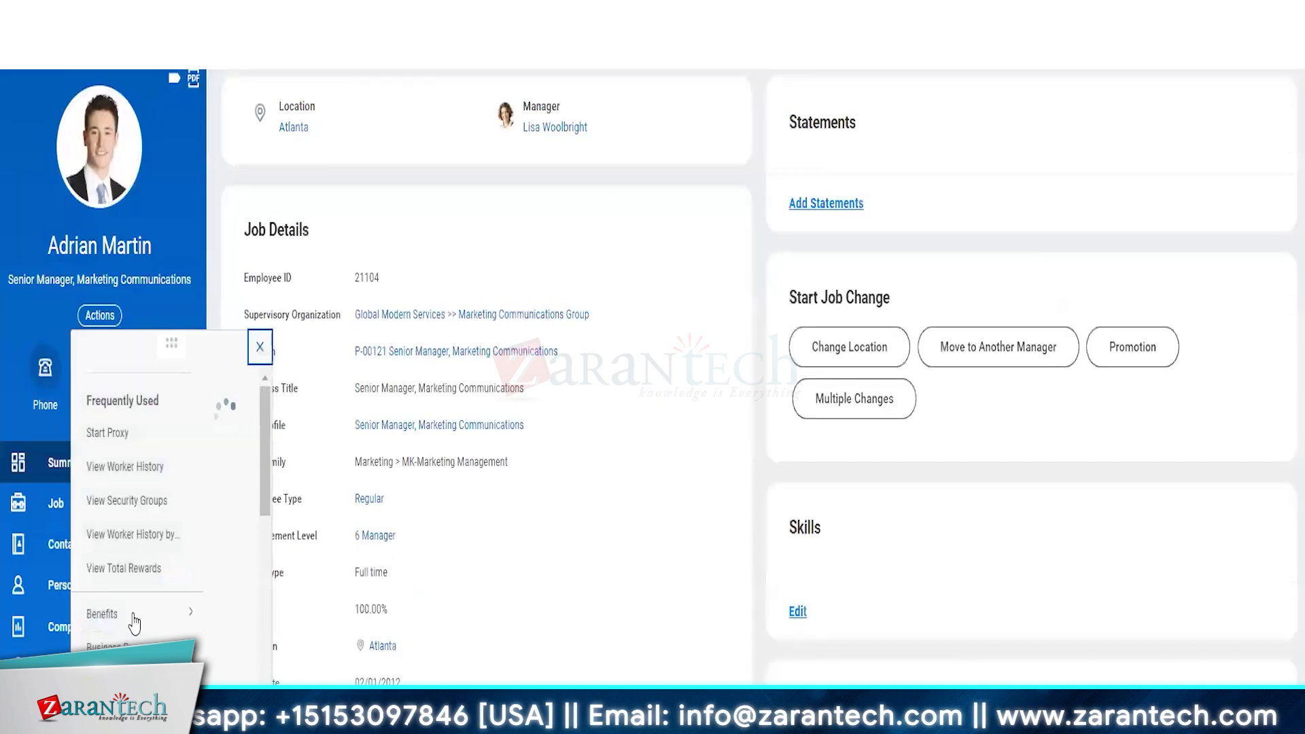
mouse_move(115, 590)
scroll(116, 591, down, 3)
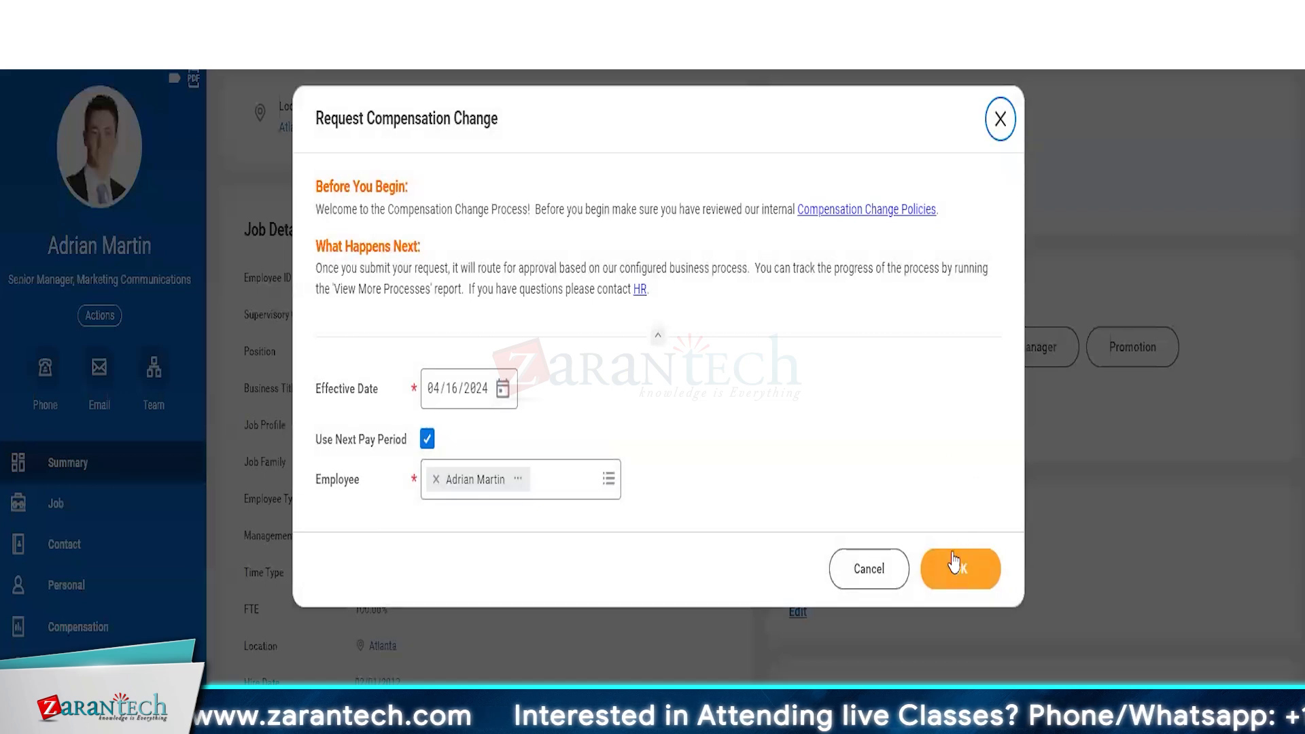
click(953, 554)
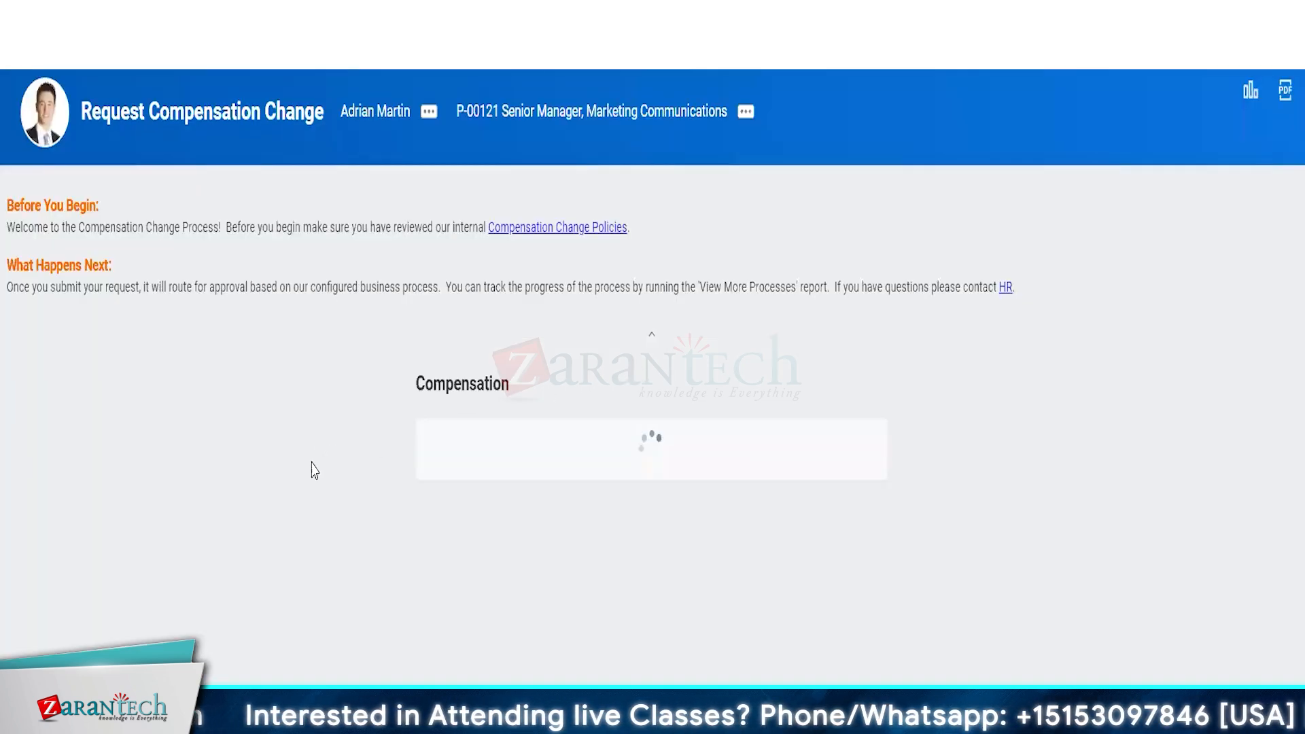
scroll(305, 468, down, 3)
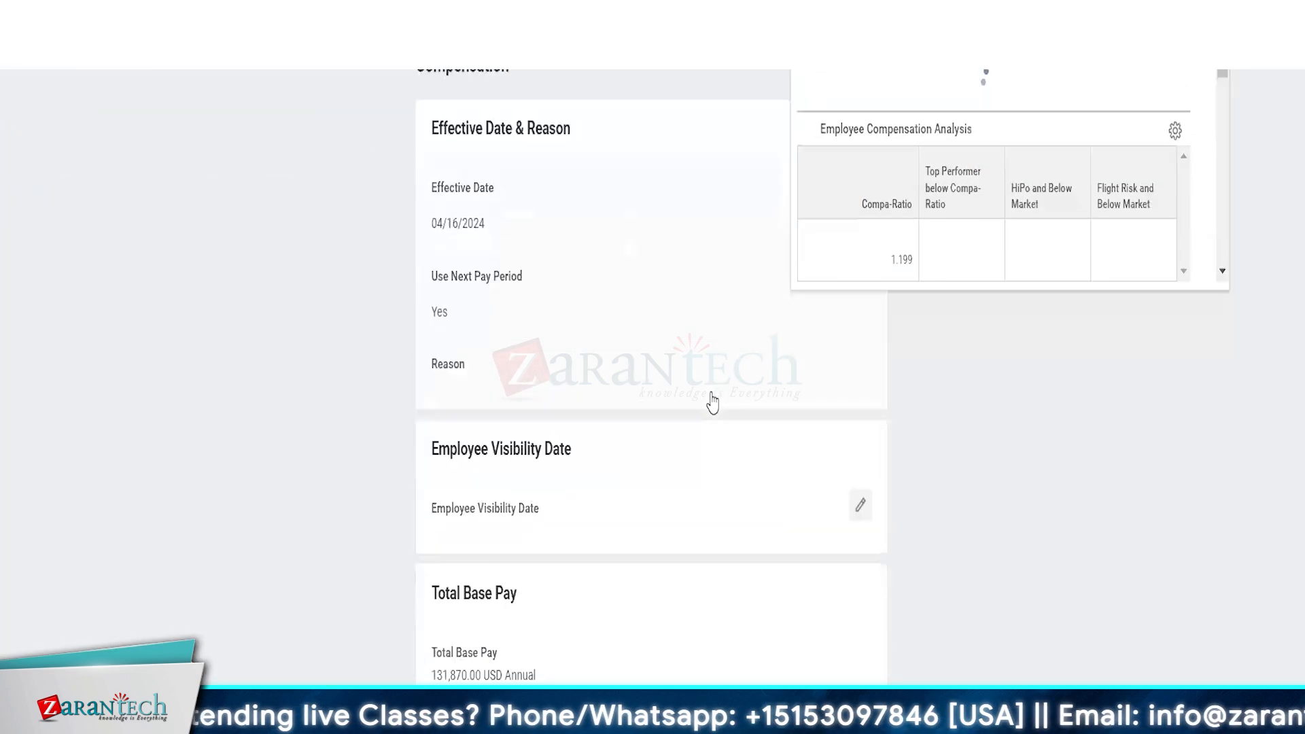
scroll(713, 402, down, 10)
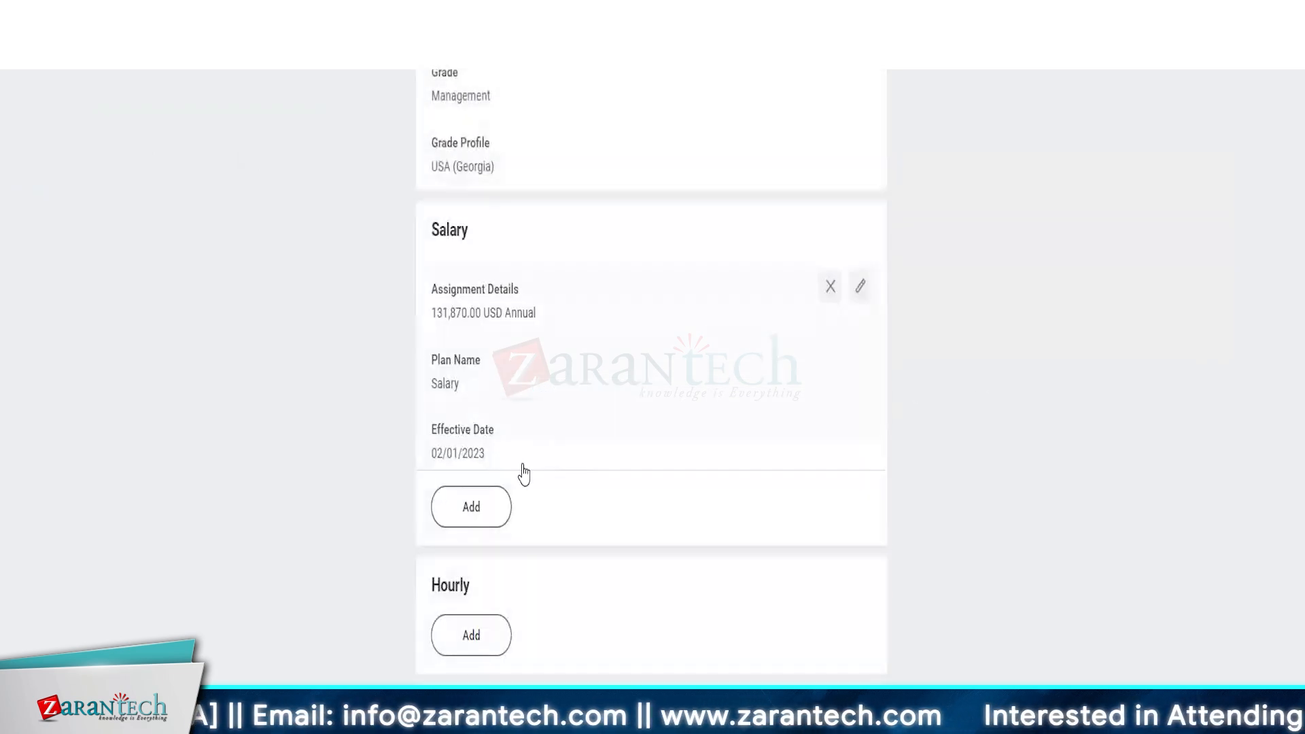
Step: Add a salary assignment to the request and choose GMS Salary Plan from the plans offered by compensation rule
click(550, 424)
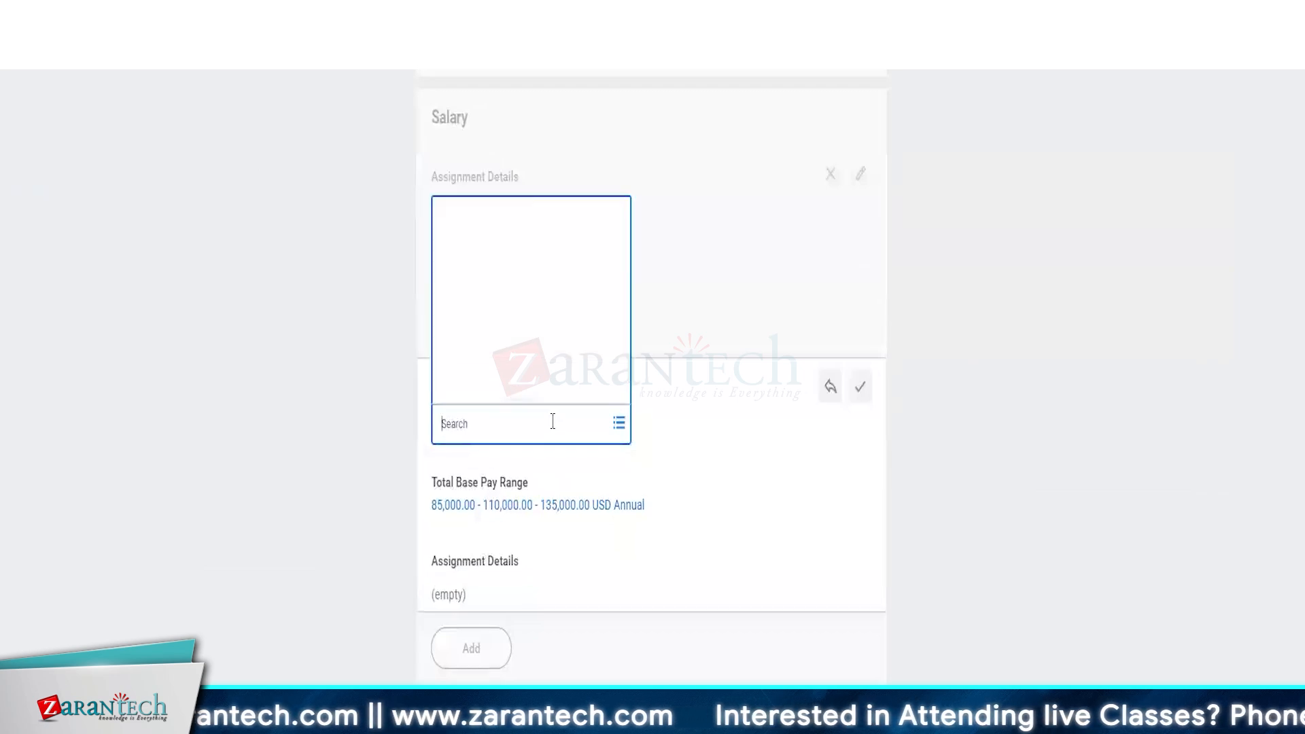
click(542, 280)
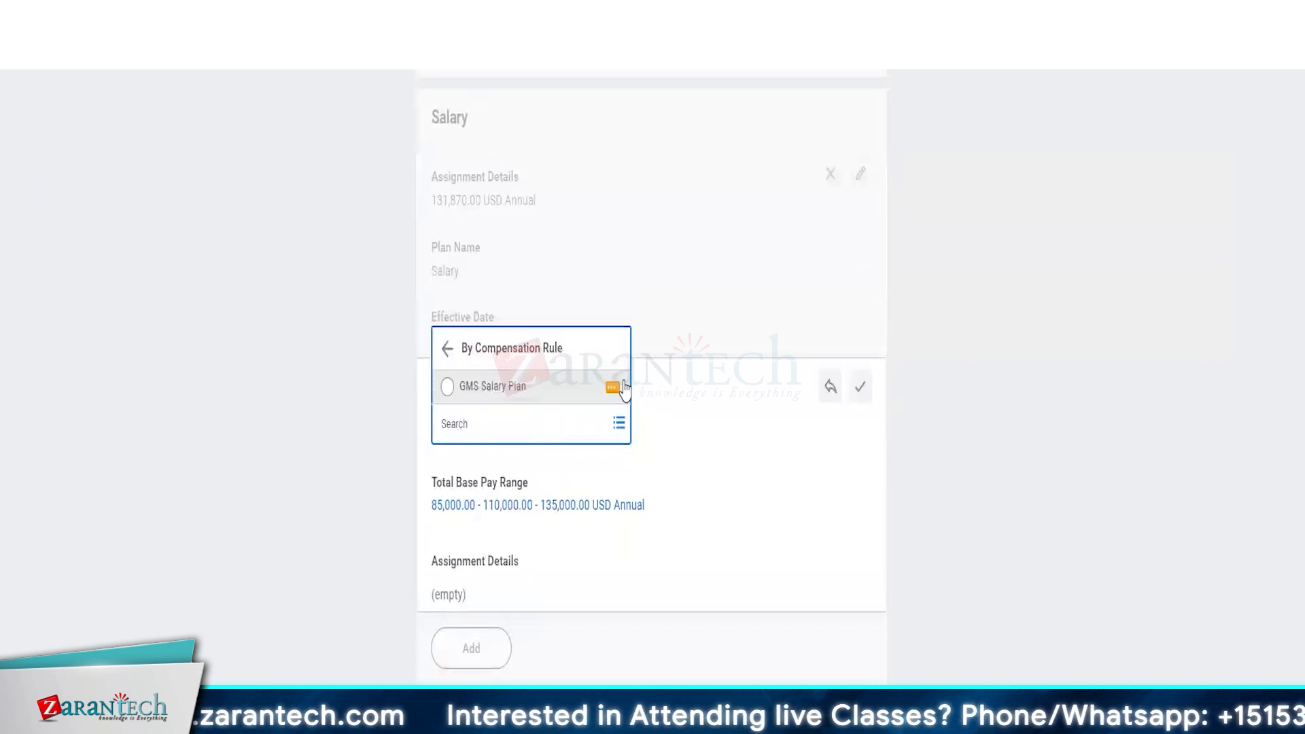
click(448, 386)
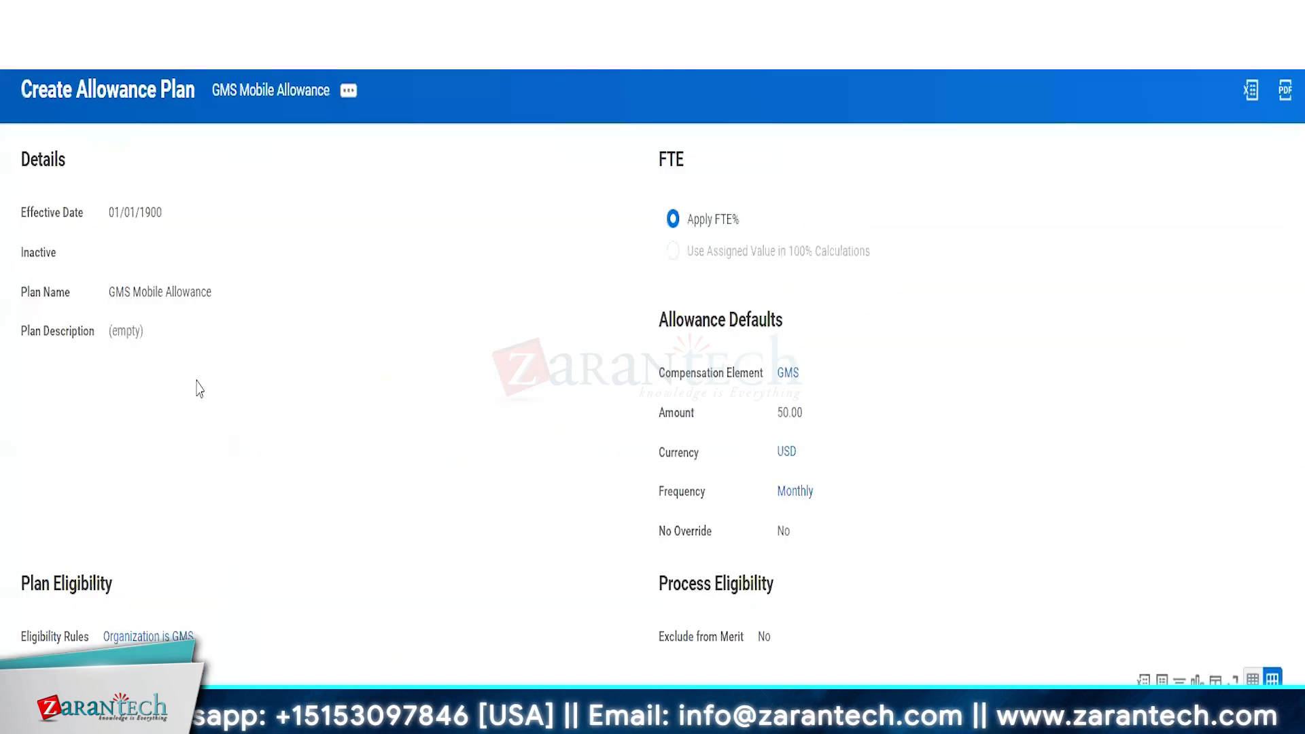
Step: Review the saved GMS Mobile Allowance plan, checking its name, eligibility rule and the allowance profile for India
scroll(184, 461, down, 2)
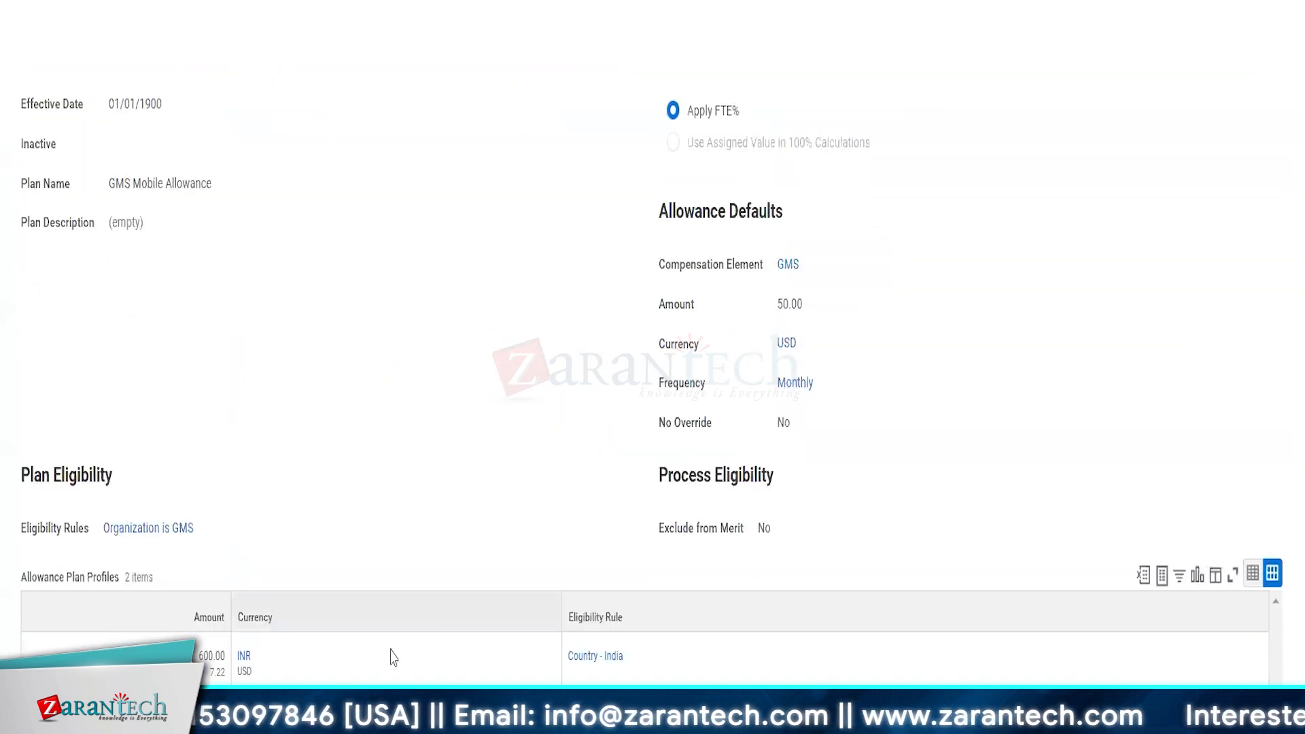
drag(106, 187, 215, 189)
click(321, 459)
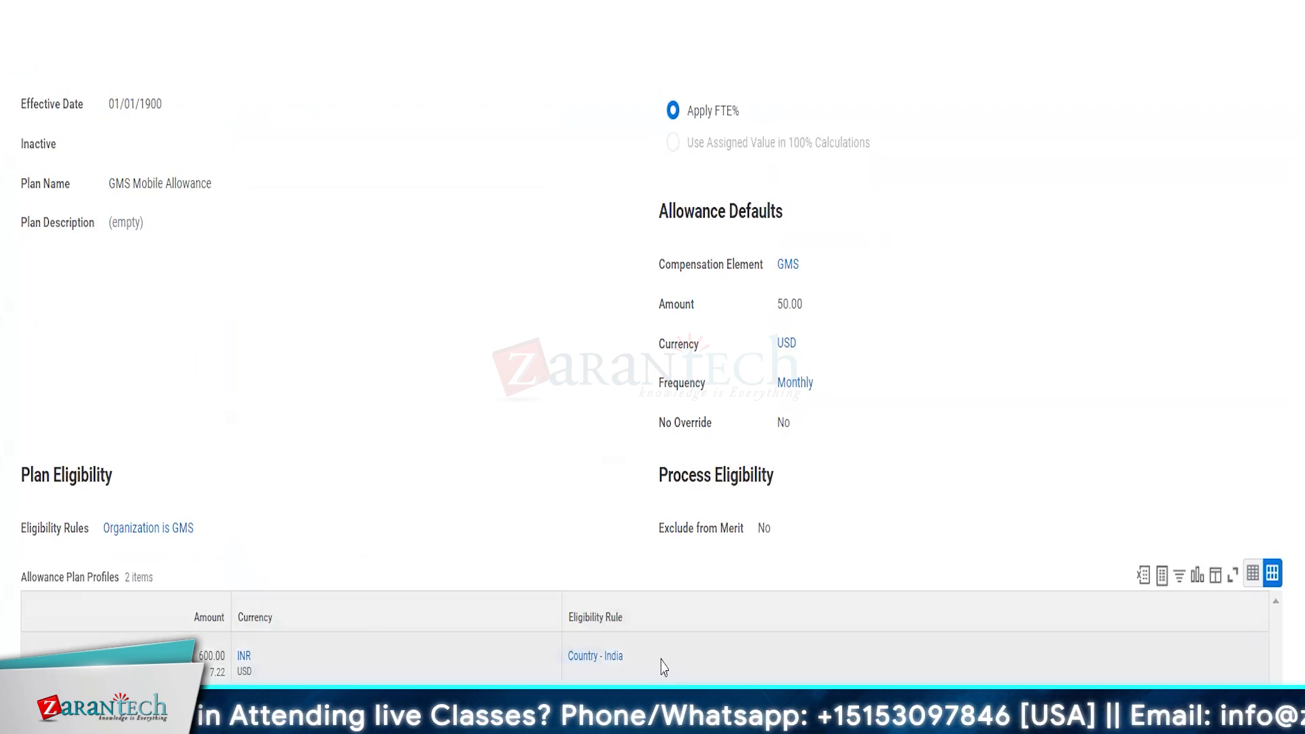
drag(665, 667, 248, 667)
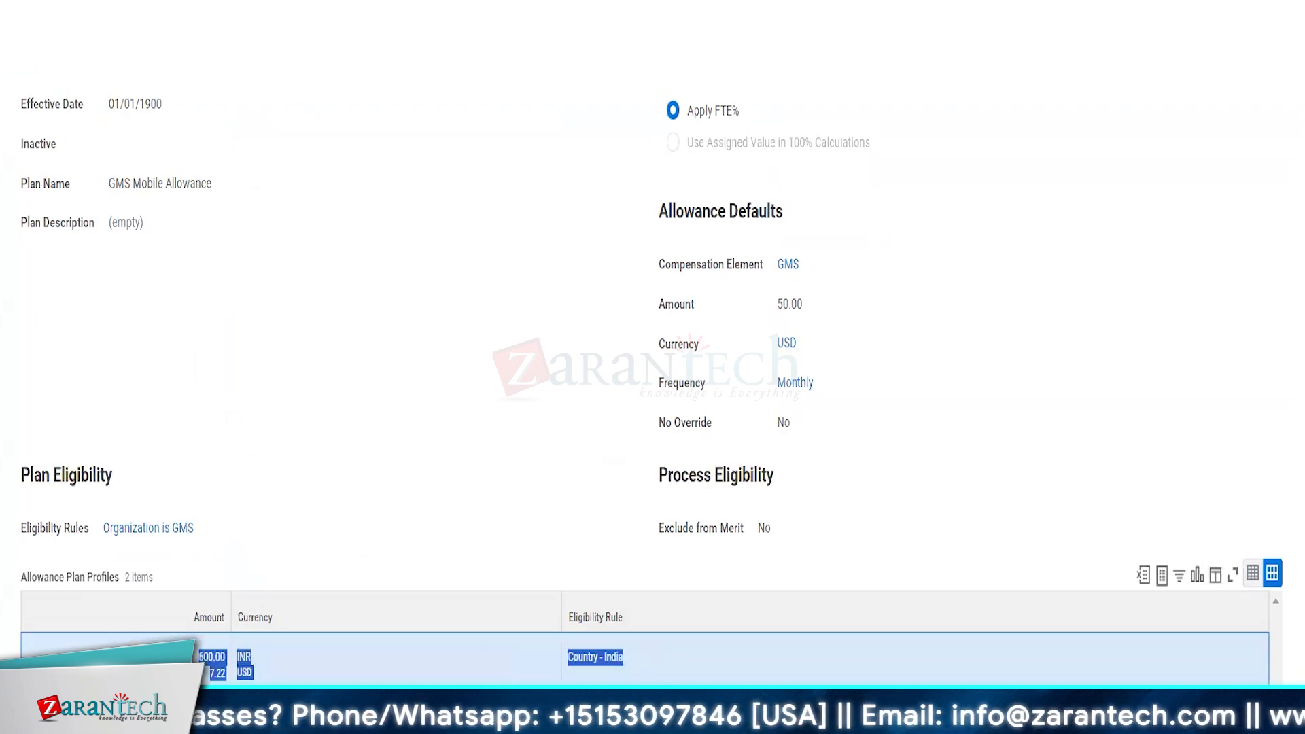
click(236, 559)
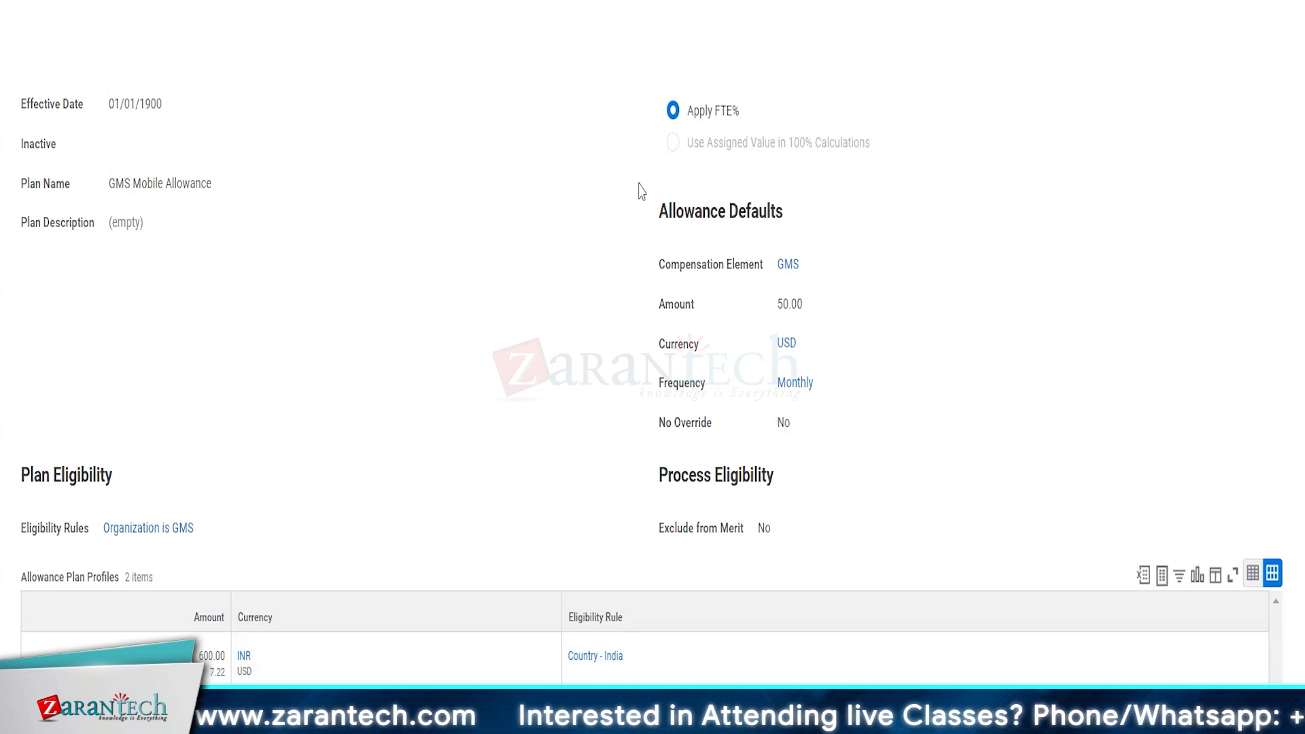
scroll(530, 99, up, 2)
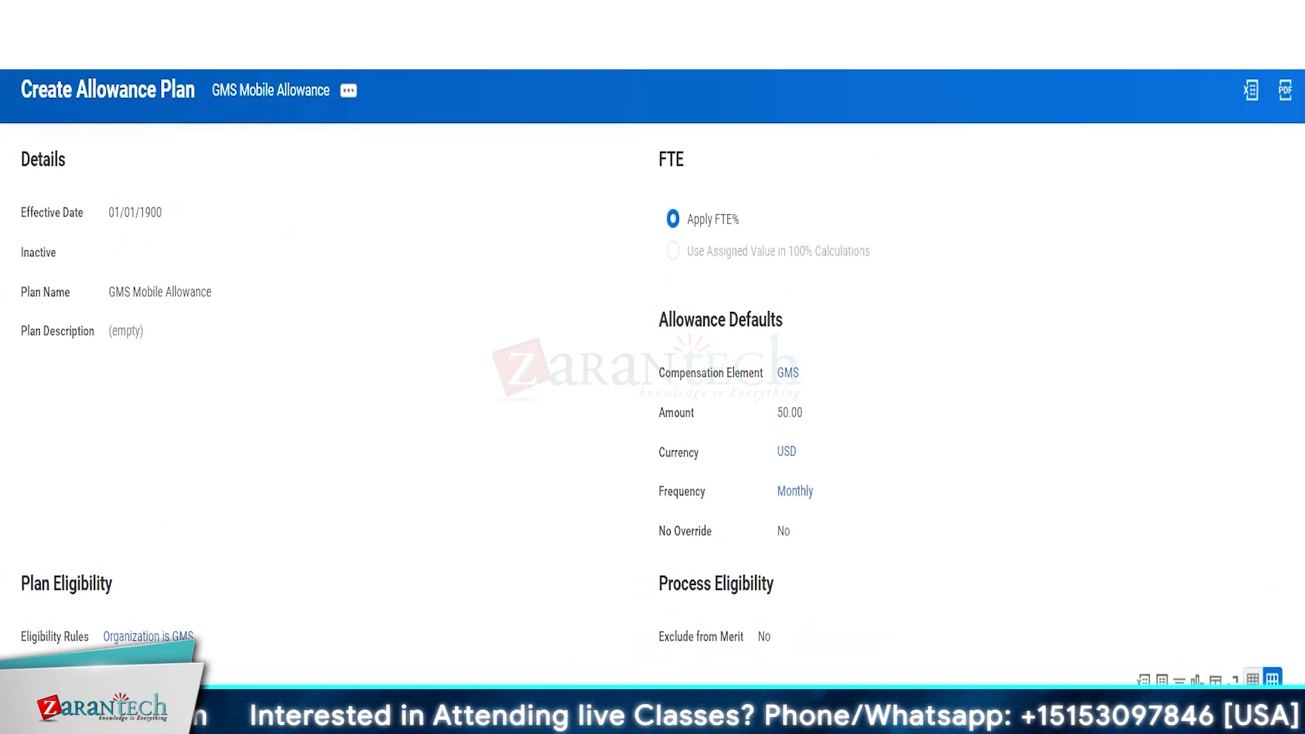
Step: Start a new allowance plan effective 01/01/1900, set up as a Percent Based Plan
click(585, 41)
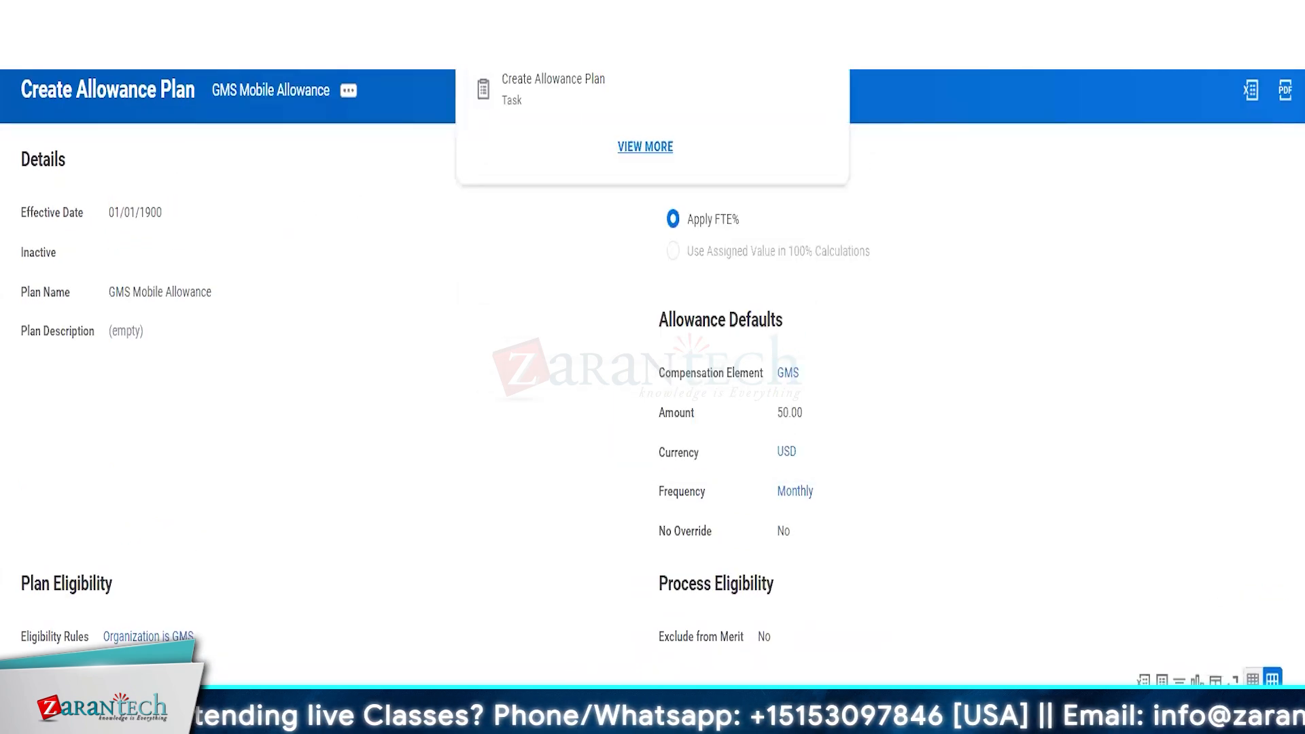
click(587, 81)
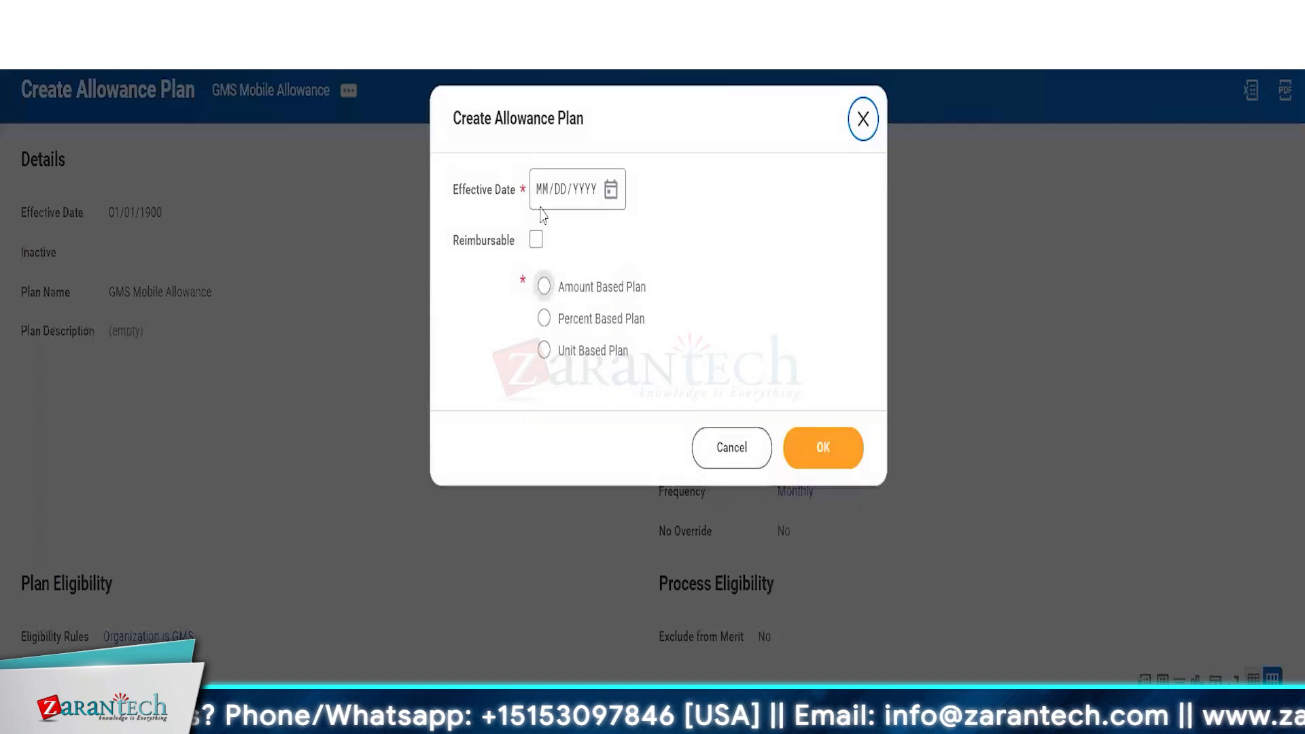
text(010)
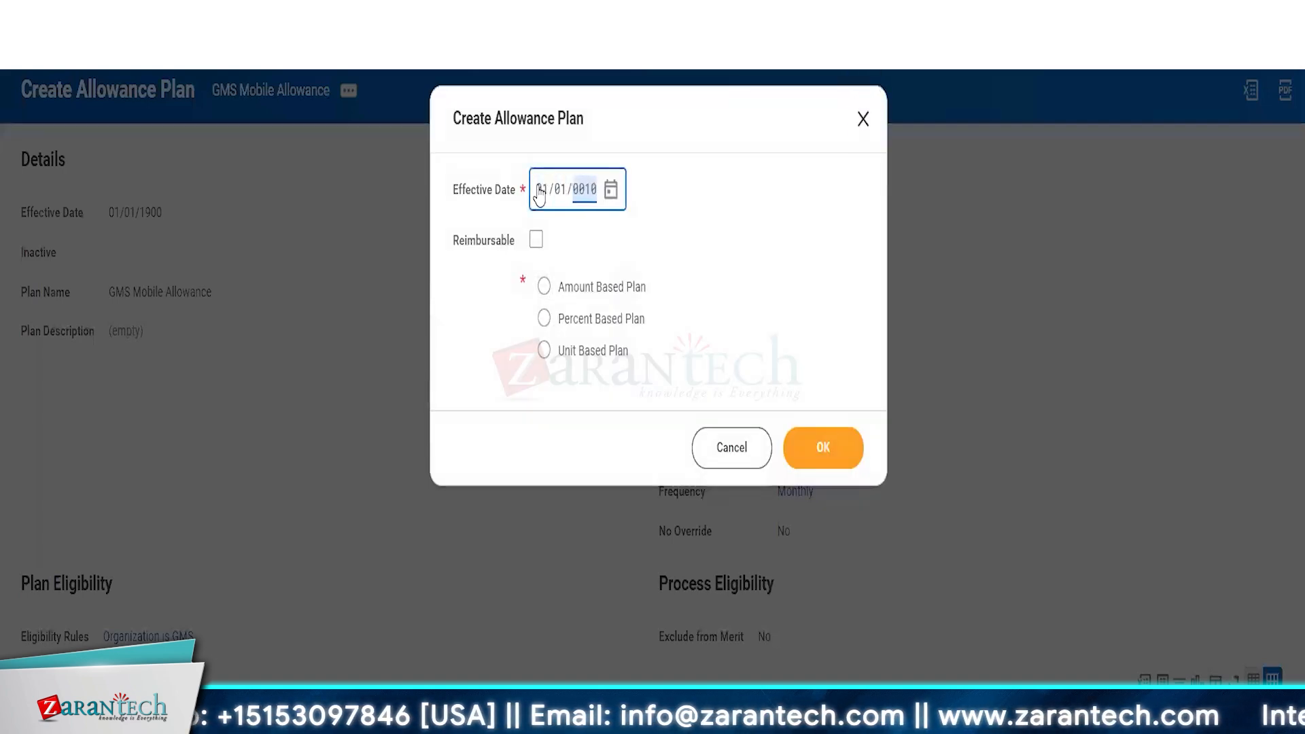
text(1189010)
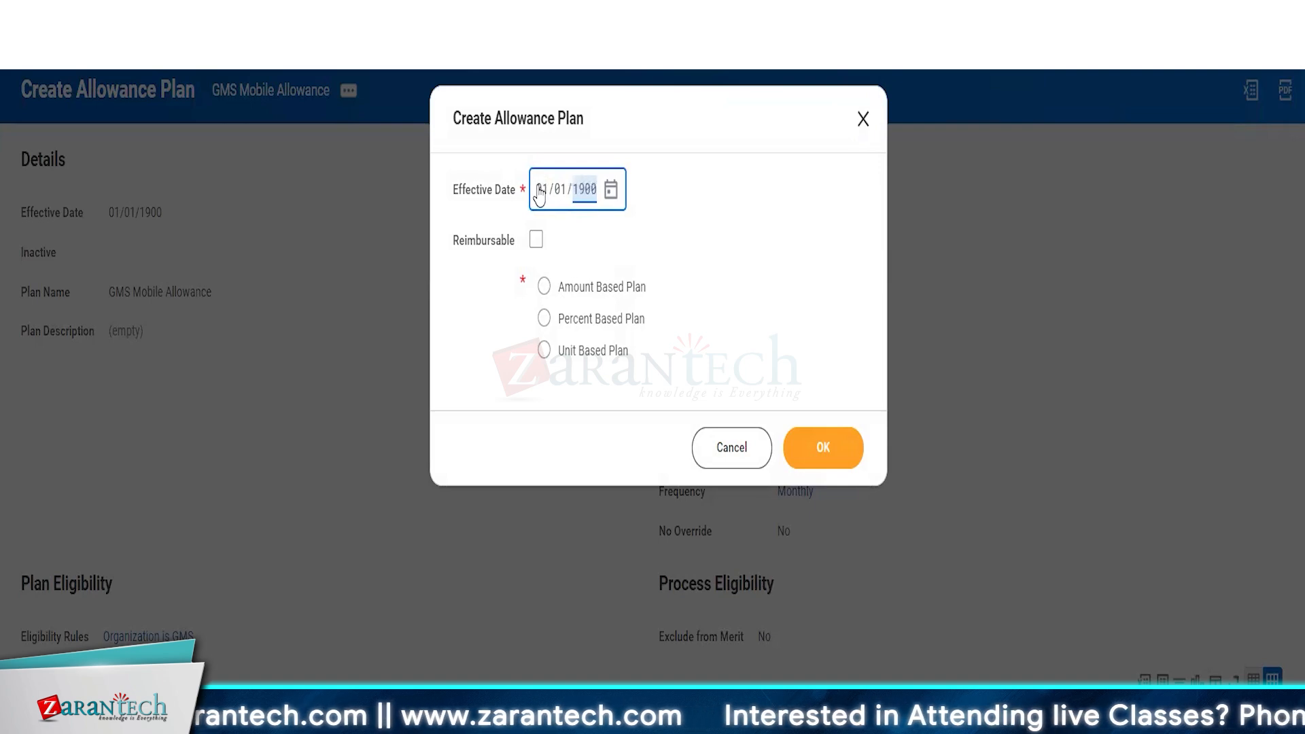
click(544, 317)
click(825, 446)
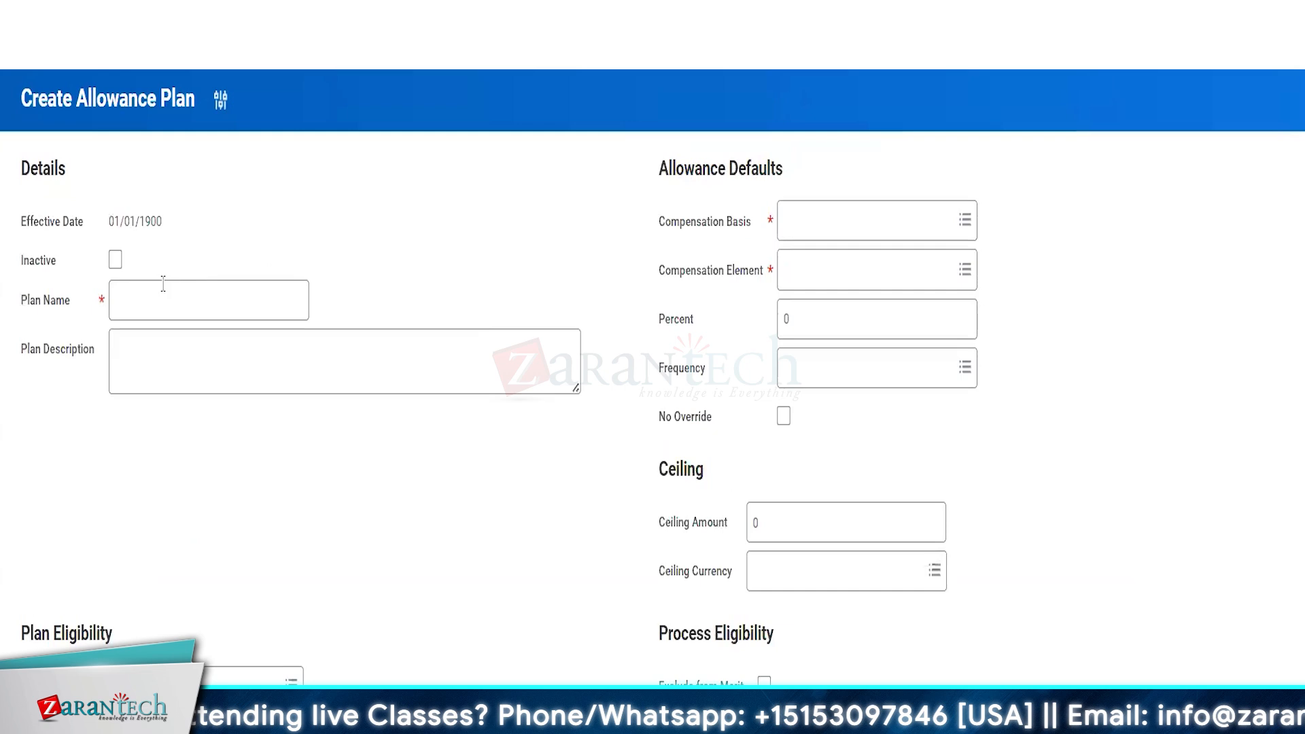
Step: Name the plan GMS Transport Allownance and assign it the eligibility rule Organization is GMS
click(147, 300)
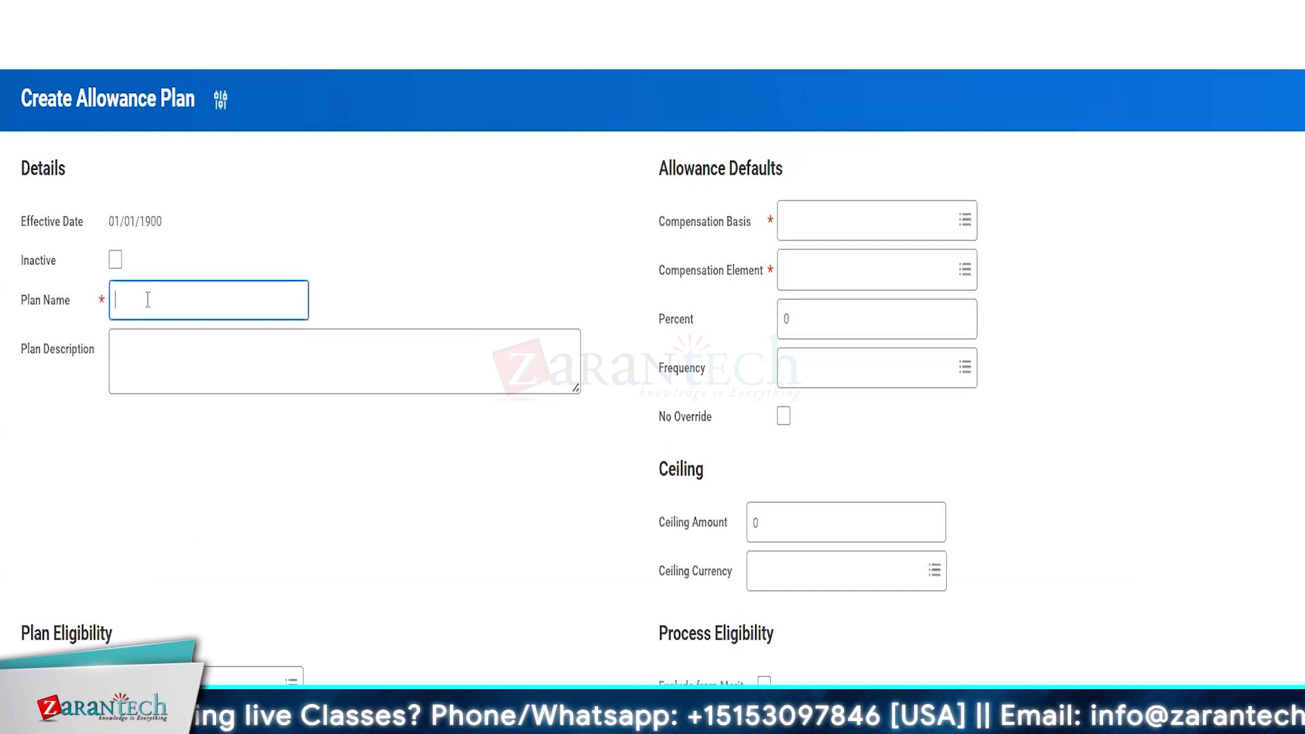
text(GMS)
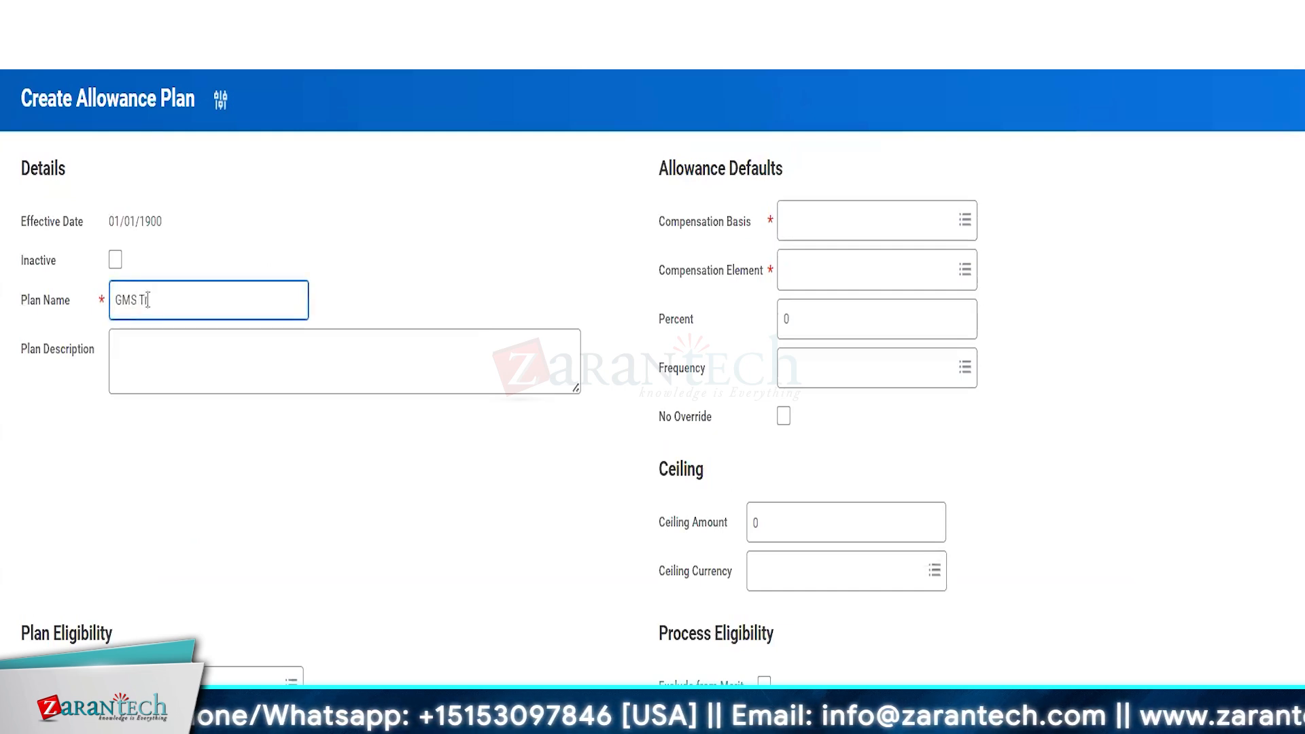
text( Transport Allo)
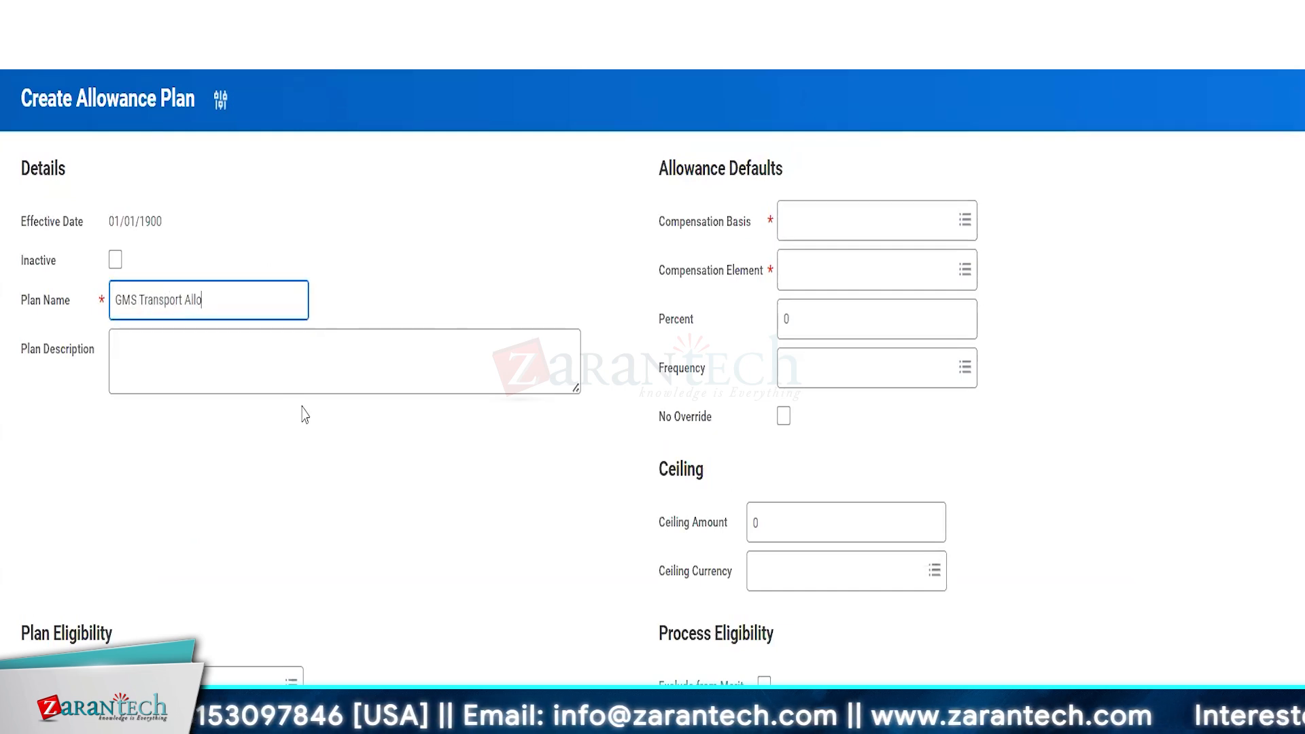
text(wnance)
click(291, 685)
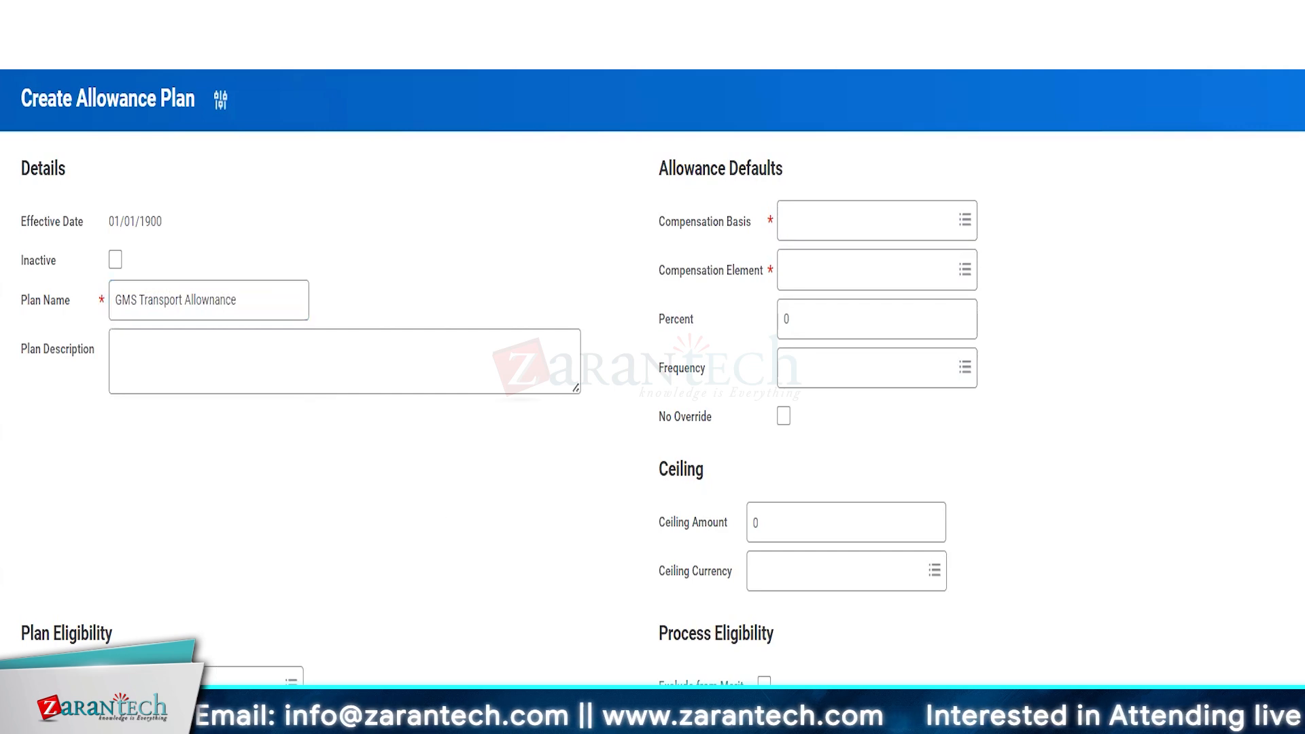
text(GMS)
key(Return)
click(228, 650)
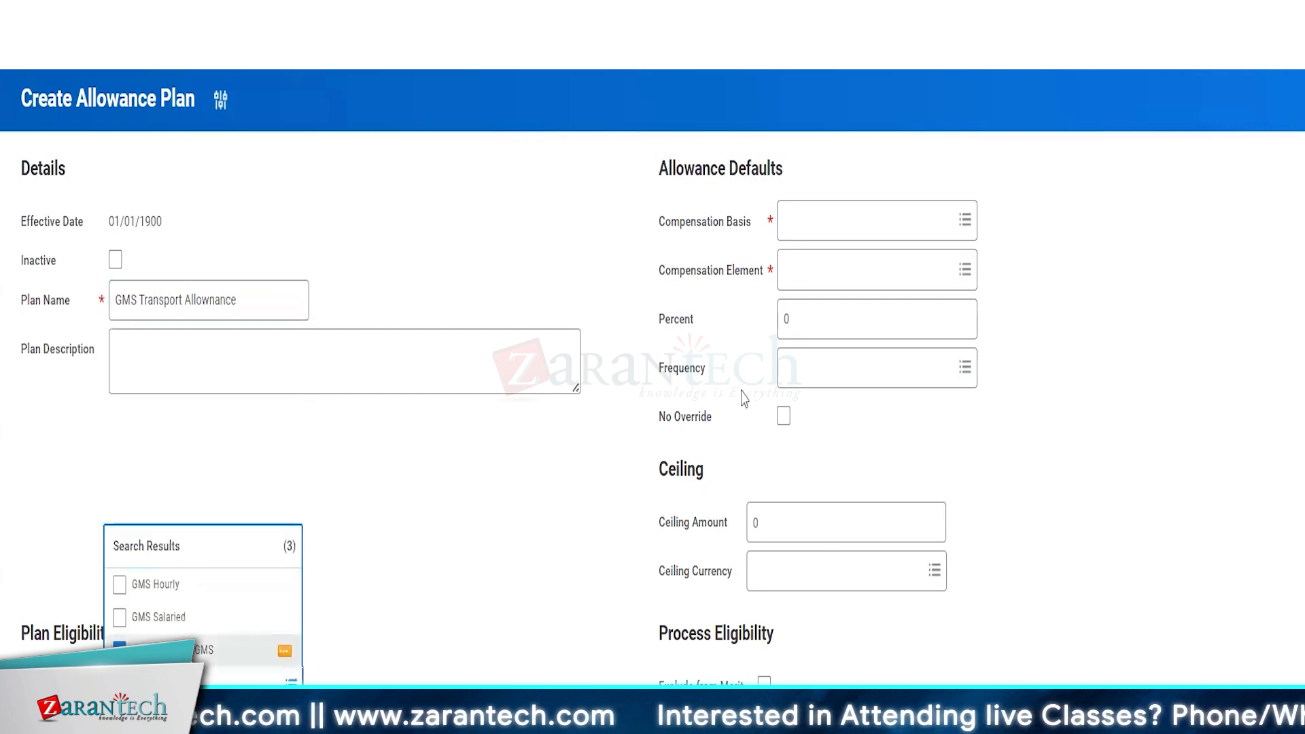
Step: Set the allowance defaults to compensation basis Total Base Pay and compensation element GMS
click(803, 229)
click(803, 230)
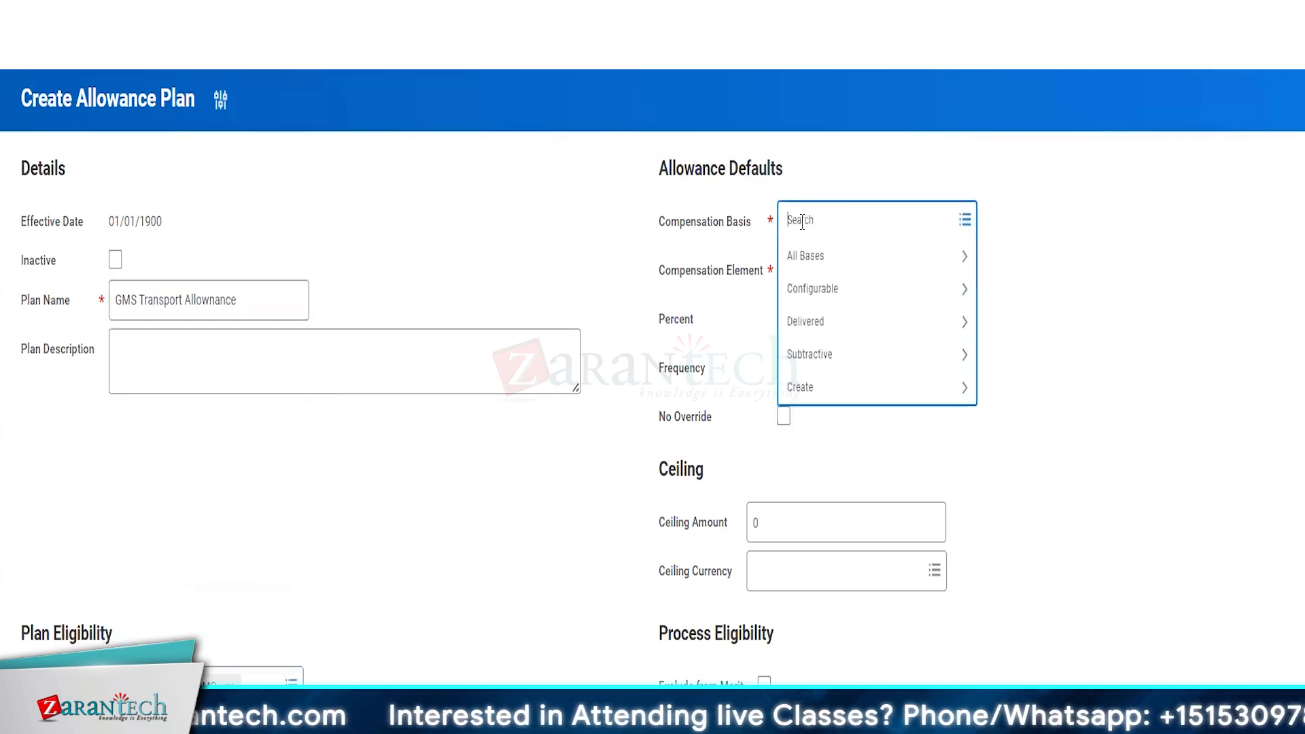
text(total base pay)
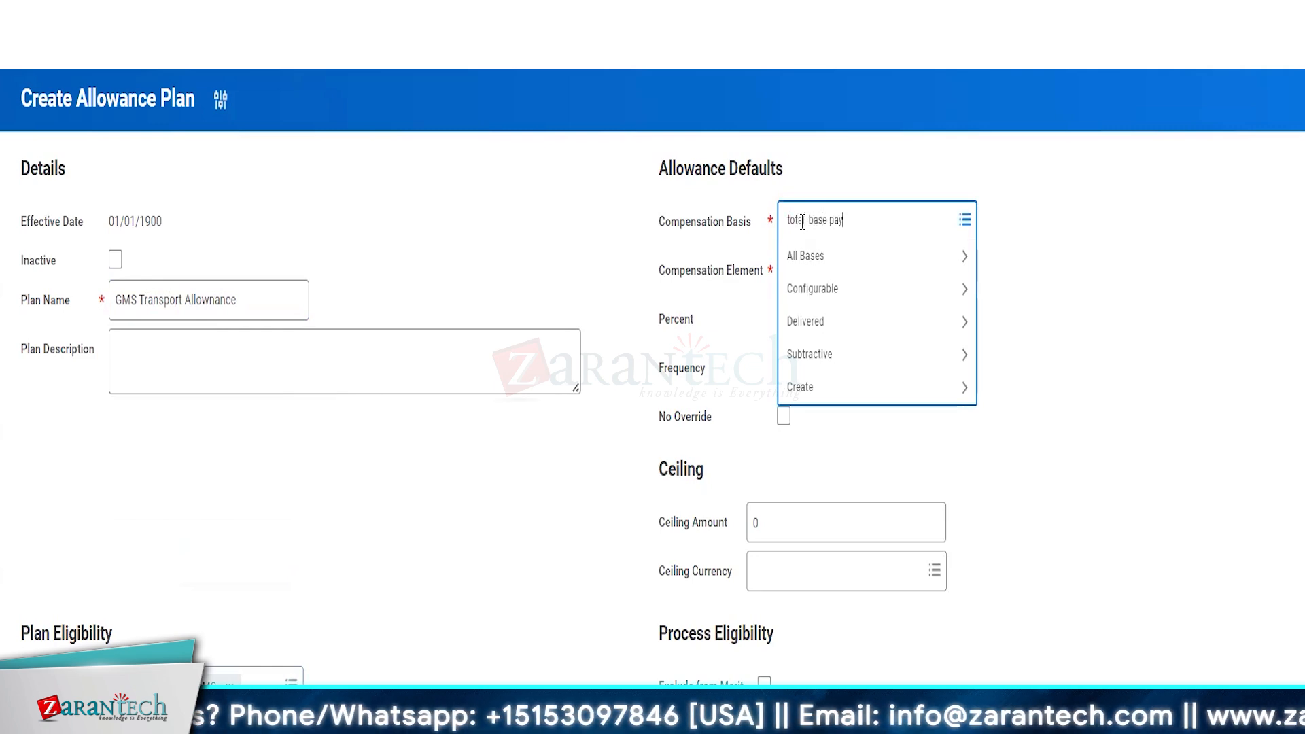
key(Return)
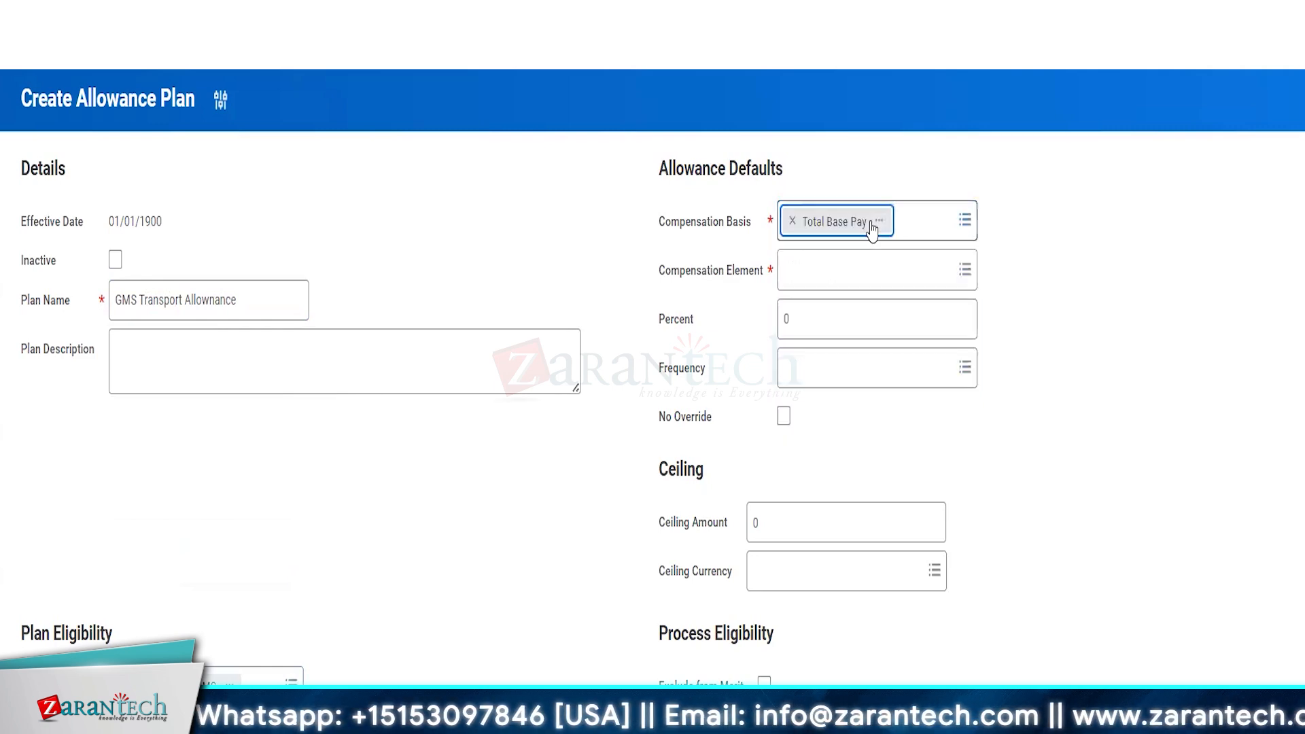
click(808, 288)
text(GMS)
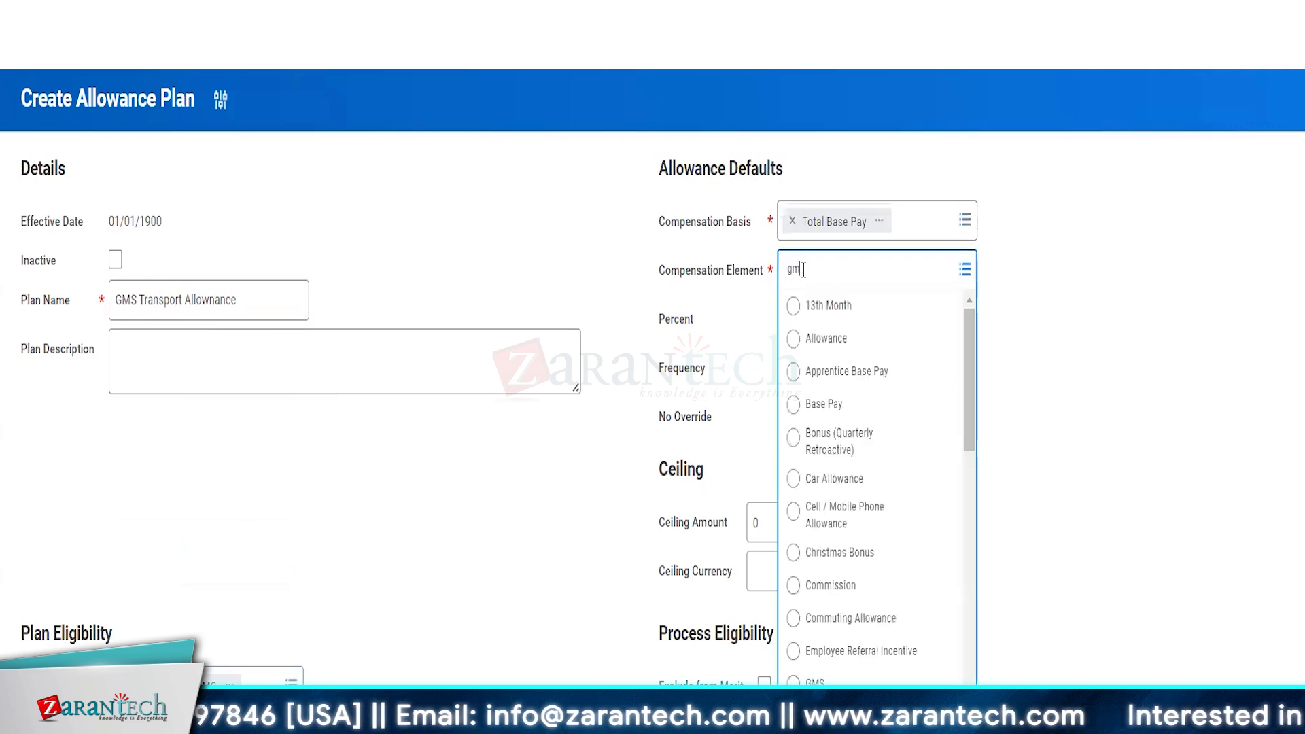
key(Return)
click(592, 507)
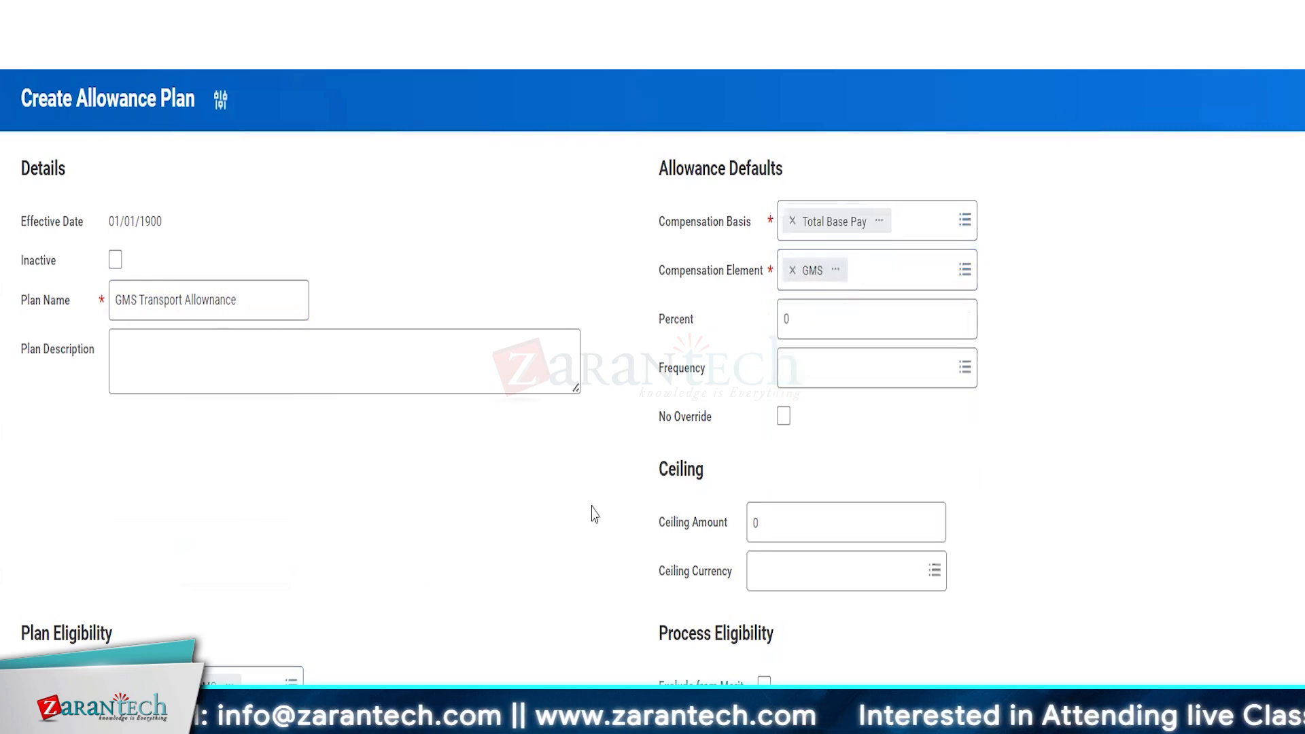
Step: Add two allowance plan profiles, giving the first 10 percent with ceiling currency INR and filling in the second profile's ceiling currency and percent
scroll(592, 514, down, 1)
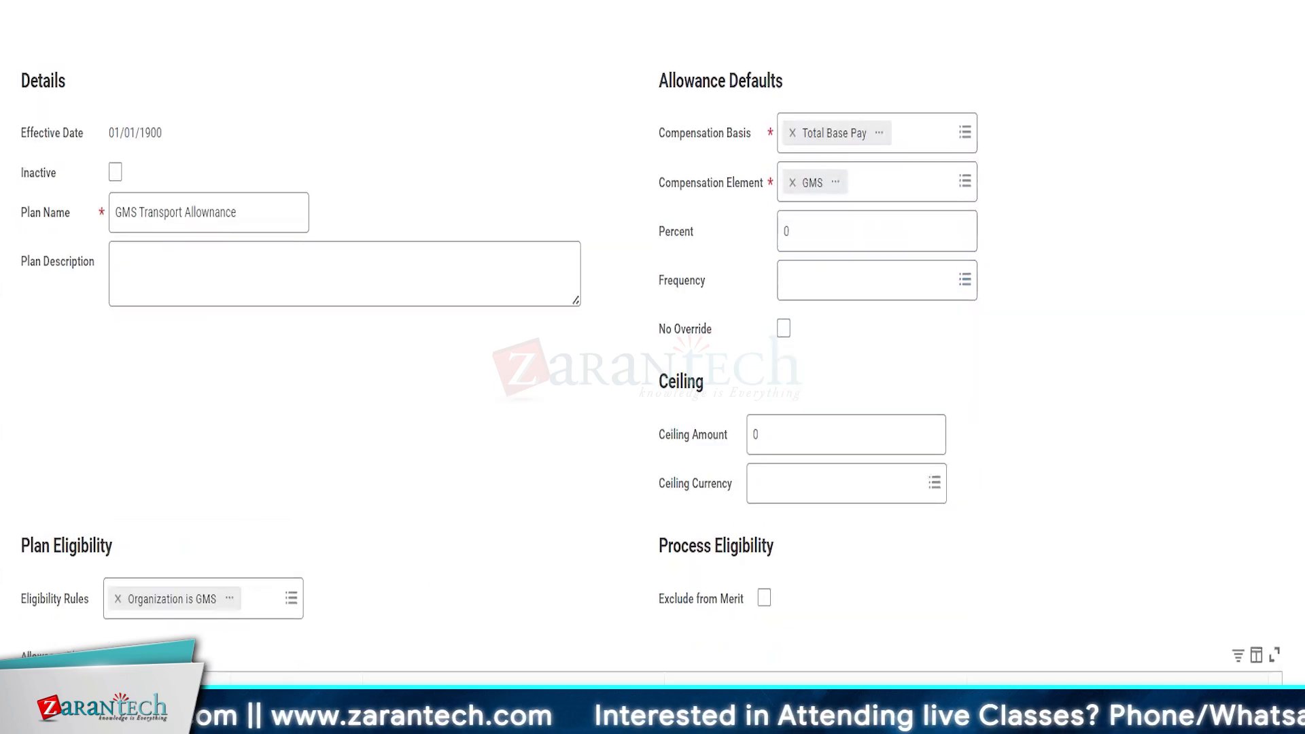
scroll(592, 514, up, 1)
scroll(408, 571, down, 1)
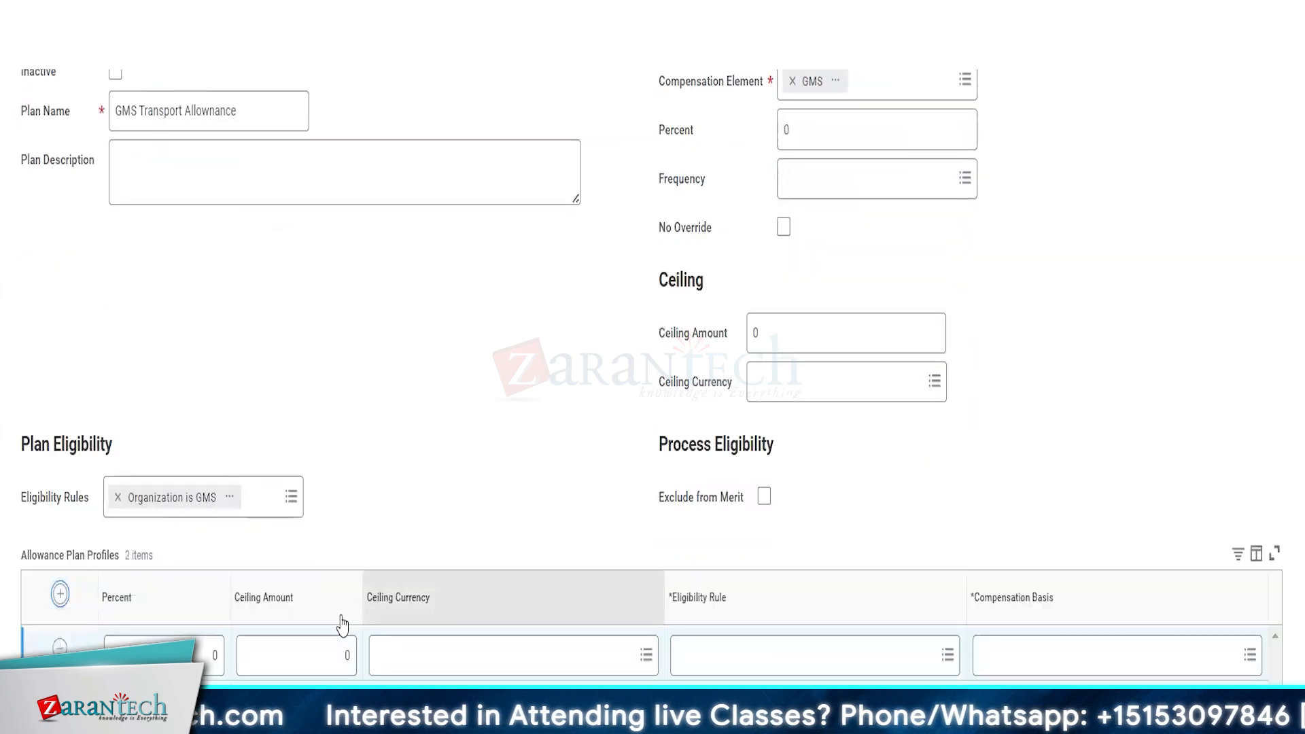
click(418, 655)
text(in)
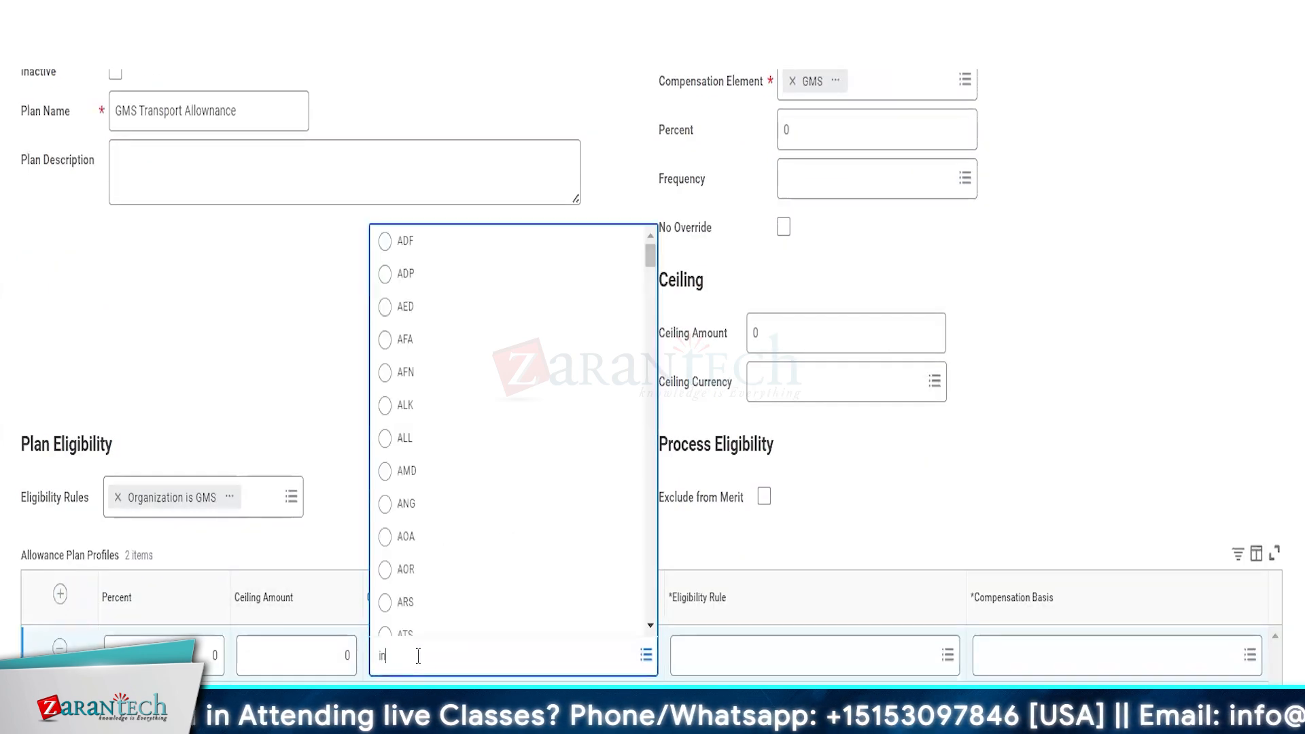
text(r)
key(Return)
click(418, 724)
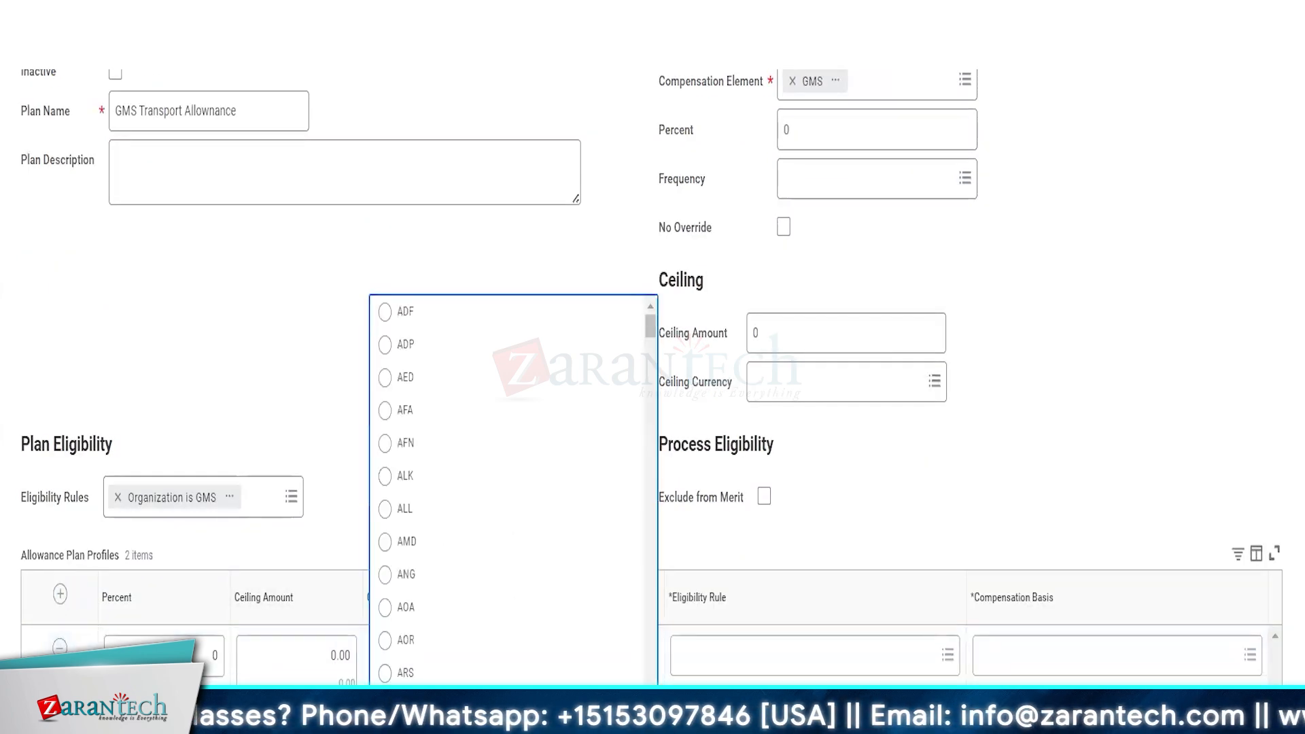
key(Return)
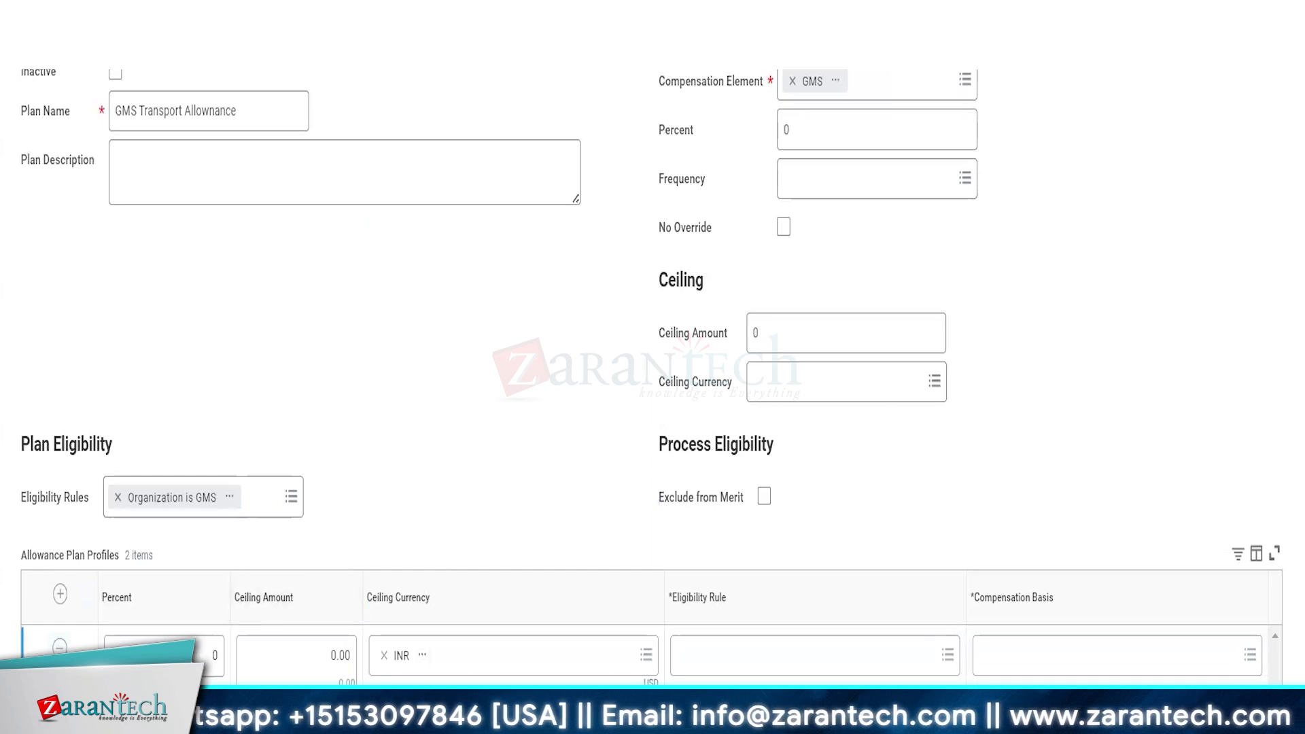
click(214, 655)
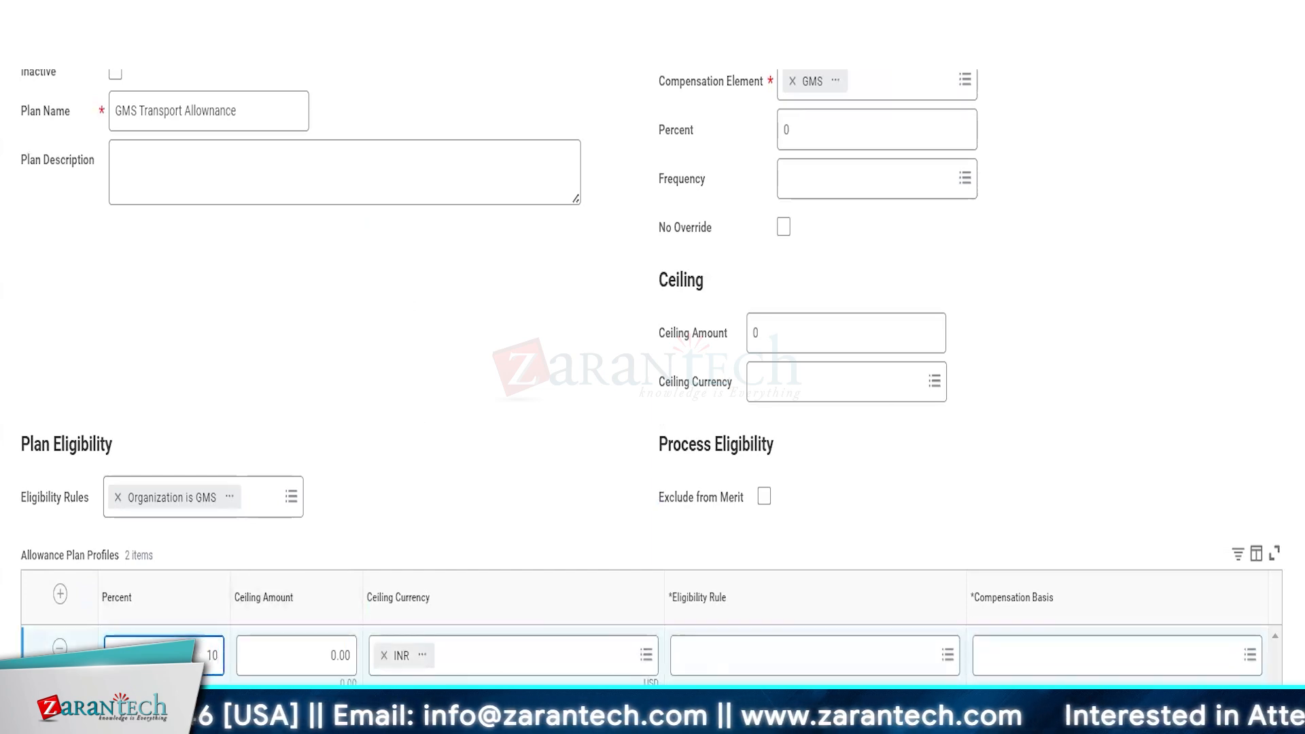
click(214, 723)
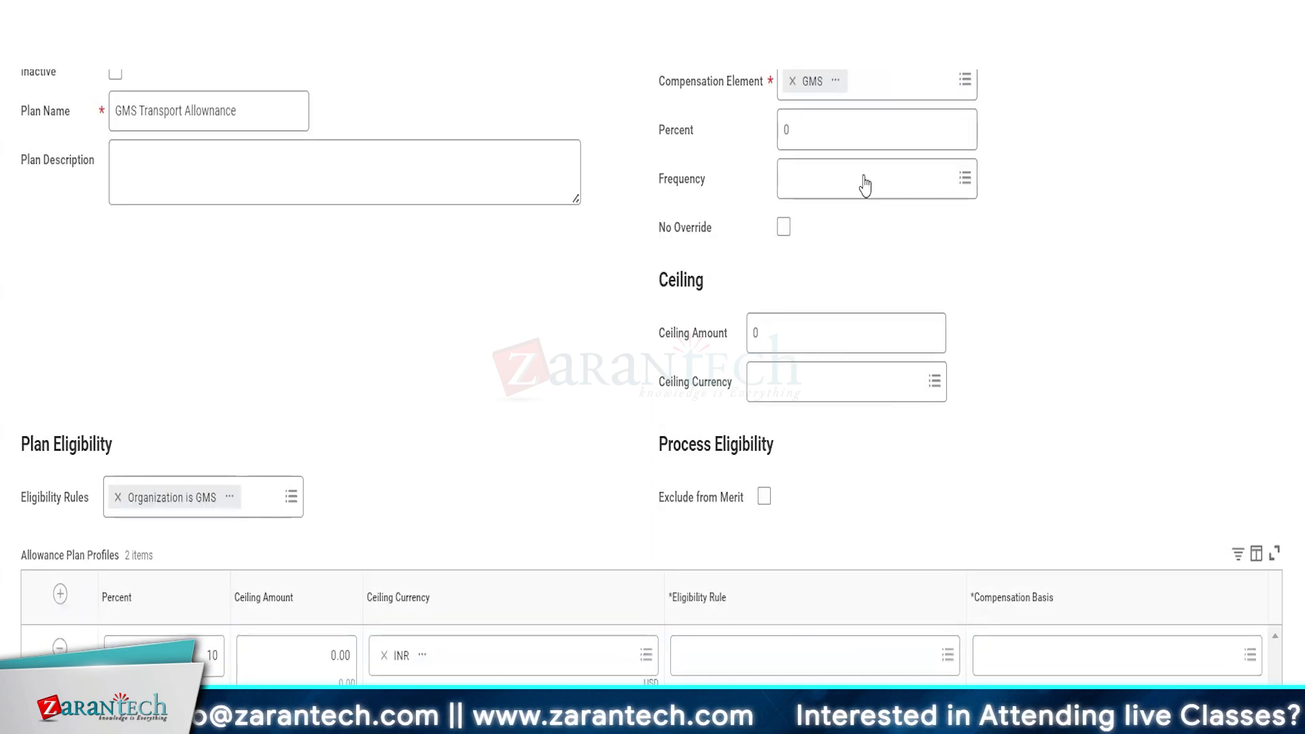
Step: Set the plan's default allowance percent to 10 and its frequency to Monthly
click(819, 138)
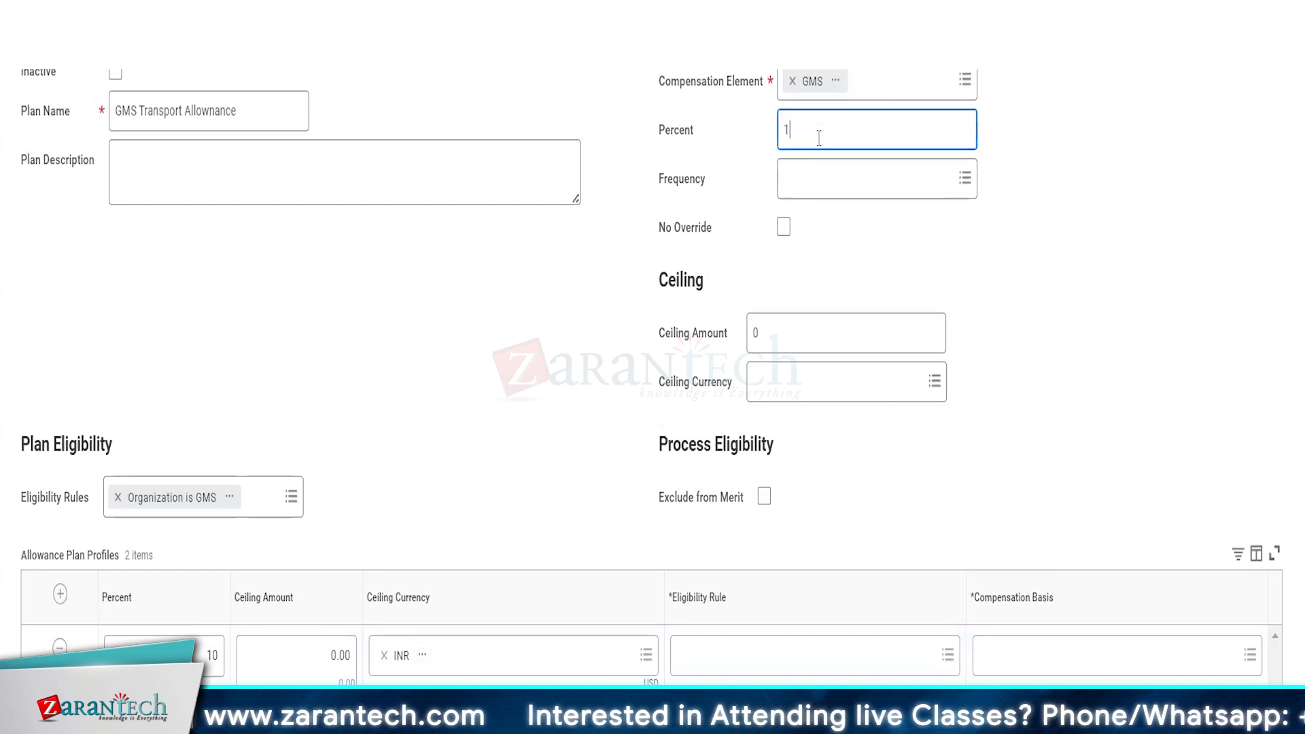
click(523, 357)
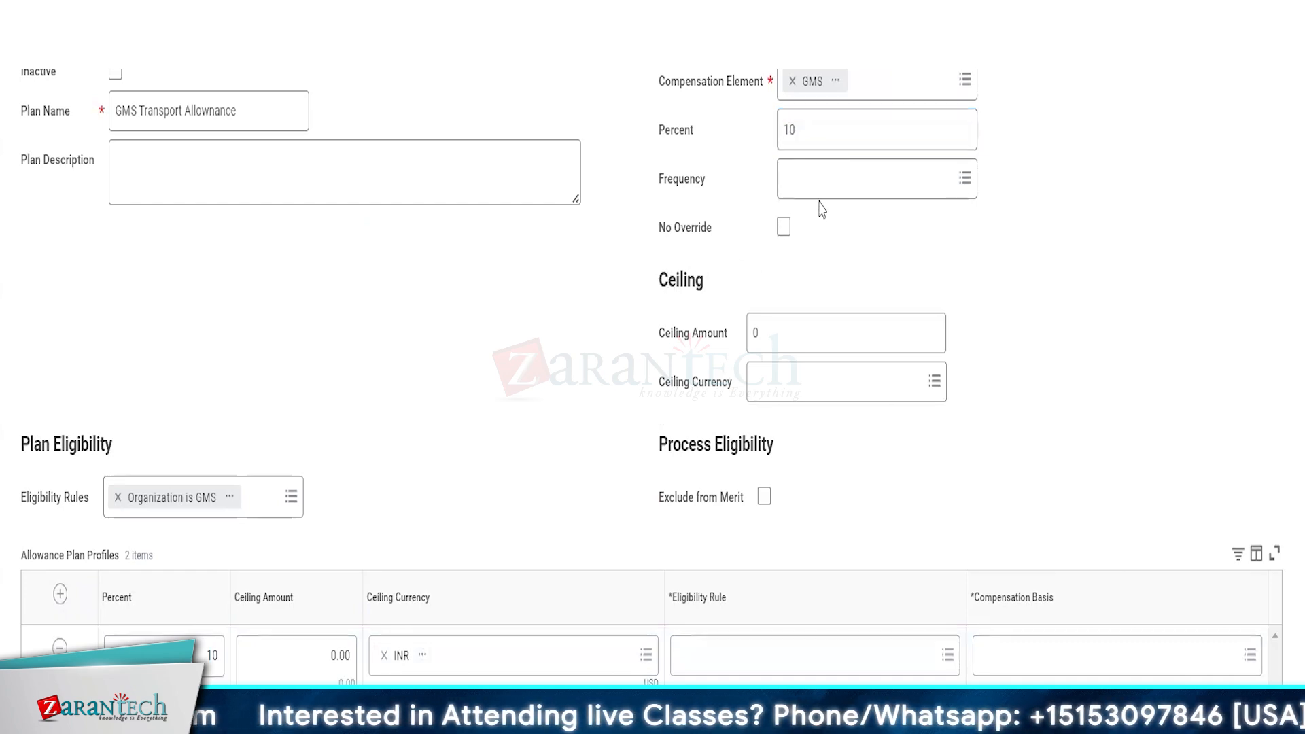
click(847, 197)
text(montly)
key(Return)
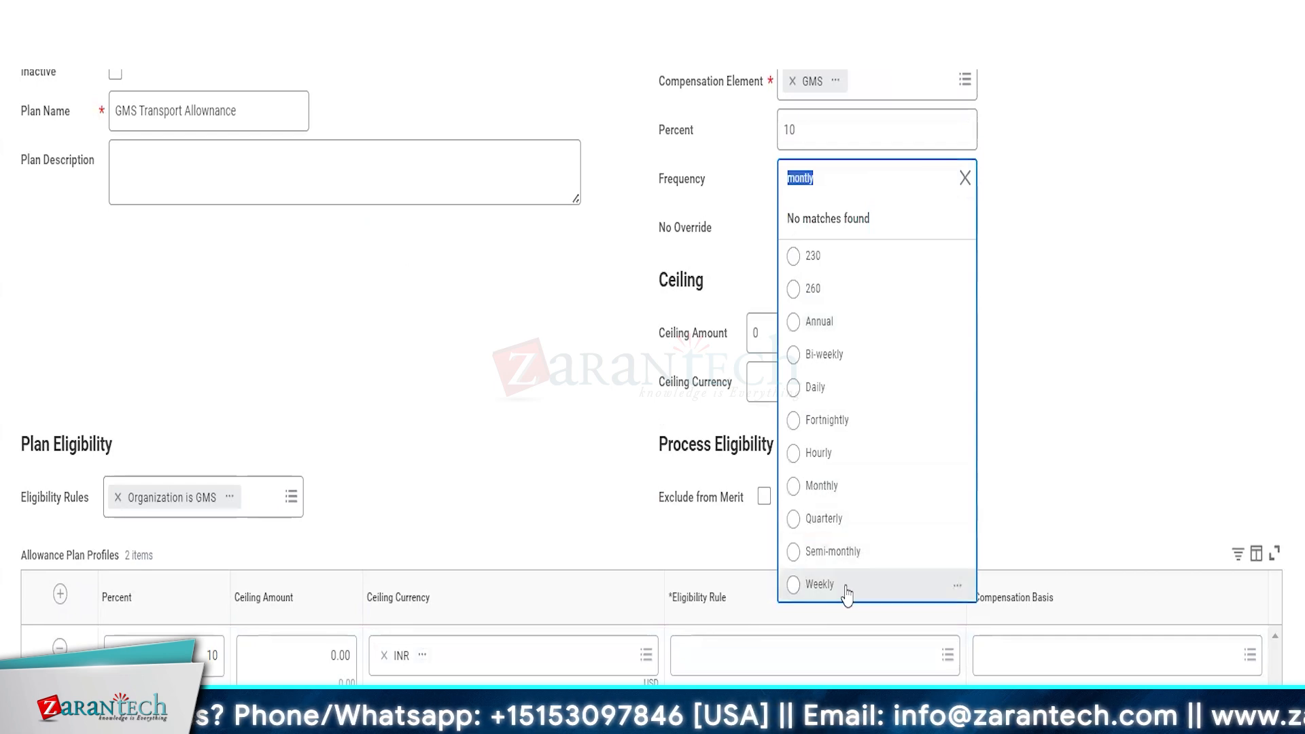
click(832, 493)
Step: Set the plan's default ceiling to an amount of 10 in USD
scroll(465, 383, down, 1)
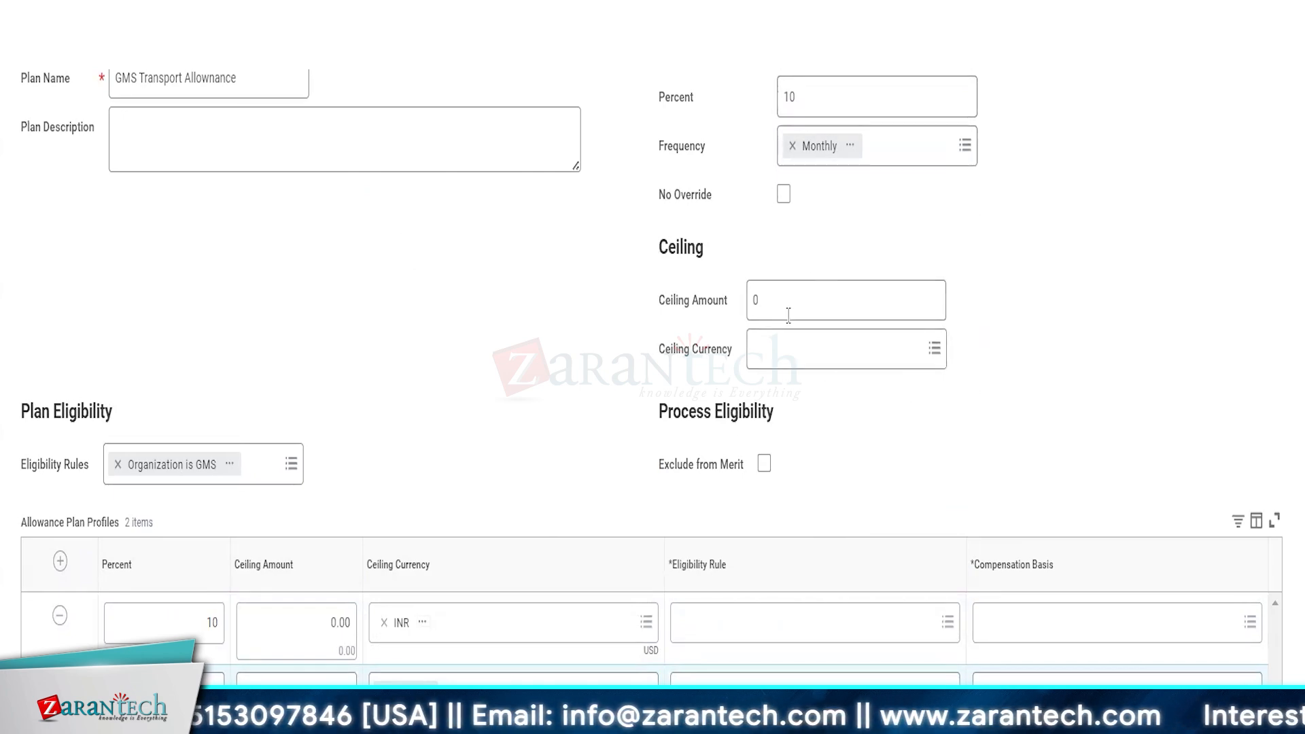
click(761, 305)
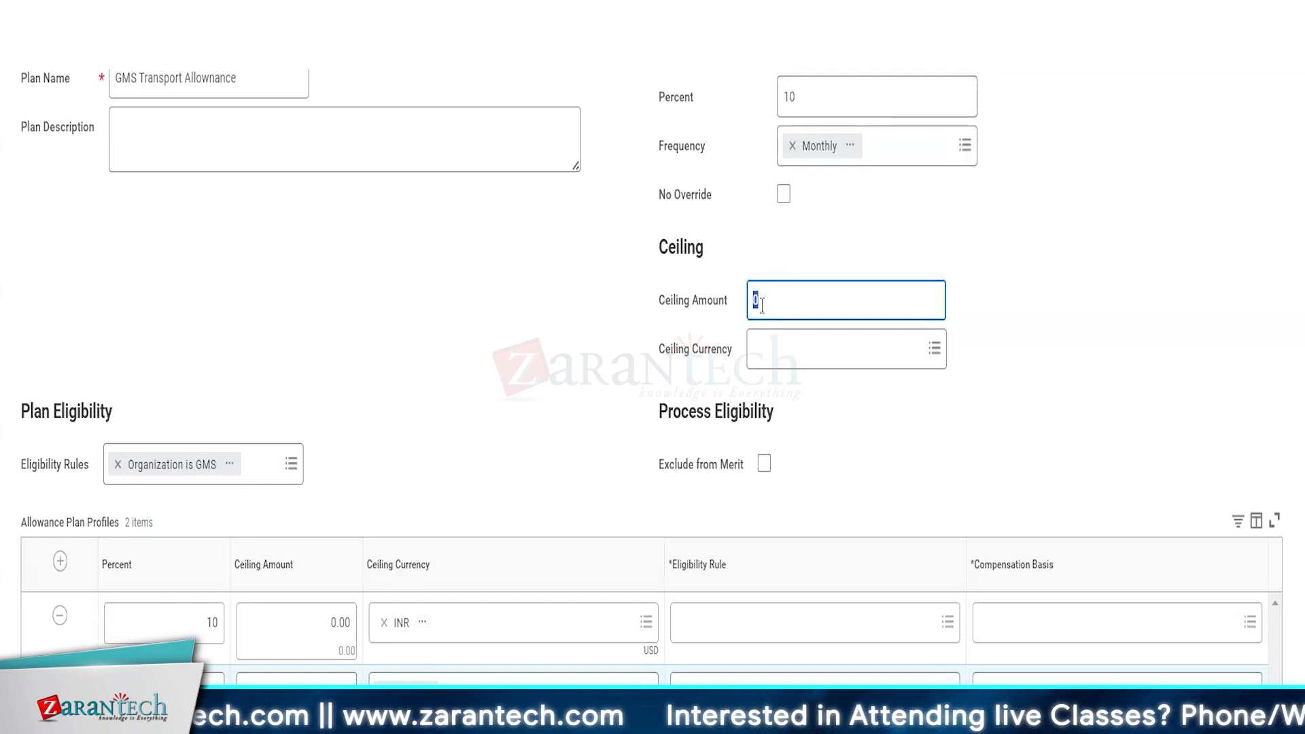
text(10)
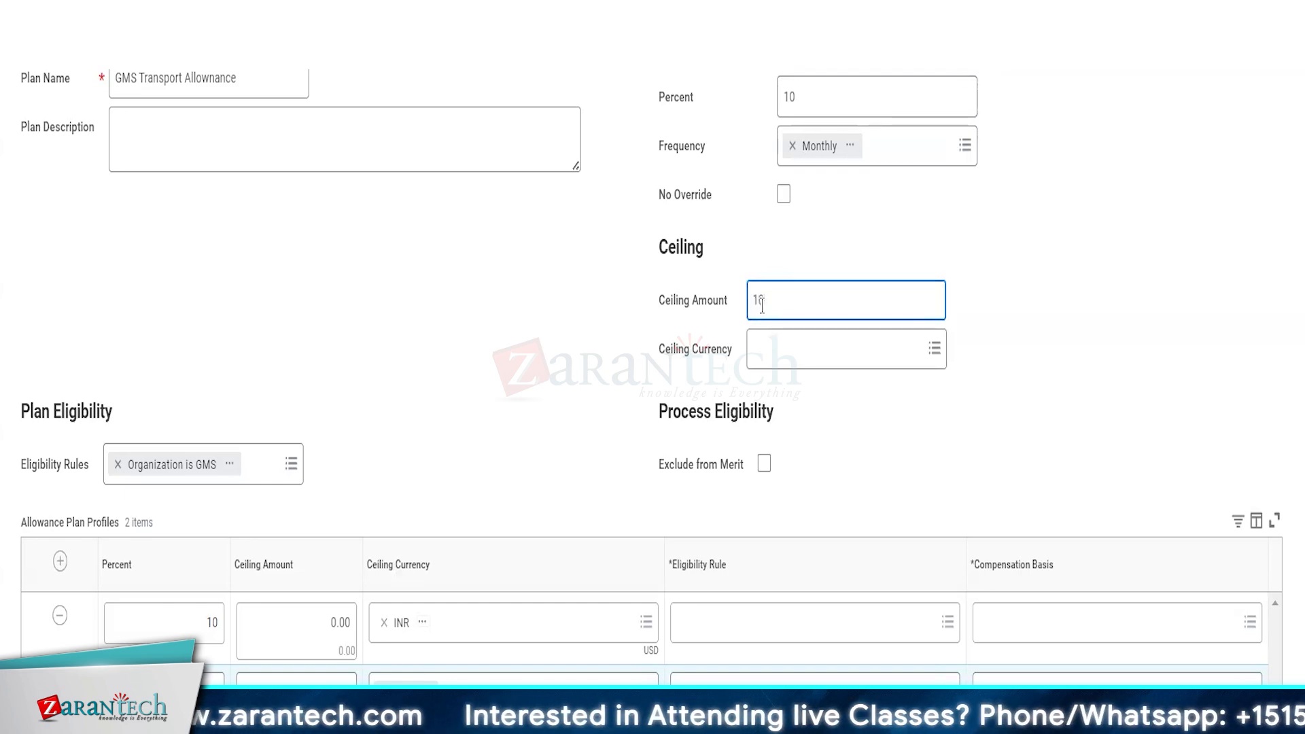
click(801, 347)
text(usd)
key(Return)
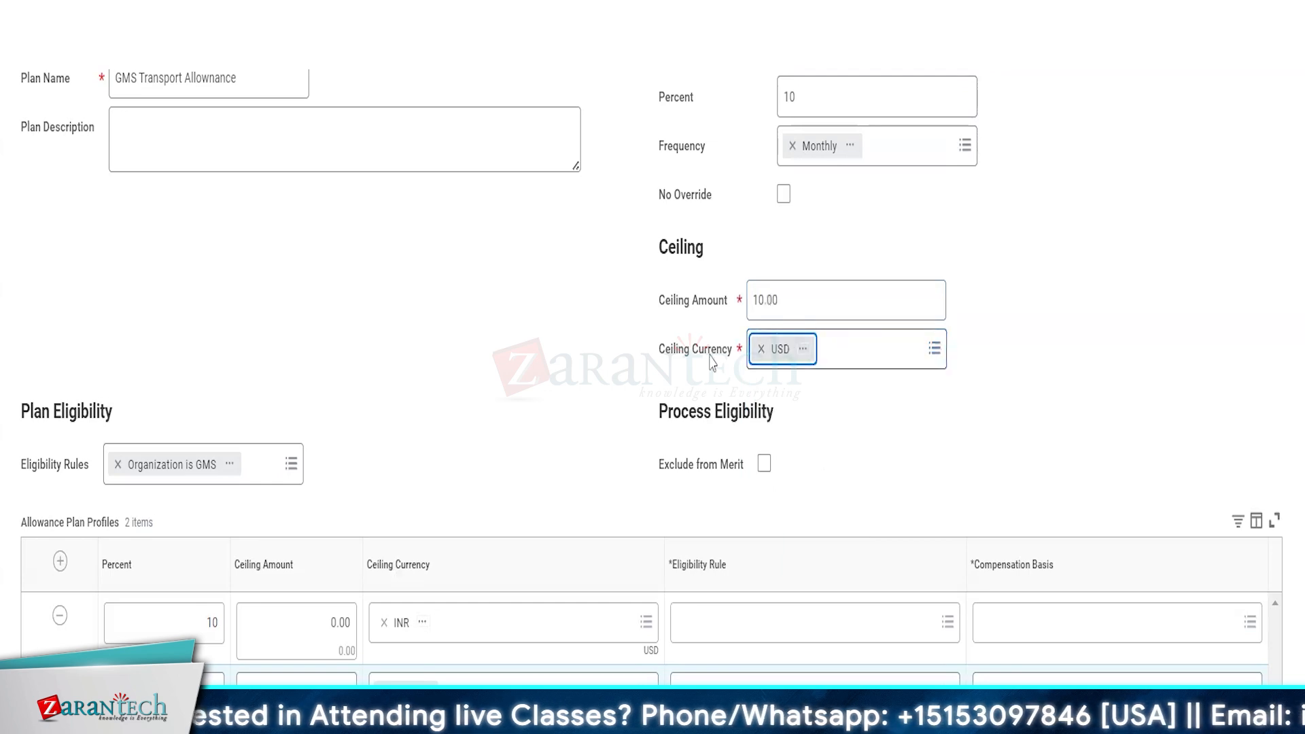
Step: Set the ceiling amount of the INR allowance profile to 800
click(321, 630)
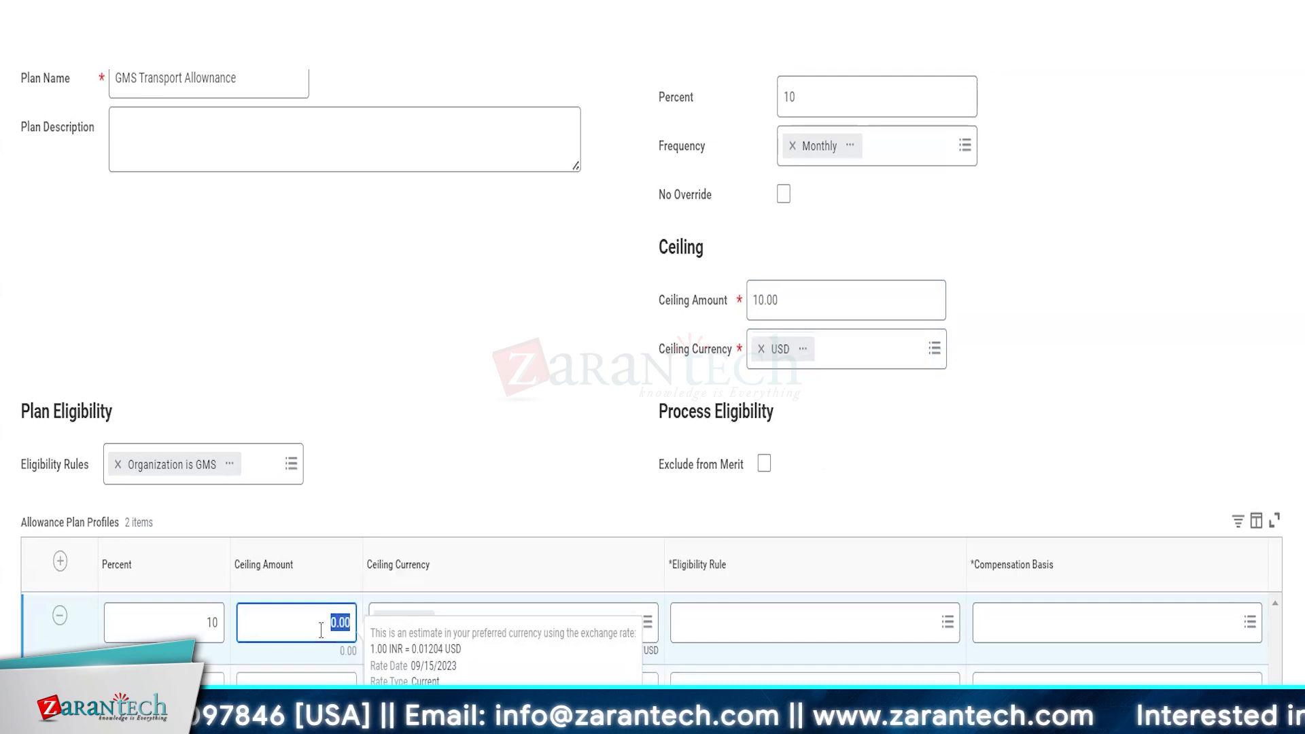
text(8)
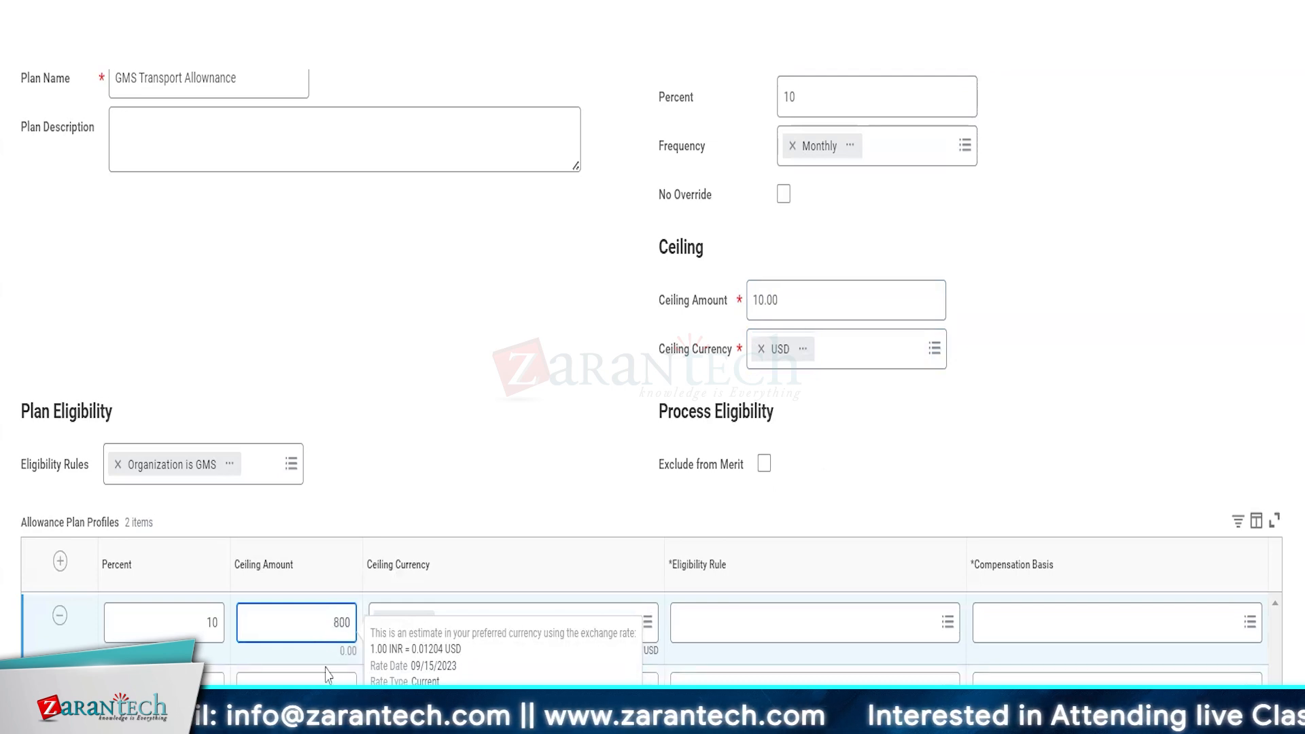
text(00)
click(328, 675)
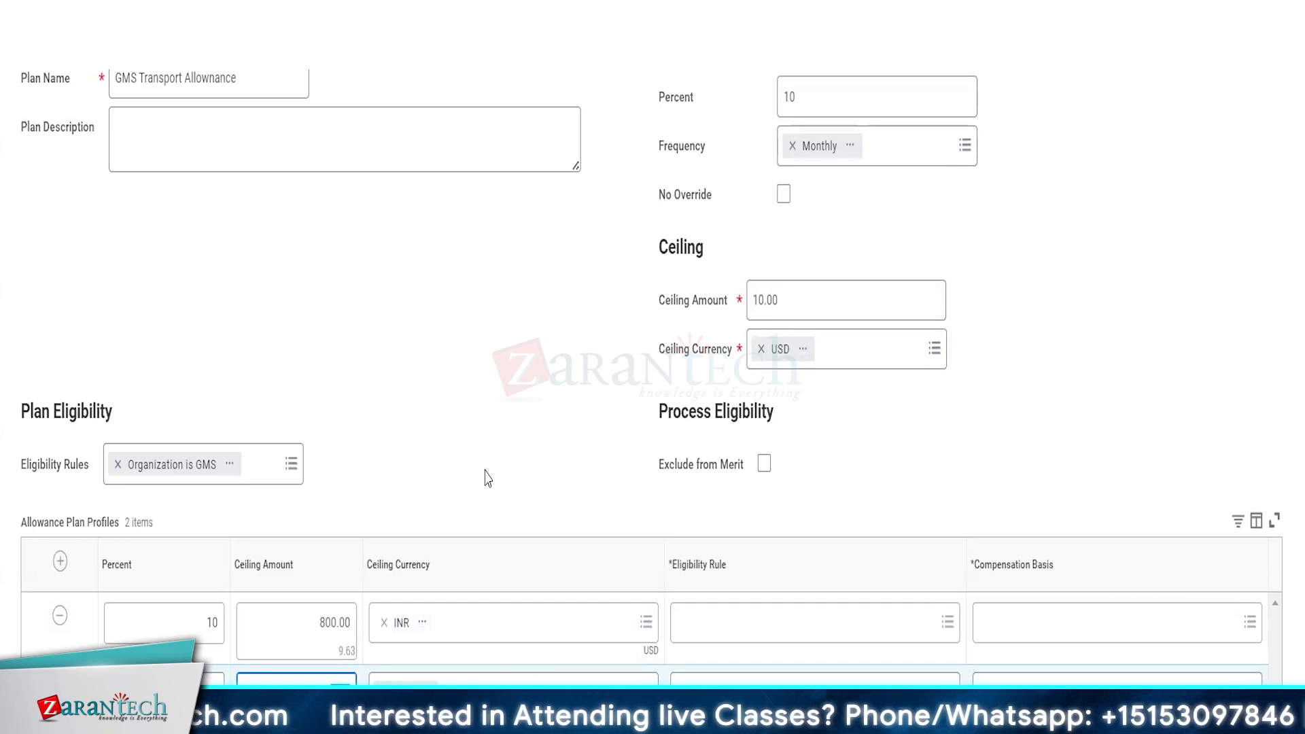
Step: Assign the eligibility rule India Team Member (Management Level 7-8) NOT Sales to the INR allowance profile
mouse_move(342, 629)
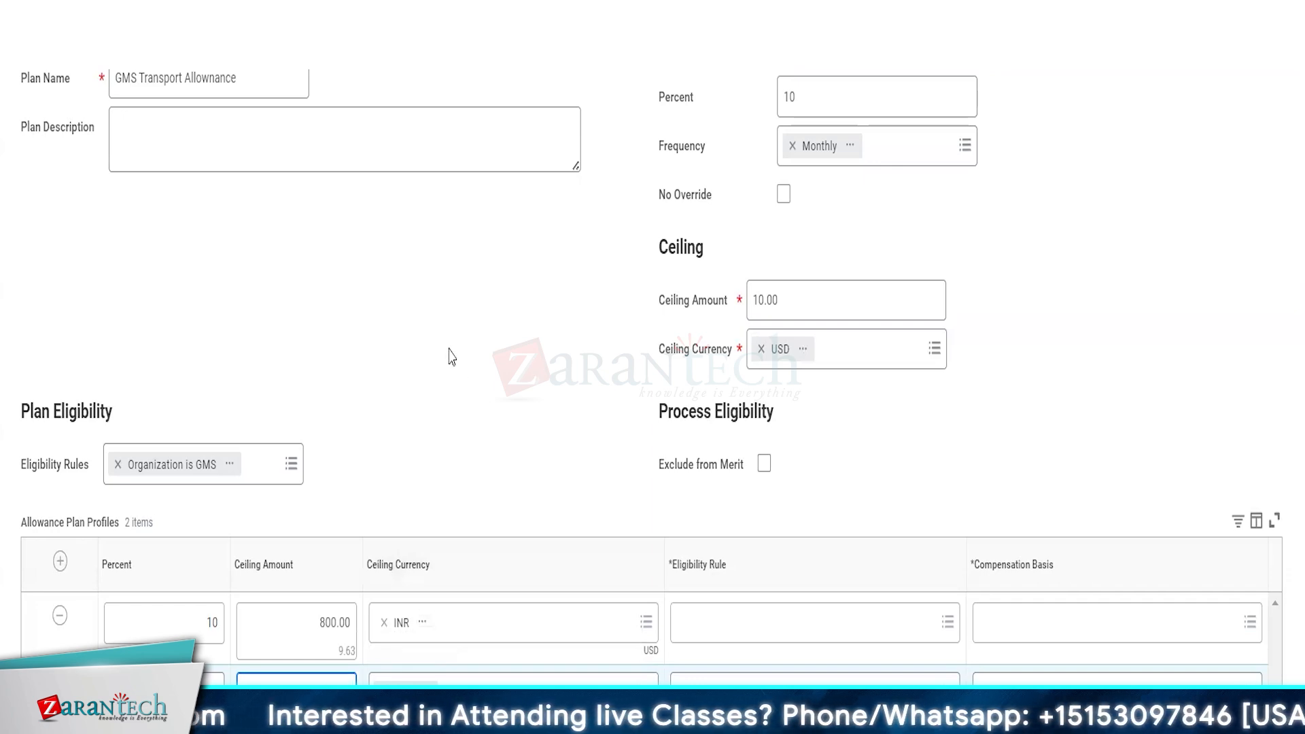
click(722, 632)
text(india)
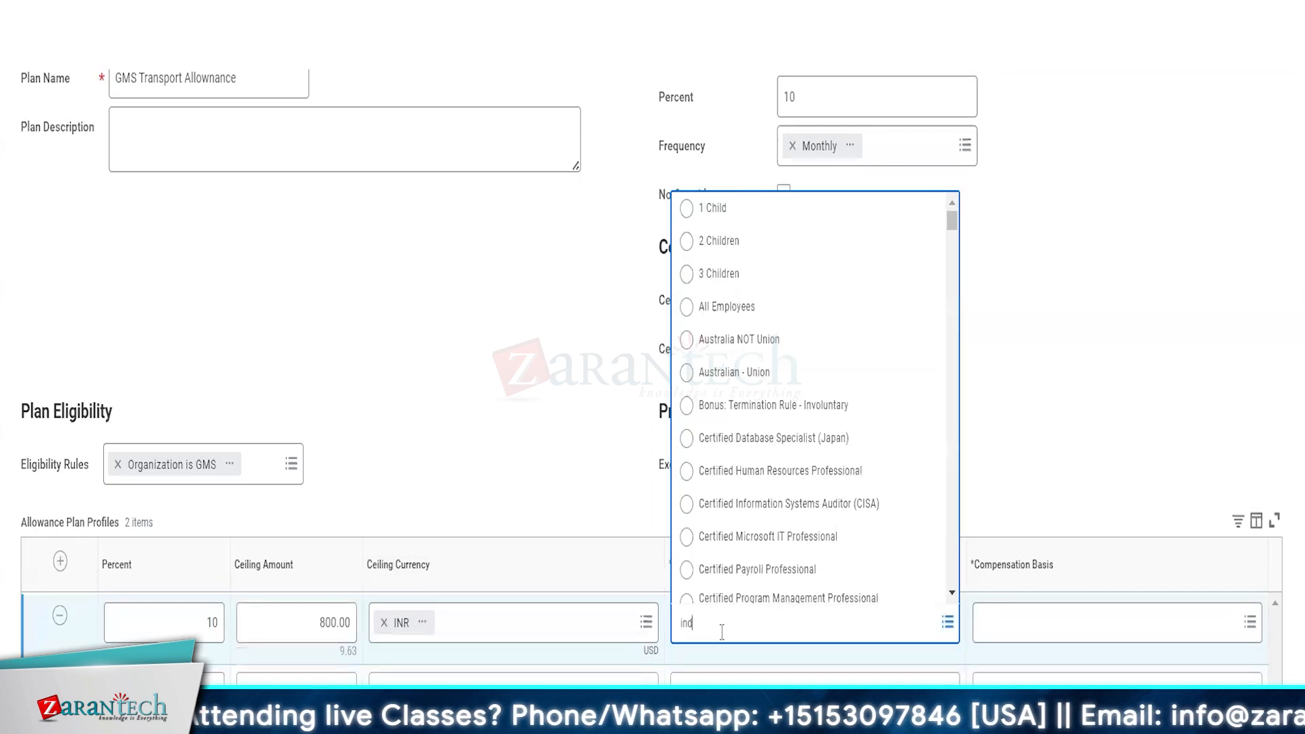
key(Return)
key(Return)
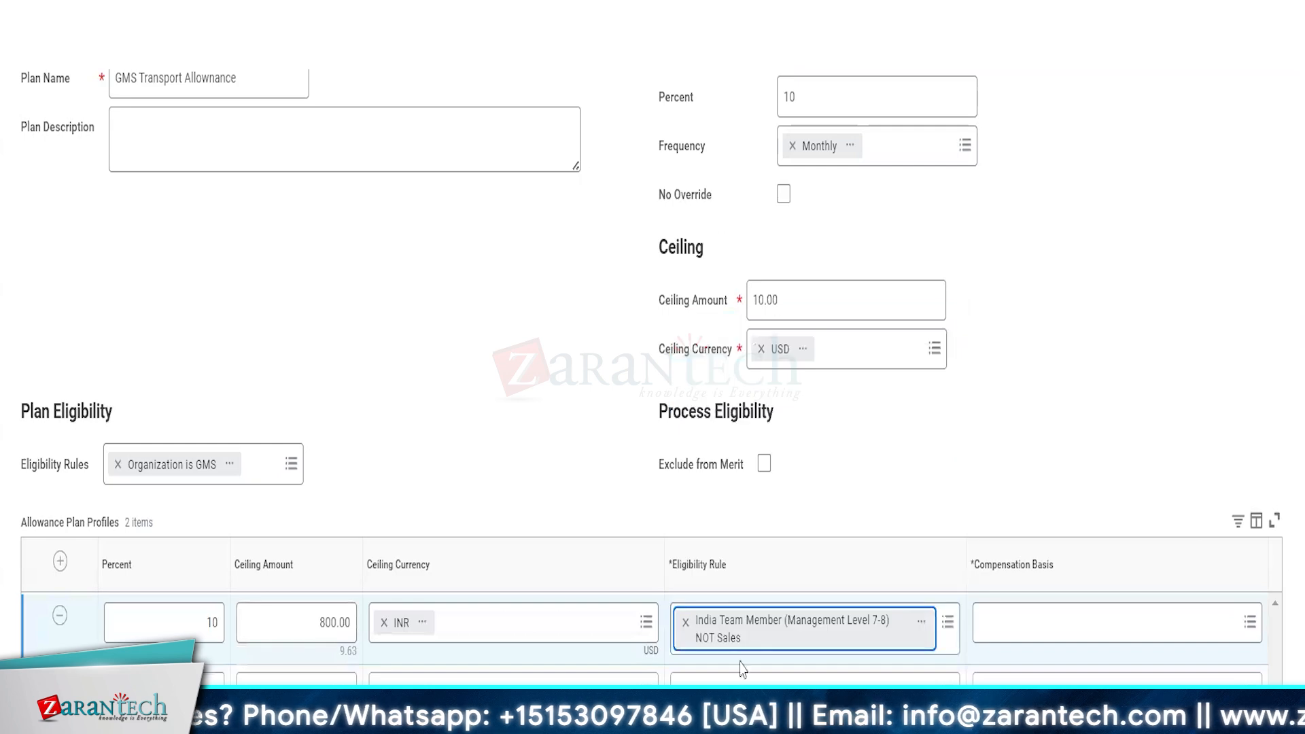
Step: Replace the INR allowance profile's eligibility rule with Country - India and assign Country - Canada to the second profile
click(682, 623)
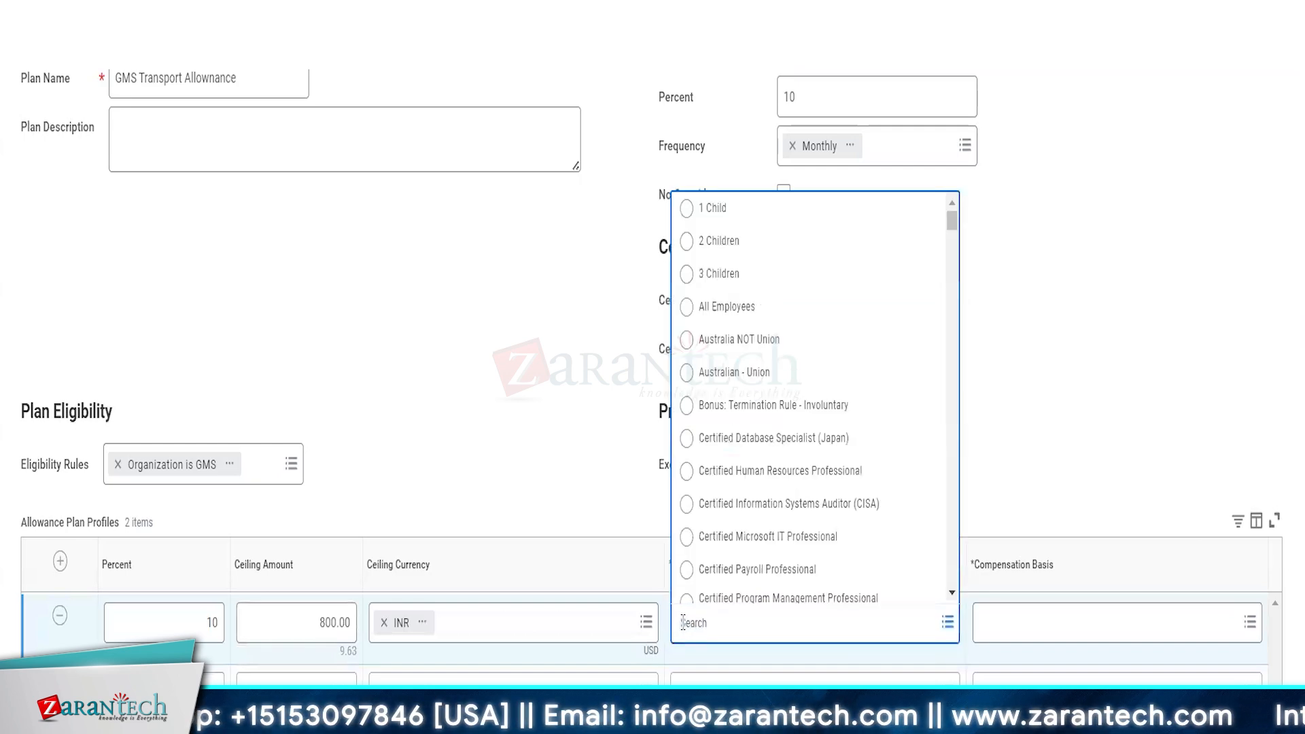
text(india)
key(Return)
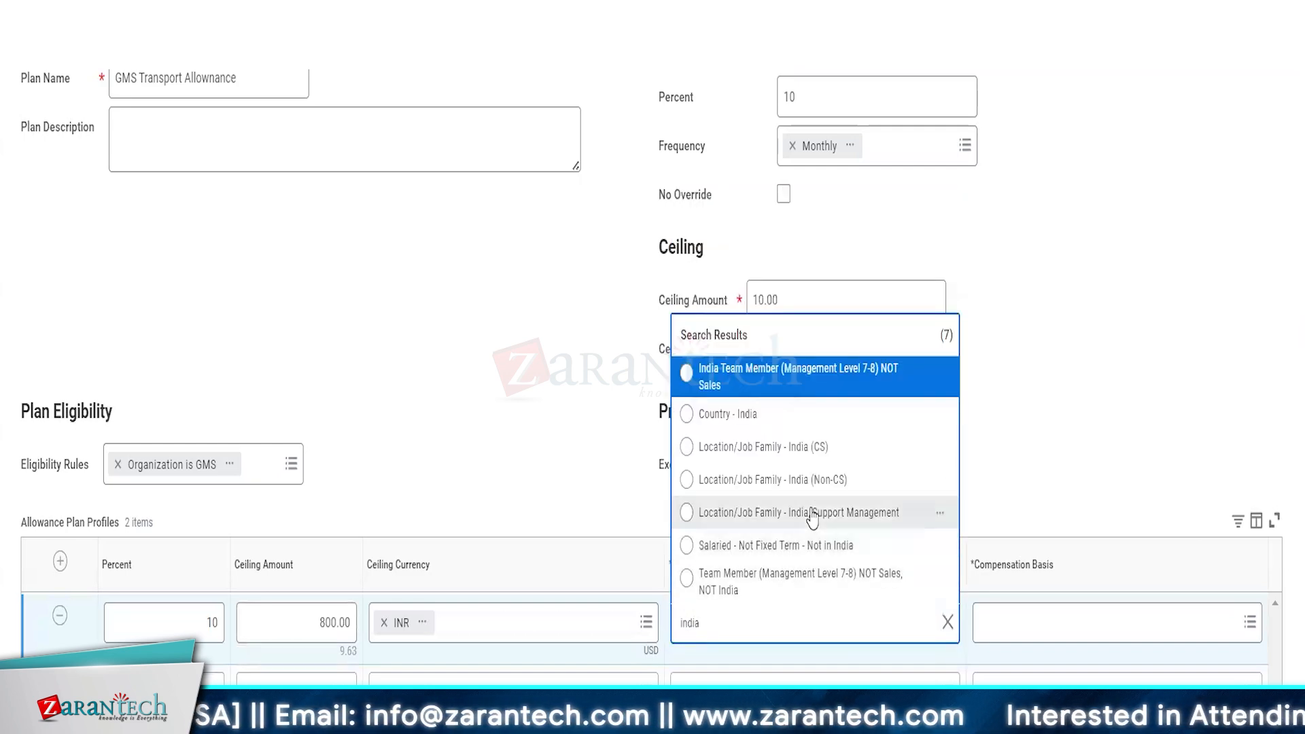
click(748, 423)
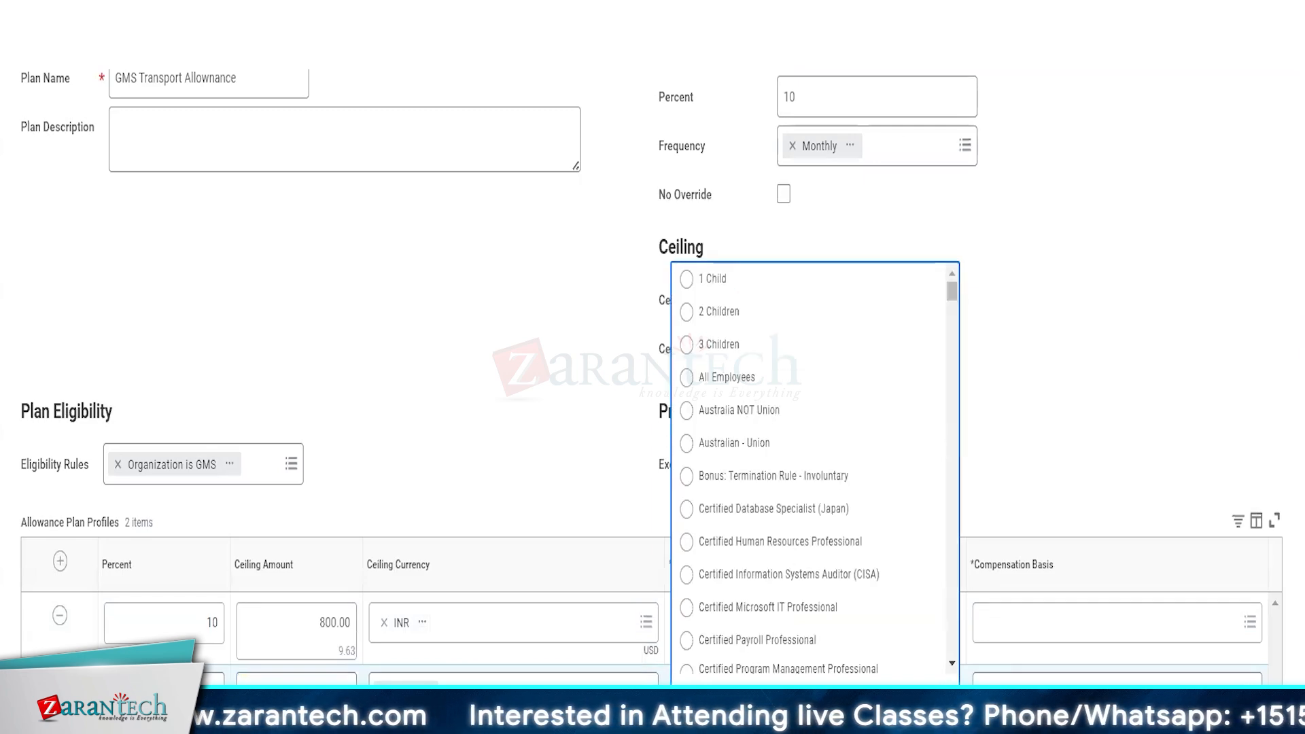
key(Return)
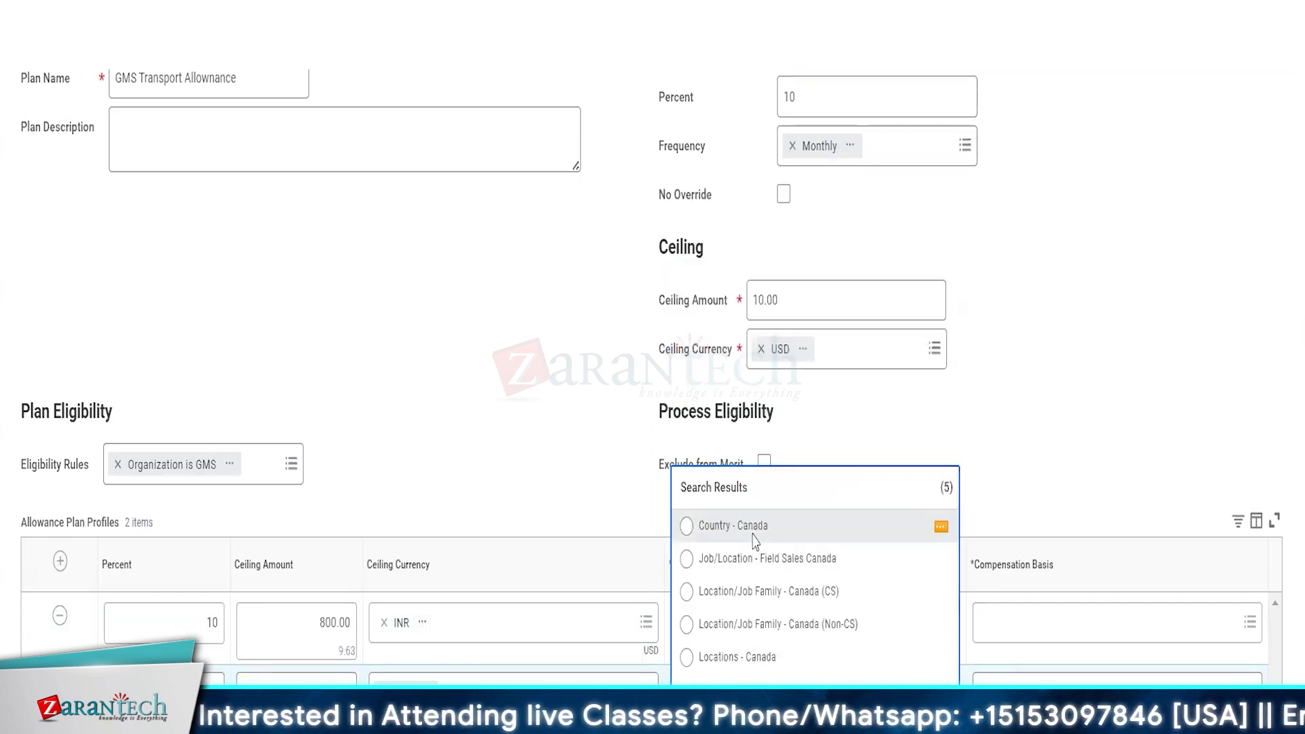
click(754, 535)
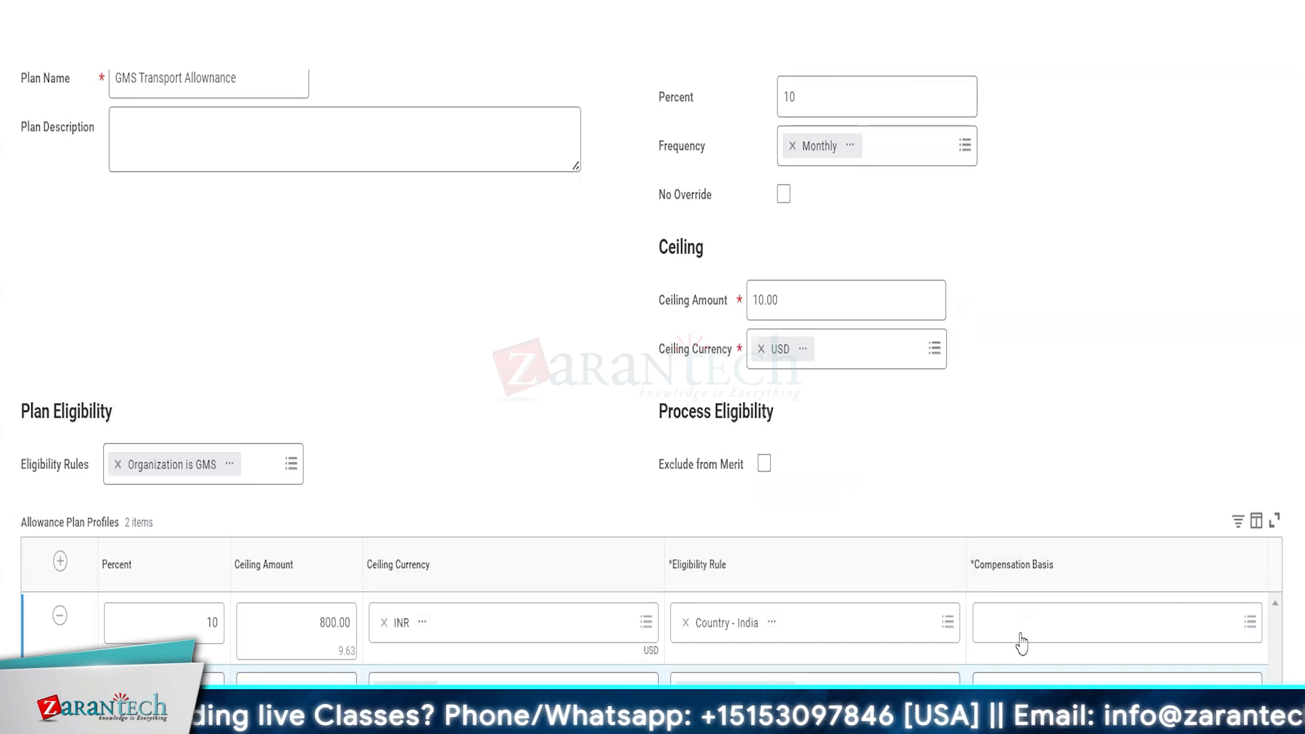
Step: Look up total base as the compensation basis for the INR allowance profile
click(1047, 633)
text(total b)
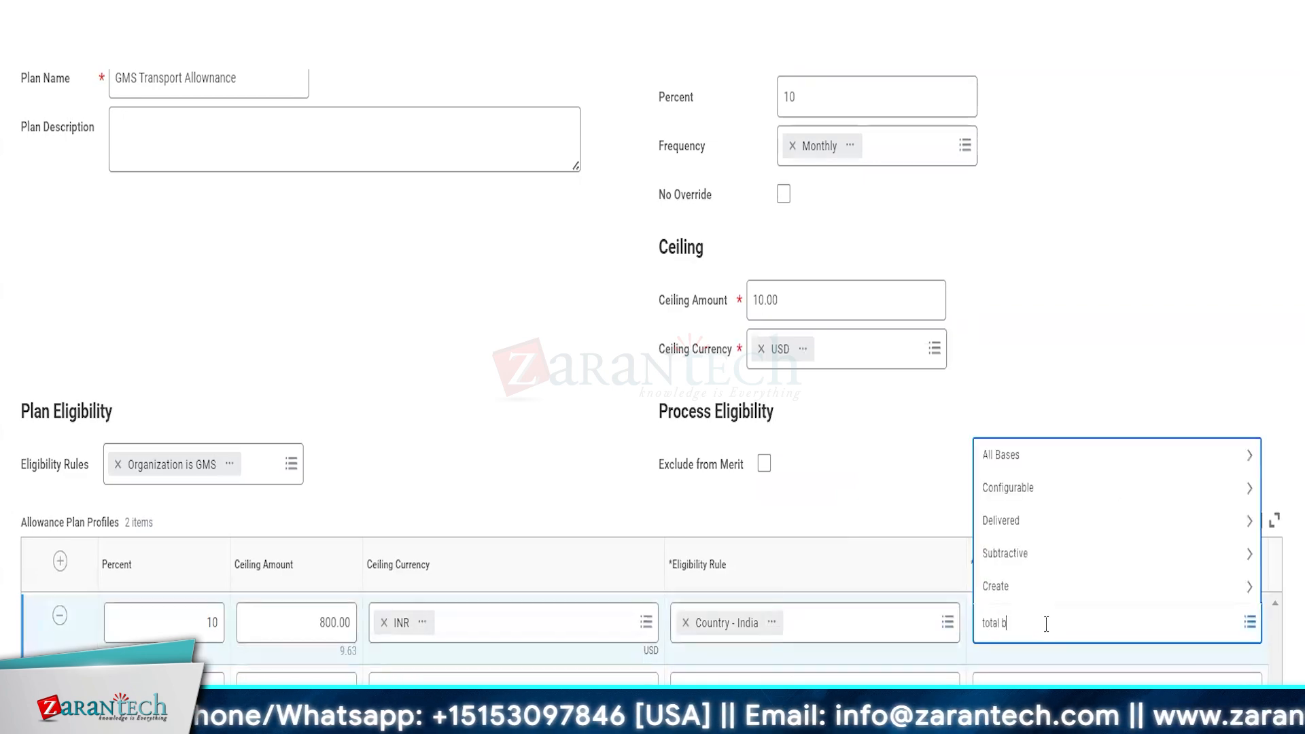
text(ase)
key(Return)
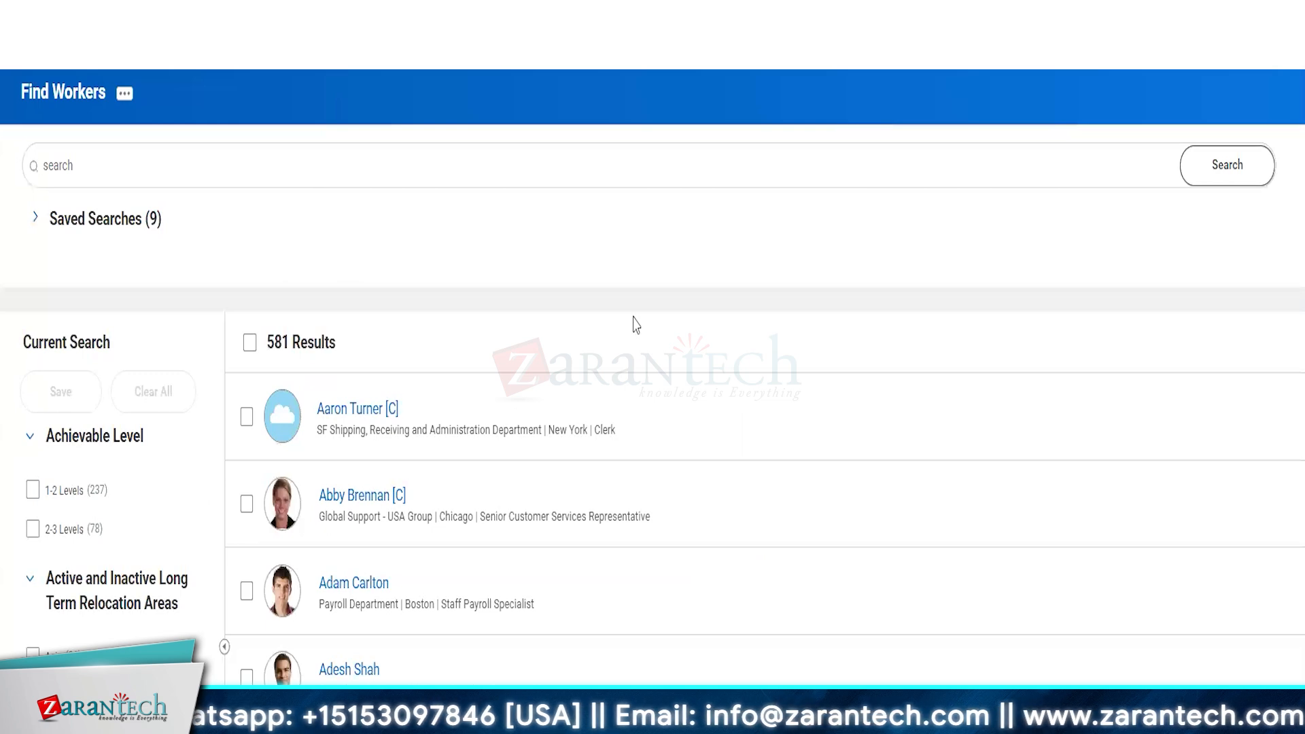
Step: Filter the Find Workers results by location address country United States of America
scroll(636, 325, down, 4)
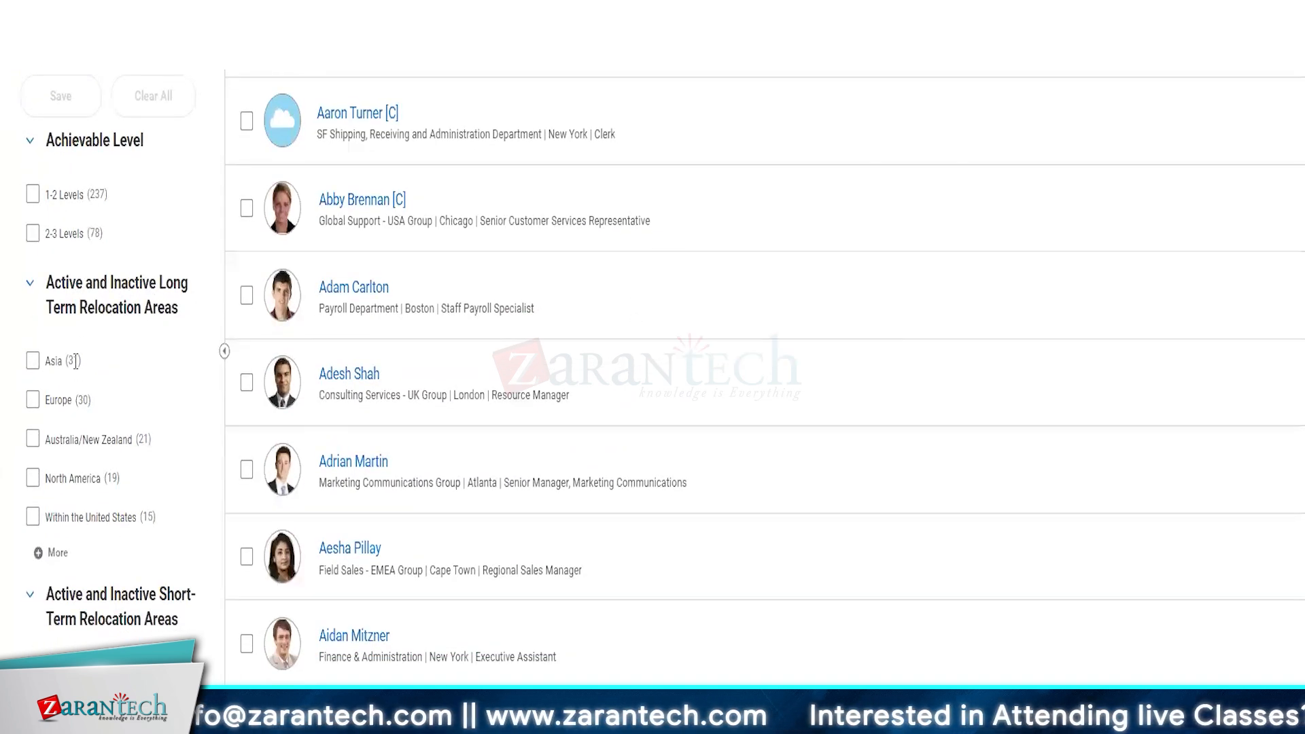
scroll(76, 370, down, 2)
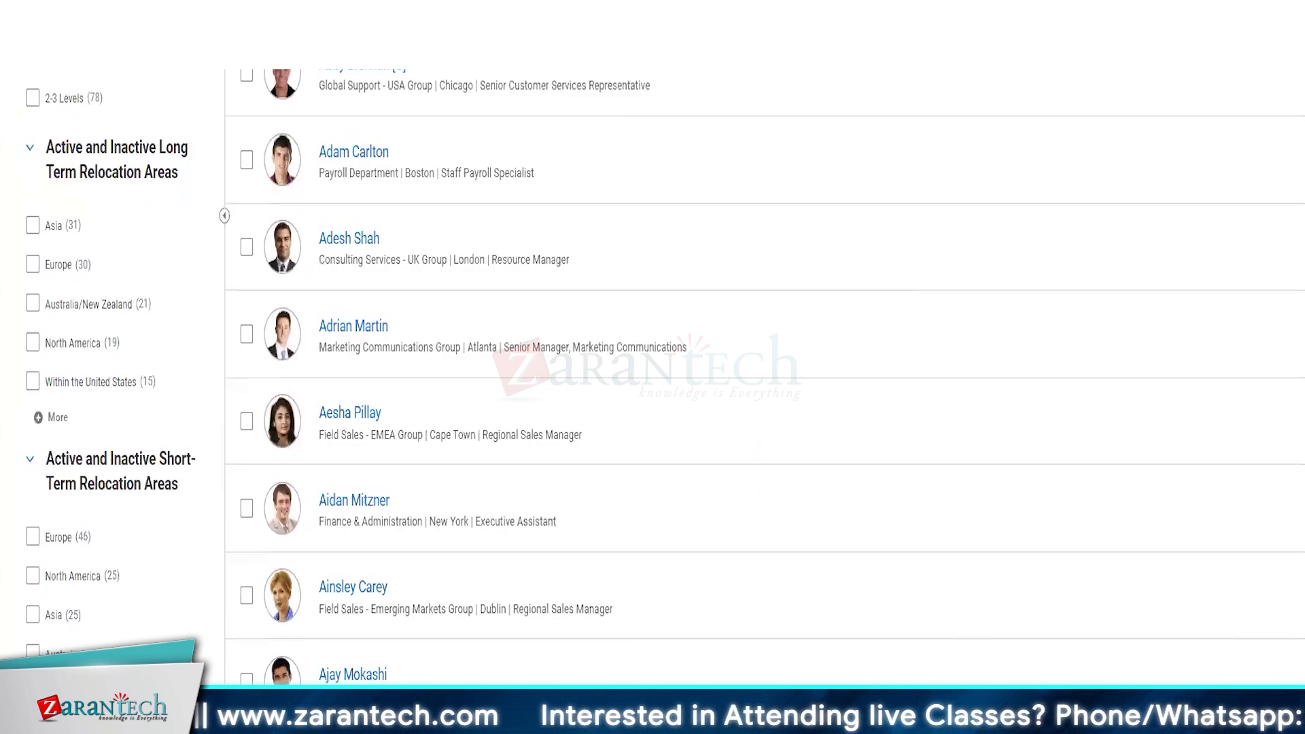
scroll(141, 625, down, 10)
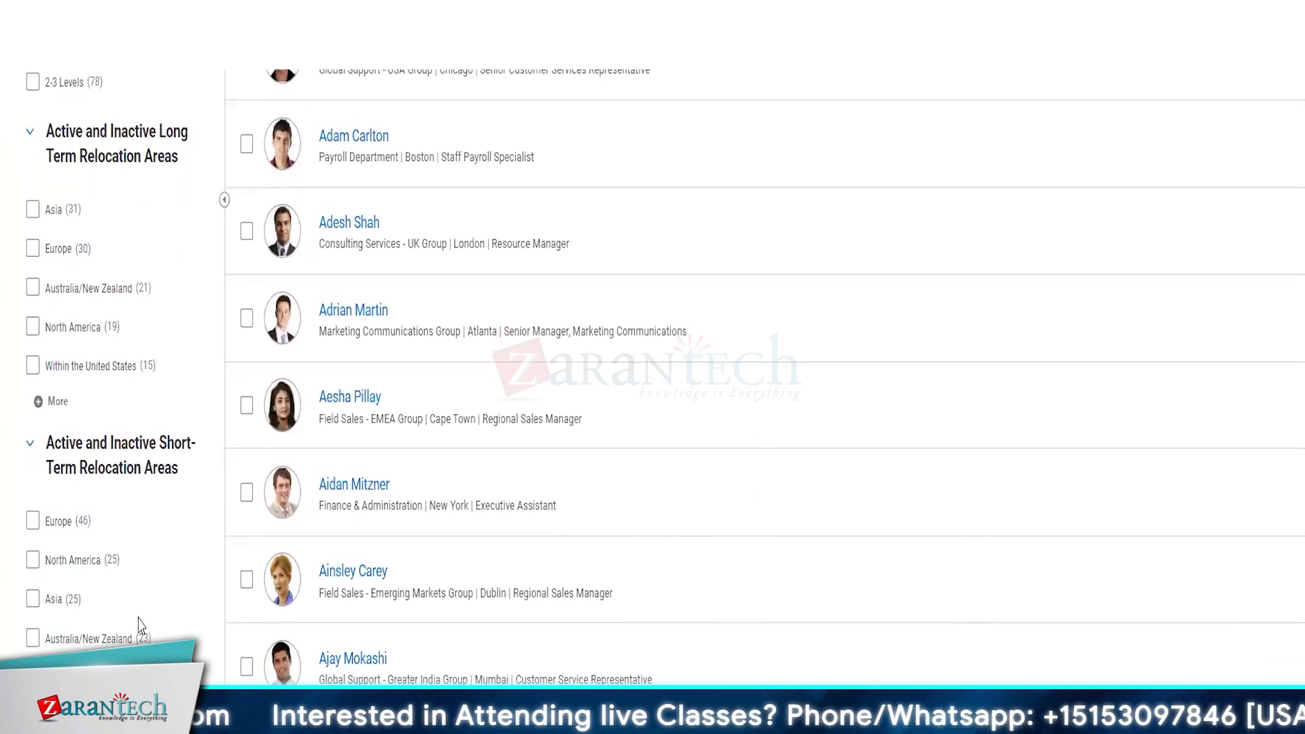
scroll(765, 378, down, 4)
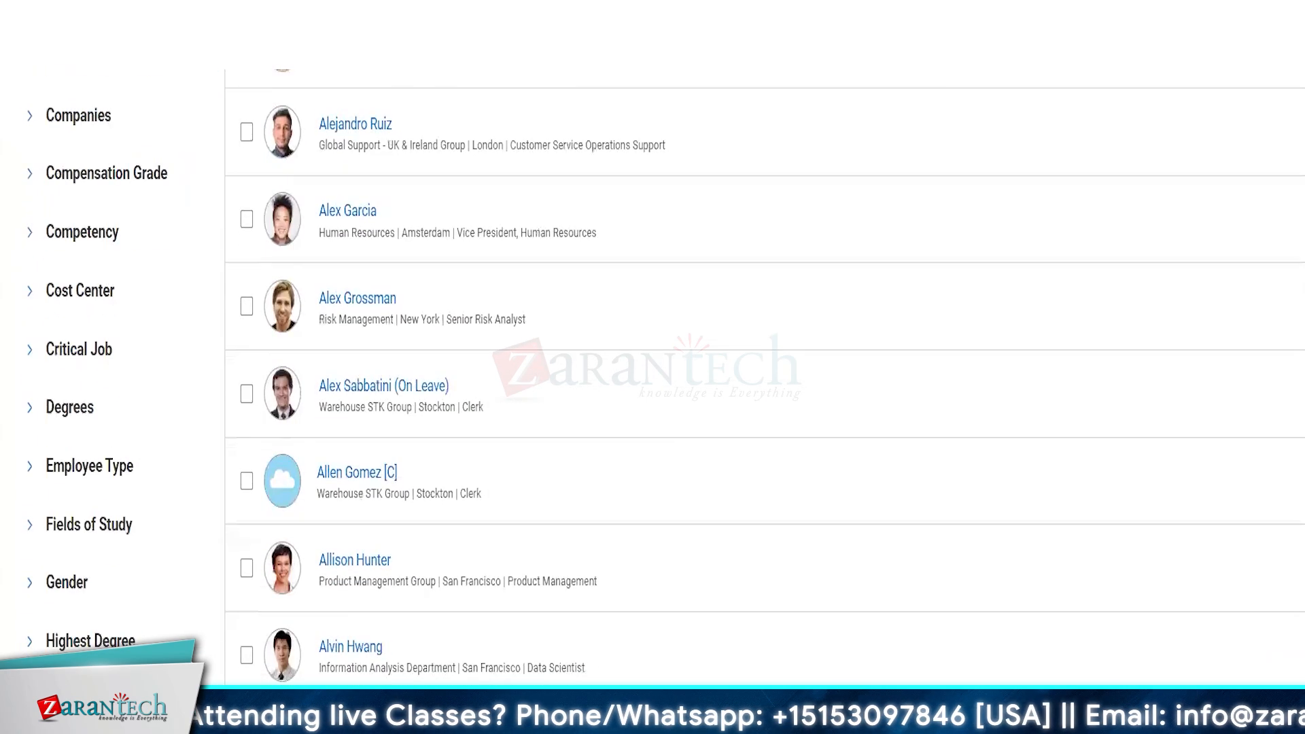
scroll(163, 598, down, 4)
scroll(191, 619, down, 1)
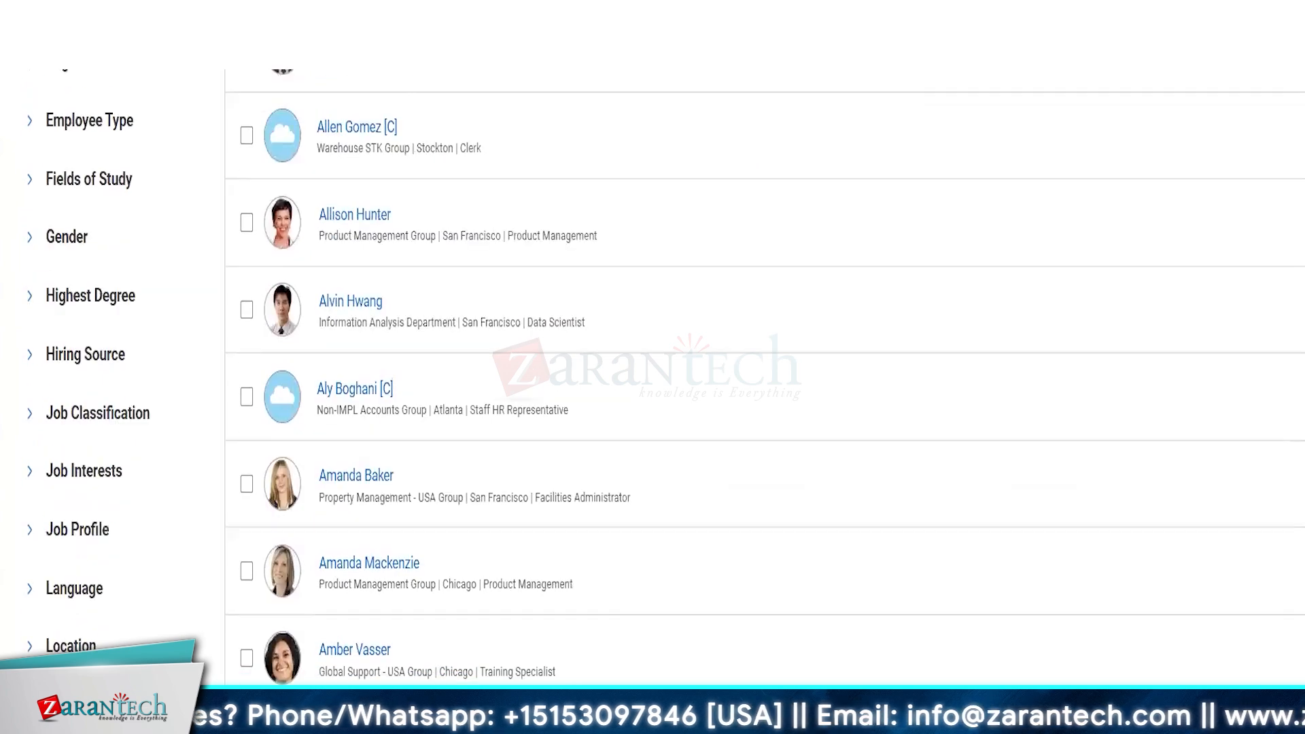
scroll(82, 475, down, 5)
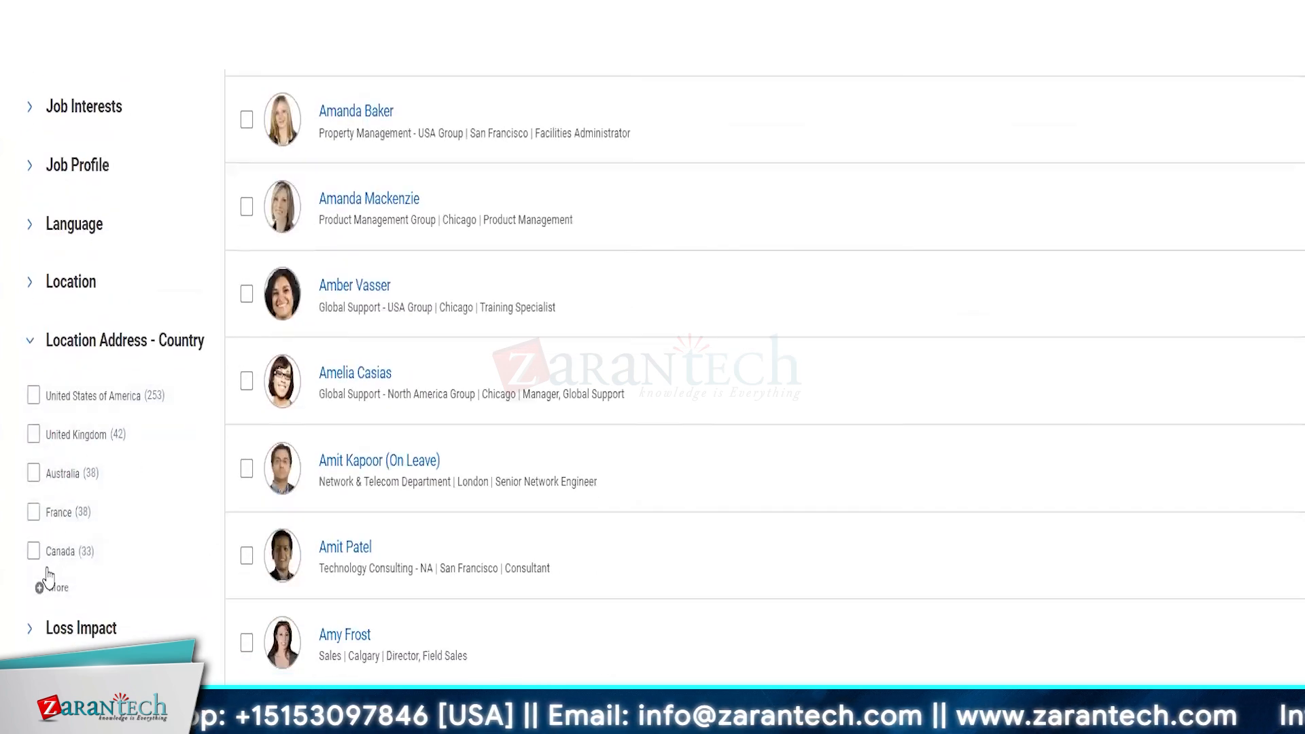
click(34, 394)
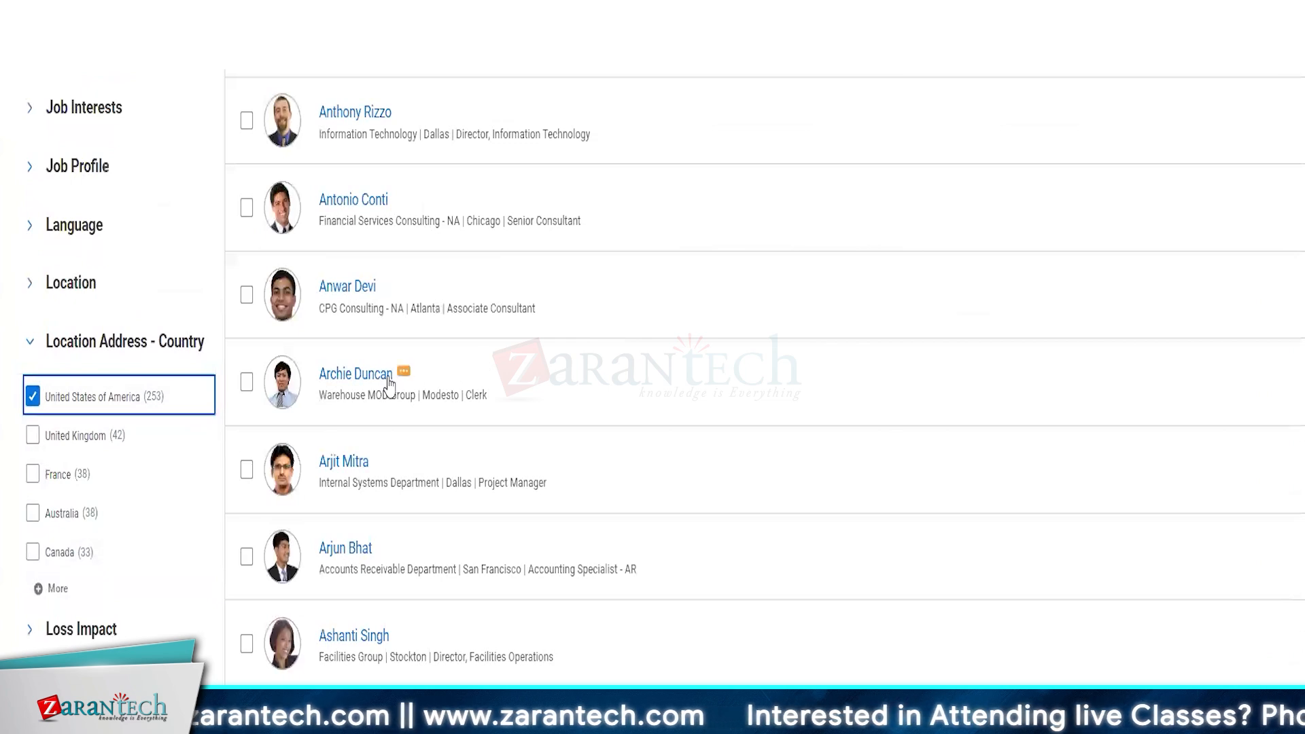
Step: Open the profile of the Warehouse MOD Group clerk in Modesto and check the FTE in the summary's job details
right_click(366, 381)
click(402, 394)
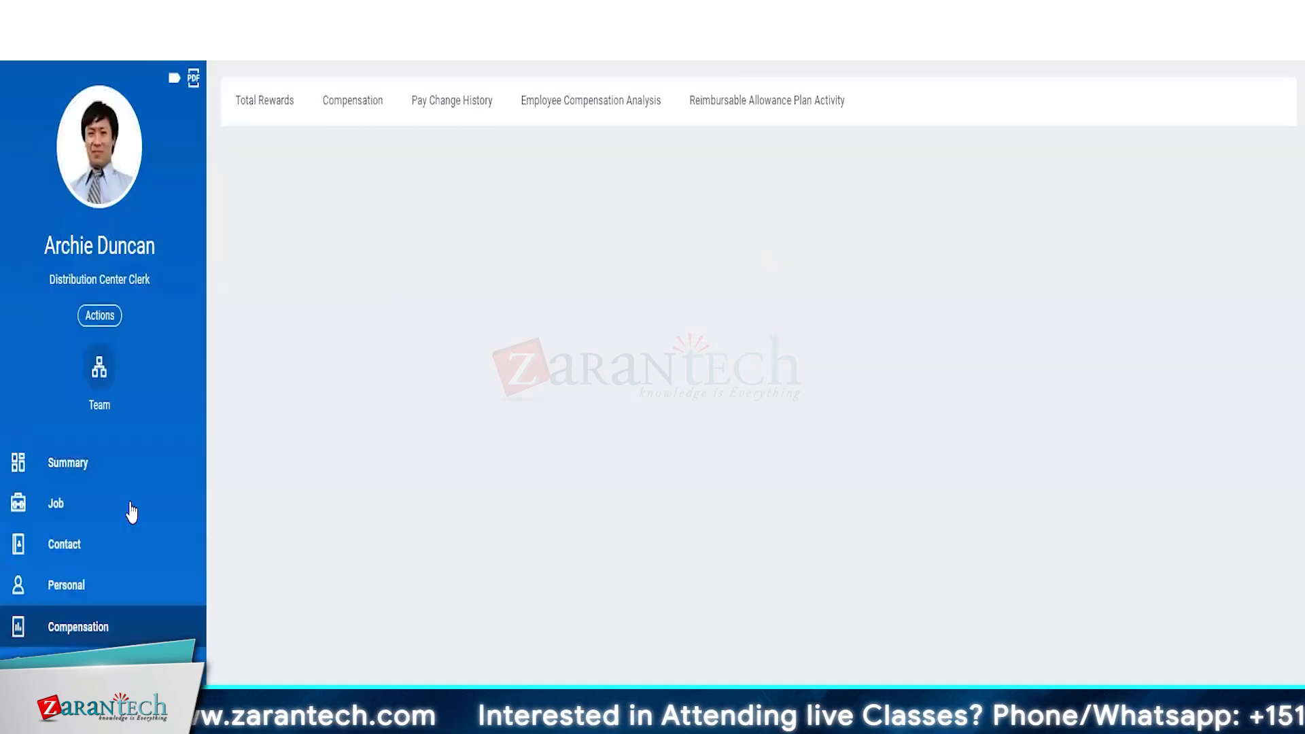
click(79, 469)
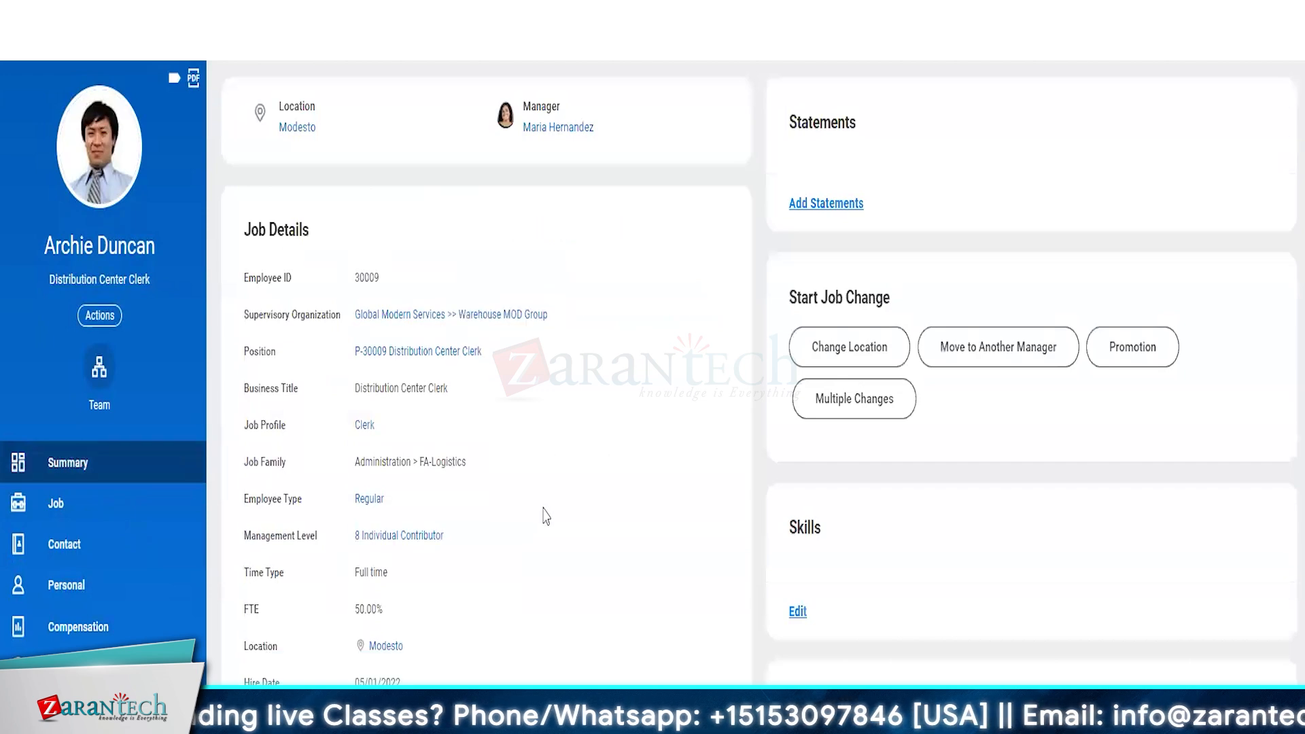
scroll(363, 420, down, 3)
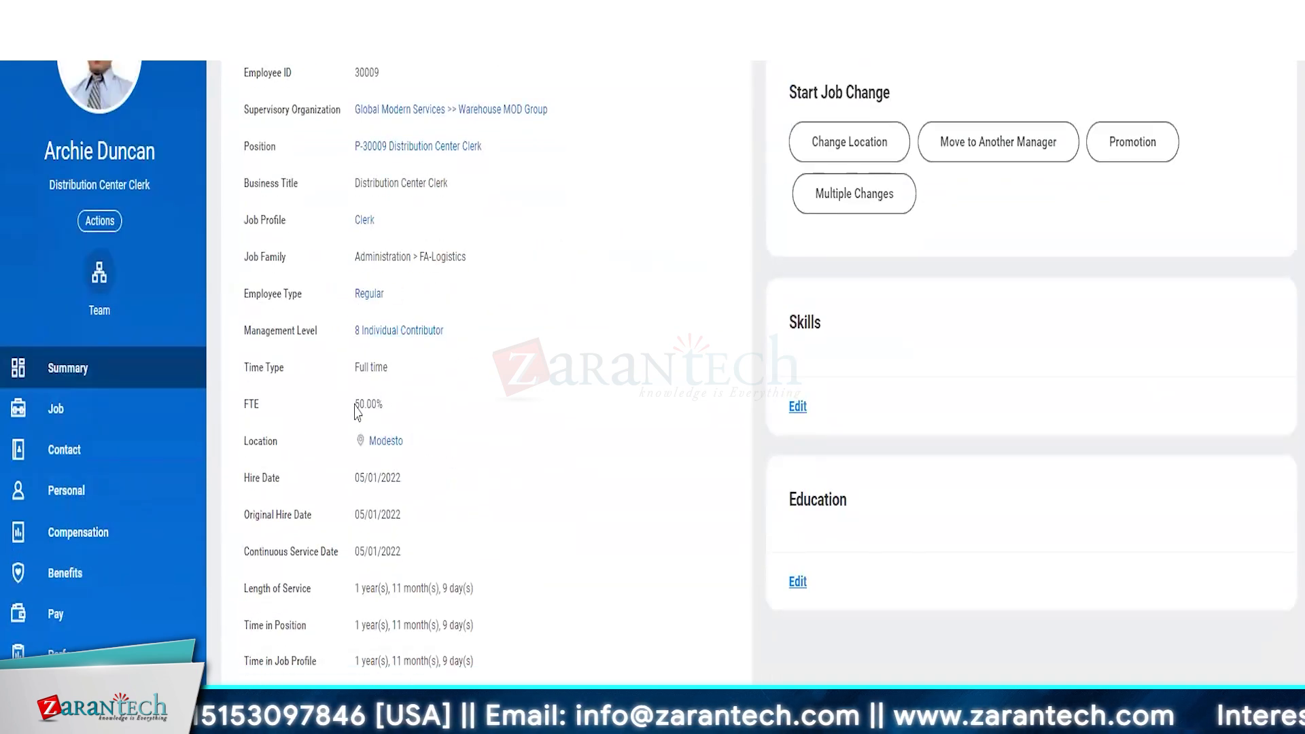
triple_click(382, 406)
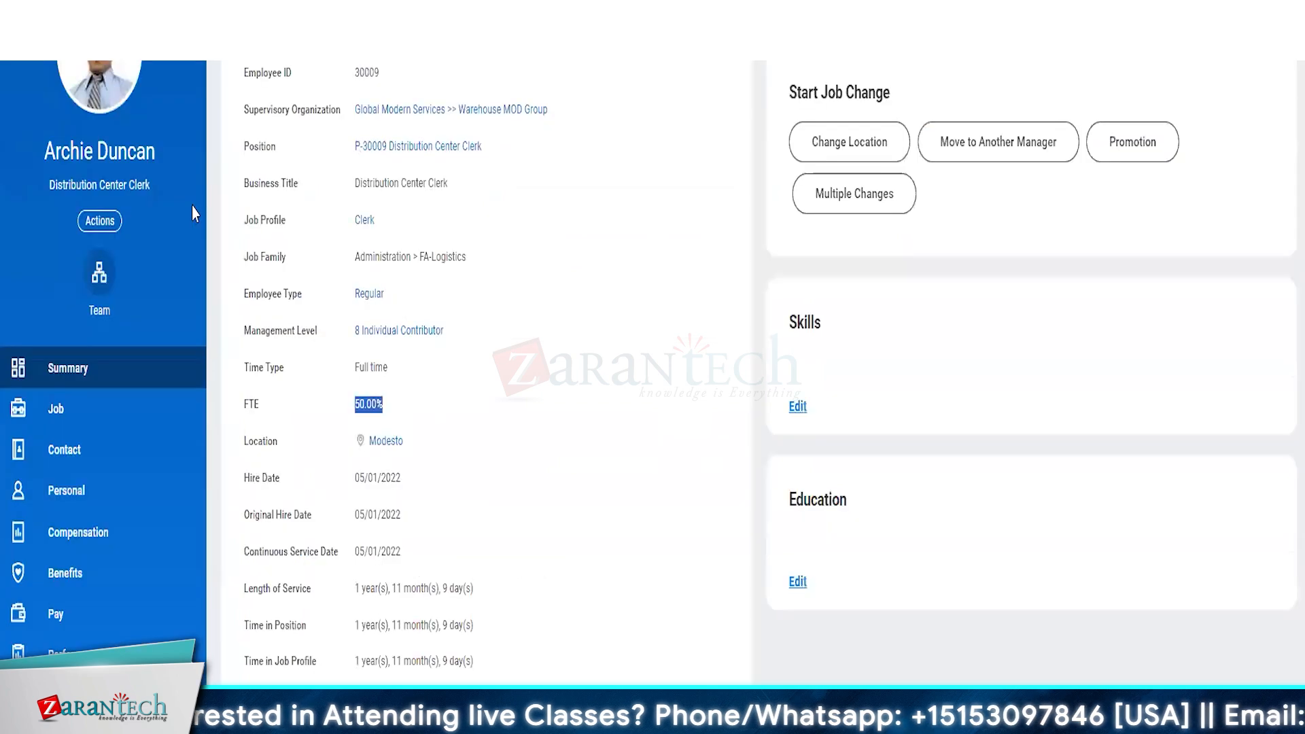
Step: Start a Request Compensation Change for this worker with the effective date 04/11/2024
click(100, 233)
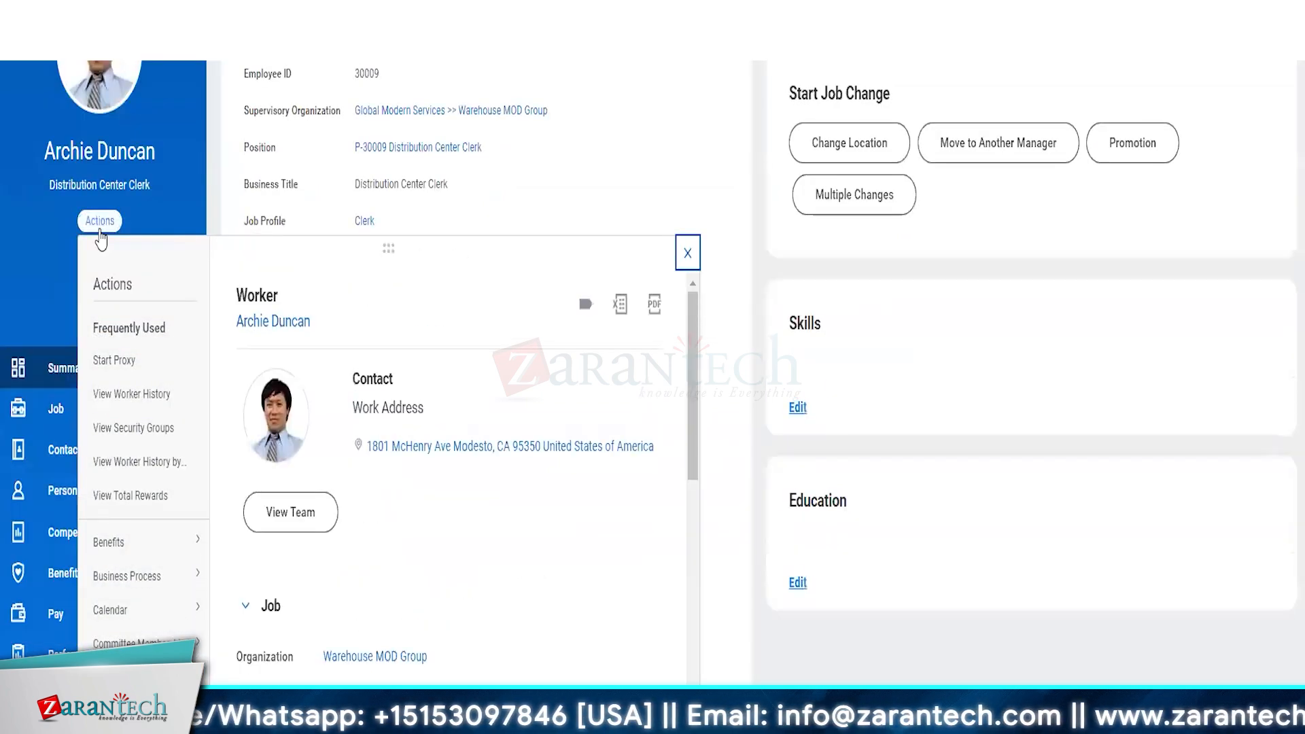
mouse_move(185, 677)
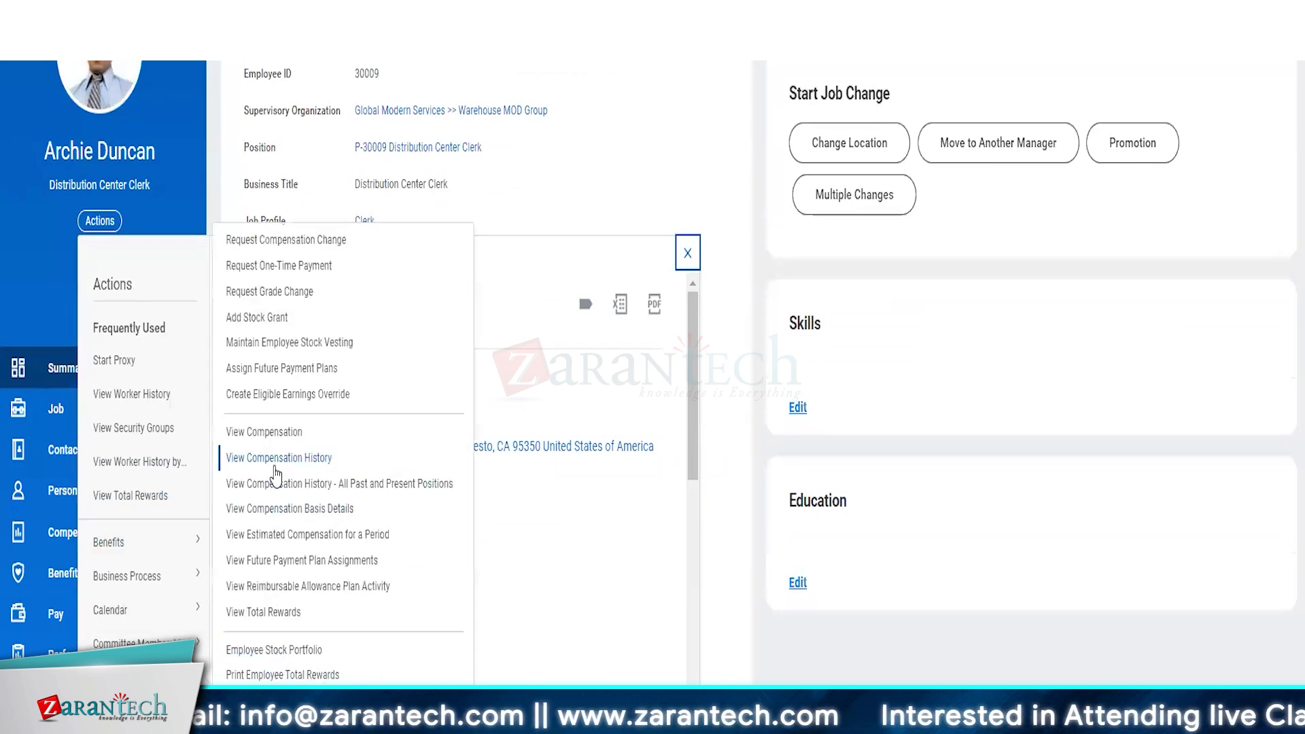
click(290, 250)
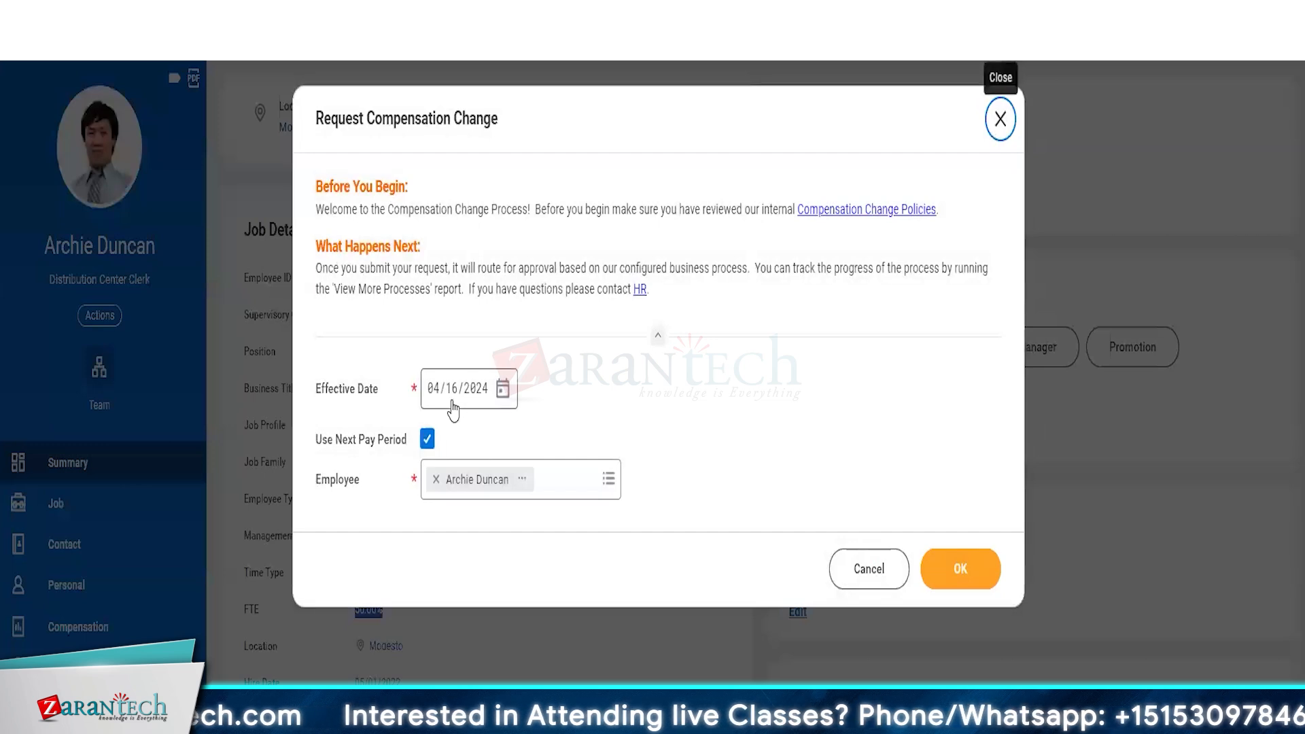
click(504, 395)
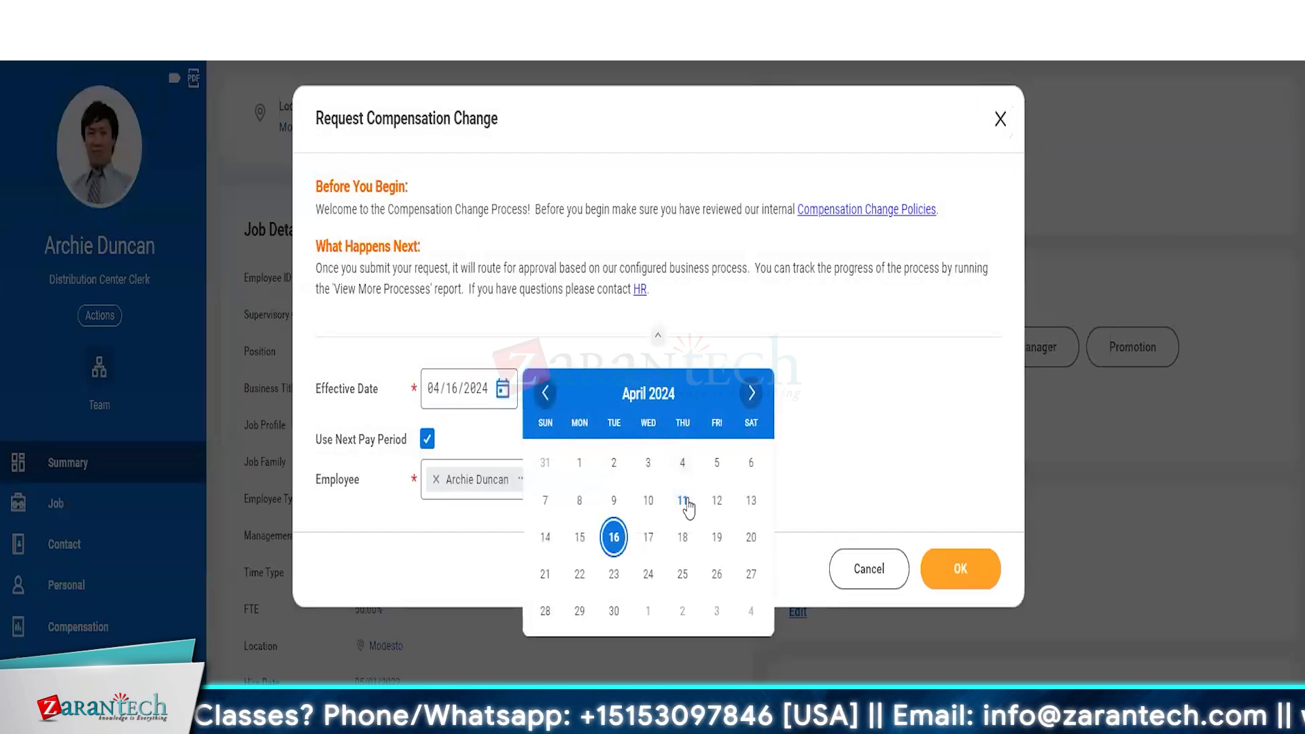
click(683, 500)
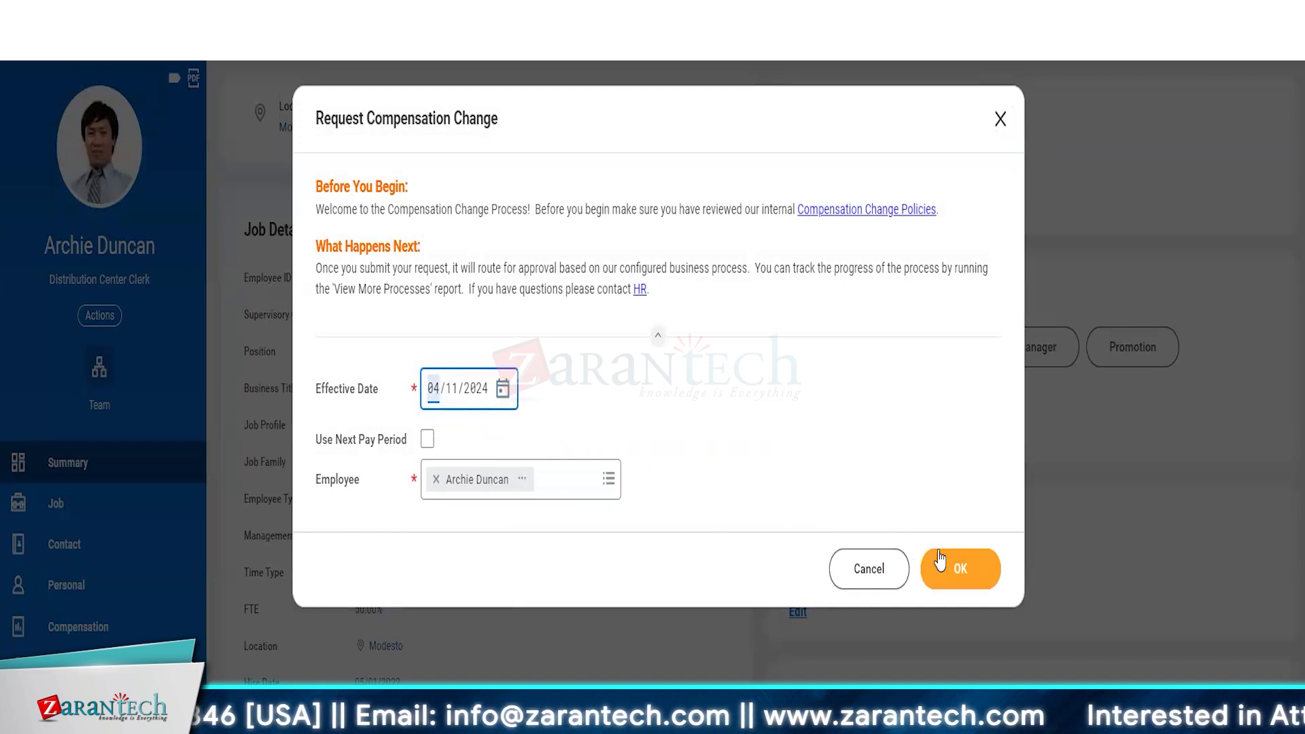
click(958, 569)
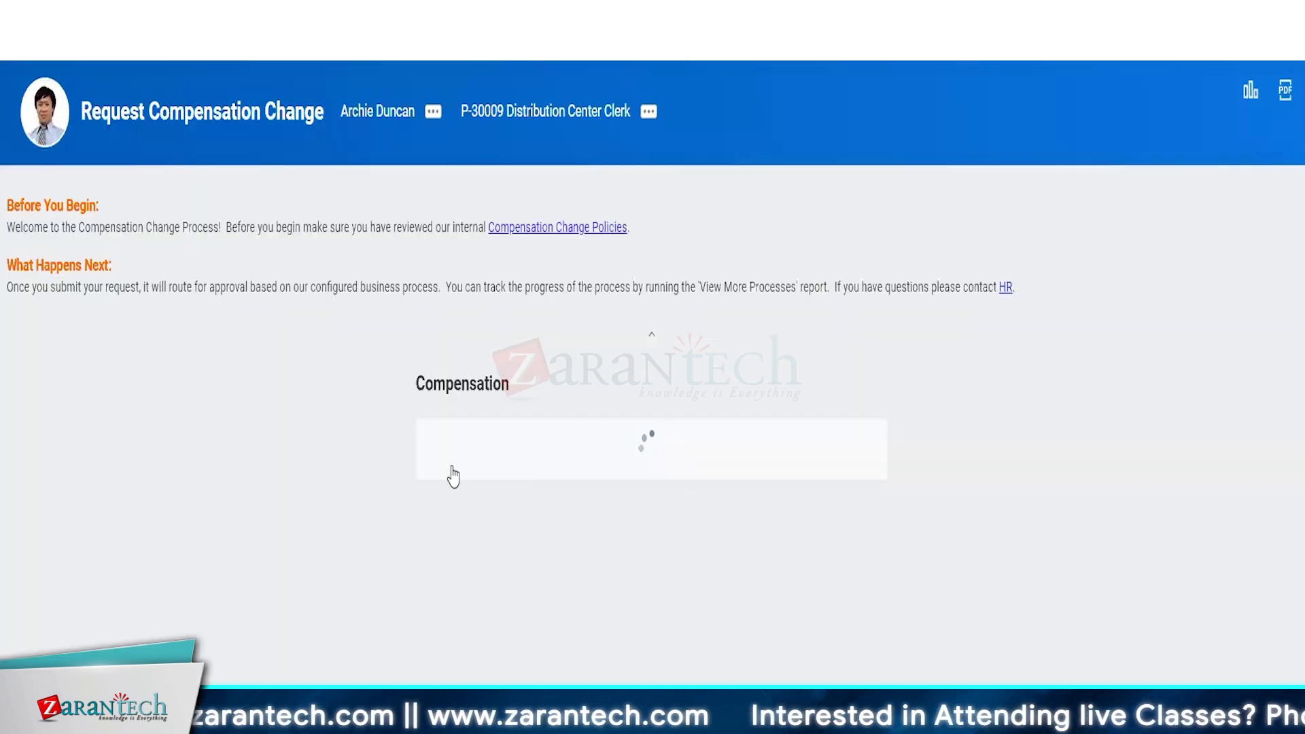
Step: Choose the compensation change reason from the Request Compensation Change > Adjustment category
scroll(554, 495, down, 3)
click(518, 483)
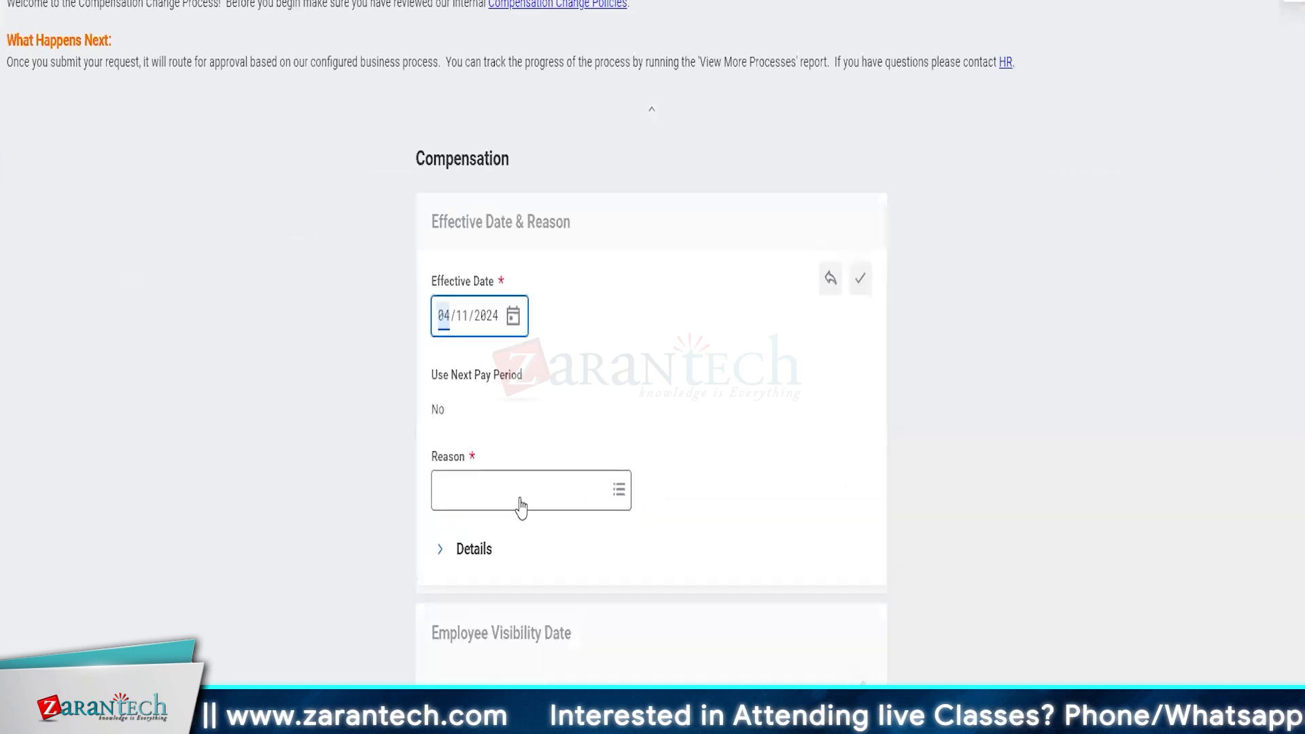
click(520, 491)
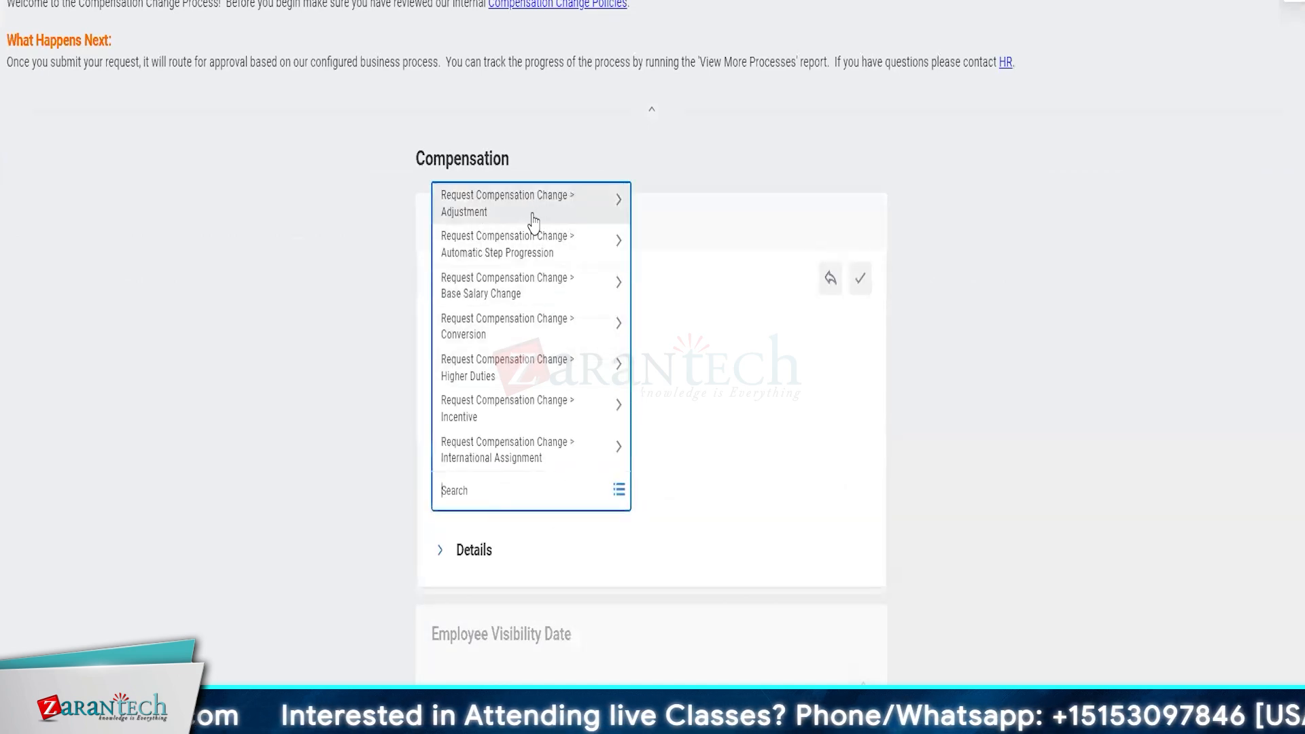
click(495, 204)
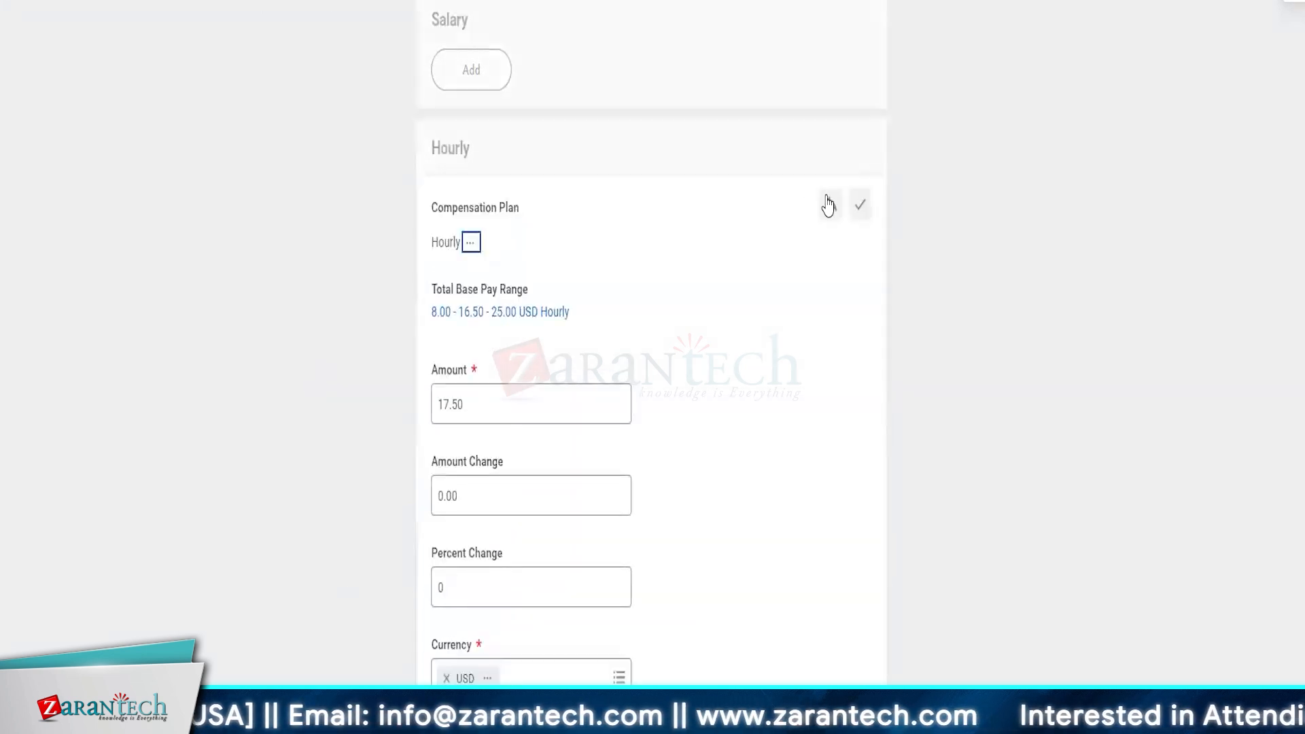
Step: Add an hourly compensation assignment and choose the GMS Hourly plan by compensation rule
click(471, 426)
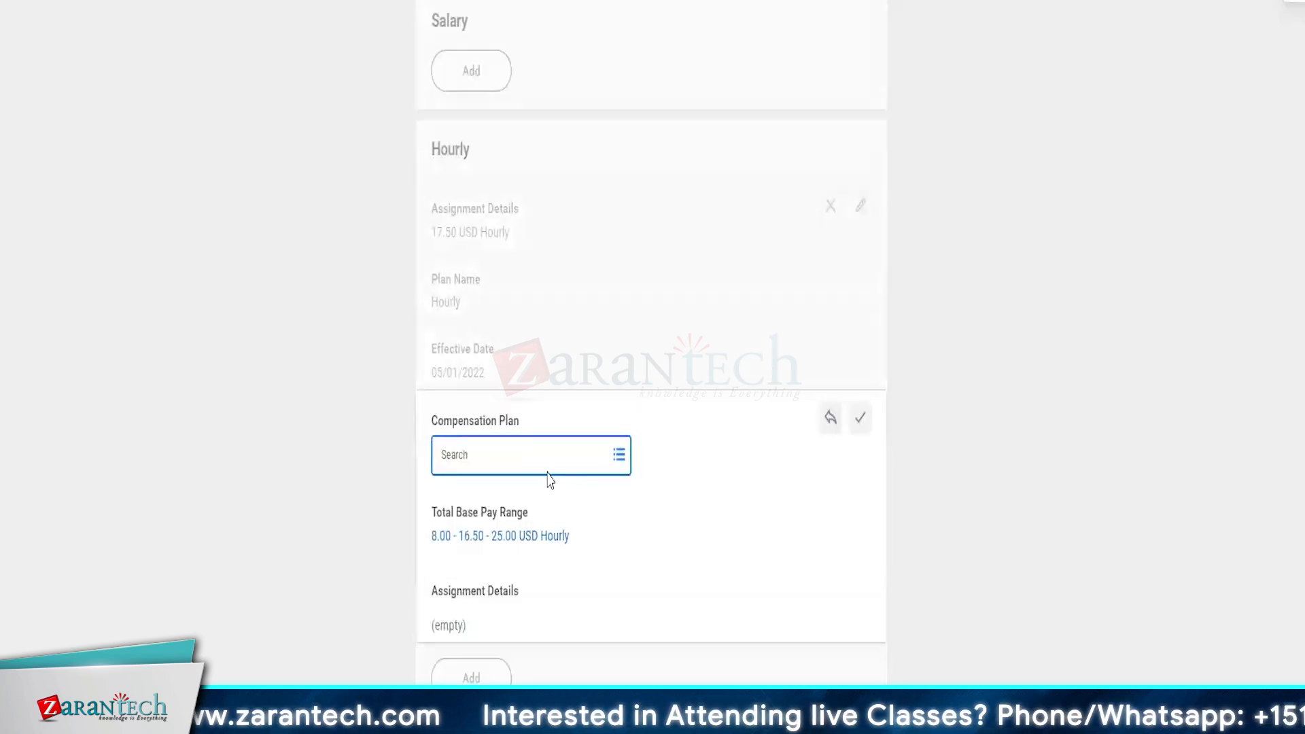
click(549, 465)
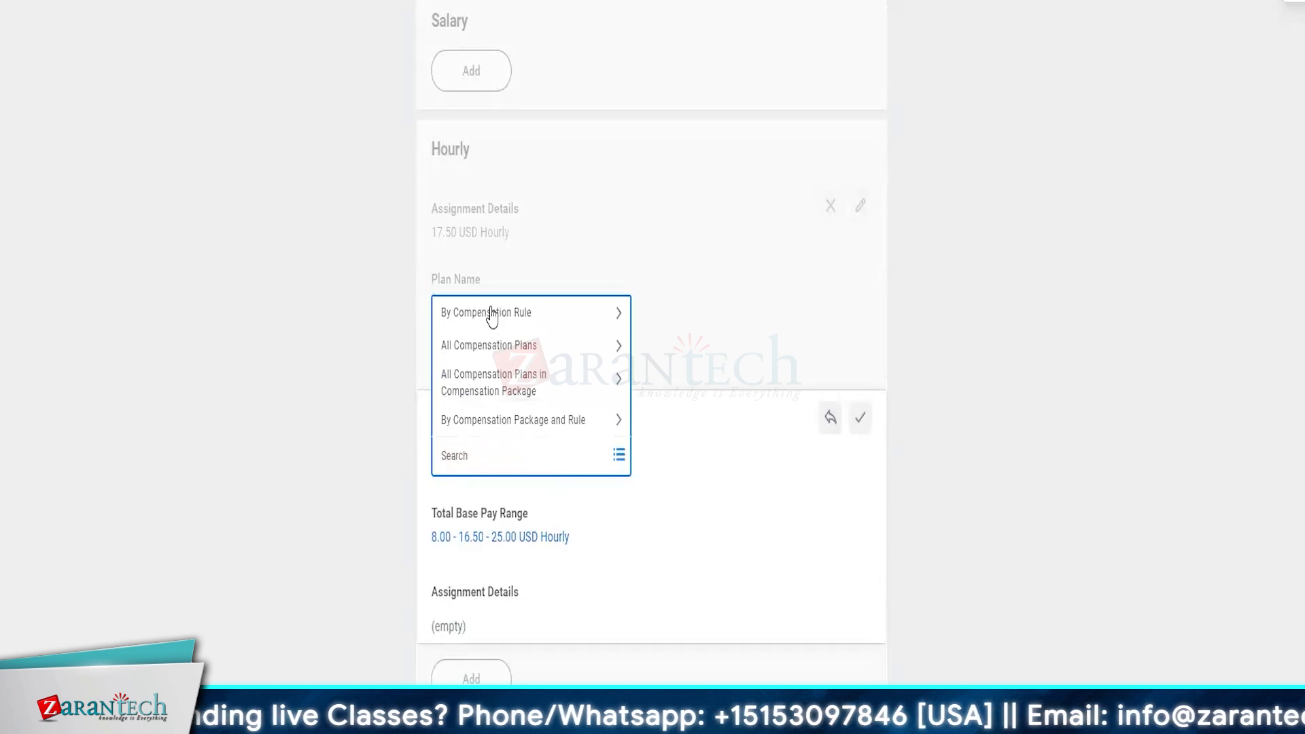
click(511, 319)
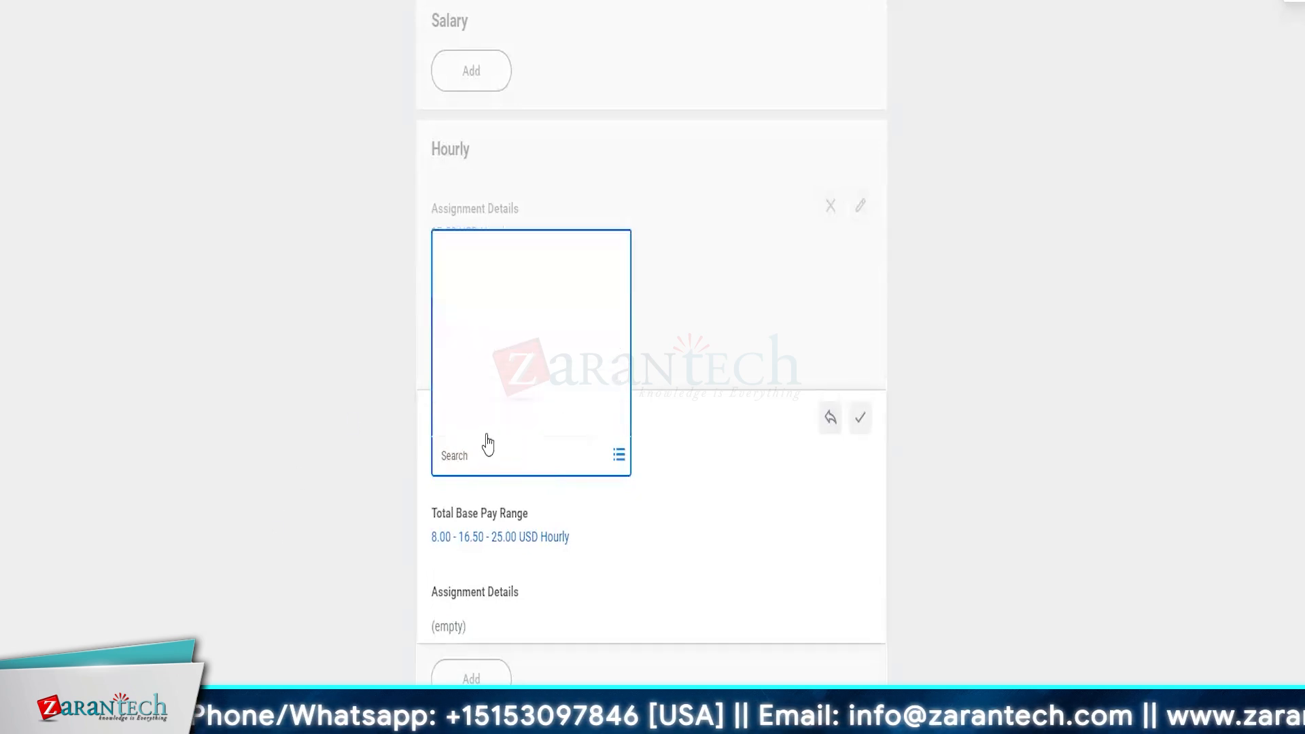
click(450, 419)
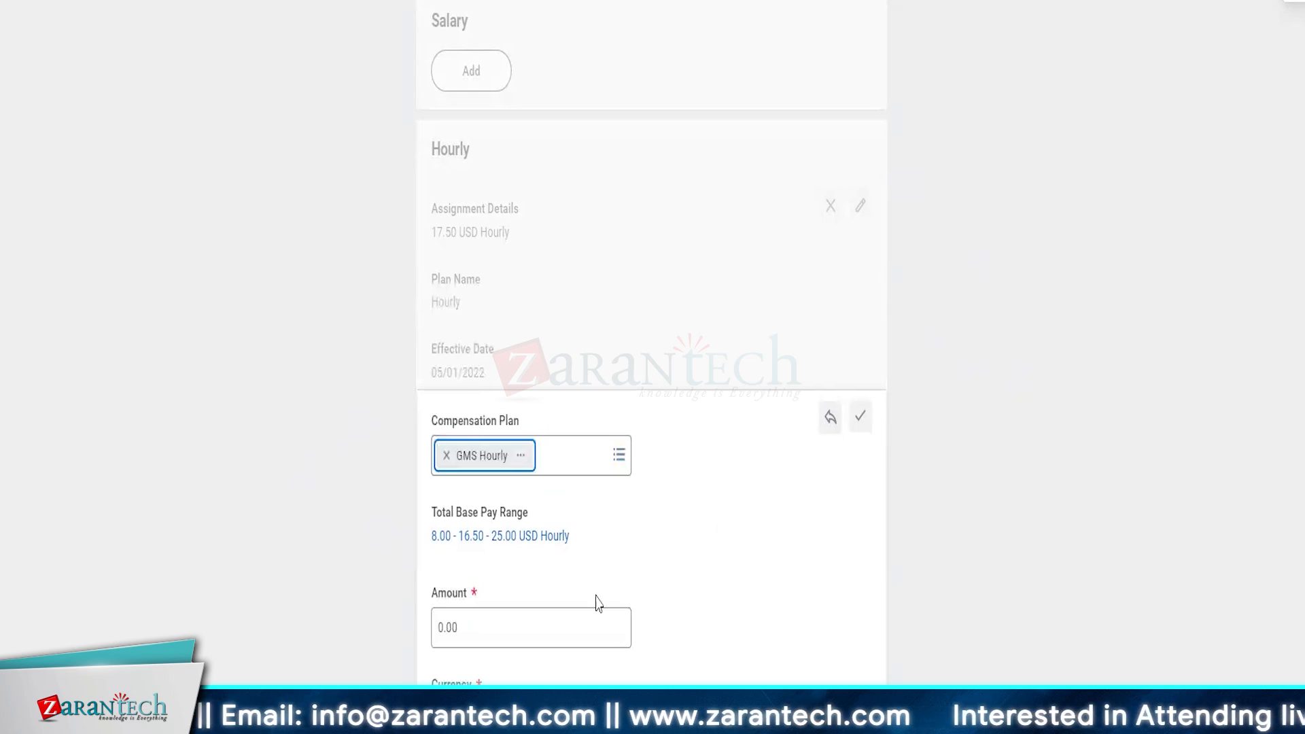
Step: Set the GMS Hourly plan's amount to 20 and review its currency and frequency
click(487, 638)
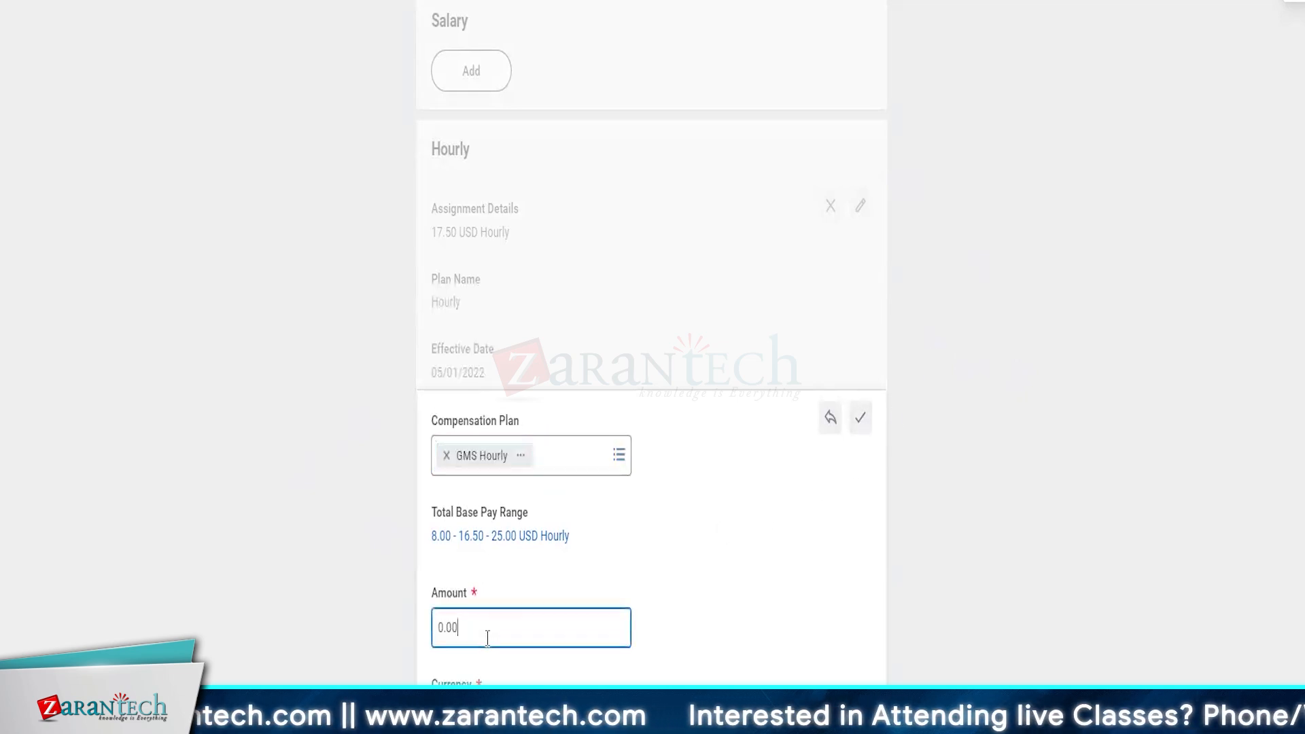
text(15)
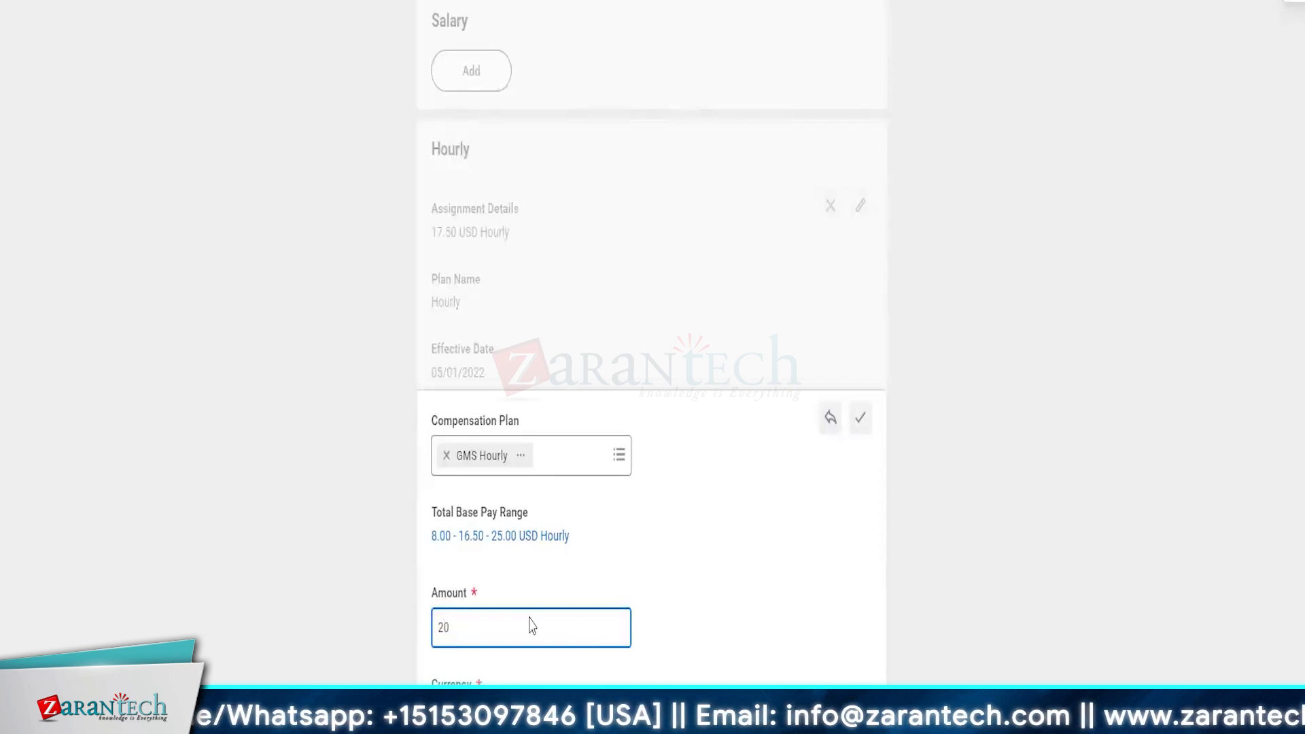
scroll(528, 620, down, 2)
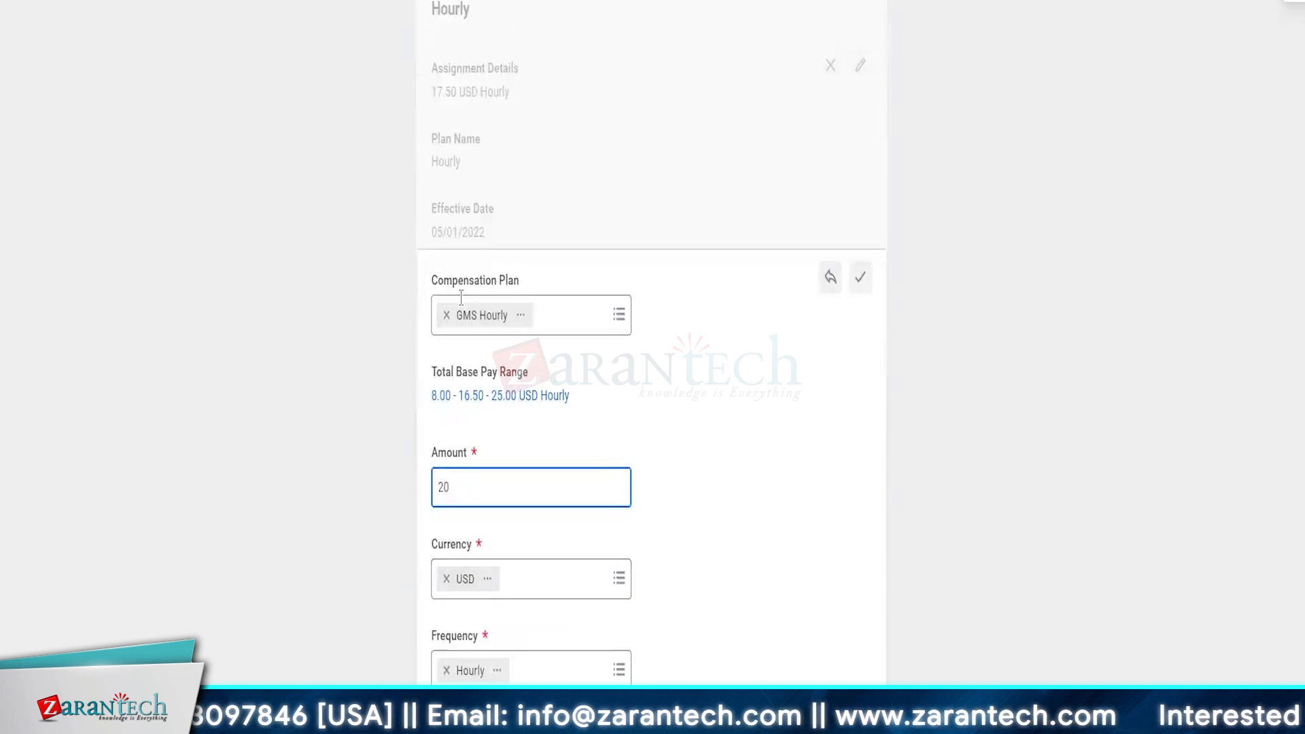
scroll(501, 388, down, 3)
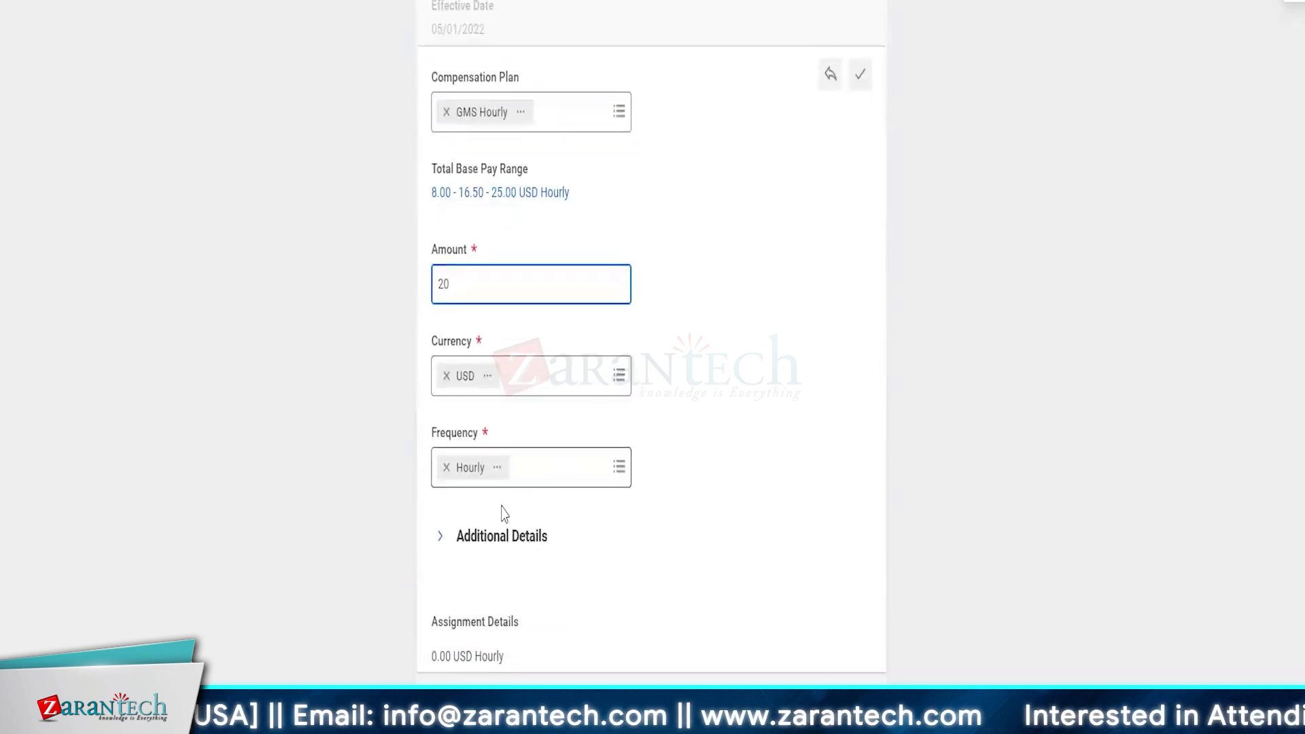
Step: Save the GMS Hourly assignment and remove the worker's earlier Hourly and Merit - Hourly plan assignments
click(860, 74)
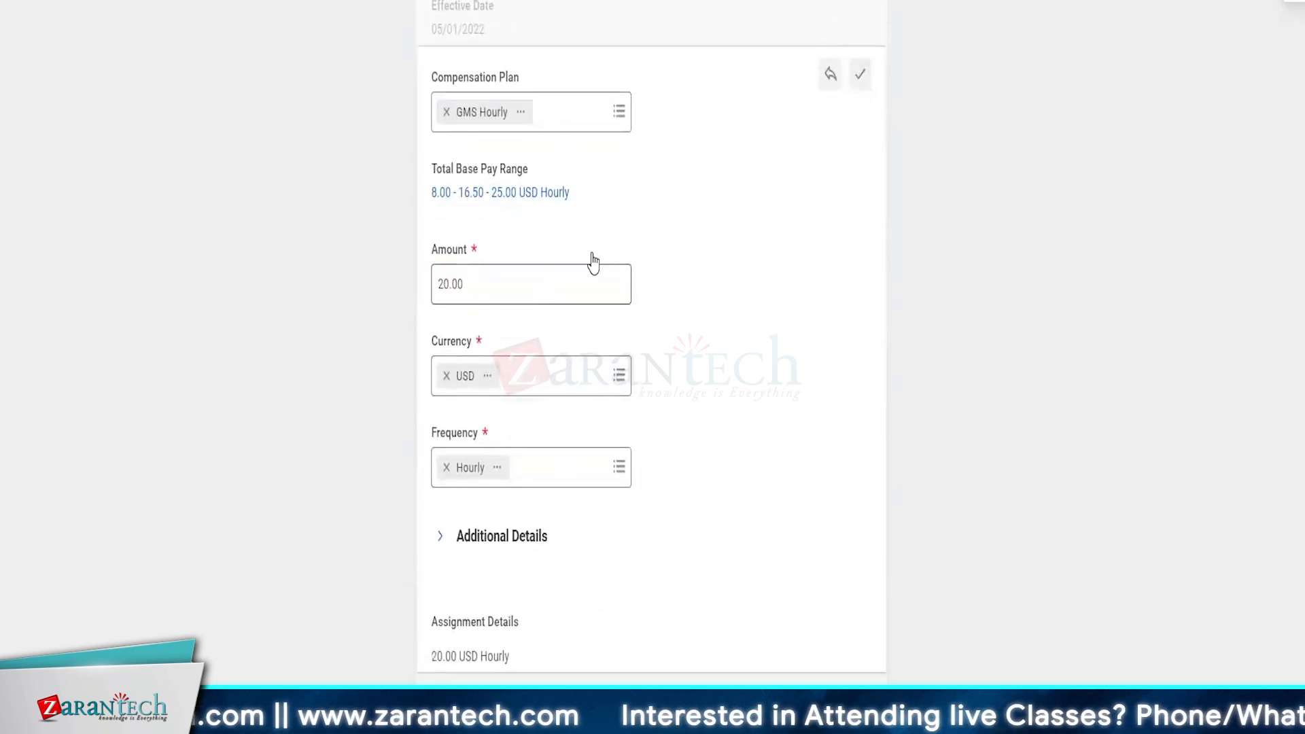
scroll(831, 285, up, 3)
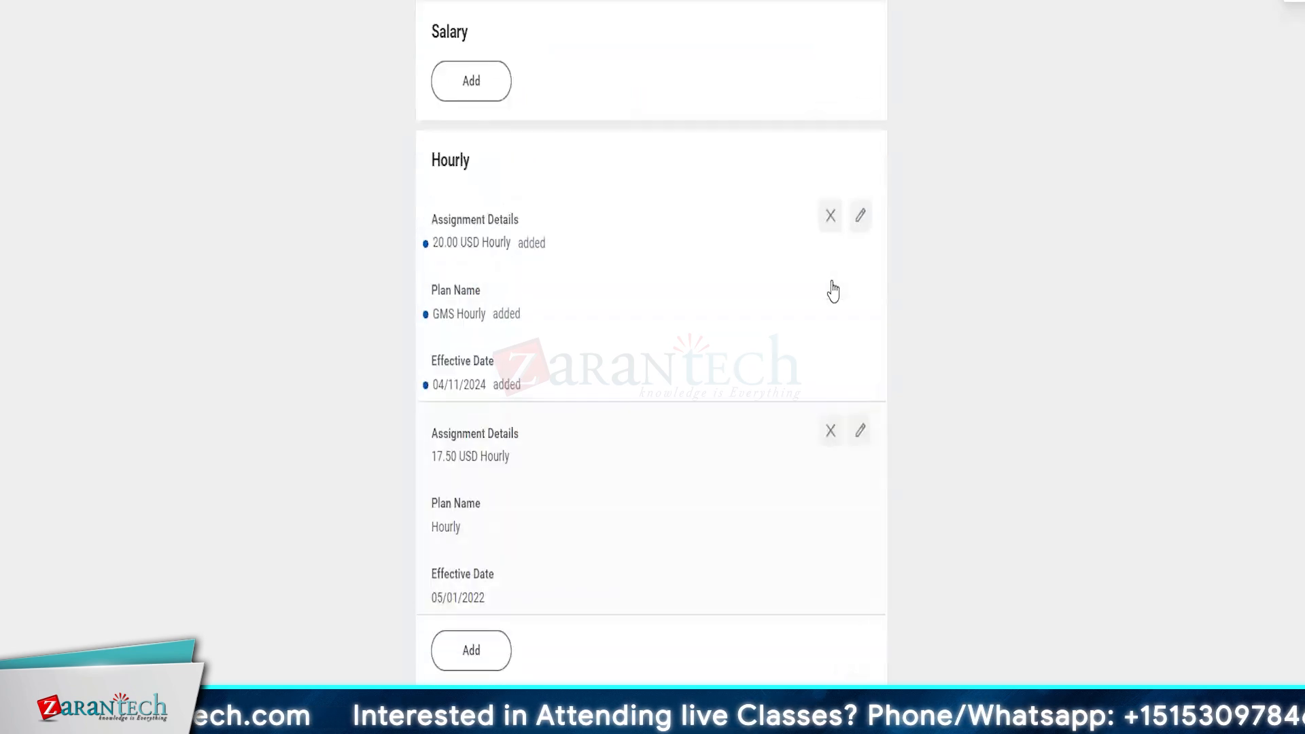
scroll(832, 275, down, 2)
scroll(725, 224, down, 9)
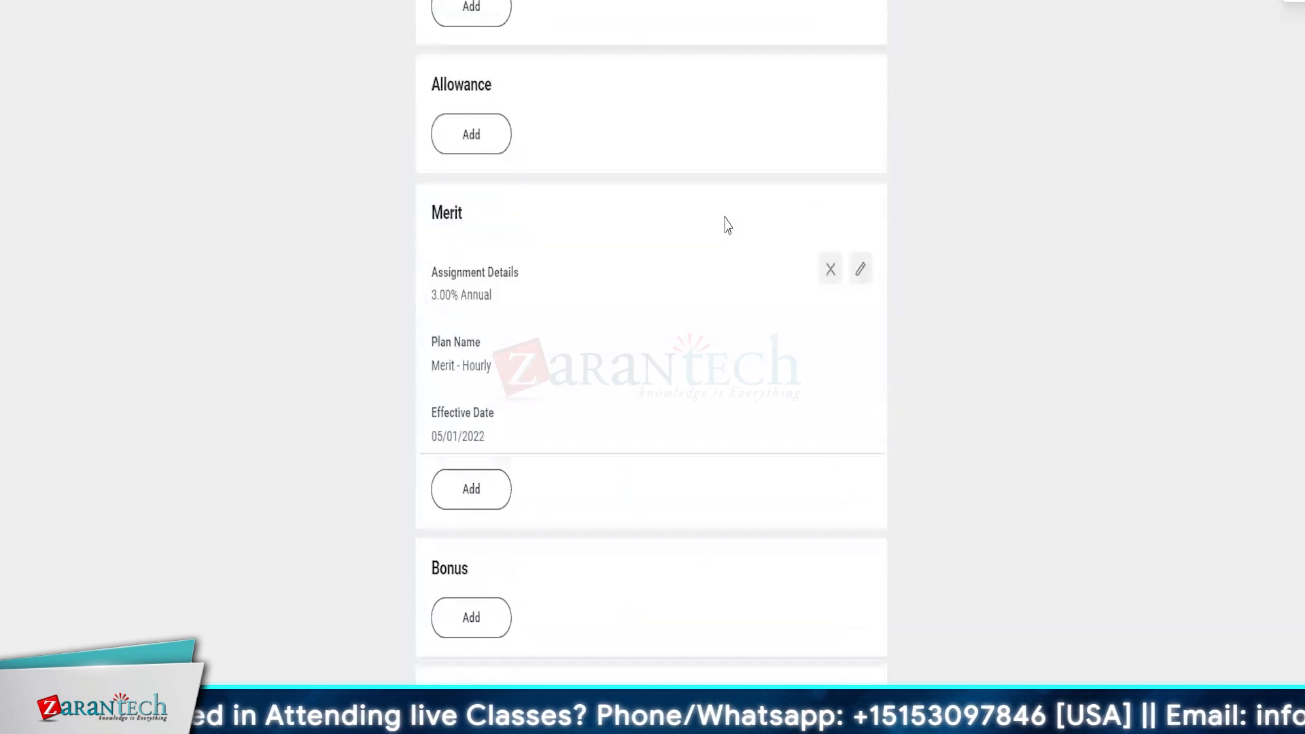
click(830, 268)
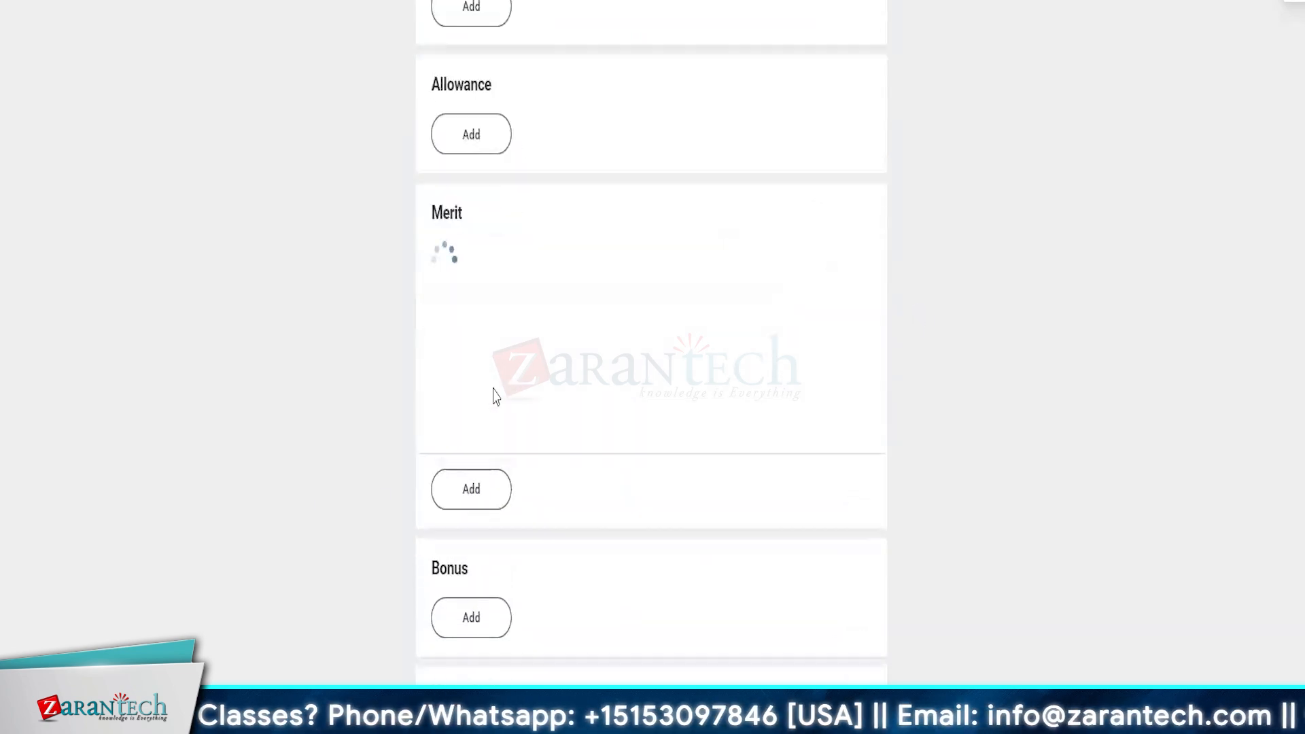
scroll(493, 394, down, 8)
scroll(494, 397, up, 8)
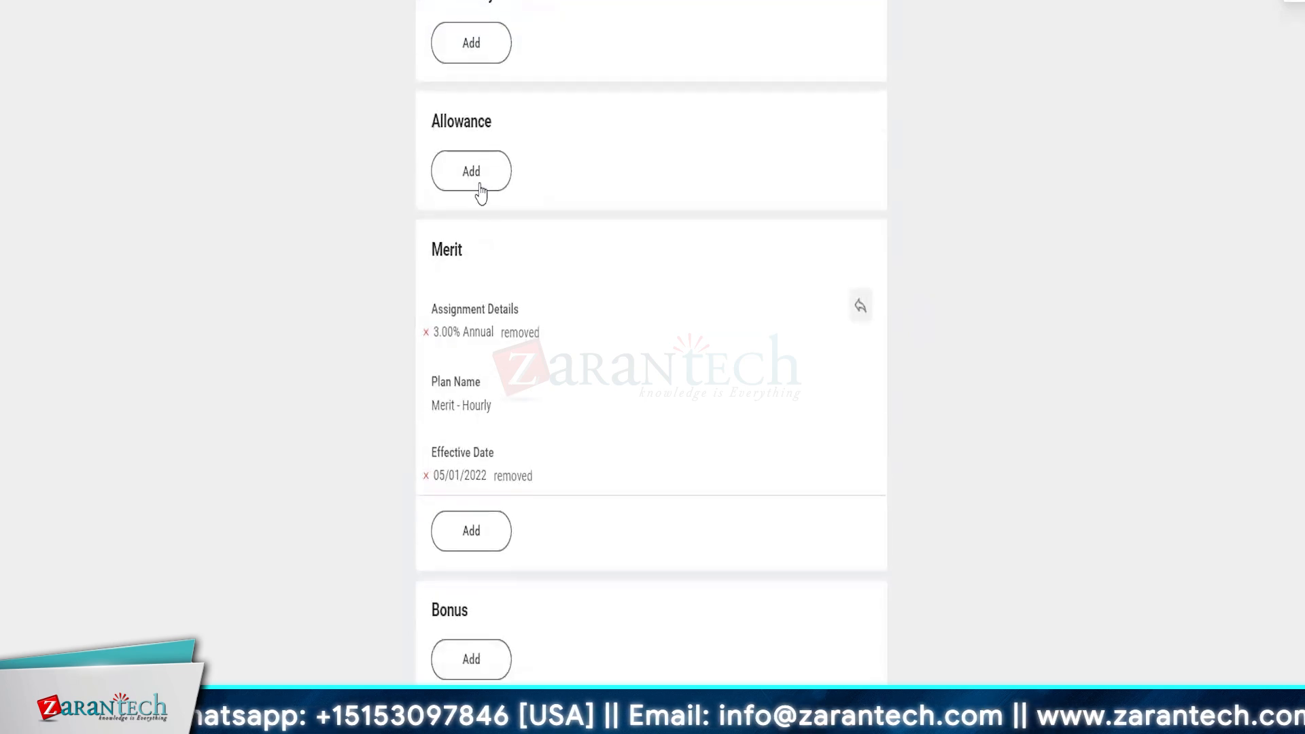
Step: Start an allowance assignment and list the available allowance plans by compensation rule
click(474, 170)
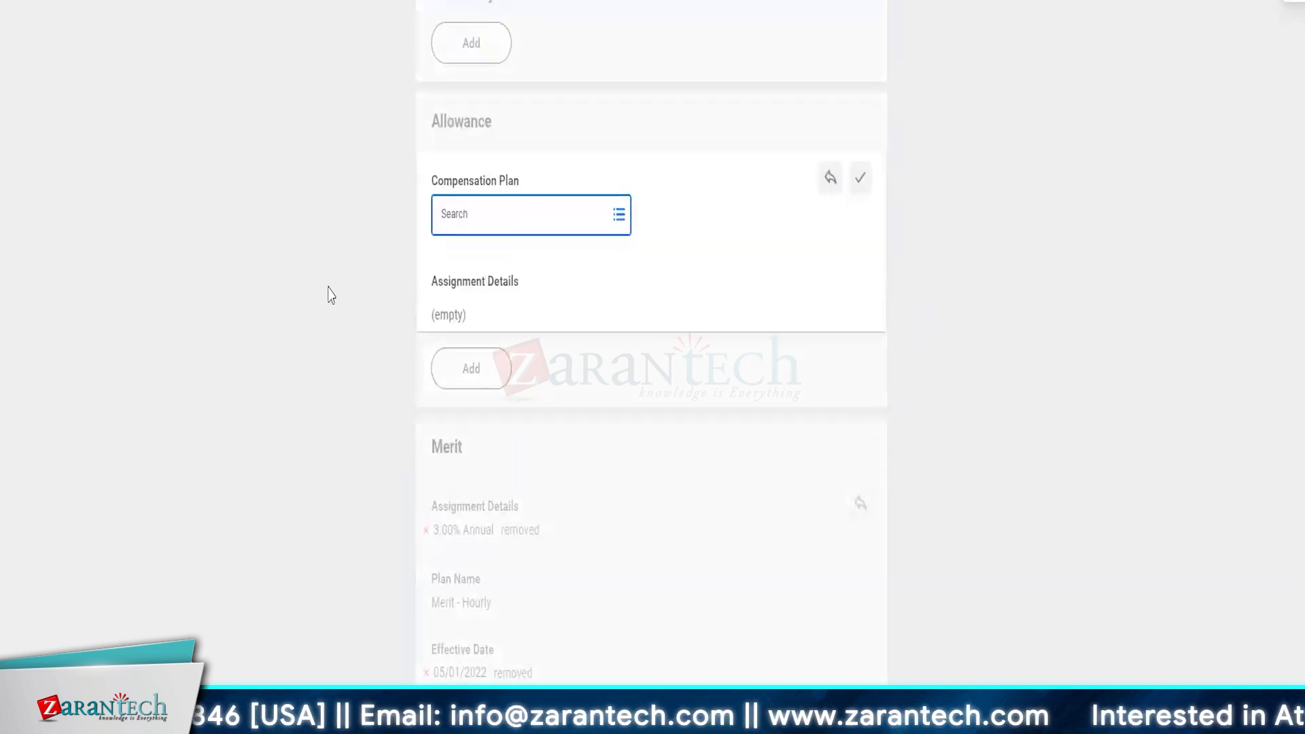
click(467, 225)
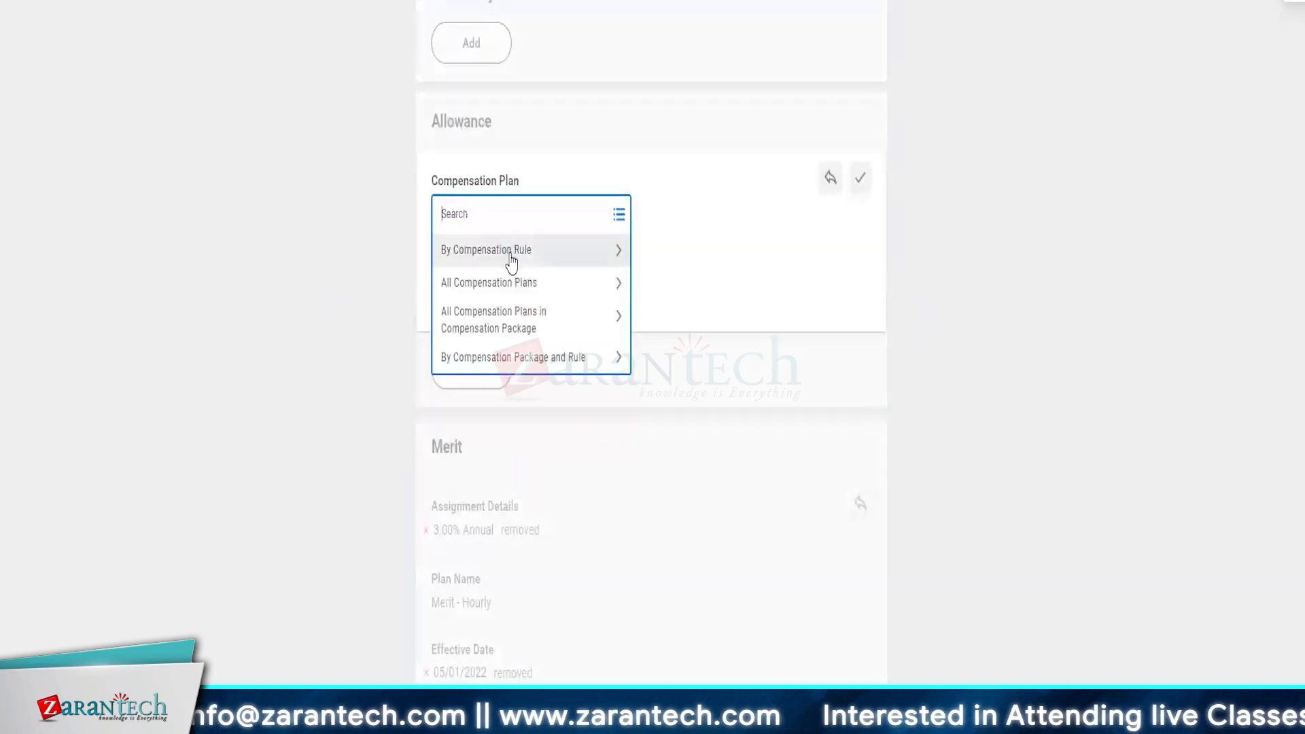
click(470, 257)
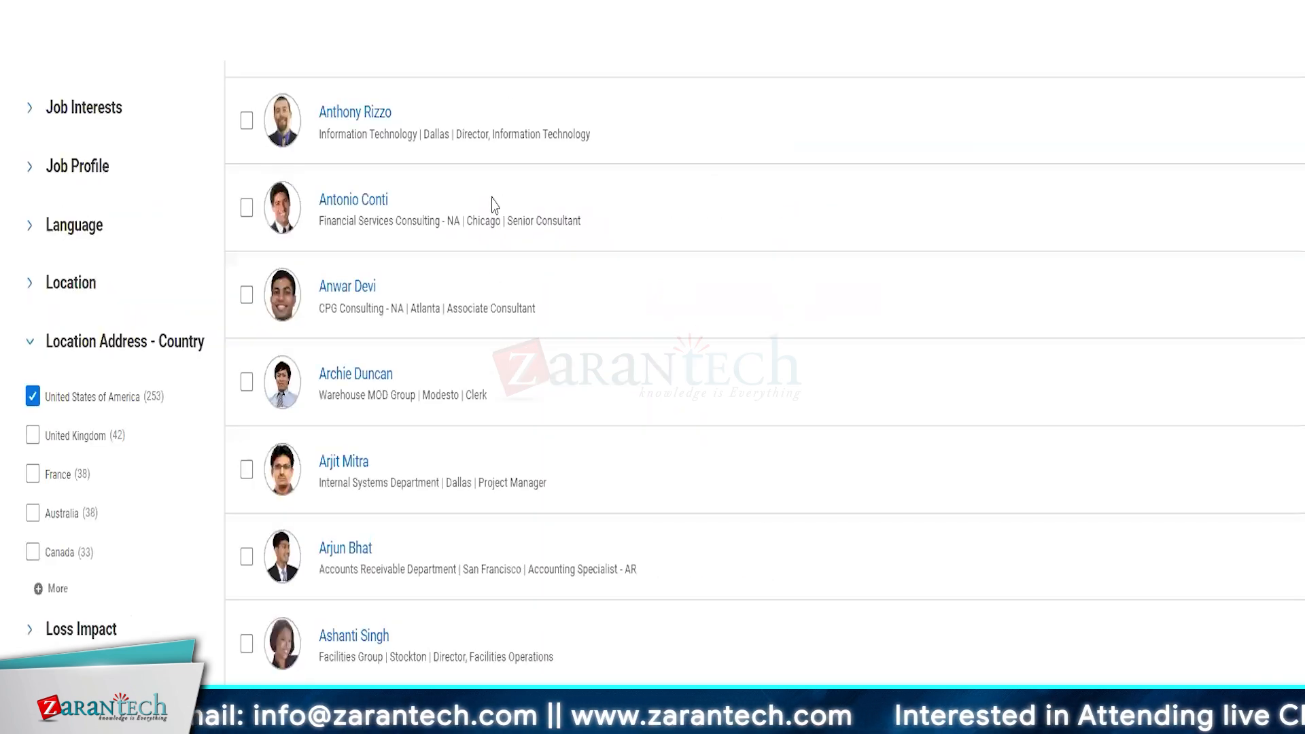
Step: Find and run the Compensation Plans report and show its allowance plans
scroll(494, 205, up, 20)
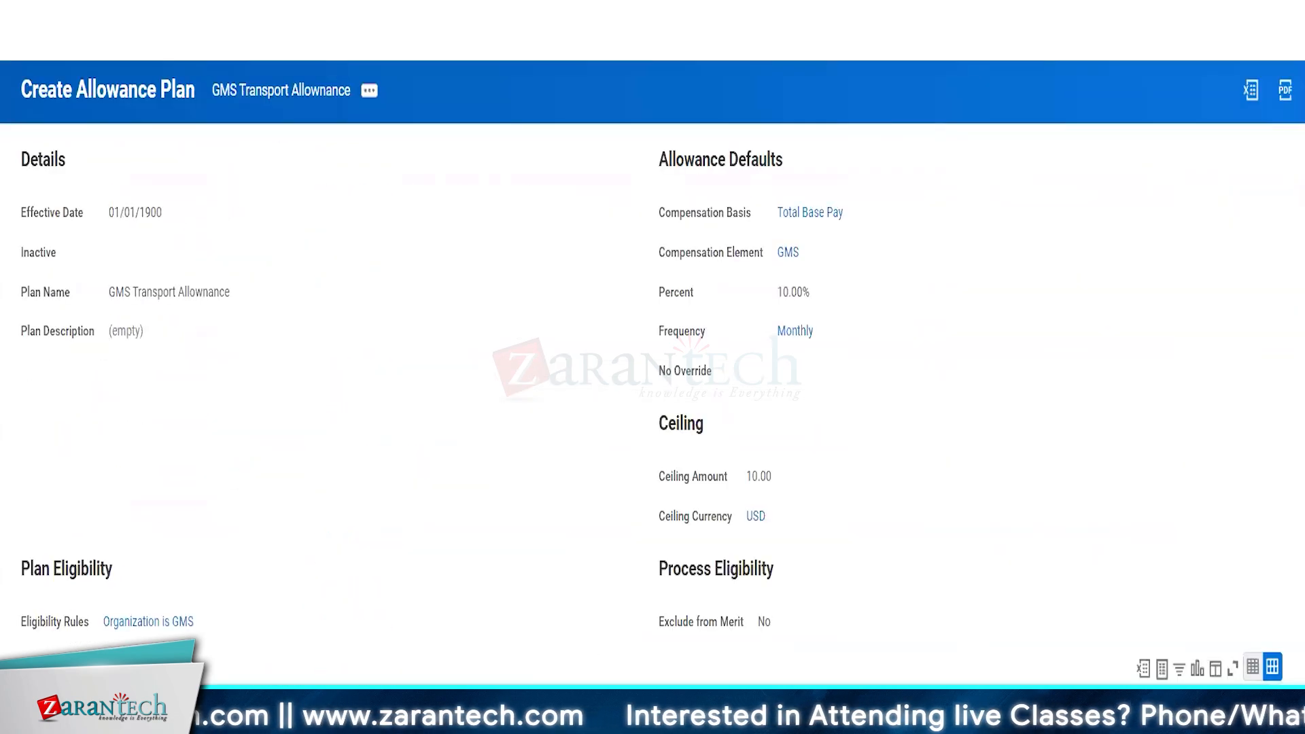
click(653, 33)
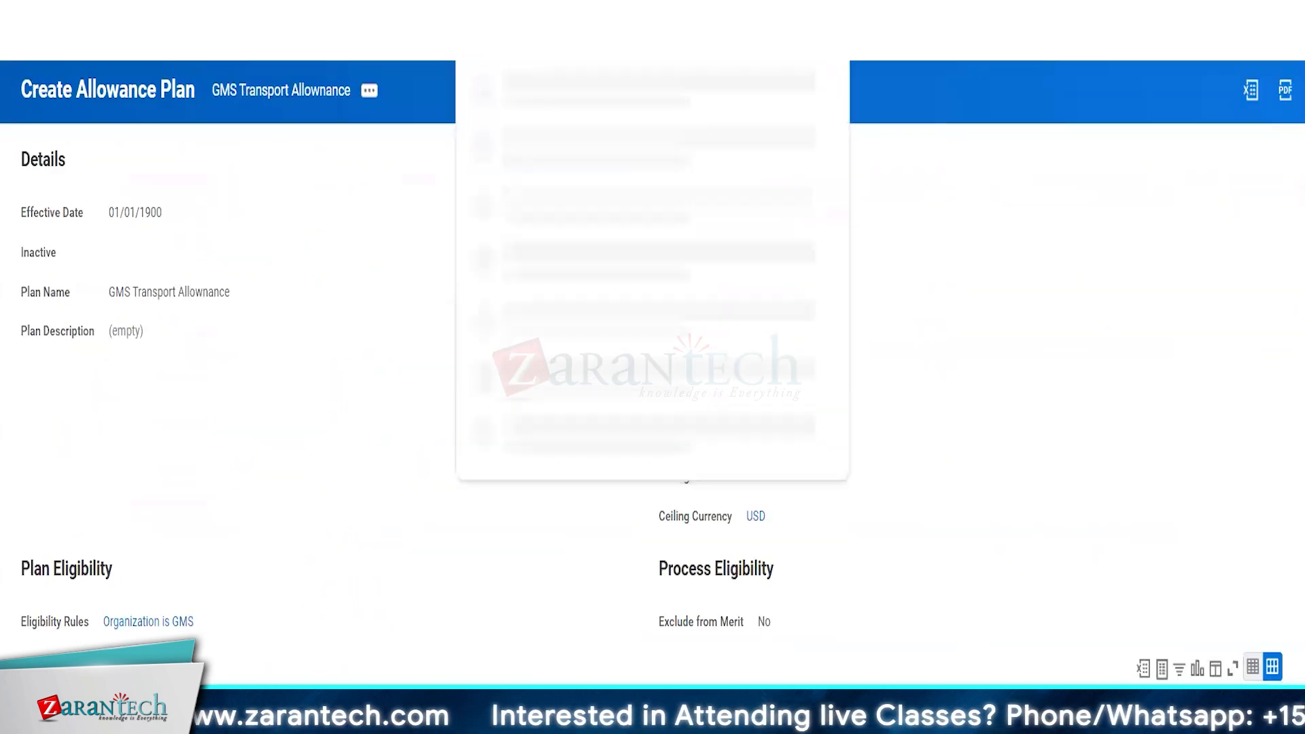
key(Return)
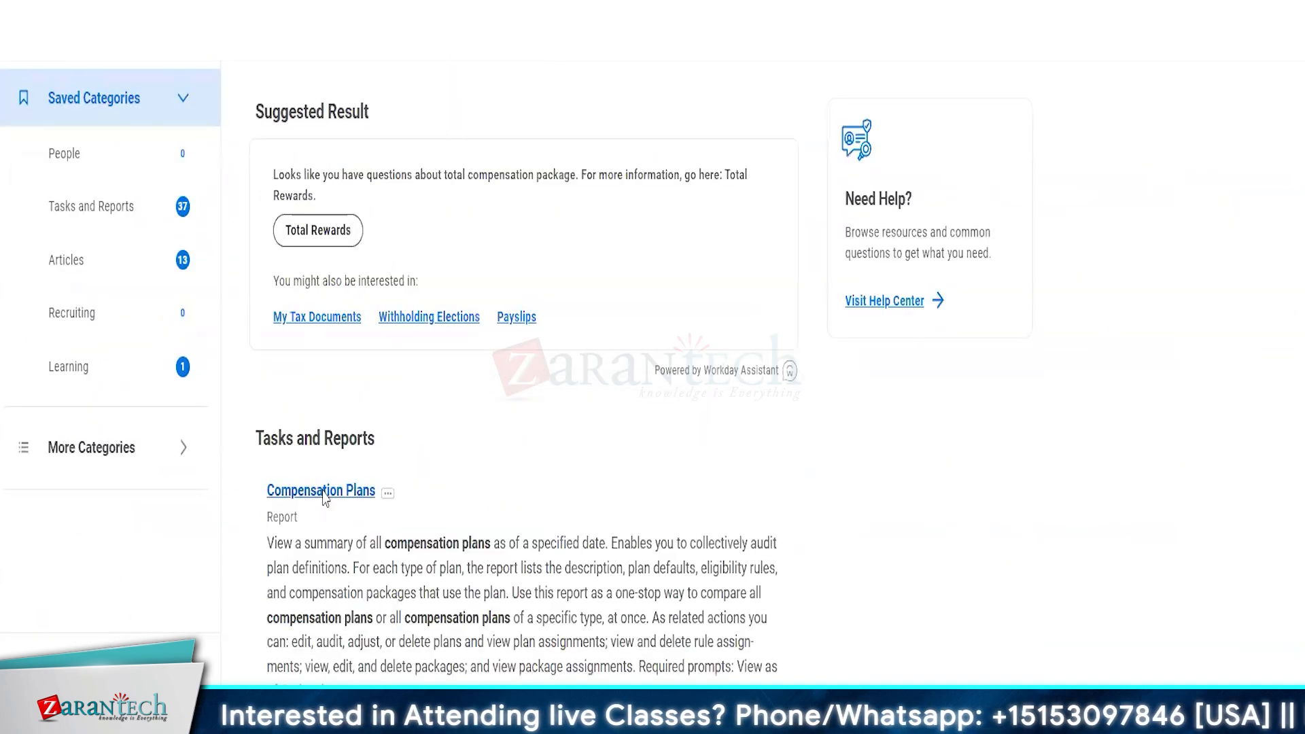
click(321, 494)
click(825, 373)
click(333, 222)
click(414, 223)
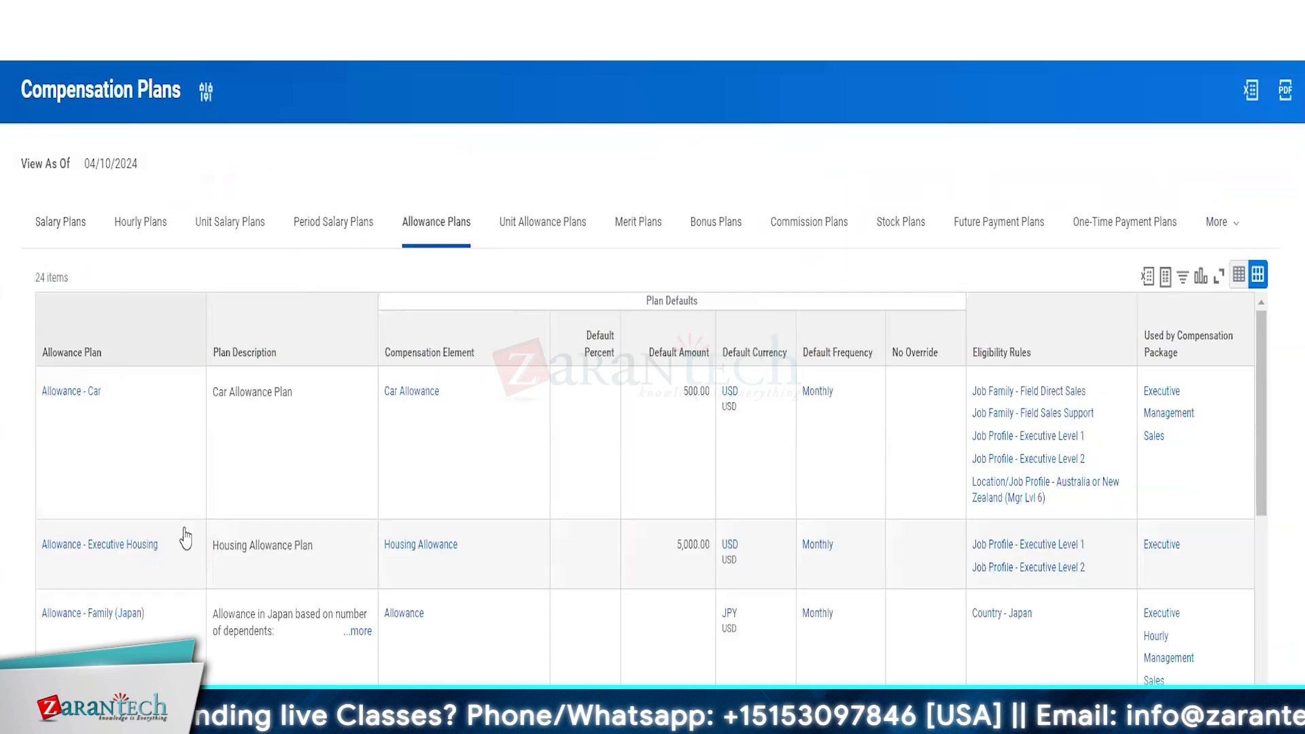
Step: Filter the report's Allowance Plan column to plans containing "gms"
click(102, 350)
click(144, 604)
text(gms)
key(Return)
click(126, 575)
click(120, 548)
click(89, 707)
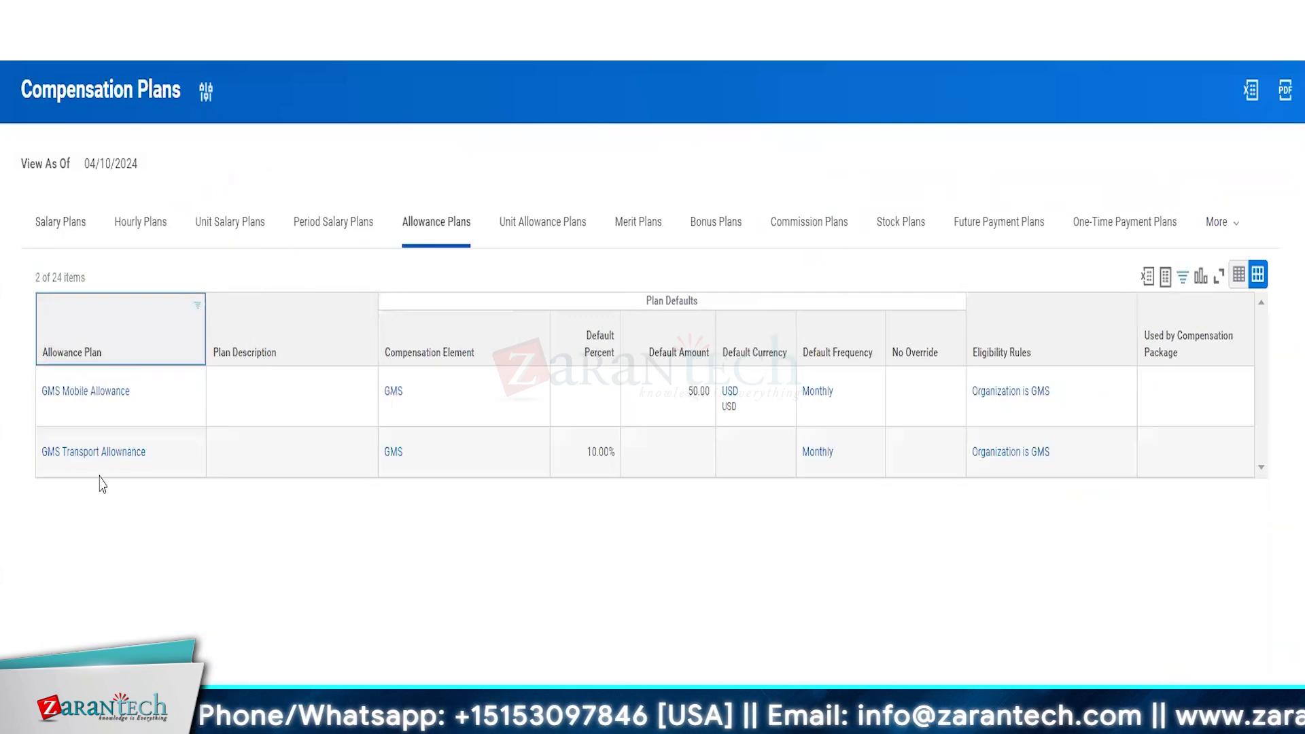
Step: Open the GMS Mobile Allowance and GMS Transport Allownance plans and examine the transport plan's defaults, ceiling and plan profiles
click(91, 398)
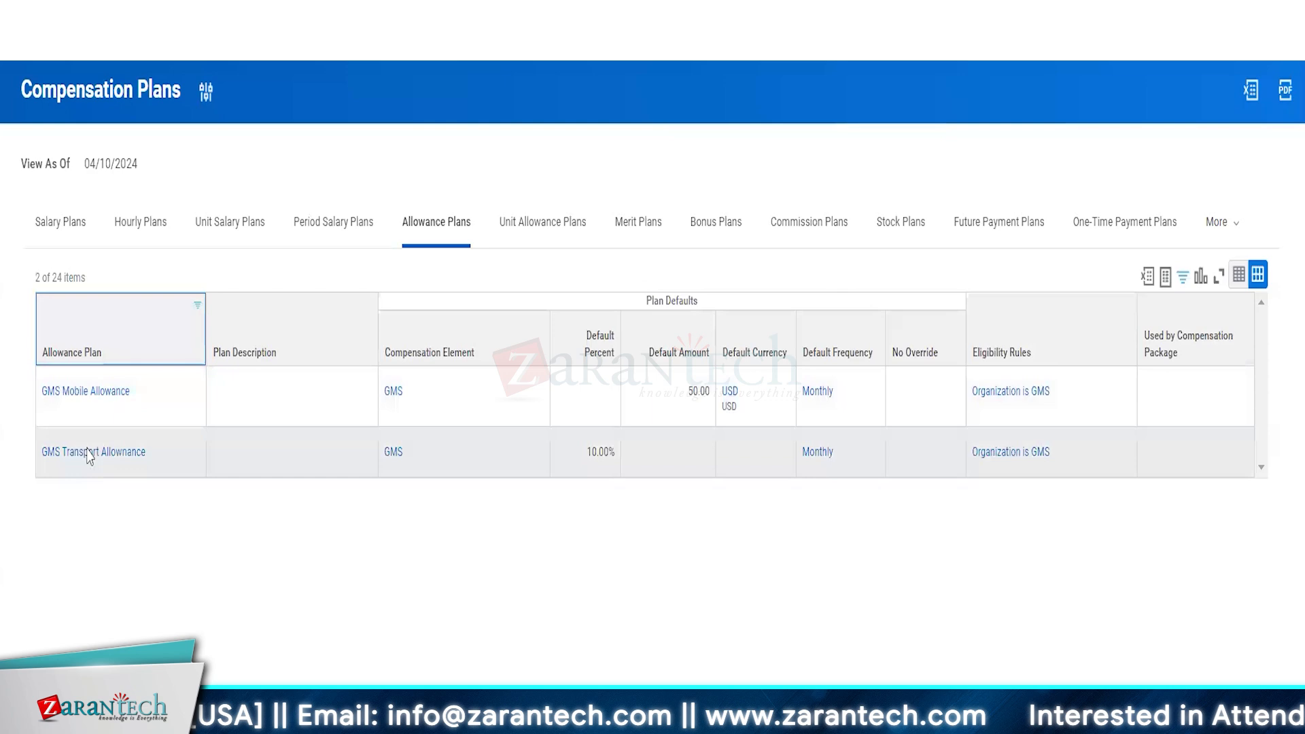
click(105, 452)
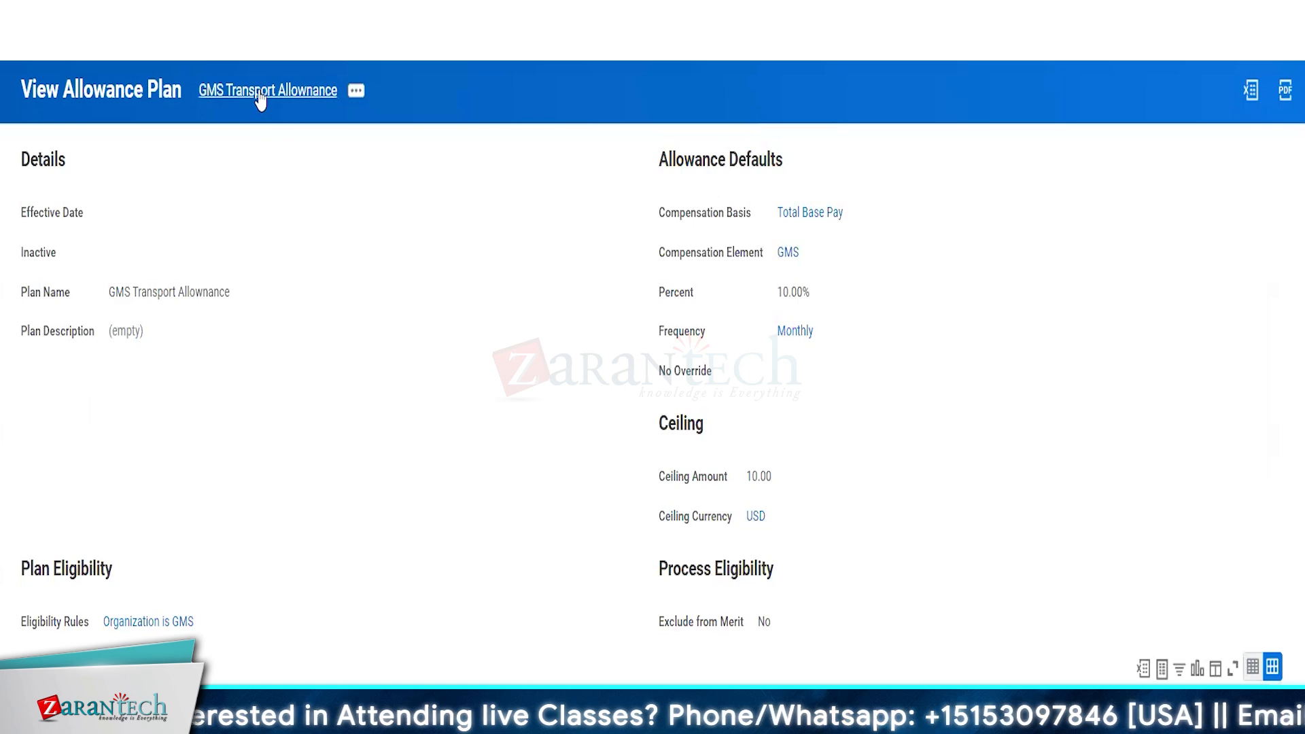
scroll(352, 224, down, 2)
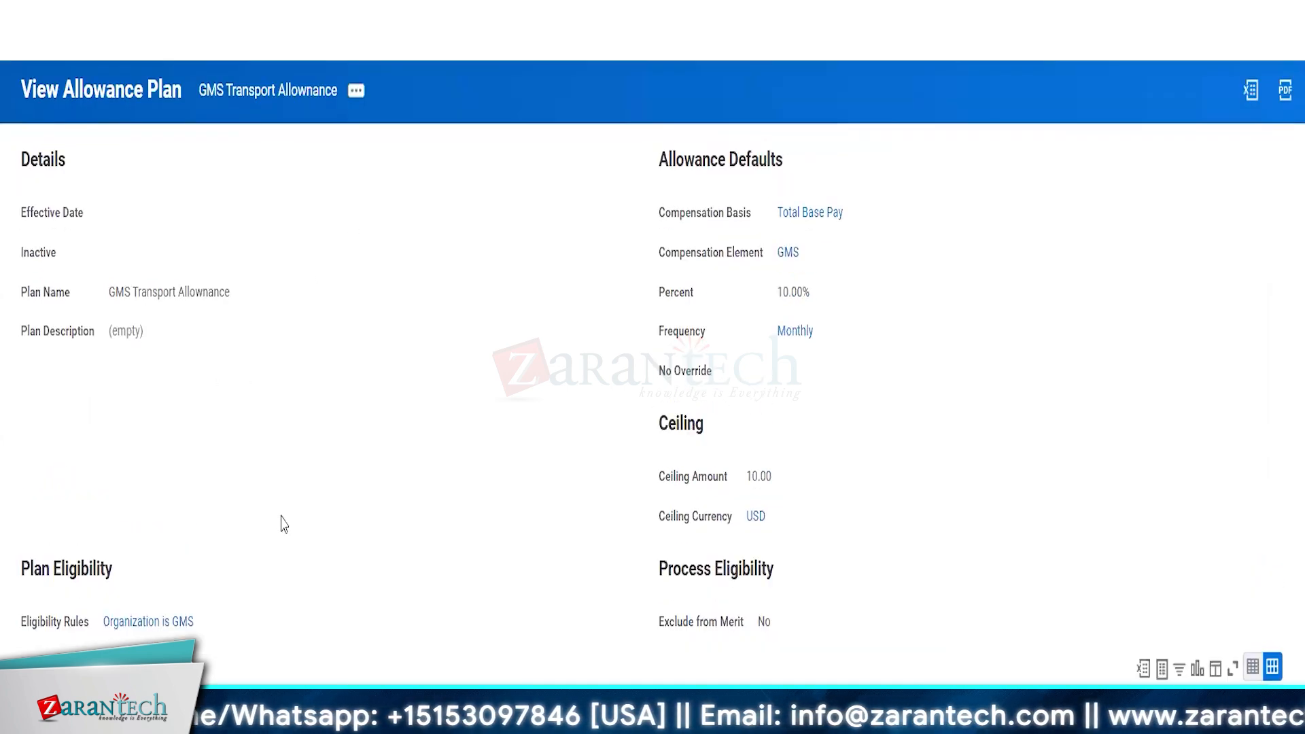
scroll(285, 524, down, 1)
scroll(284, 524, down, 1)
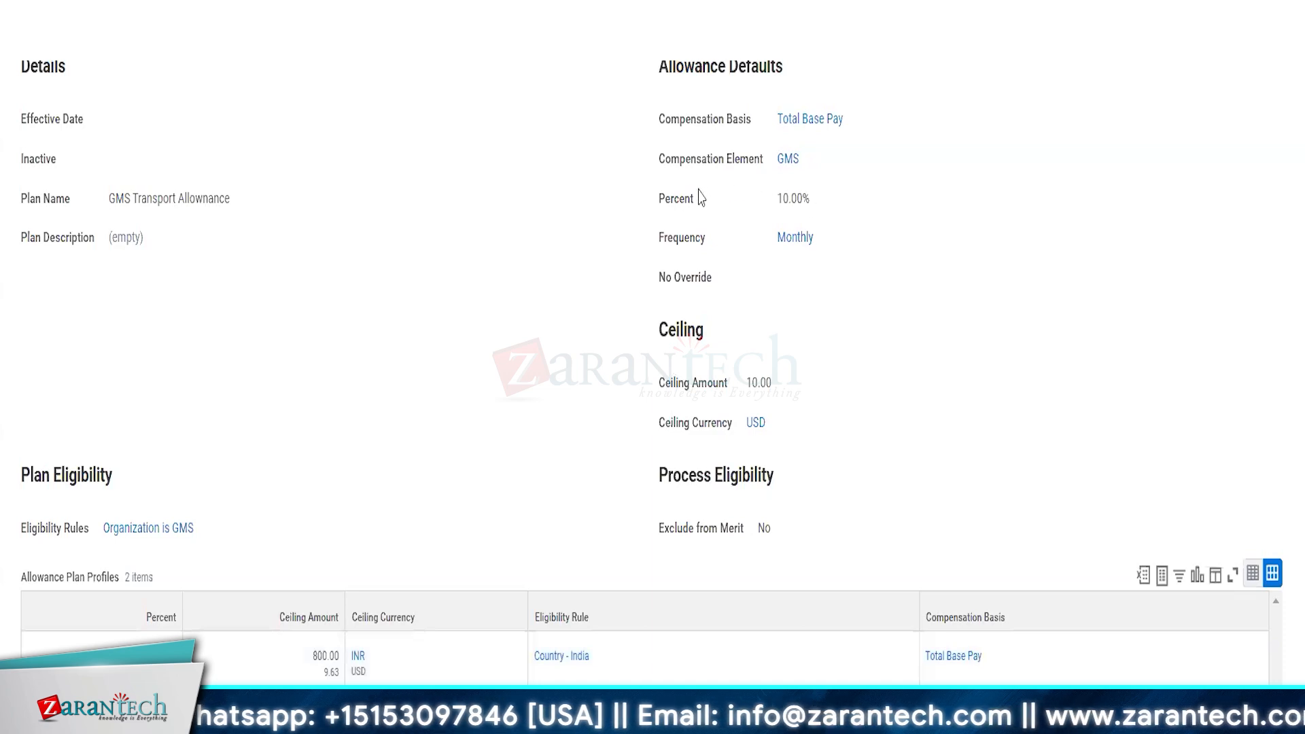
scroll(701, 197, up, 1)
double_click(800, 270)
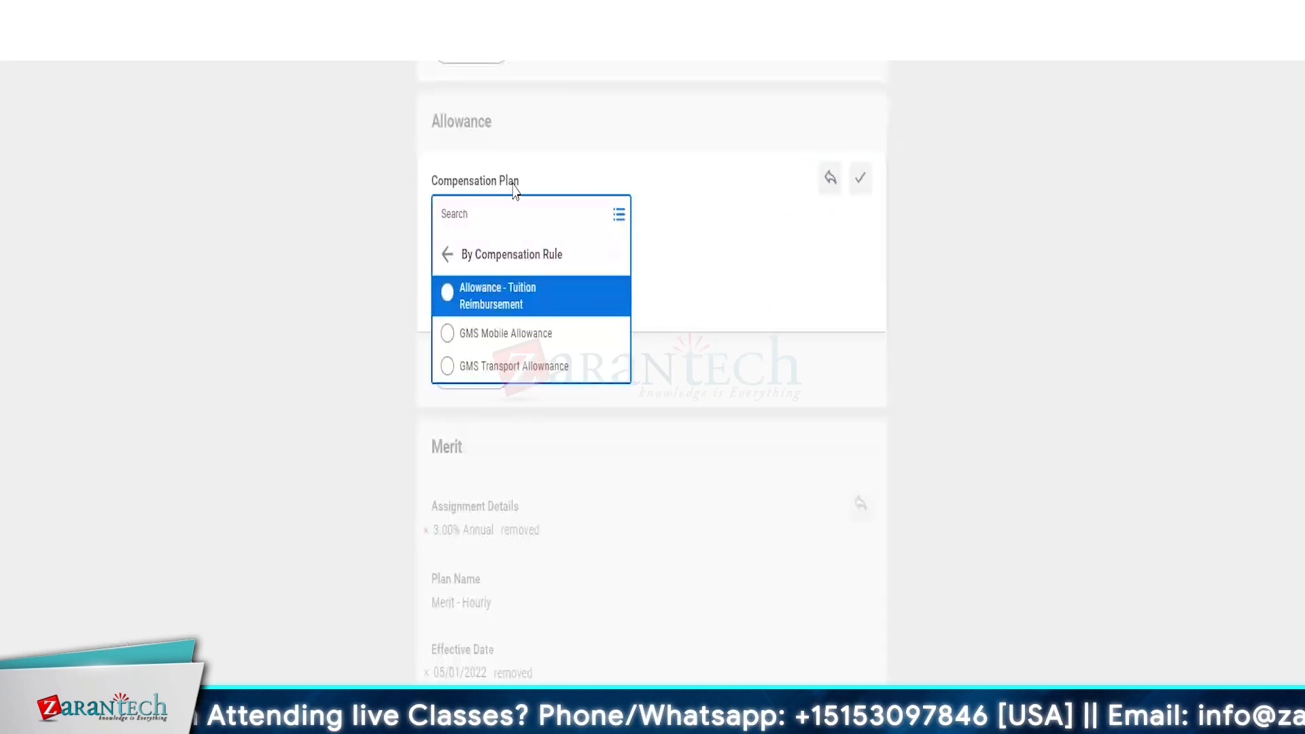
Step: Choose the GMS Transport Allownance plan for the worker's allowance, check its calculated amount and save the assignment
click(552, 369)
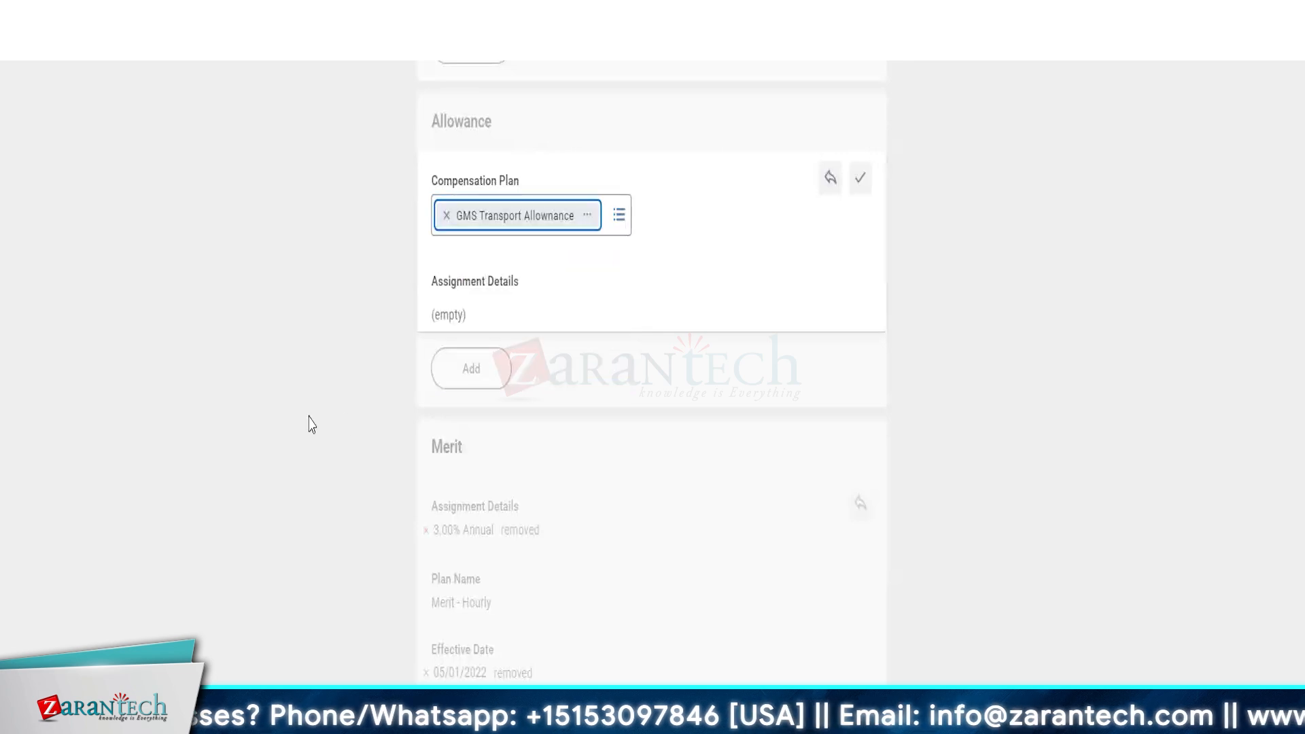
click(263, 407)
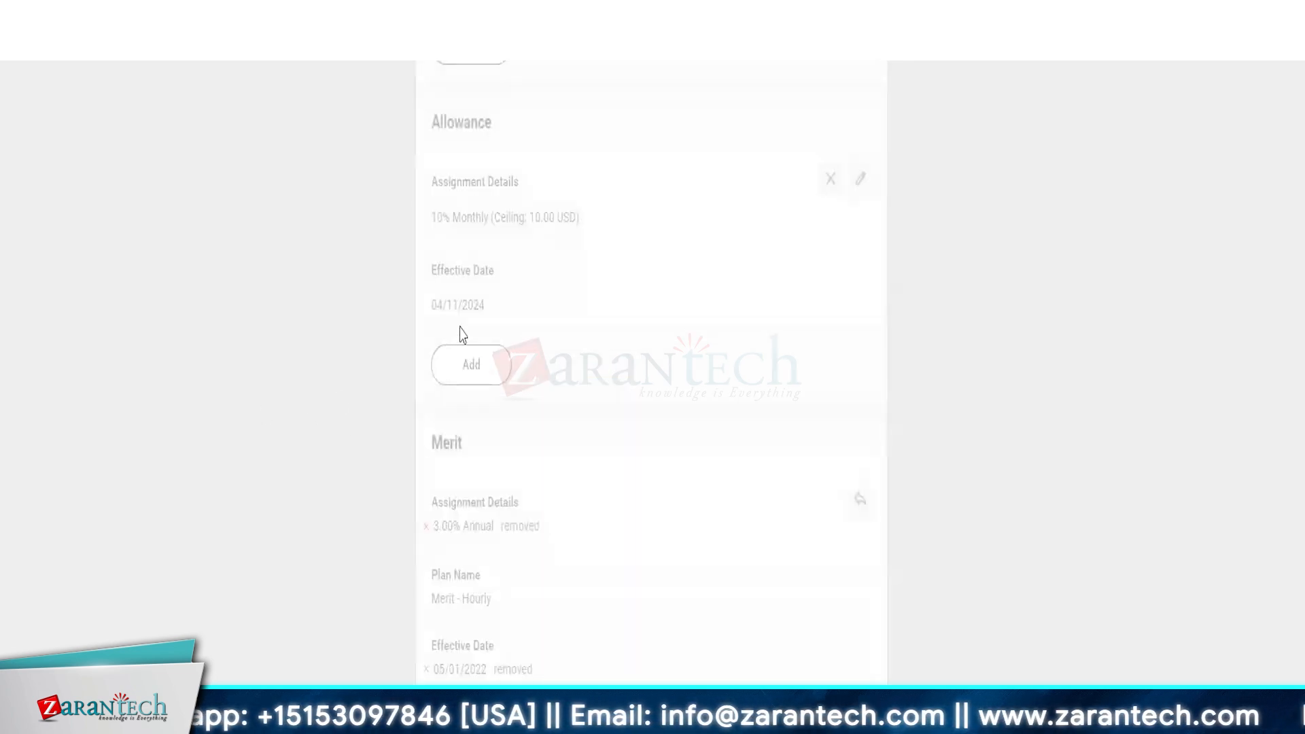
click(505, 279)
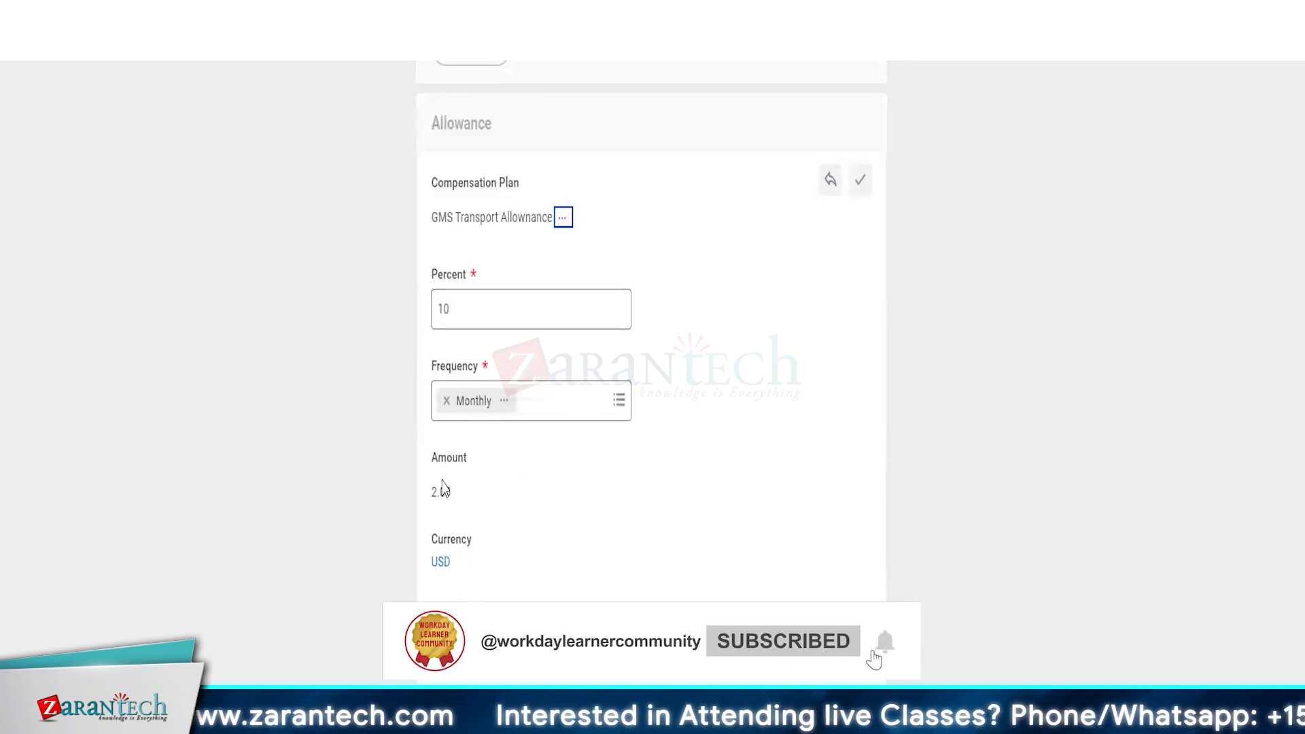
drag(430, 502, 454, 502)
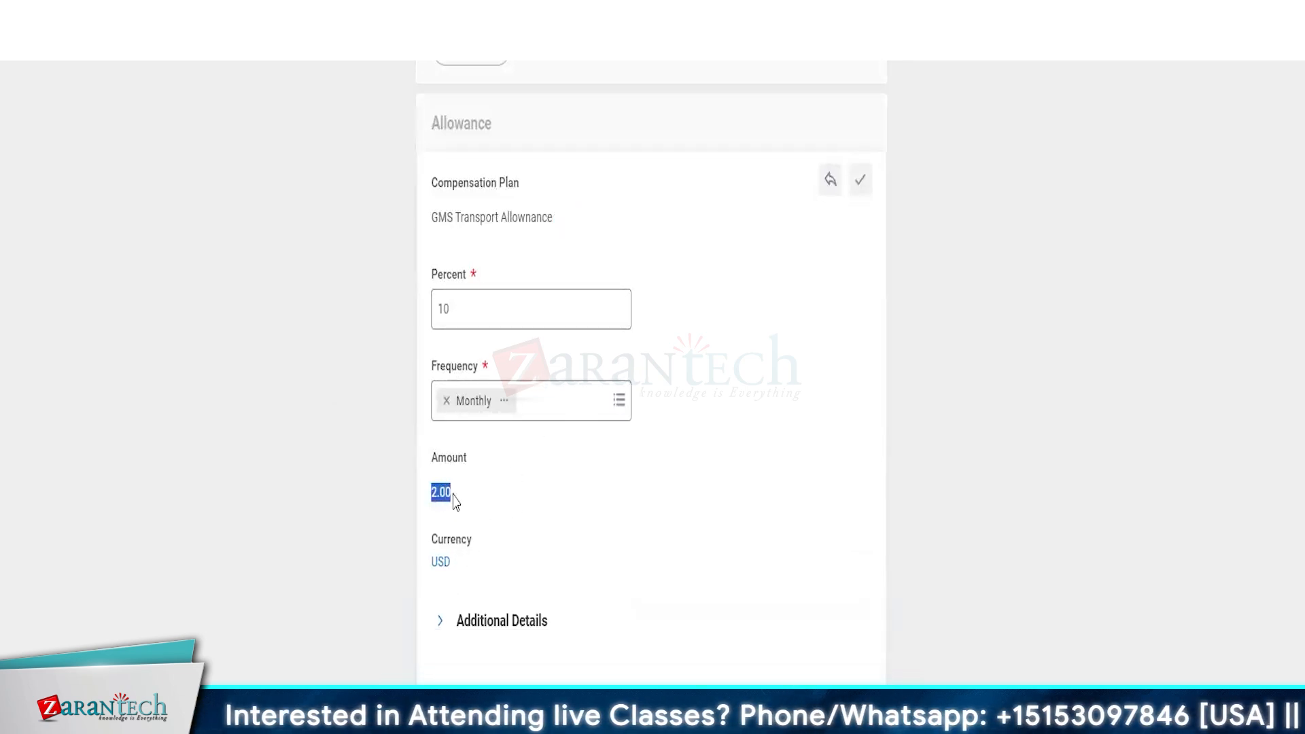
click(367, 533)
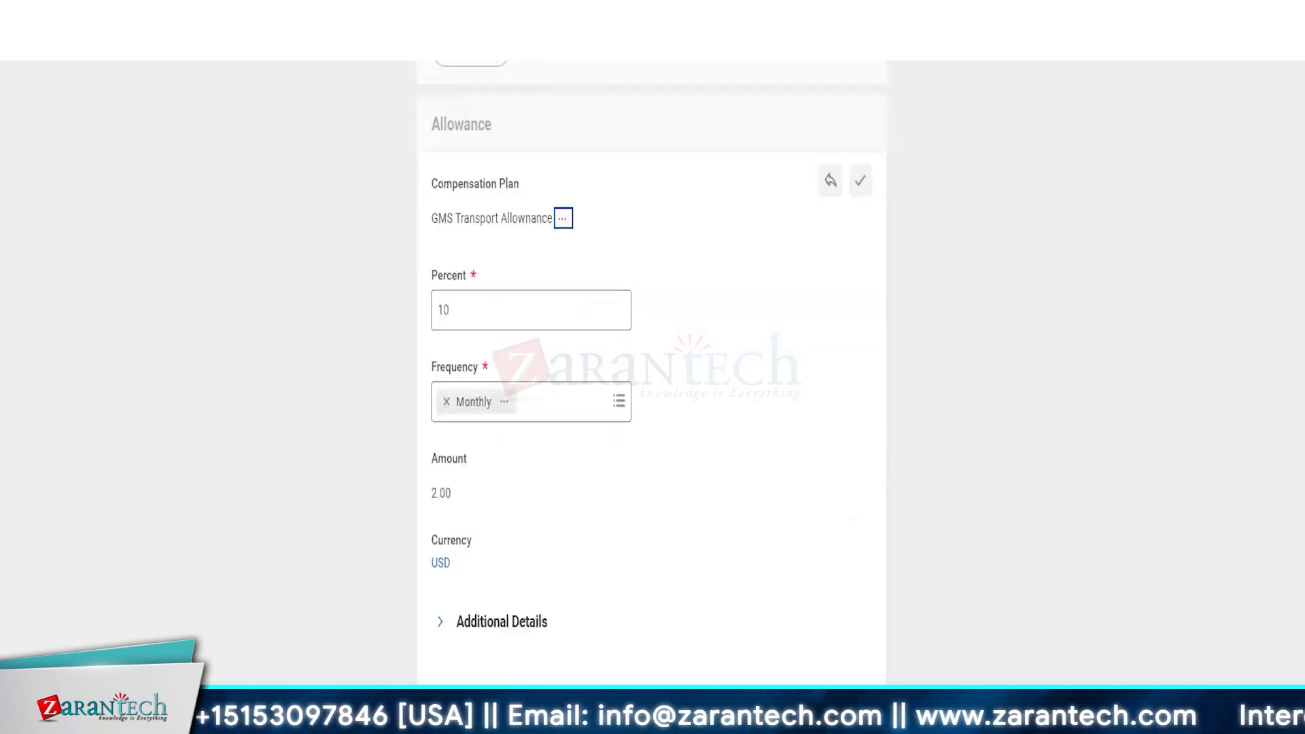
click(970, 251)
scroll(970, 251, up, 6)
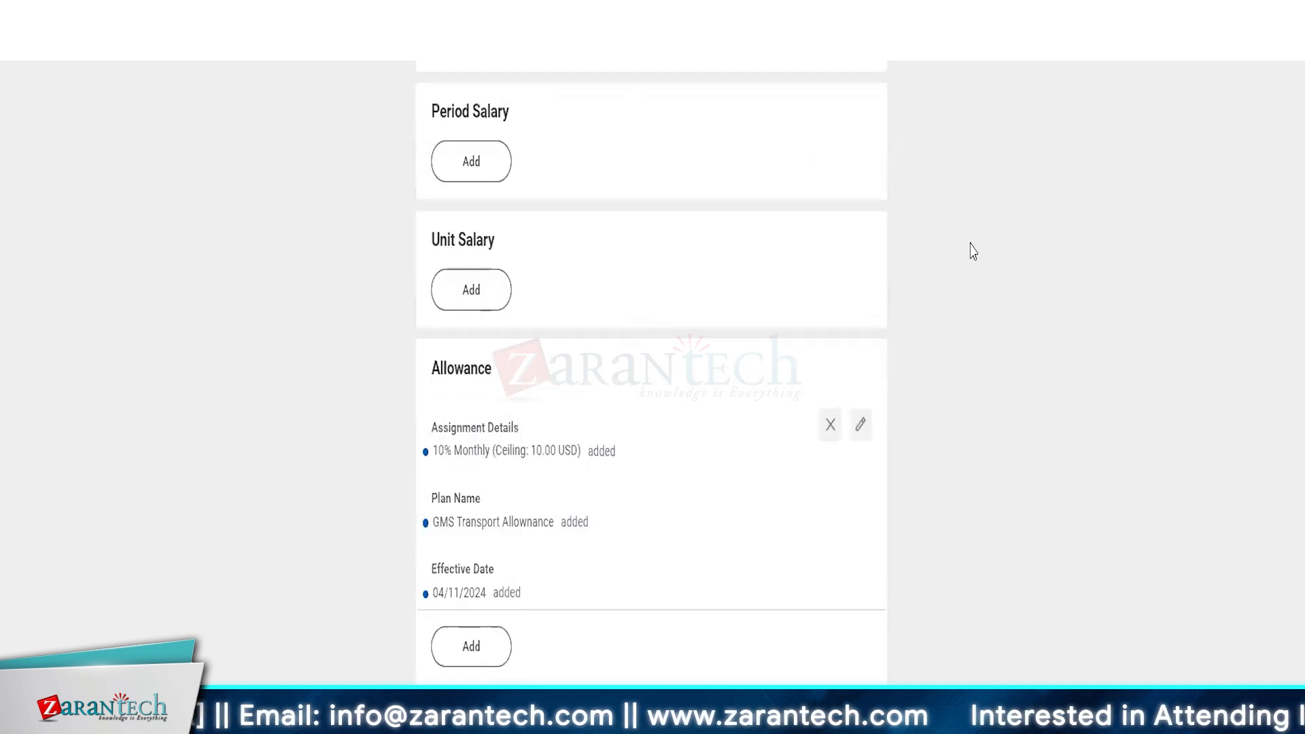
Step: Add a second allowance assignment, check the GMS Mobile Allowance plan's default amount and choose that plan by compensation rule
scroll(972, 250, up, 3)
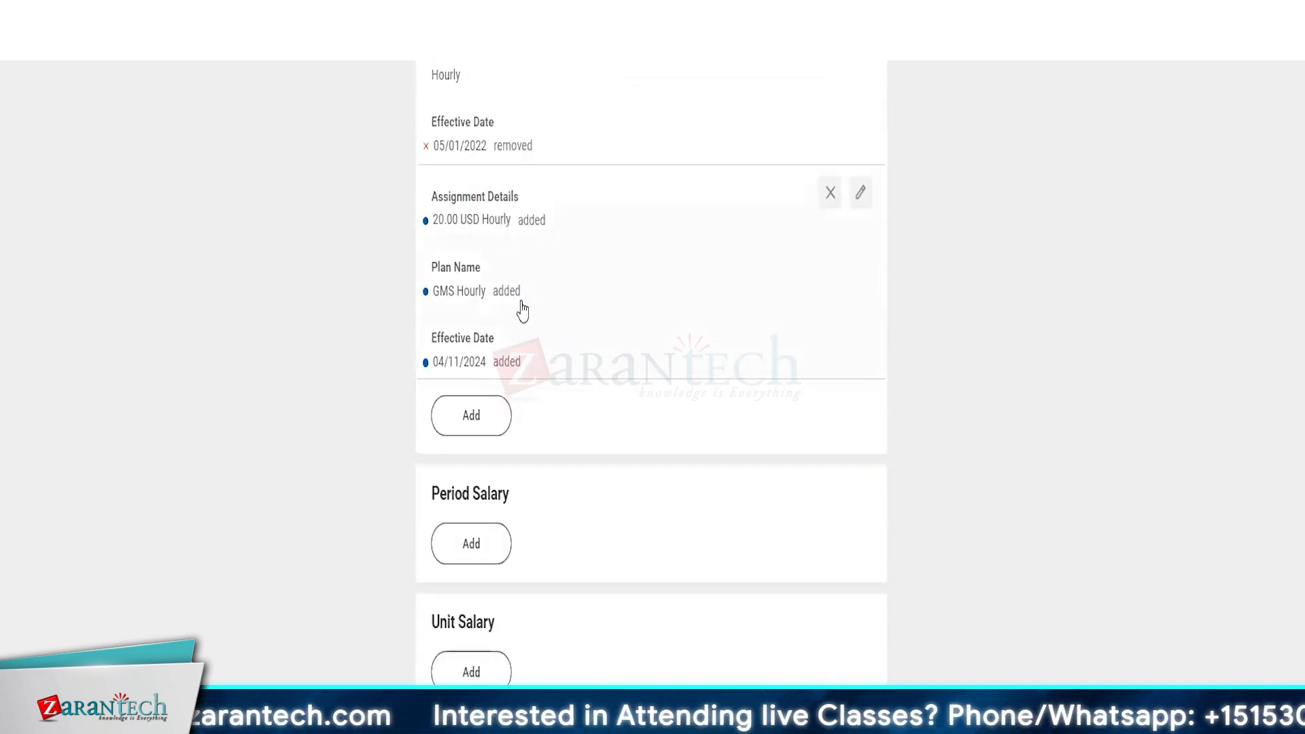
scroll(523, 311, down, 7)
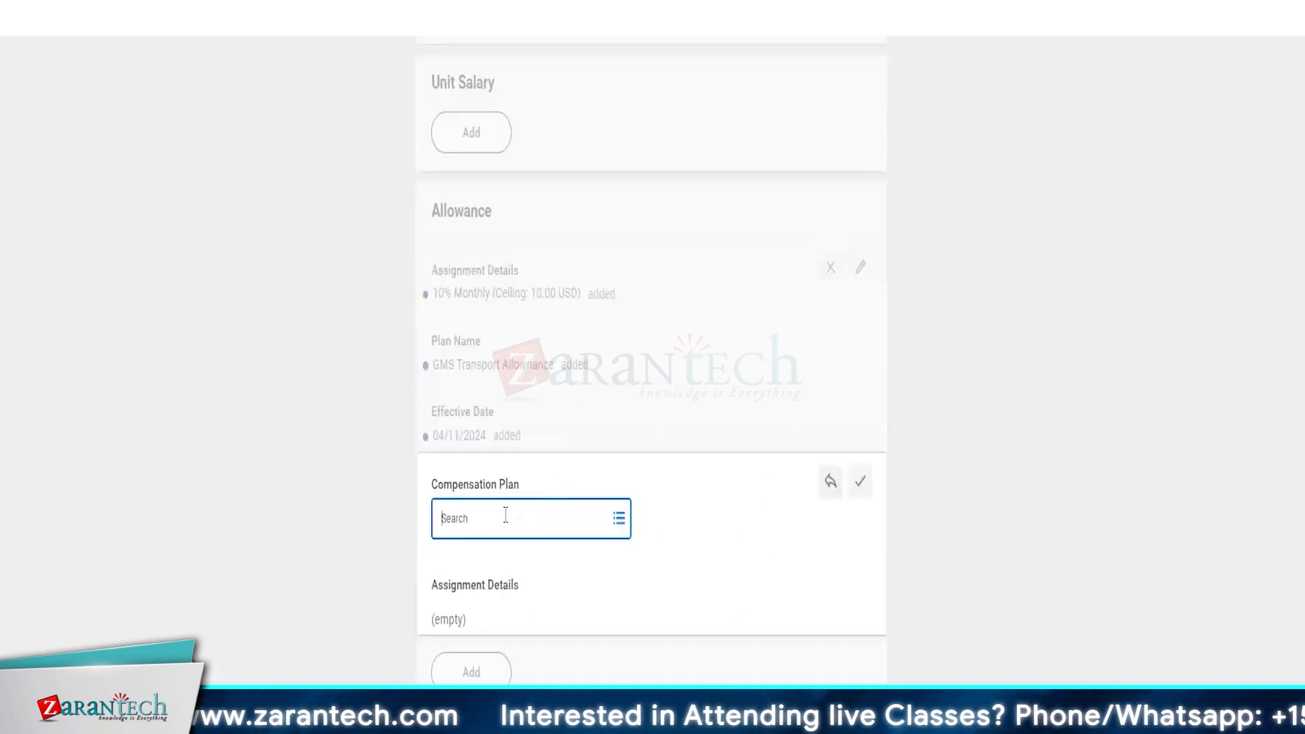
click(505, 515)
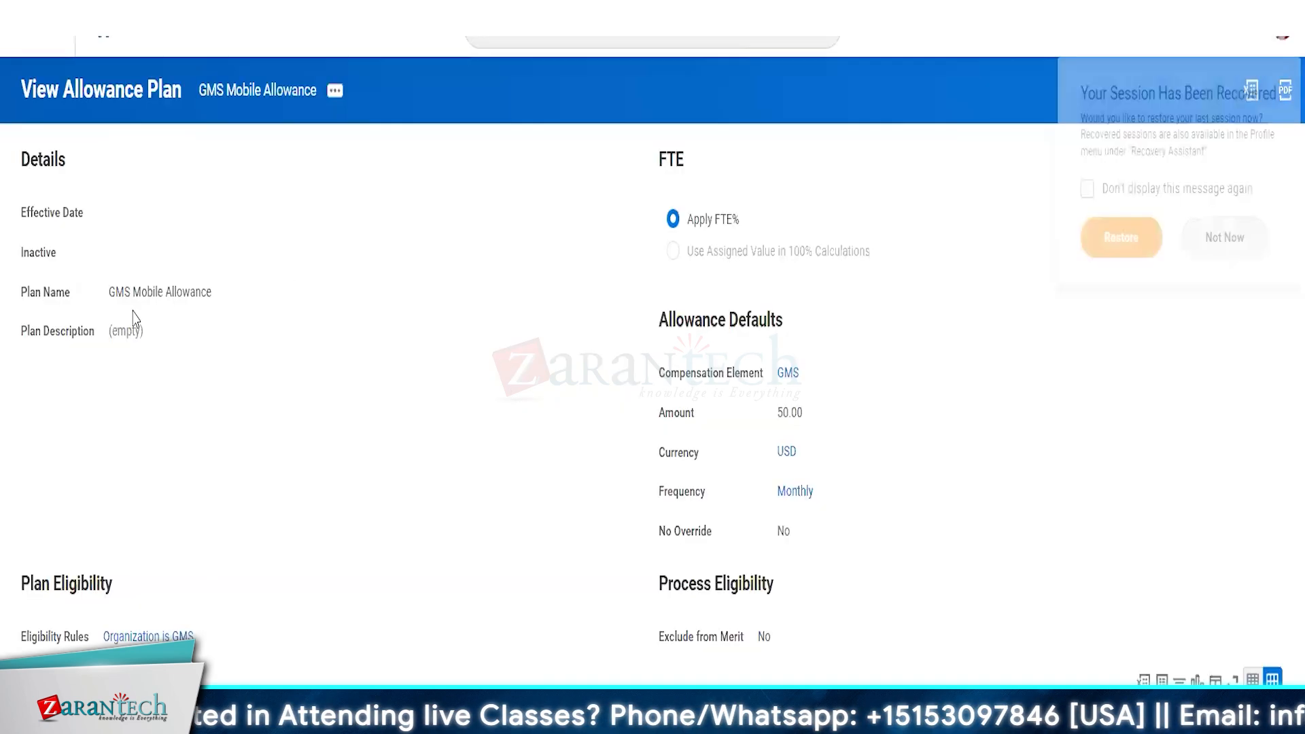
scroll(684, 379, down, 1)
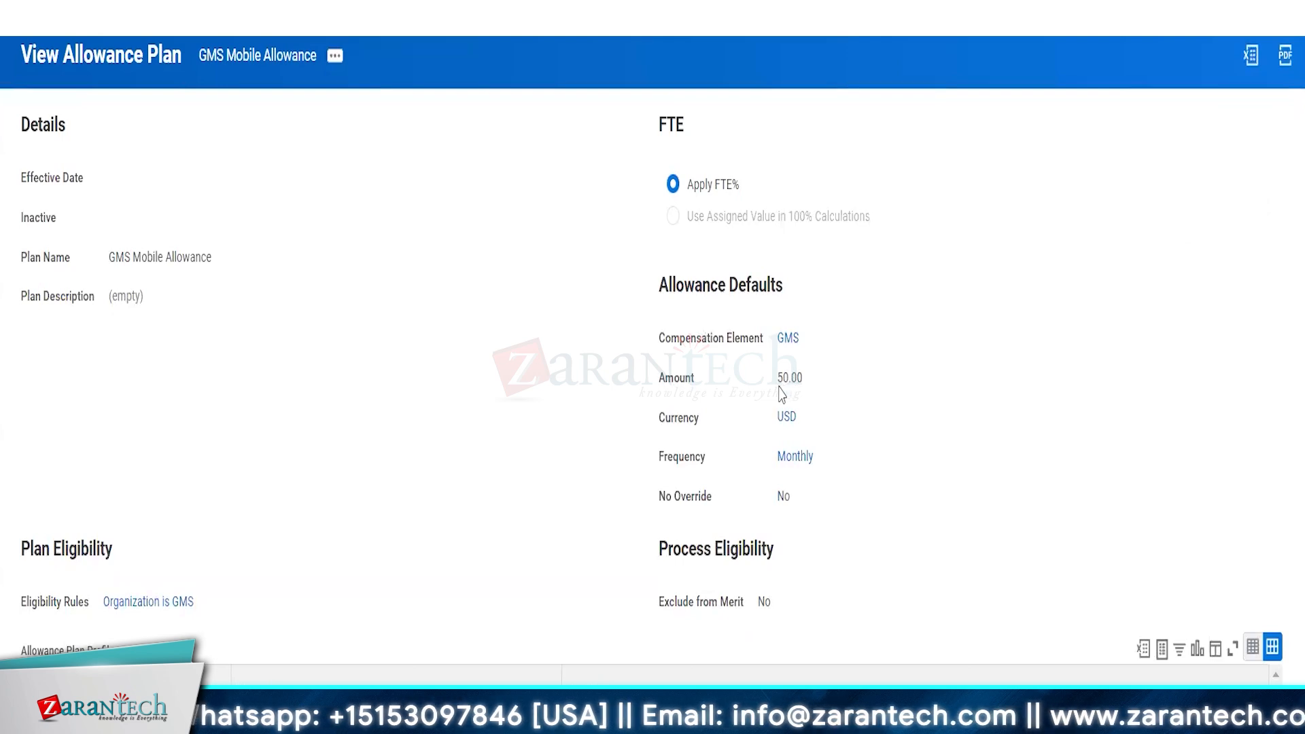
drag(778, 381, 804, 382)
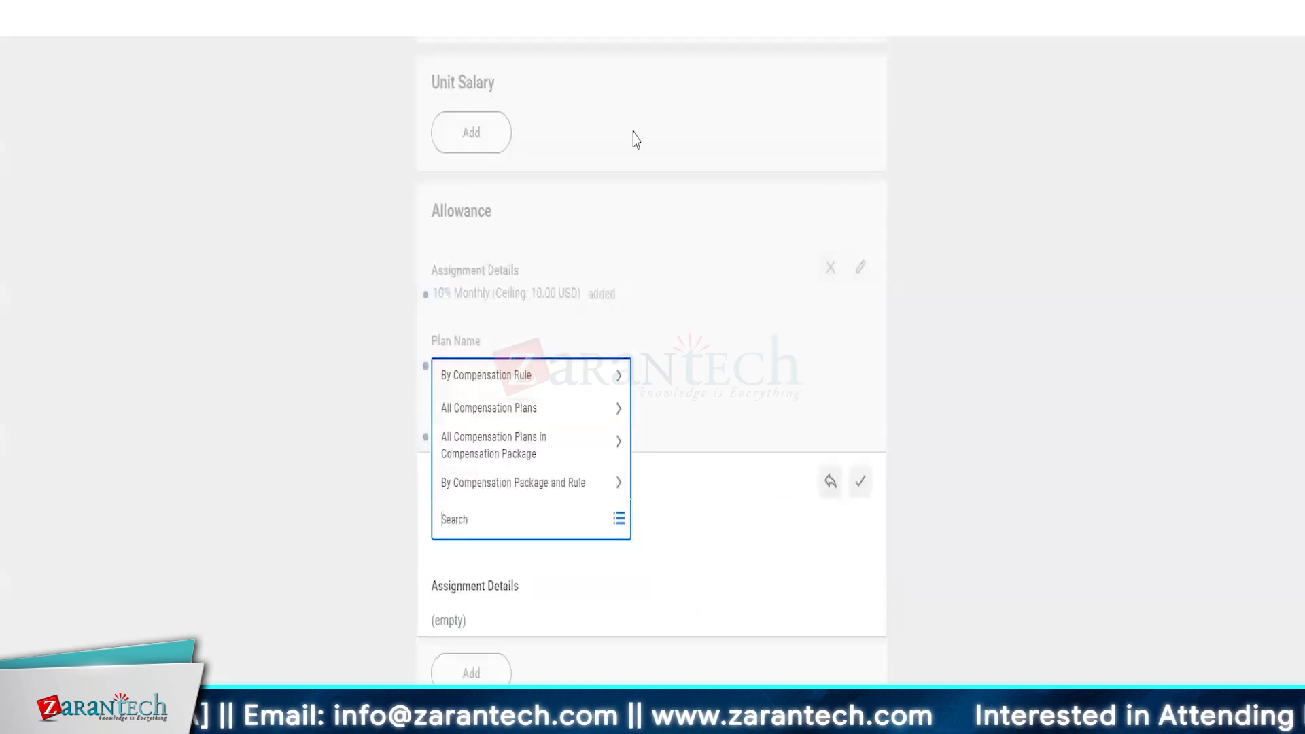
click(500, 388)
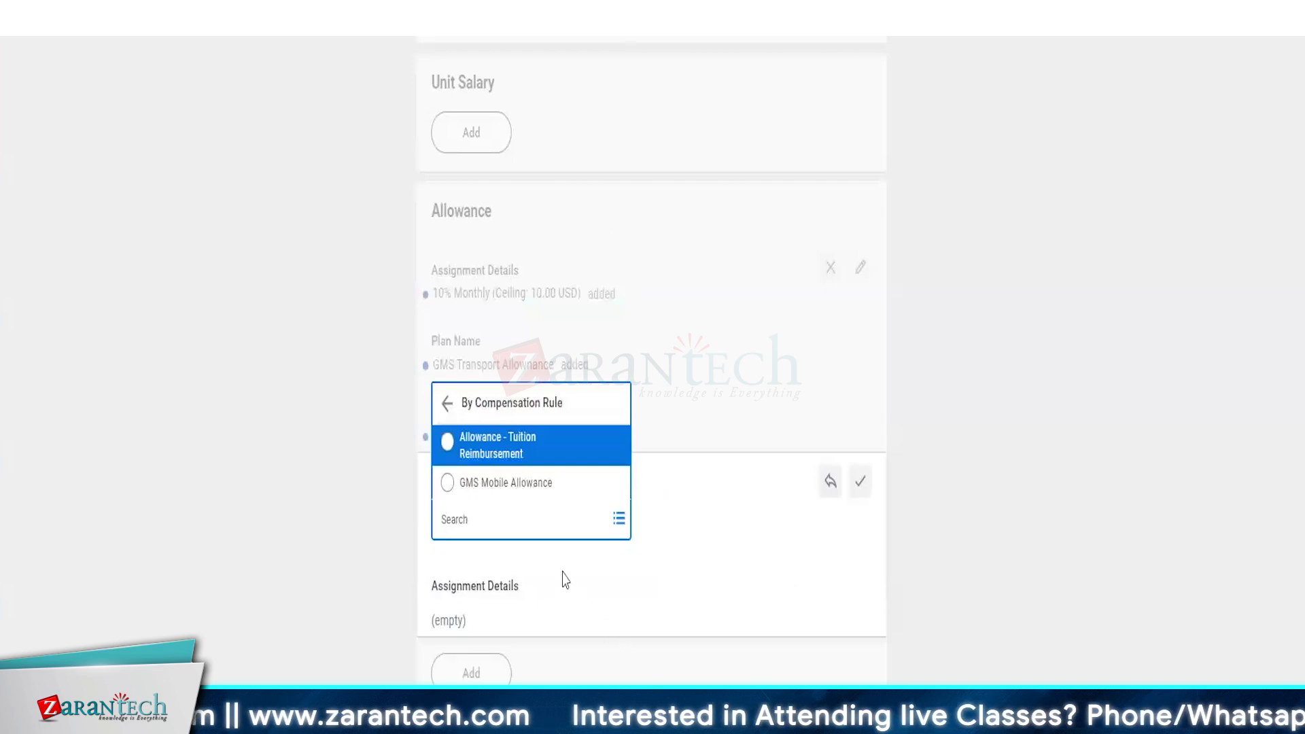
click(521, 484)
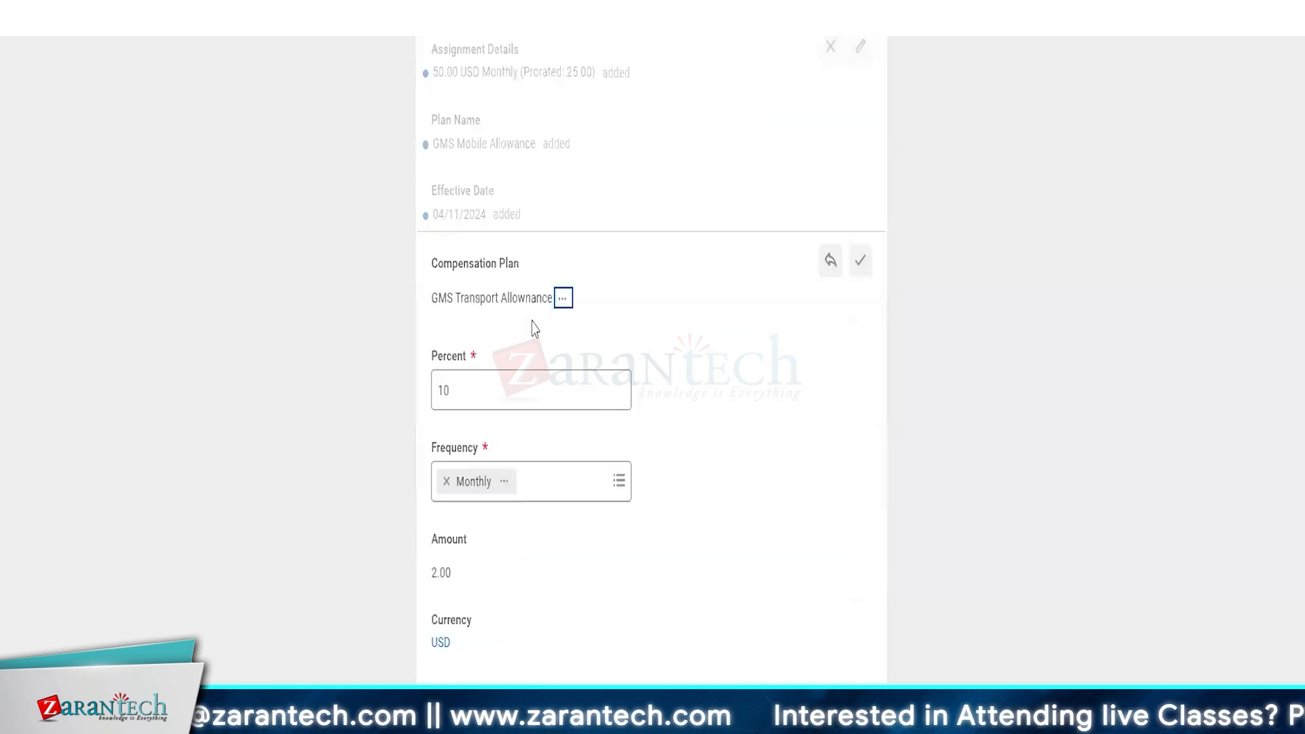
Step: Override the GMS Transport Allownance percent with 15, save the assignment and discard the compensation change request
double_click(484, 389)
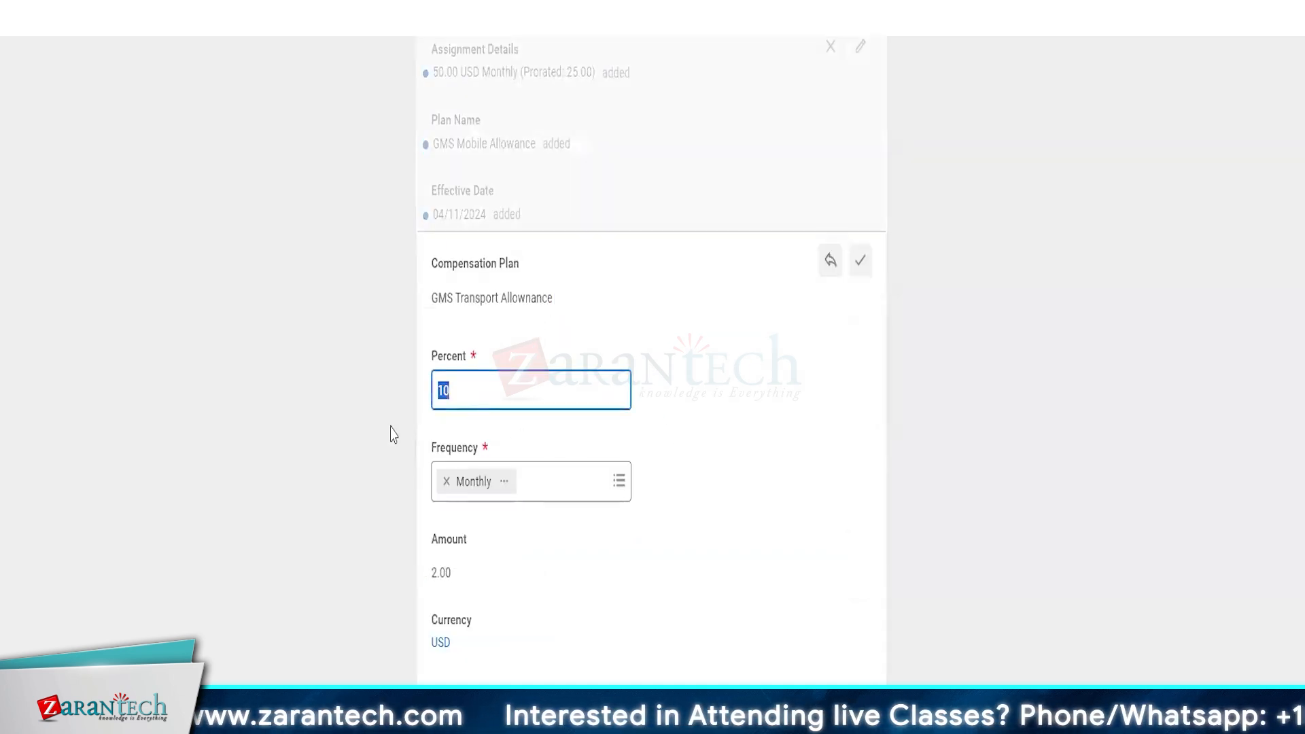
text(15)
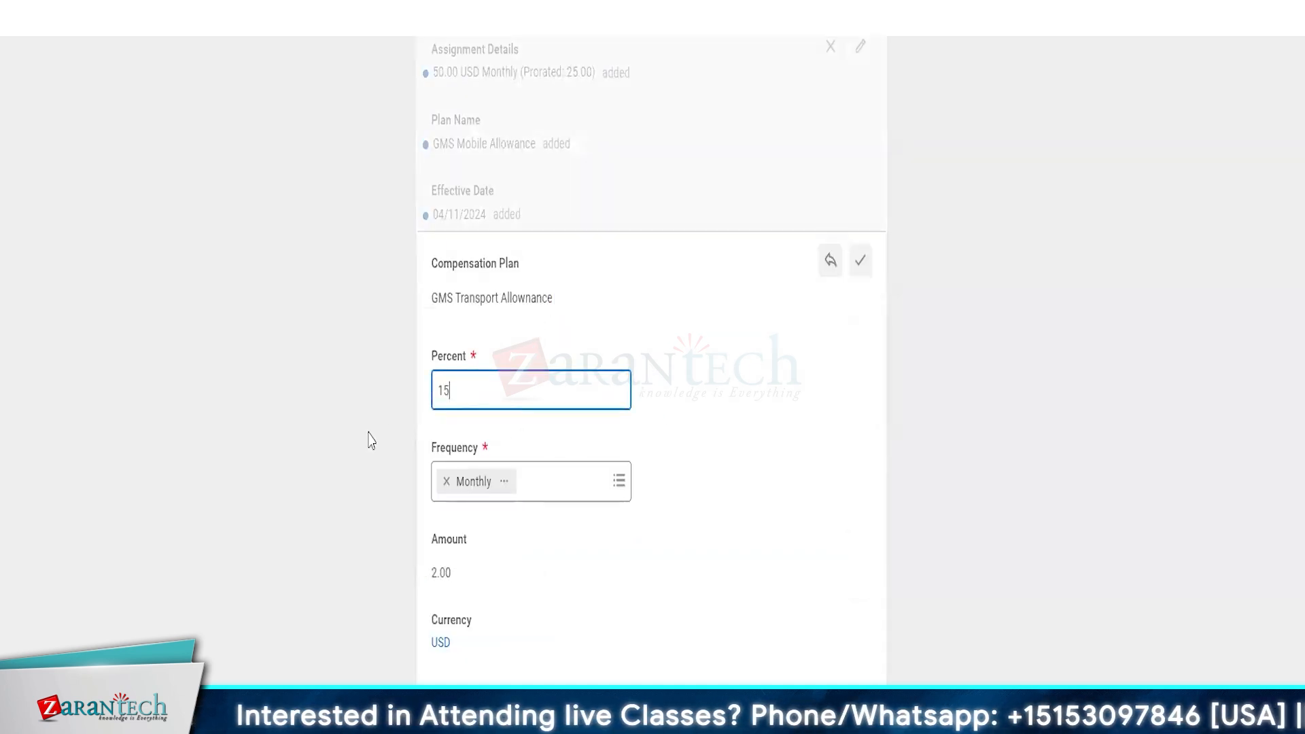
click(861, 261)
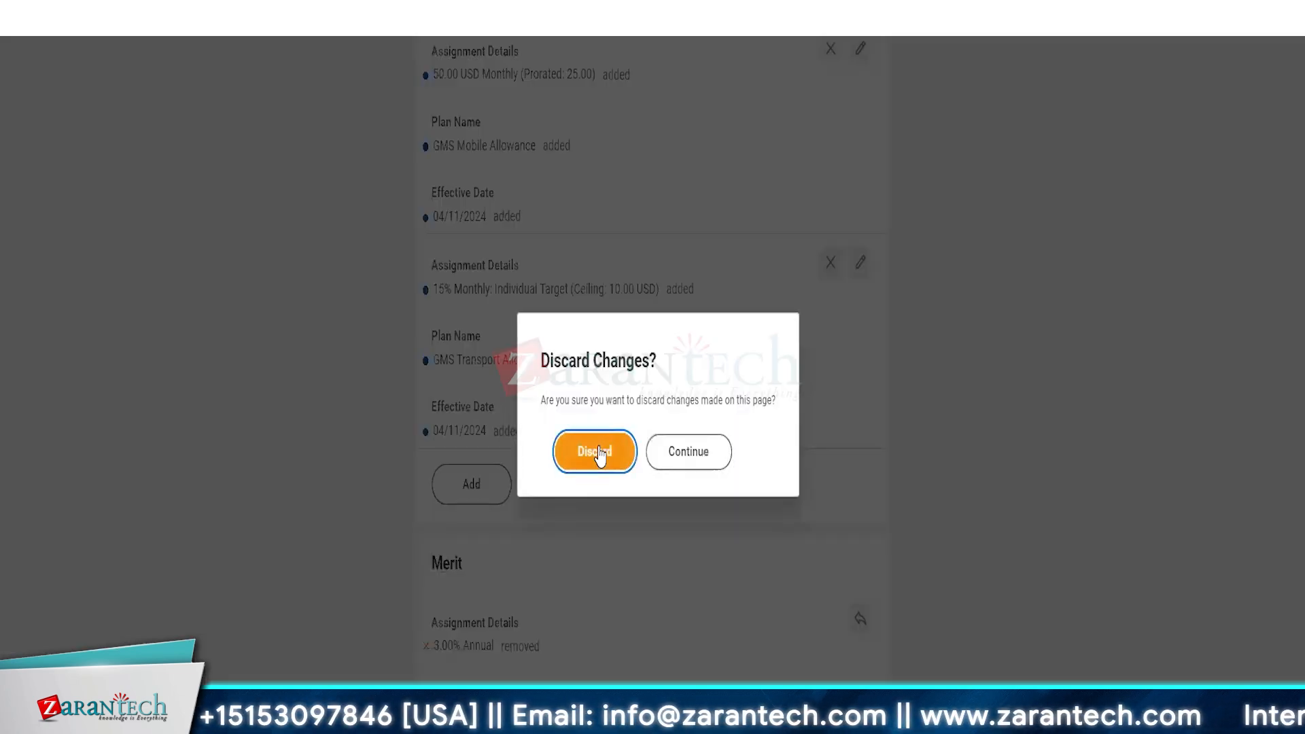
click(598, 452)
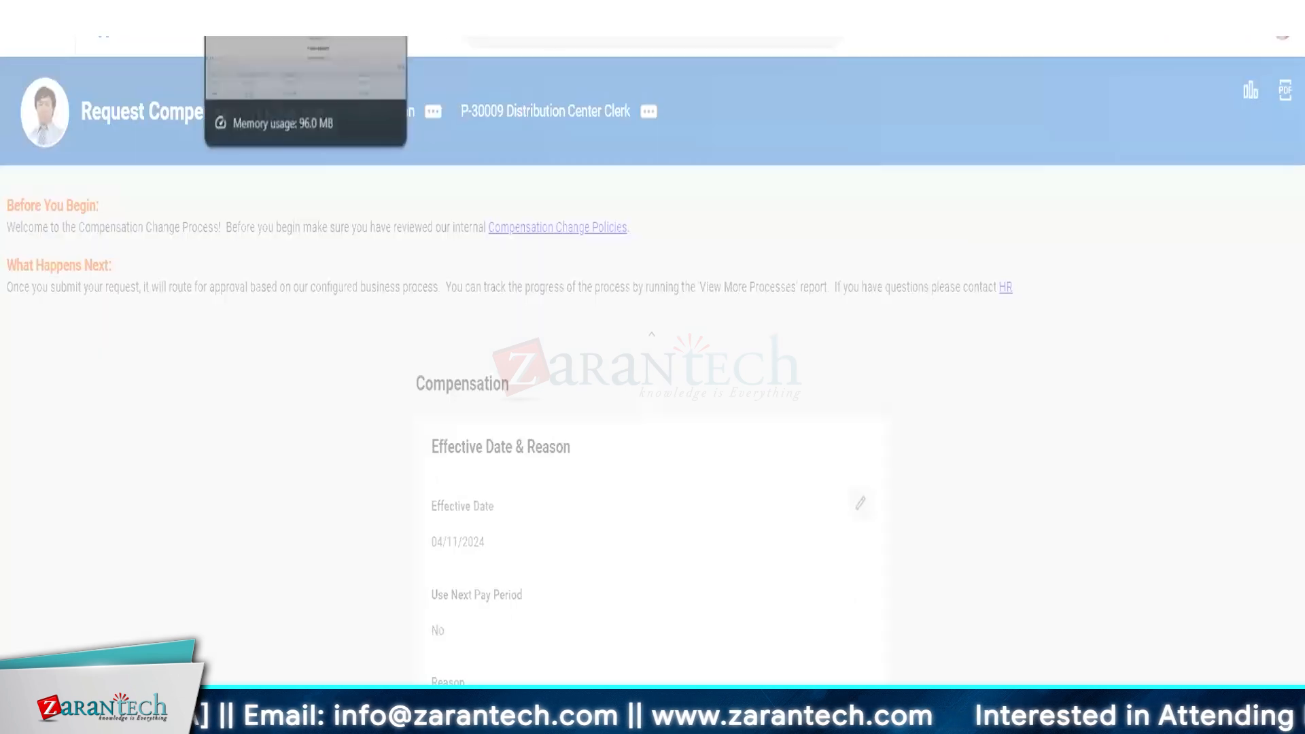
Step: Open the GMS Transport Allownance plan for editing with the effective date 01/01/1900
click(306, 13)
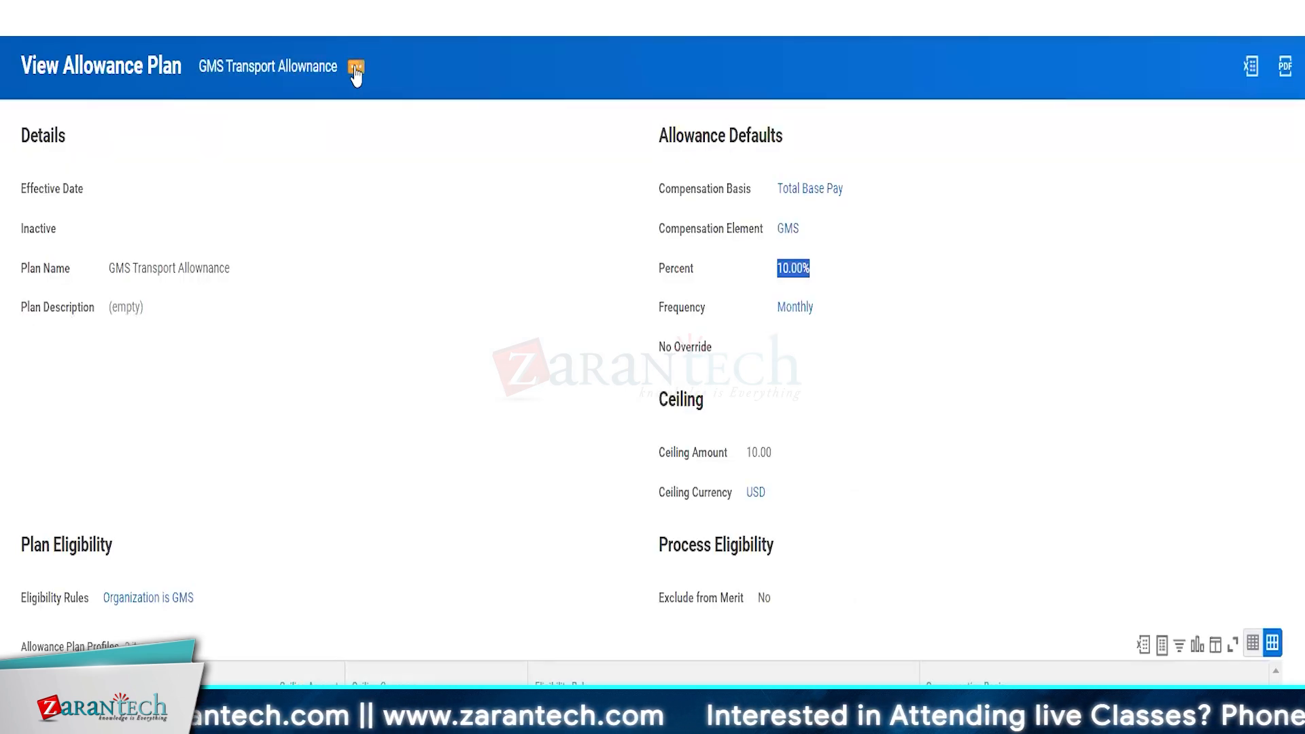
click(355, 71)
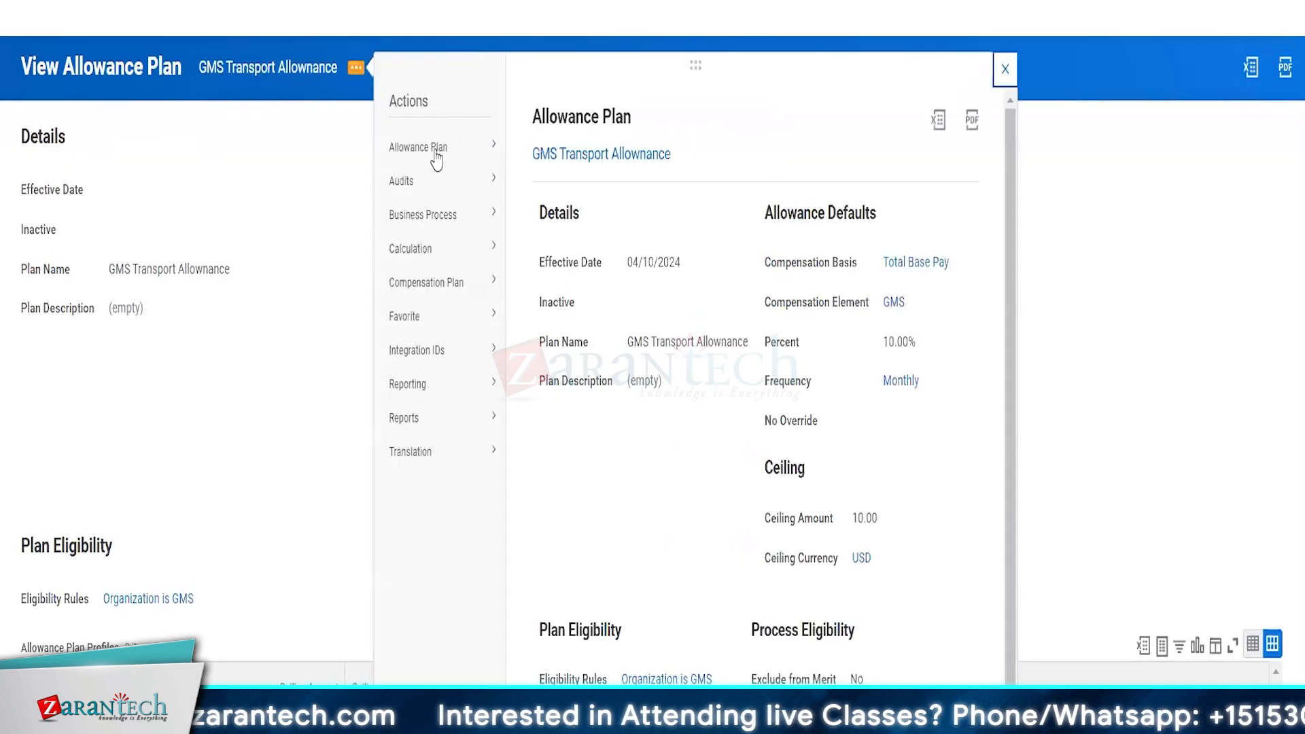
mouse_move(435, 148)
click(529, 174)
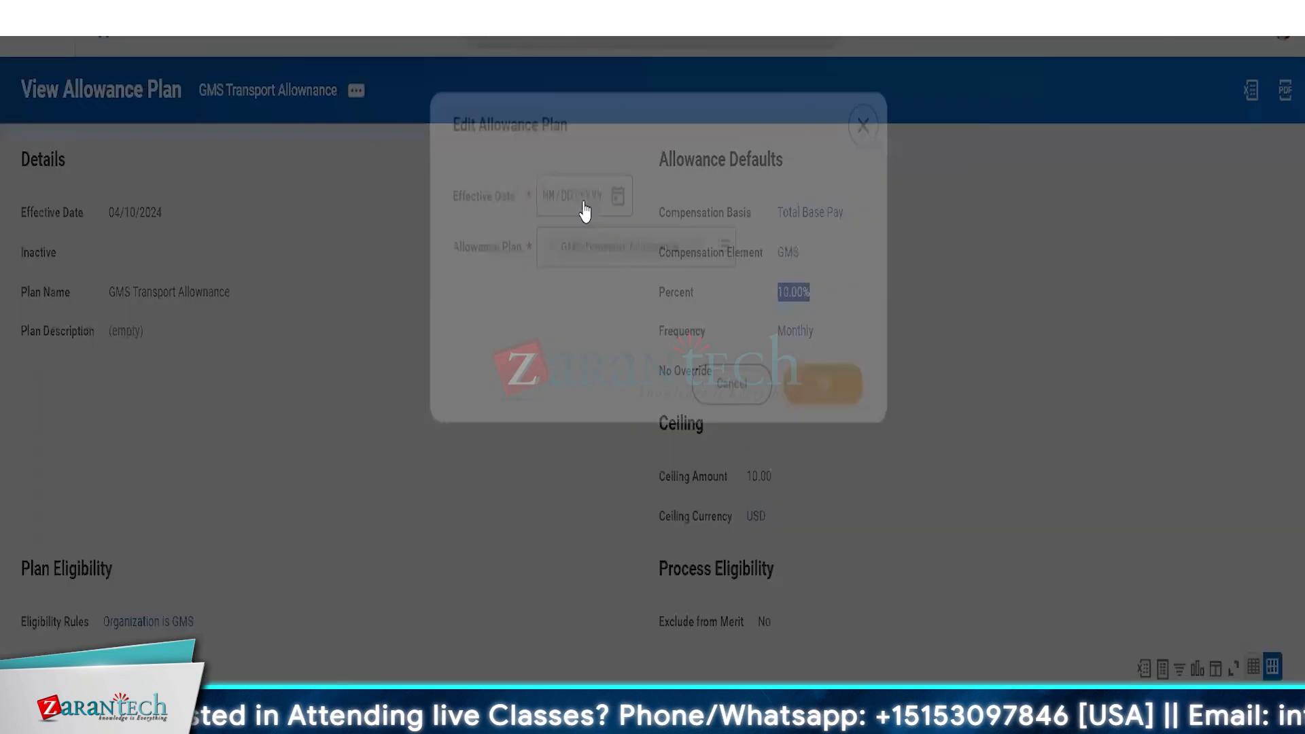
click(552, 193)
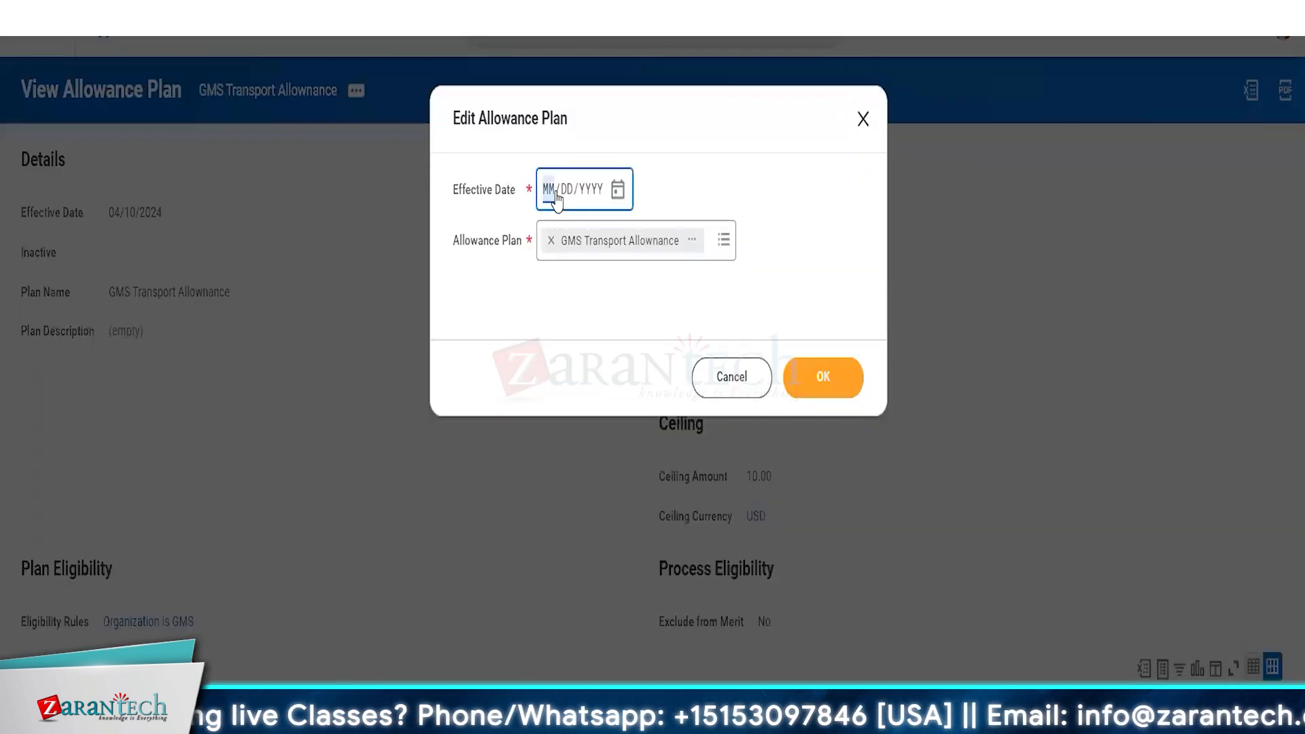
text(01011900)
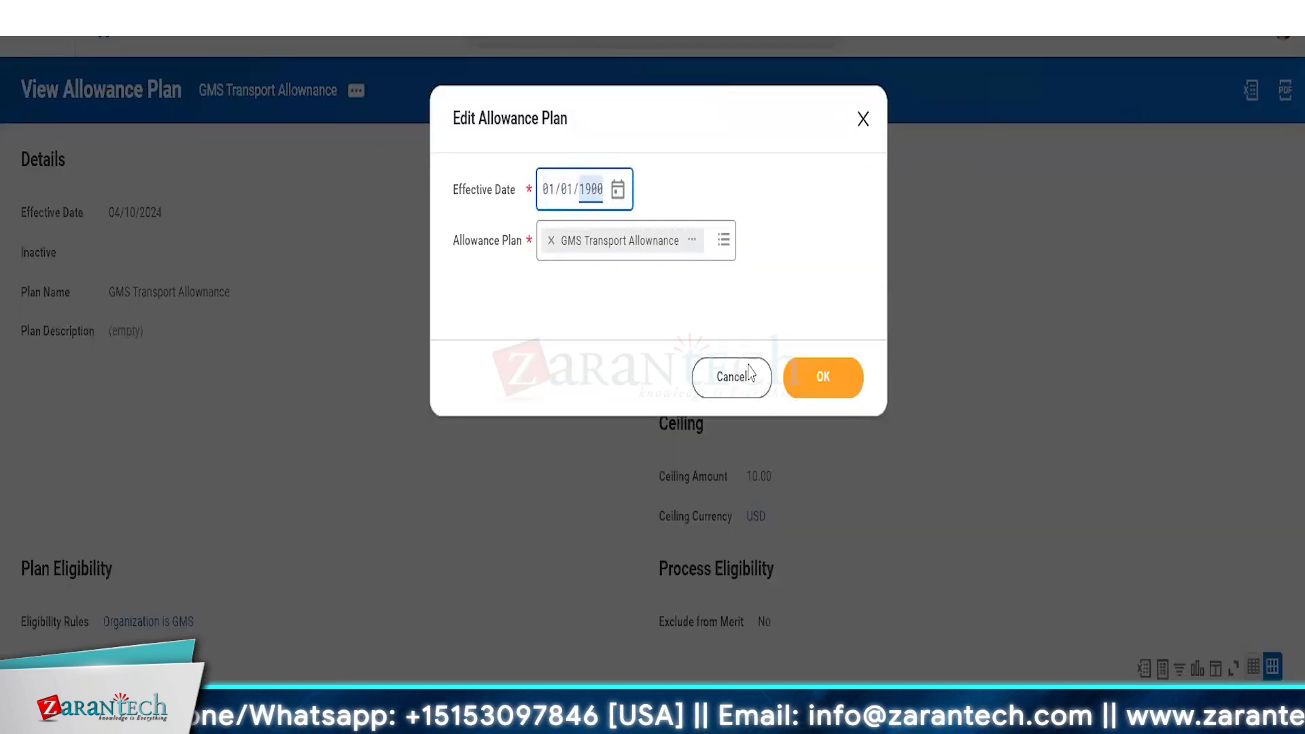
click(824, 379)
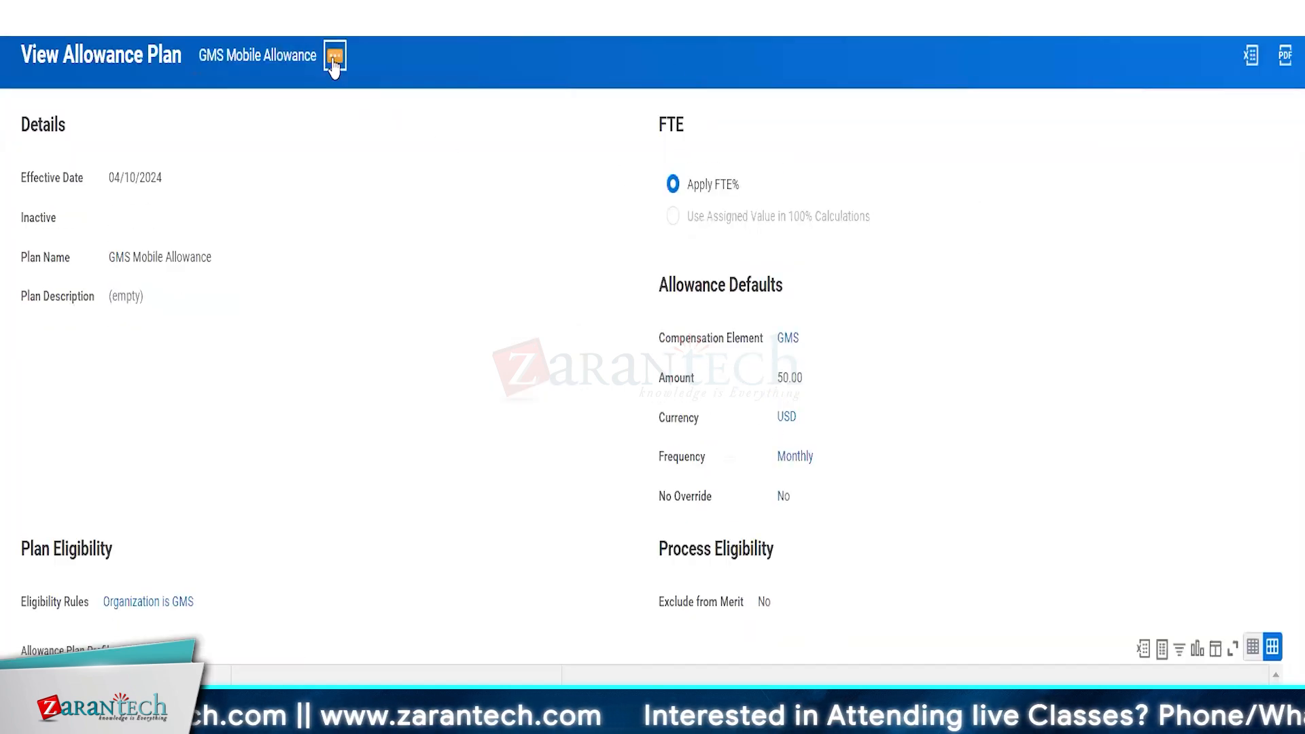
Step: Edit the GMS Mobile Allowance plan with the effective date 01/01/2000 and check its No Override setting
click(333, 60)
mouse_move(382, 134)
click(510, 161)
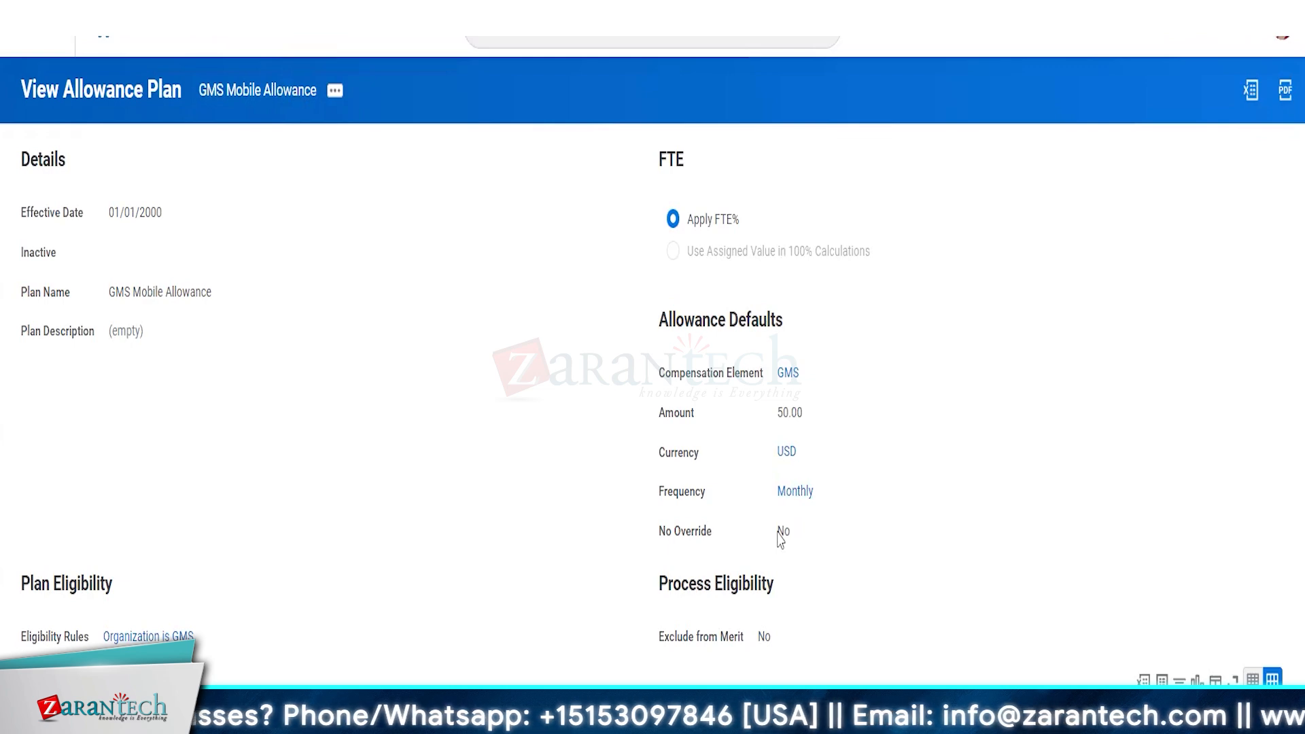
drag(778, 532, 794, 535)
click(835, 532)
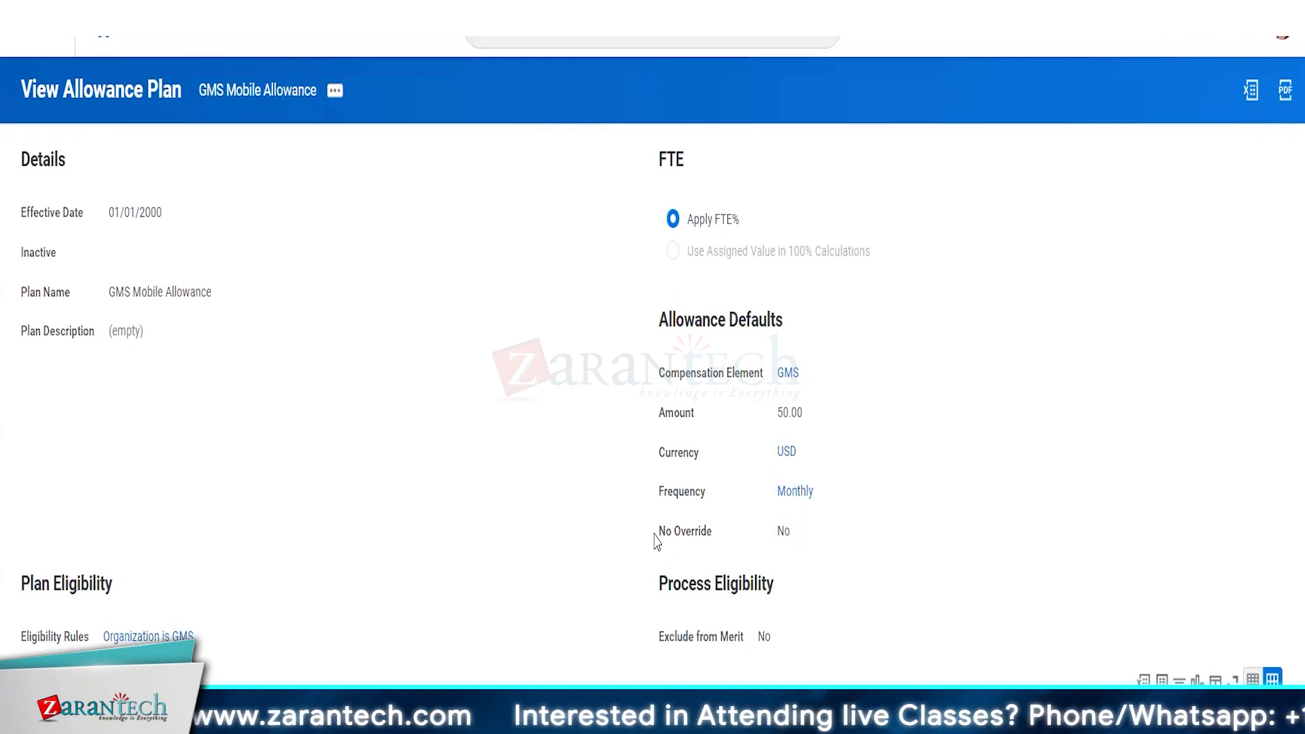
drag(797, 533, 771, 531)
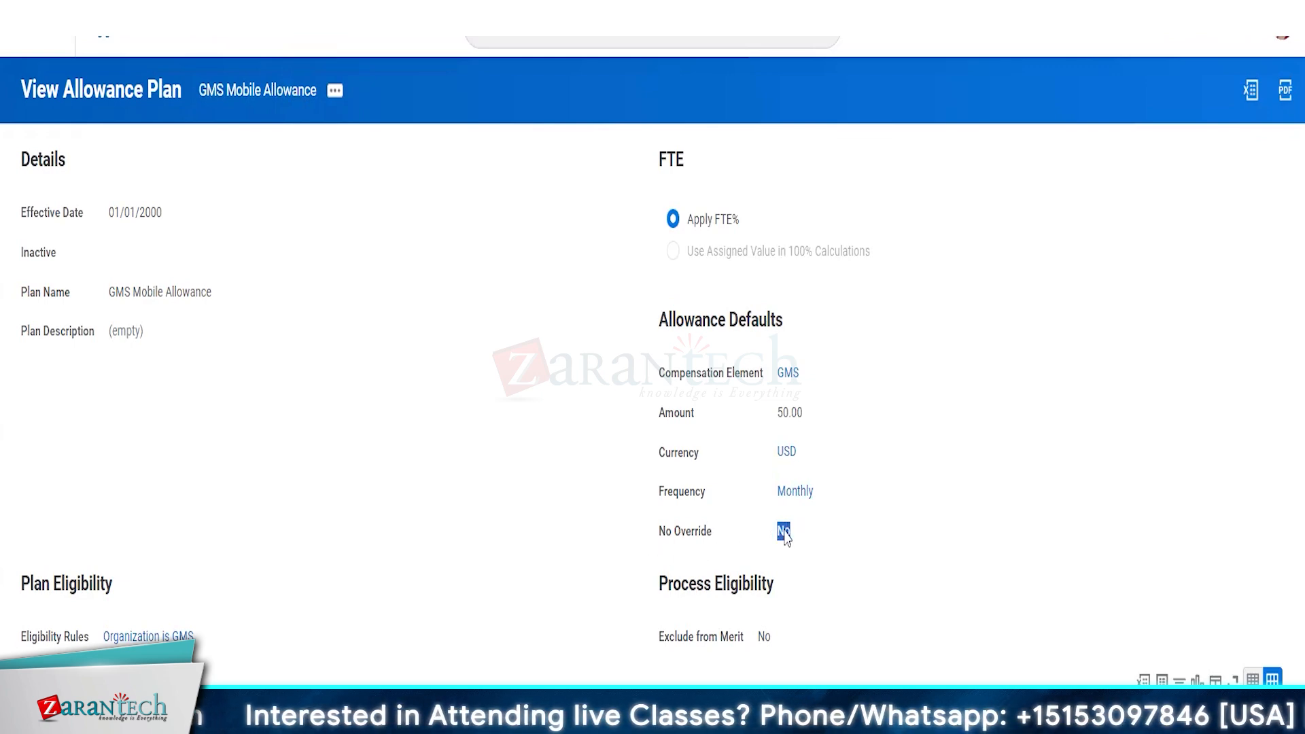
click(785, 527)
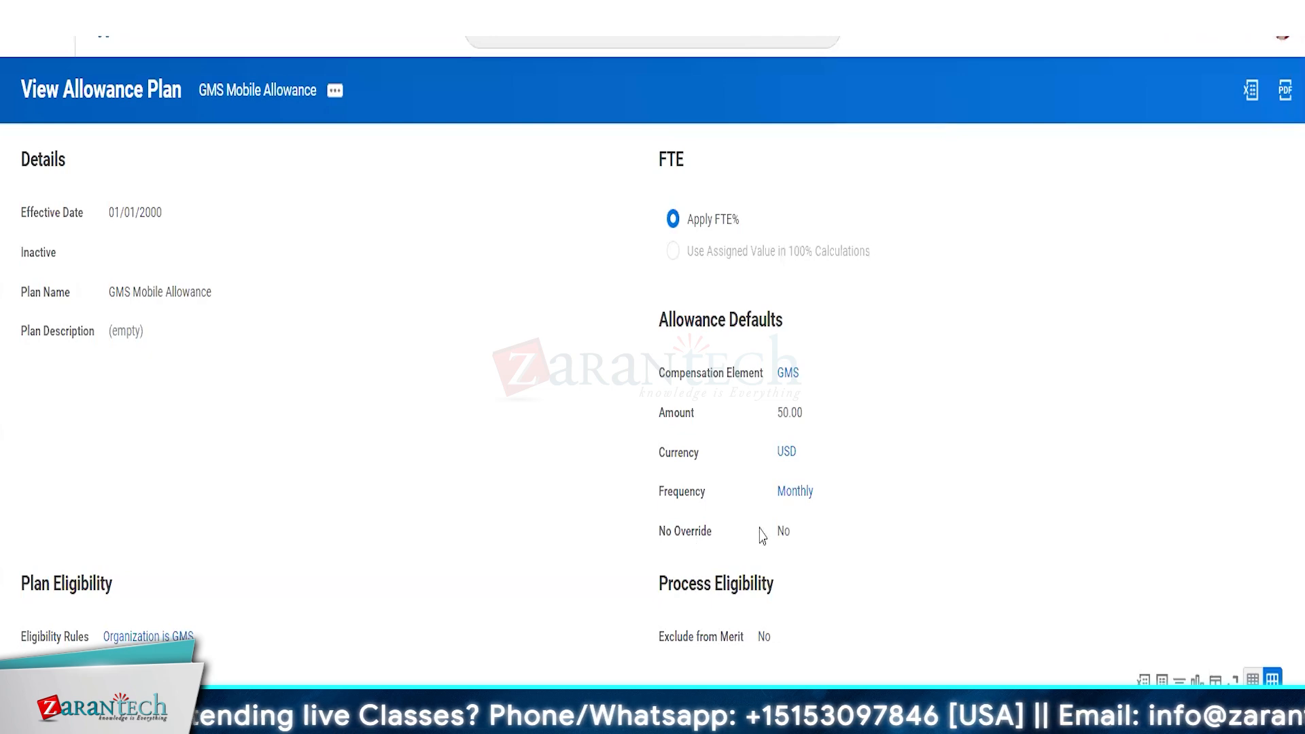
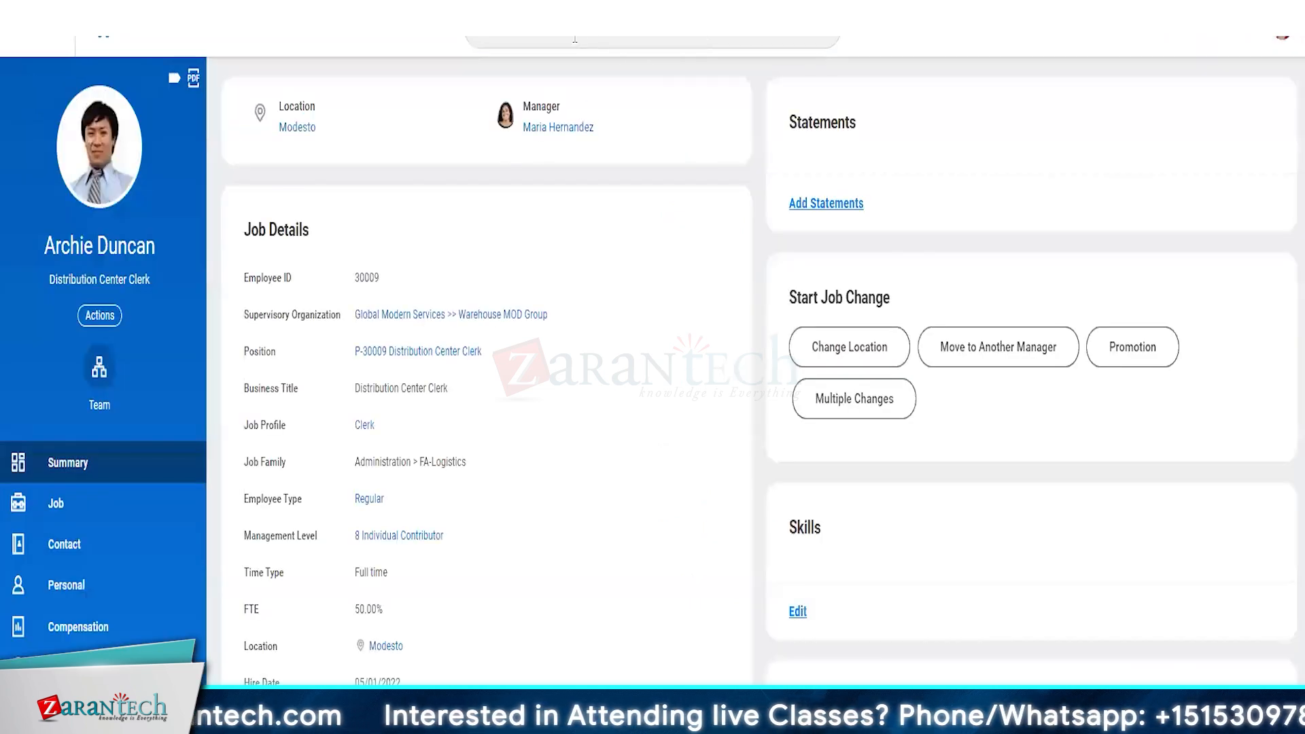
Step: Search for the Create Allowance Plan task and open it
click(656, 43)
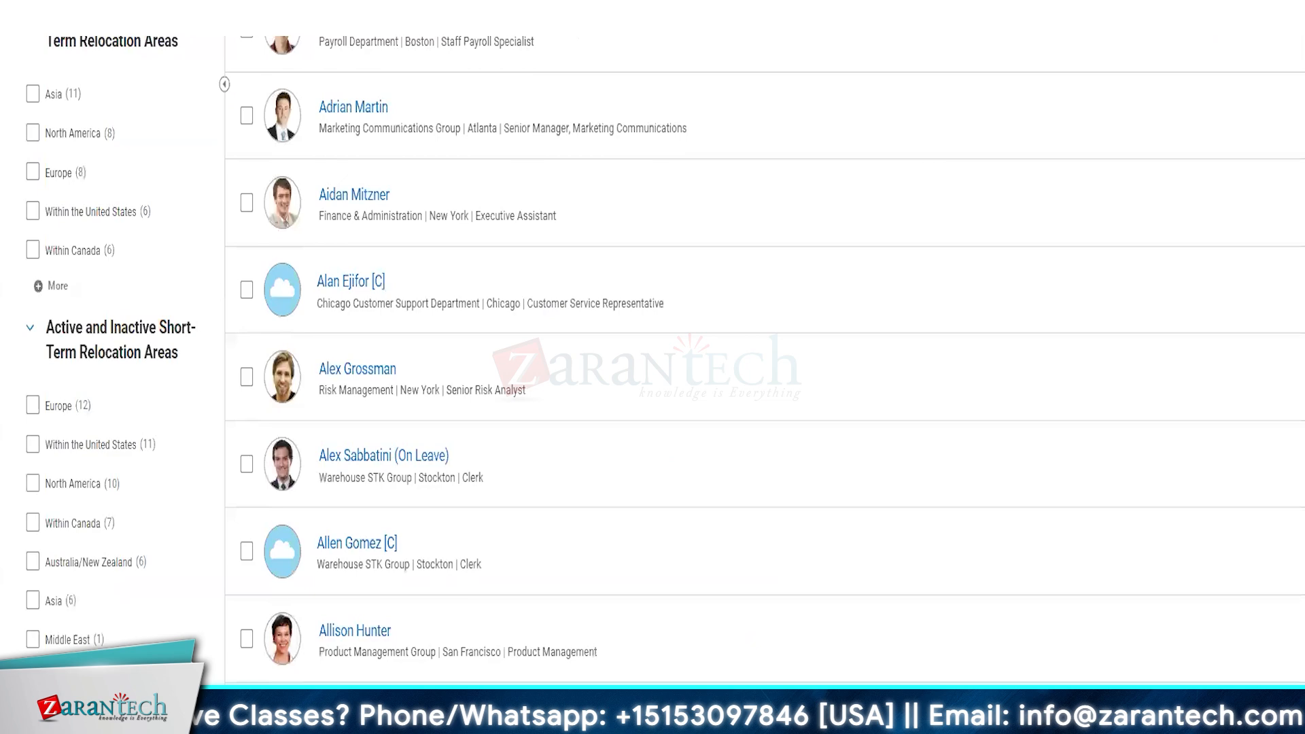
scroll(653, 340, up, 10)
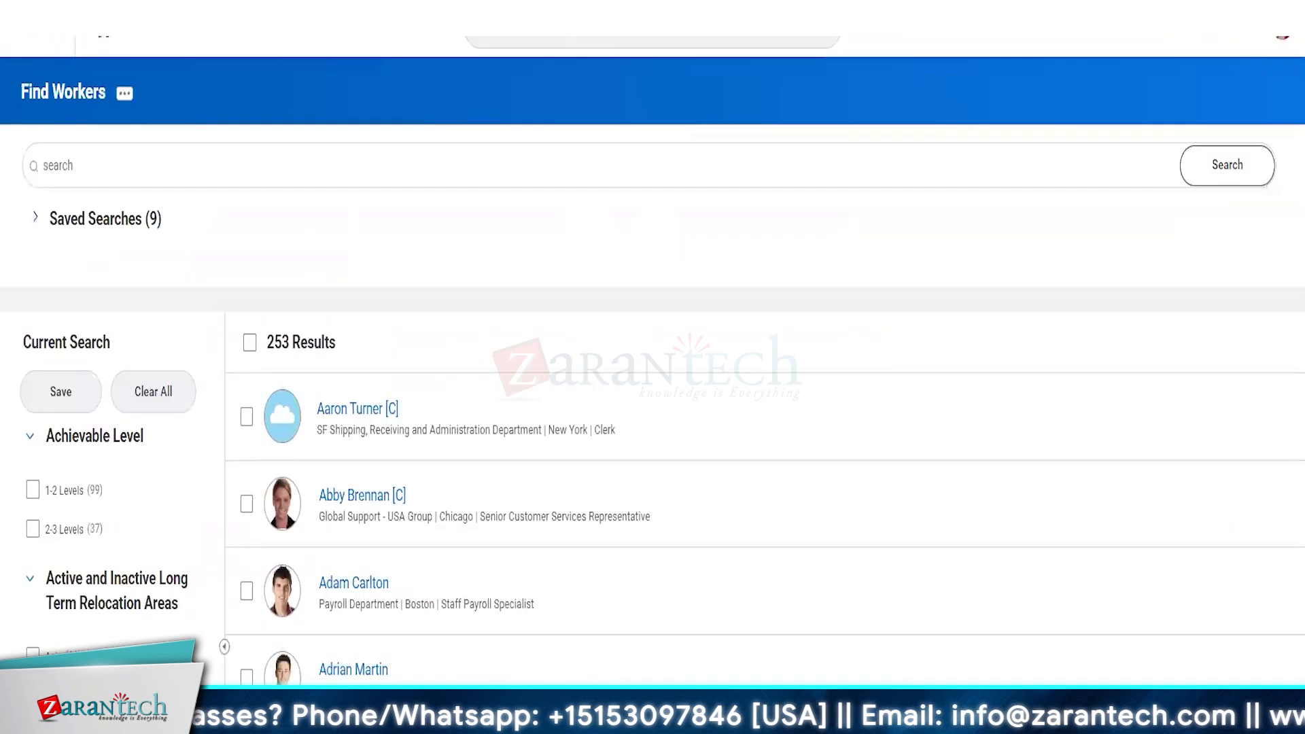
click(653, 41)
text(c)
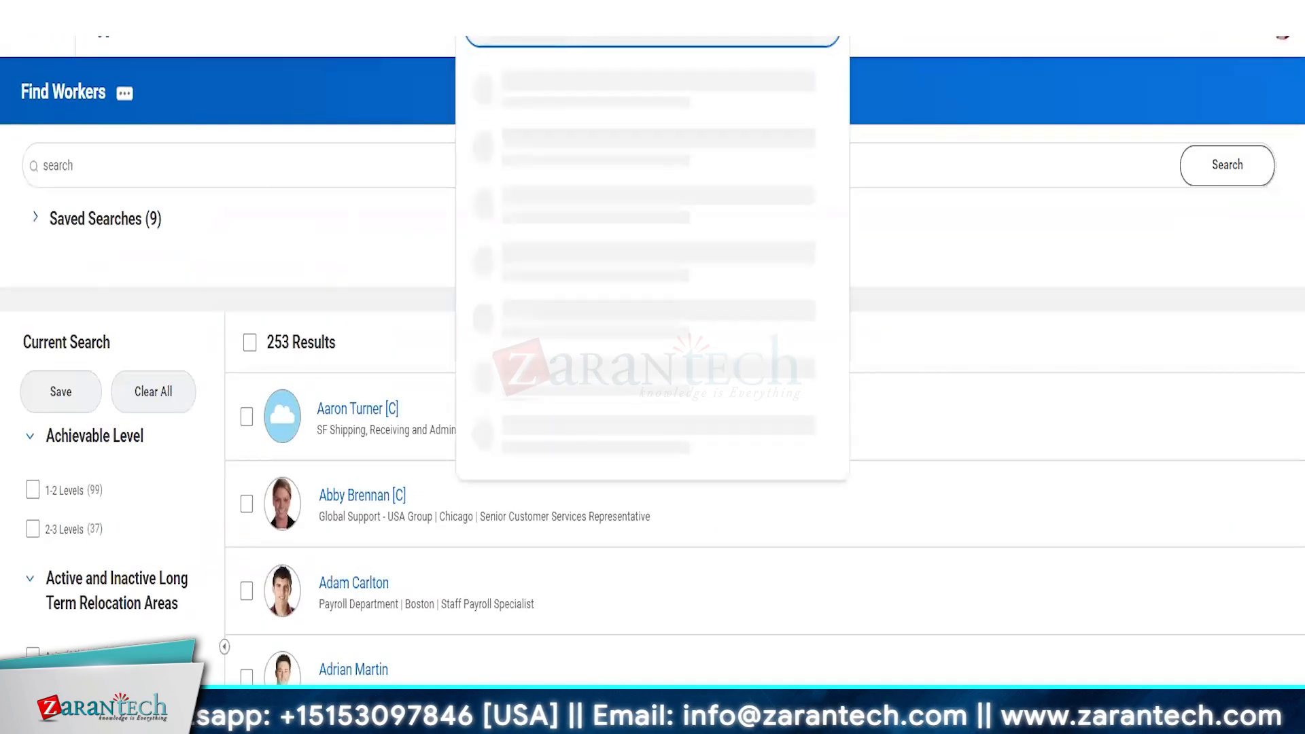
key(Return)
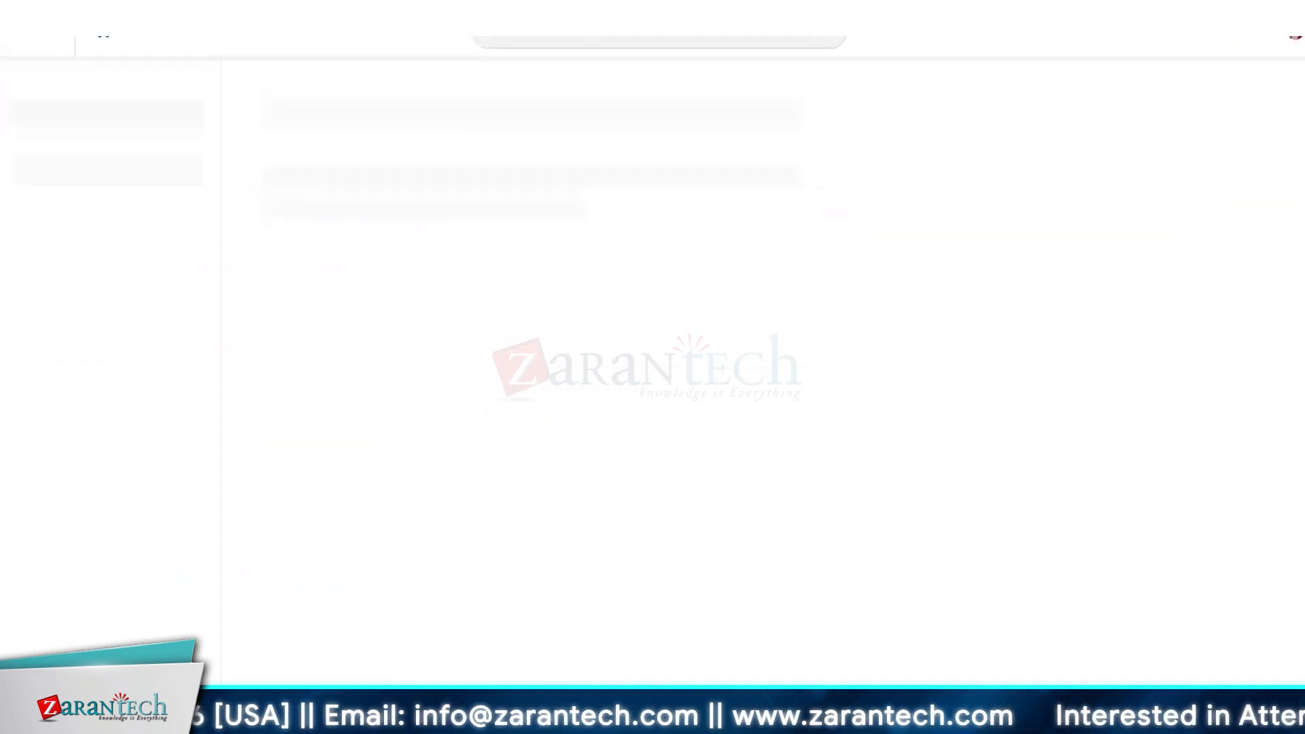
click(295, 165)
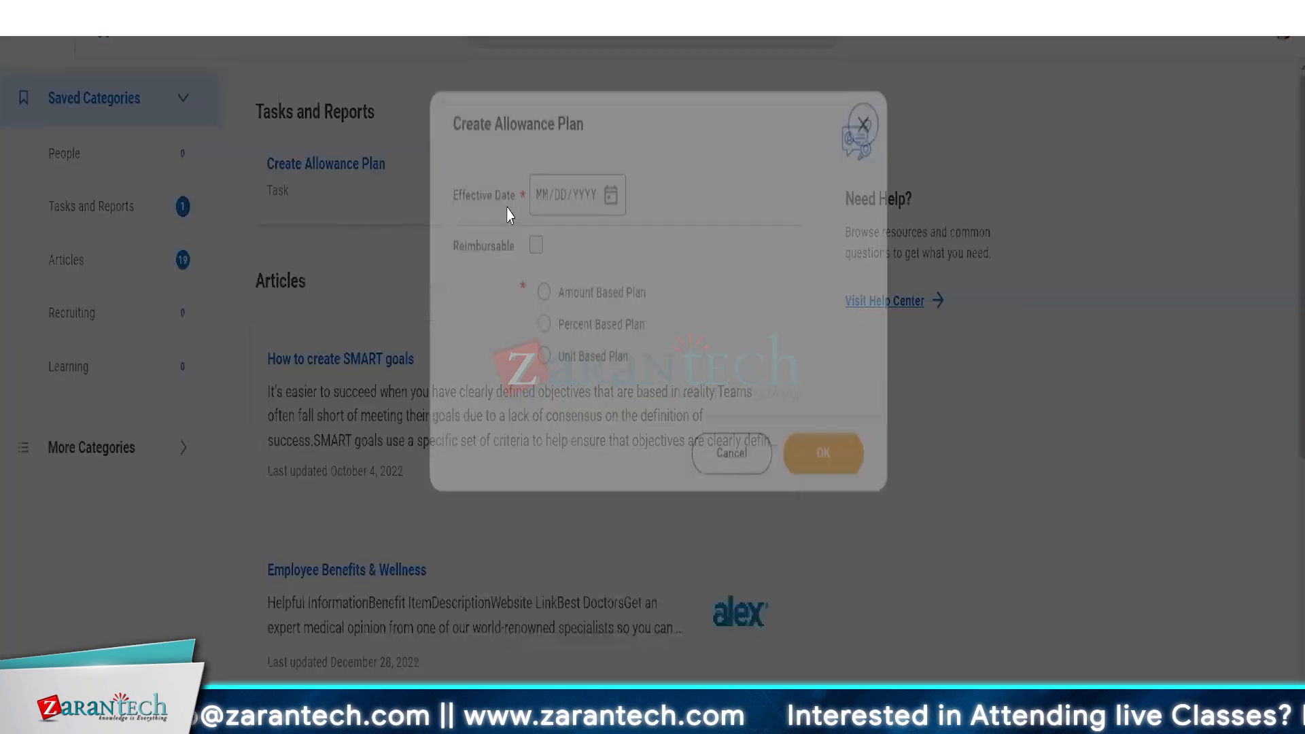
Step: Start a new amount-based allowance plan with the effective date 01/01/1900
click(545, 198)
text(01011900)
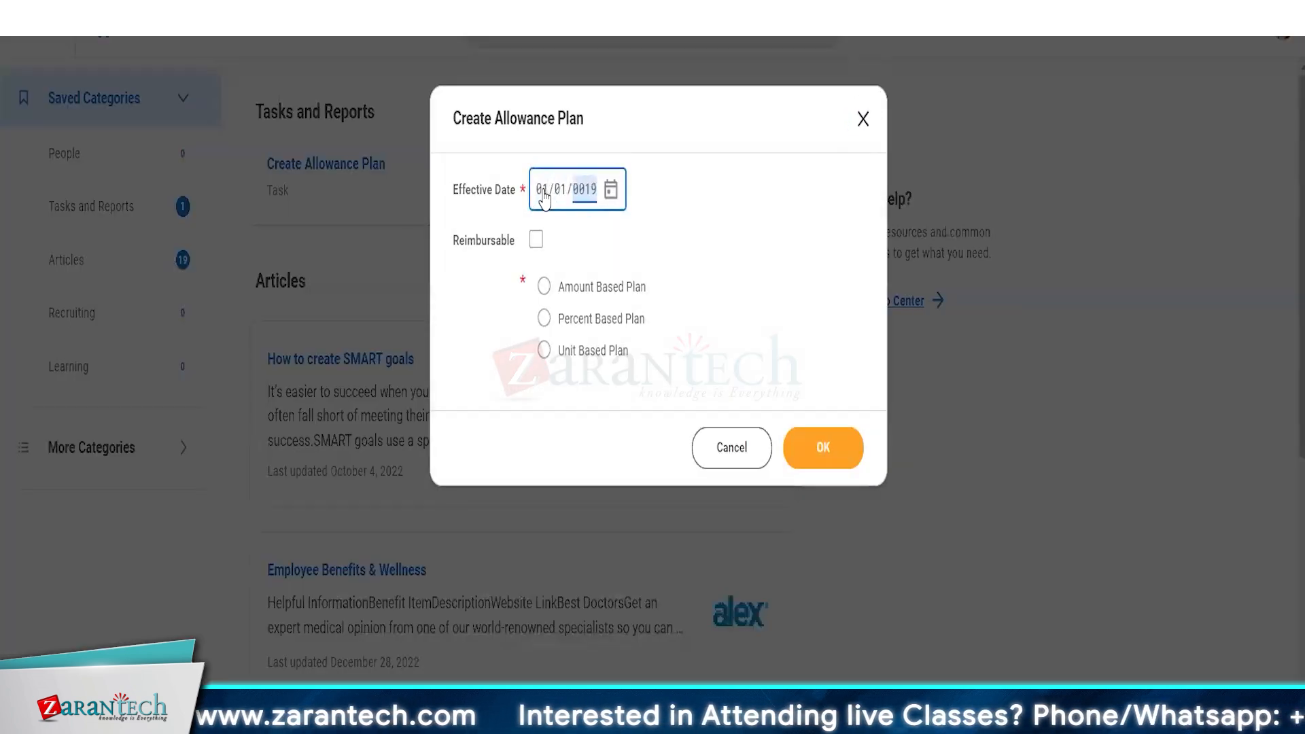
click(544, 286)
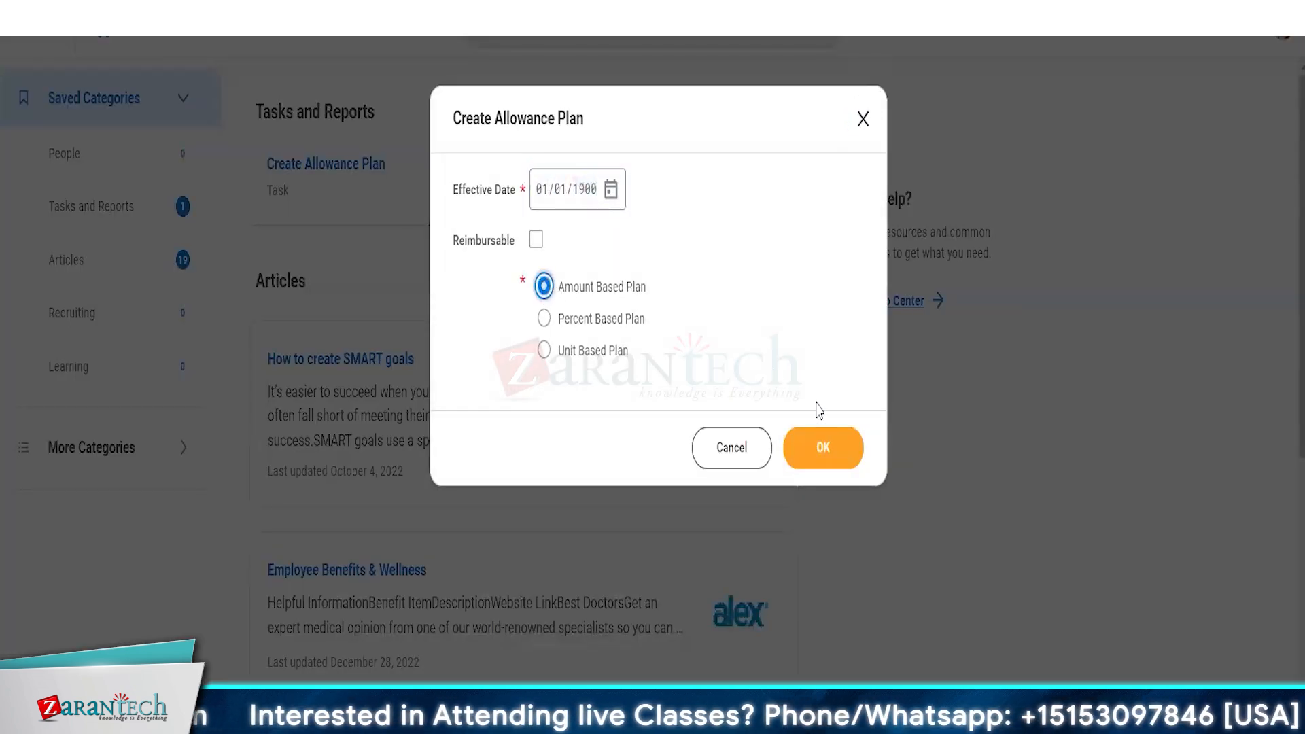
click(823, 448)
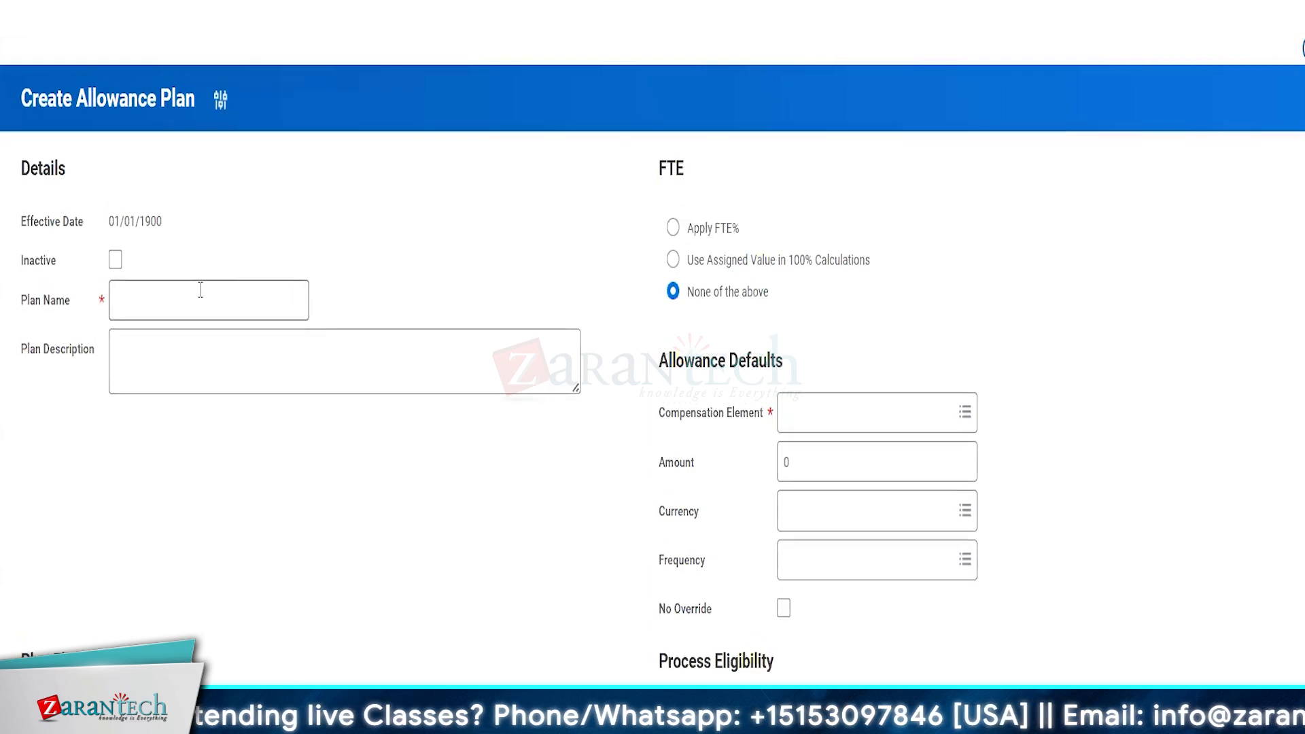
Step: Name the plan GMS Special Allowance and assign the eligibility rule Organization is GMS
click(200, 291)
text(GMS)
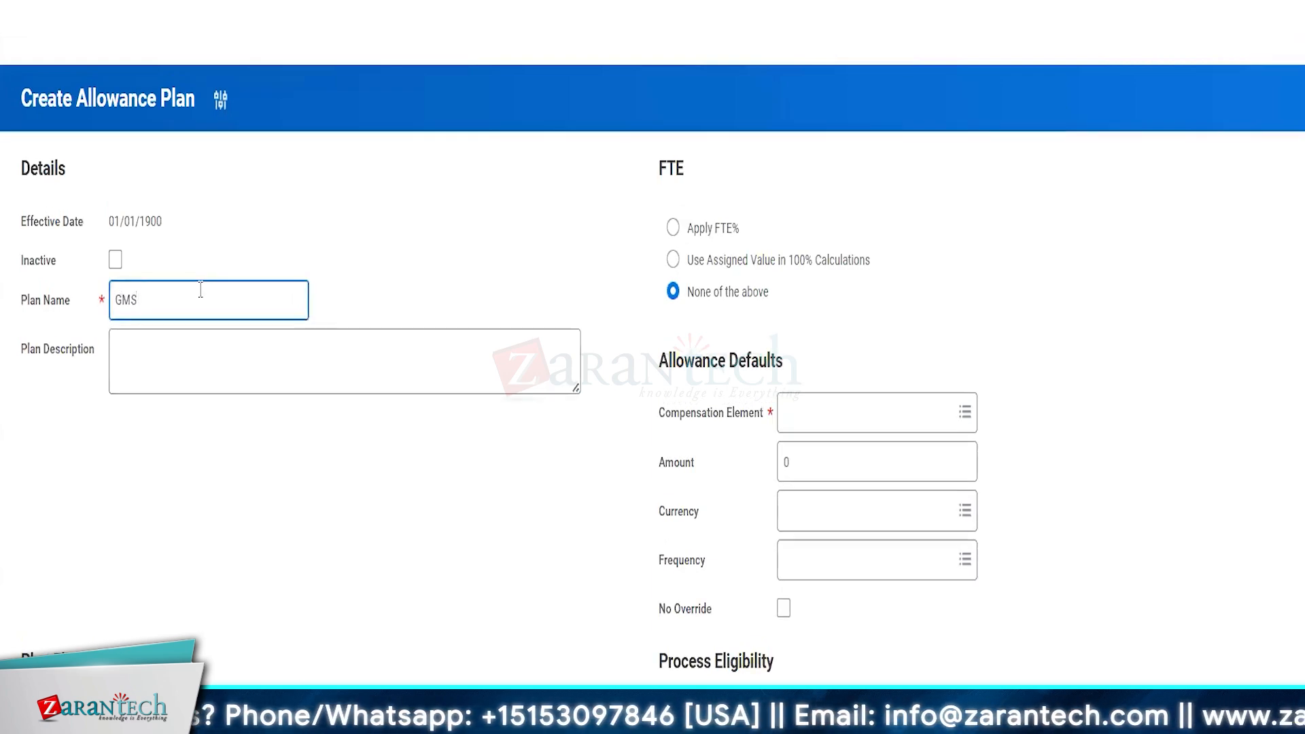
text( Special A)
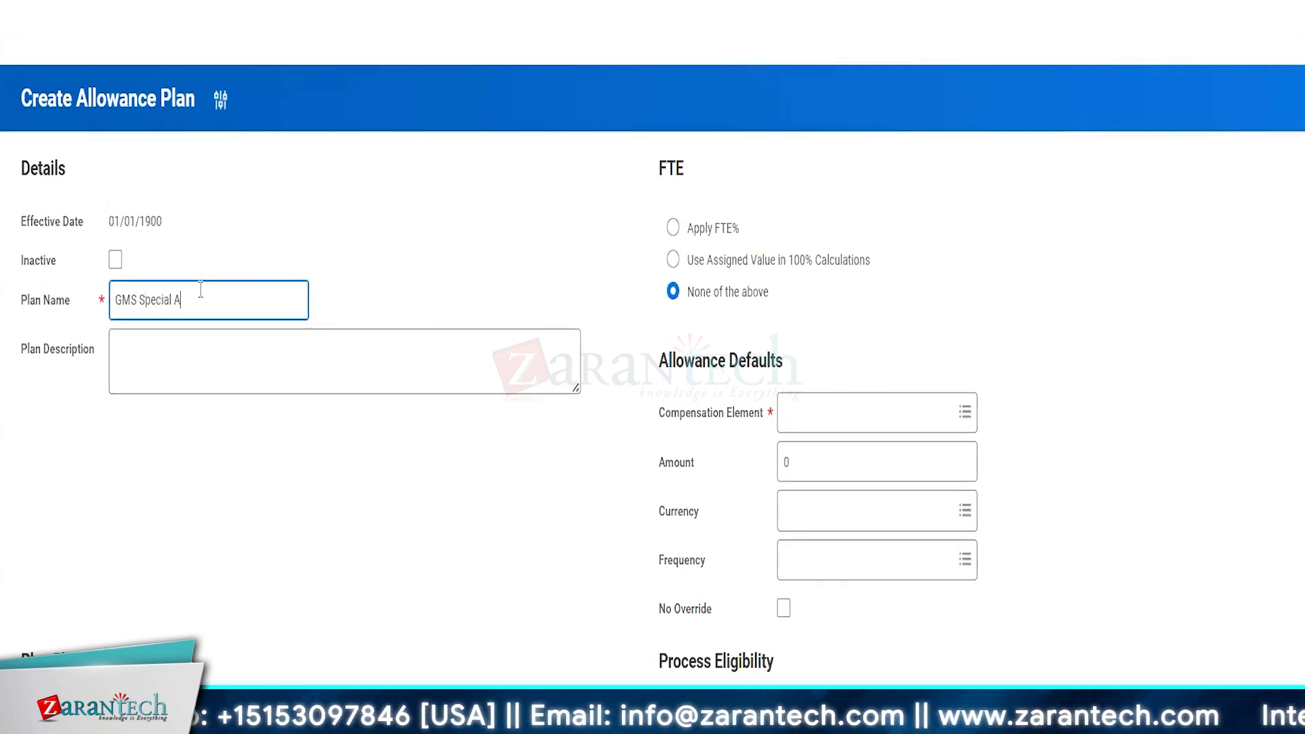
text(llowance)
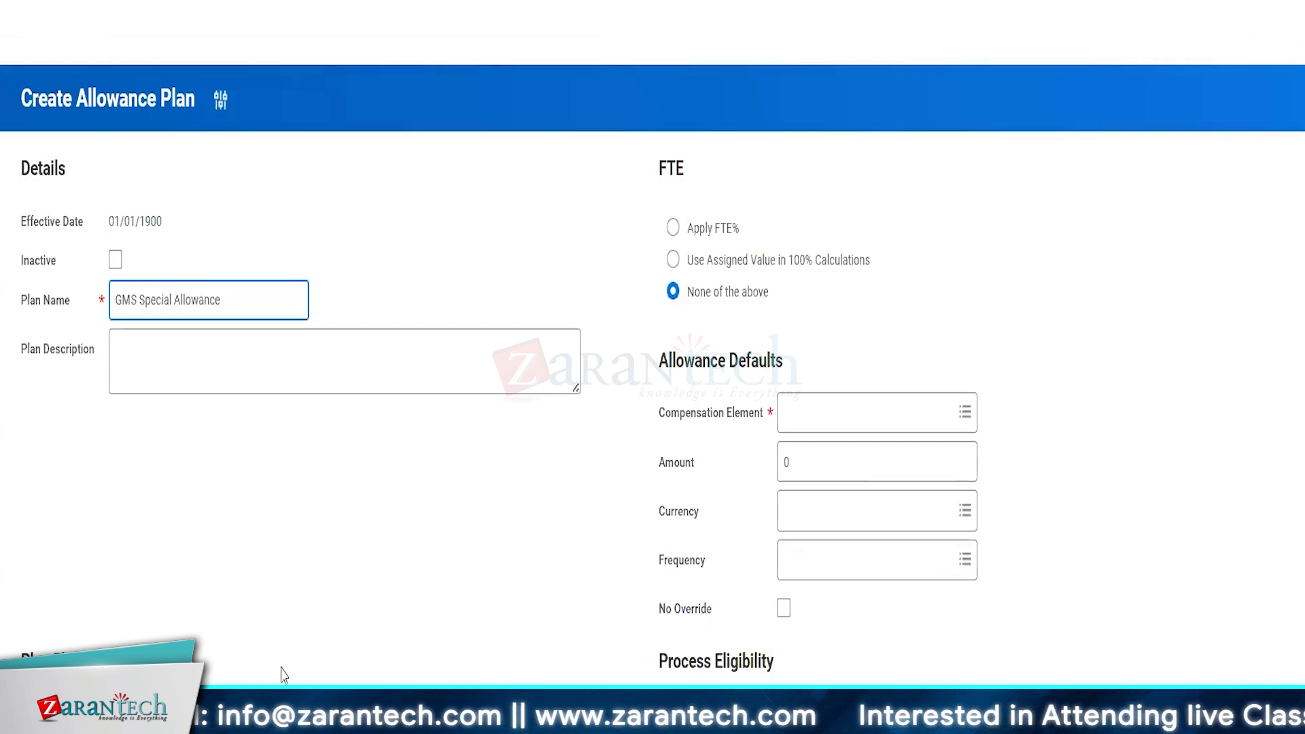
click(291, 710)
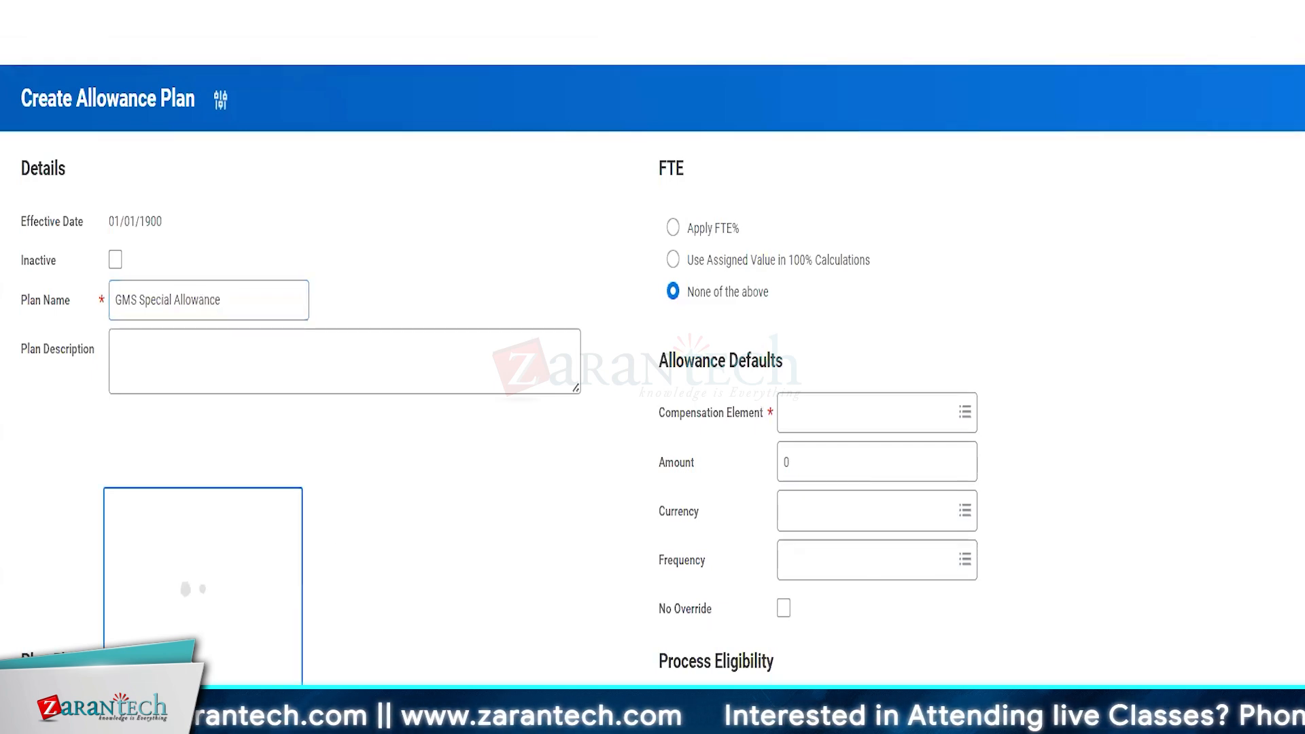
text(GMS)
key(Return)
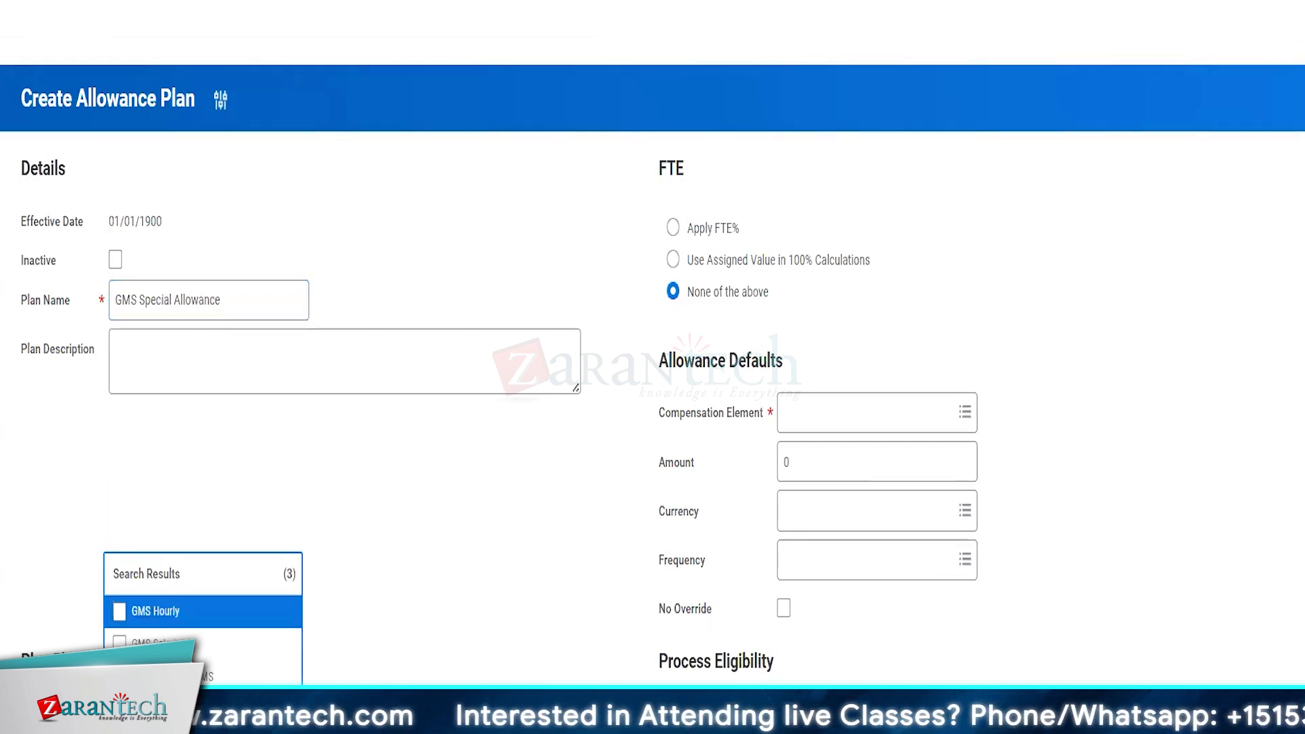
click(411, 600)
scroll(410, 600, down, 2)
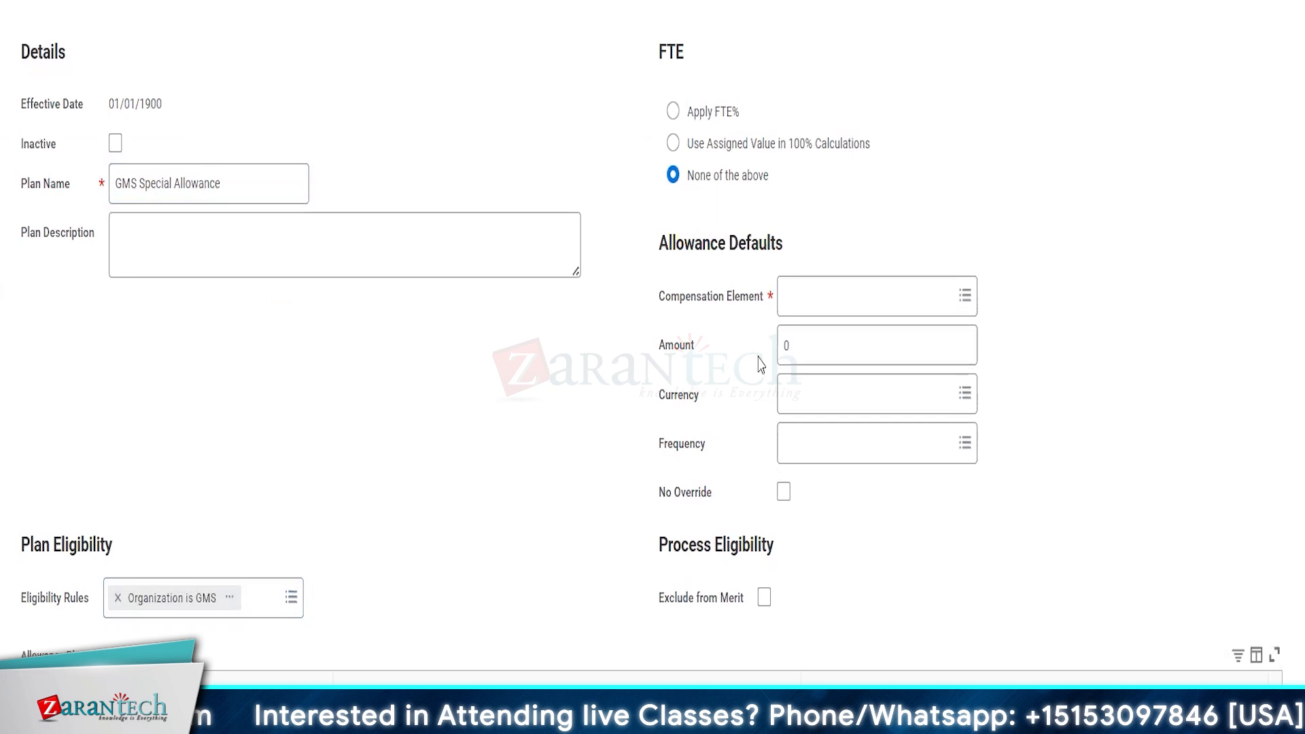
Step: Set the compensation element to GMS and the default amount to 10000, and open the frequency choices
click(807, 295)
text(GMS)
key(Return)
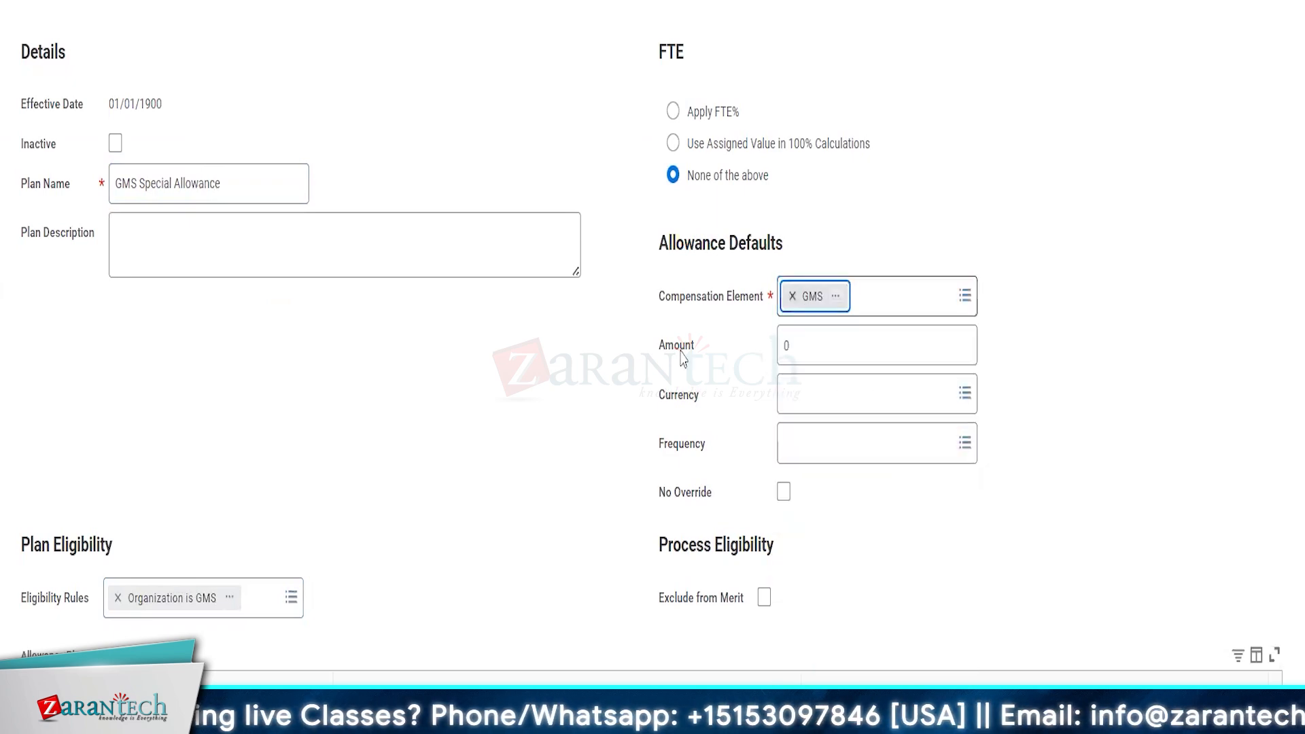
click(813, 353)
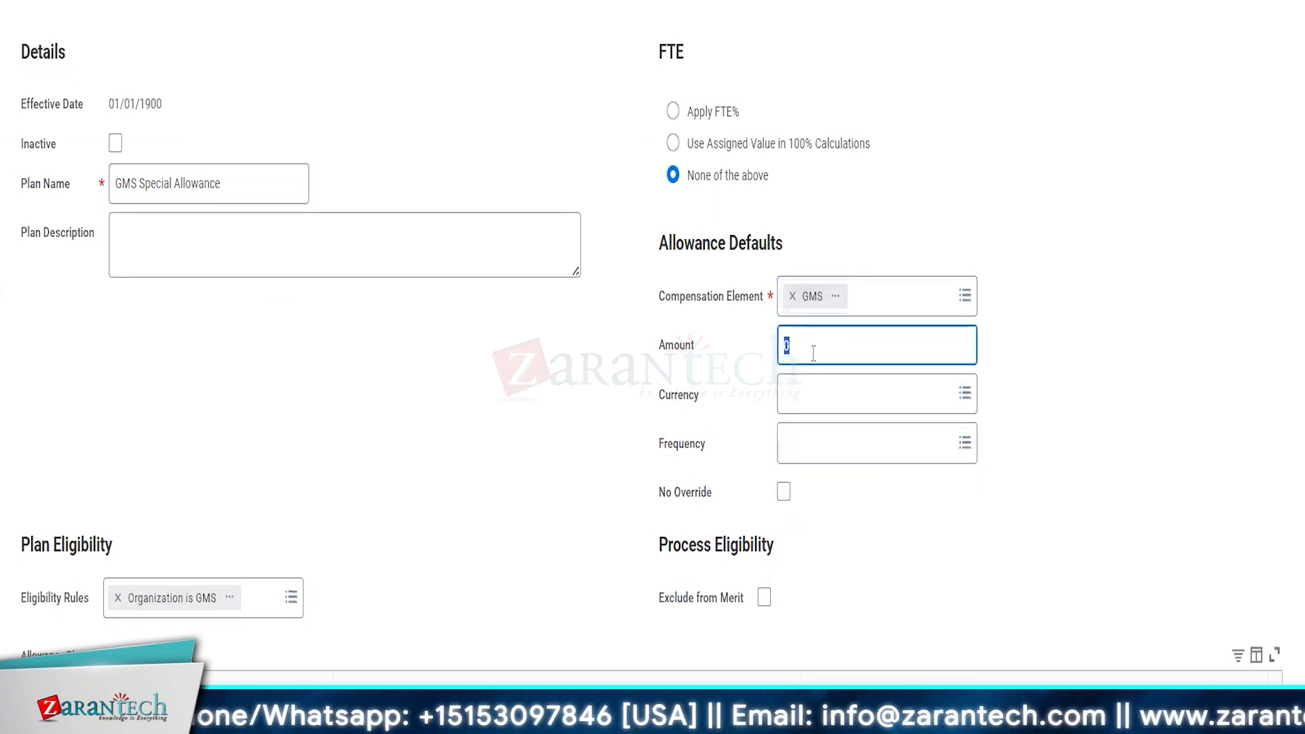
text(10000)
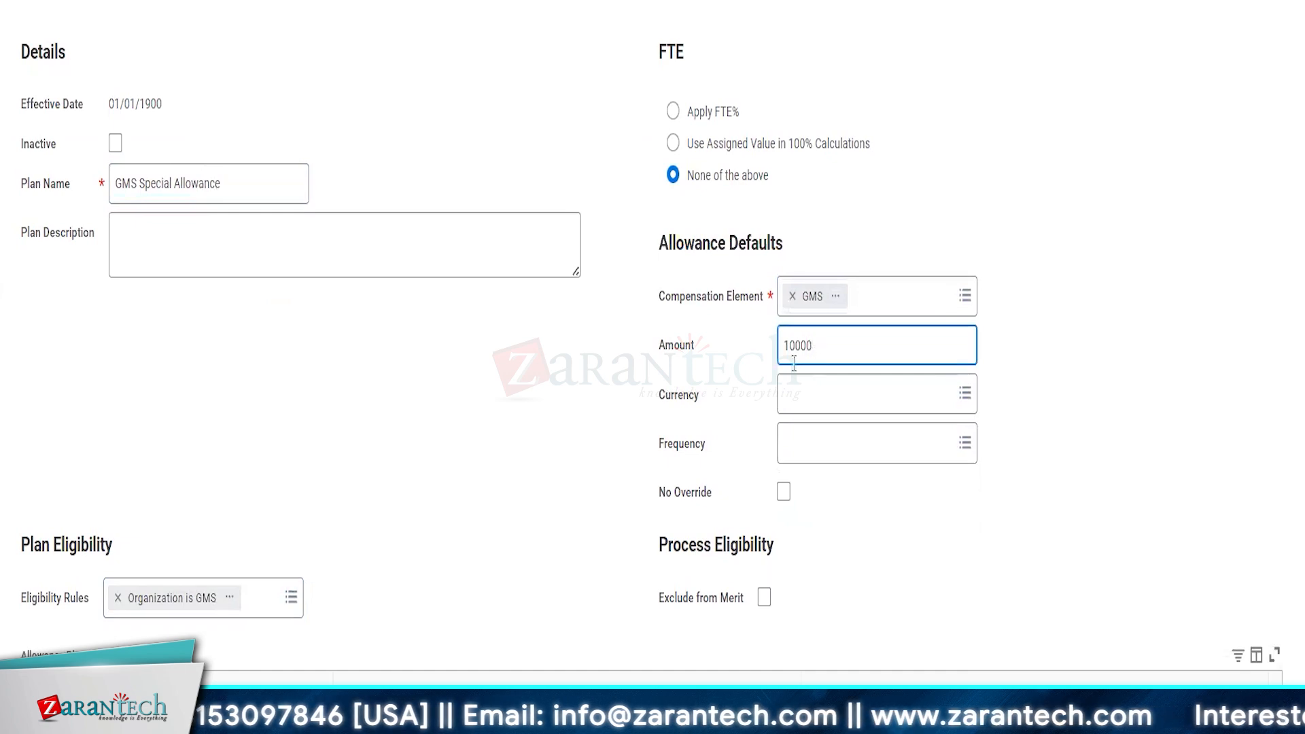
double_click(822, 347)
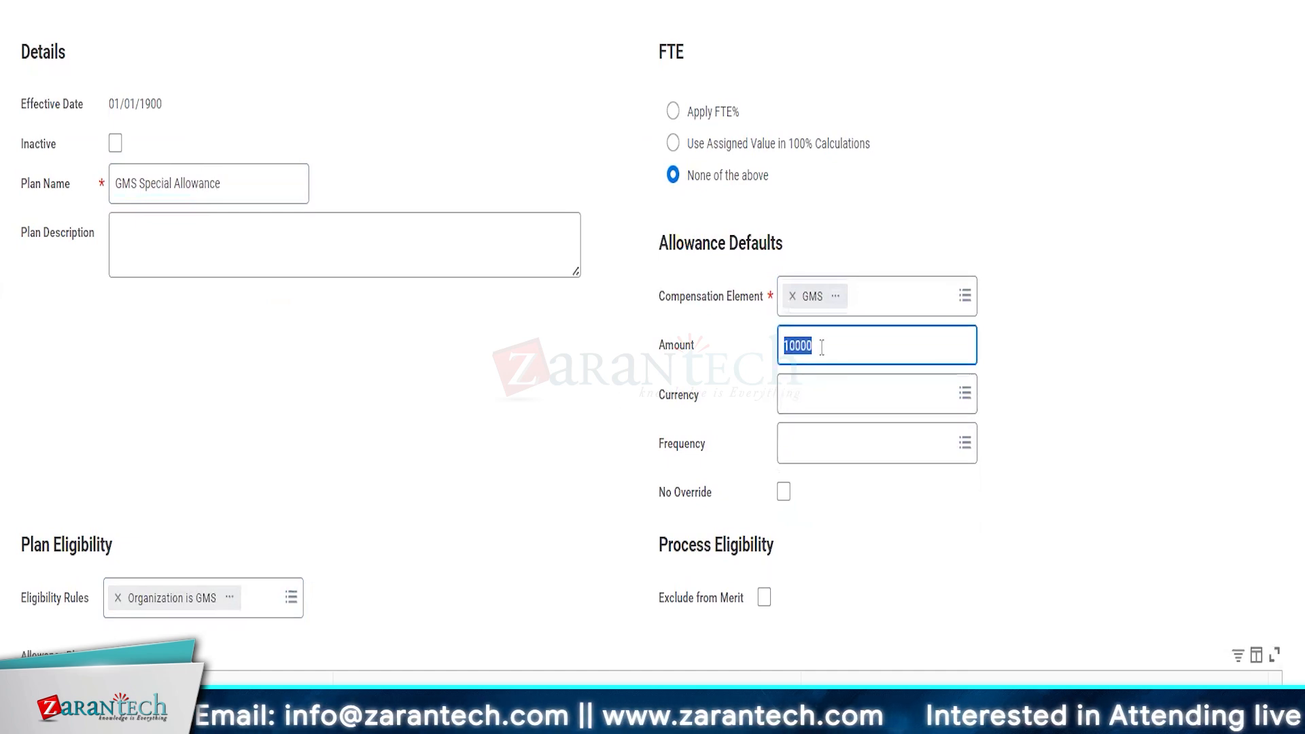
click(798, 348)
click(575, 482)
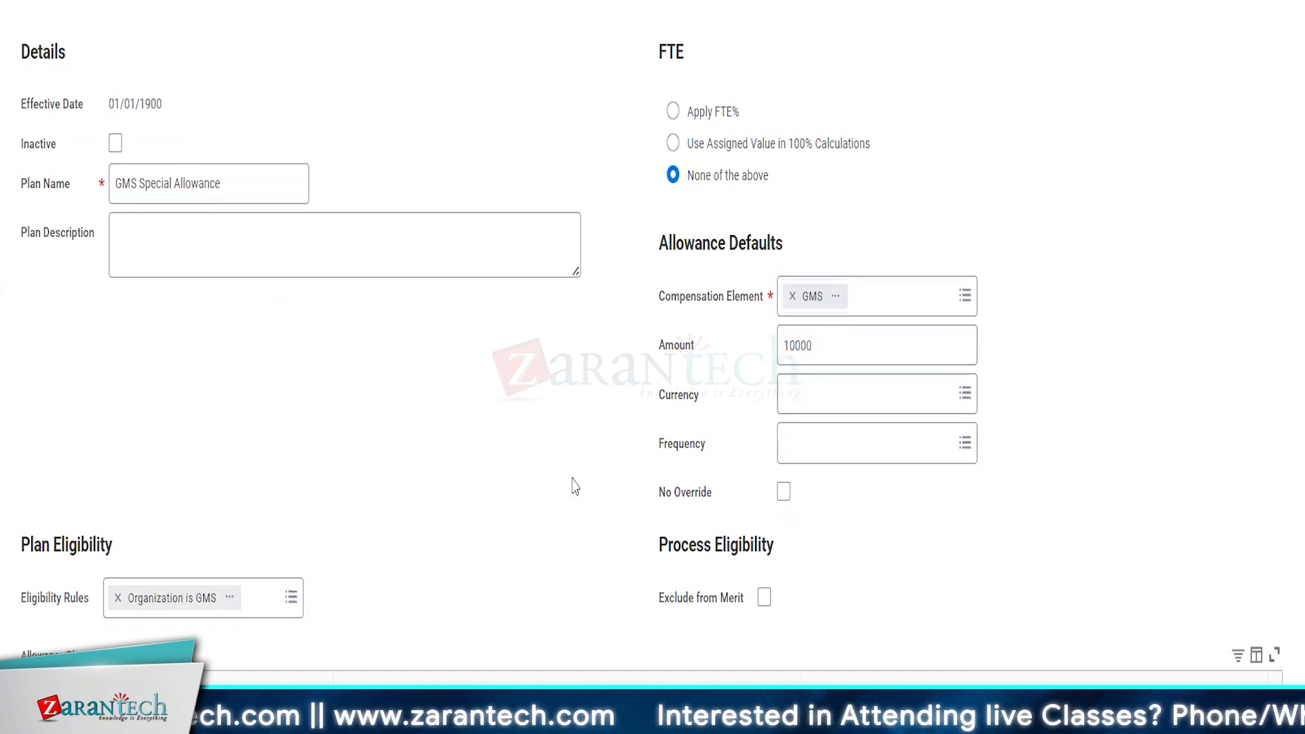
click(806, 454)
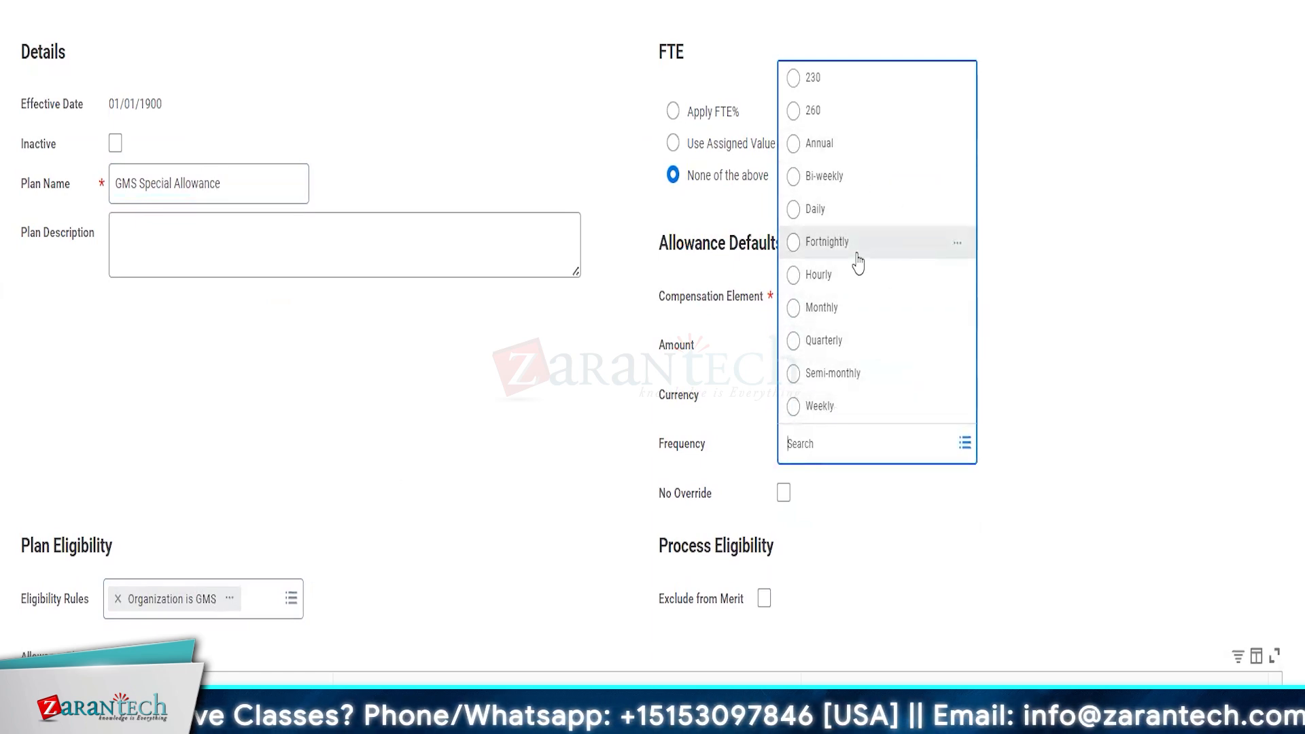
Step: Set the allowance default frequency to Annual and choose the currencies of both allowance plan profiles, with INR for the first one
click(823, 142)
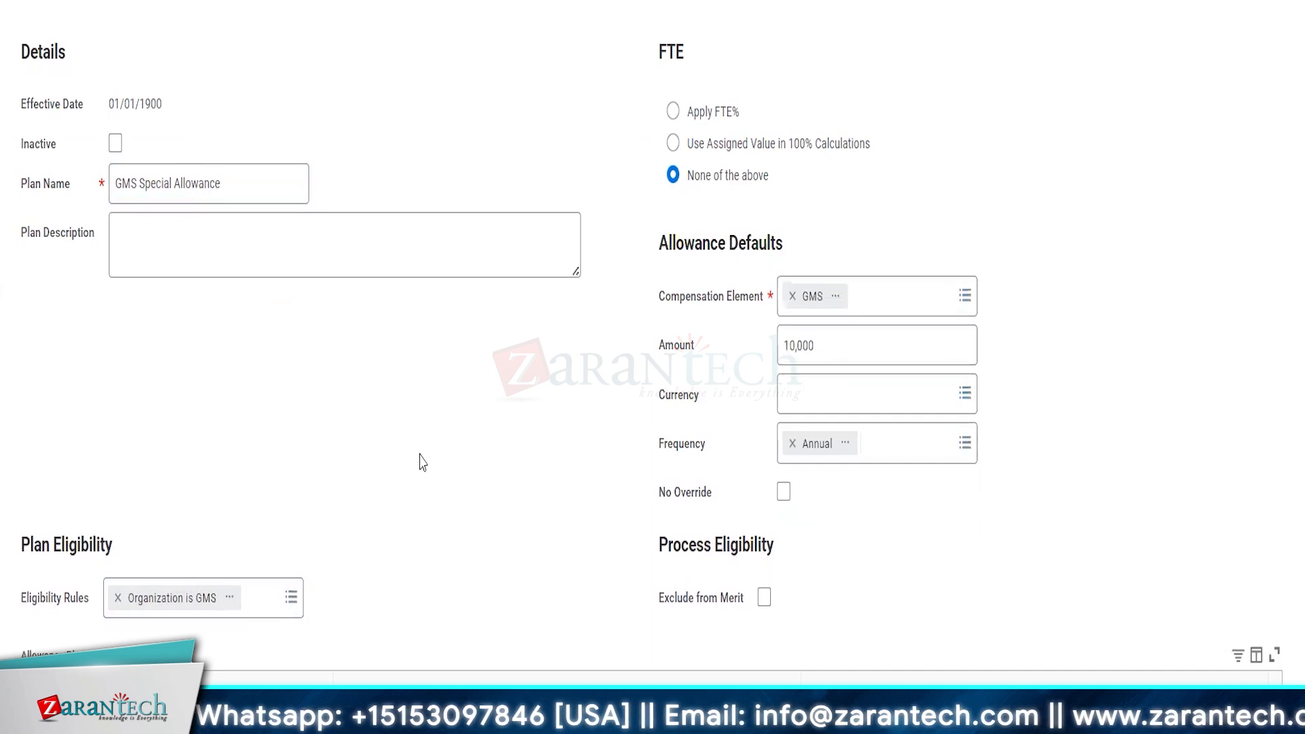
scroll(475, 536, down, 2)
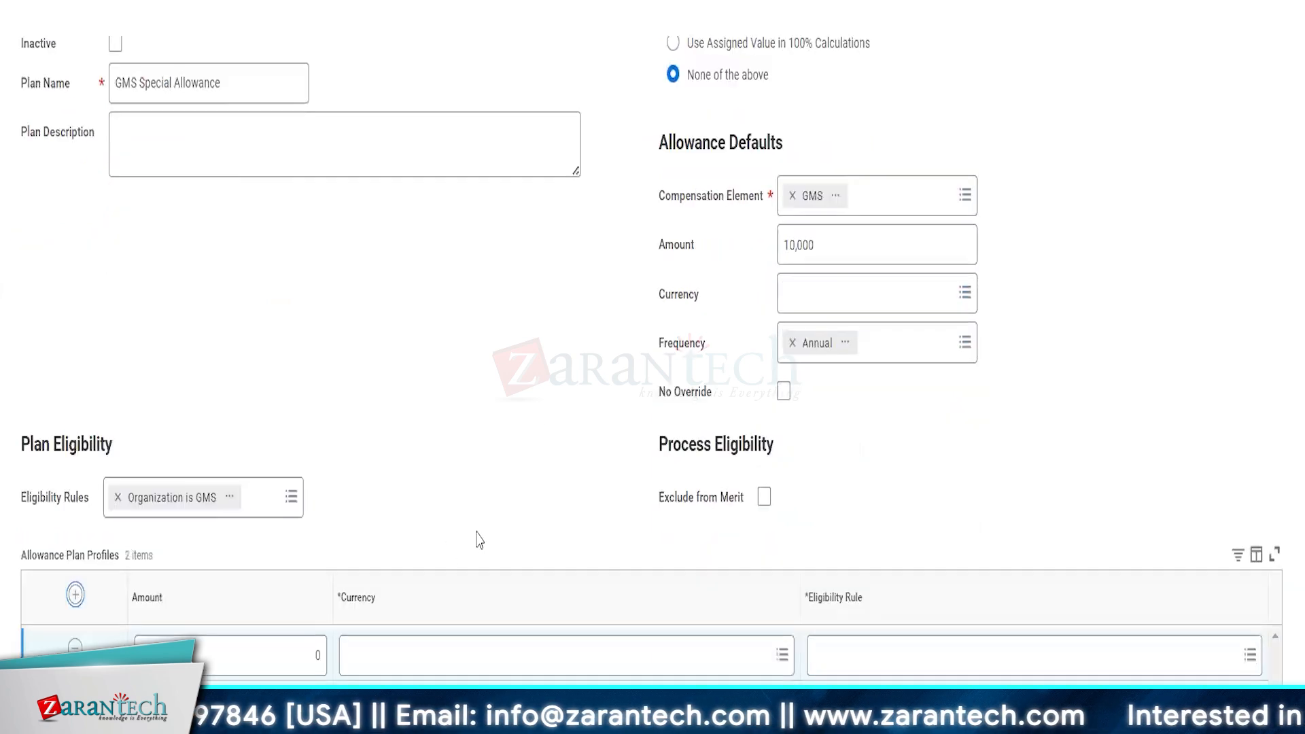
click(398, 649)
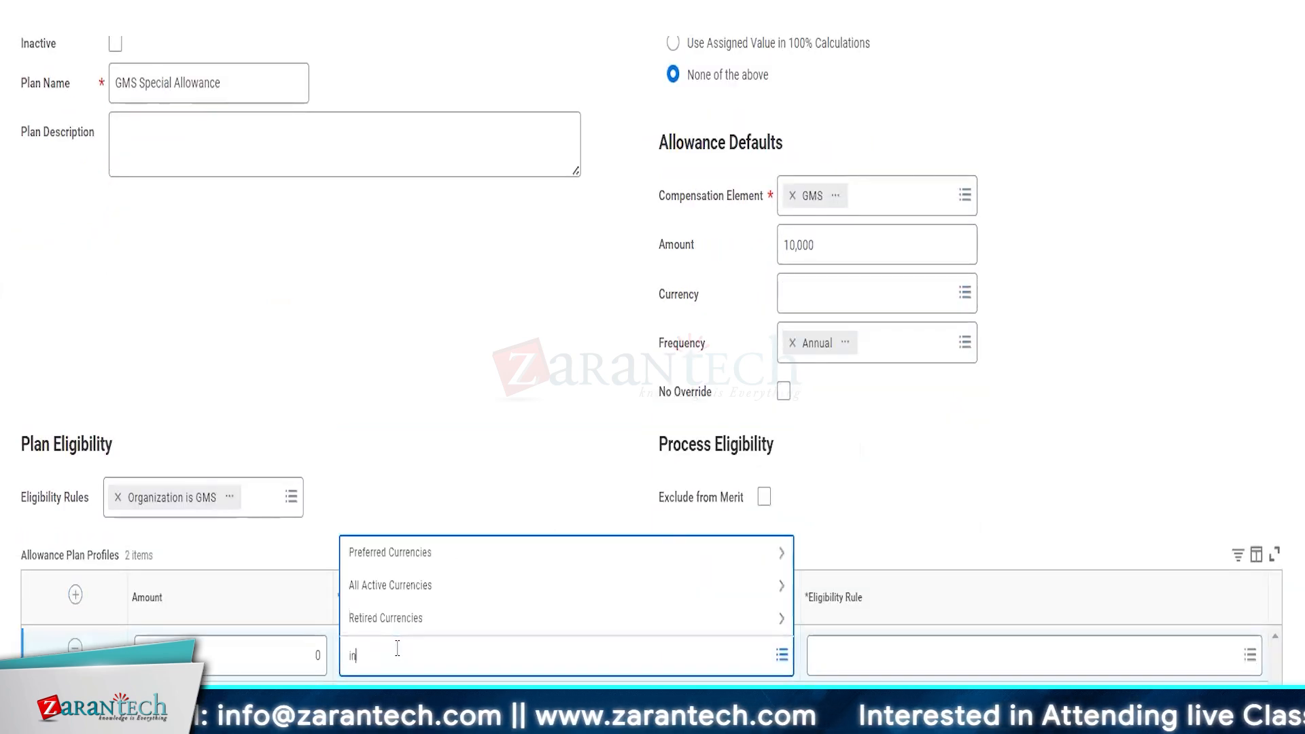
text(inr)
key(Return)
click(397, 713)
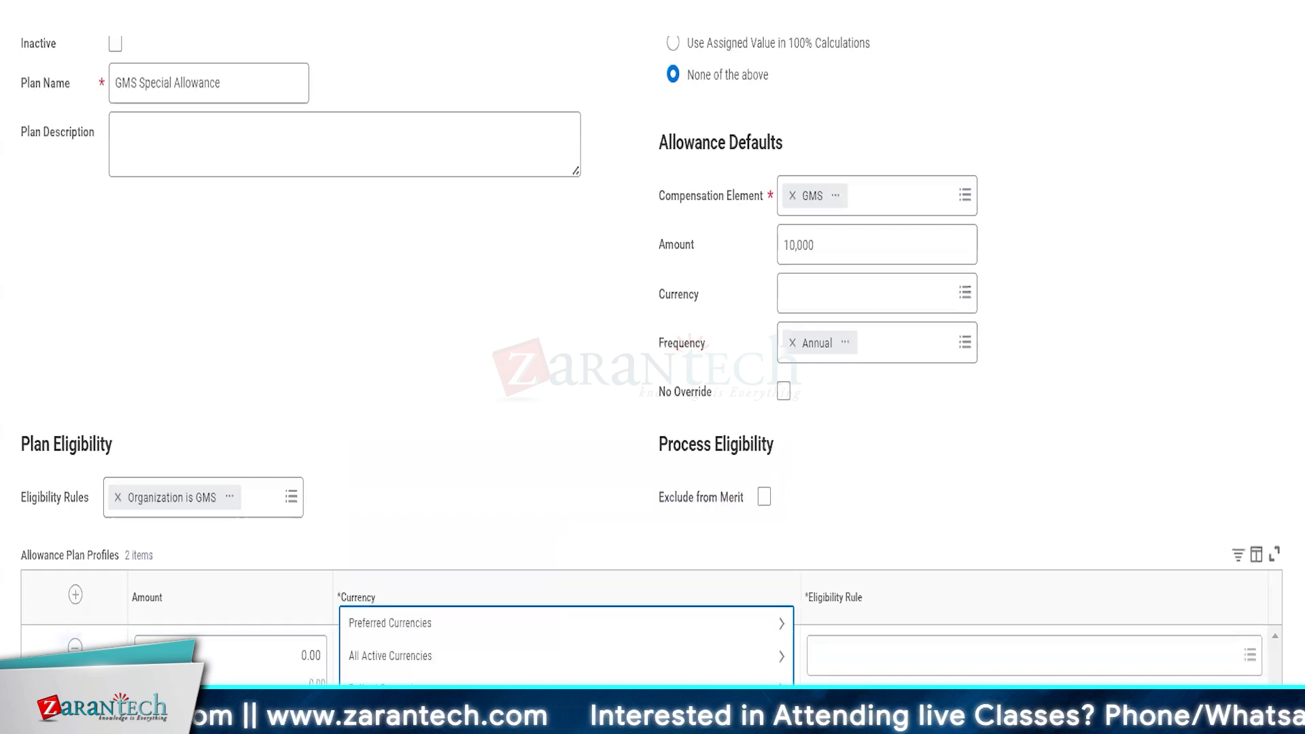
text(inr)
key(Return)
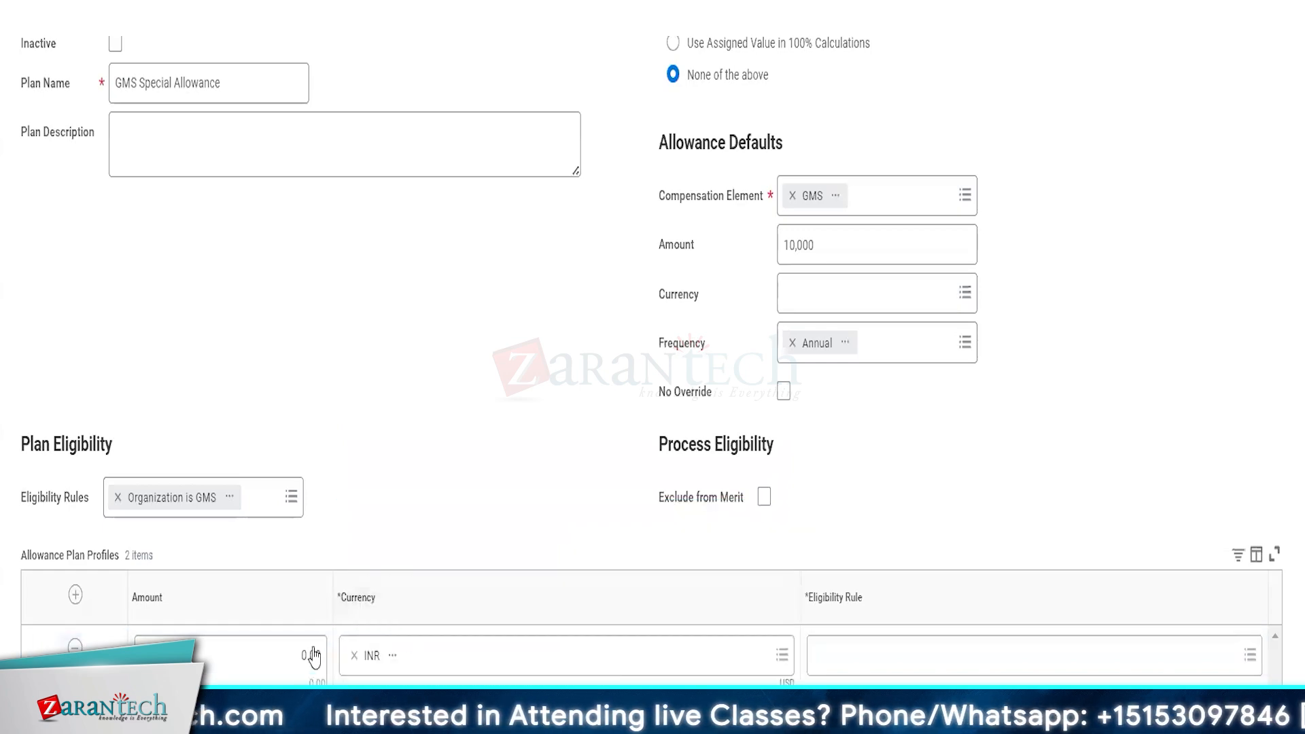
Step: Set the INR allowance profile's amount to 1200000 and open the second profile's amount for editing
click(292, 670)
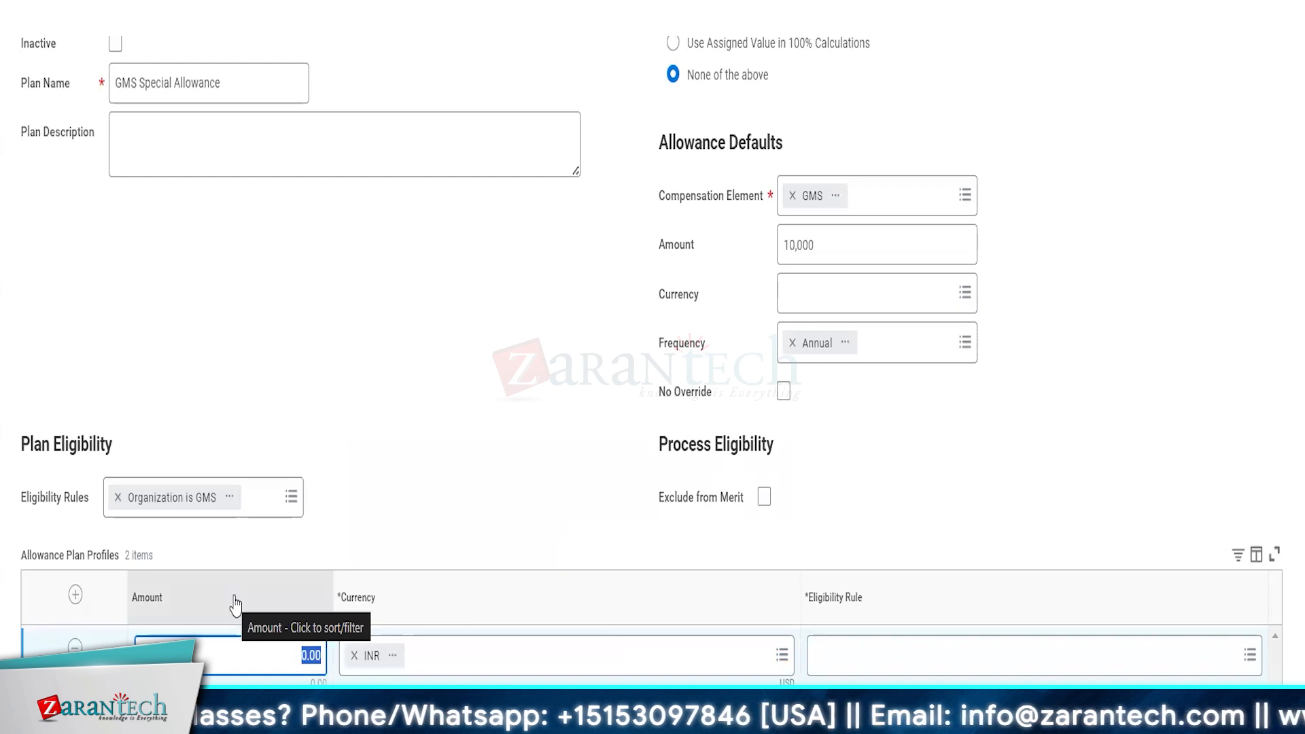
text(1200000)
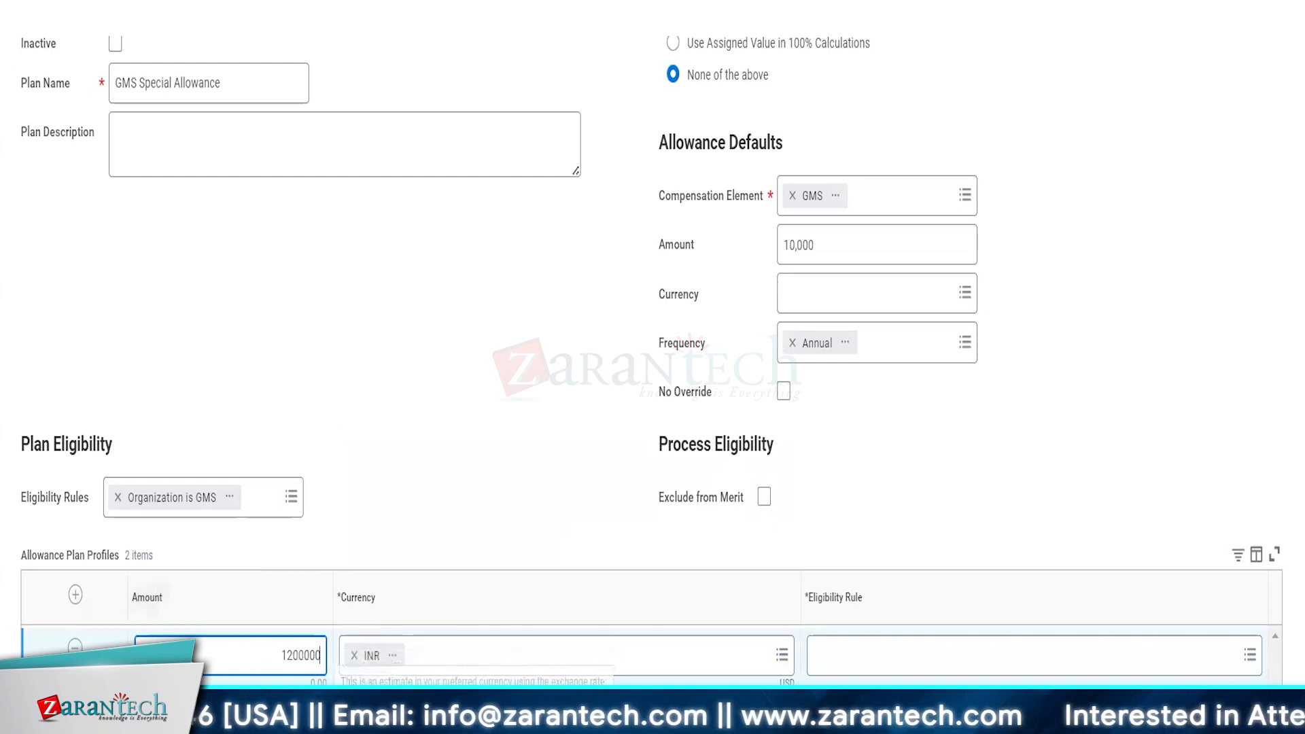
click(272, 696)
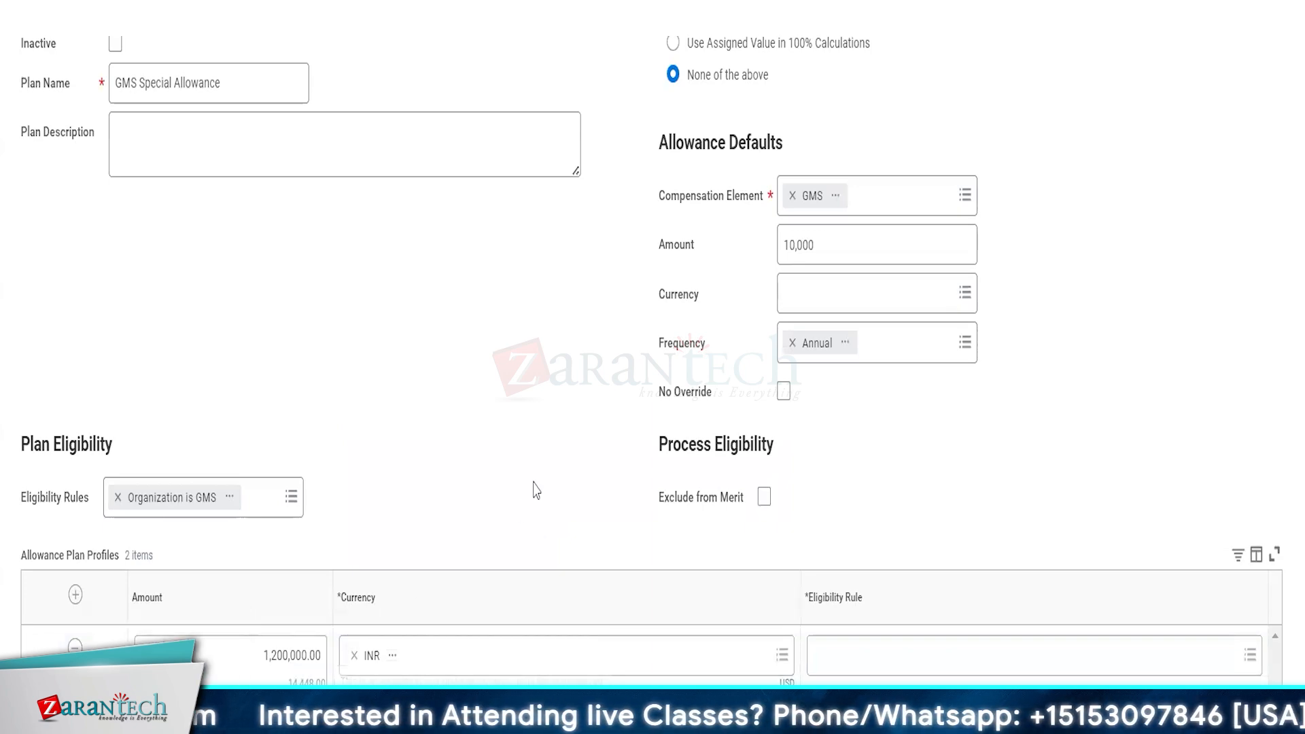
Step: Assign the eligibility rule Country - India to the first allowance profile and Country - Canada to the second
click(854, 654)
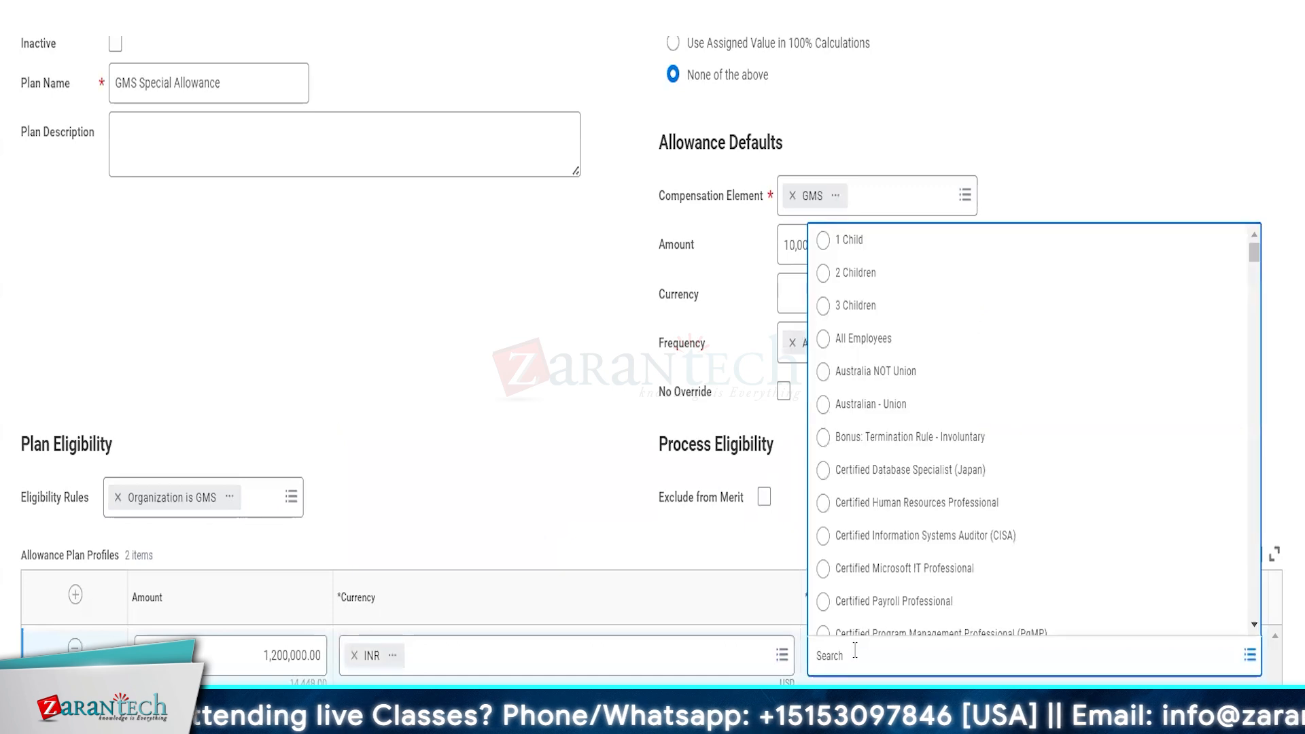
text(india)
key(Return)
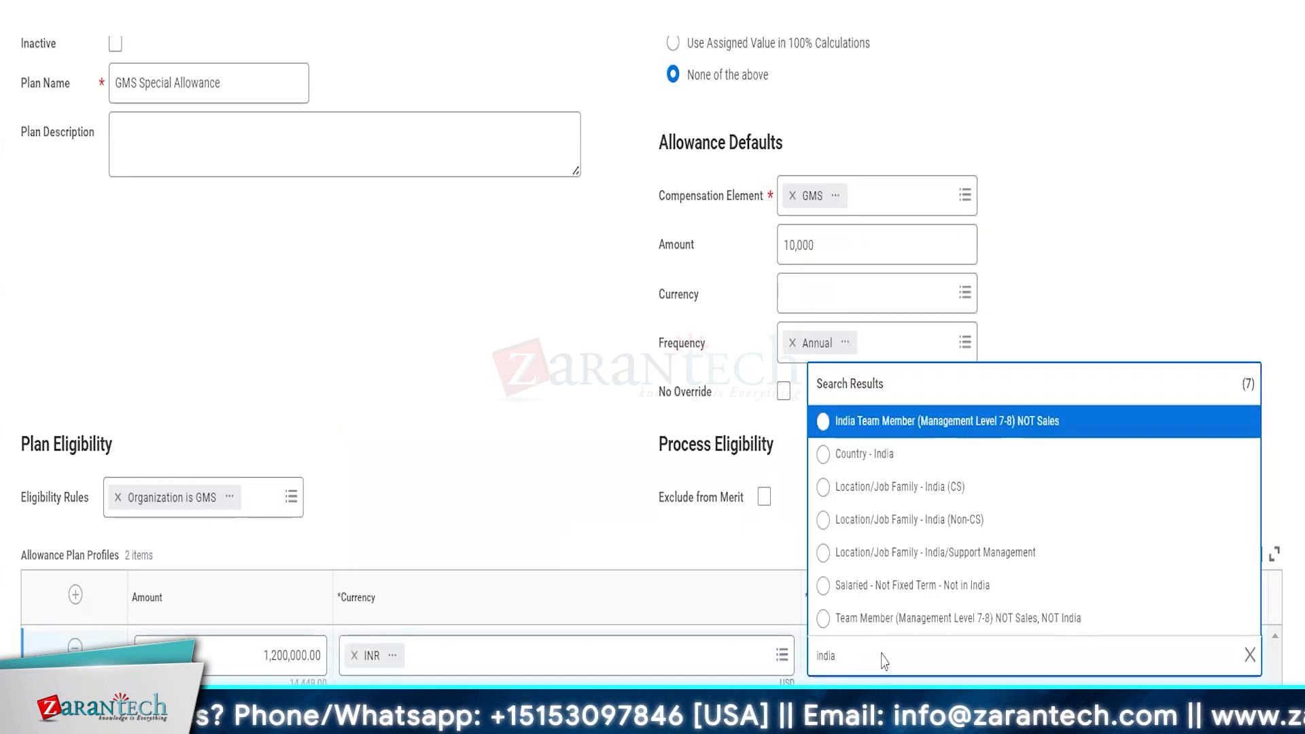
click(862, 454)
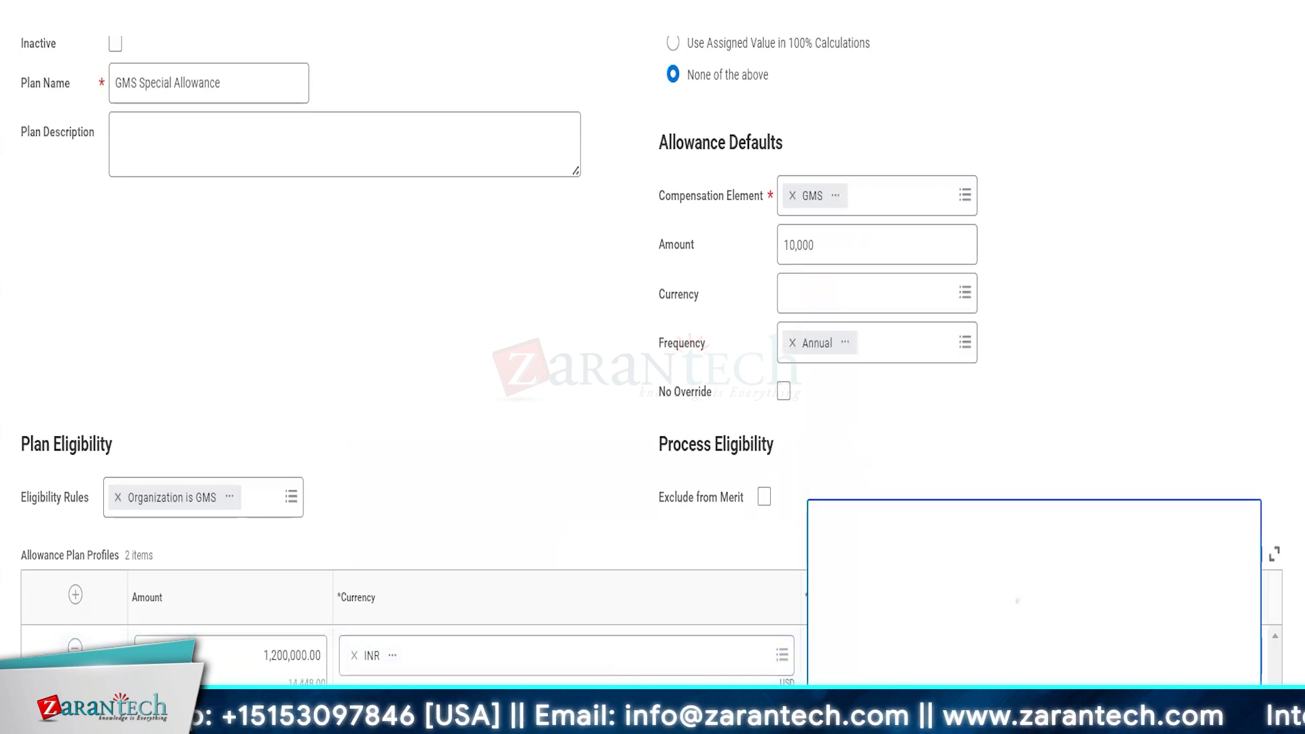
text(canada)
key(Return)
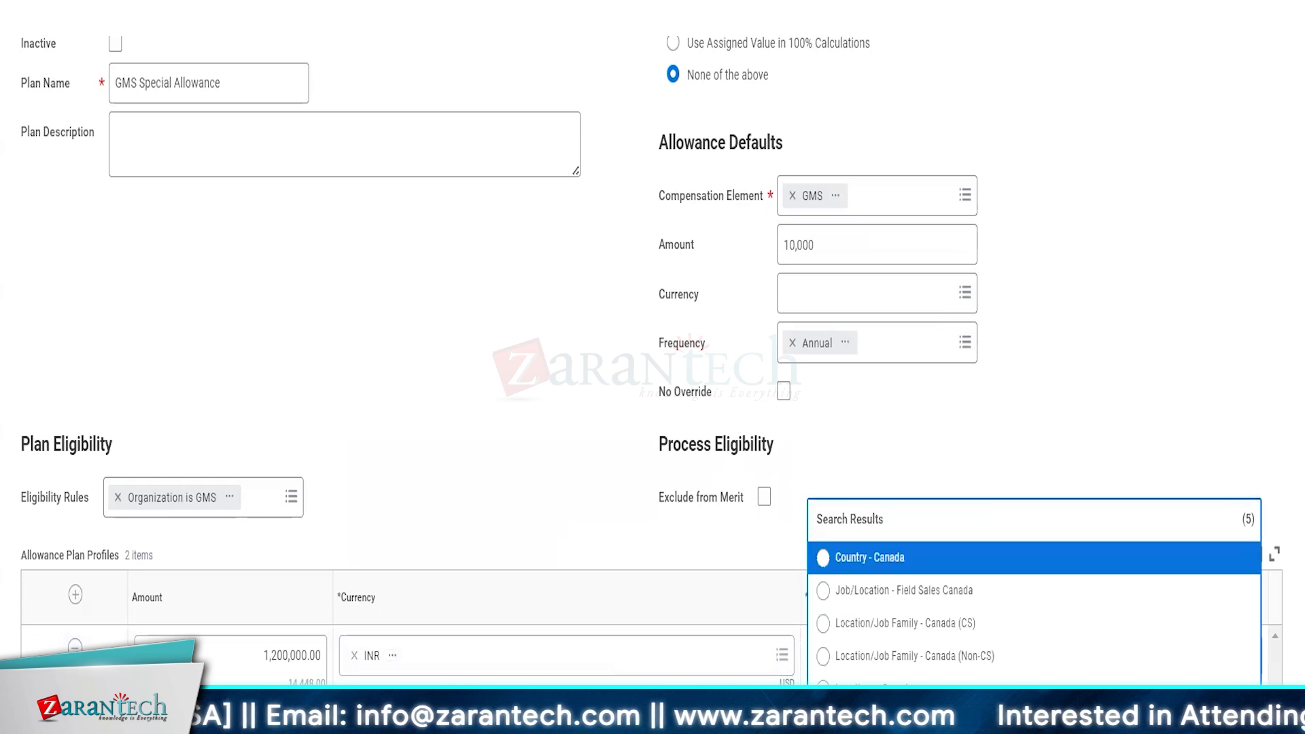
click(884, 561)
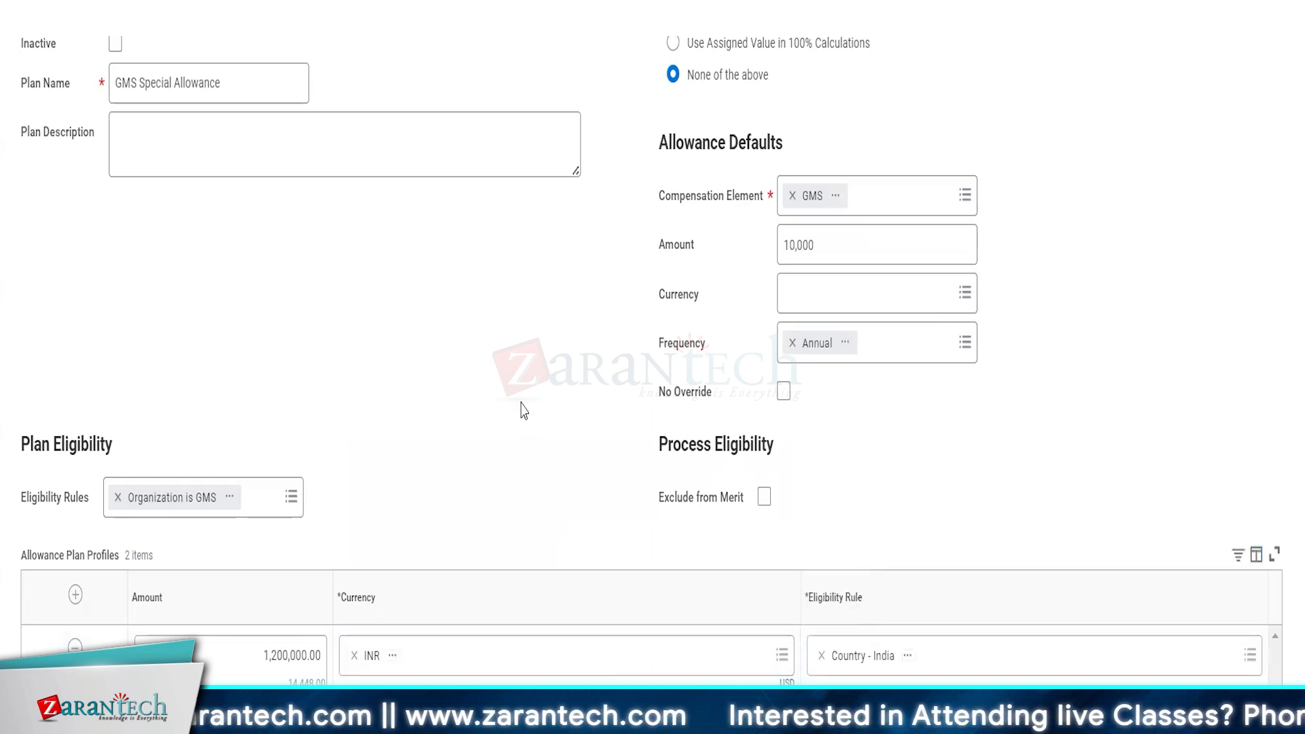
Step: Enable No Override in the allowance defaults of the plan
scroll(754, 418, up, 1)
click(783, 421)
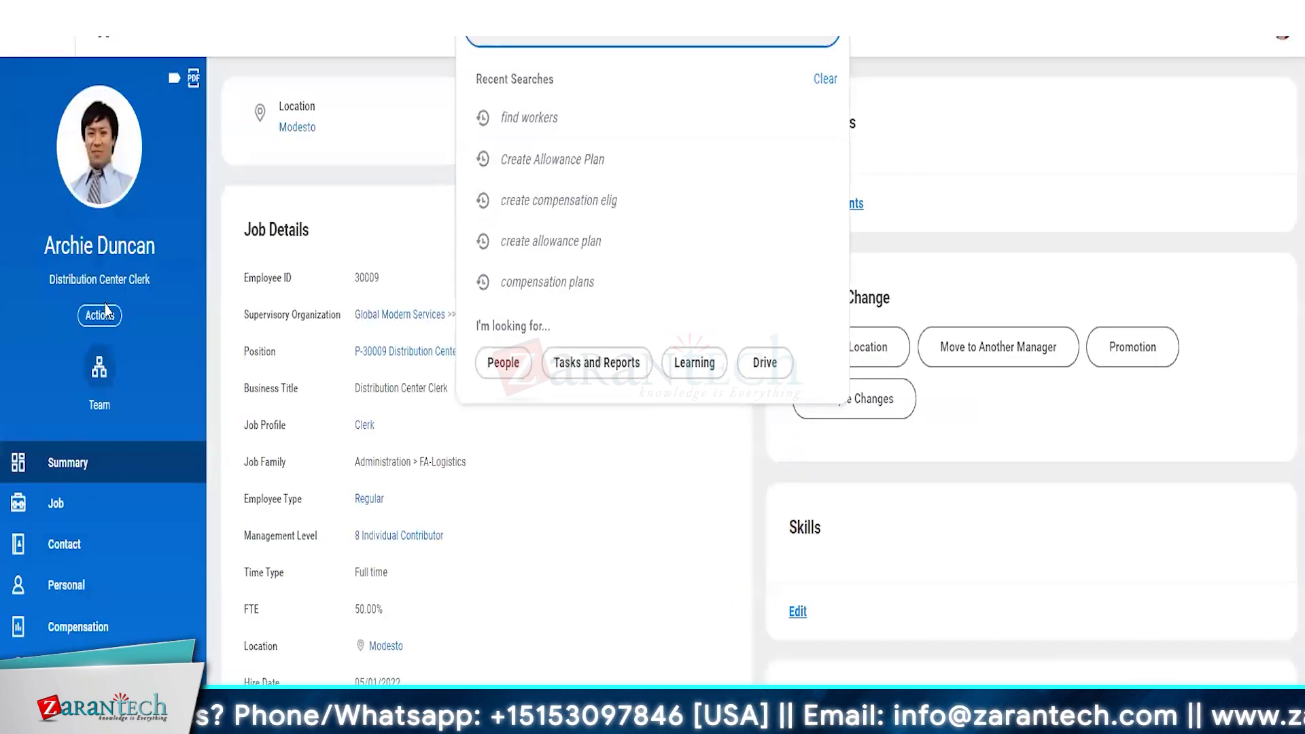
Step: Start a Request Compensation Change for the Distribution Center Clerk and close the compensation analytics overlay
click(102, 317)
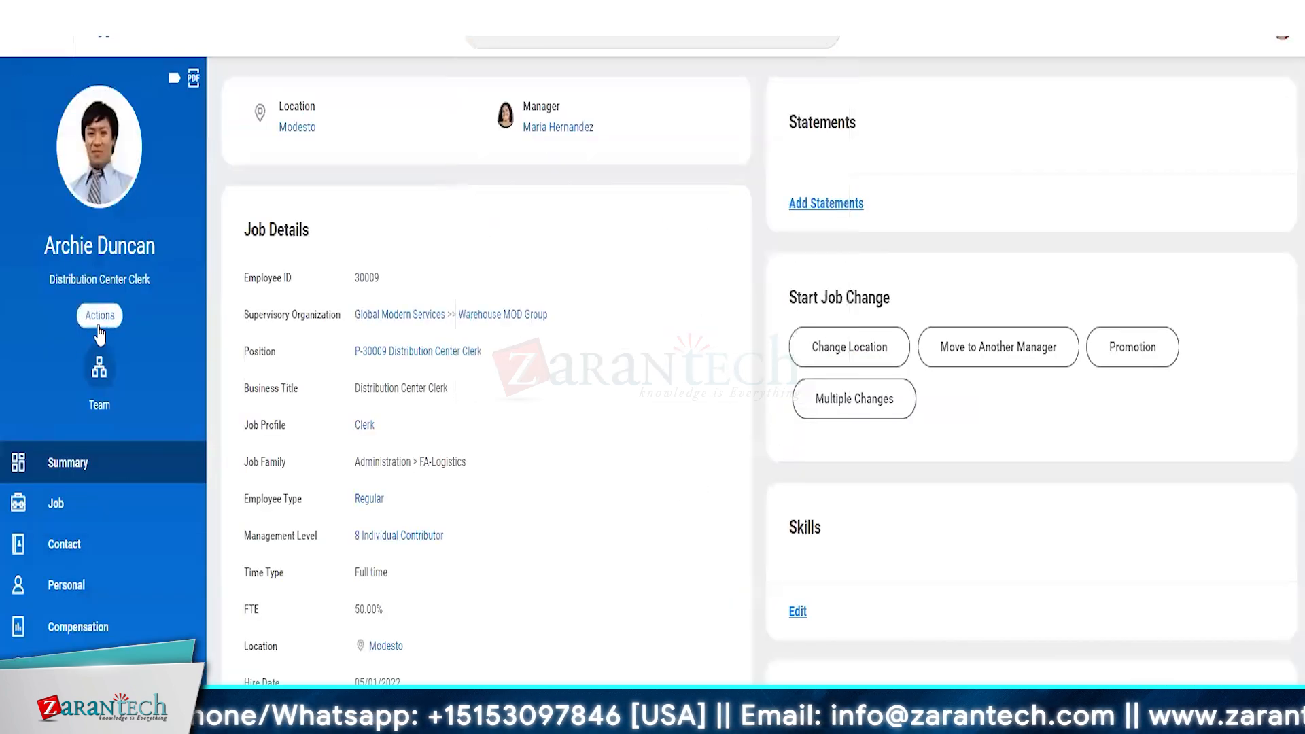
scroll(147, 510, down, 2)
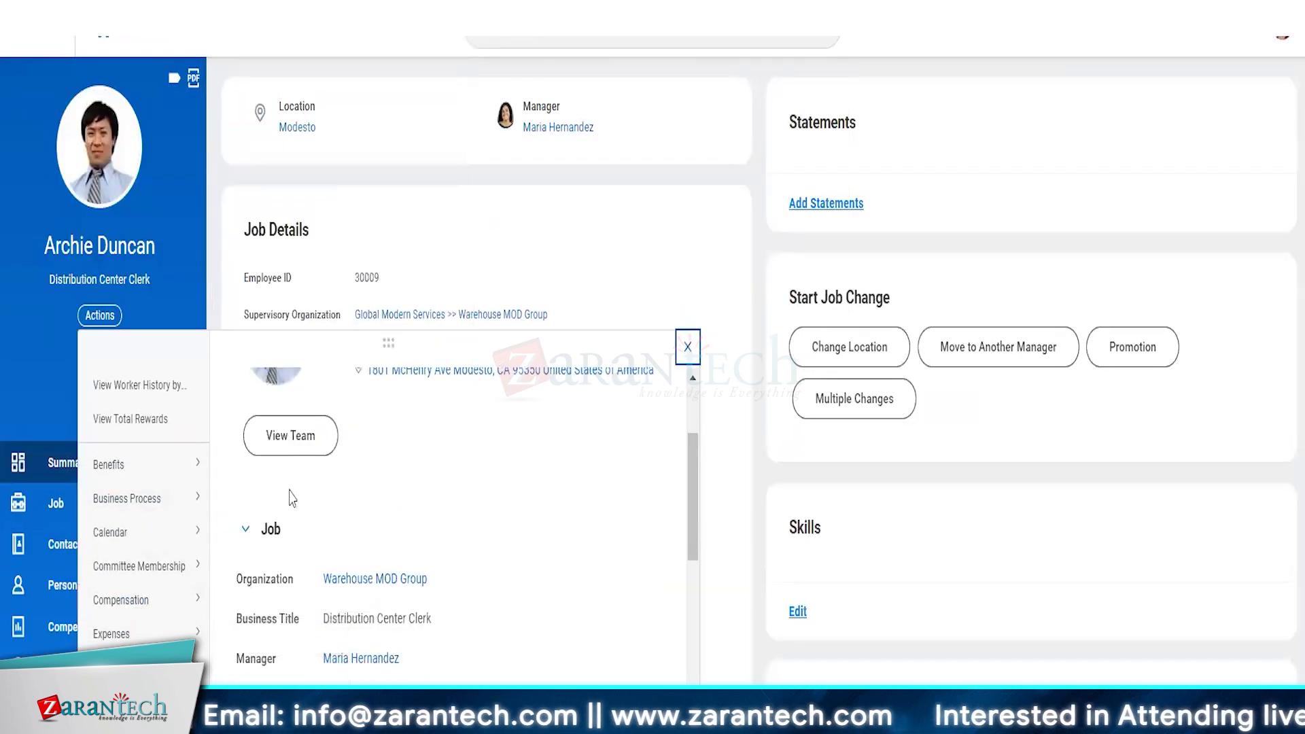
mouse_move(127, 607)
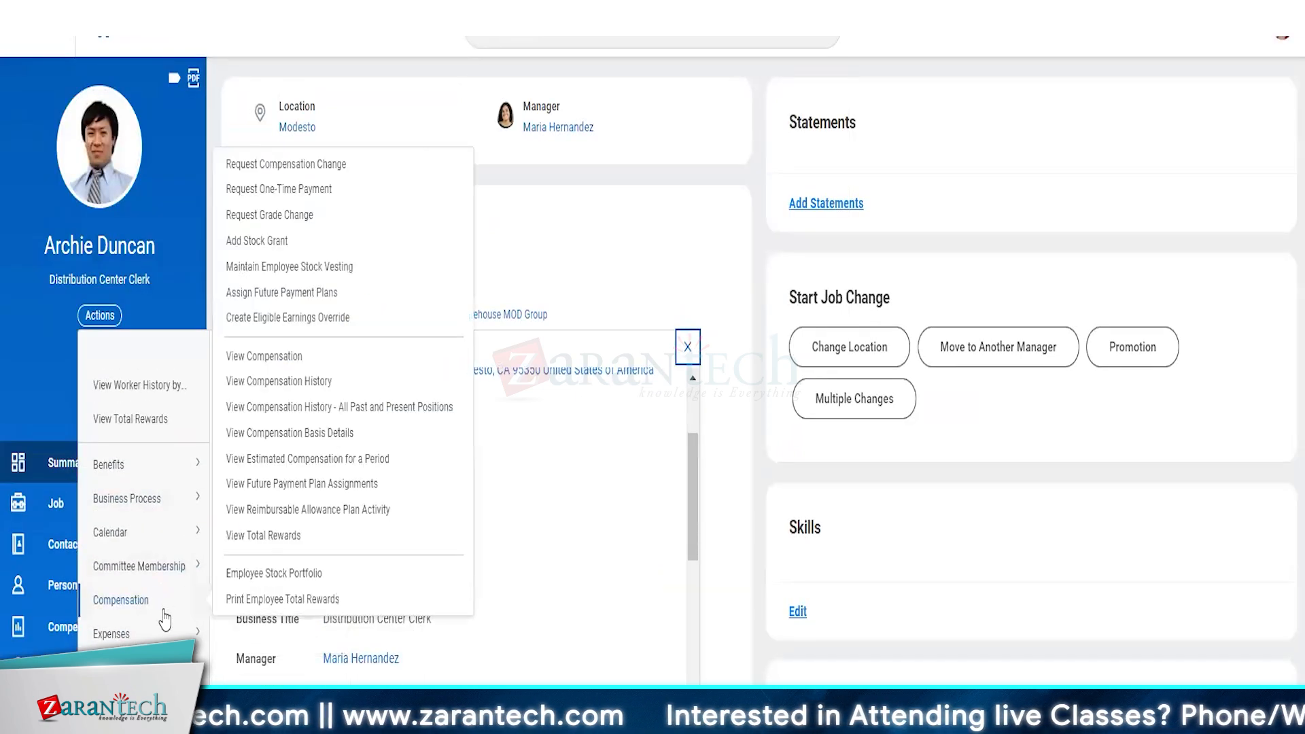
click(278, 165)
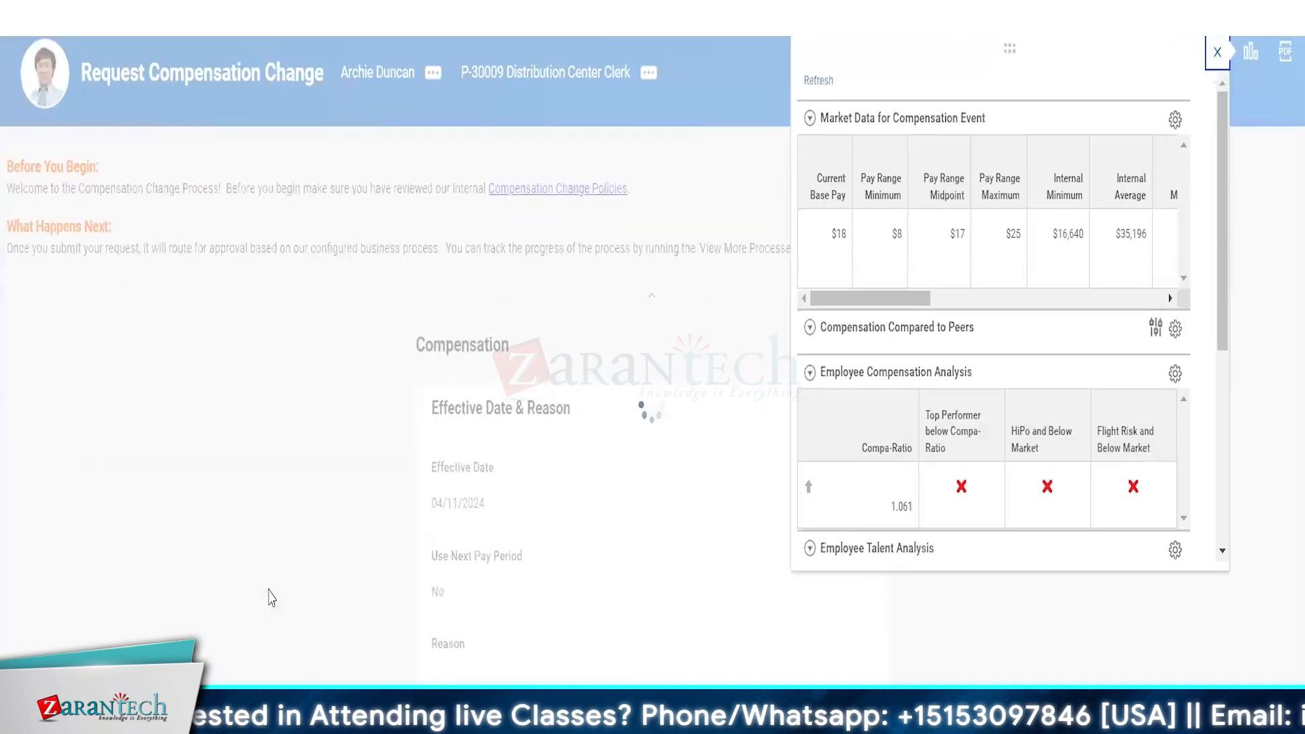
scroll(1093, 111, down, 3)
scroll(1100, 116, up, 3)
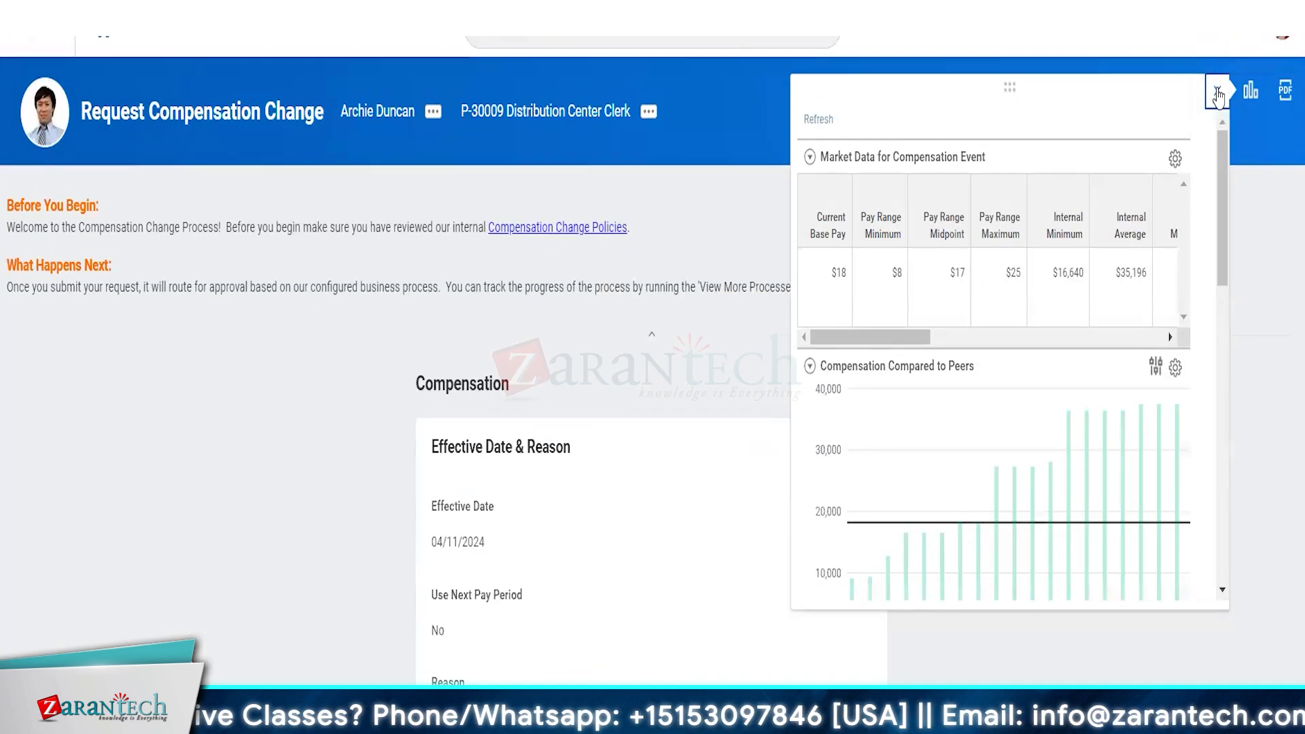
click(1218, 97)
Step: Open the effective date and reason section for editing and set the reason to Adjustment > Market Adjustment
click(667, 528)
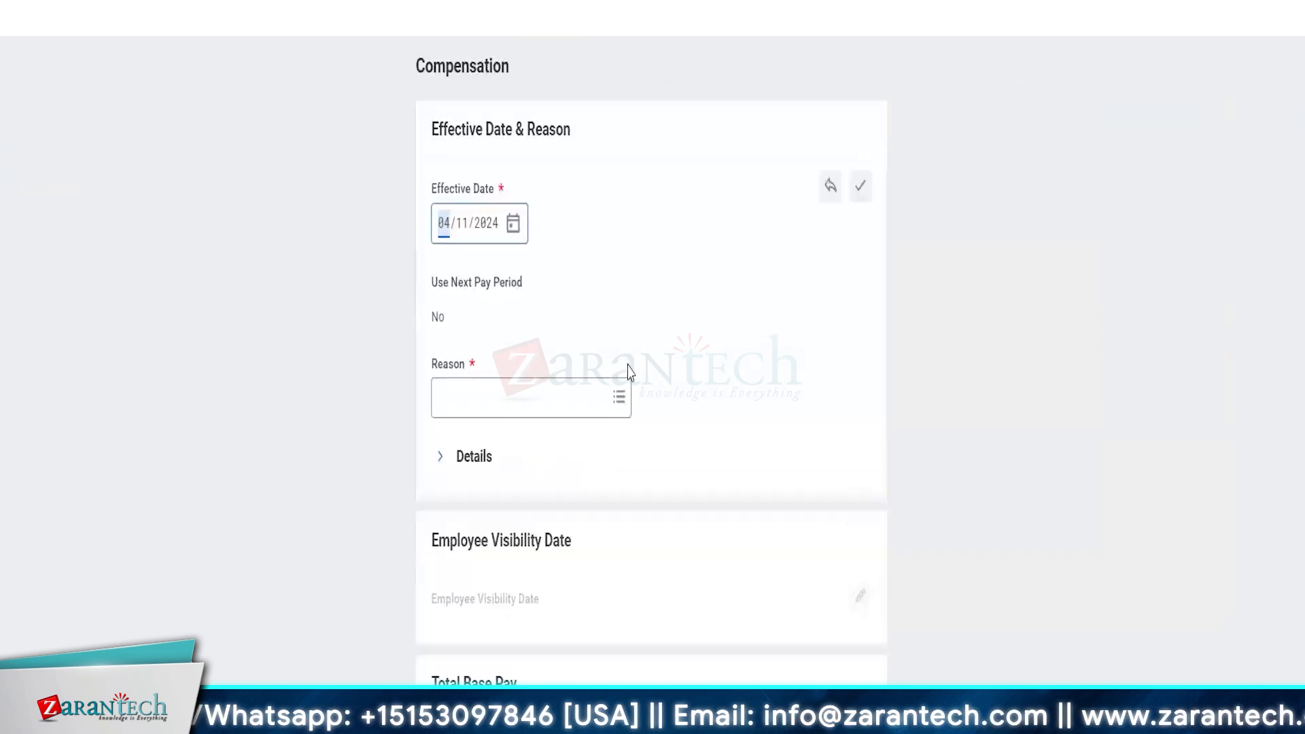
click(473, 386)
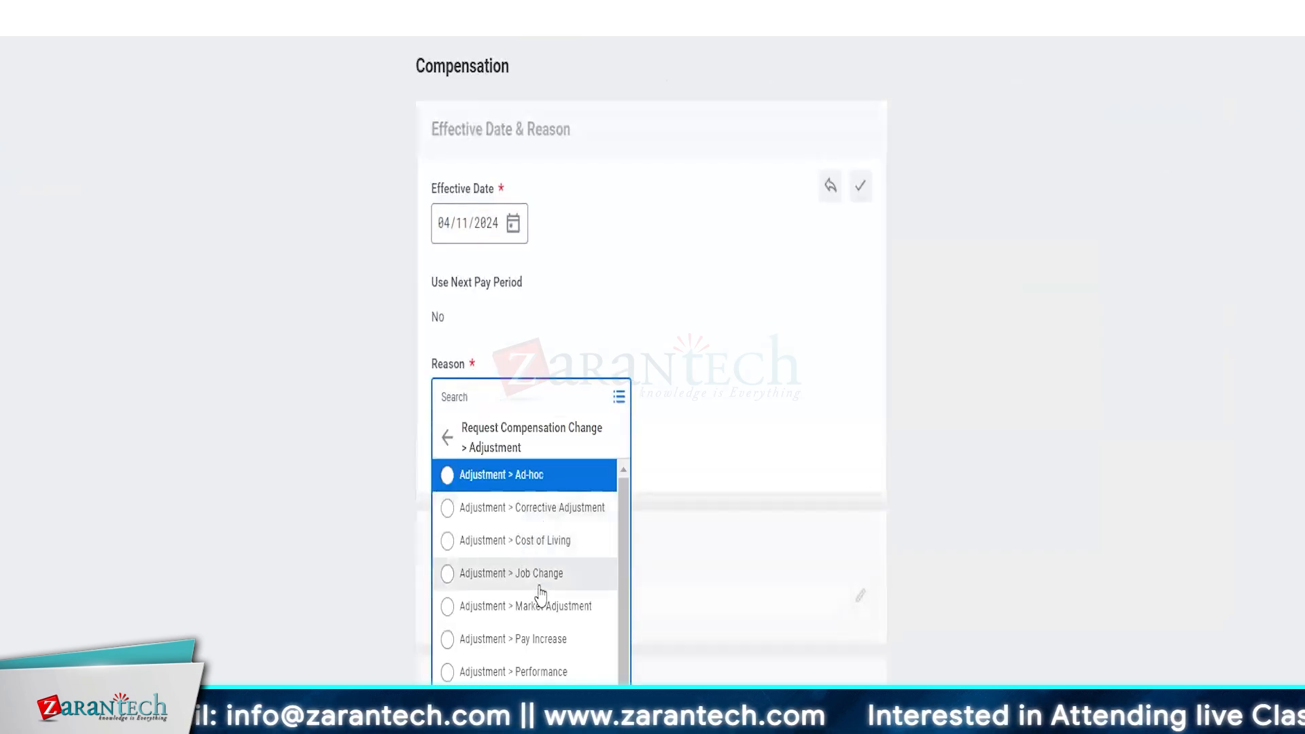
click(529, 612)
scroll(273, 622, down, 15)
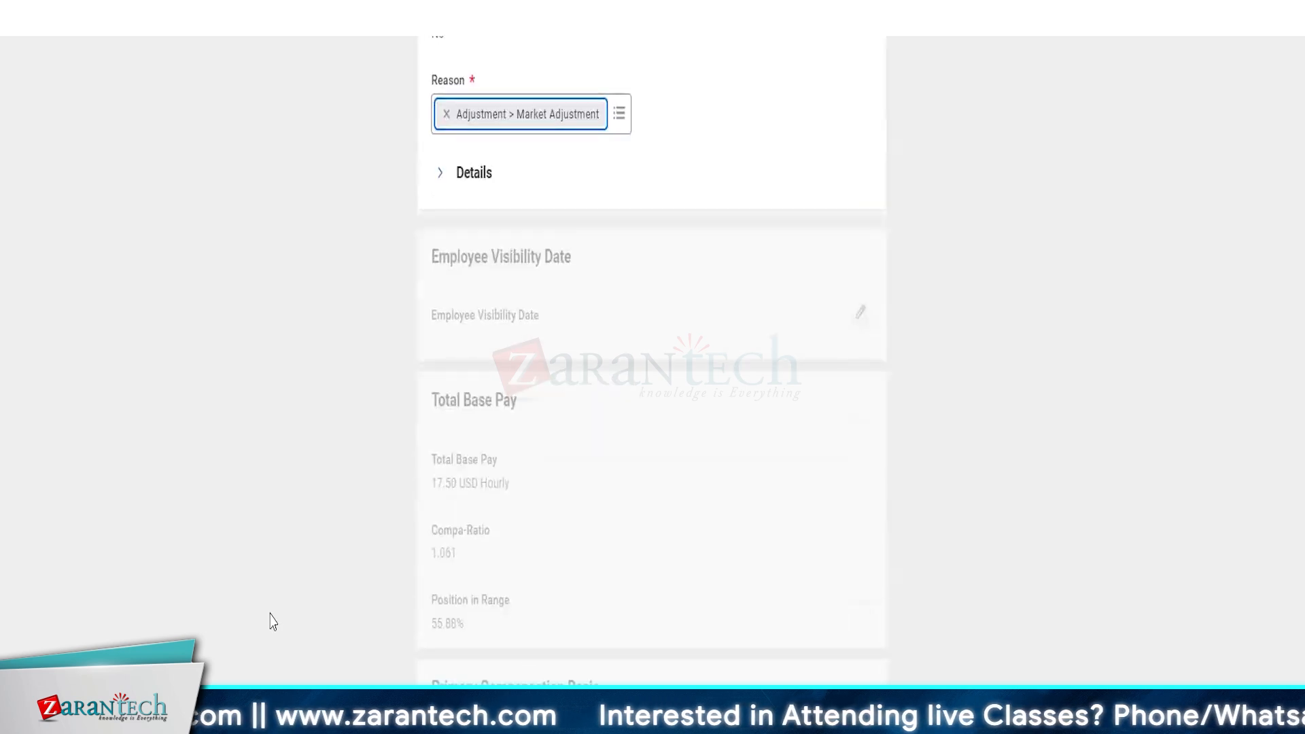
scroll(273, 622, down, 4)
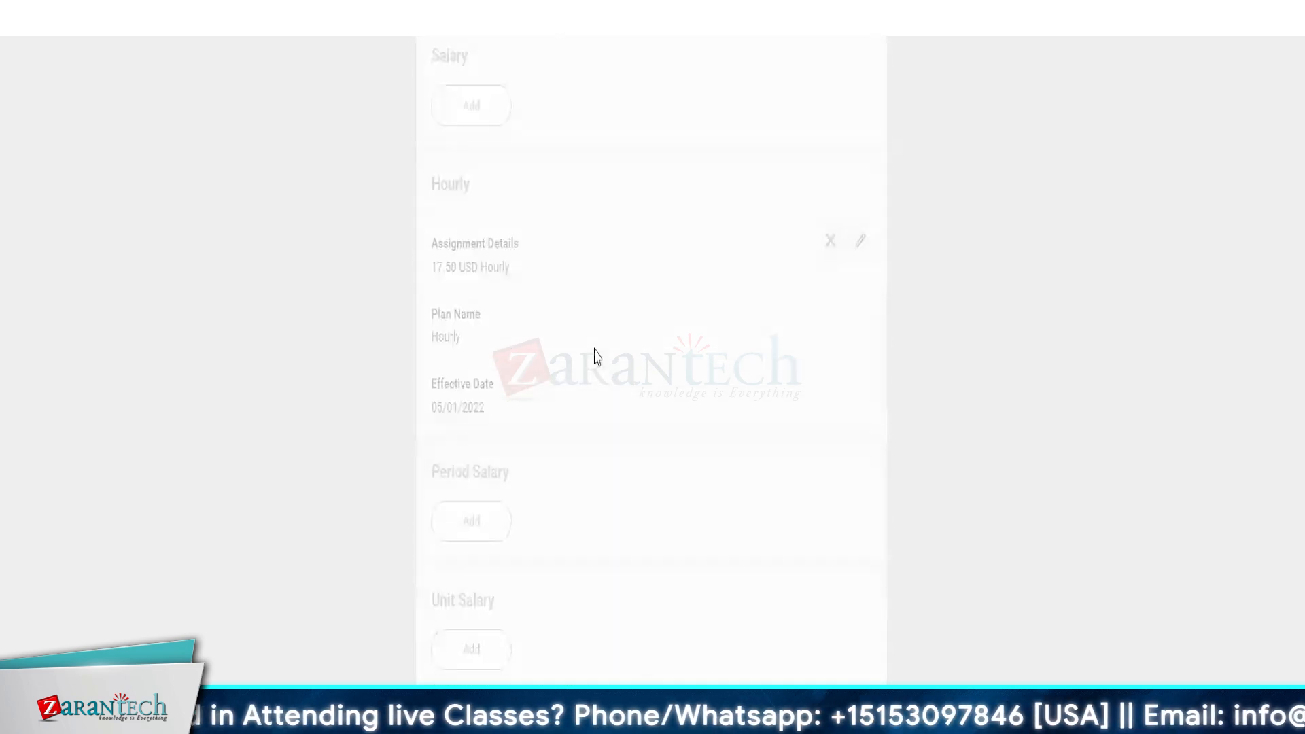
click(828, 239)
scroll(548, 457, down, 4)
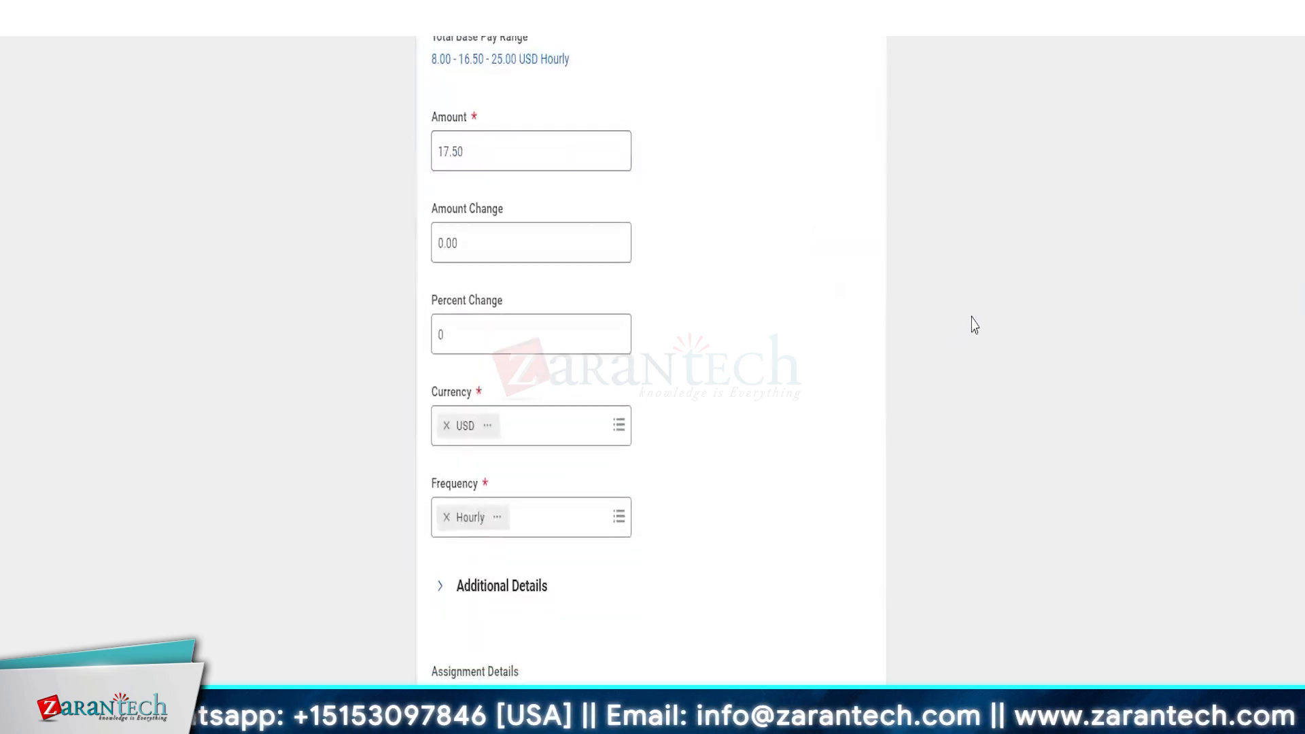
scroll(497, 241, up, 3)
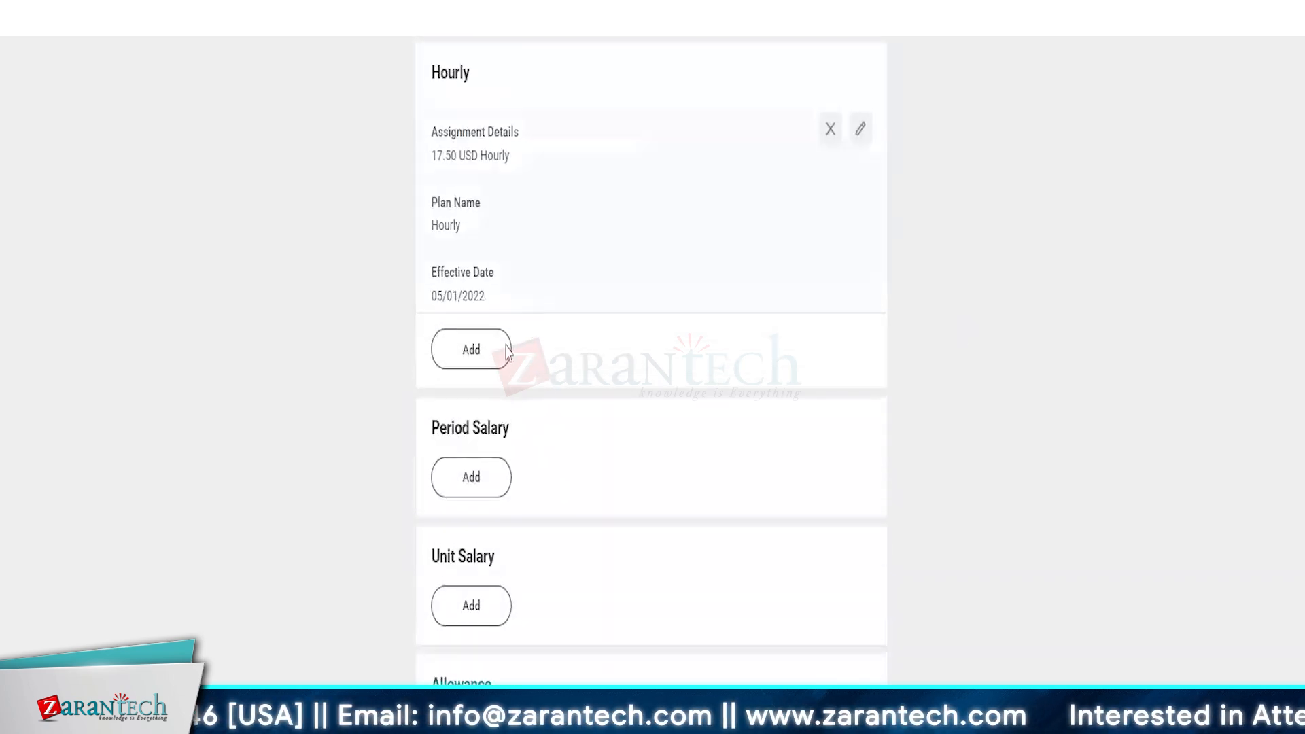
Step: Add the GMS Hourly plan to the hourly compensation by compensation rule, with an amount of 20 USD
click(480, 357)
click(502, 385)
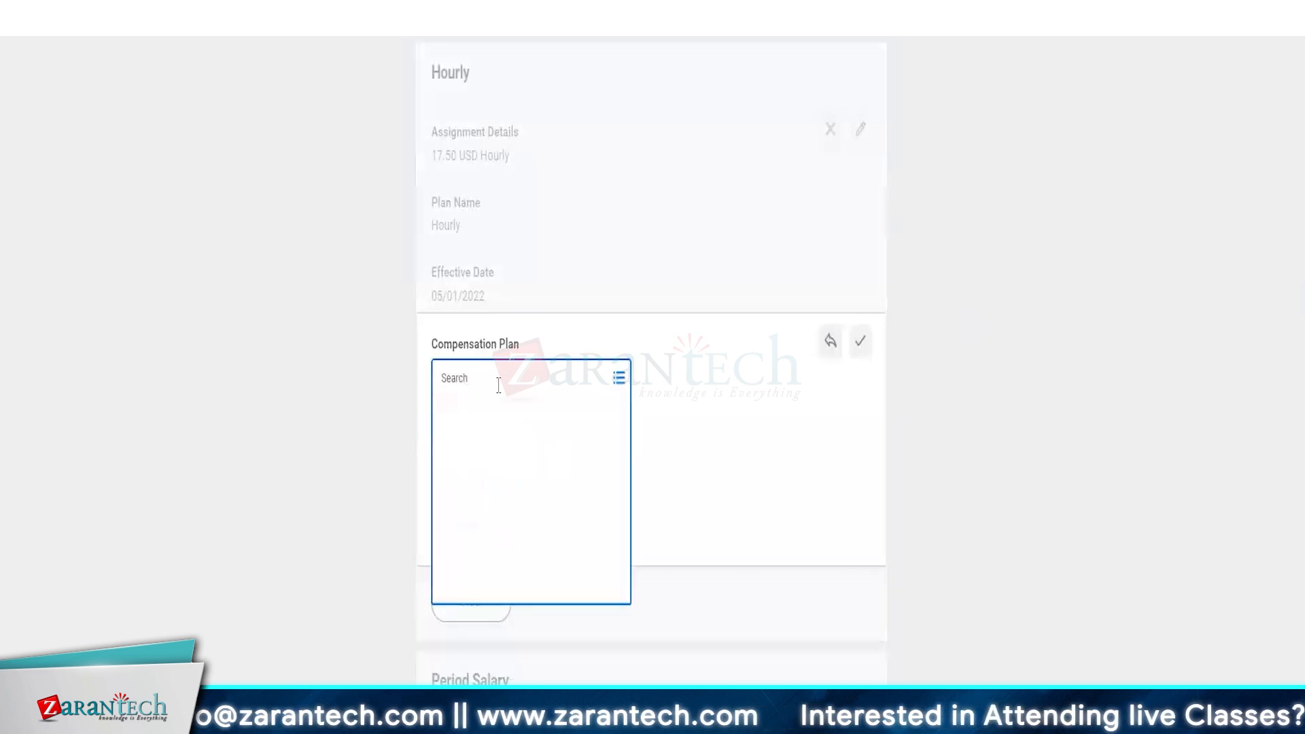
click(466, 417)
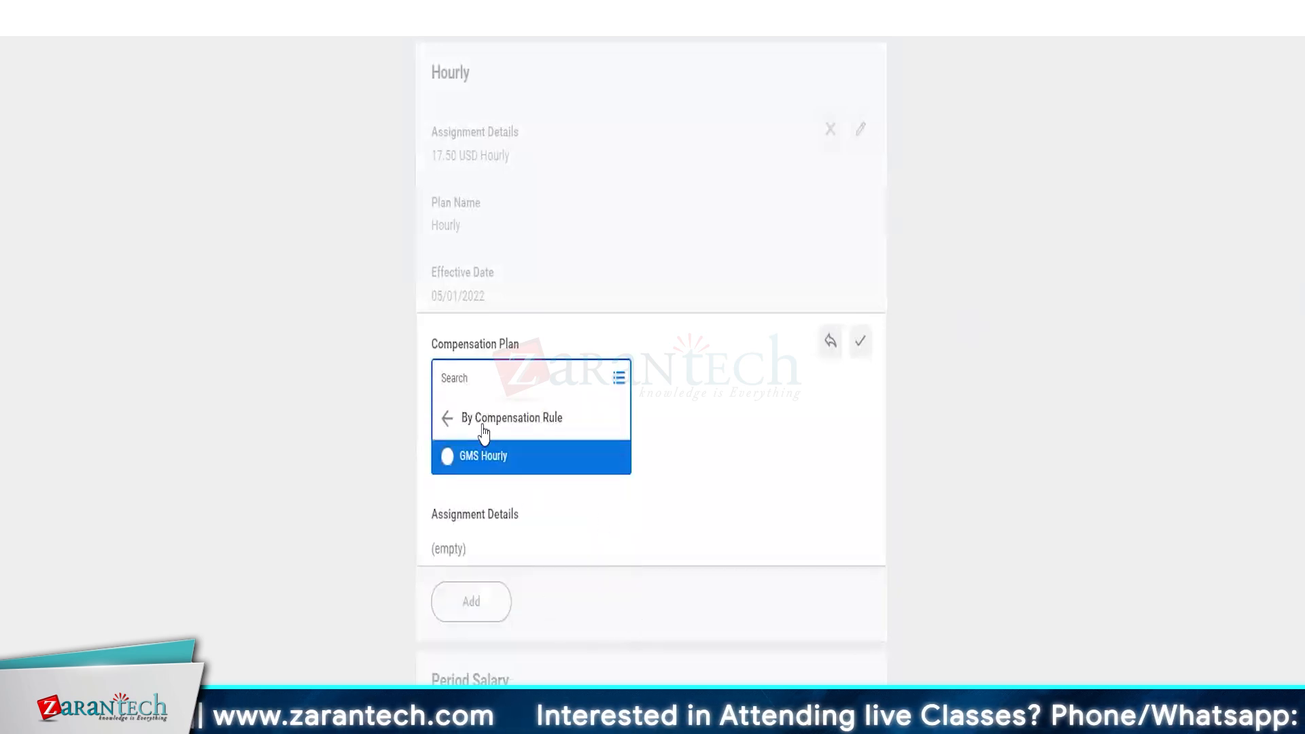
click(447, 459)
click(503, 550)
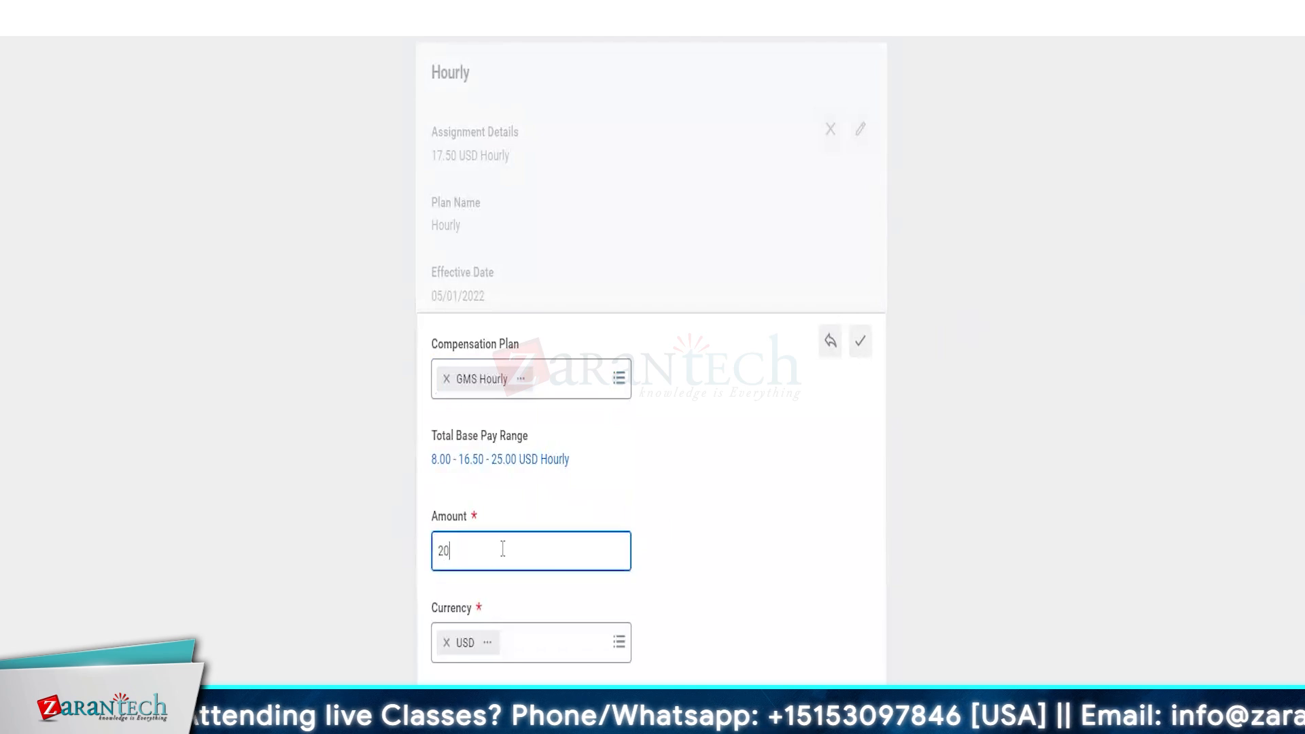
click(467, 599)
click(860, 341)
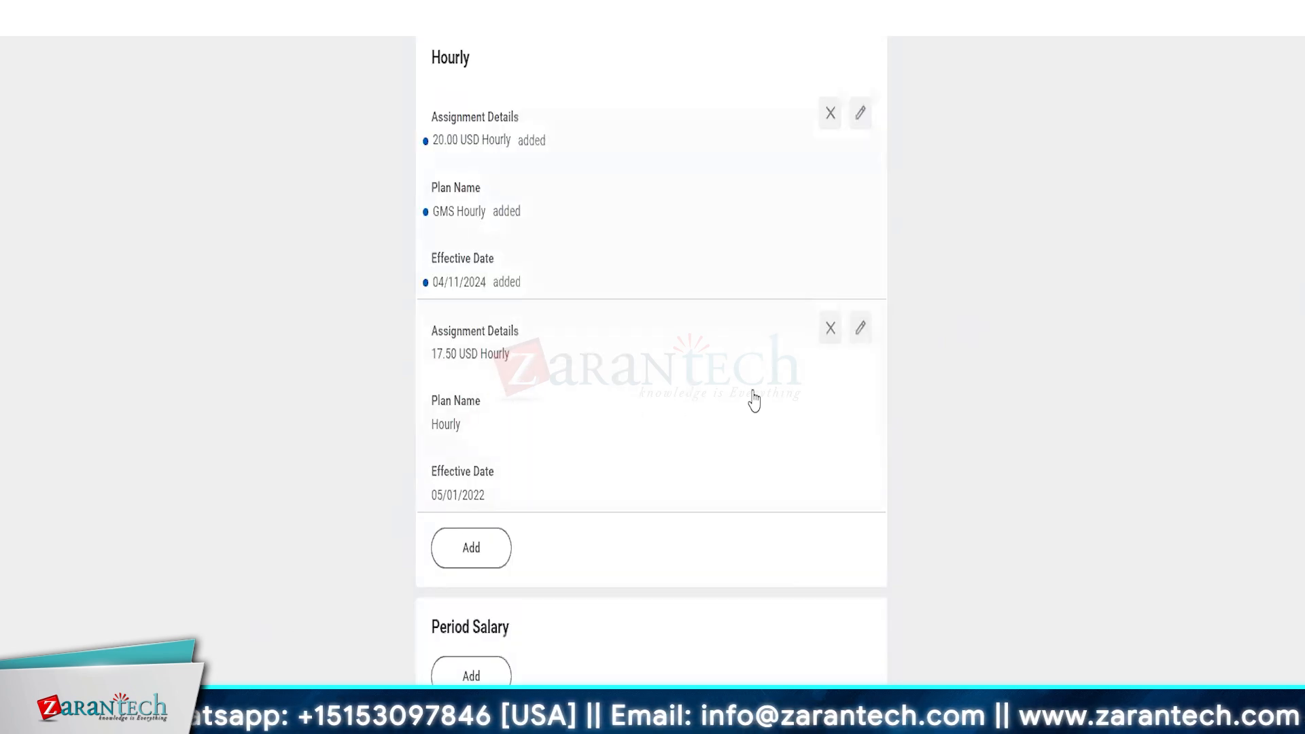
Step: Remove the worker's existing 17.50 USD Hourly assignment and the existing merit plan assignment
click(831, 327)
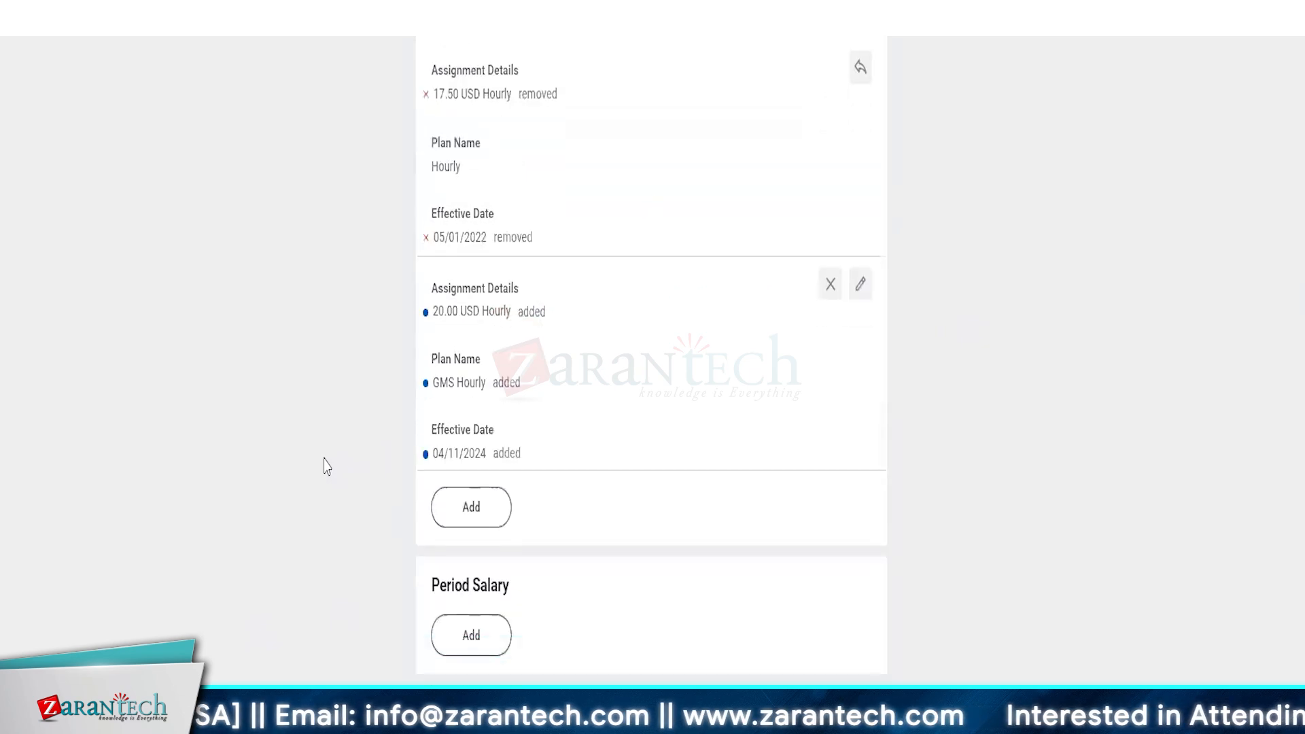
scroll(323, 463, down, 7)
click(828, 533)
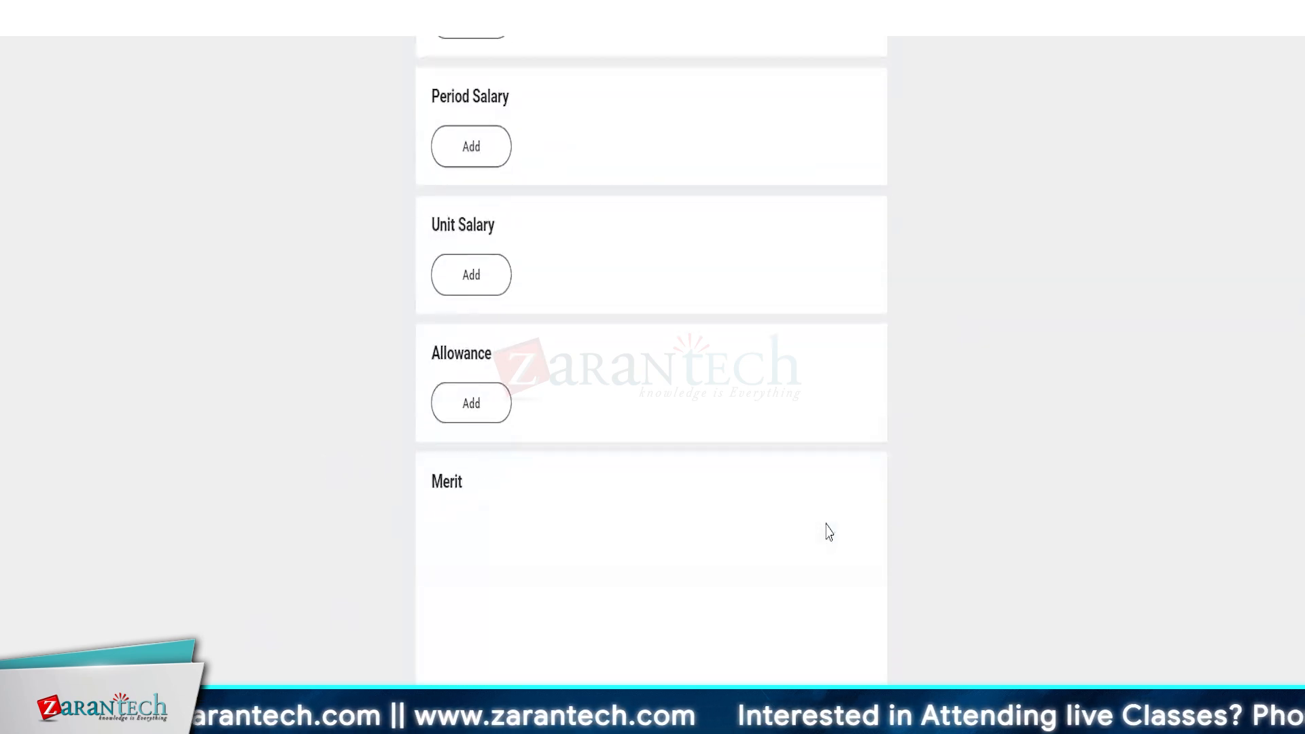
Step: Add an allowance to the compensation change request and select the GMS Special Allowance plan by compensation rule
click(460, 454)
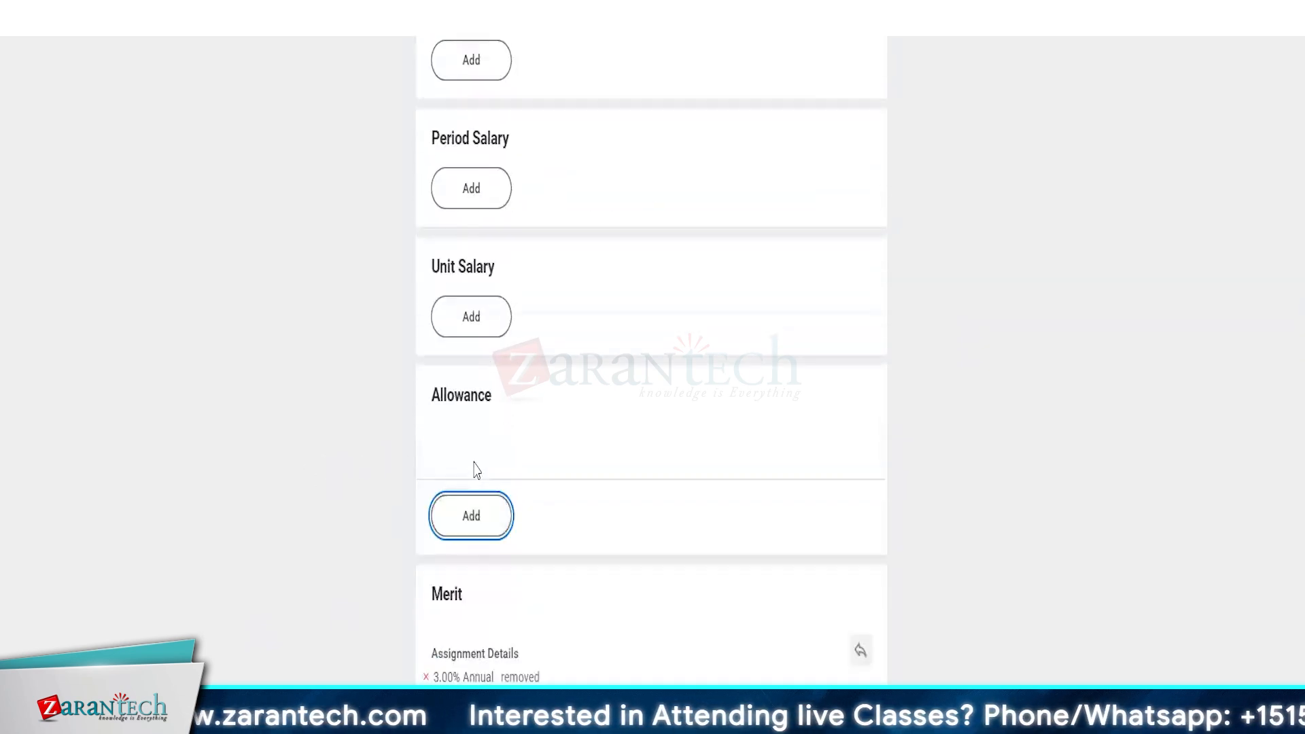
click(509, 490)
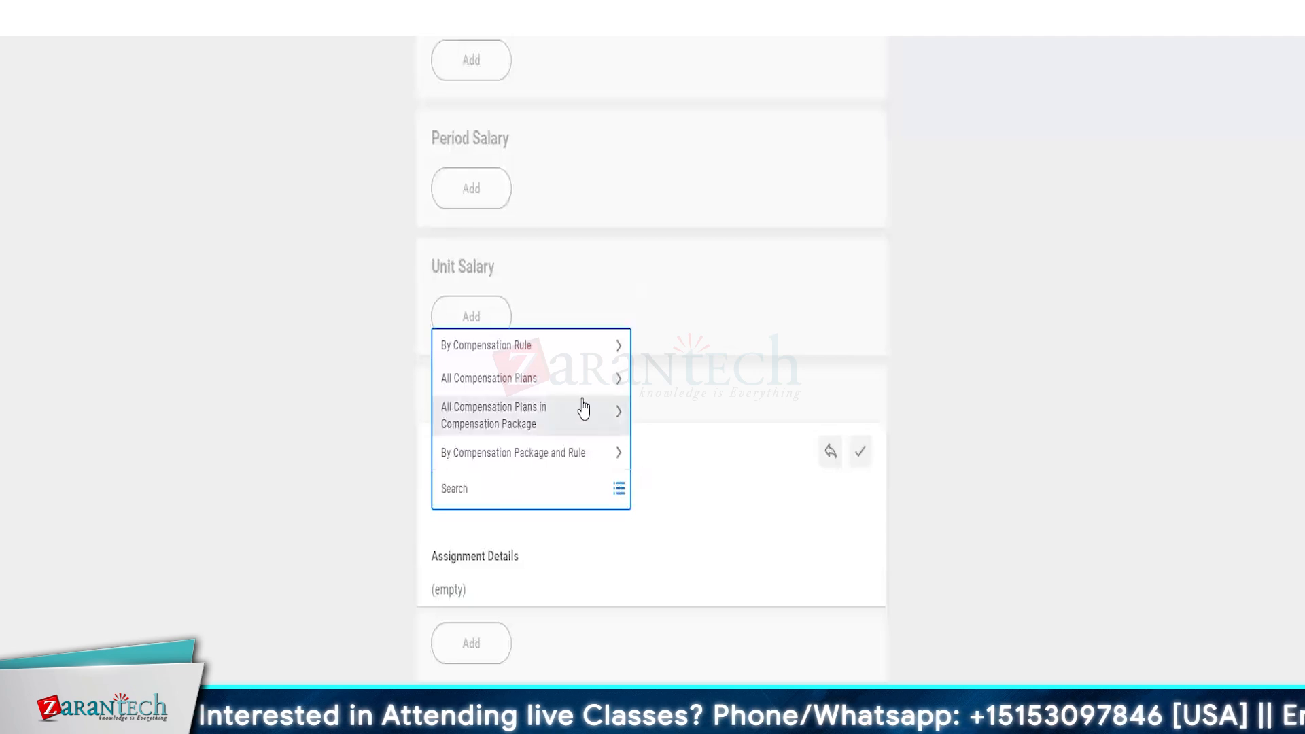
click(491, 345)
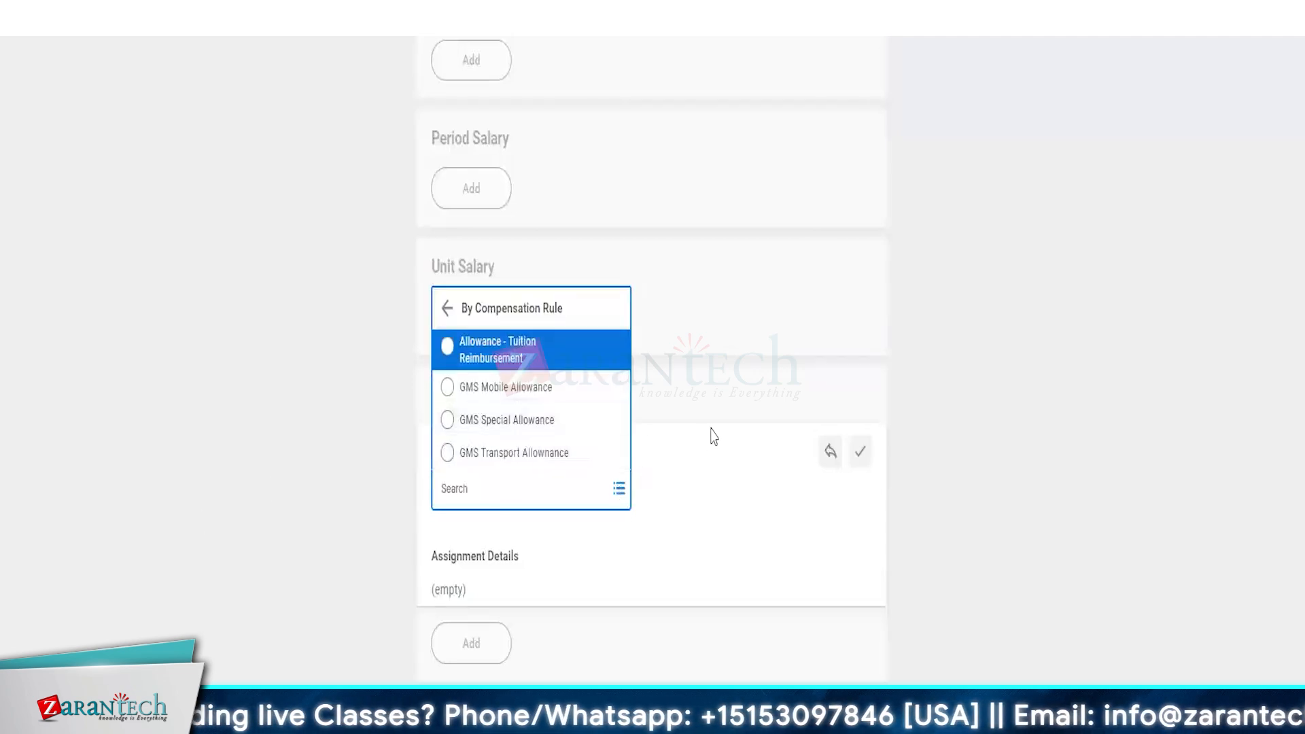
click(503, 421)
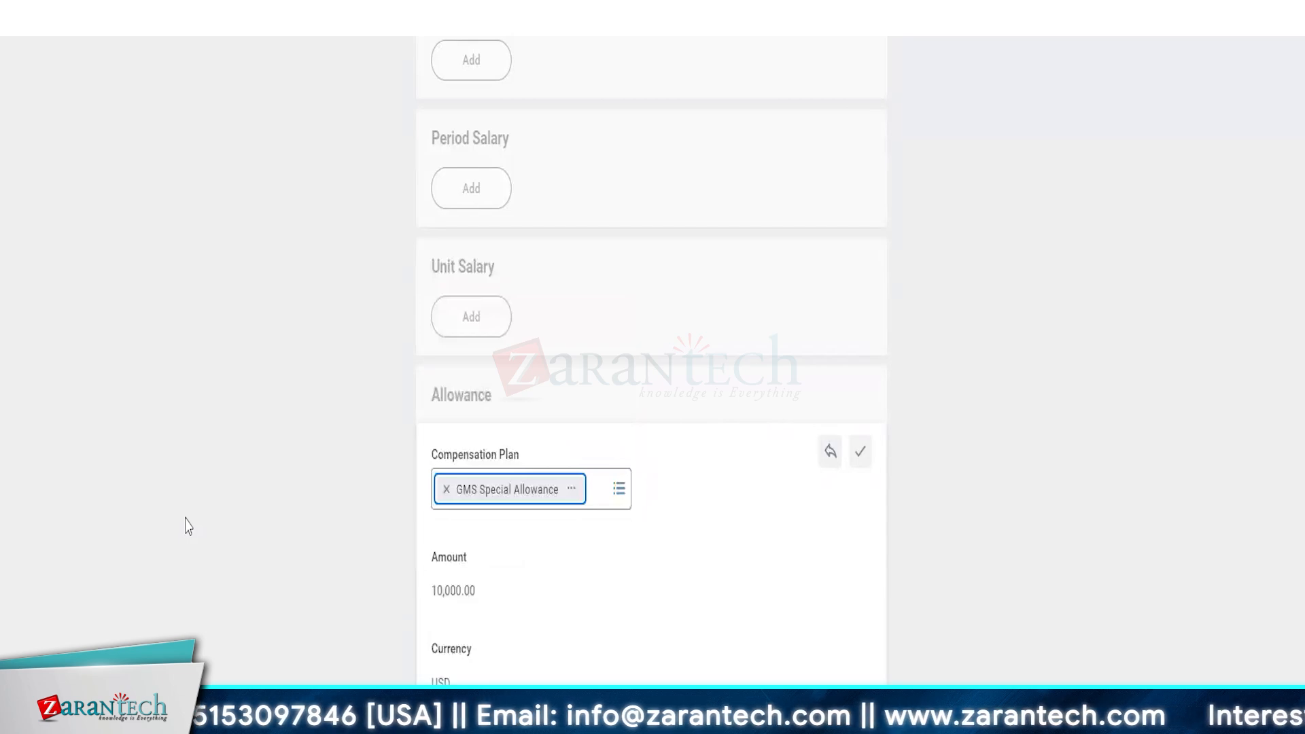
drag(433, 594, 501, 601)
double_click(447, 594)
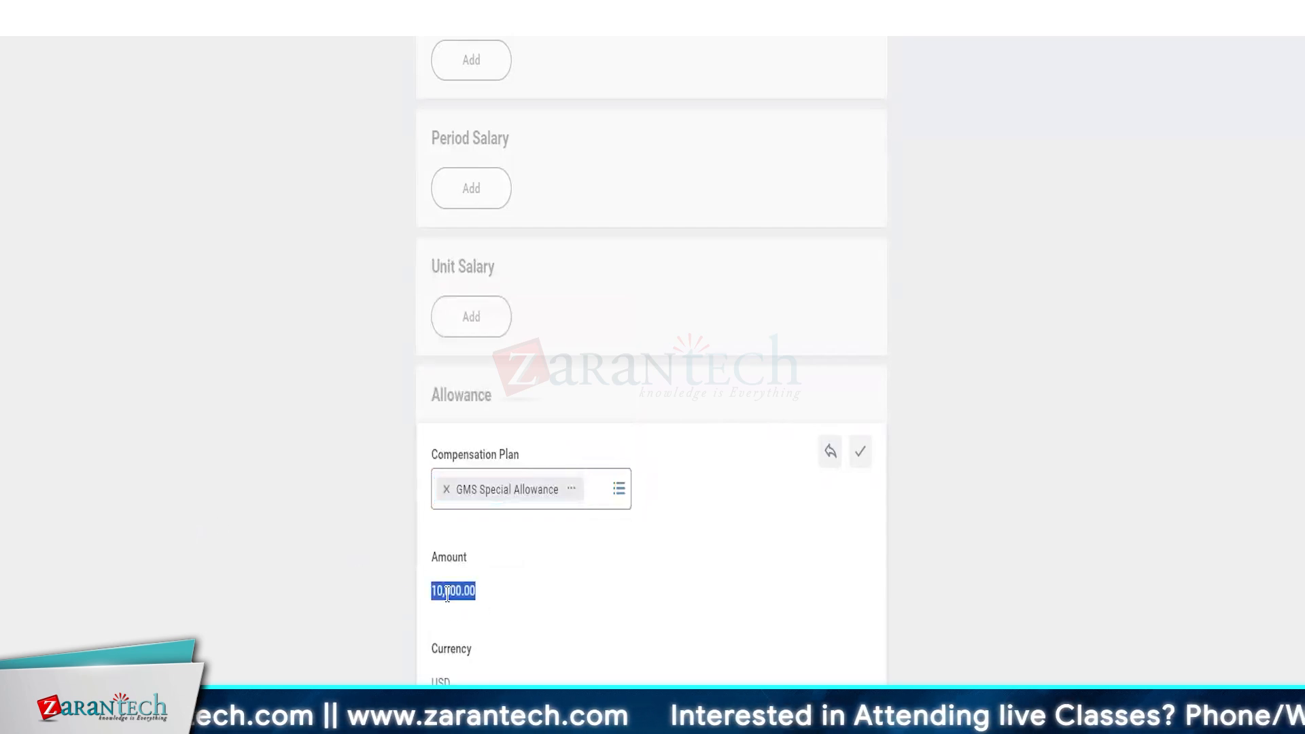
click(495, 599)
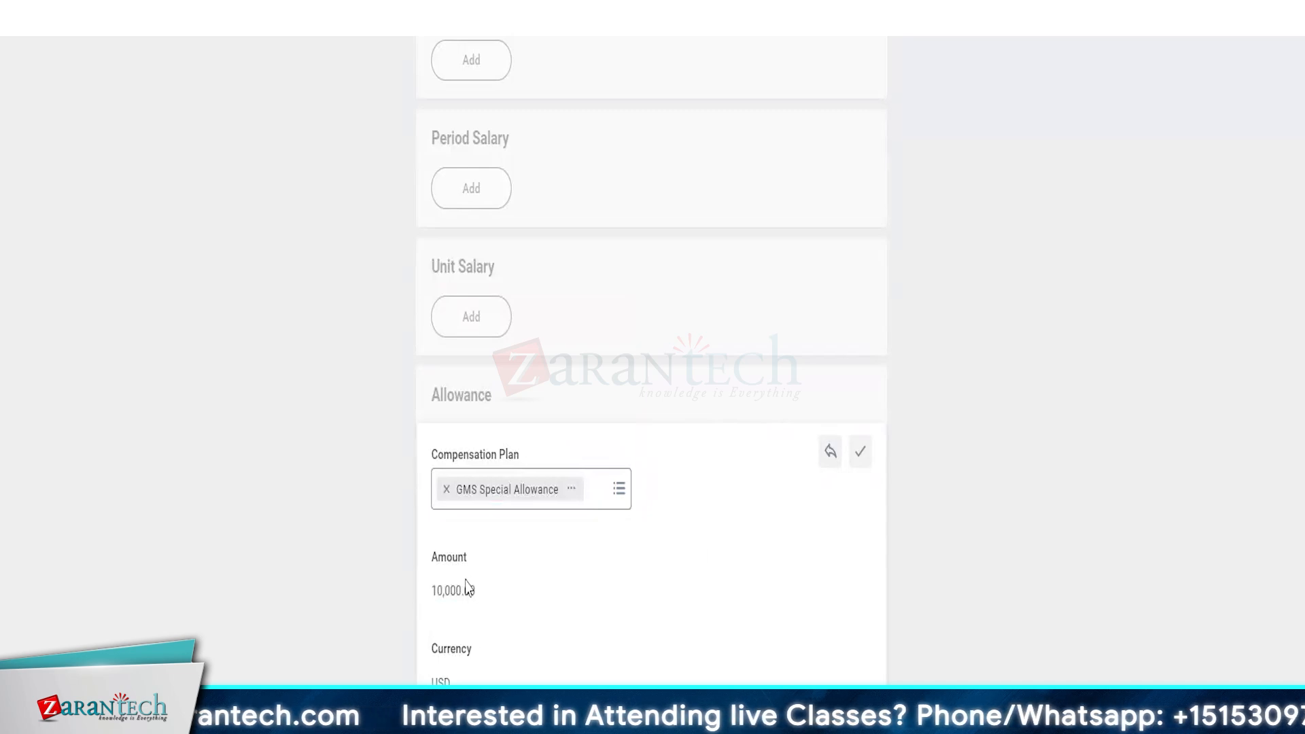
scroll(470, 477, down, 2)
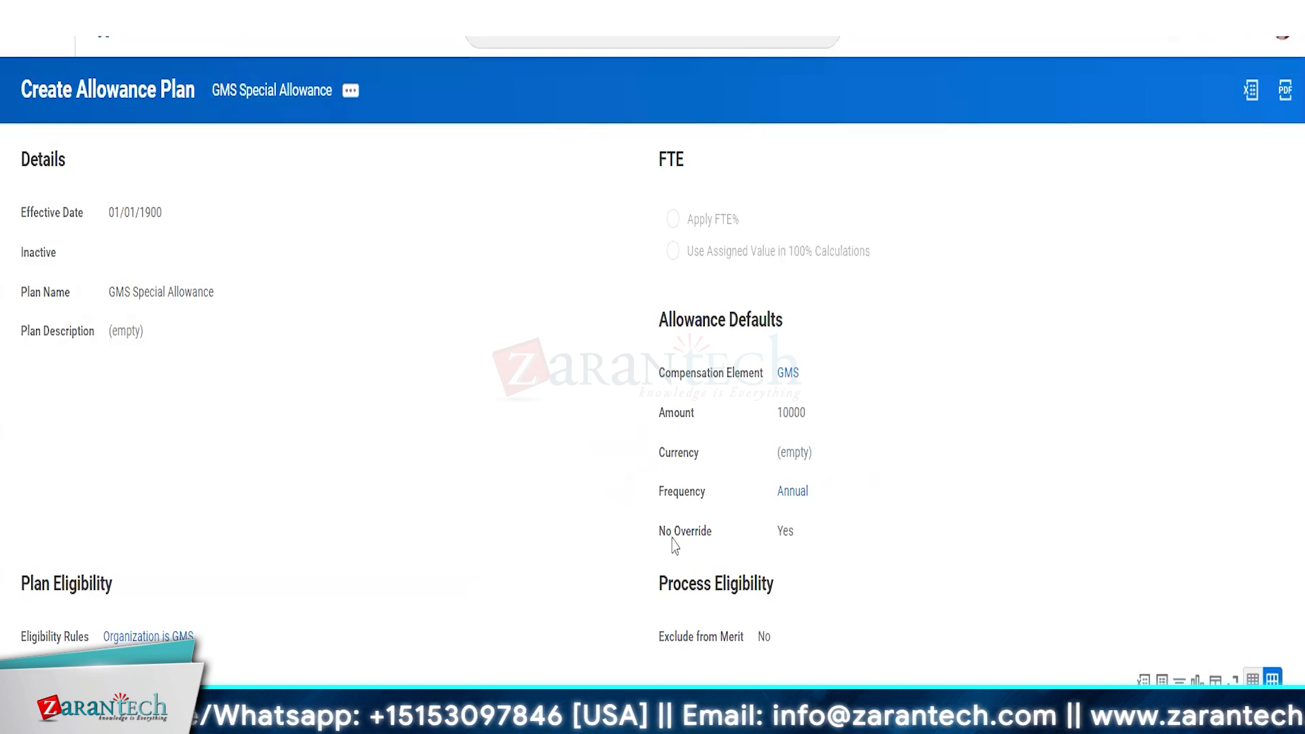
Step: Check the No Override default of the GMS Special Allowance plan and open the plan for editing with effective date 01/01/1900
drag(661, 533, 715, 535)
click(787, 535)
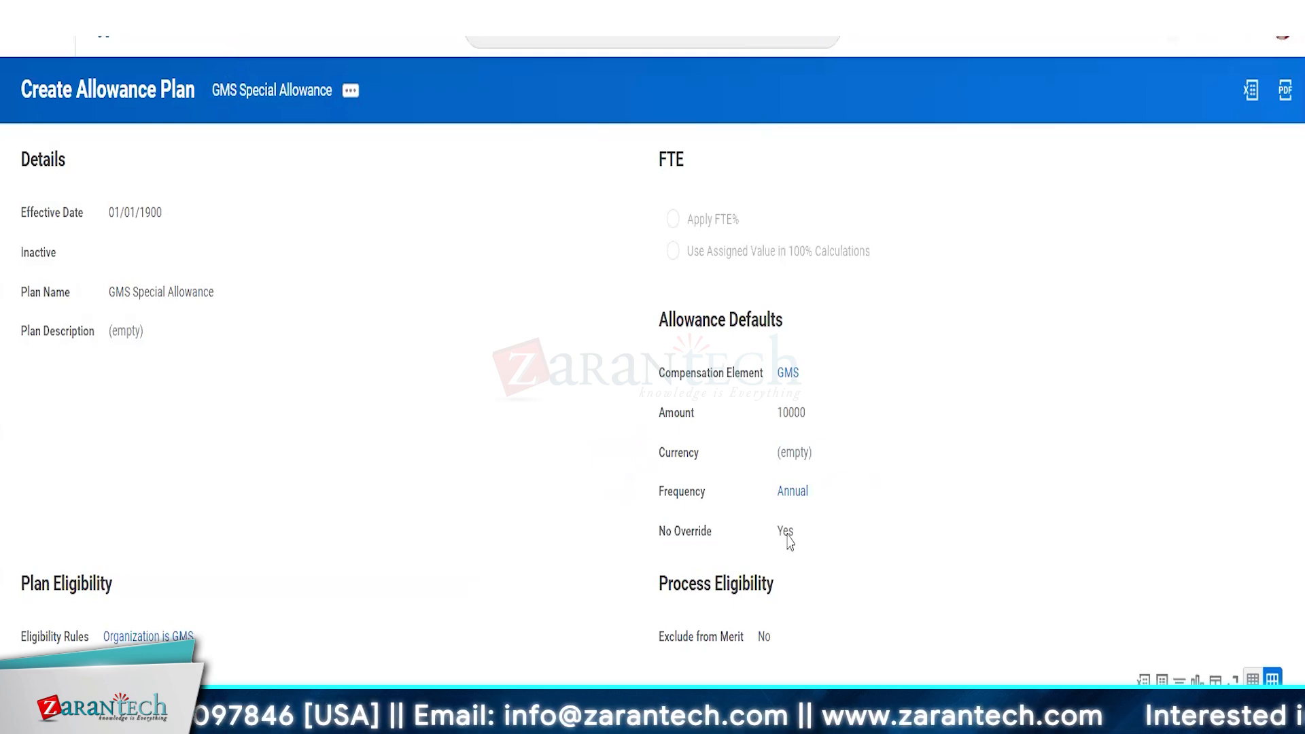
click(478, 465)
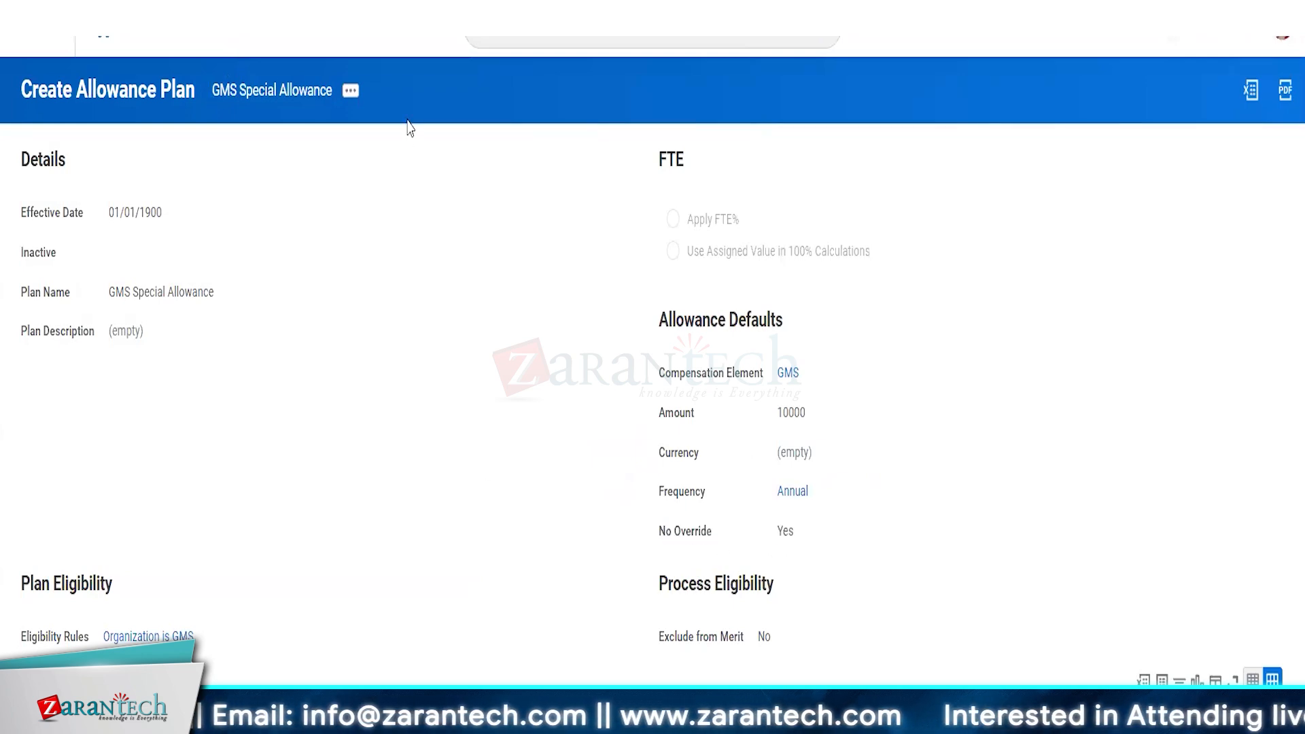
click(351, 92)
mouse_move(413, 170)
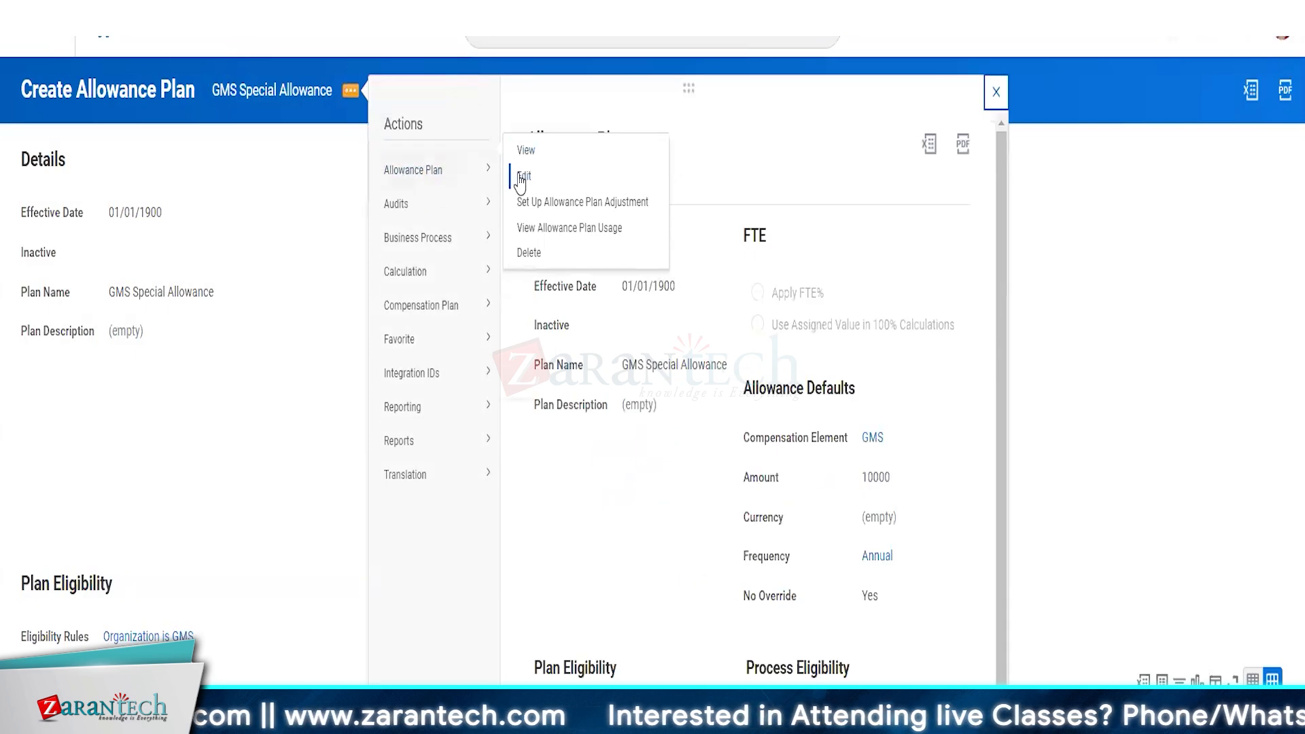
click(523, 177)
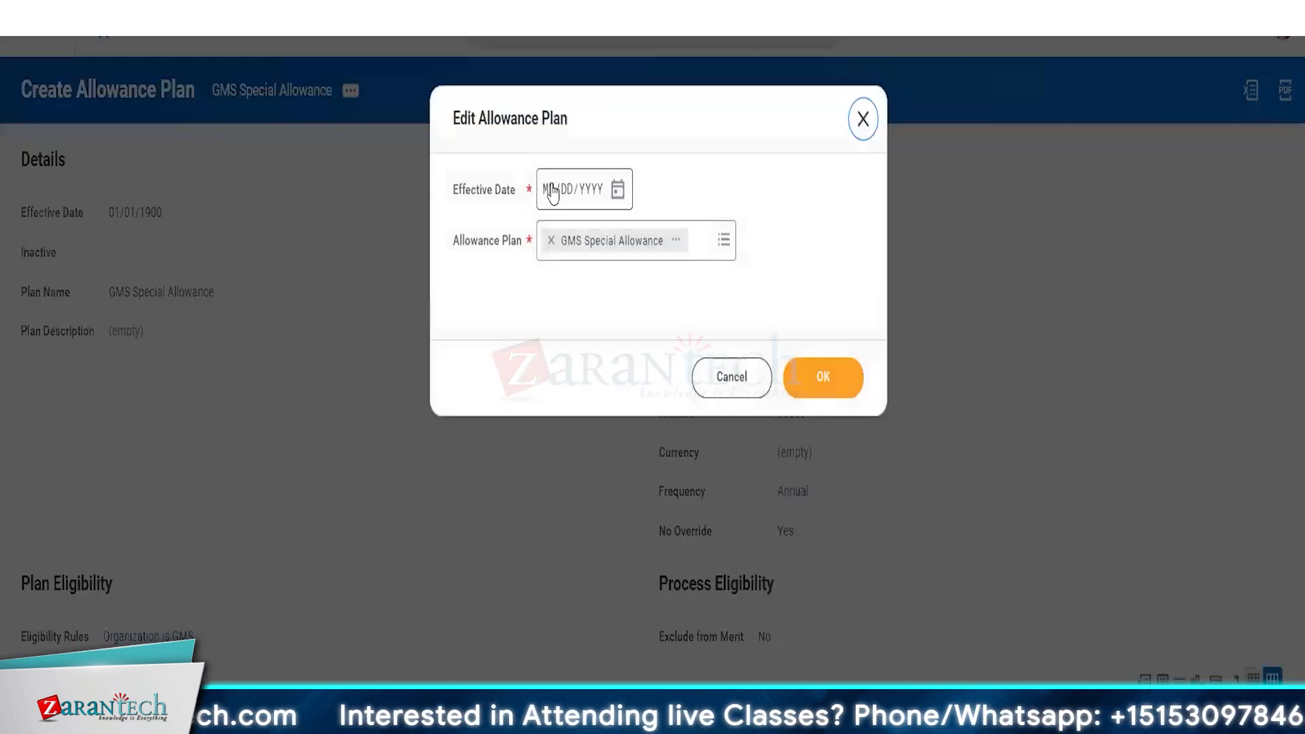
click(552, 192)
text(0101)
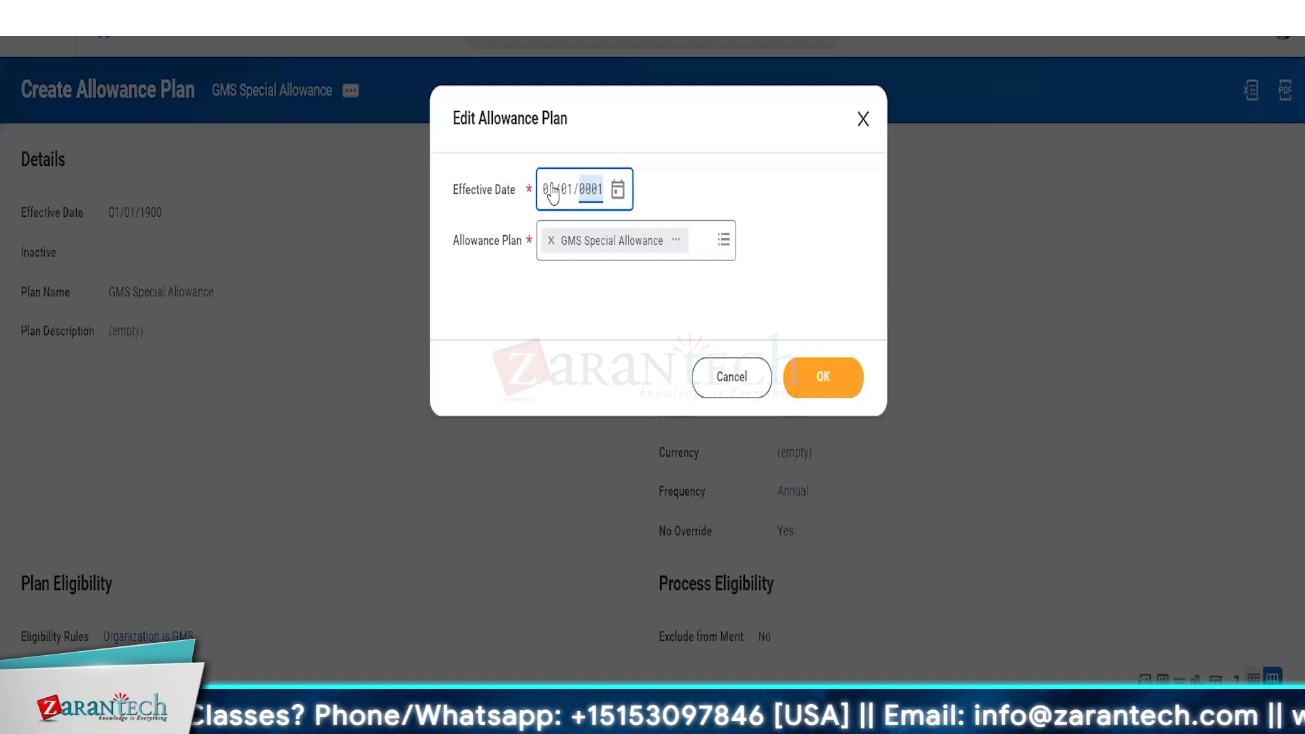
click(823, 377)
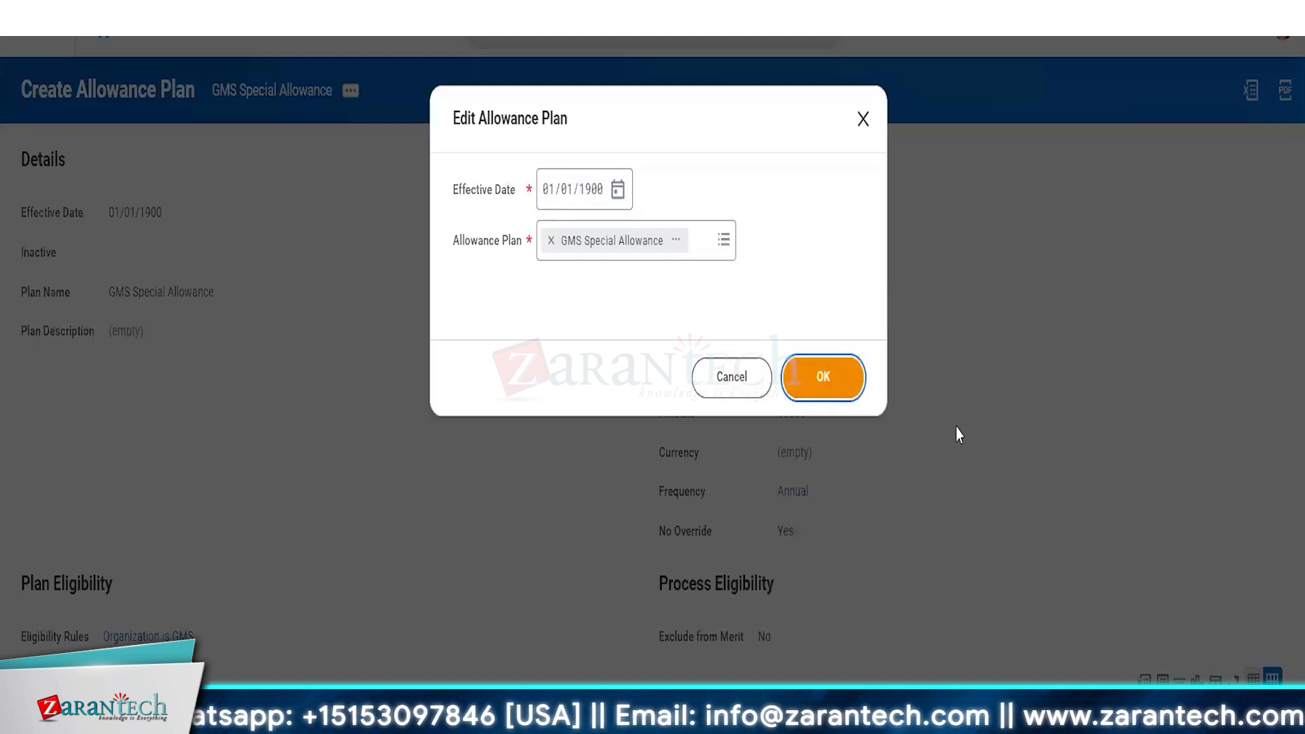
Step: Confirm the GMS Special Allowance entry in the compensation change request
scroll(1168, 428, down, 3)
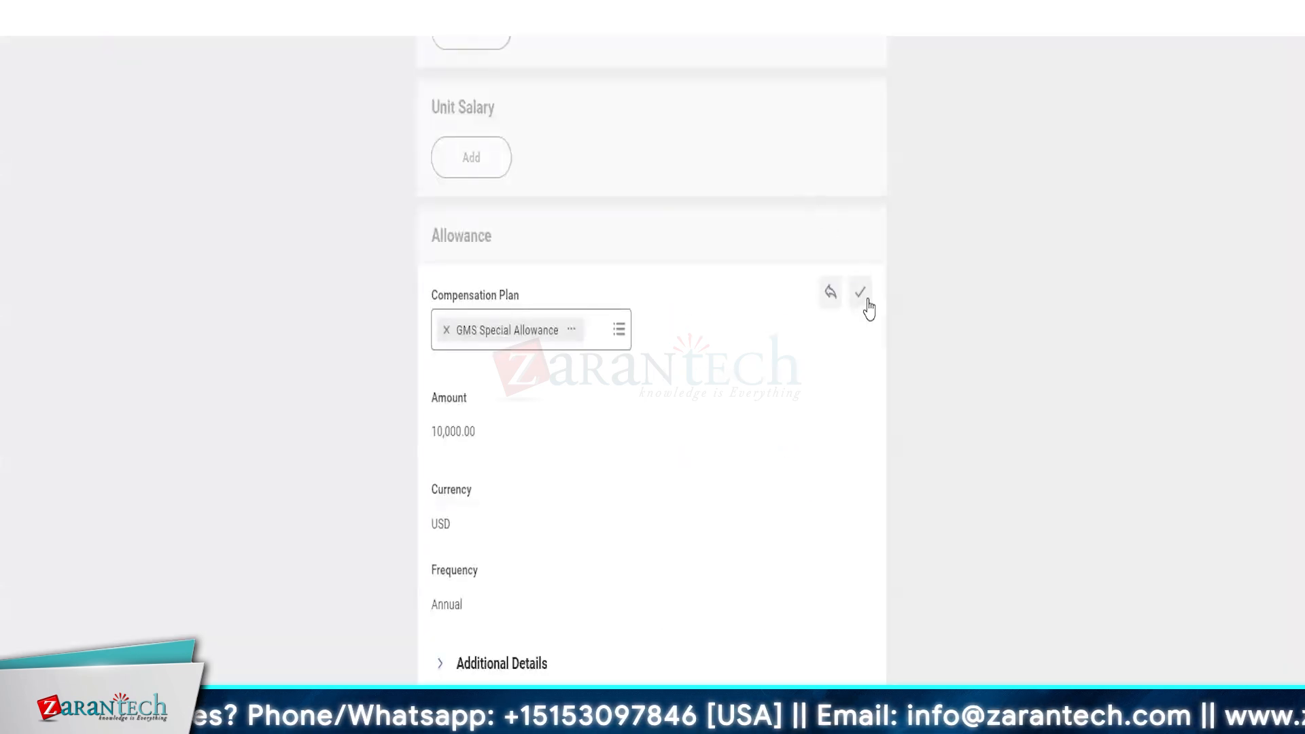
click(863, 298)
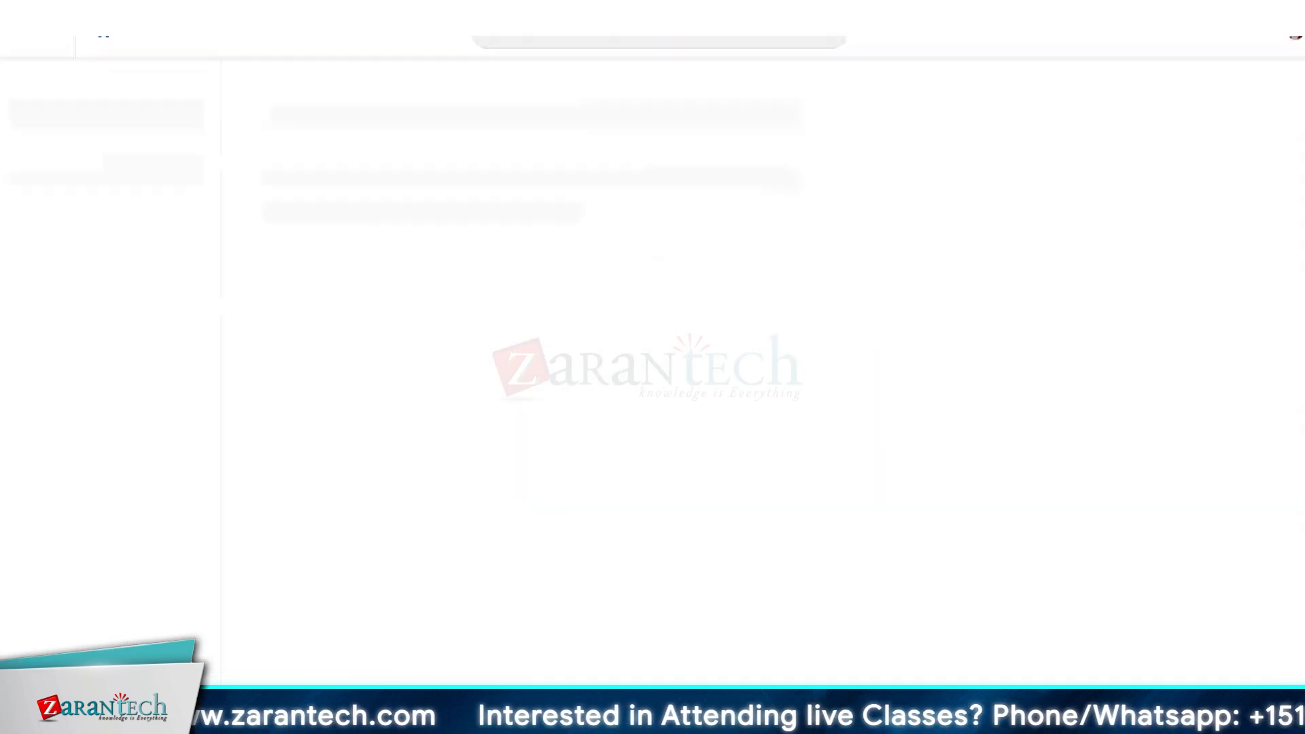
Step: Run the Compensation Plans report and filter its allowance plans to GMS Transport Allownance and GMS Special Allowance
click(660, 40)
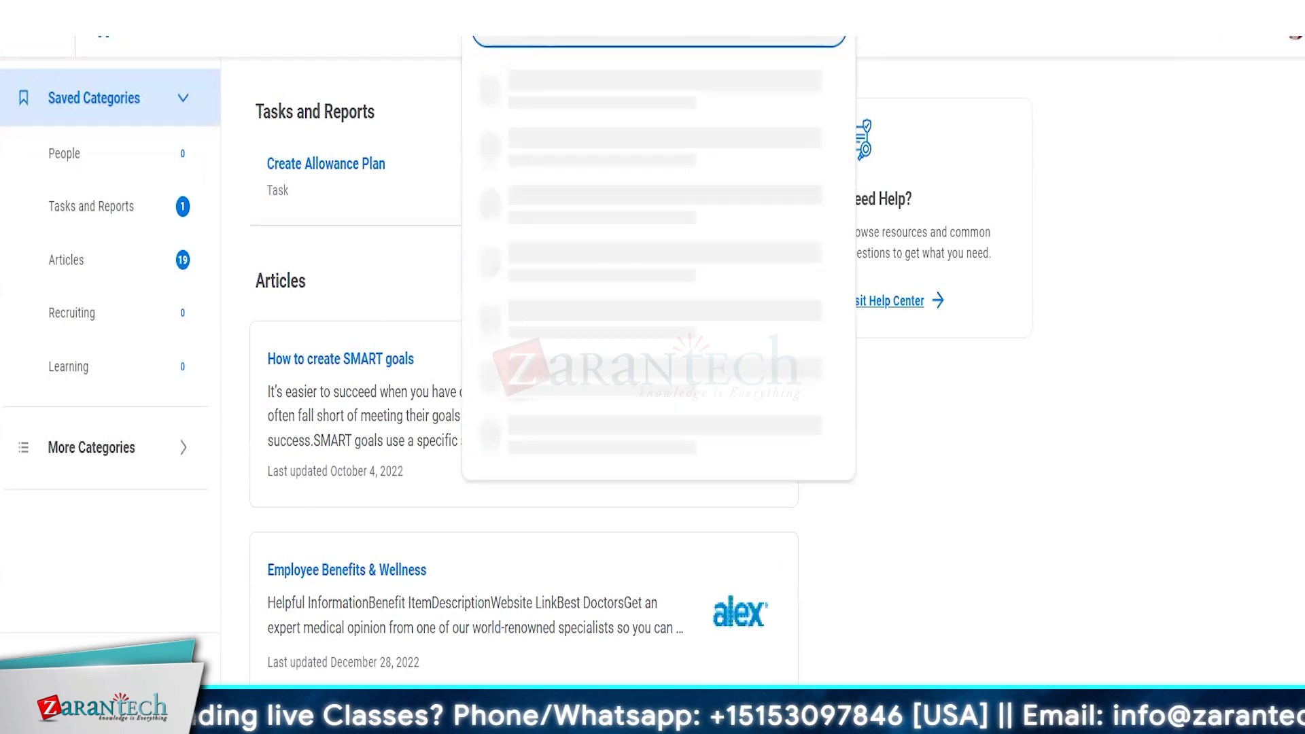
key(Return)
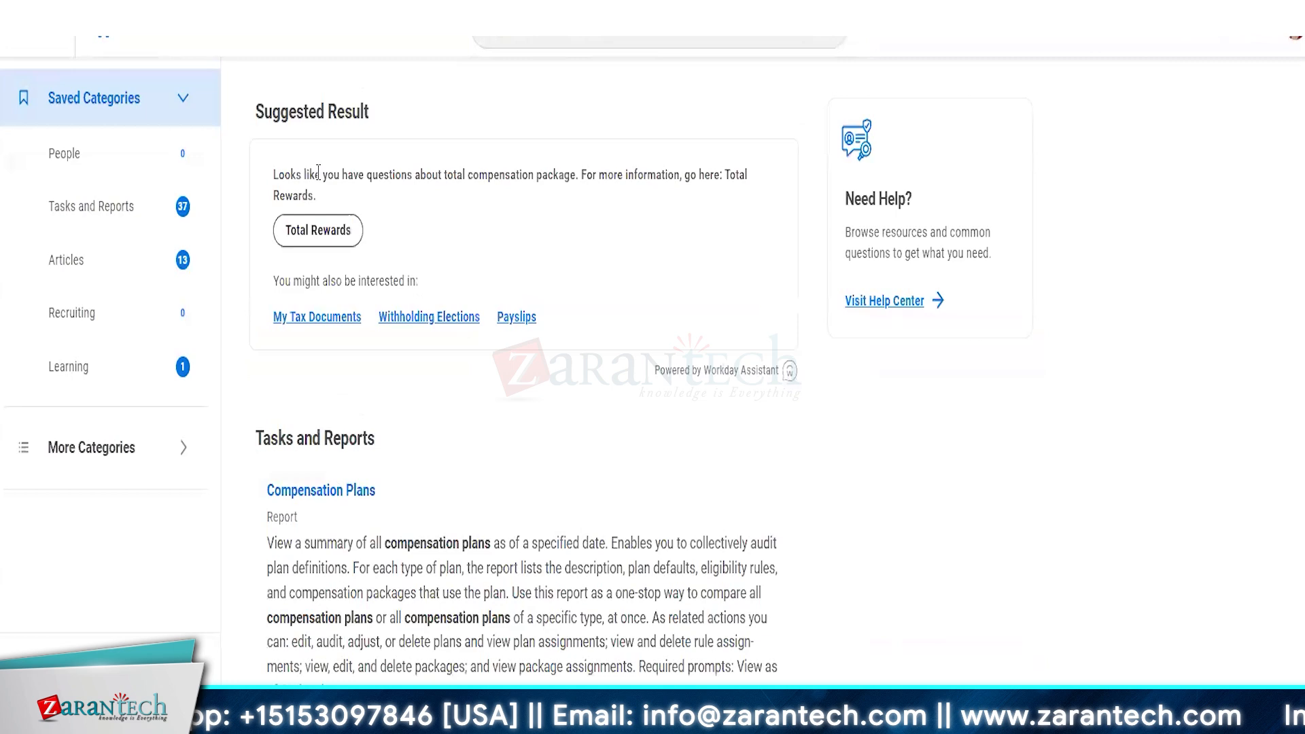
click(292, 491)
click(819, 378)
click(71, 352)
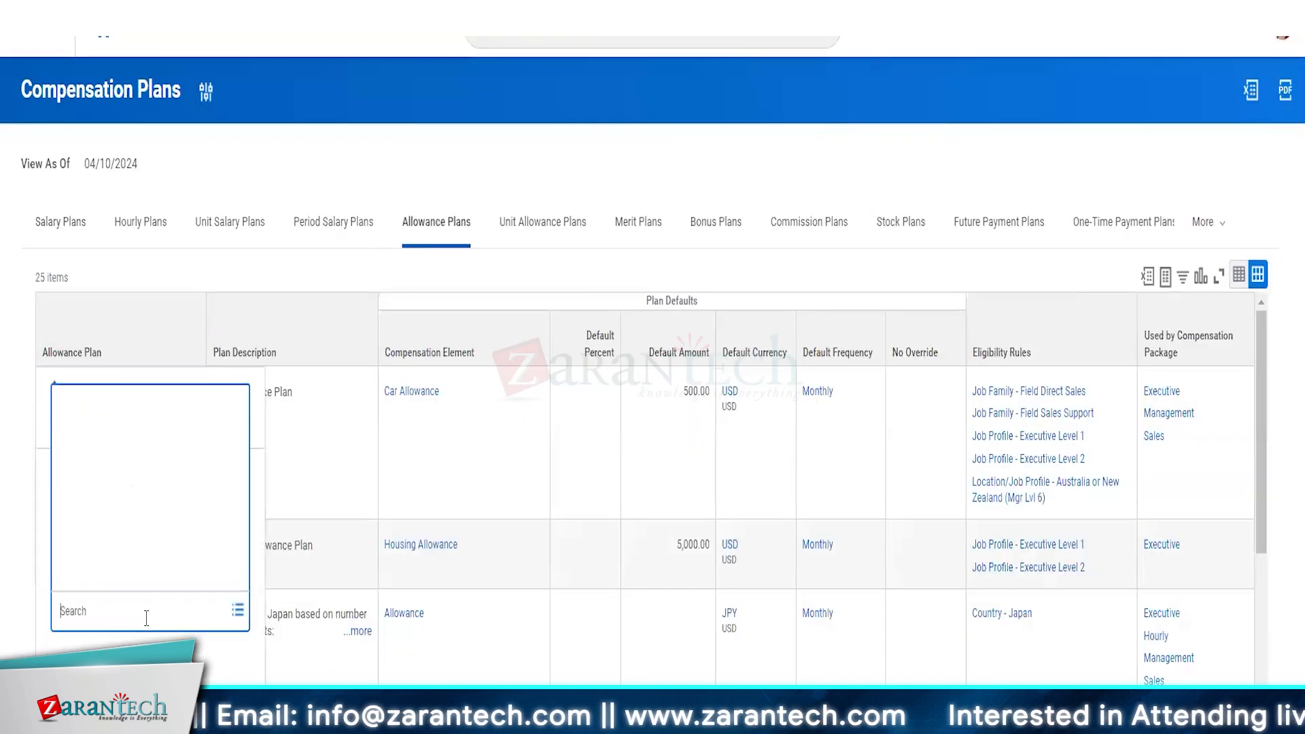
text(gms)
click(67, 574)
click(67, 541)
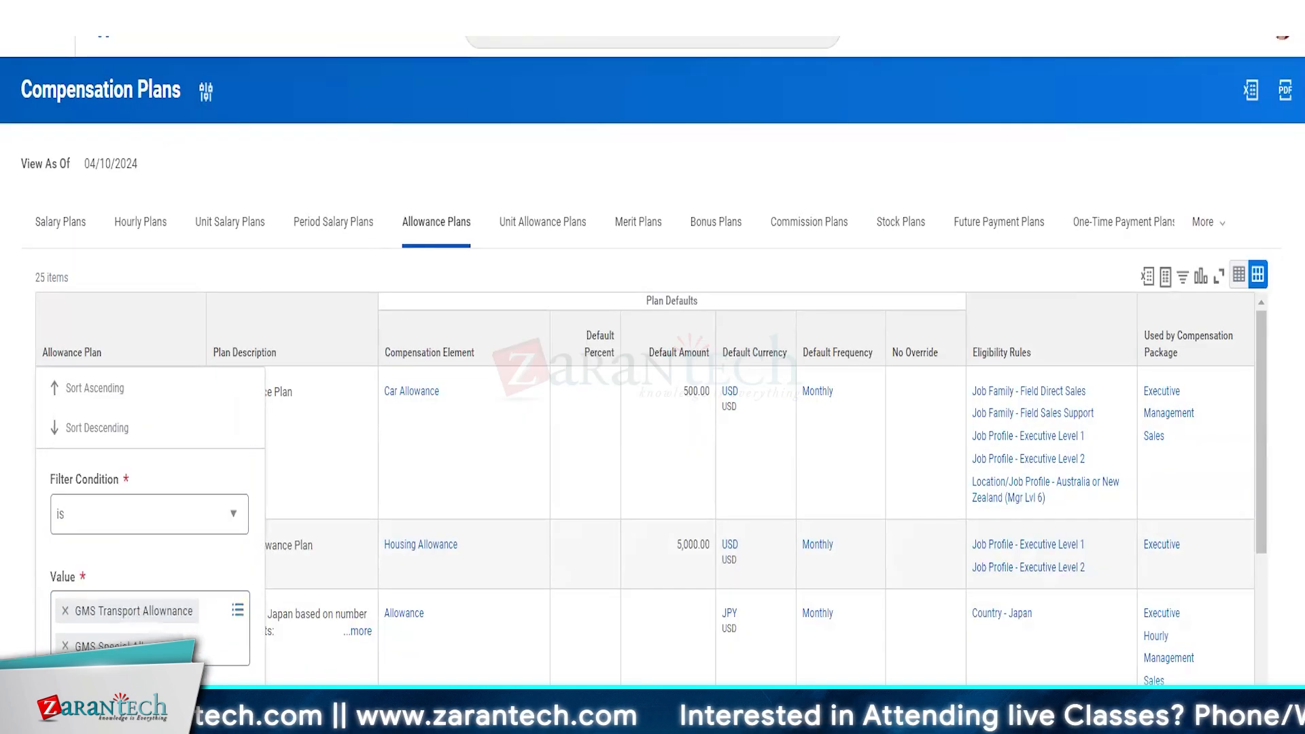
Step: Open the GMS Special Allowance plan from the filtered report for editing, entering effective date 01/01/1900
click(142, 391)
mouse_move(224, 470)
click(312, 498)
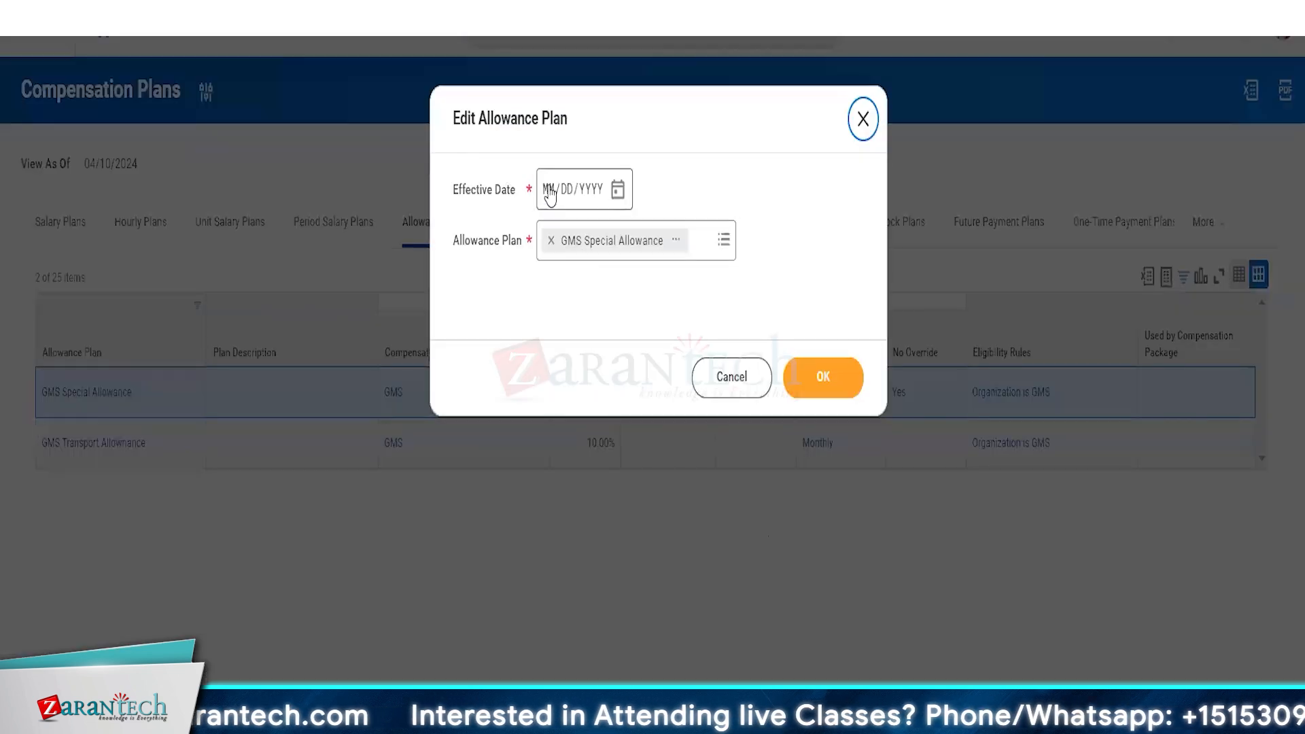
text(01011900)
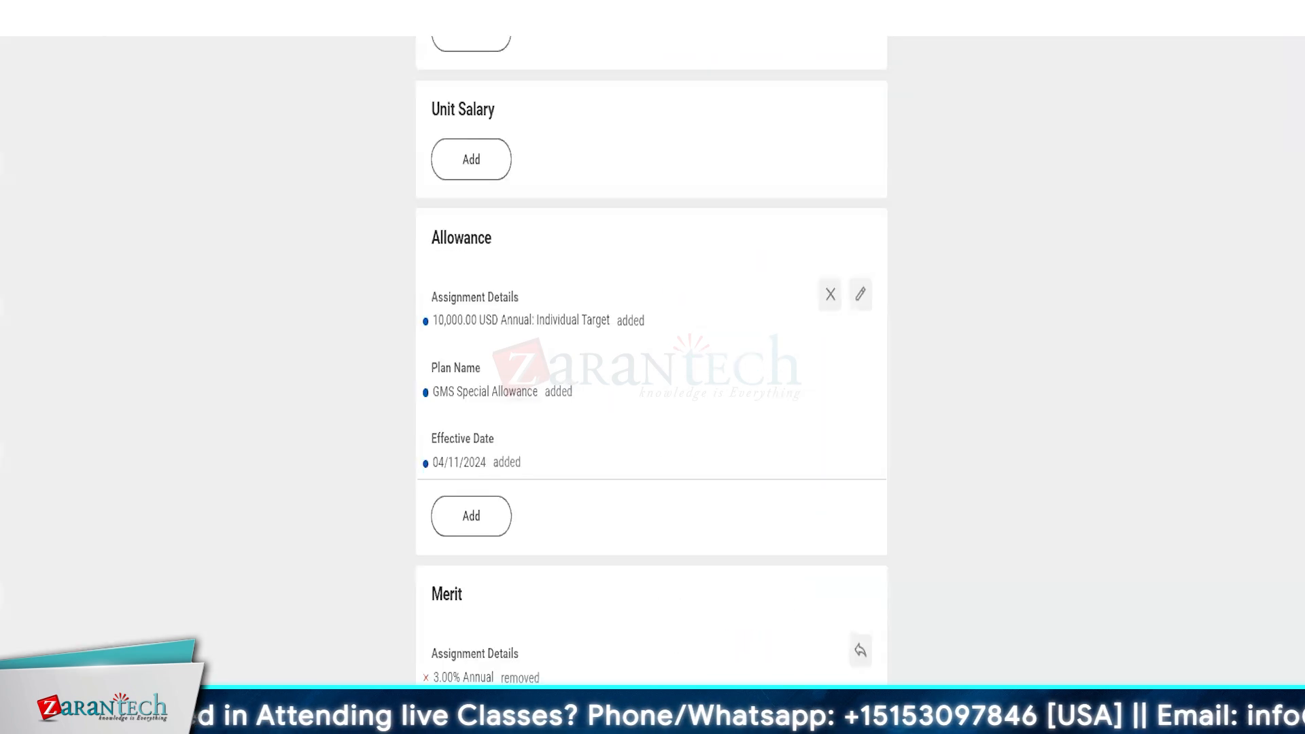
Step: Add the GMS Mobile Allowance plan as a second allowance in the request, chosen by compensation rule
scroll(332, 403, down, 5)
scroll(333, 402, up, 3)
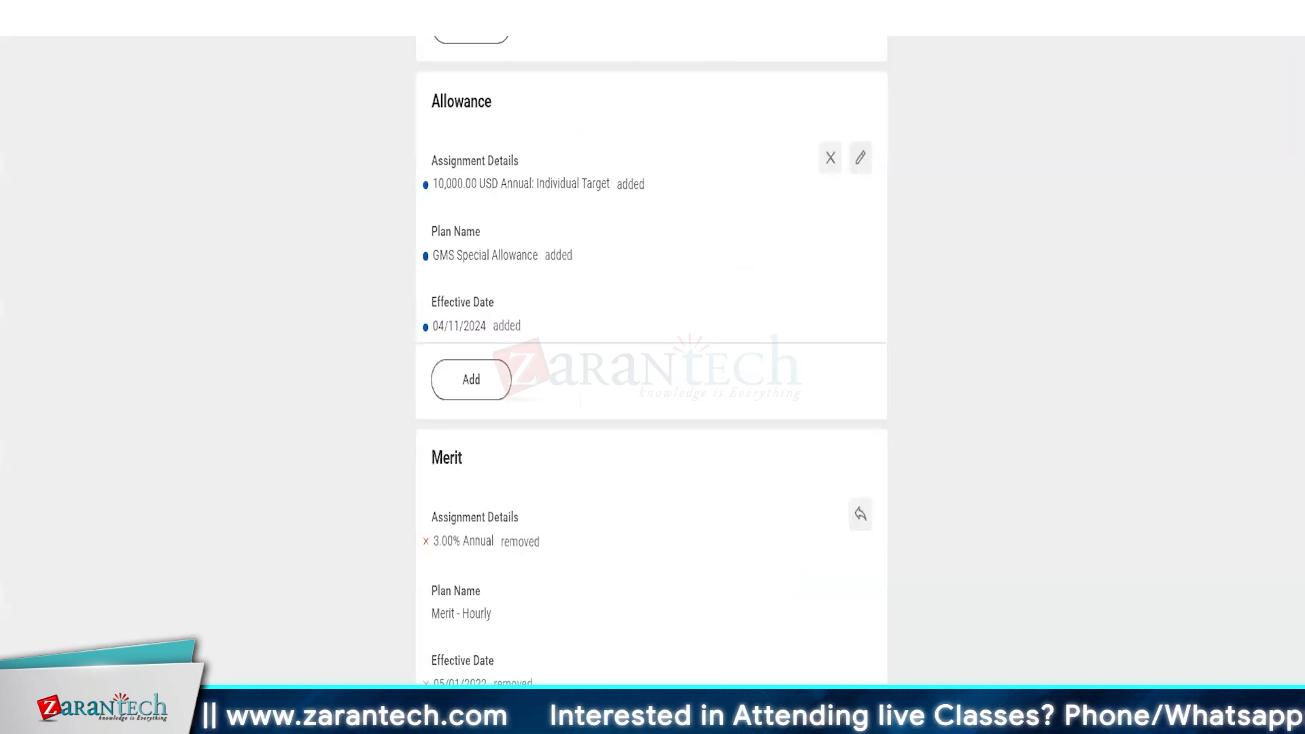
click(468, 381)
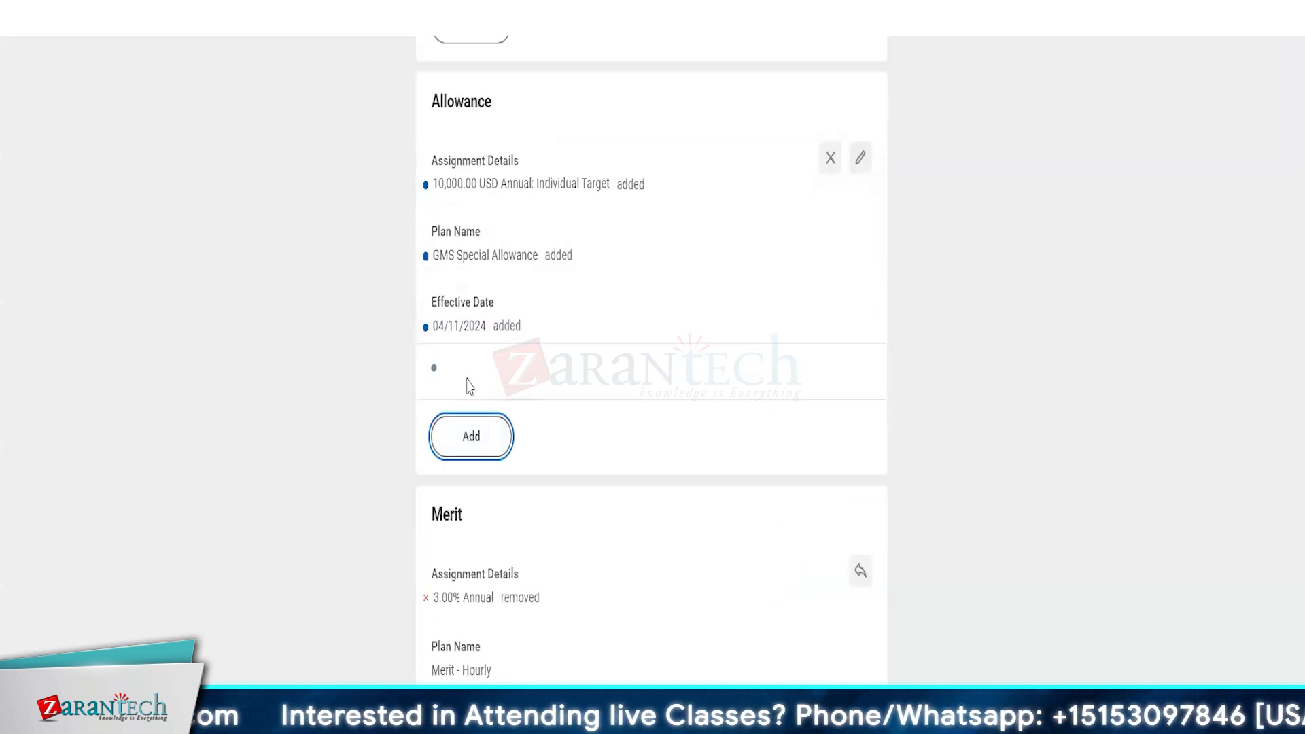
click(537, 417)
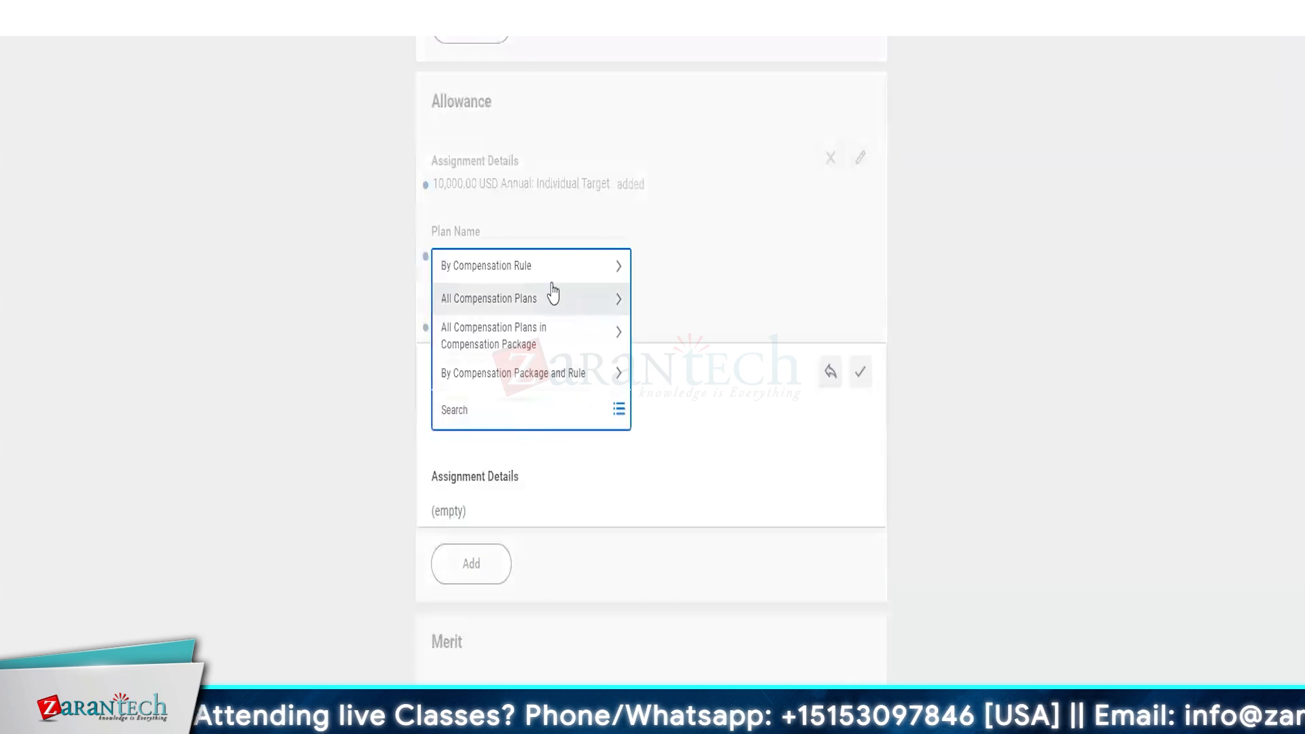
click(551, 288)
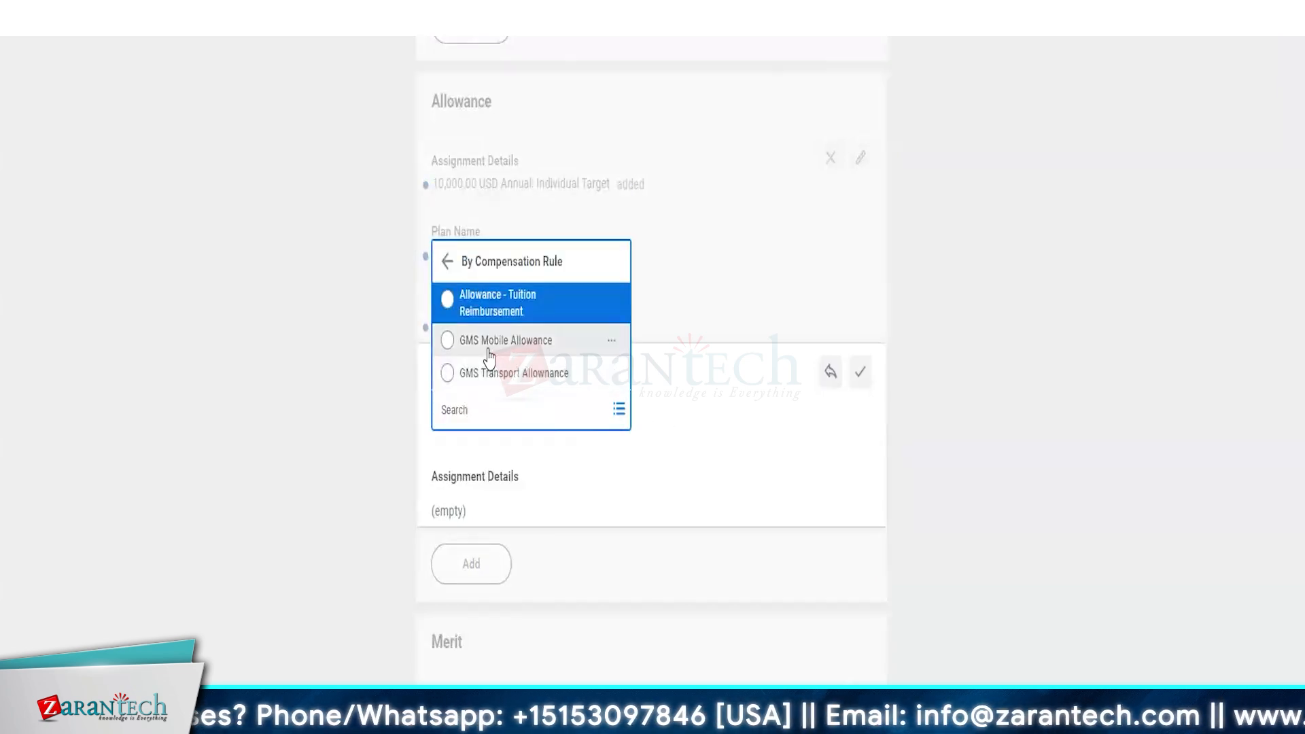
click(492, 352)
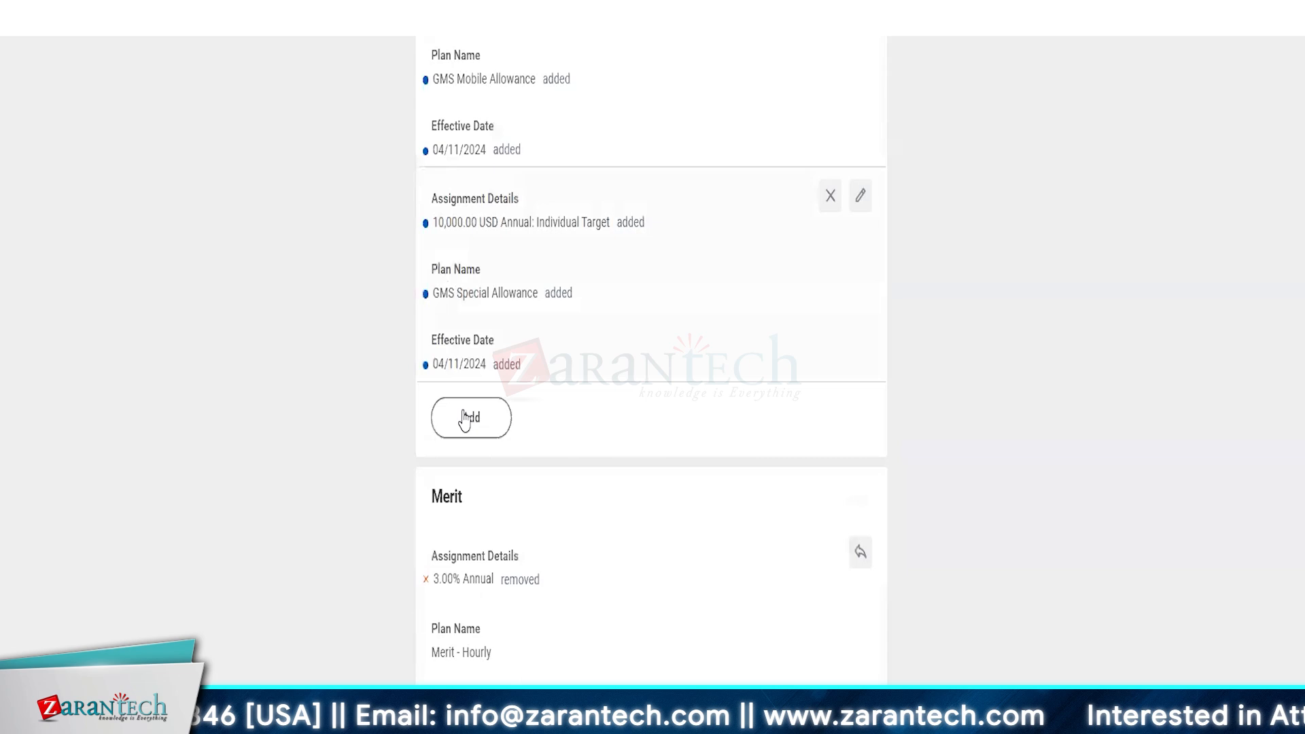
Step: Add the GMS Transport Allownance plan as a third allowance in the request, chosen by compensation rule
click(469, 414)
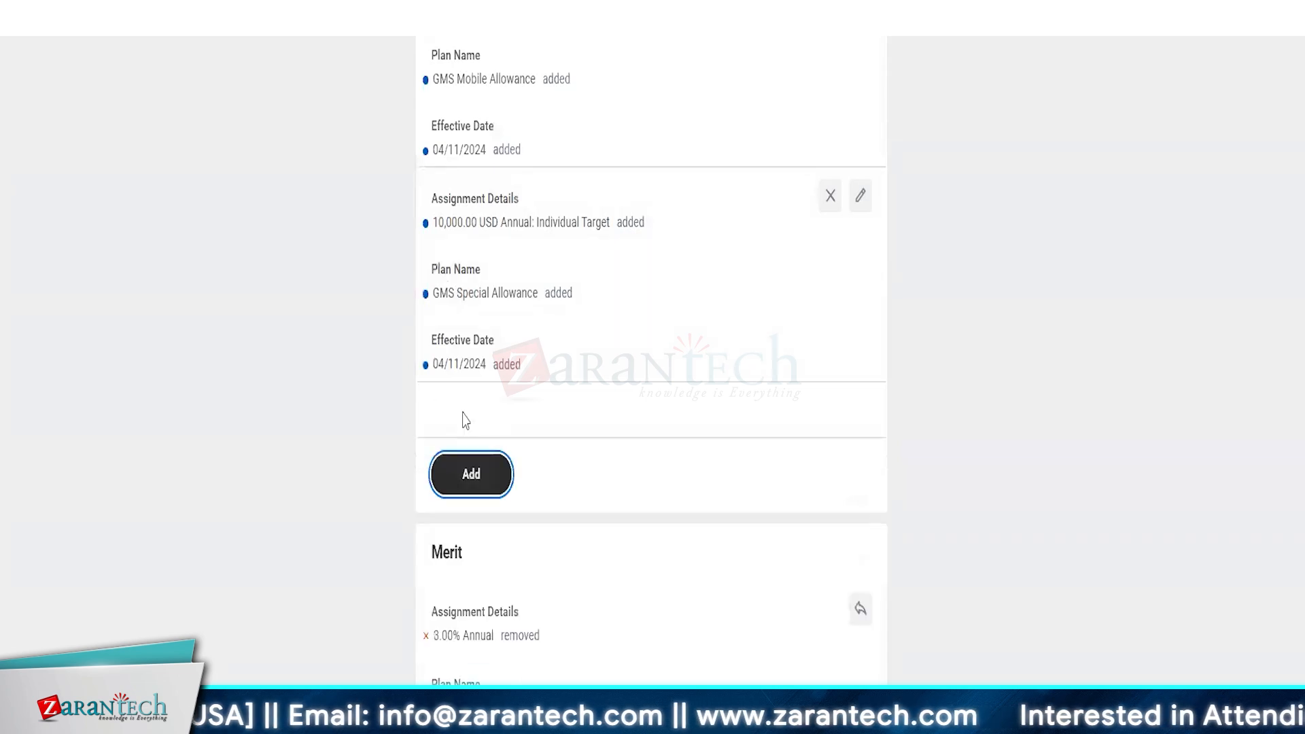
click(521, 448)
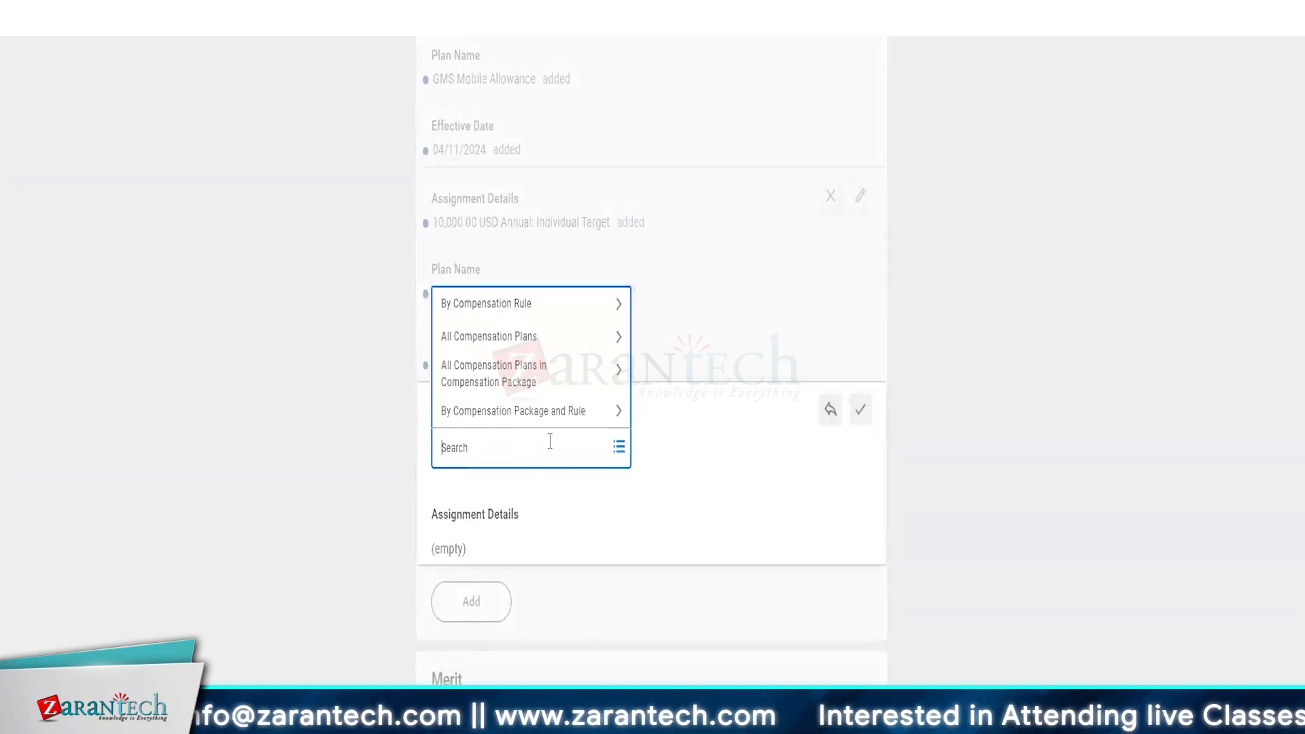
click(511, 328)
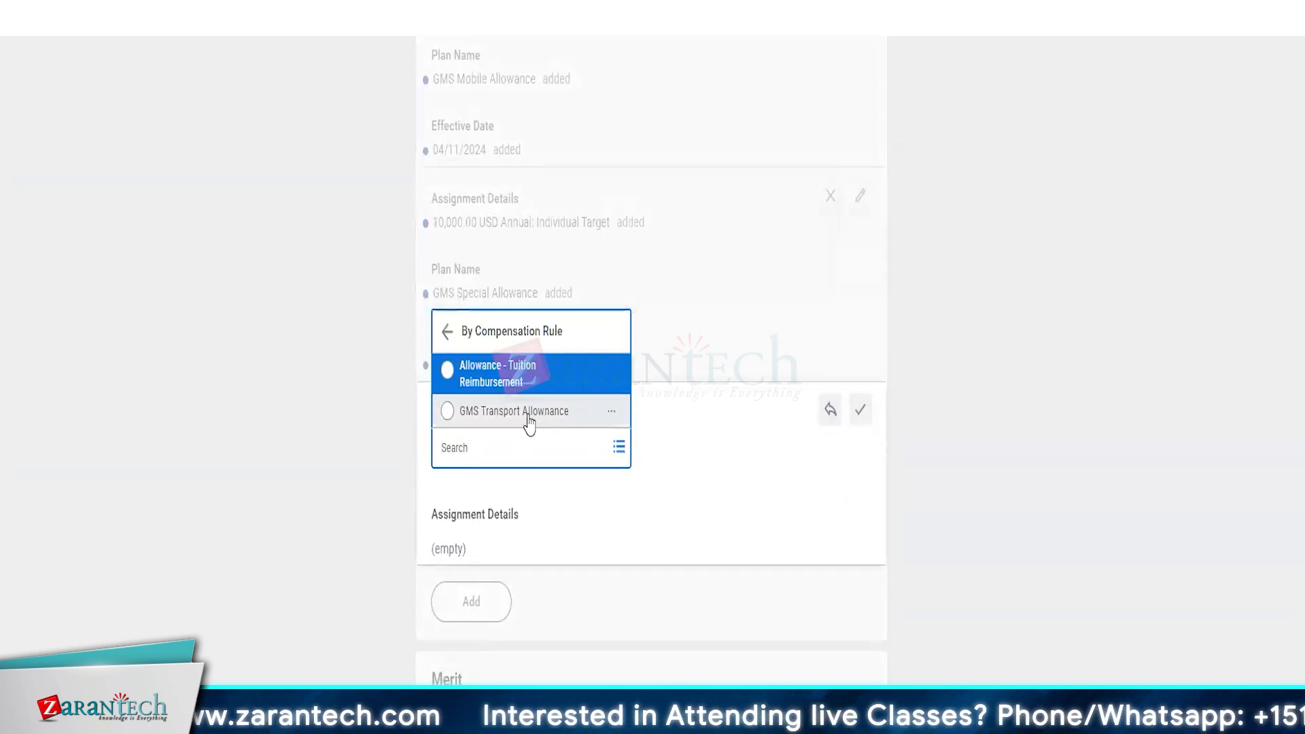
click(527, 416)
scroll(298, 474, down, 1)
click(296, 474)
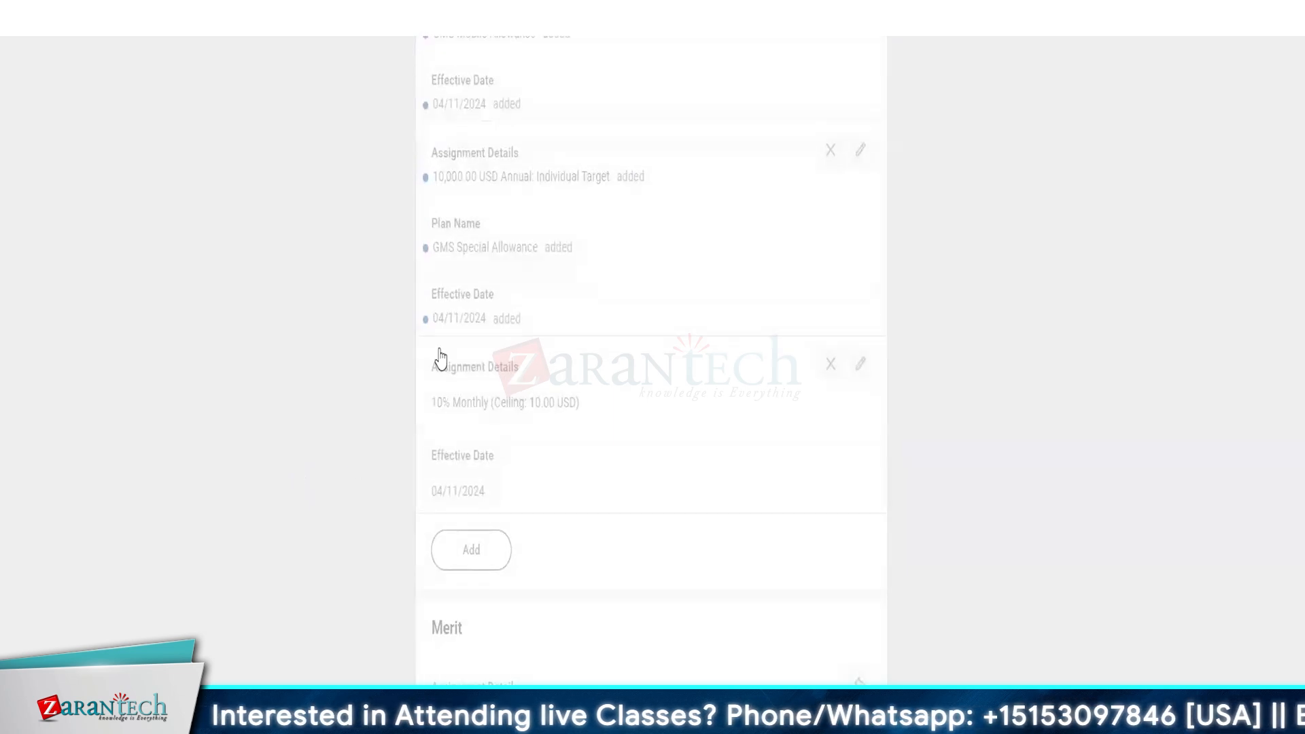
Step: Review the allowances, submit the compensation change request, and open the Distribution Center Clerk's compensation details
scroll(289, 439, up, 3)
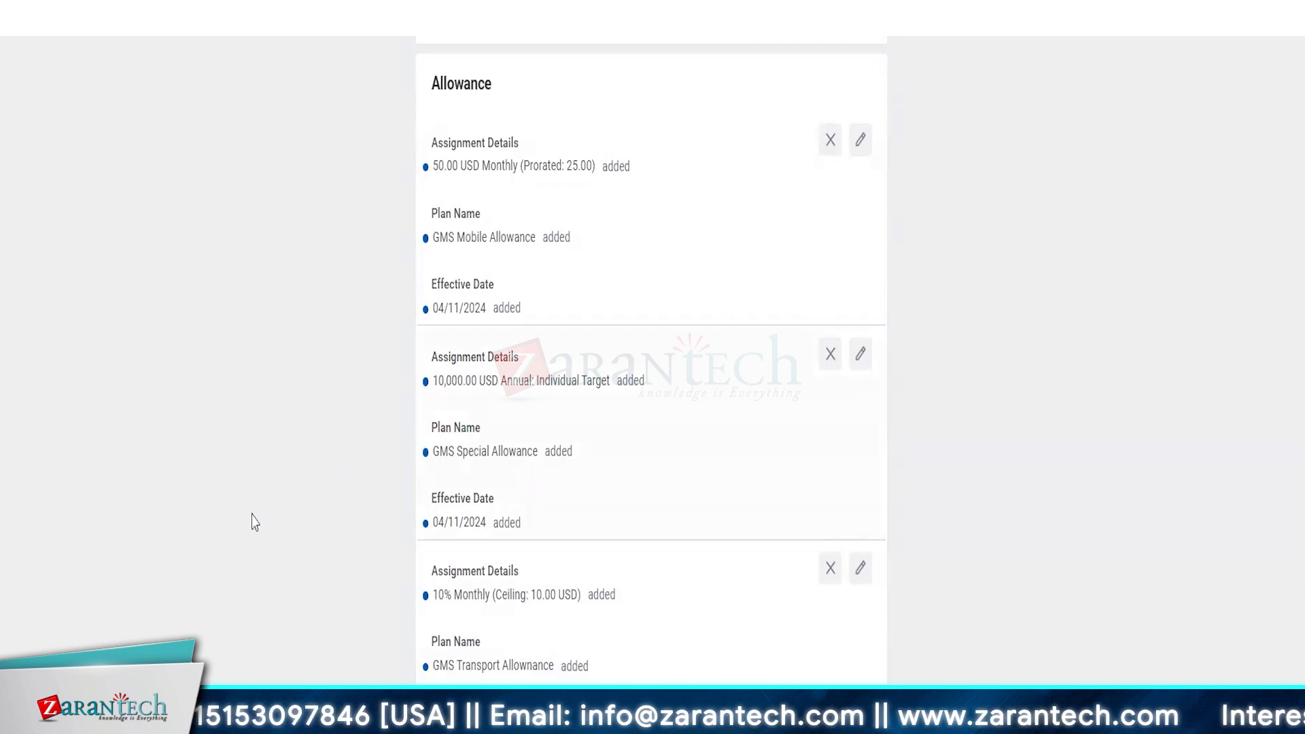
scroll(209, 629, down, 15)
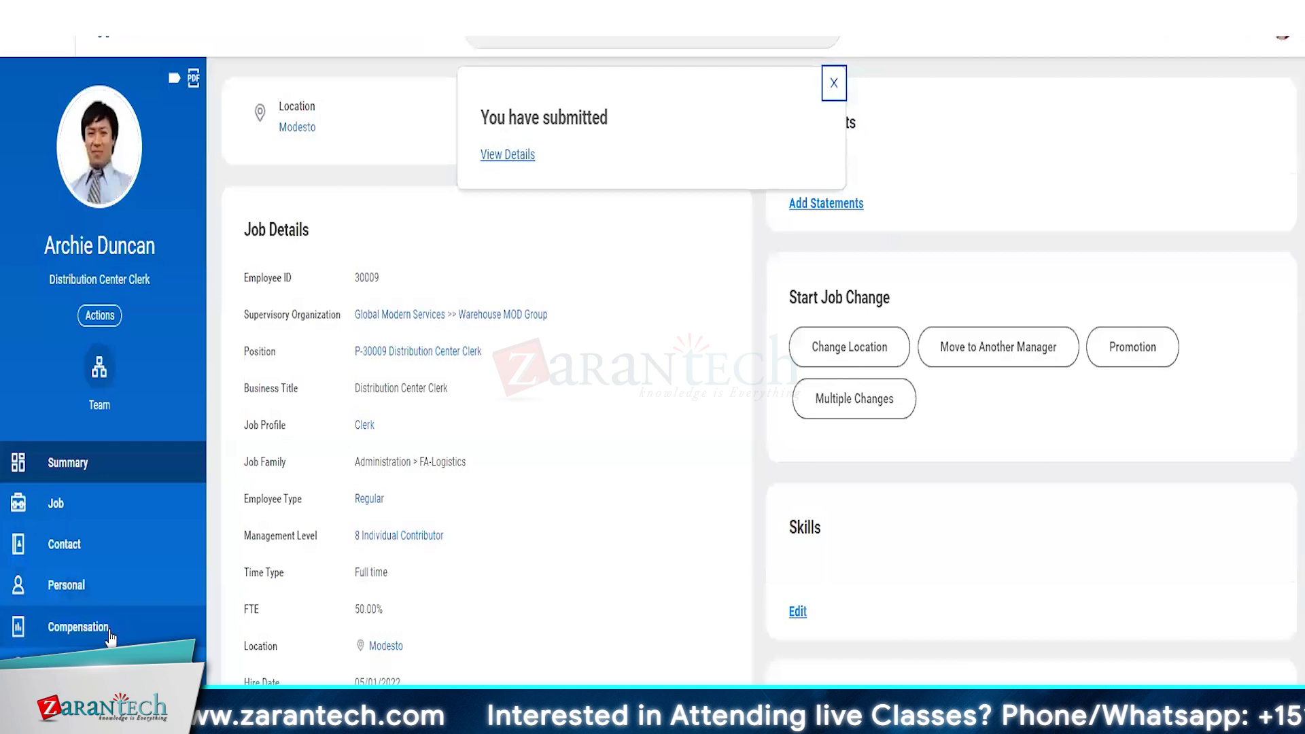
click(68, 627)
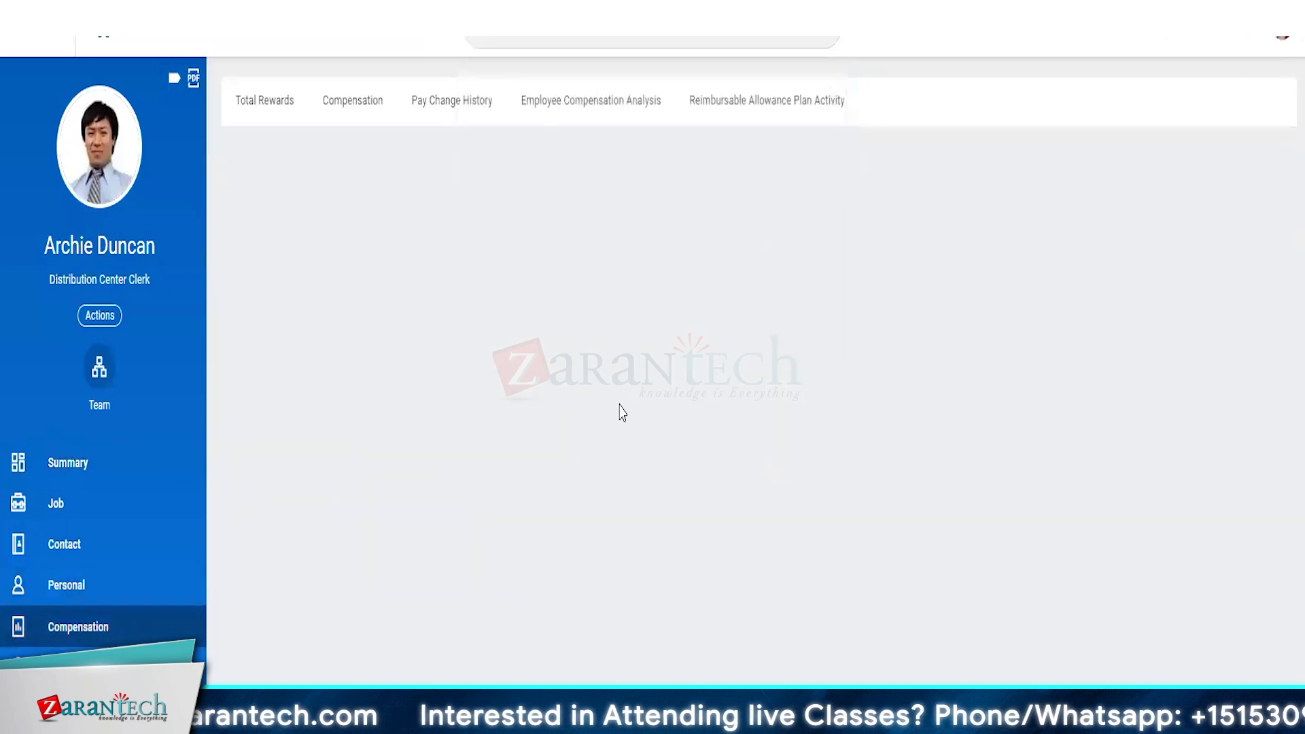
click(360, 103)
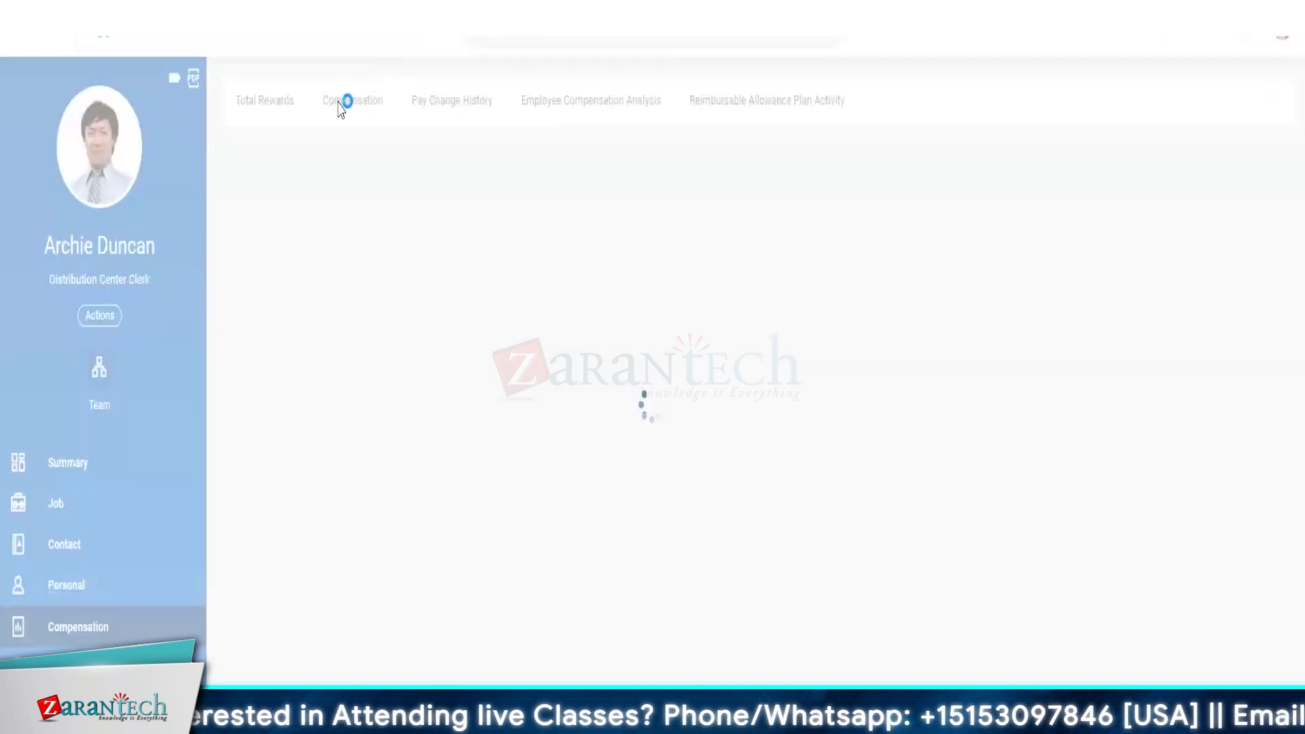
click(352, 112)
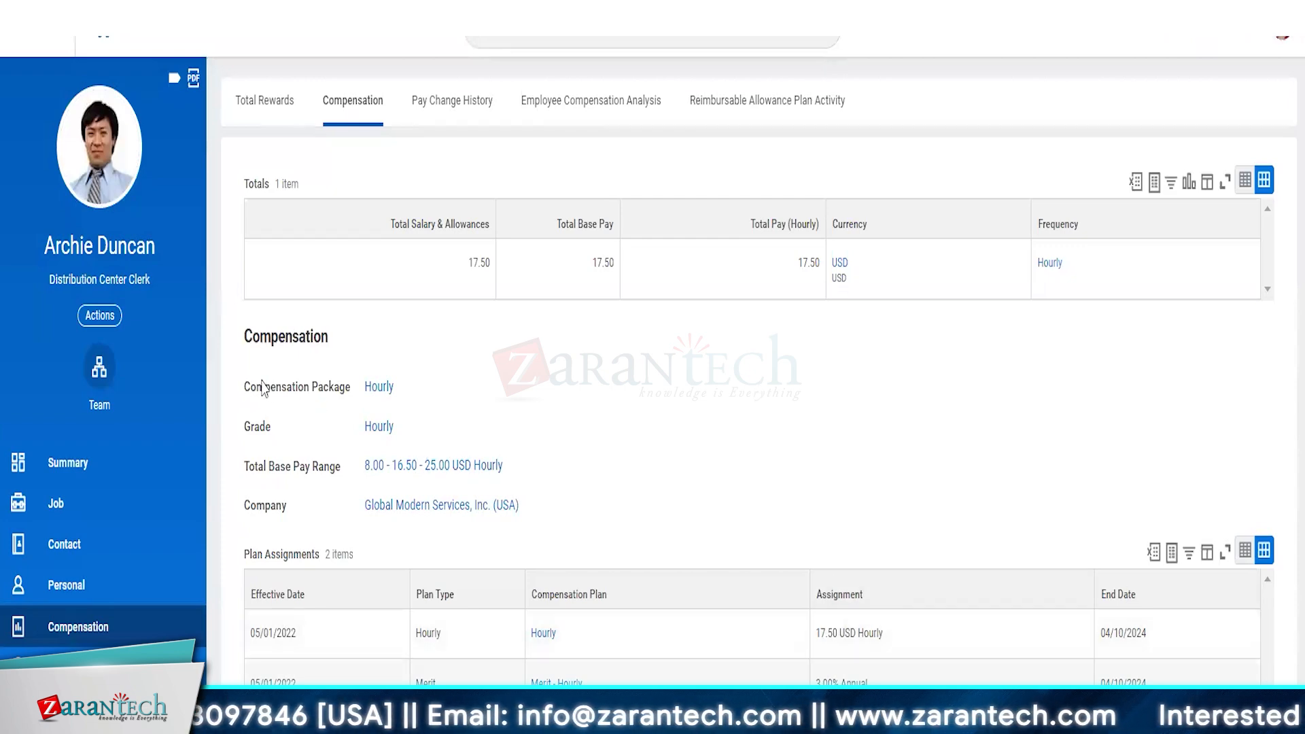
Step: Open the View Compensation report for the Distribution Center Clerk with an effective date of 04/11/2024
click(100, 316)
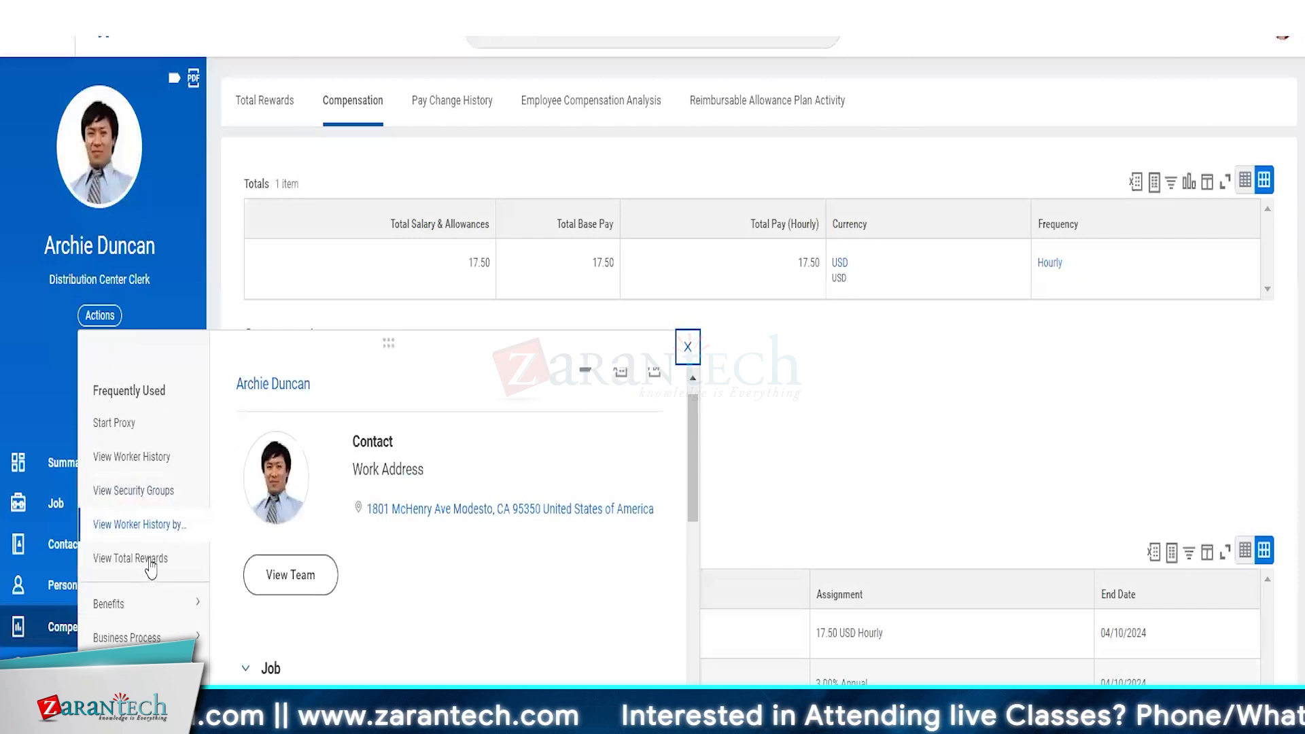
scroll(150, 567, down, 1)
mouse_move(164, 614)
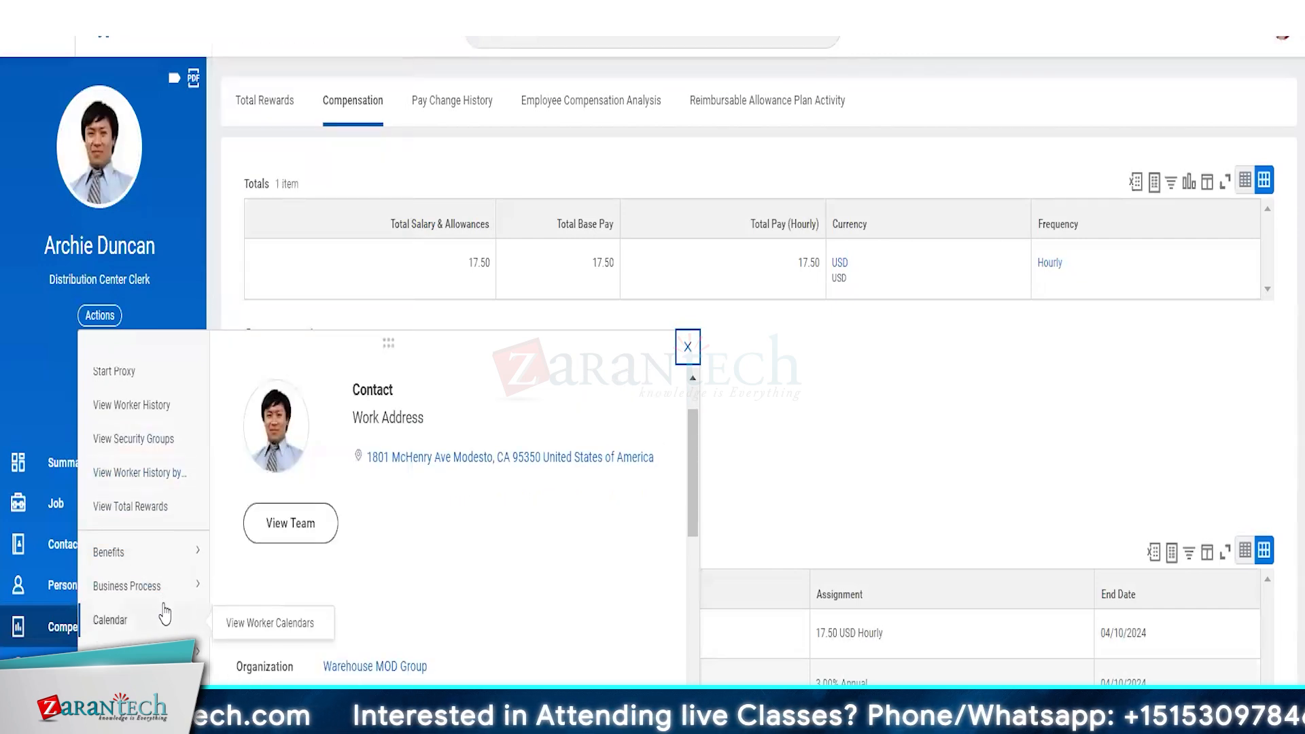
scroll(164, 614, down, 1)
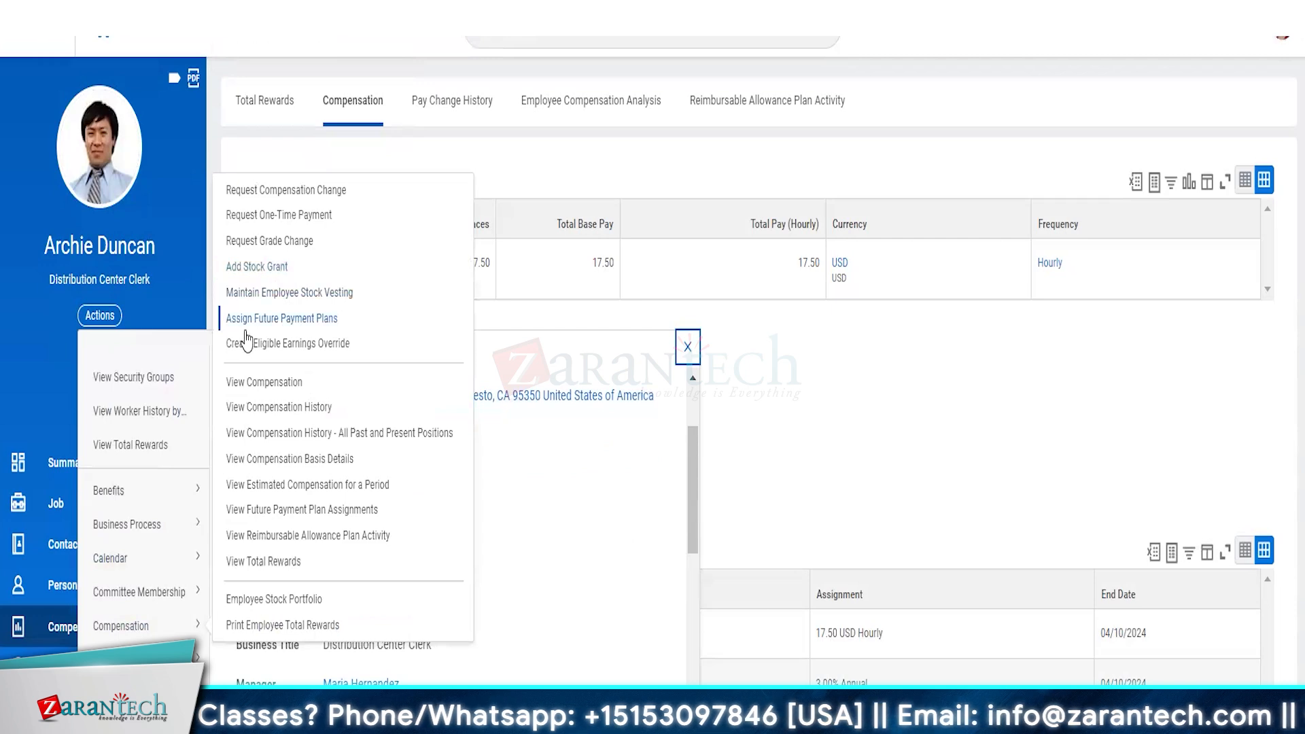
click(253, 383)
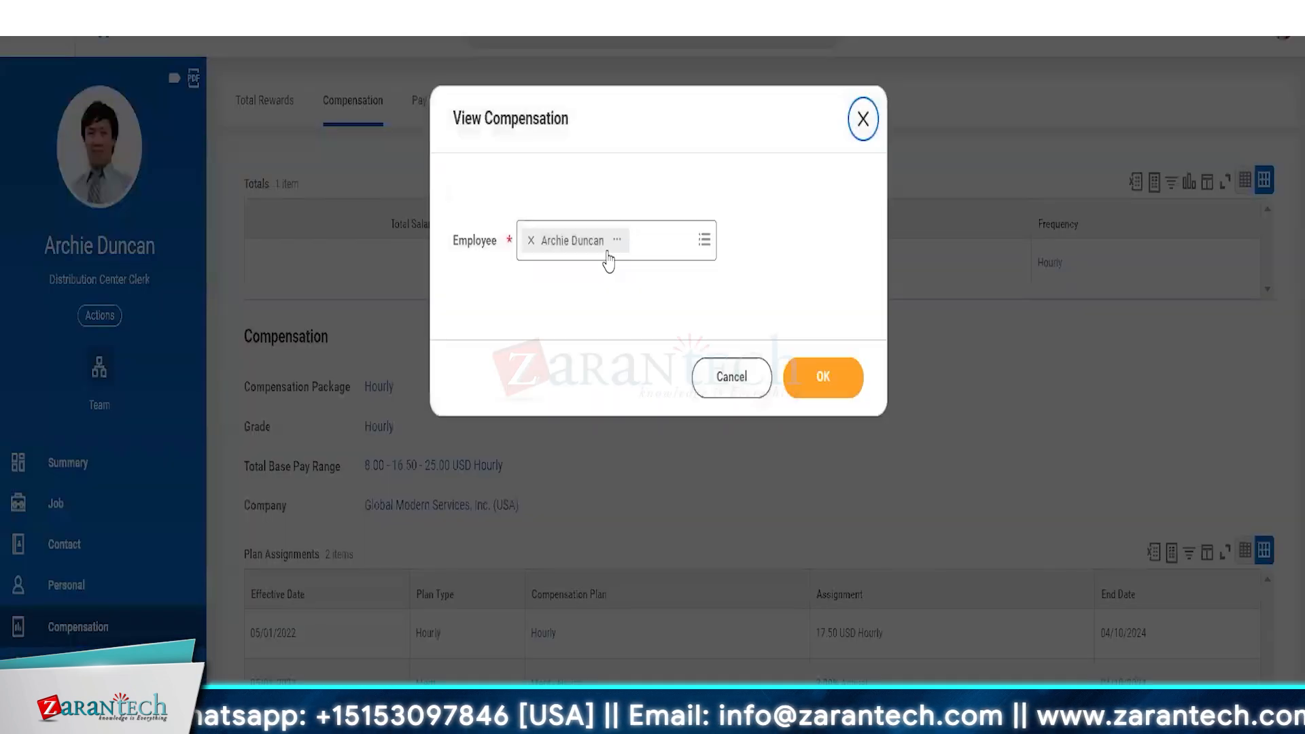
click(606, 193)
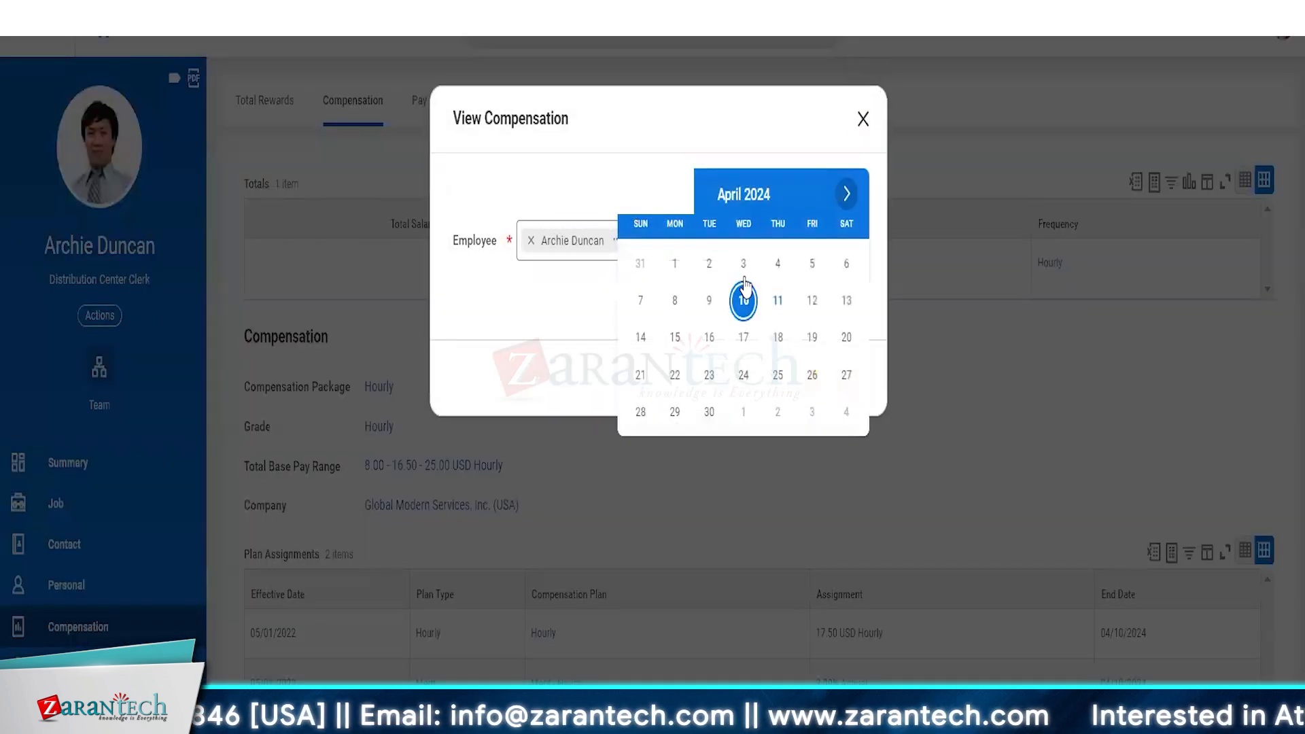
click(779, 303)
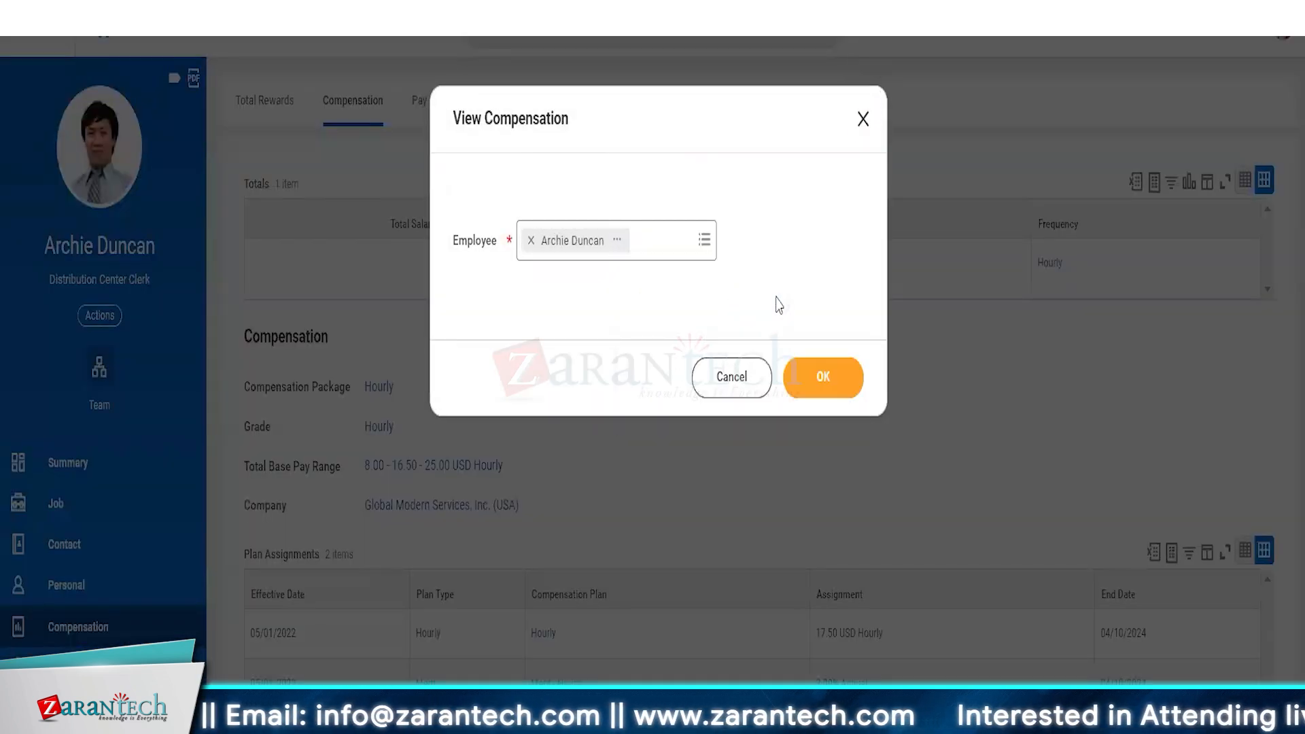
click(831, 382)
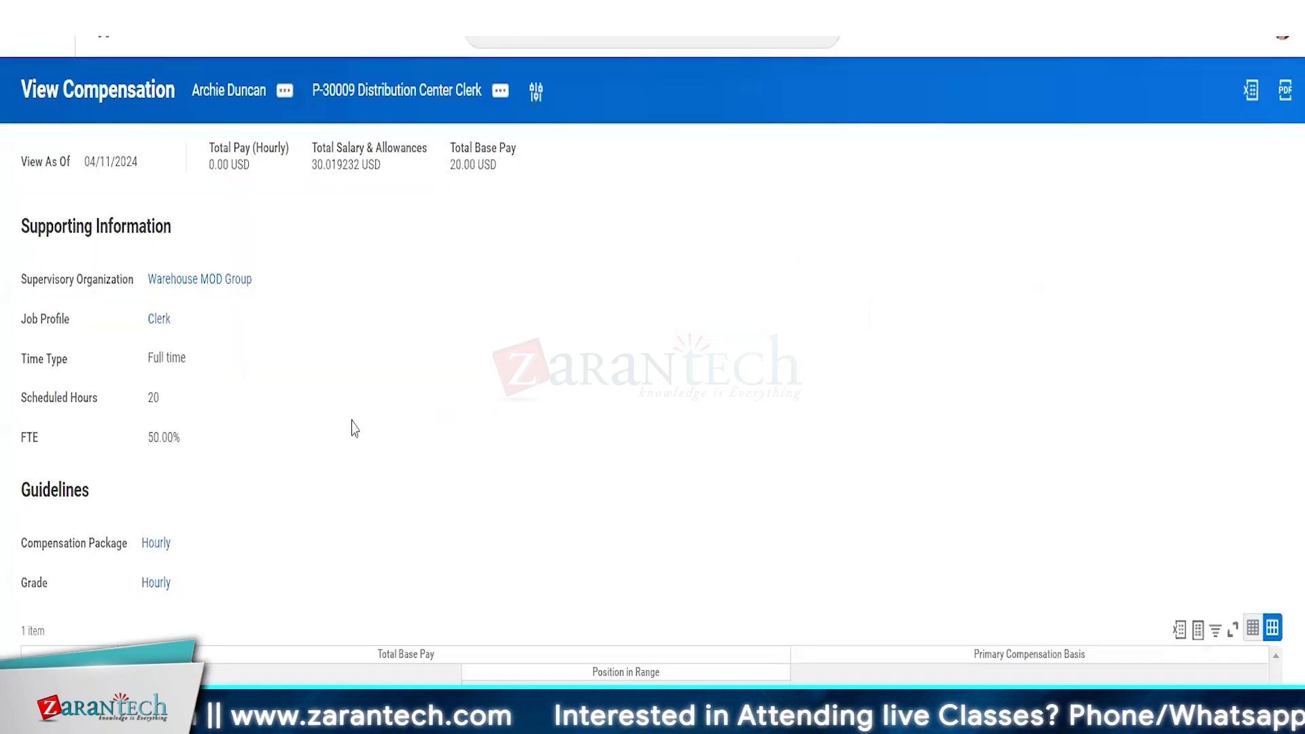
Step: Capture images of the plan assignments and the compensation header with supporting information, and paste them into Microsoft Whiteboard
scroll(350, 429, down, 5)
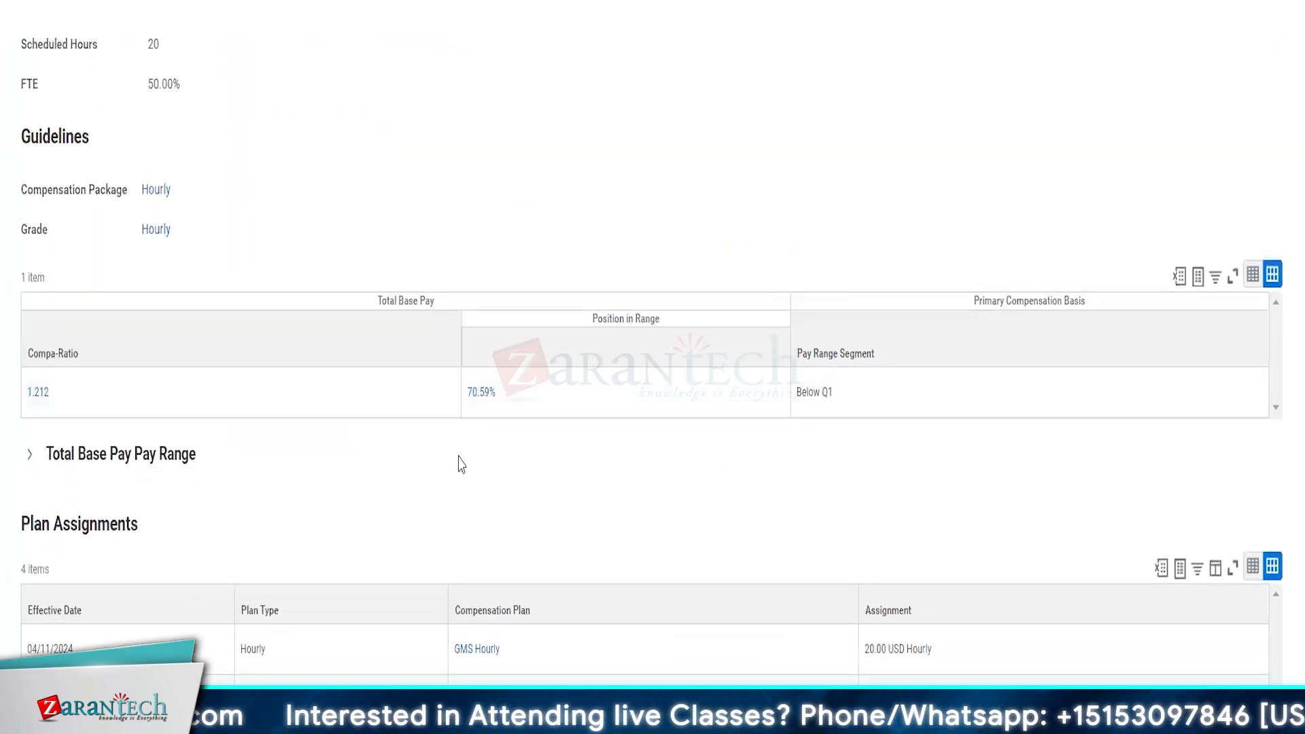
click(888, 651)
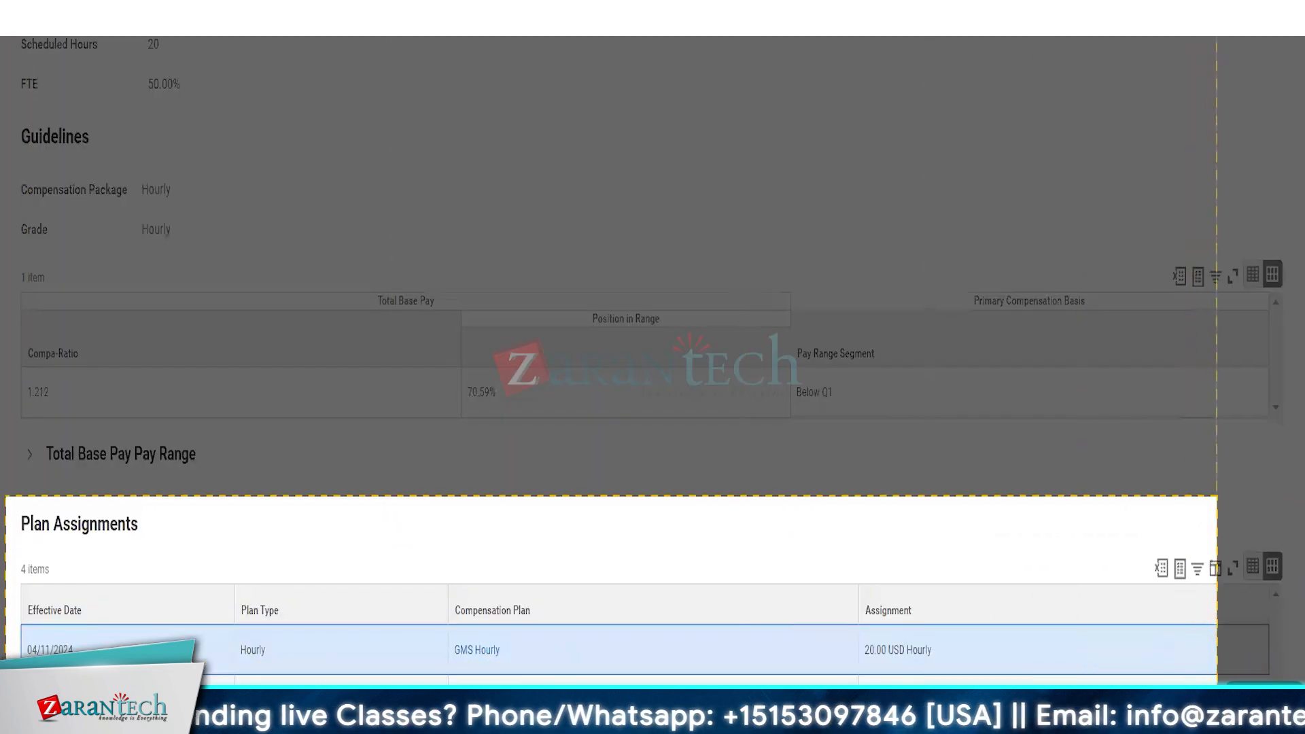
scroll(700, 518, up, 5)
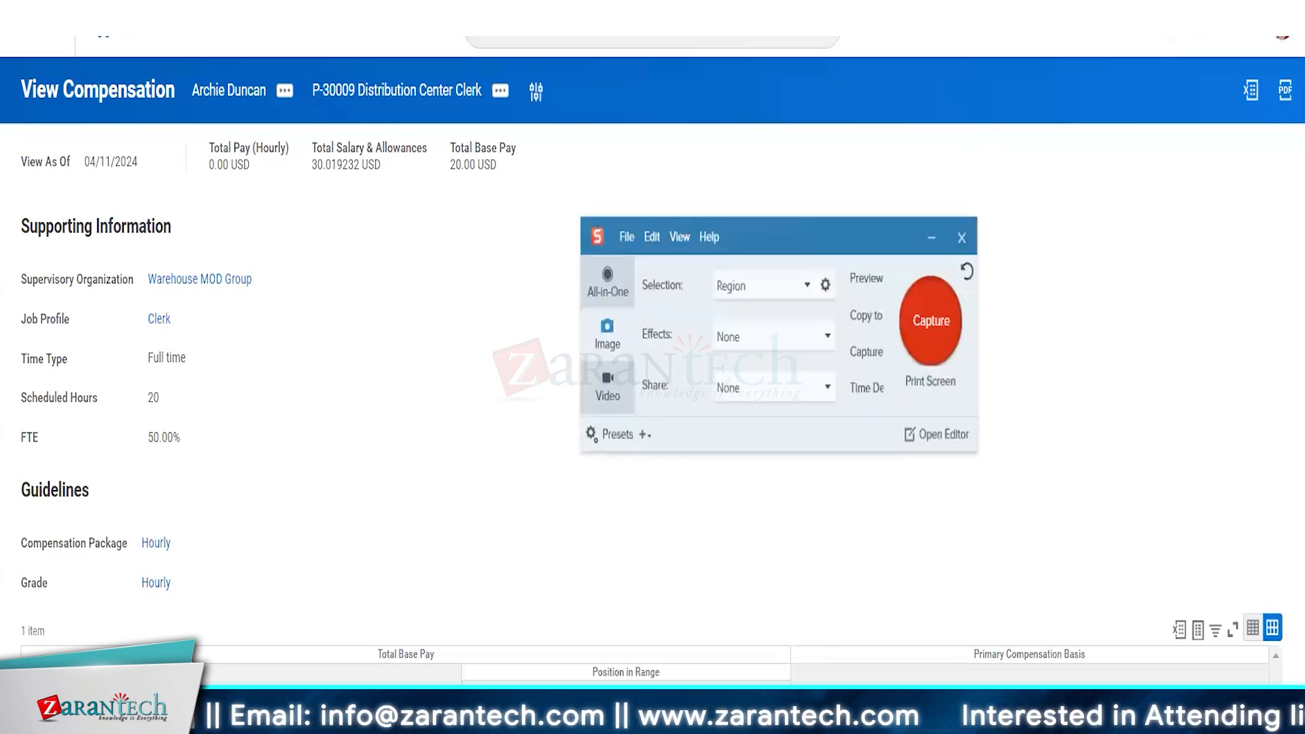
click(1077, 336)
drag(1, 54, 575, 467)
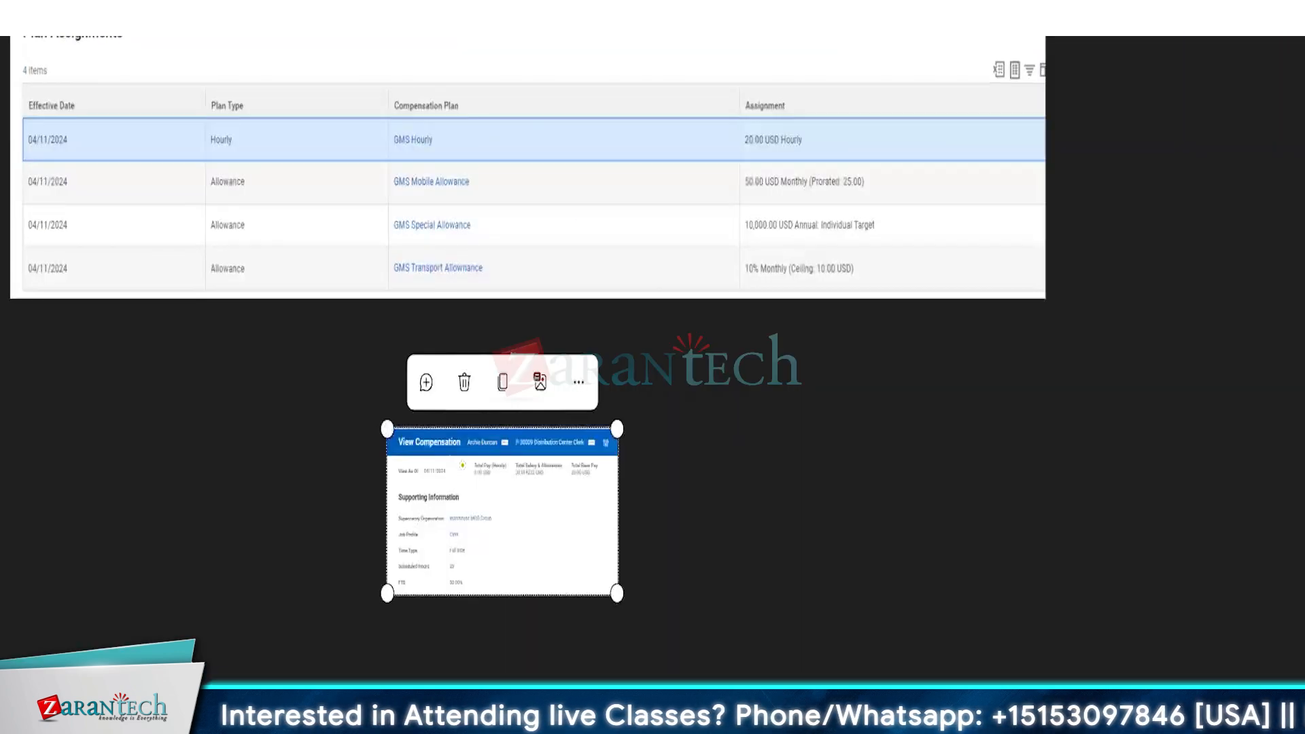
Step: Move the View Compensation image directly below the Plan Assignments image and enlarge it to a readable size
click(265, 632)
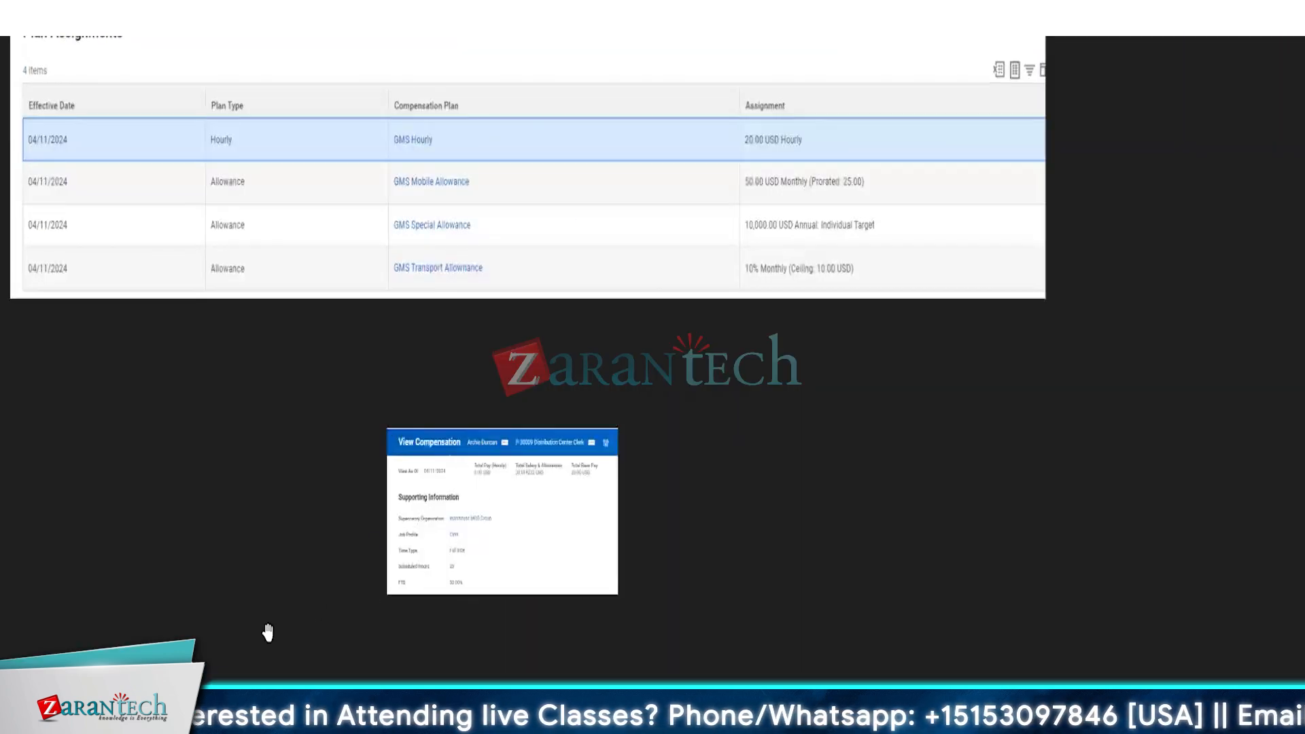
drag(472, 489, 94, 376)
drag(238, 480, 586, 681)
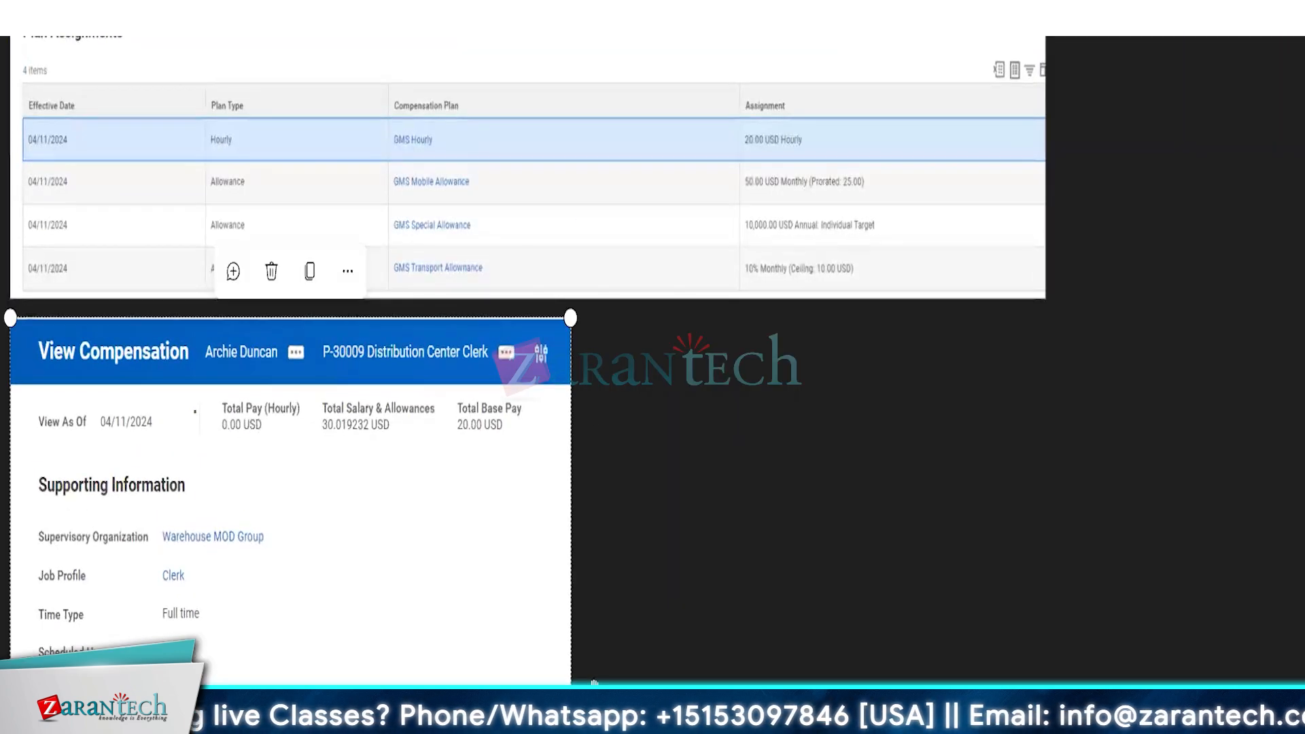
click(587, 681)
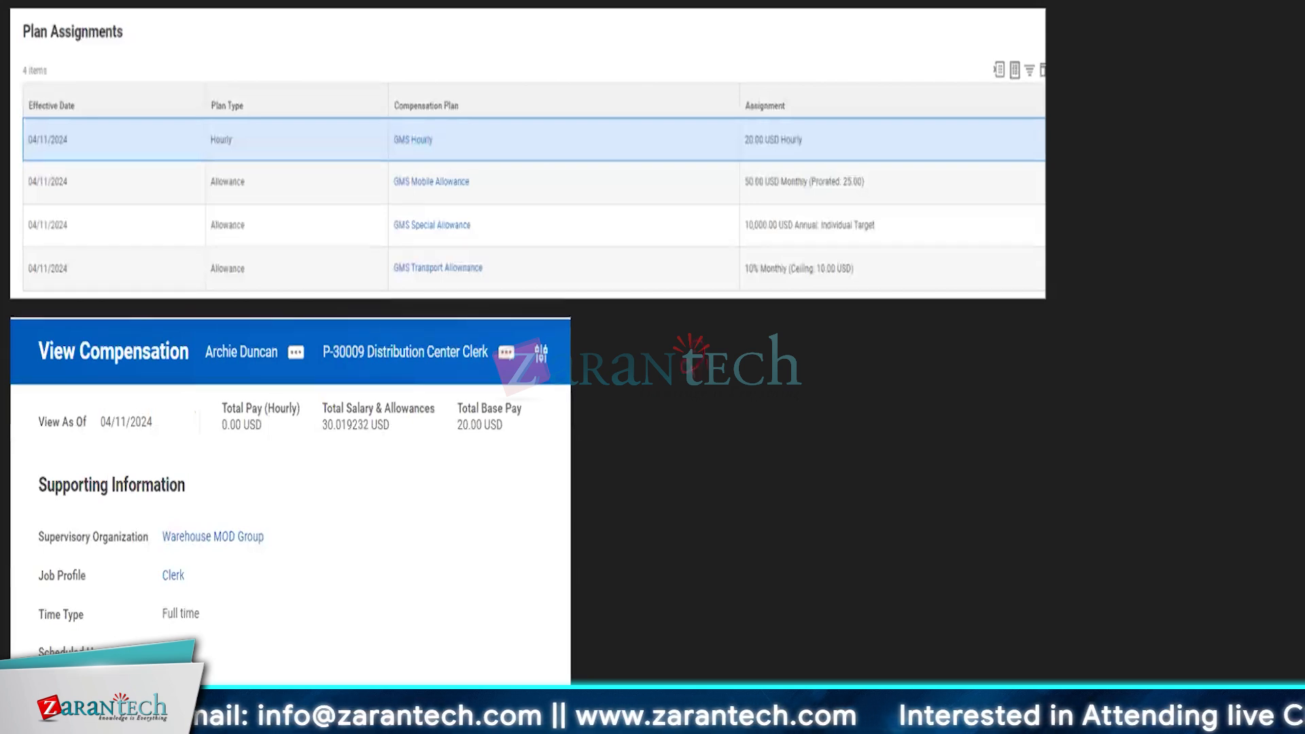
Step: Try writing the 20 USD hourly rate by hand with the green pen beside the View Compensation image
click(586, 681)
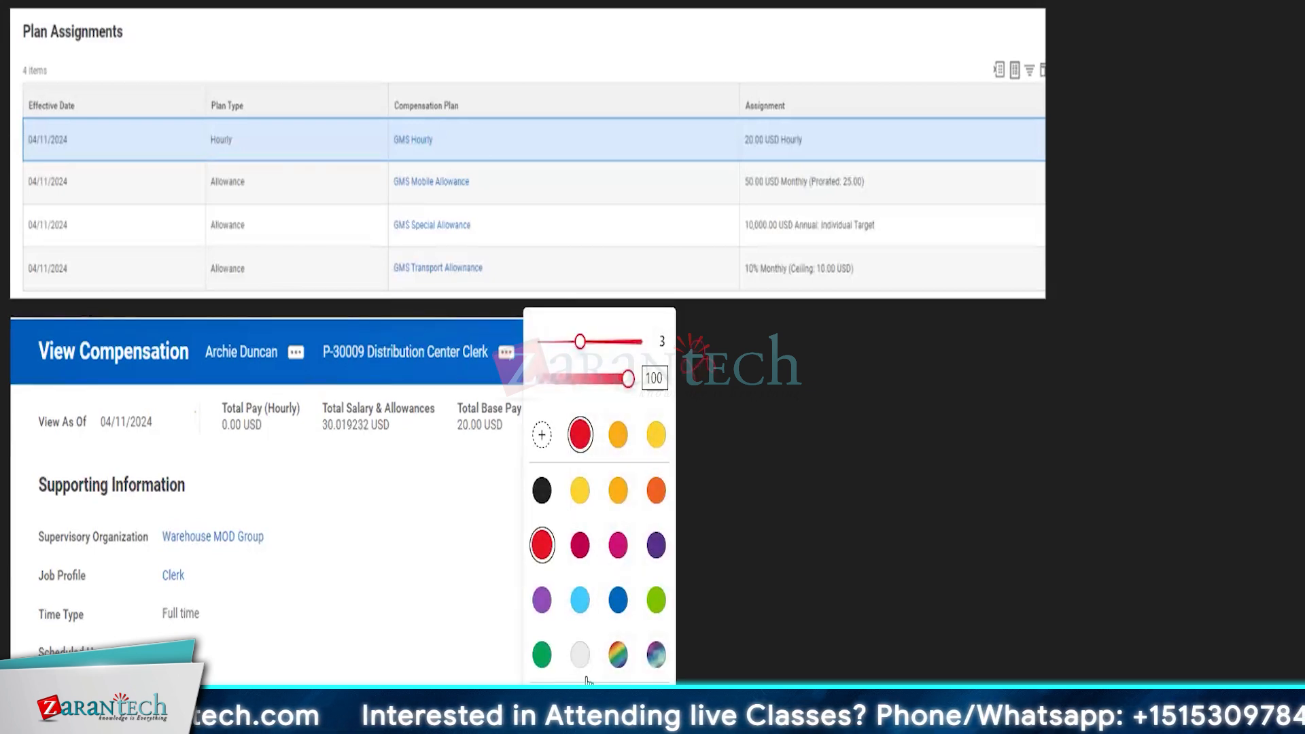
click(678, 442)
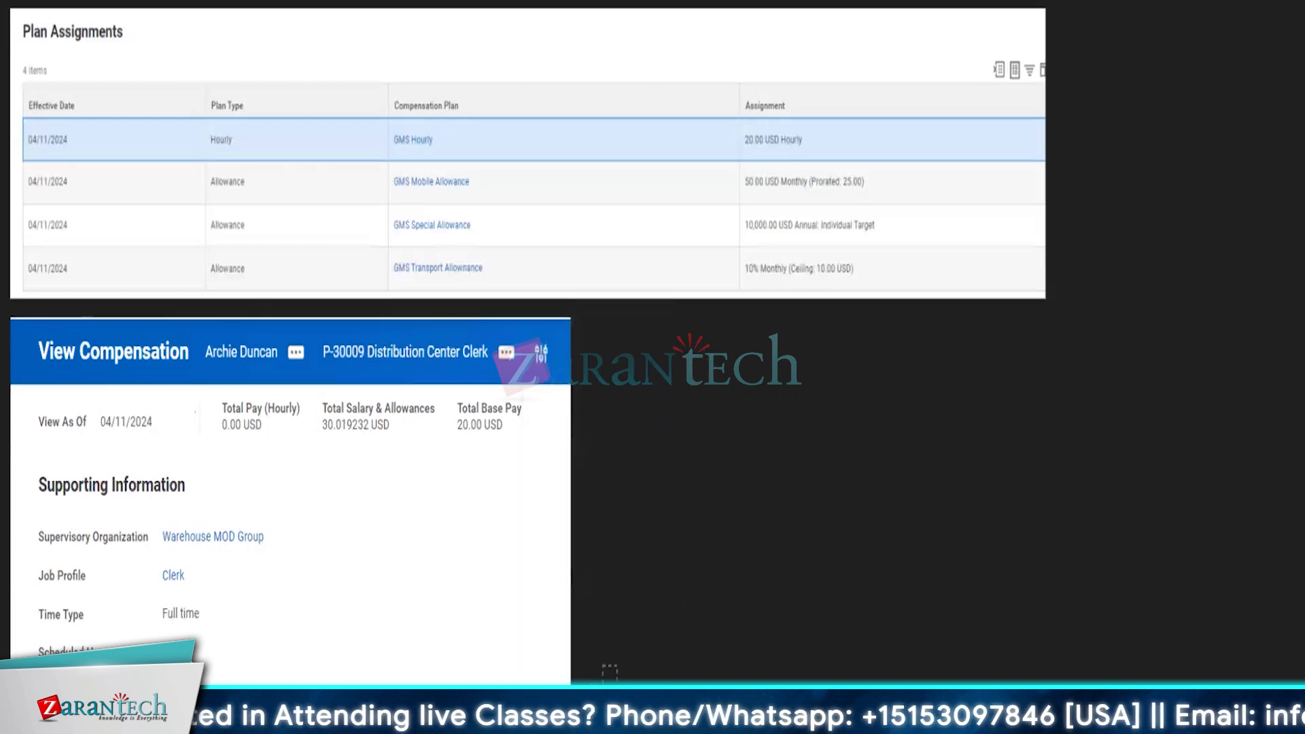
mouse_move(671, 356)
mouse_down()
mouse_move(689, 376)
mouse_move(694, 358)
mouse_move(720, 358)
mouse_move(721, 375)
mouse_move(755, 340)
mouse_move(764, 374)
mouse_up()
mouse_move(758, 368)
mouse_down()
mouse_move(790, 338)
mouse_move(745, 404)
mouse_move(737, 389)
mouse_up()
click(588, 680)
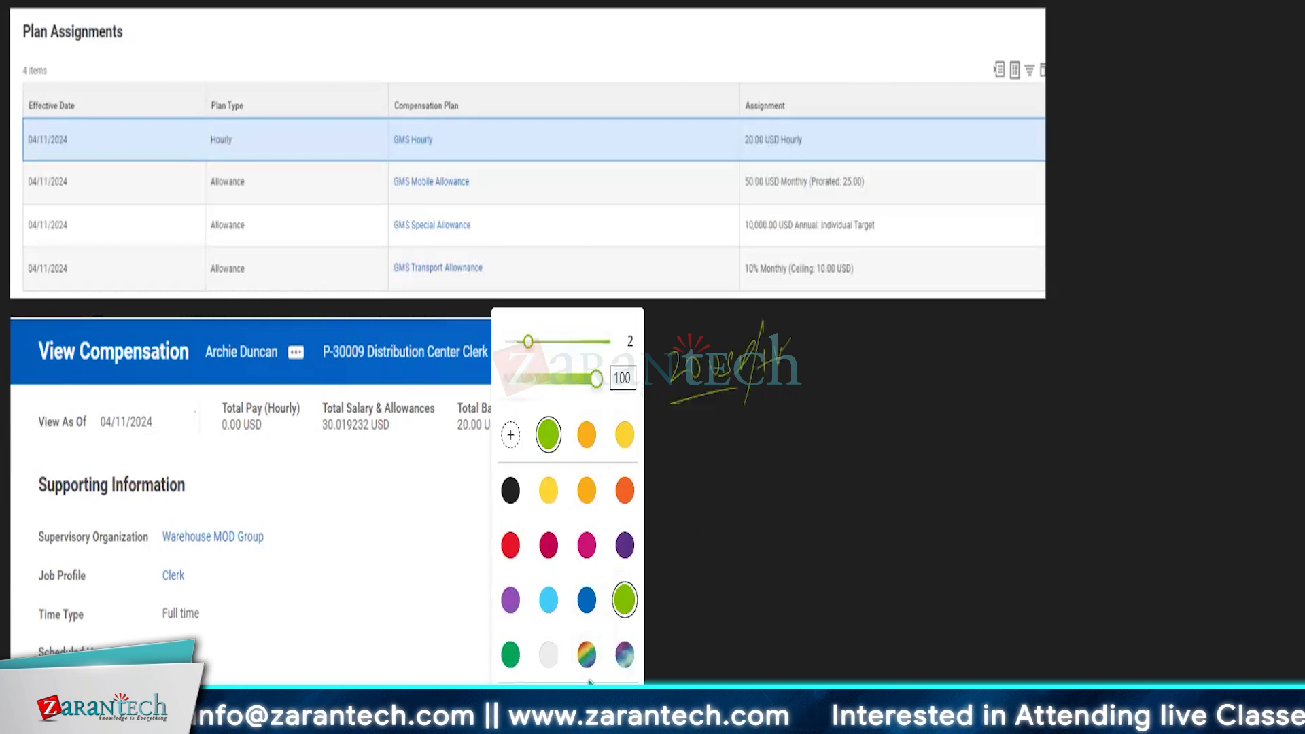
key(Right)
Step: Handwrite 20 USD/hr with the red pen at thickness 3 beside the View Compensation image and erase the green writing
click(586, 674)
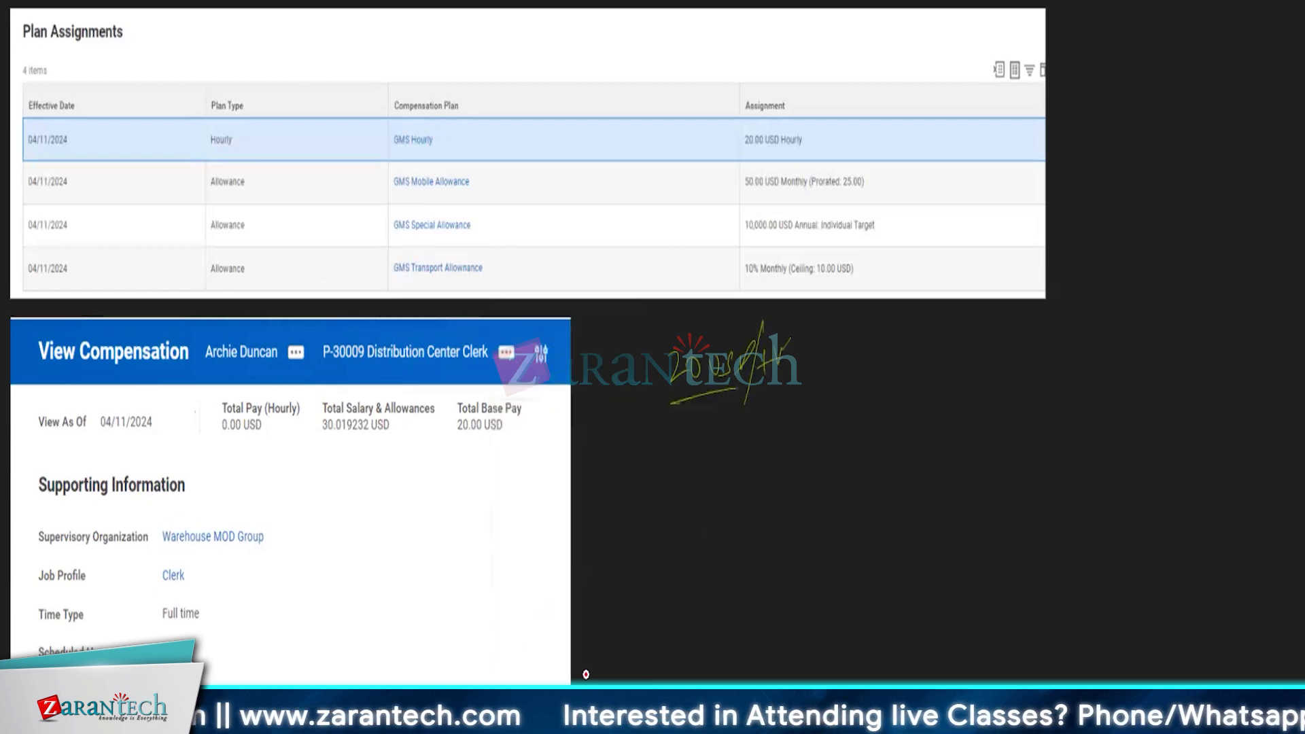
click(588, 681)
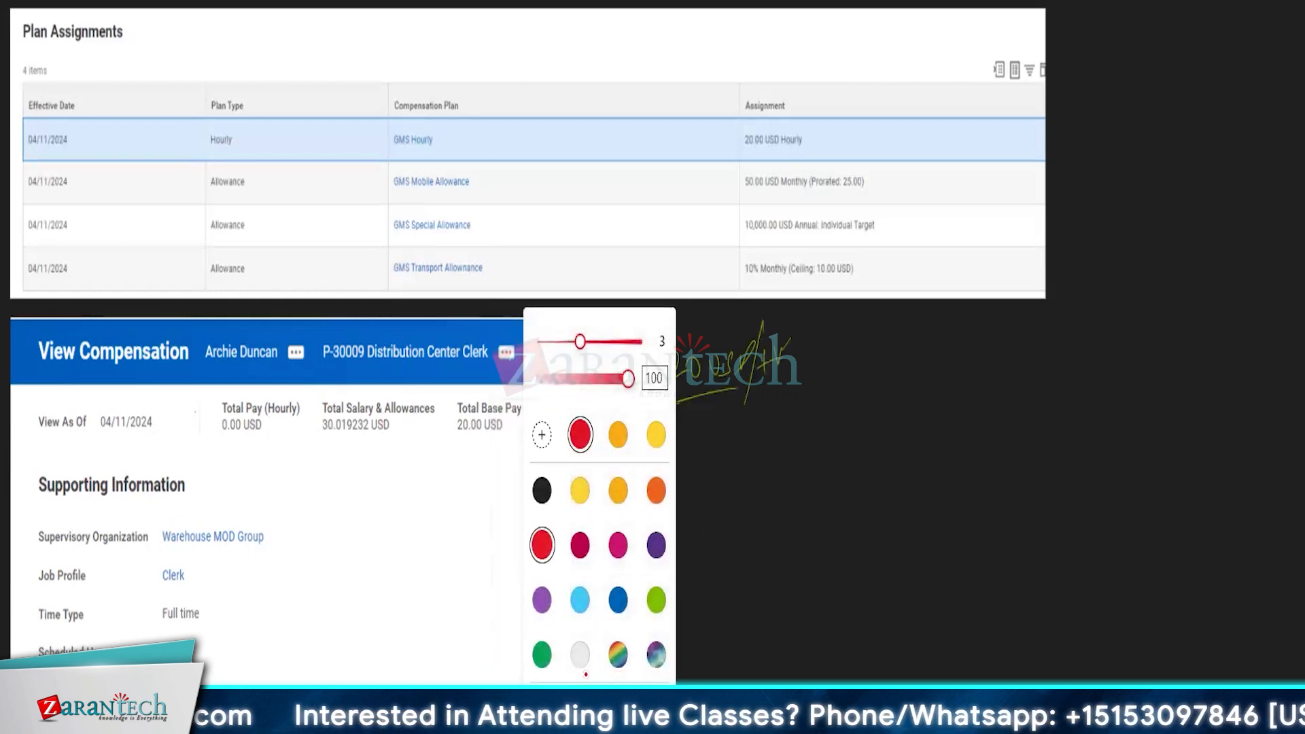
mouse_move(801, 407)
mouse_down()
mouse_move(822, 428)
mouse_move(826, 410)
mouse_move(855, 401)
mouse_move(846, 427)
mouse_move(888, 425)
mouse_up()
drag(880, 414, 906, 421)
drag(887, 355, 868, 478)
mouse_move(699, 398)
mouse_down()
mouse_move(699, 359)
mouse_move(777, 381)
mouse_move(692, 370)
mouse_move(655, 411)
mouse_move(687, 415)
mouse_up()
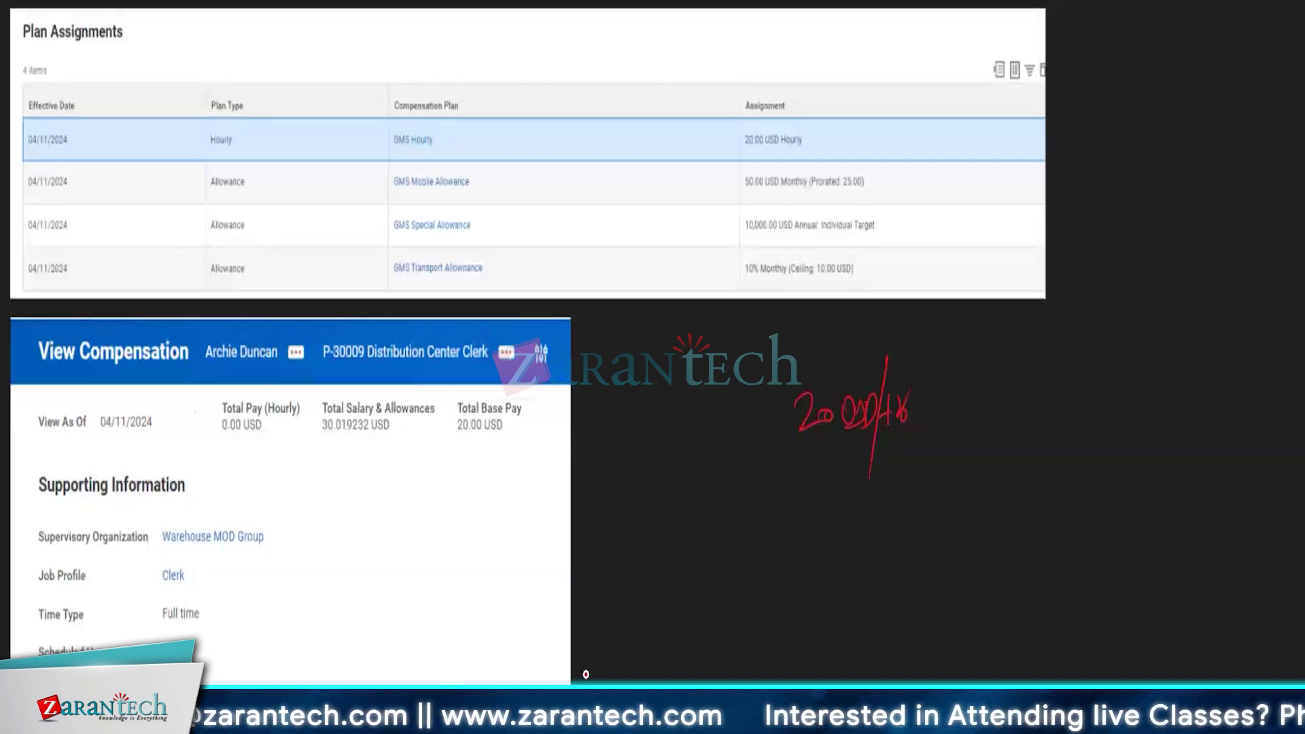
Step: Handwrite the annual pay calculation 20 × 2080 = below the hourly rate and underline the 20
mouse_move(650, 515)
mouse_down()
mouse_move(655, 559)
mouse_move(671, 539)
mouse_up()
mouse_move(692, 536)
mouse_down()
mouse_move(708, 548)
mouse_move(696, 573)
mouse_up()
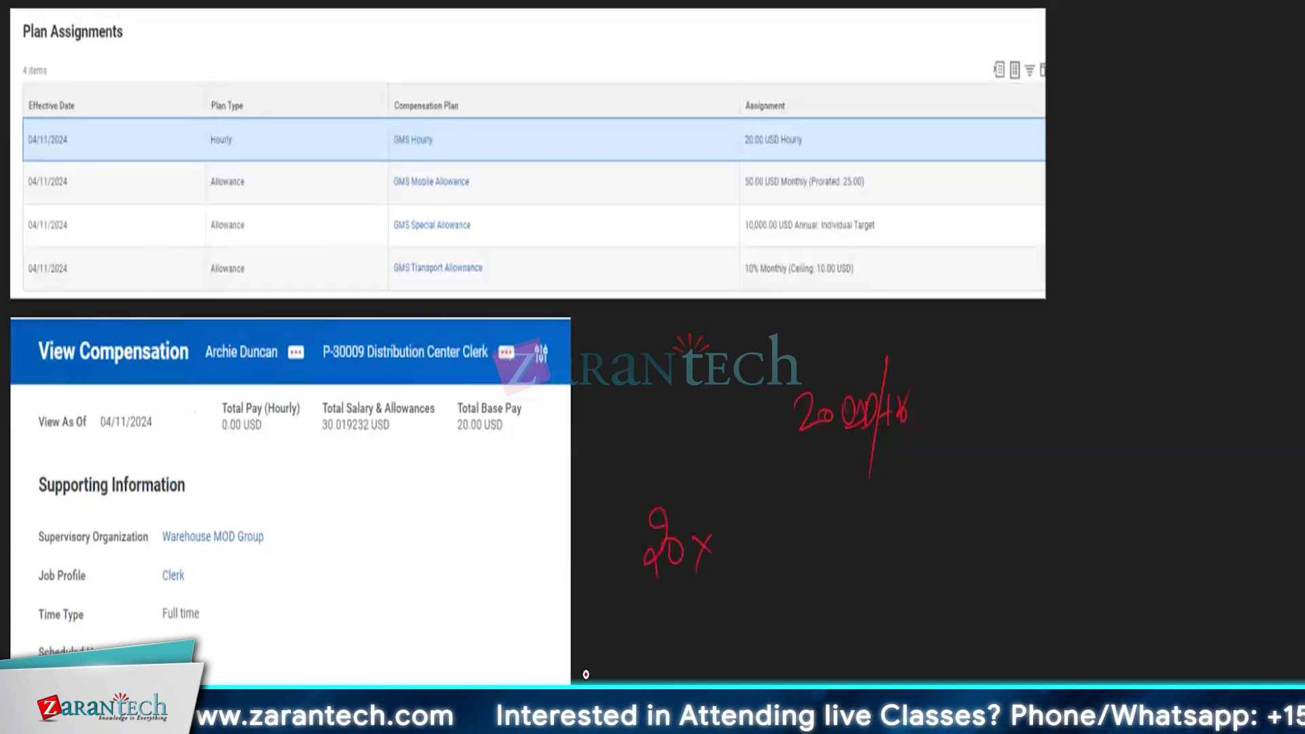
mouse_move(738, 507)
mouse_down()
mouse_move(725, 551)
mouse_move(745, 551)
mouse_up()
mouse_move(756, 522)
mouse_down()
mouse_move(775, 537)
mouse_move(805, 525)
mouse_up()
mouse_move(741, 588)
mouse_down()
mouse_move(653, 617)
mouse_move(738, 592)
mouse_up()
mouse_move(825, 528)
mouse_down()
mouse_move(846, 526)
mouse_move(843, 541)
mouse_up()
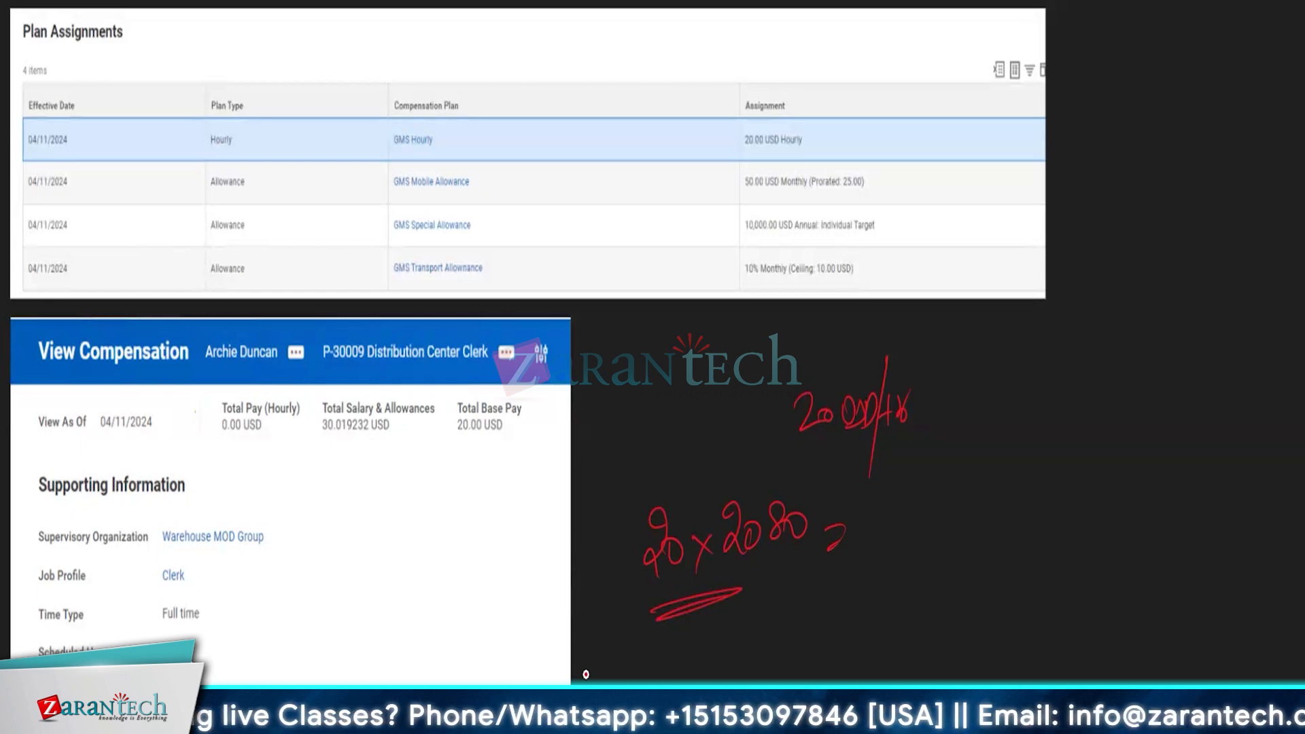
Step: Handwrite 41,600 USD as the result of the annual pay calculation
mouse_move(906, 486)
mouse_down()
mouse_move(899, 515)
mouse_move(919, 508)
mouse_up()
mouse_move(912, 496)
mouse_down()
mouse_move(911, 525)
mouse_move(925, 507)
mouse_move(973, 498)
mouse_up()
mouse_move(984, 490)
mouse_down()
mouse_move(979, 507)
mouse_move(985, 487)
mouse_up()
mouse_move(997, 484)
mouse_down()
mouse_move(999, 502)
mouse_move(932, 510)
mouse_up()
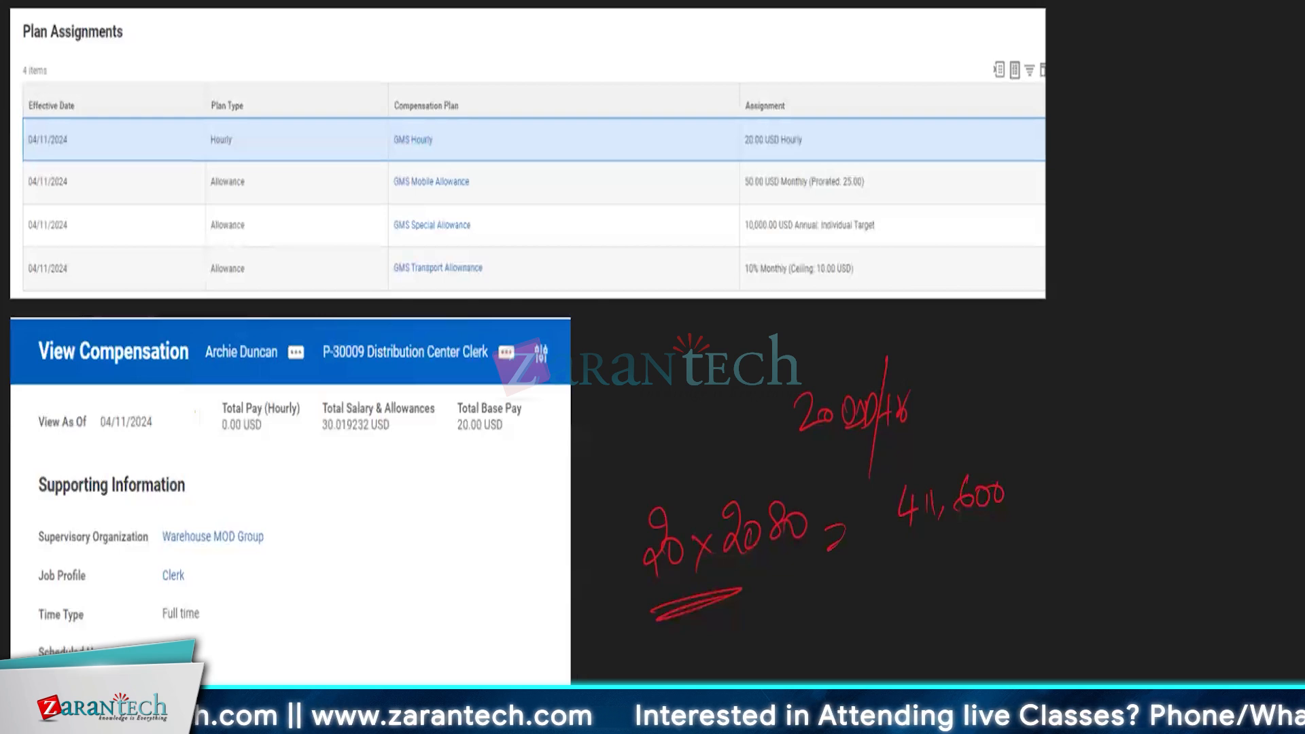
drag(1023, 476, 1040, 493)
drag(1052, 469, 1053, 499)
drag(1053, 469, 1055, 493)
Step: Erase and rewrite the leading 41 of the annual pay result, and underline the figure
mouse_move(931, 495)
mouse_down()
mouse_move(931, 523)
mouse_move(907, 518)
mouse_move(922, 537)
mouse_up()
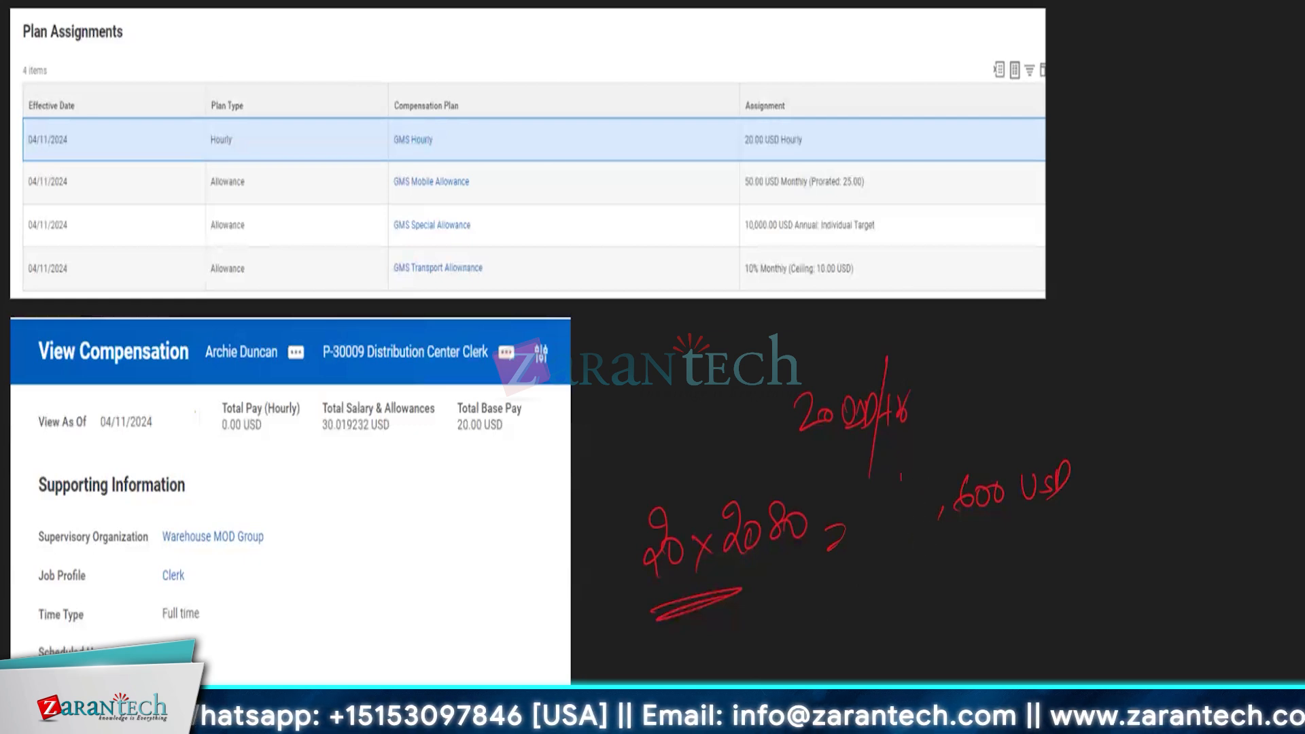
drag(902, 478, 908, 511)
drag(905, 500, 903, 530)
drag(926, 480, 927, 514)
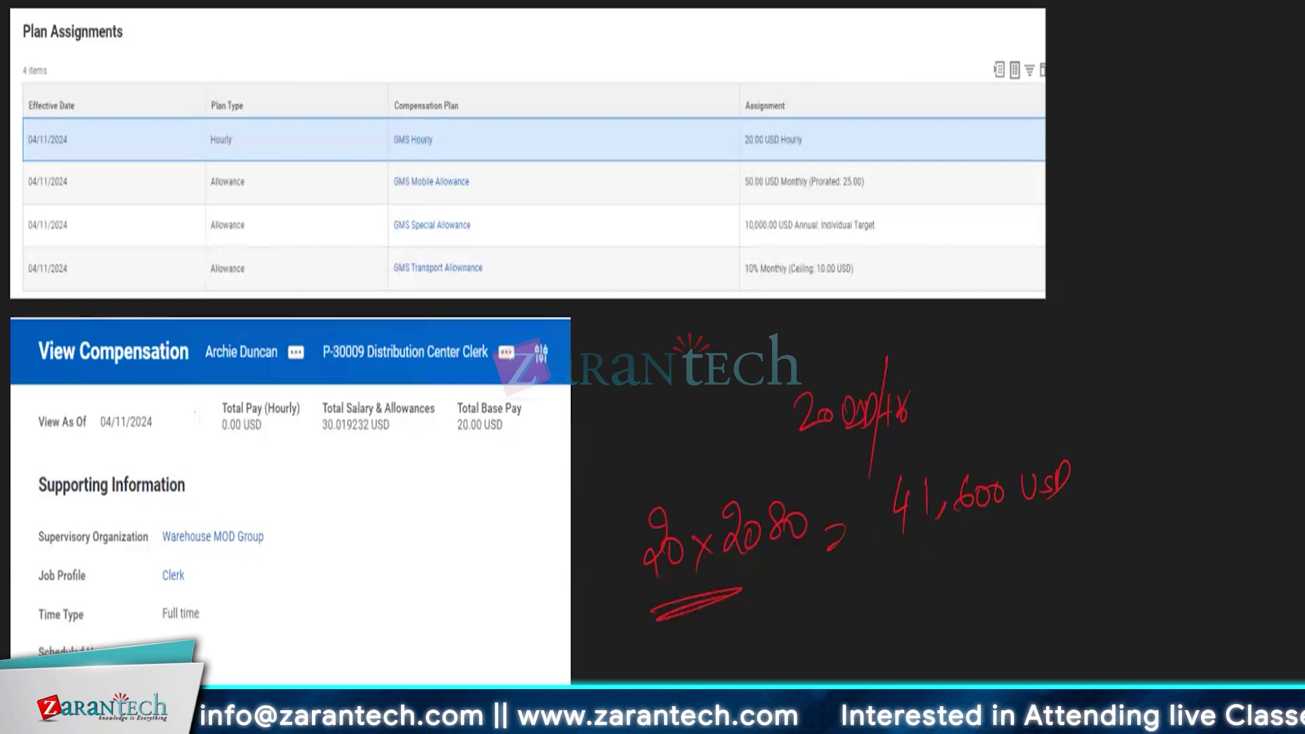
drag(909, 543, 987, 518)
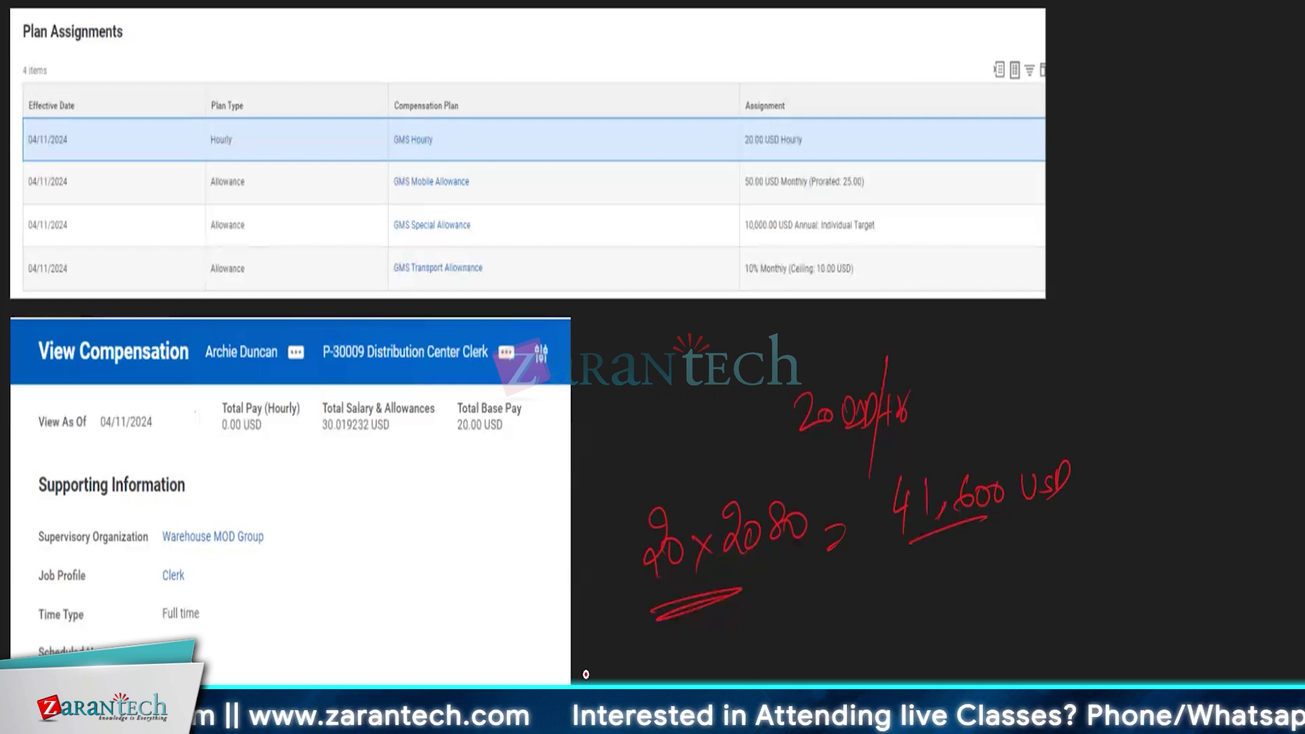
Step: Annotate the plan assignments with annual amounts of (41,600) beside GMS Hourly and 600 beside GMS Mobile Allowance
mouse_move(504, 115)
mouse_down()
mouse_move(502, 162)
mouse_move(525, 140)
mouse_move(526, 151)
mouse_move(574, 143)
mouse_up()
drag(578, 127, 588, 154)
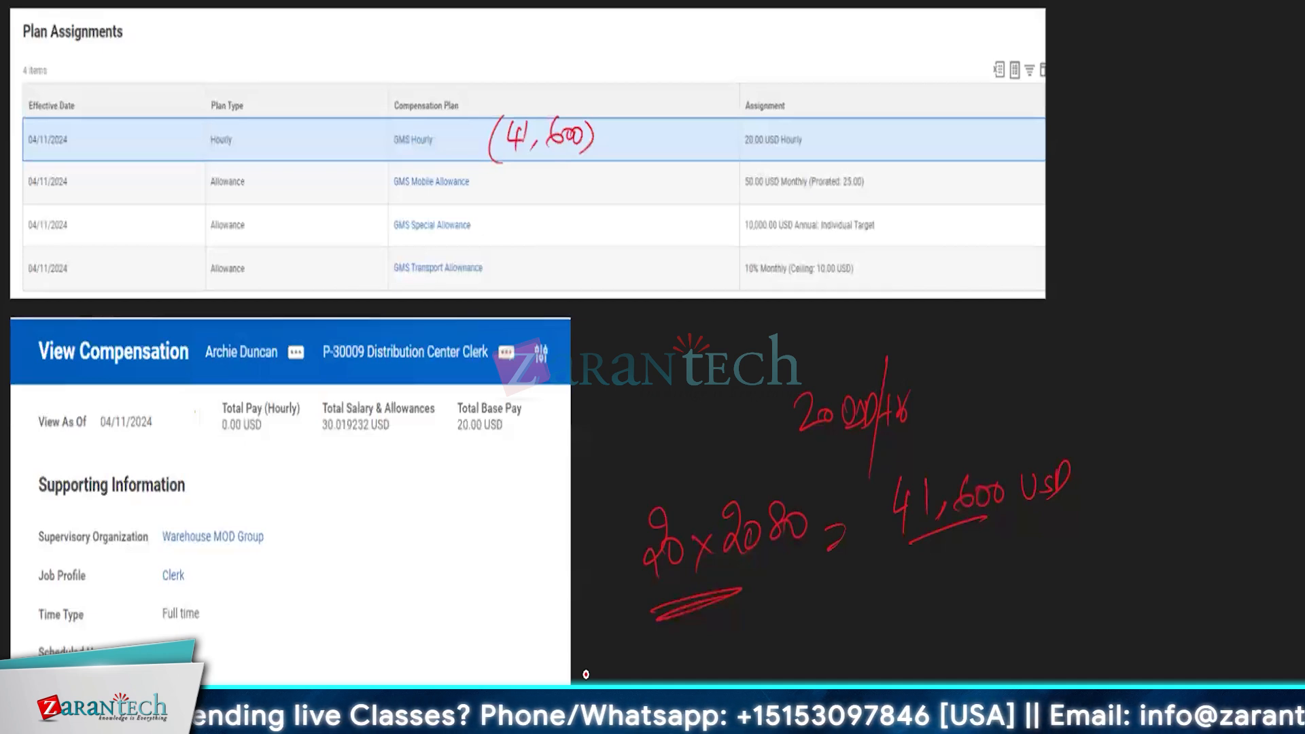
mouse_move(545, 171)
mouse_down()
mouse_move(533, 193)
mouse_move(568, 182)
mouse_up()
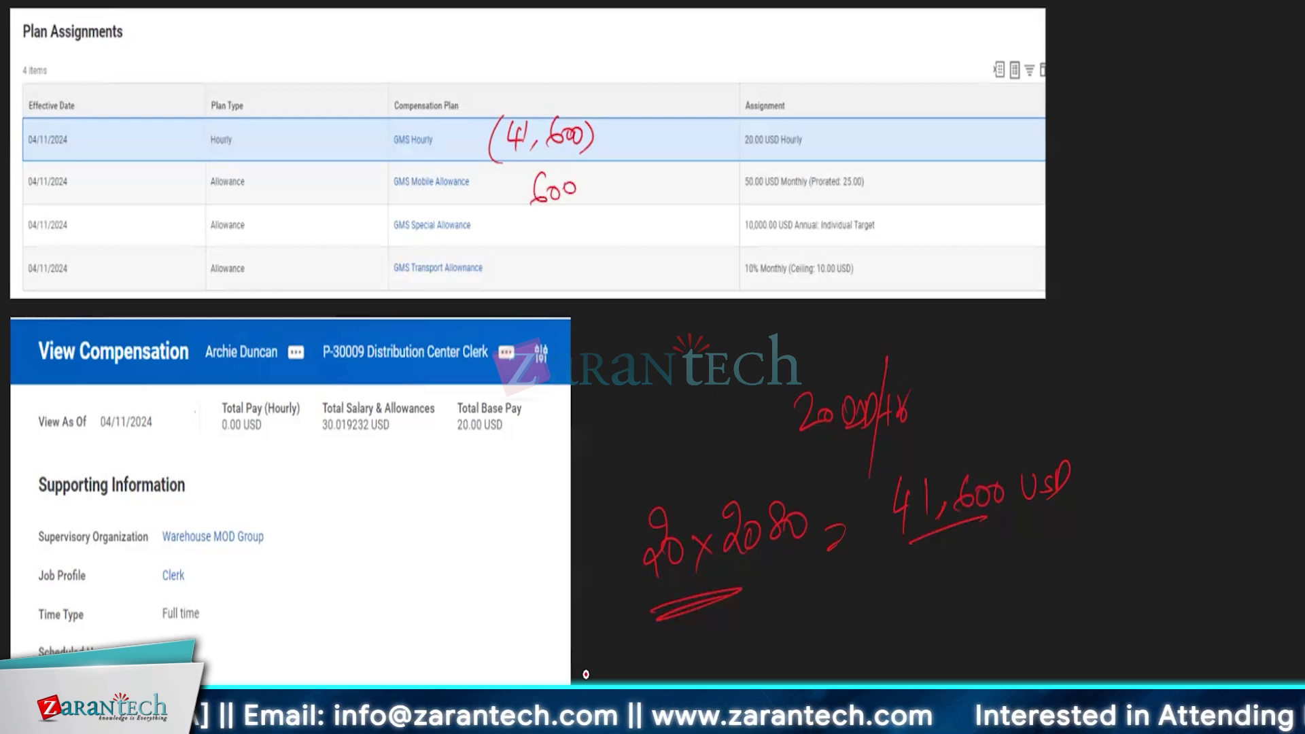
Step: Handwrite the annual amount 10,000 beside GMS Special Allowance in the plan assignments image
mouse_move(504, 206)
mouse_down()
mouse_move(507, 231)
mouse_move(521, 213)
mouse_move(531, 233)
mouse_up()
mouse_move(537, 219)
mouse_down()
mouse_move(537, 233)
mouse_move(539, 218)
mouse_up()
drag(550, 218, 552, 227)
drag(566, 212, 565, 213)
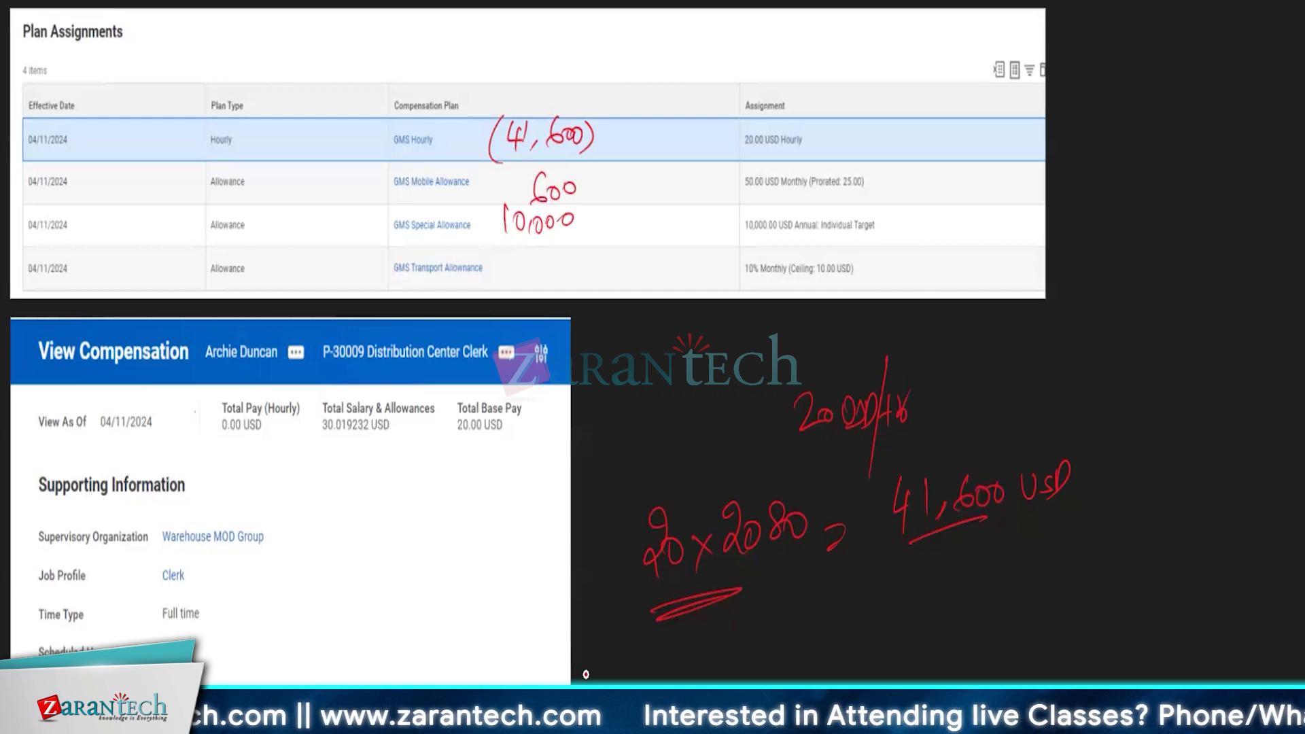
Step: Extend the annual pay calculation with × 10% = 4160 to work out the transport allowance
drag(973, 546, 991, 564)
mouse_move(991, 544)
mouse_down()
mouse_move(973, 566)
mouse_move(1011, 568)
mouse_move(1029, 543)
mouse_move(1044, 570)
mouse_move(1053, 561)
mouse_up()
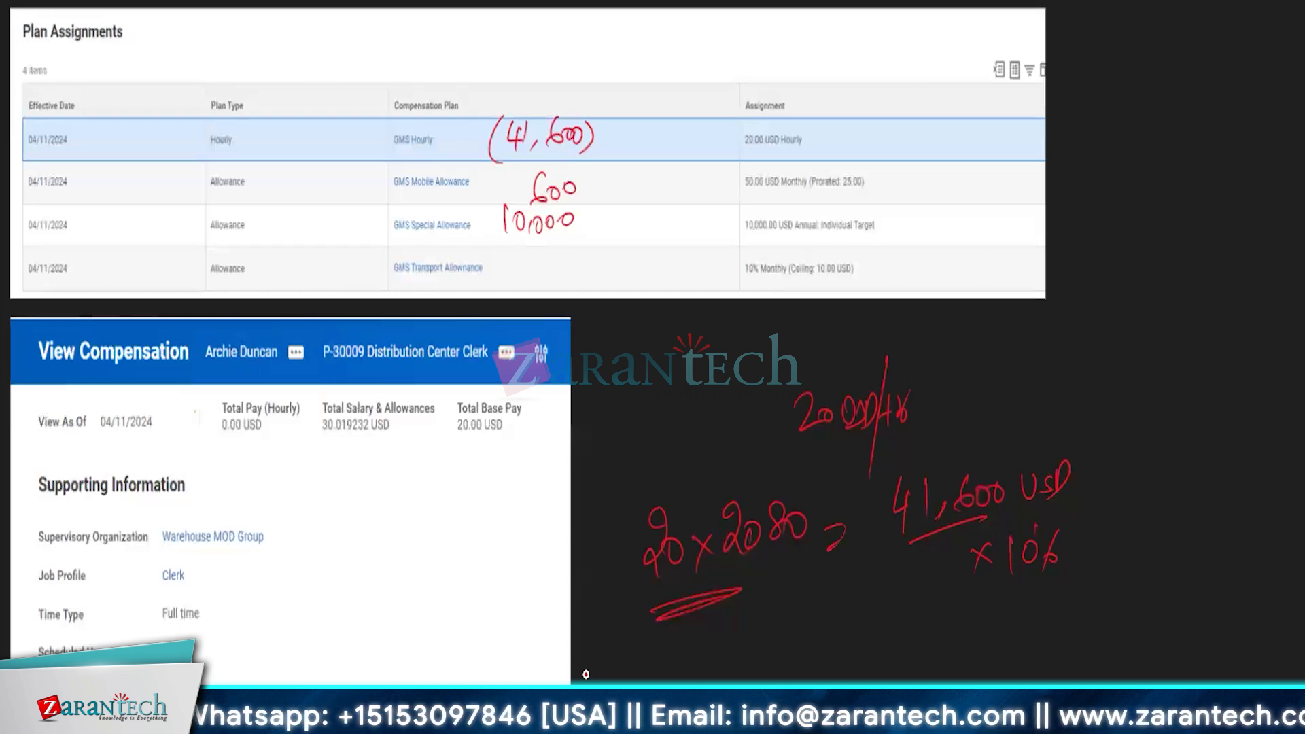
mouse_move(1093, 541)
mouse_down()
mouse_move(1118, 532)
mouse_move(1122, 546)
mouse_up()
drag(1155, 495, 1174, 523)
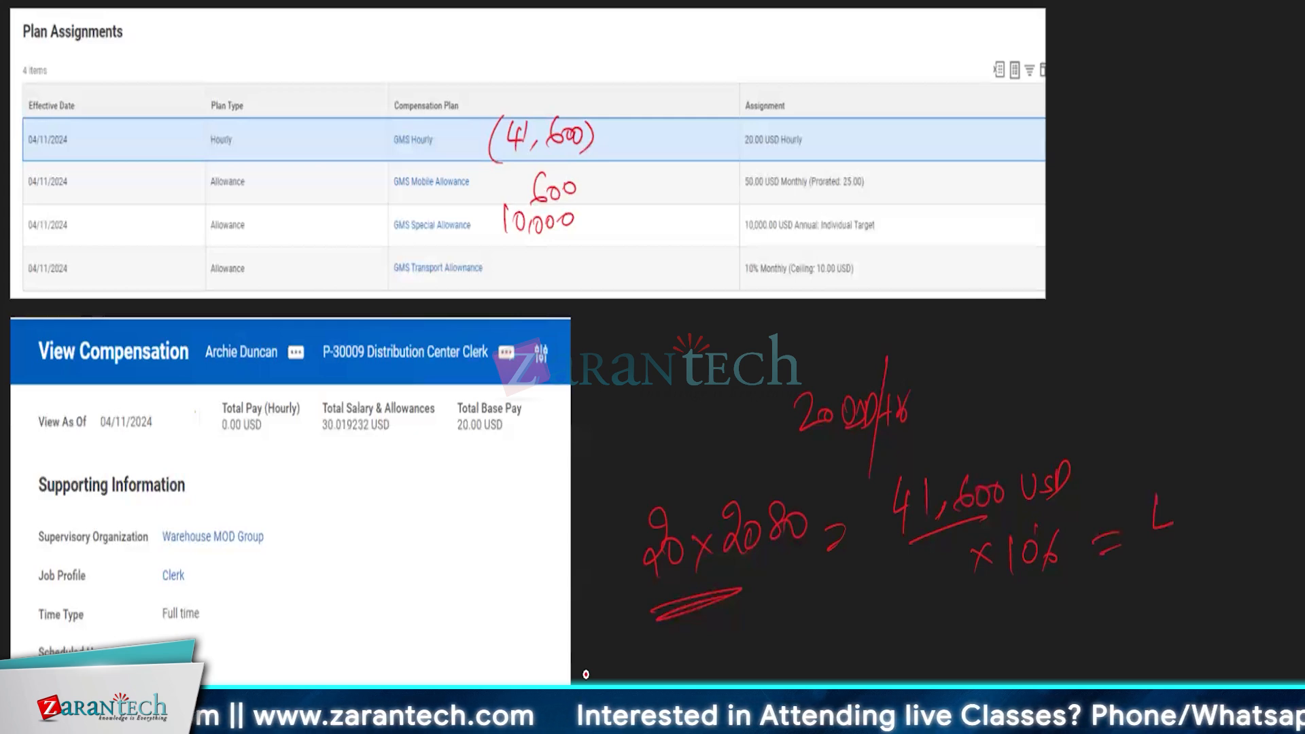
mouse_move(1205, 496)
mouse_down()
mouse_move(1197, 515)
mouse_move(1222, 504)
mouse_up()
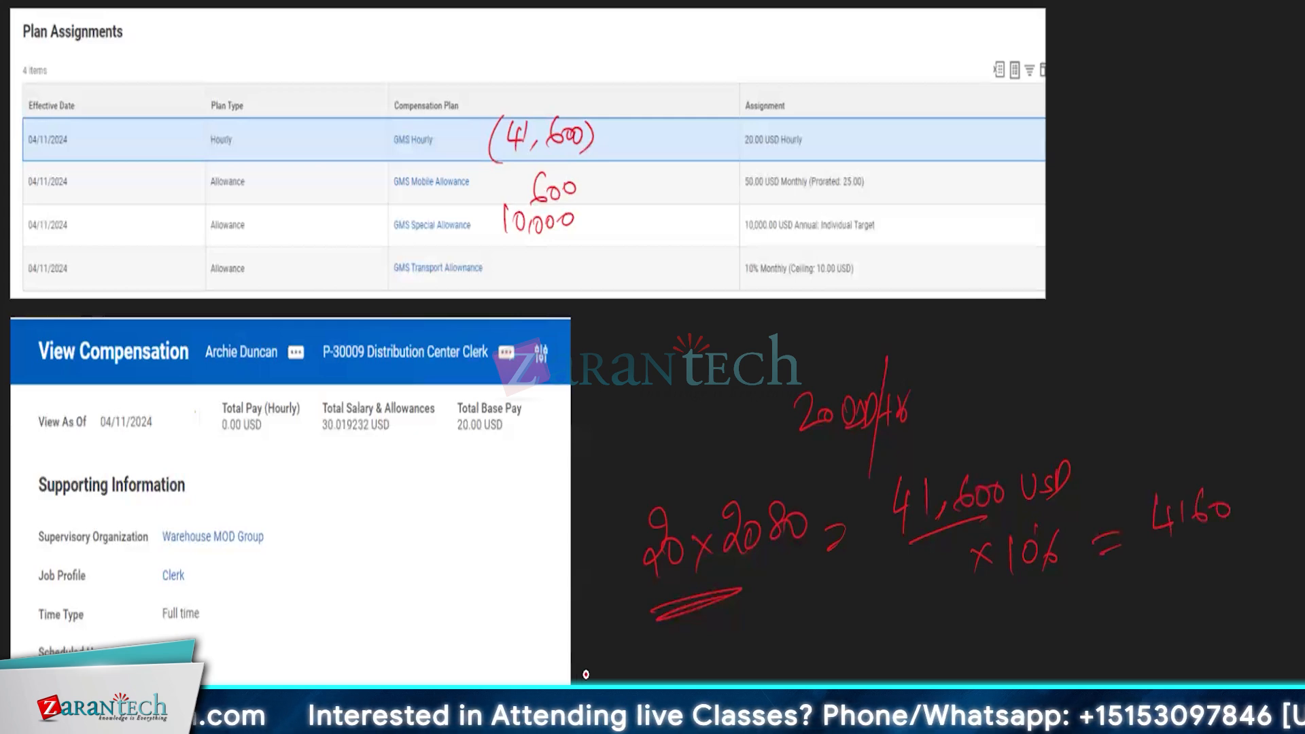
Step: Handwrite the annual amount 4160 beside GMS Transport Allownance in the plan assignments image
mouse_move(511, 248)
mouse_down()
mouse_move(506, 264)
mouse_move(527, 268)
mouse_up()
mouse_move(520, 255)
mouse_down()
mouse_move(522, 282)
mouse_move(549, 271)
mouse_up()
drag(562, 259, 562, 259)
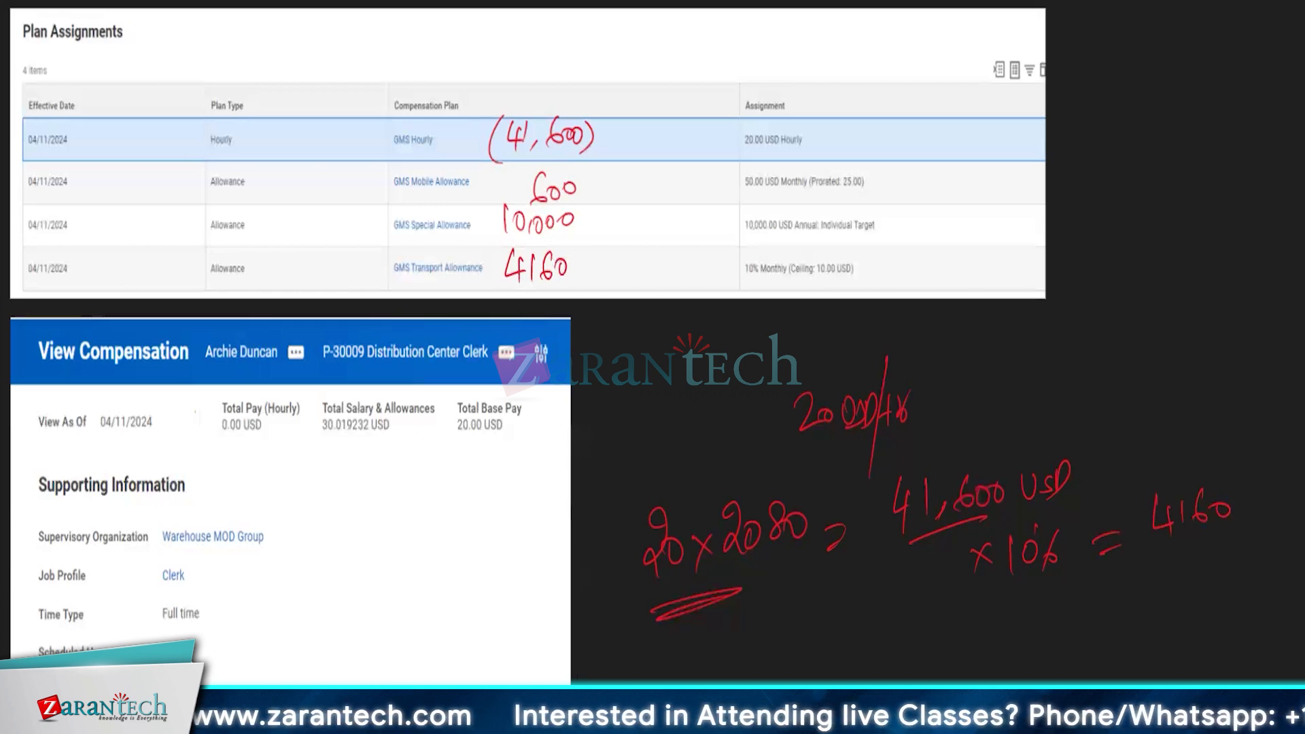
Step: Underline the Total Base Pay amount in the View Compensation image and the GMS Hourly assignment amount in the plan table
drag(450, 441, 500, 438)
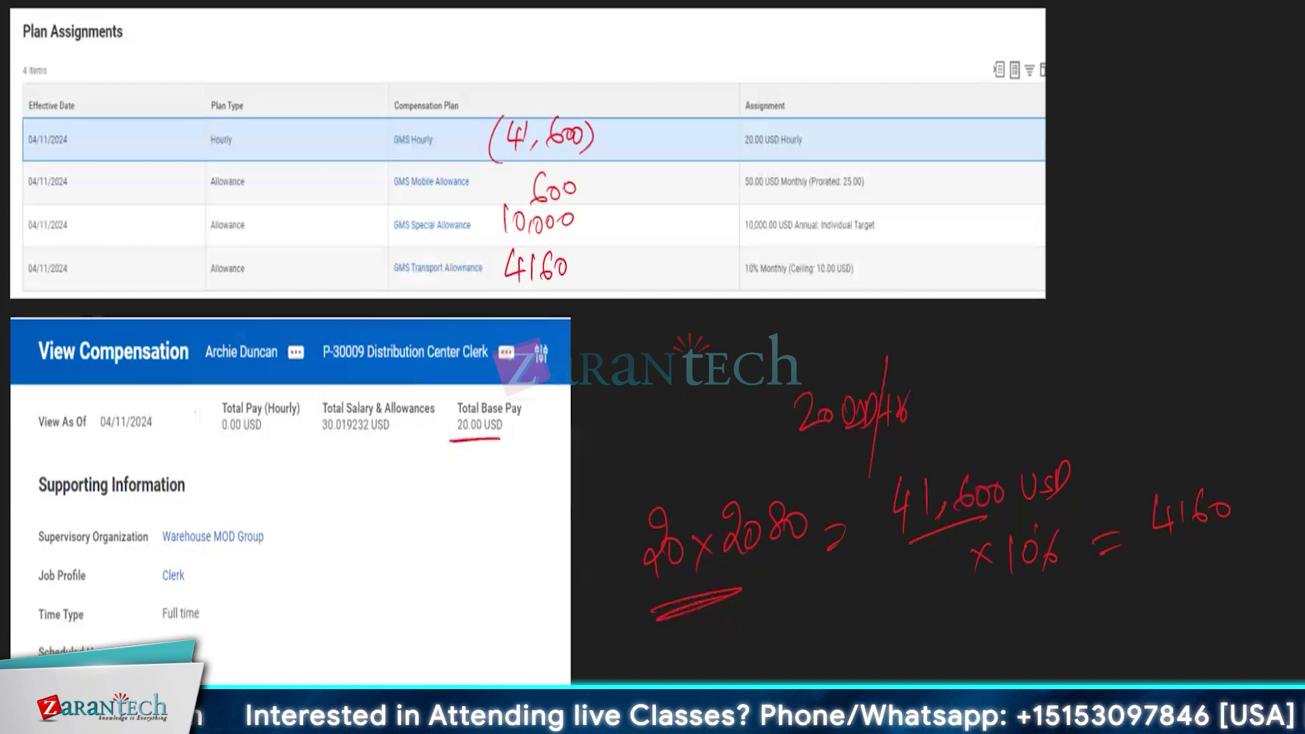
drag(750, 154, 783, 152)
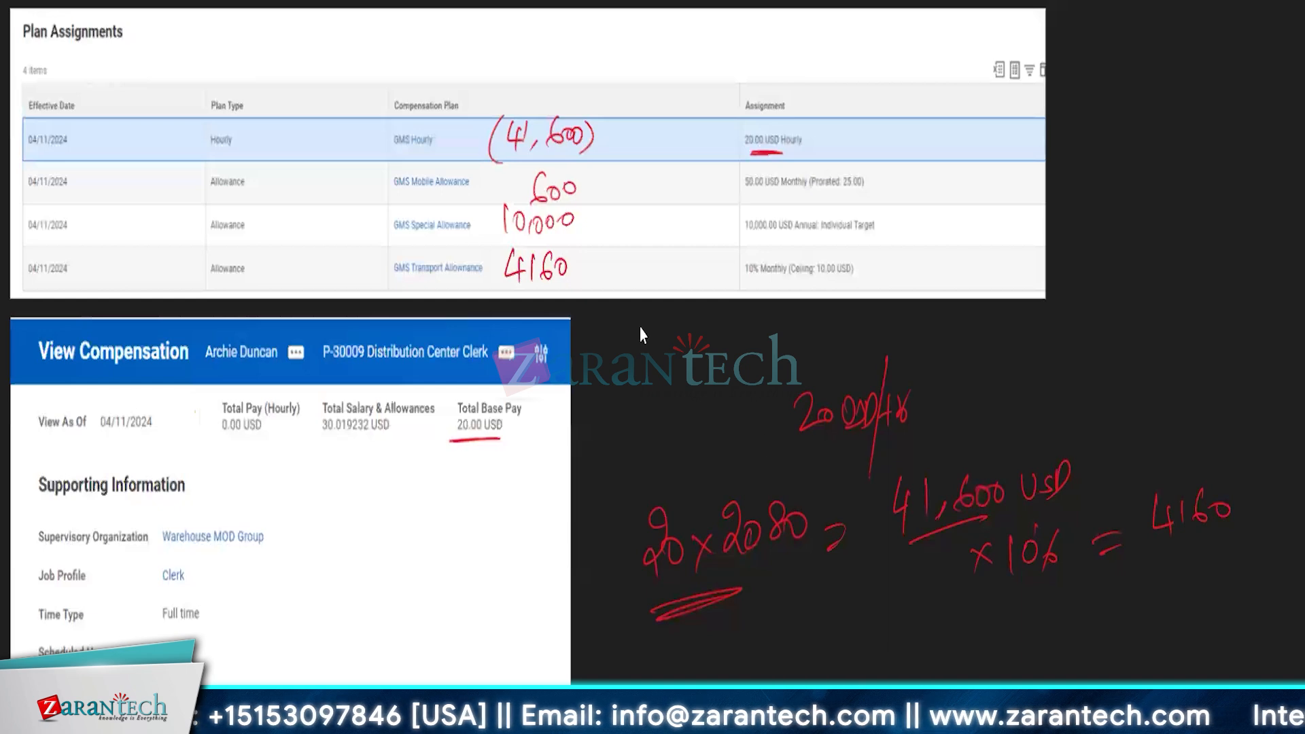
Step: Switch to Workday and review the guidelines and plan assignments on the employee's compensation page
key(alt+Tab)
scroll(642, 333, down, 5)
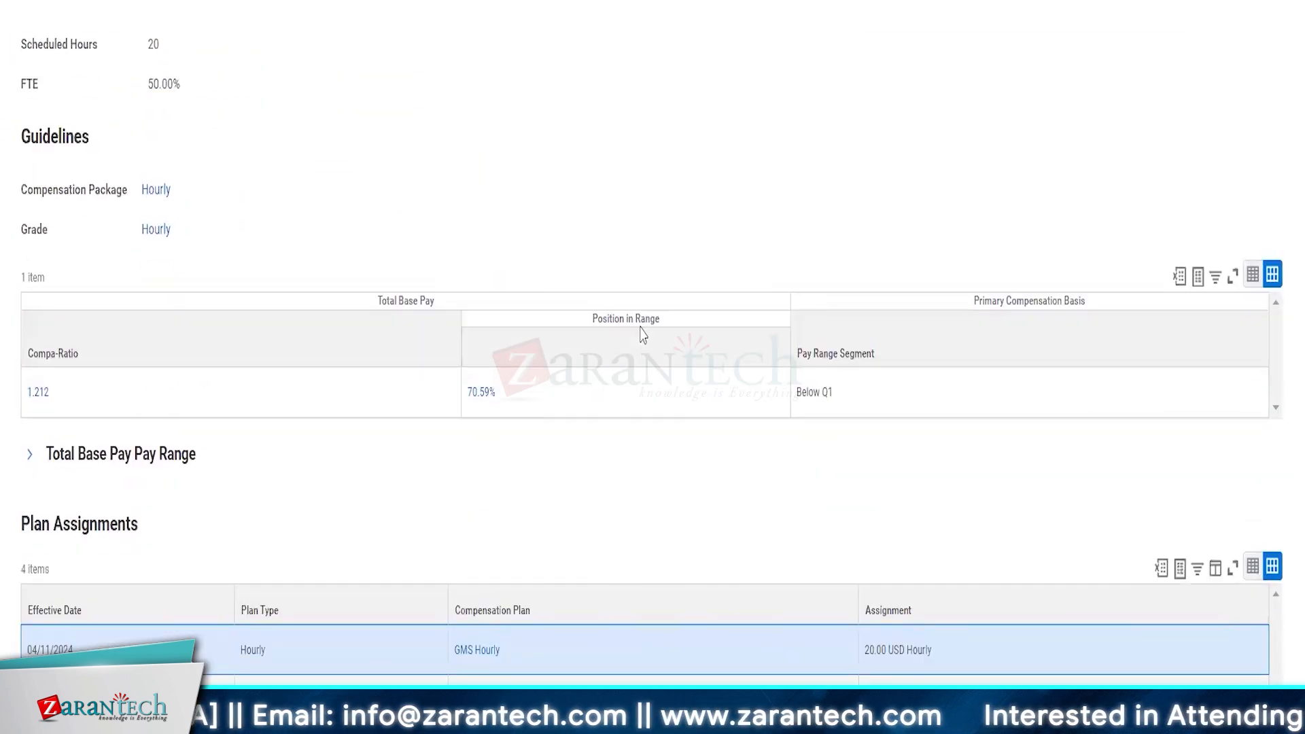
scroll(642, 333, up, 5)
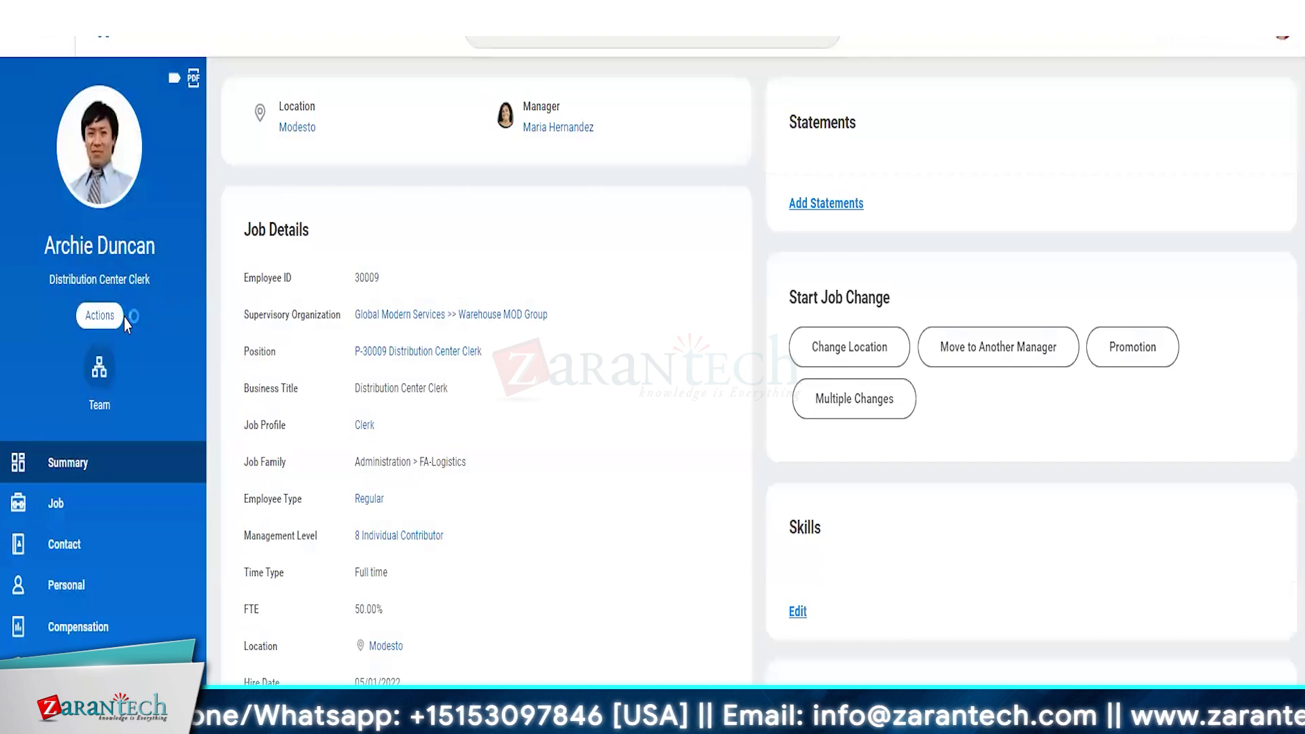
Step: Start a compensation change request for the Distribution Center Clerk from the worker profile
click(100, 315)
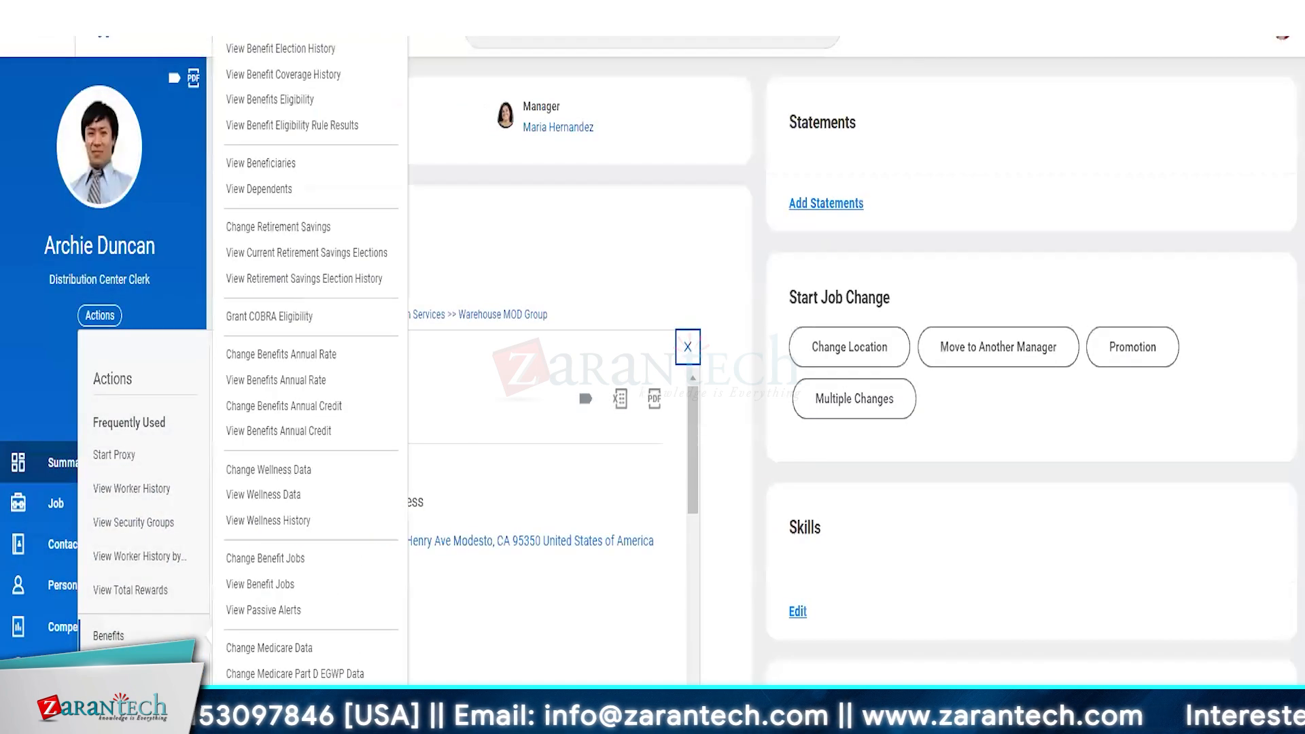
mouse_move(136, 499)
scroll(142, 530, down, 10)
scroll(142, 530, up, 8)
mouse_move(145, 458)
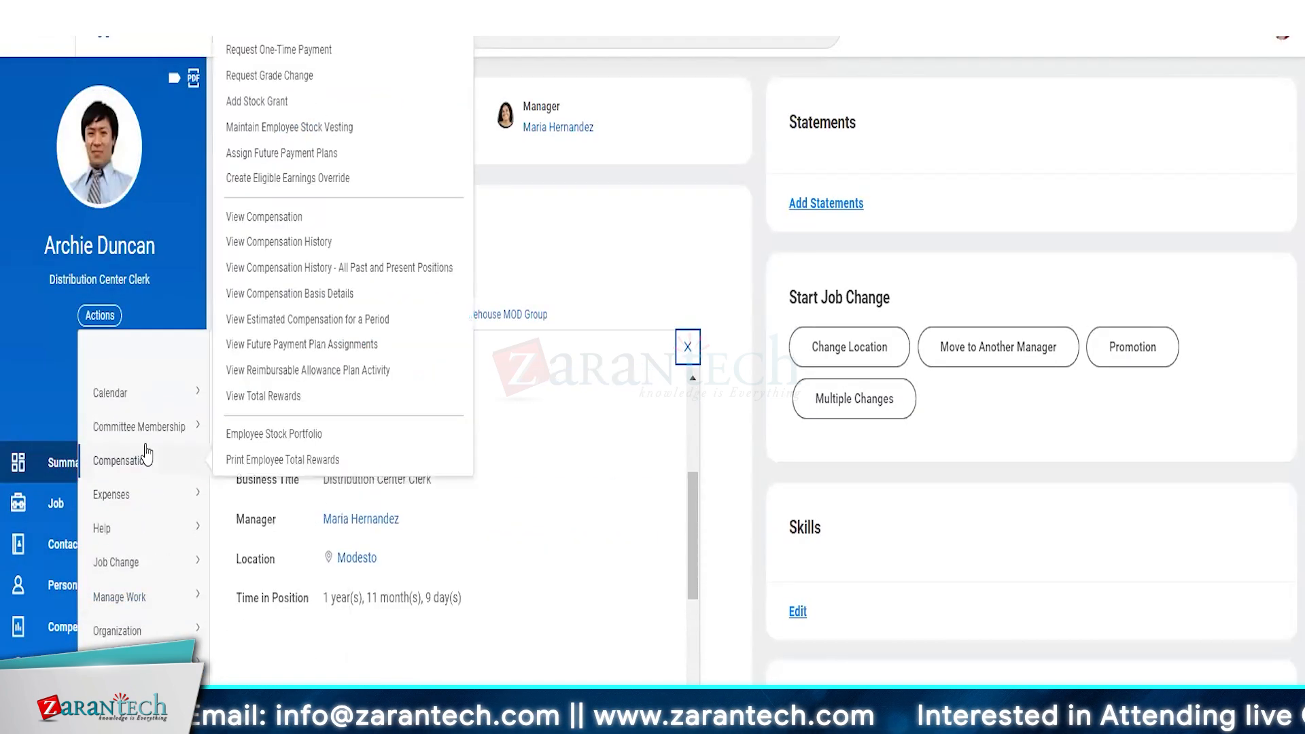
click(281, 43)
click(959, 568)
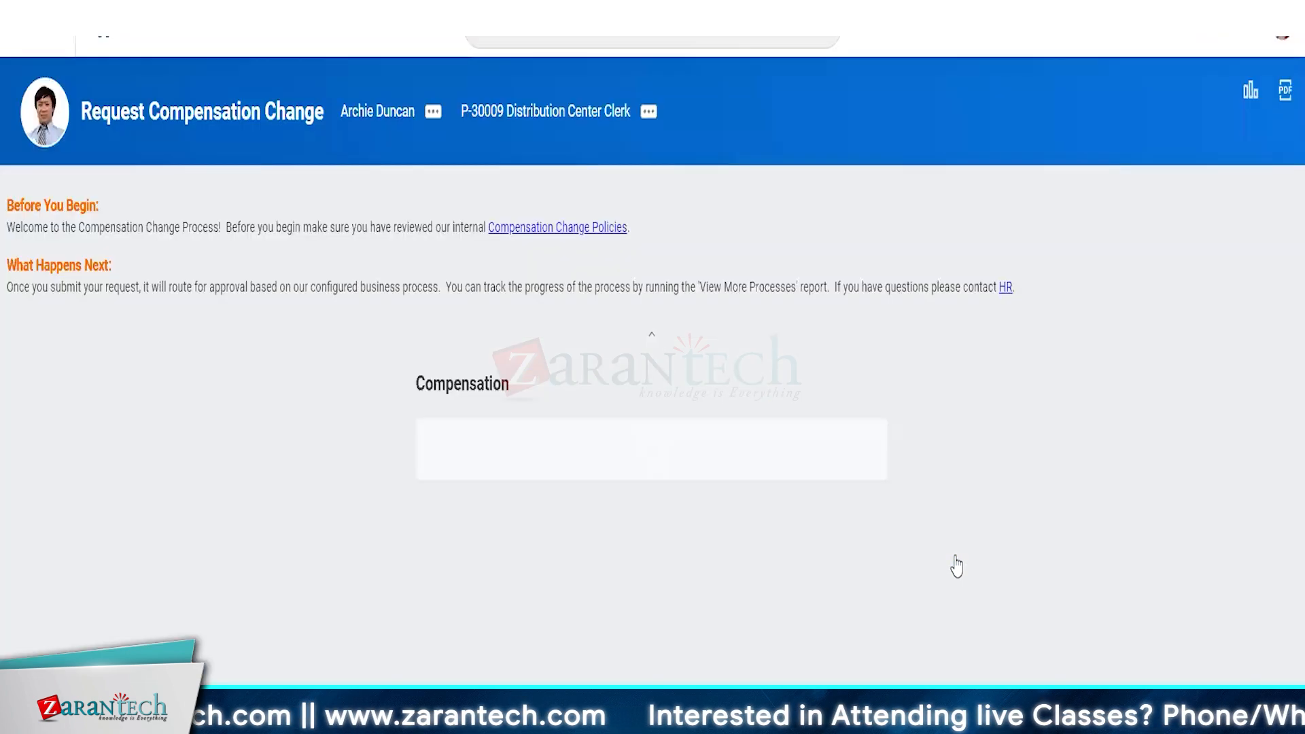
Step: Open the Guidelines section of the compensation change for editing and examine the details of the Hourly grade
scroll(839, 631, down, 4)
scroll(1078, 537, down, 20)
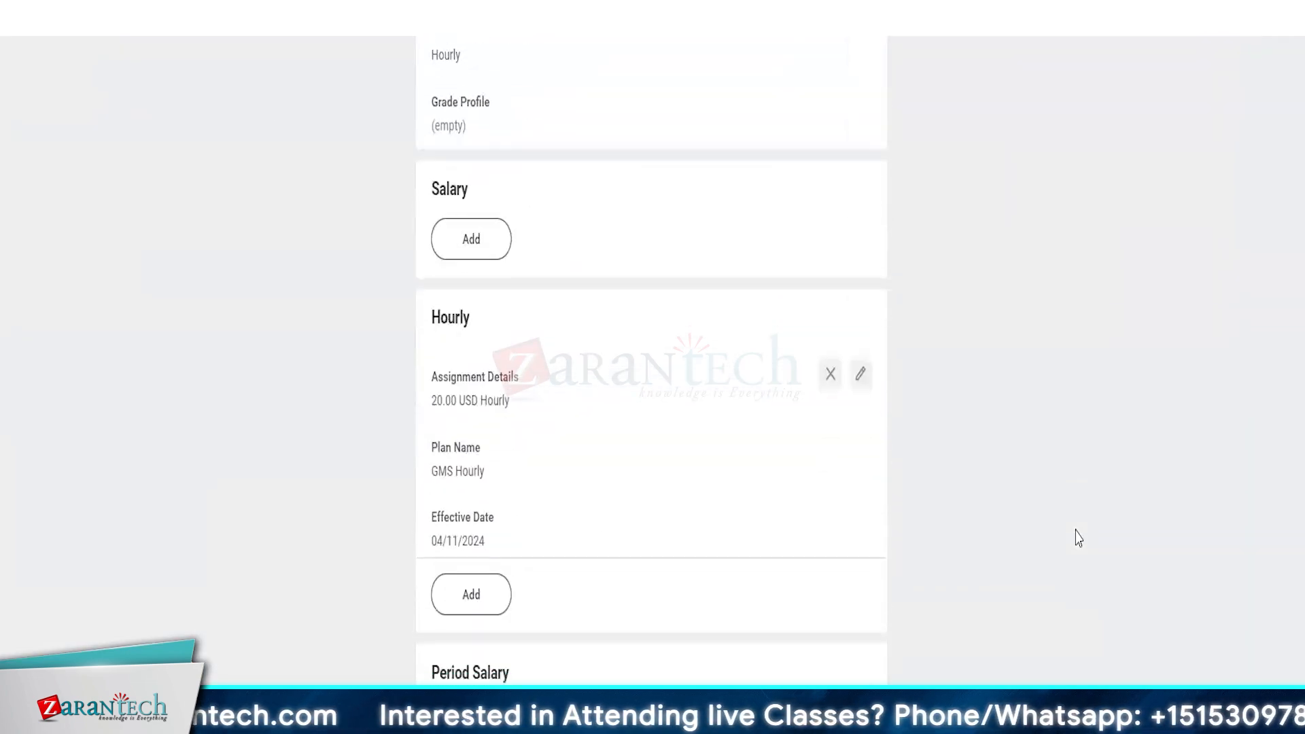
scroll(1078, 537, up, 20)
scroll(1079, 537, down, 20)
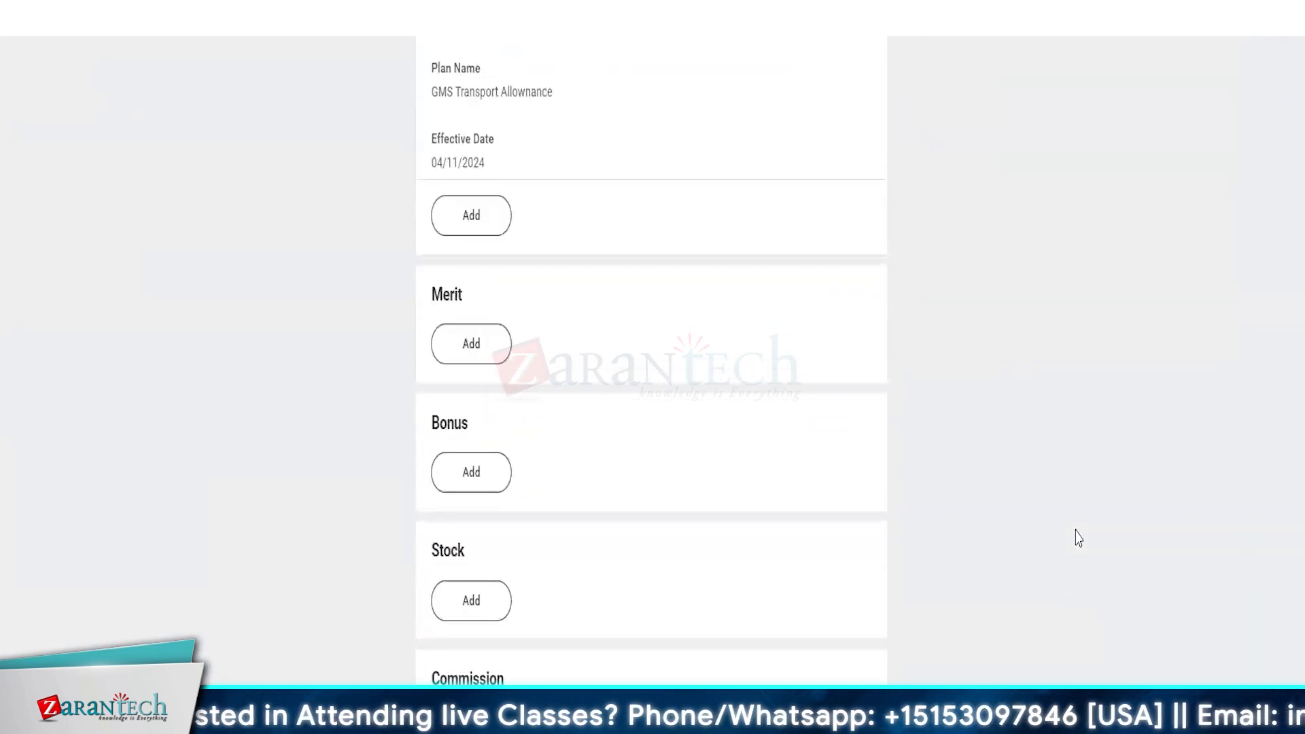
scroll(1078, 537, up, 8)
scroll(1078, 537, up, 11)
click(860, 156)
click(618, 353)
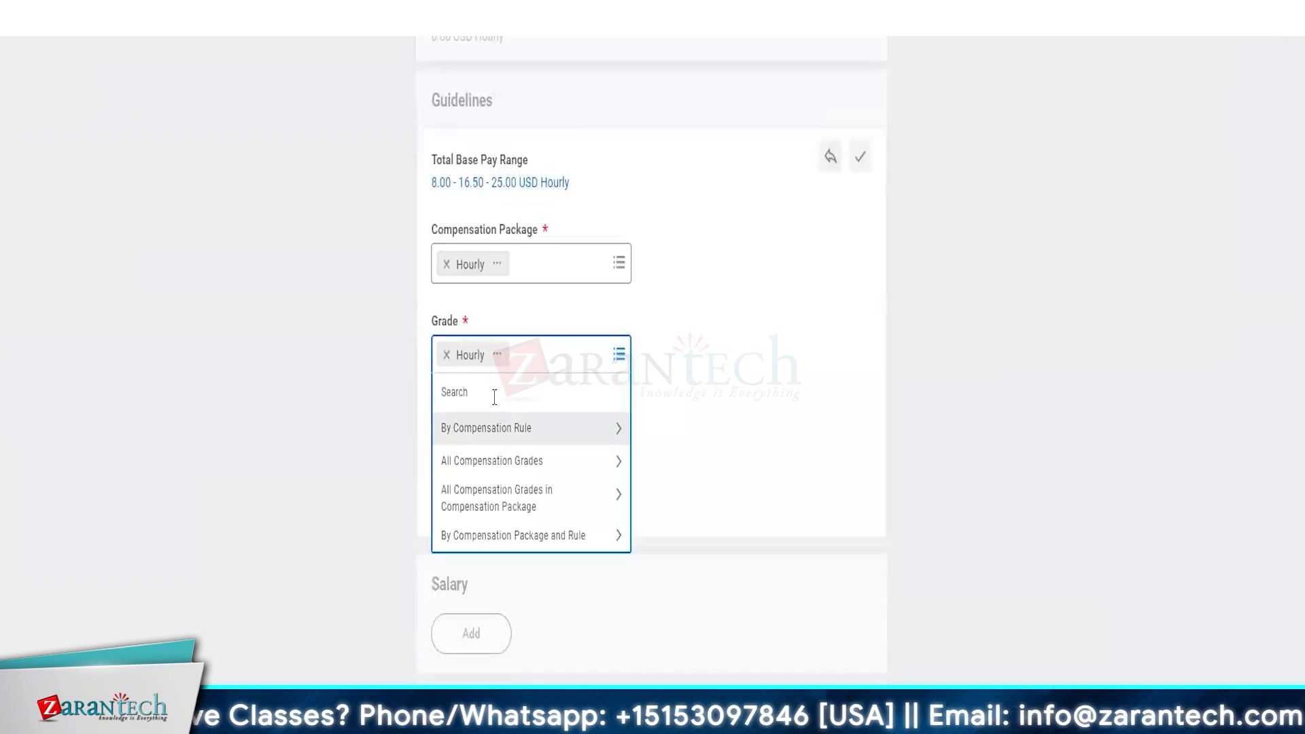
click(860, 156)
click(500, 357)
scroll(645, 589, down, 1)
click(716, 658)
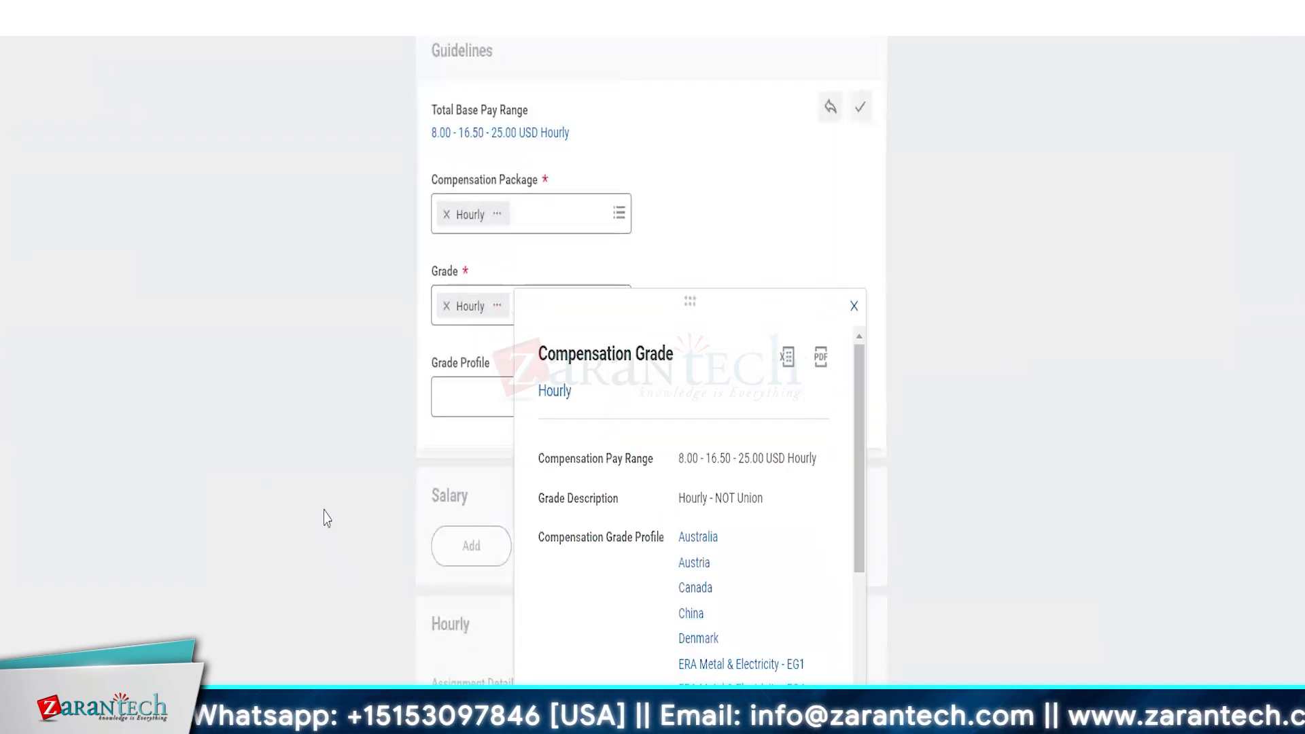
click(324, 513)
Step: Try to find an annual compensation grade for the employee by search and compensation rule, and discard the compensation change
click(478, 292)
click(562, 314)
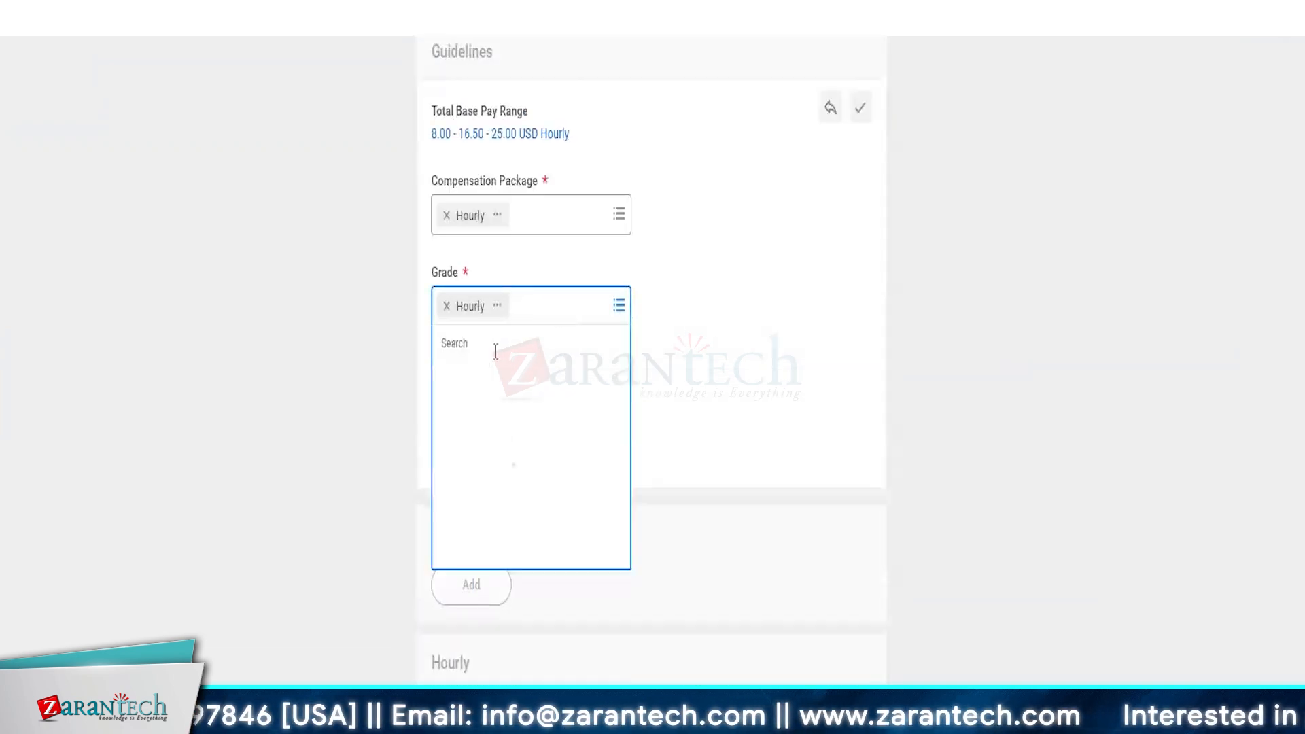
text(annua)
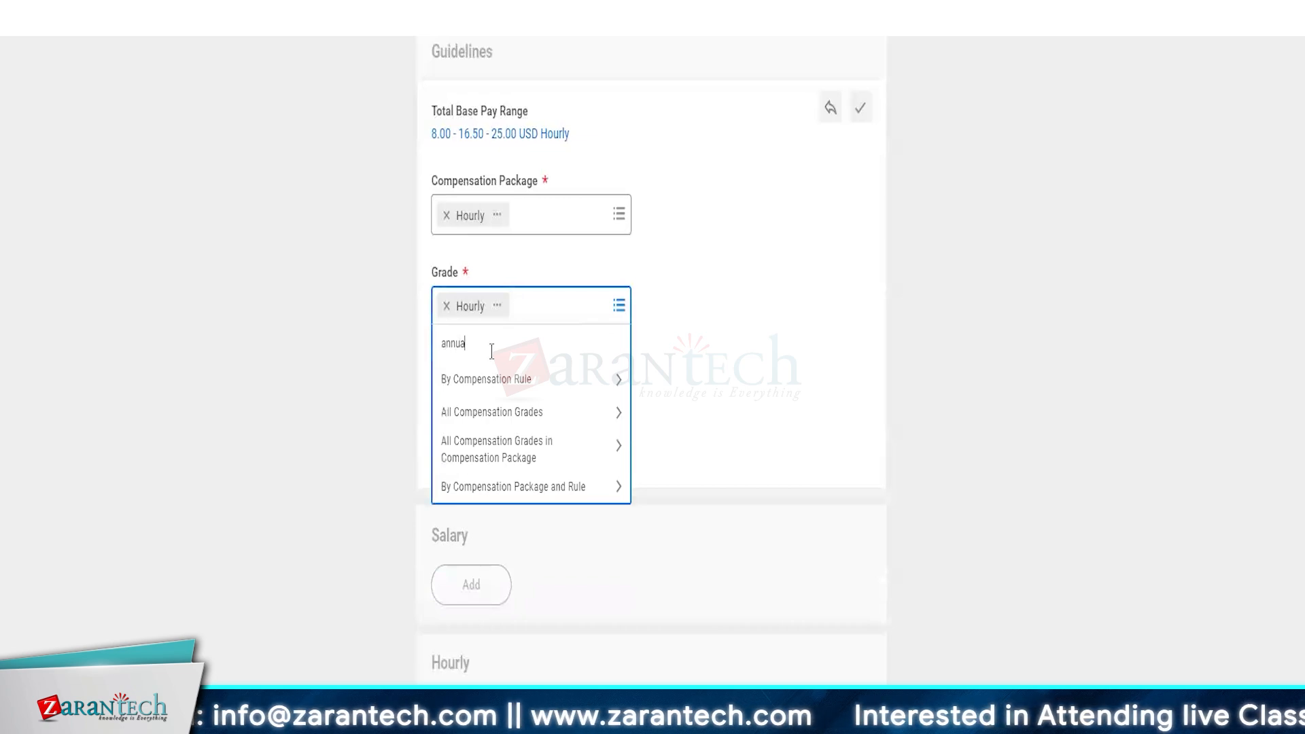
text(l)
key(Return)
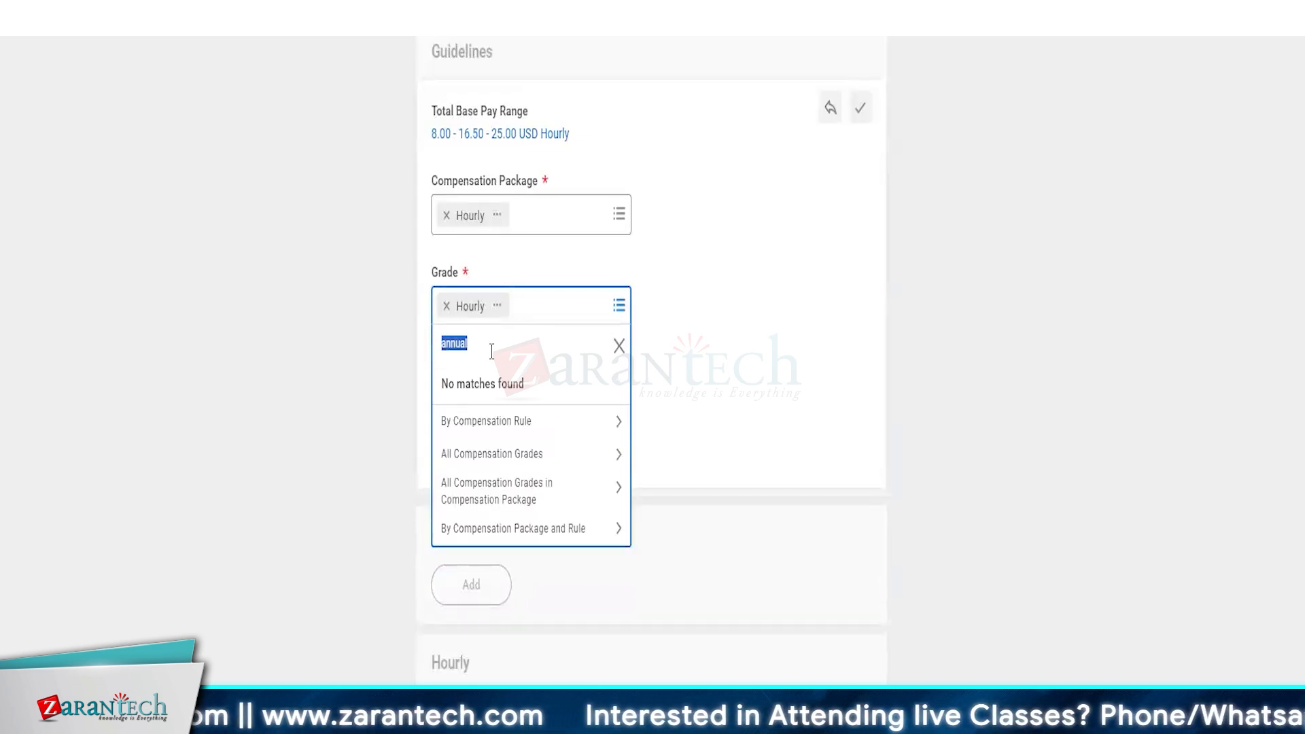
click(483, 422)
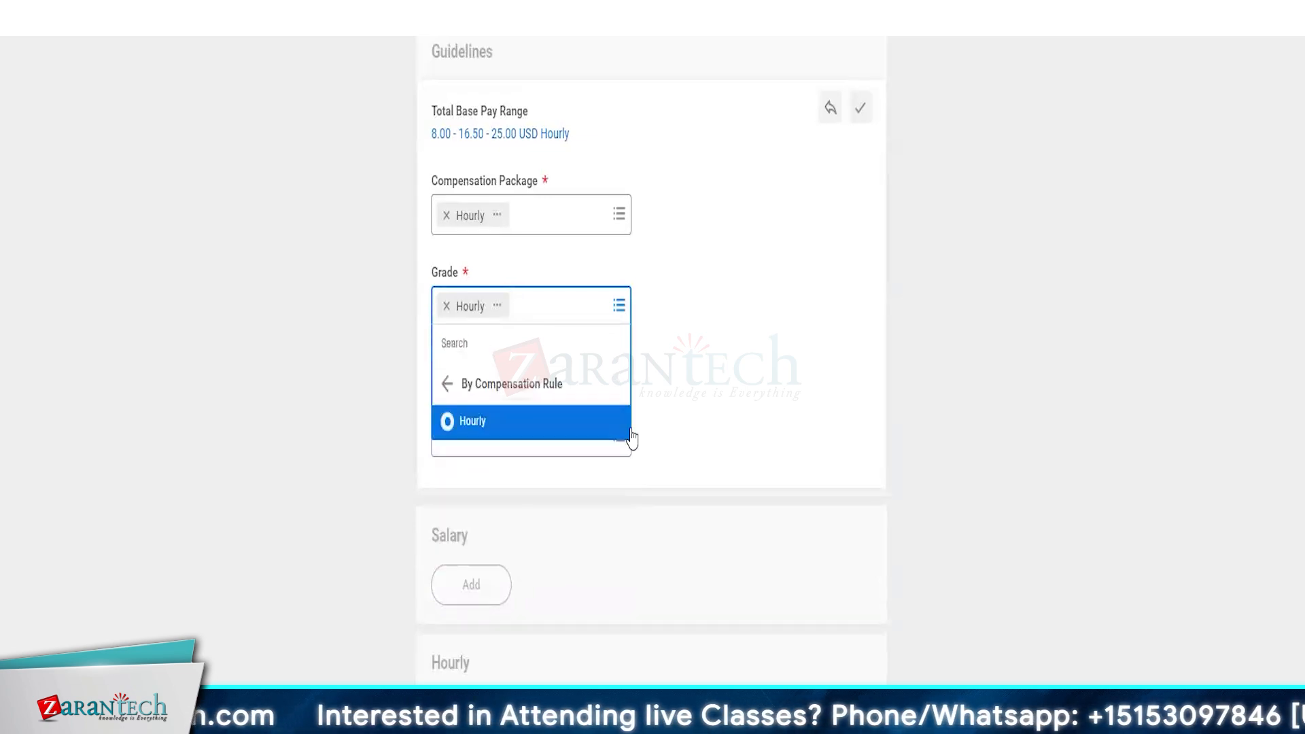
click(445, 422)
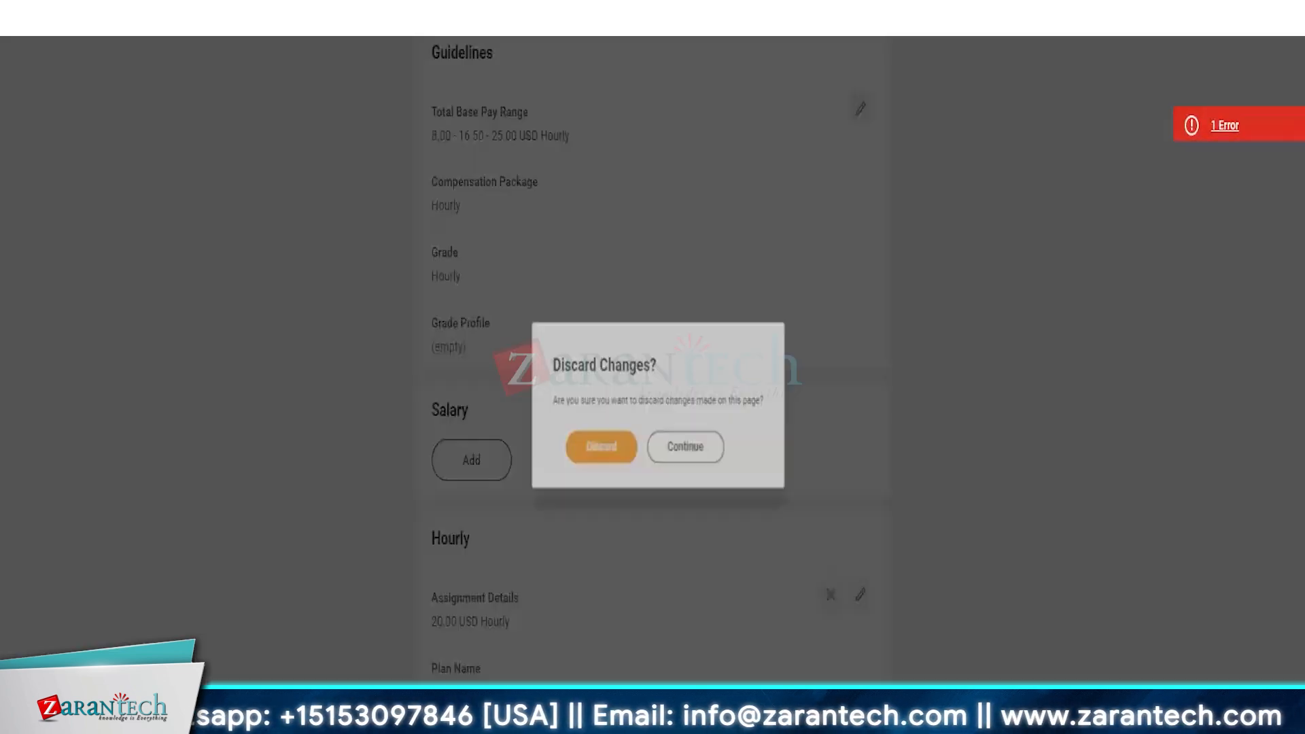
click(588, 457)
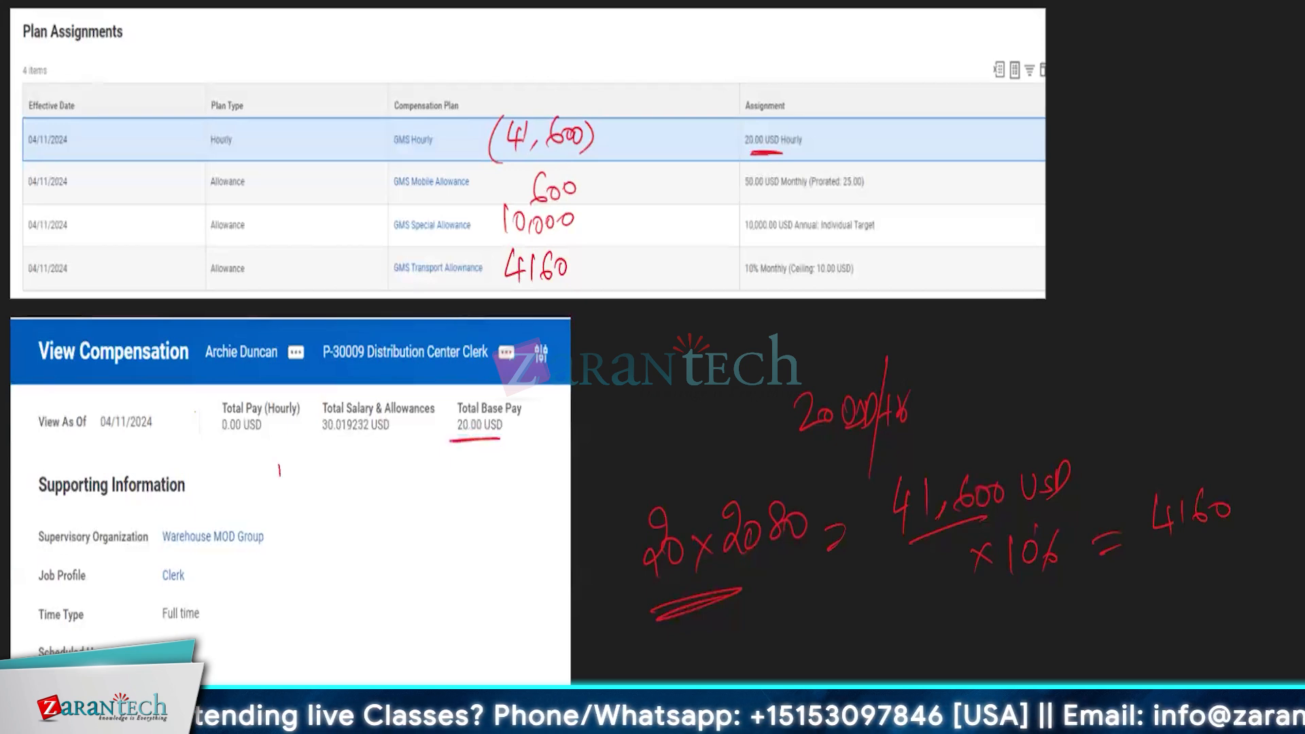
Step: Switch to the whiteboard, handwrite (Hourly) below Total Pay (Hourly) and add a second underline beneath the Total Base Pay amount
drag(279, 471, 281, 499)
drag(262, 491, 298, 485)
mouse_move(289, 453)
mouse_down()
mouse_move(294, 491)
mouse_move(316, 475)
mouse_move(346, 500)
mouse_up()
mouse_move(283, 515)
mouse_down()
mouse_move(313, 505)
mouse_move(297, 549)
mouse_up()
drag(365, 445, 354, 466)
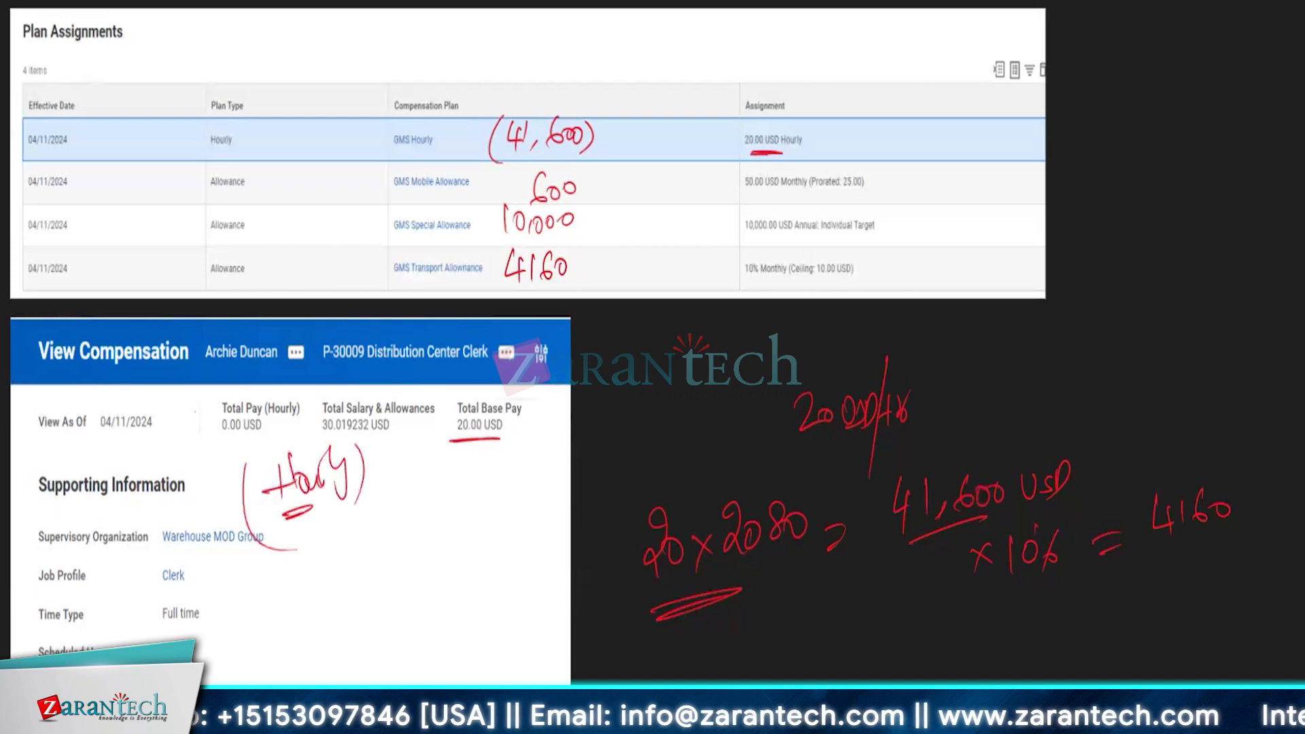
drag(476, 442, 445, 448)
drag(448, 453, 475, 449)
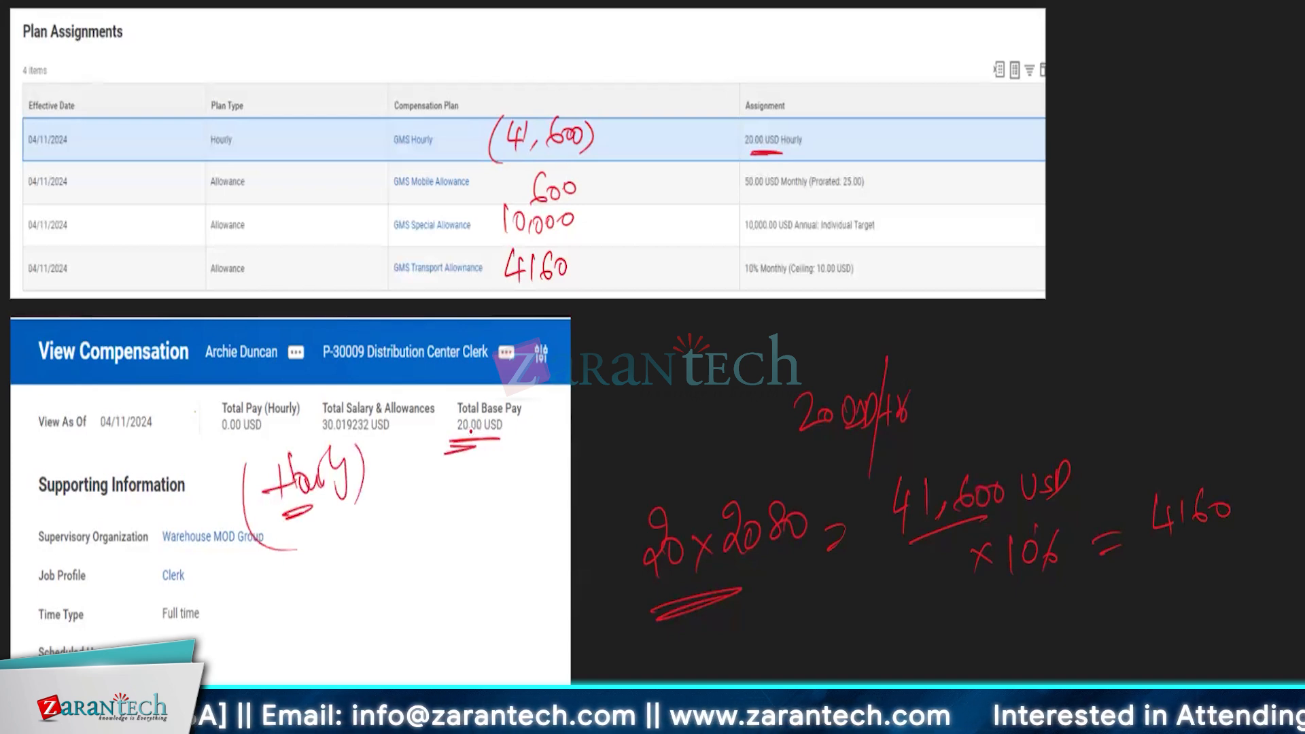
Step: Handwrite the hourly transport allowance calculation 20 × 10% = below the annual one, with the 20 circled
drag(870, 626, 881, 658)
drag(877, 600, 888, 601)
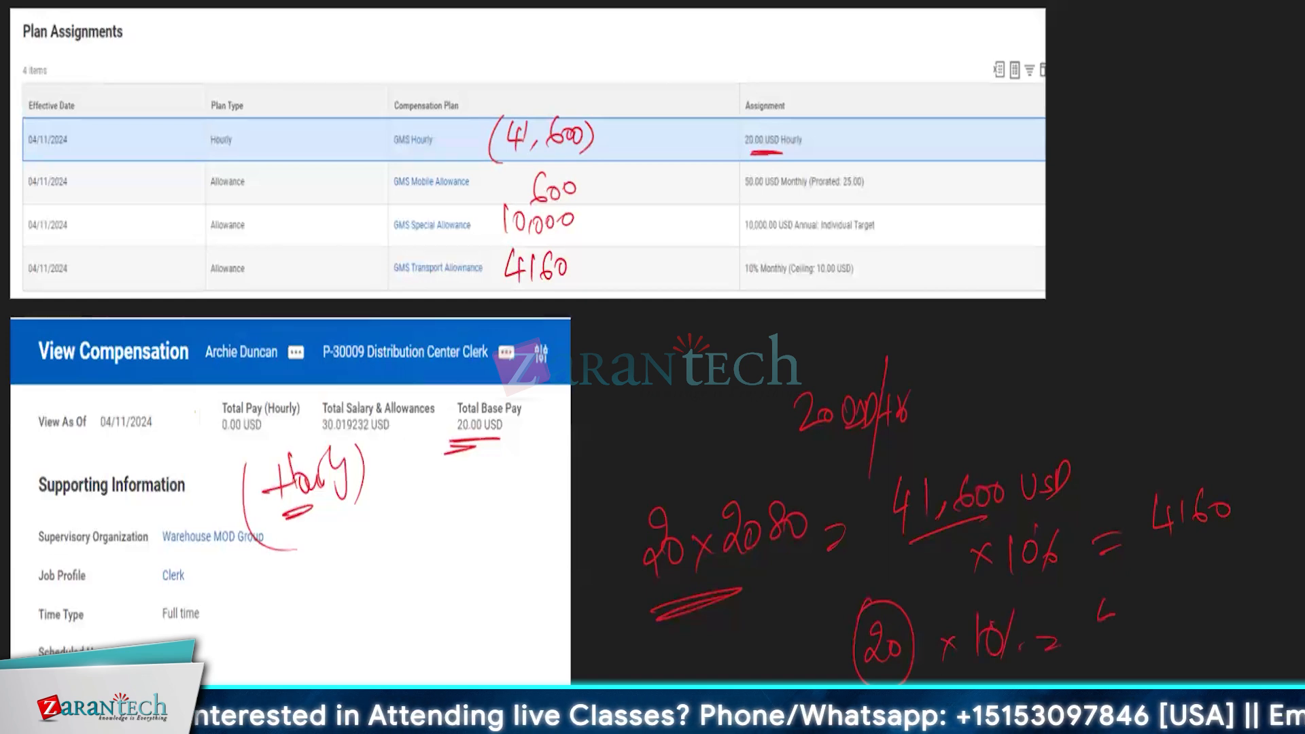
mouse_move(1156, 629)
mouse_down()
mouse_move(1168, 577)
mouse_move(1209, 628)
mouse_up()
drag(1123, 652, 1180, 641)
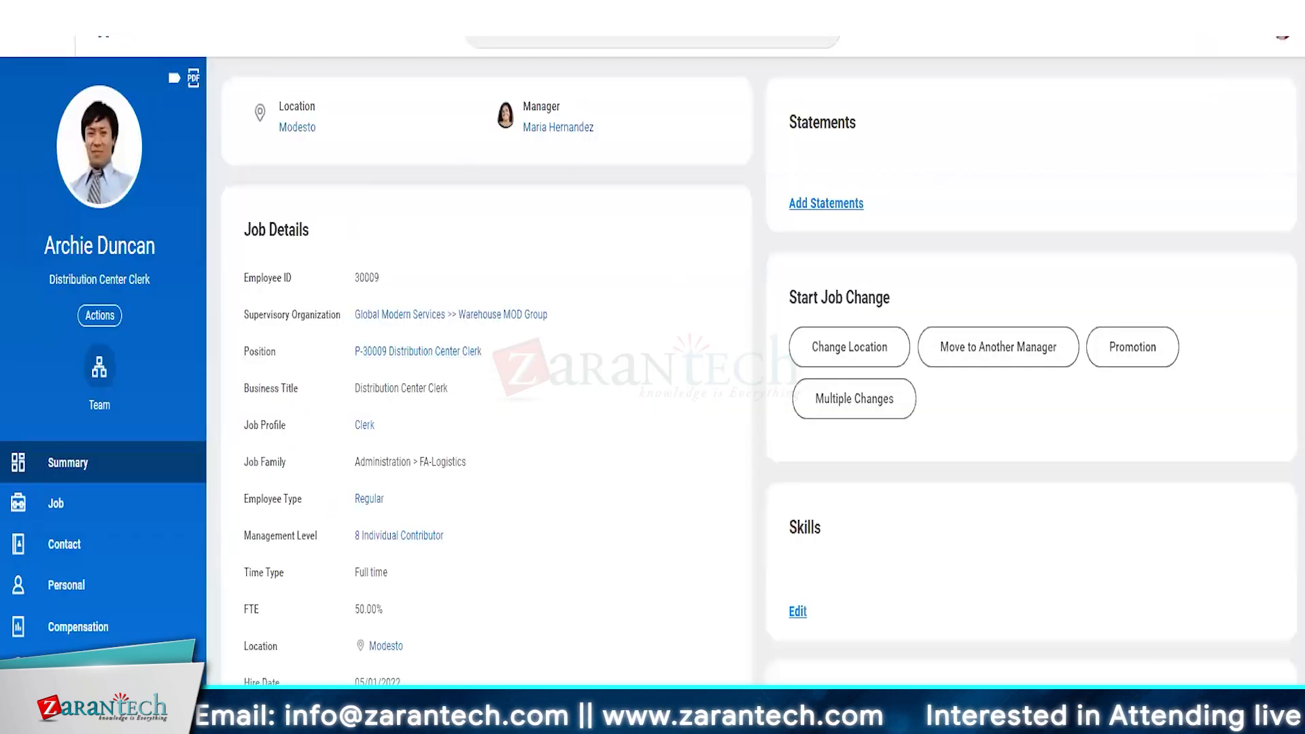
Step: Switch to Workday and open the Find Workers report through the search
click(586, 38)
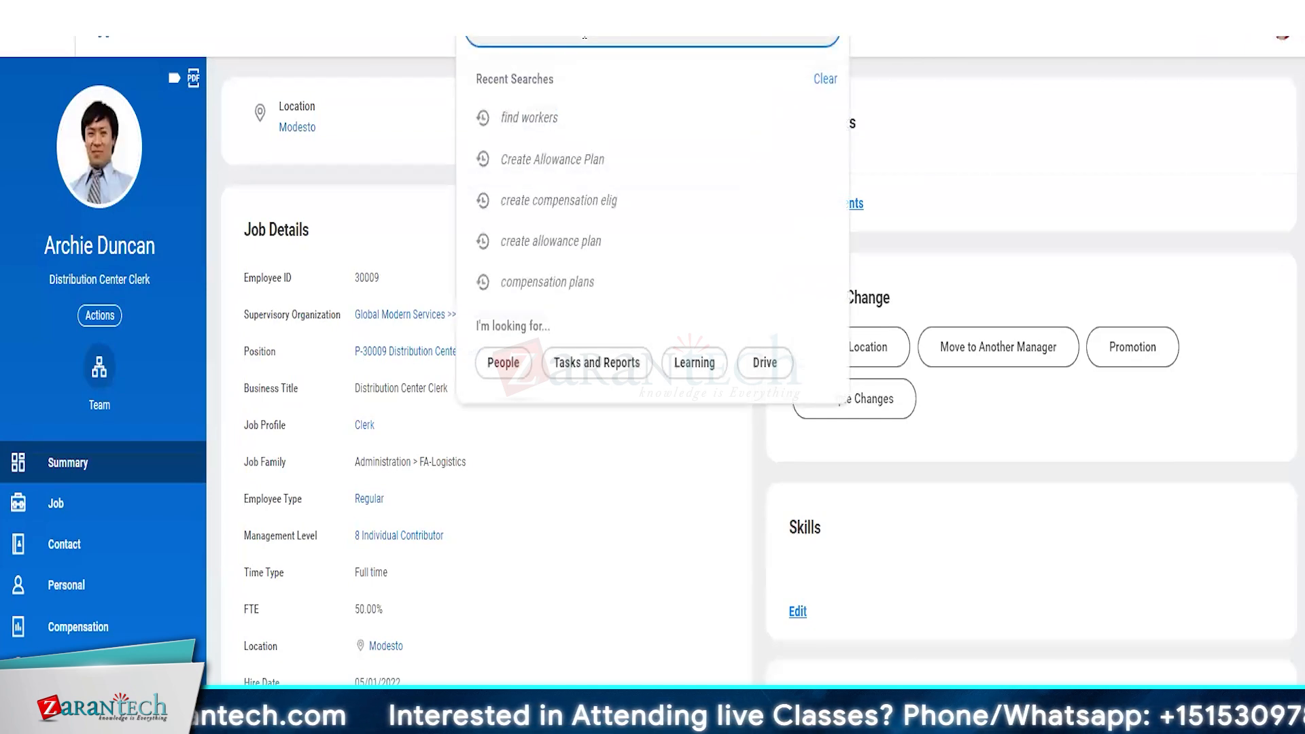
text(c)
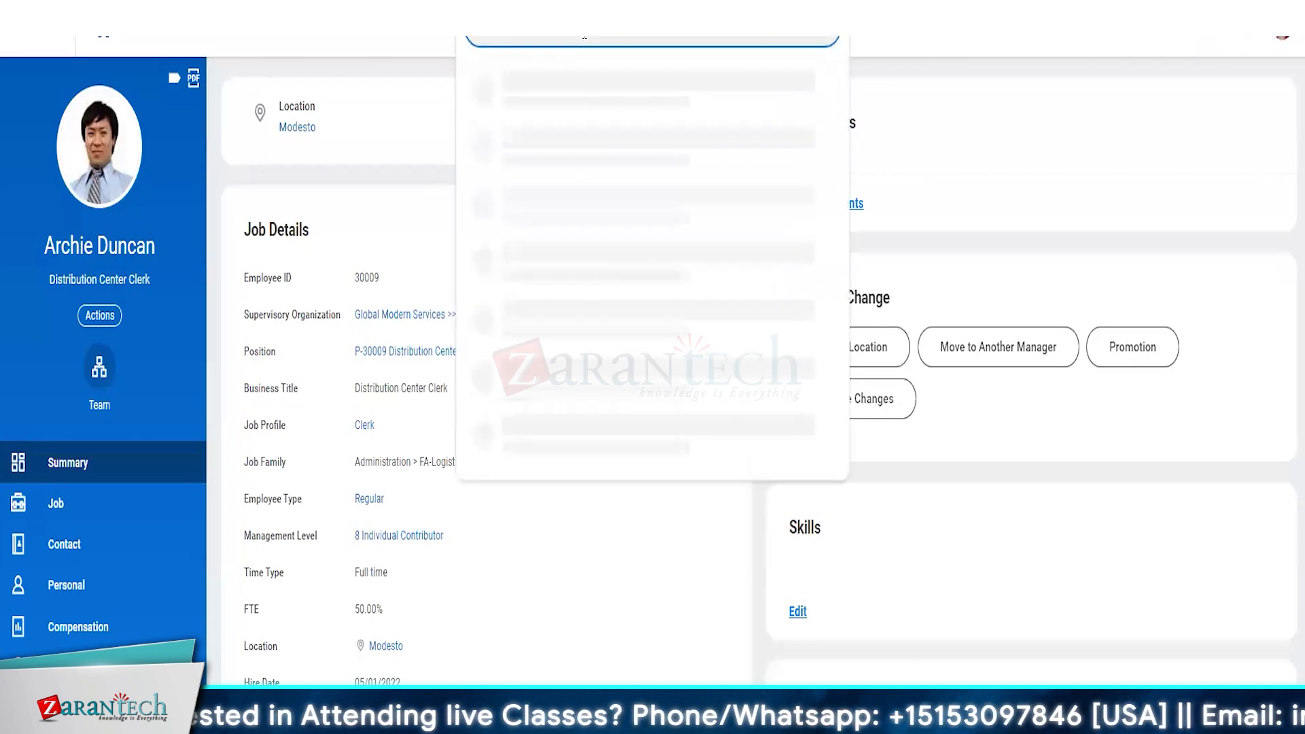
key(Return)
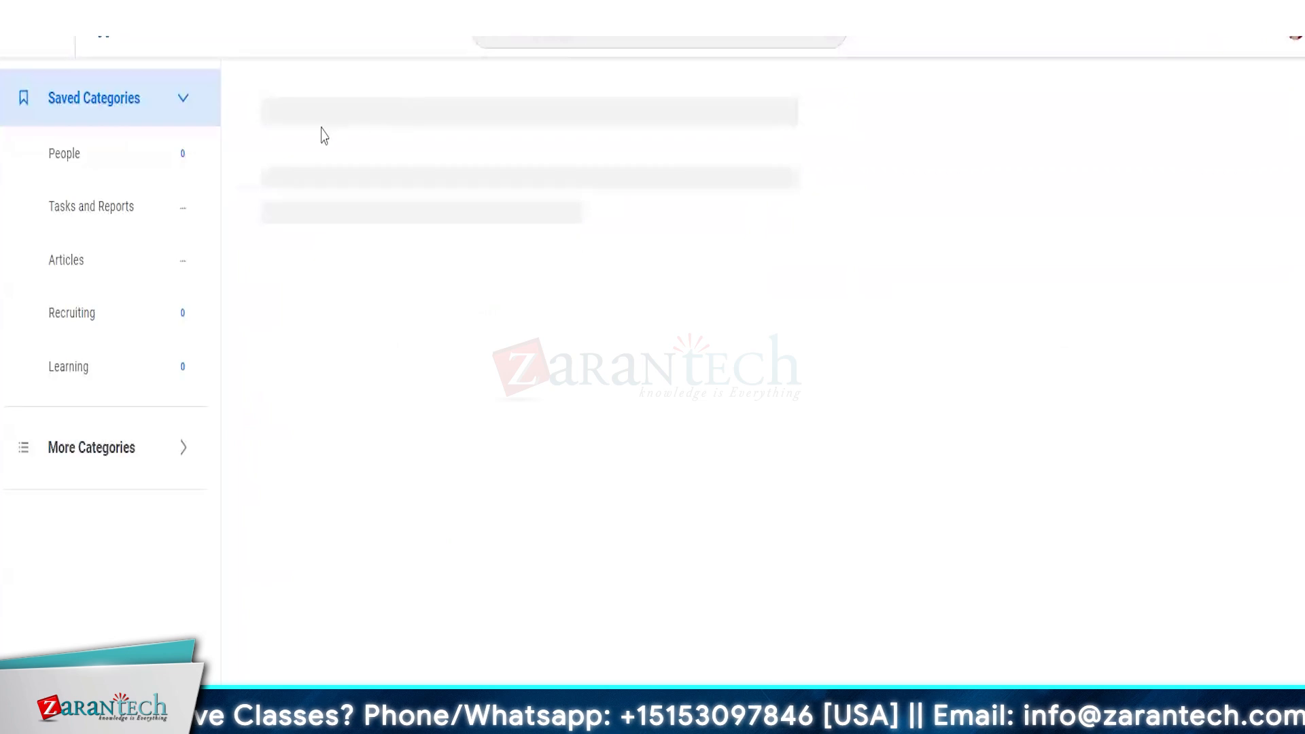
click(301, 165)
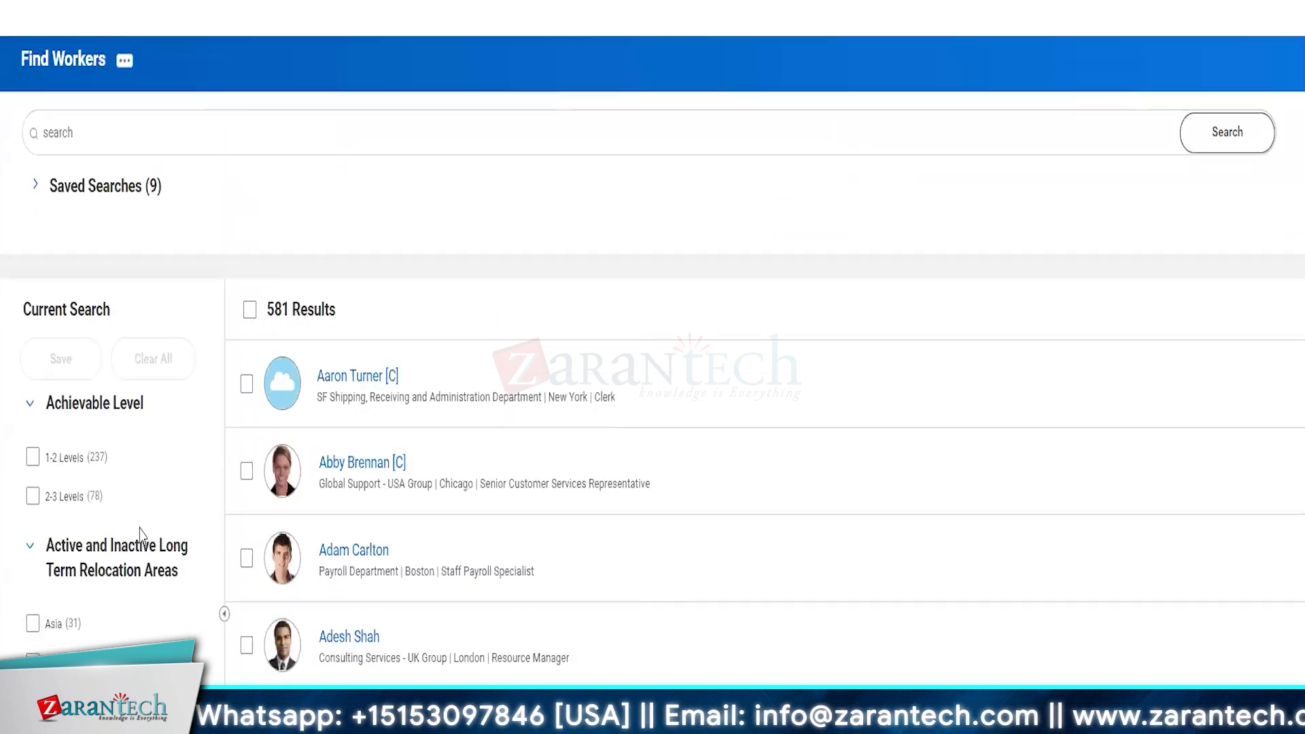
Step: Filter the workers by Location Address - Country to United States of America
scroll(139, 533, down, 10)
scroll(187, 577, down, 8)
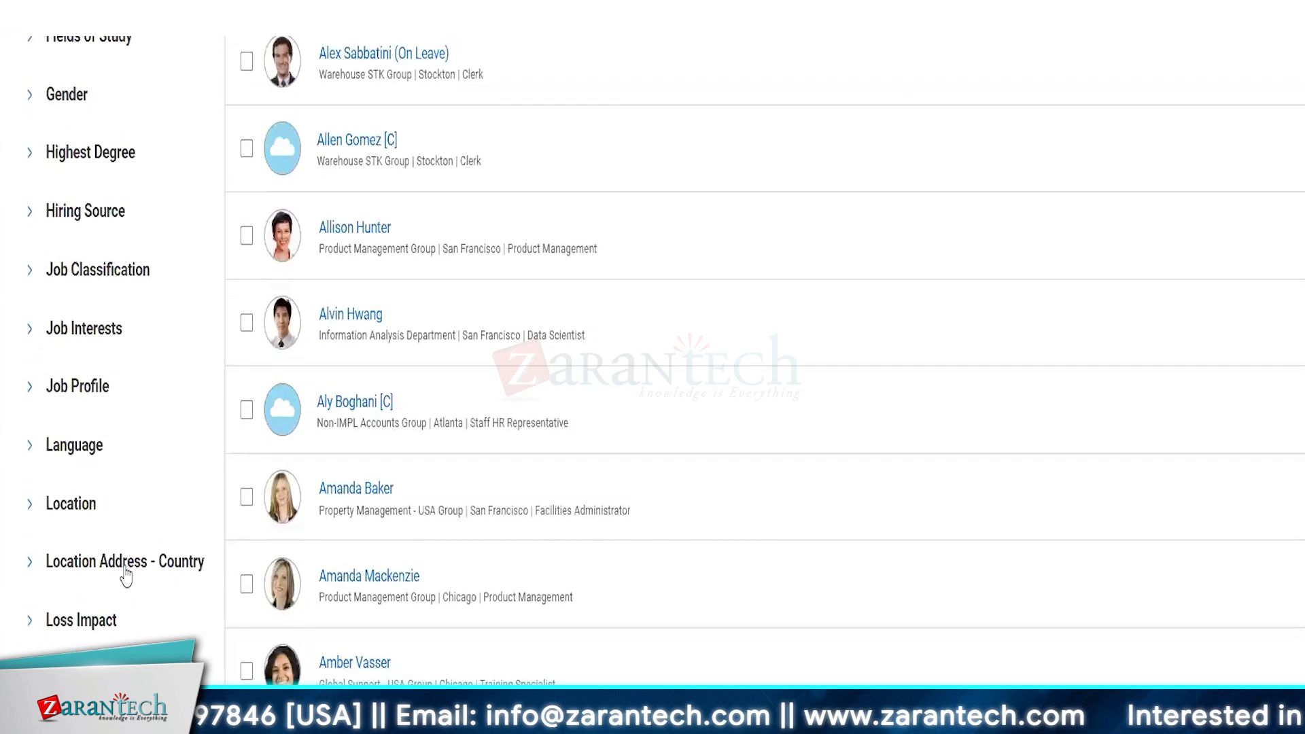
click(122, 563)
click(89, 617)
Step: Look through the remaining worker filters, expanding Employee Type and Probation Start Date
scroll(93, 502, down, 15)
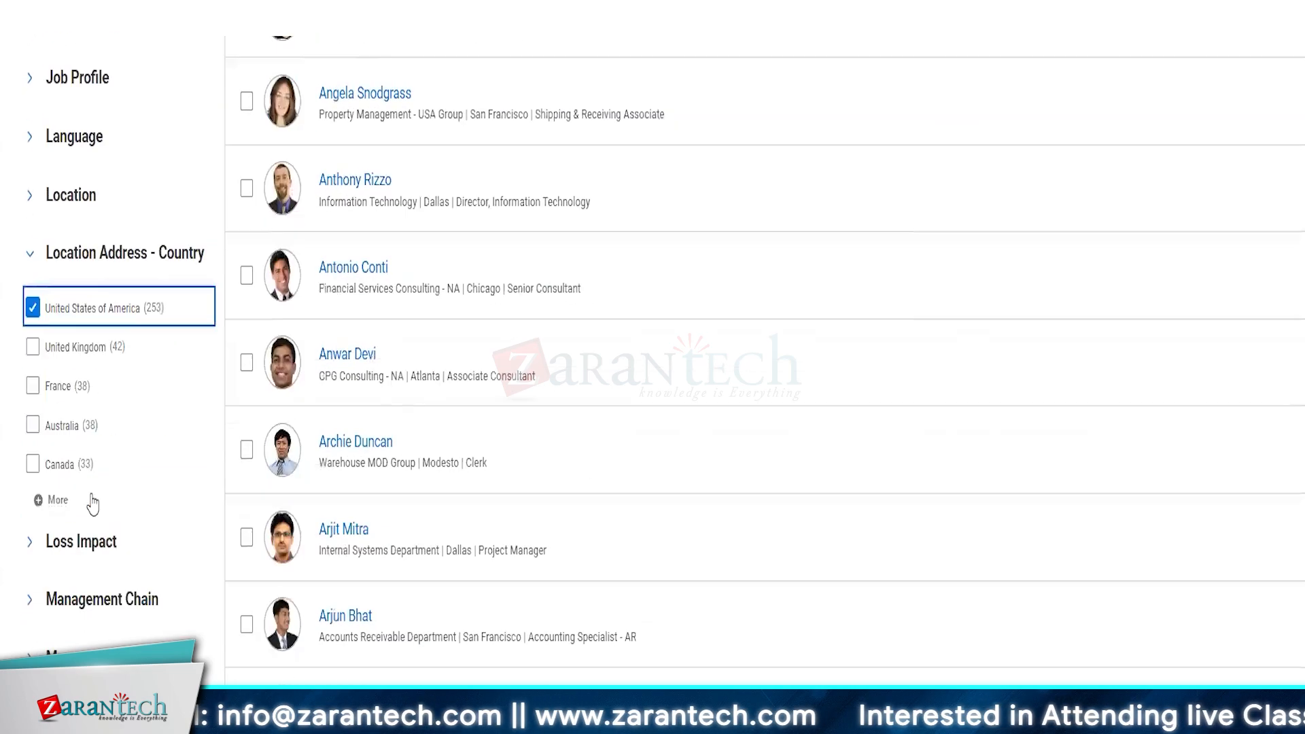
scroll(93, 502, up, 15)
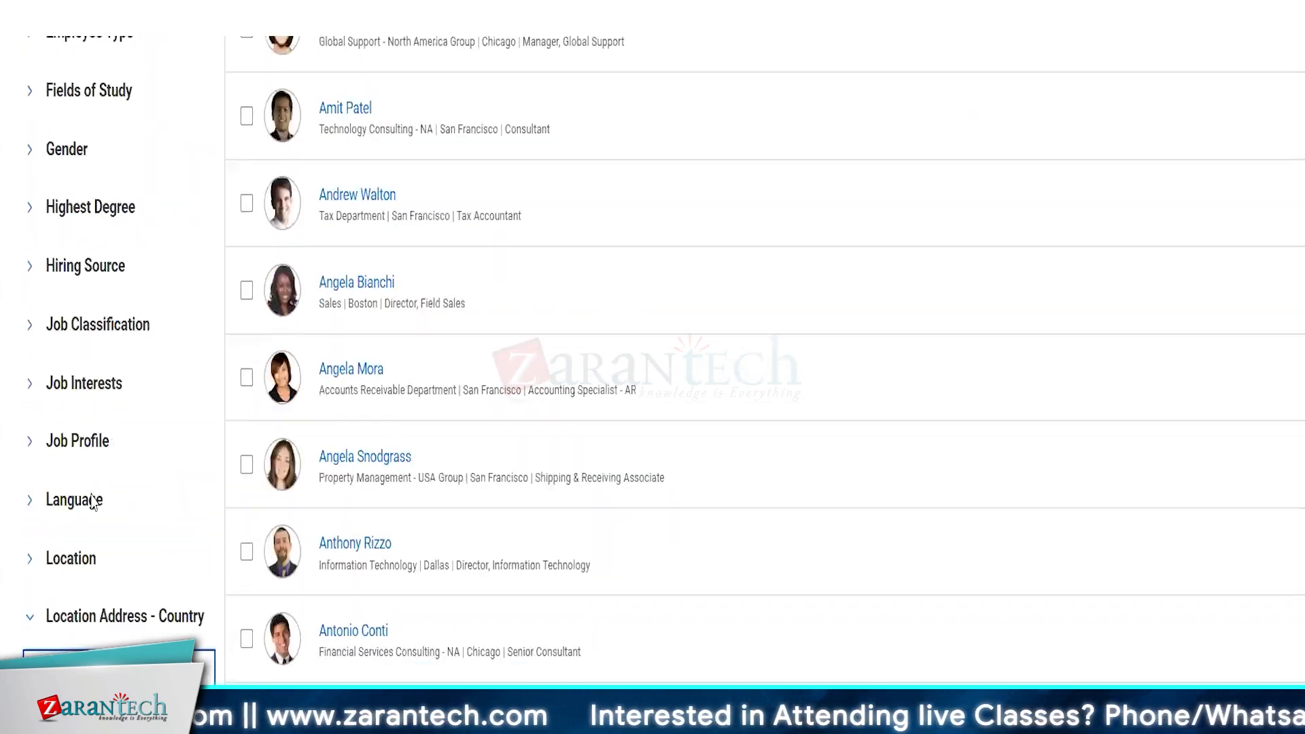
scroll(94, 476, down, 4)
click(93, 416)
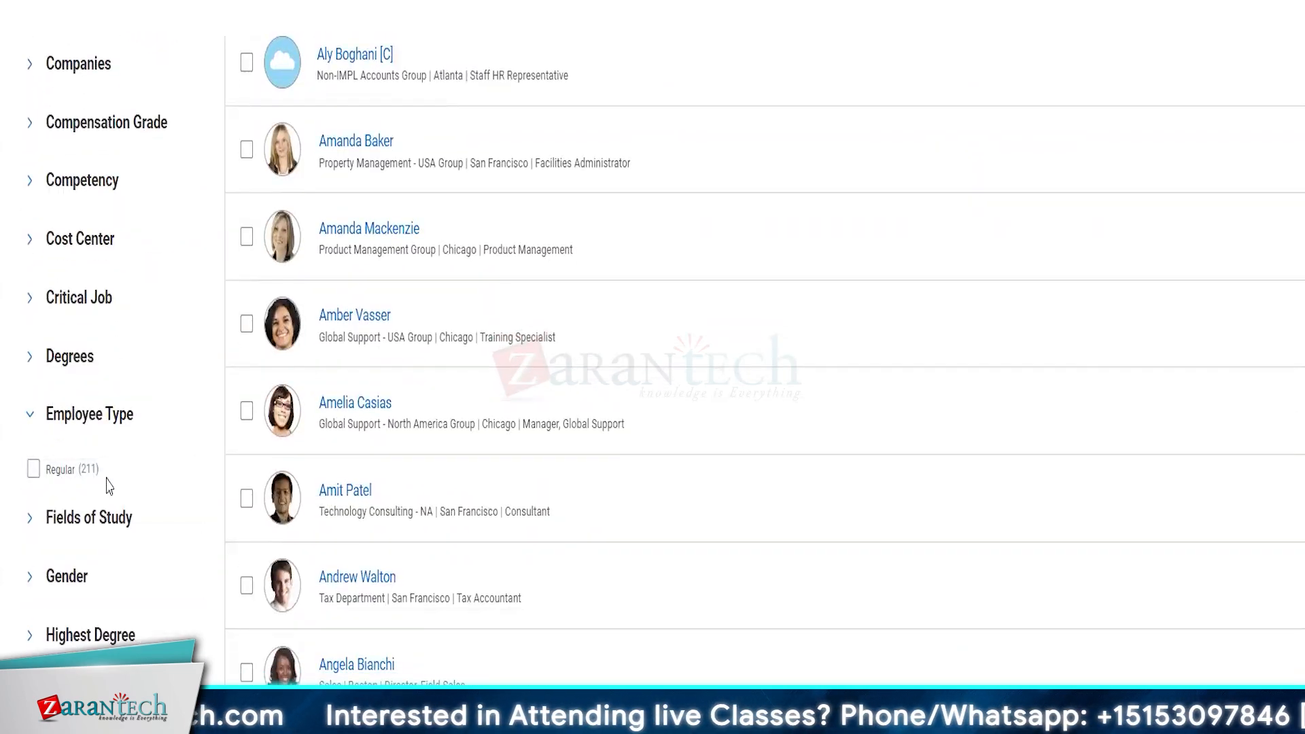
scroll(105, 486, down, 20)
scroll(106, 479, down, 1)
click(80, 634)
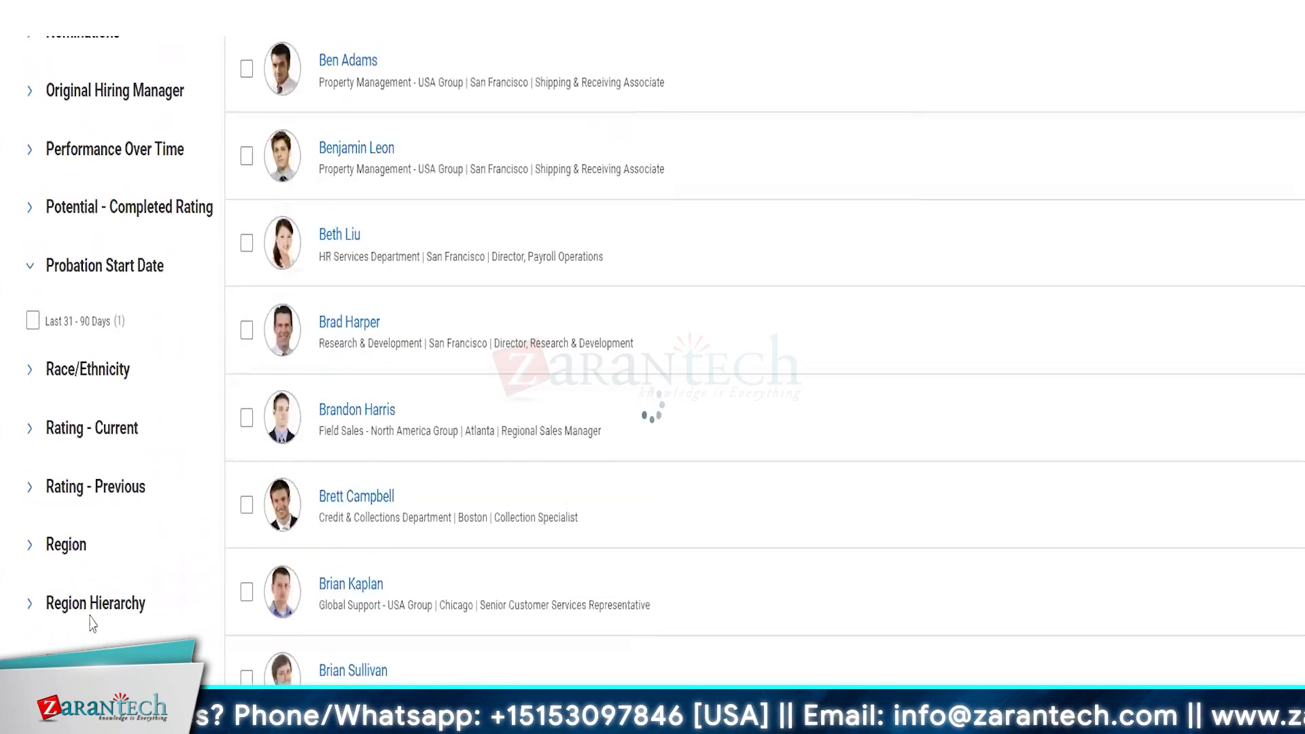
Step: Open the profile of the Facilities Administrator in Property Management - USA Group and view the worker's compensation details
scroll(93, 624, up, 20)
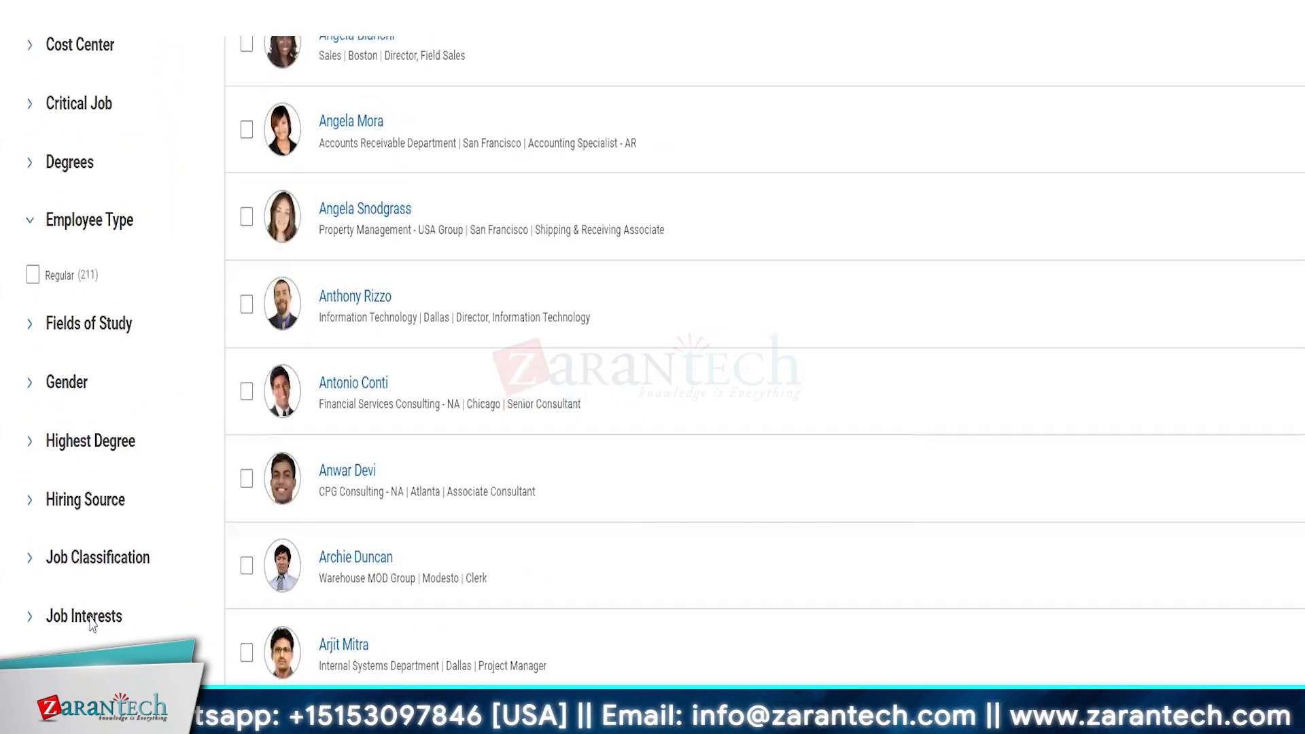
scroll(102, 636, up, 10)
scroll(486, 564, down, 6)
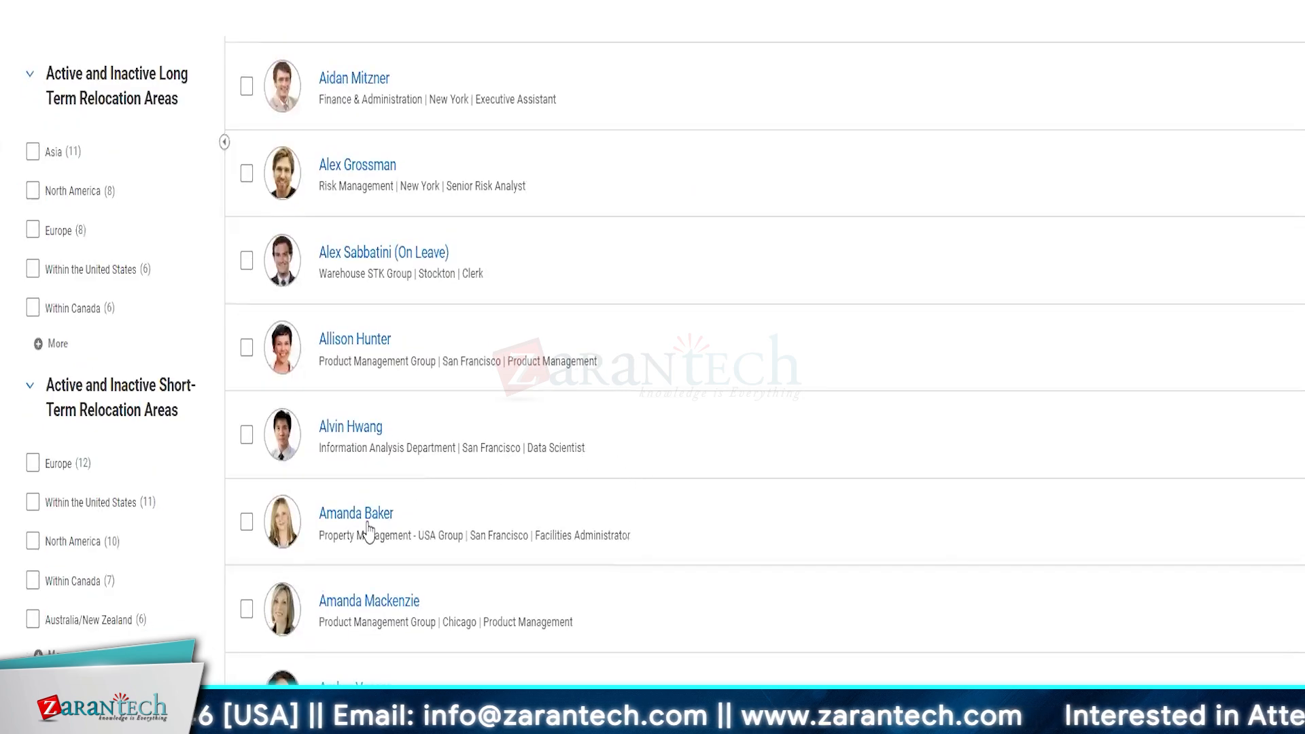
click(345, 515)
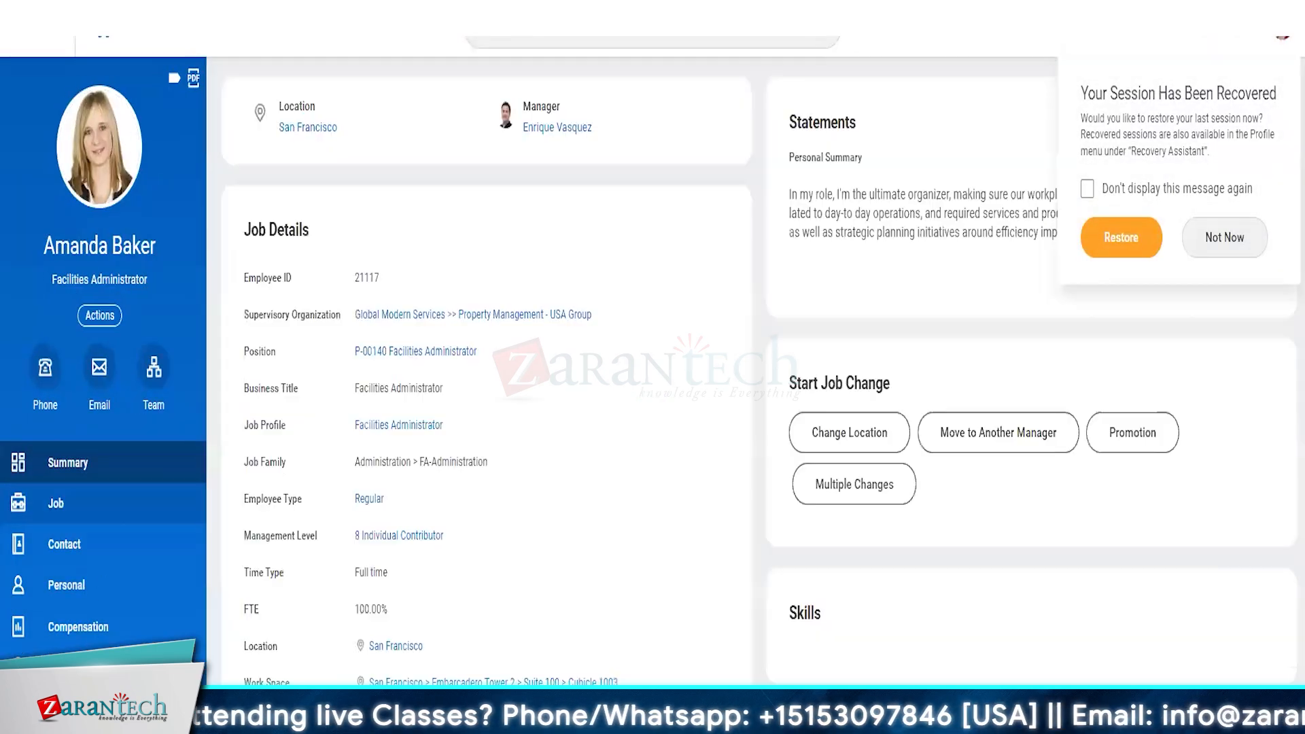
click(112, 666)
click(116, 633)
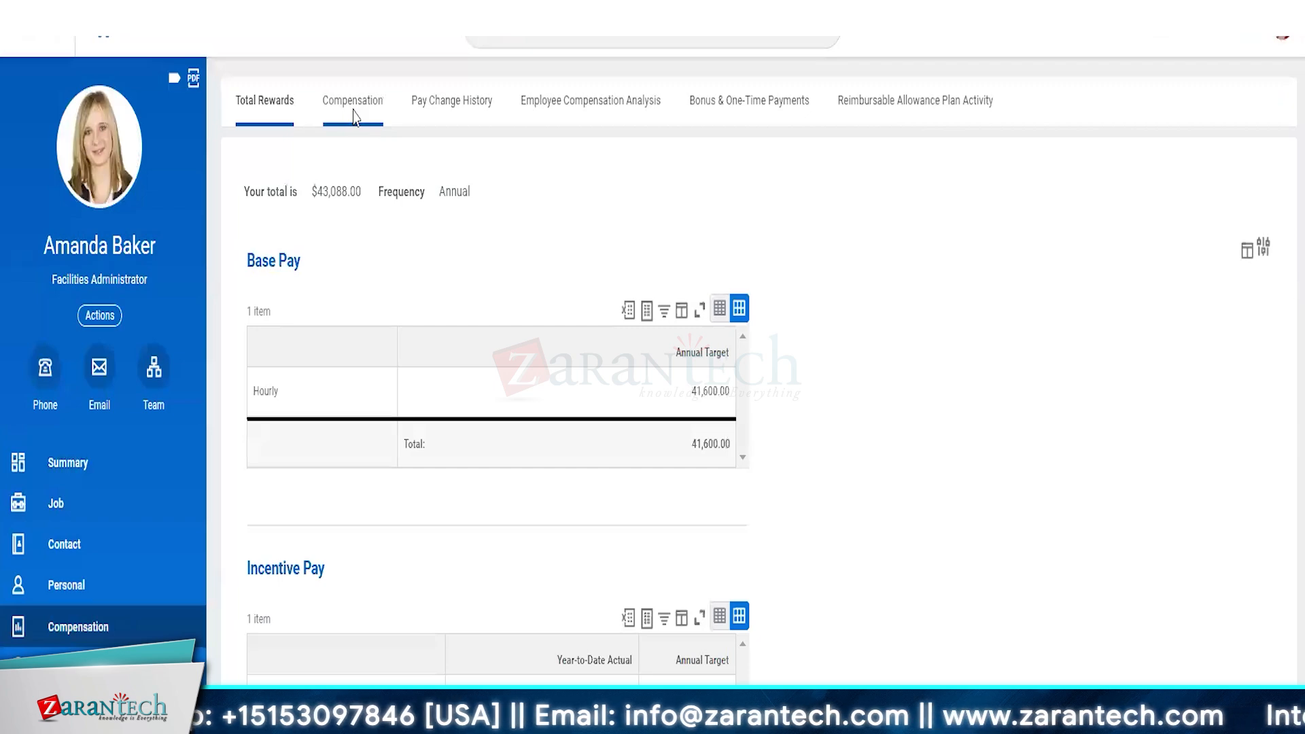
click(355, 116)
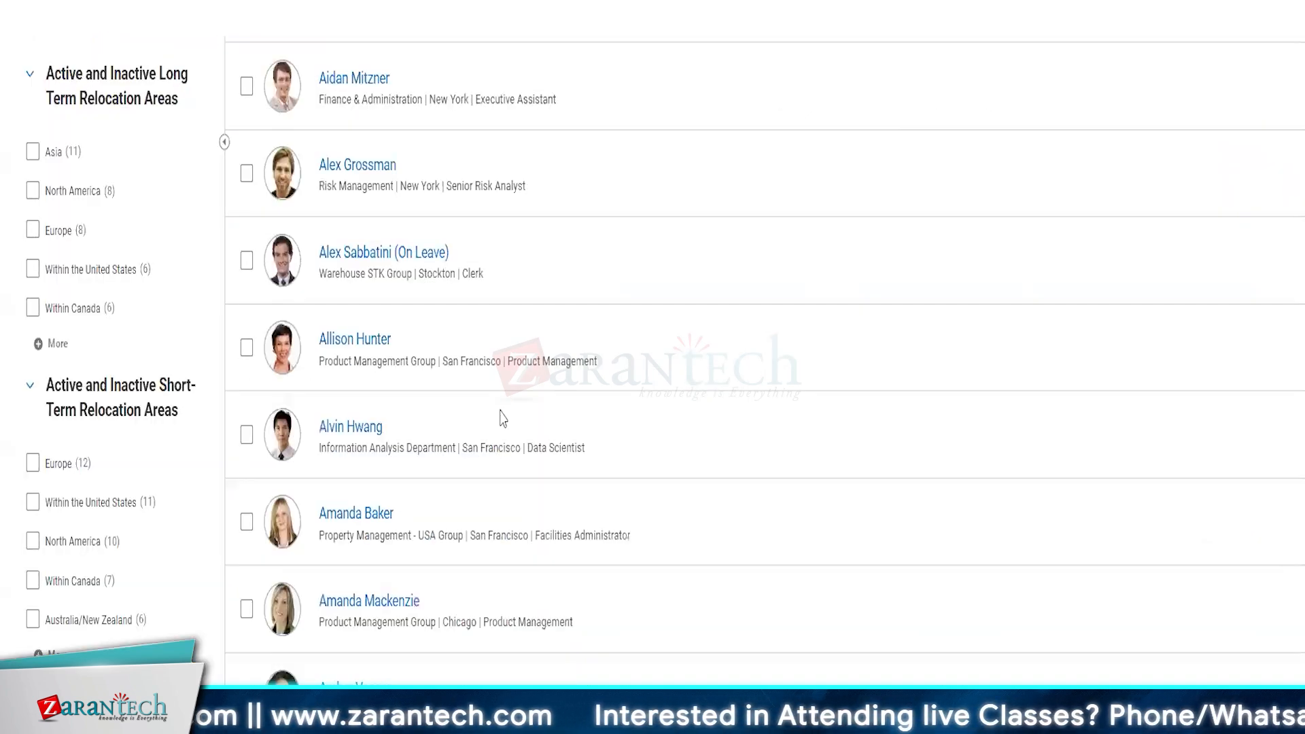
Step: Look through the filter categories and the list of US workers for another employee to use as an example
scroll(160, 480, down, 10)
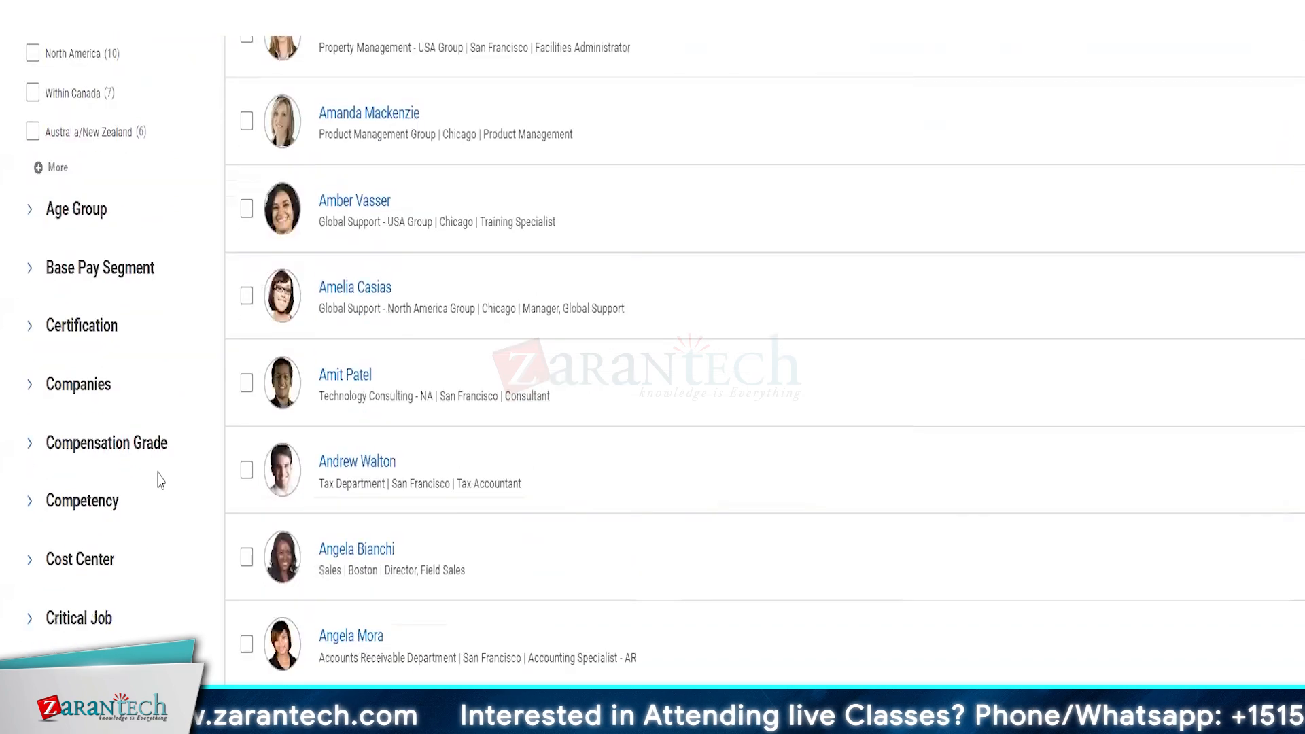
scroll(160, 481, down, 2)
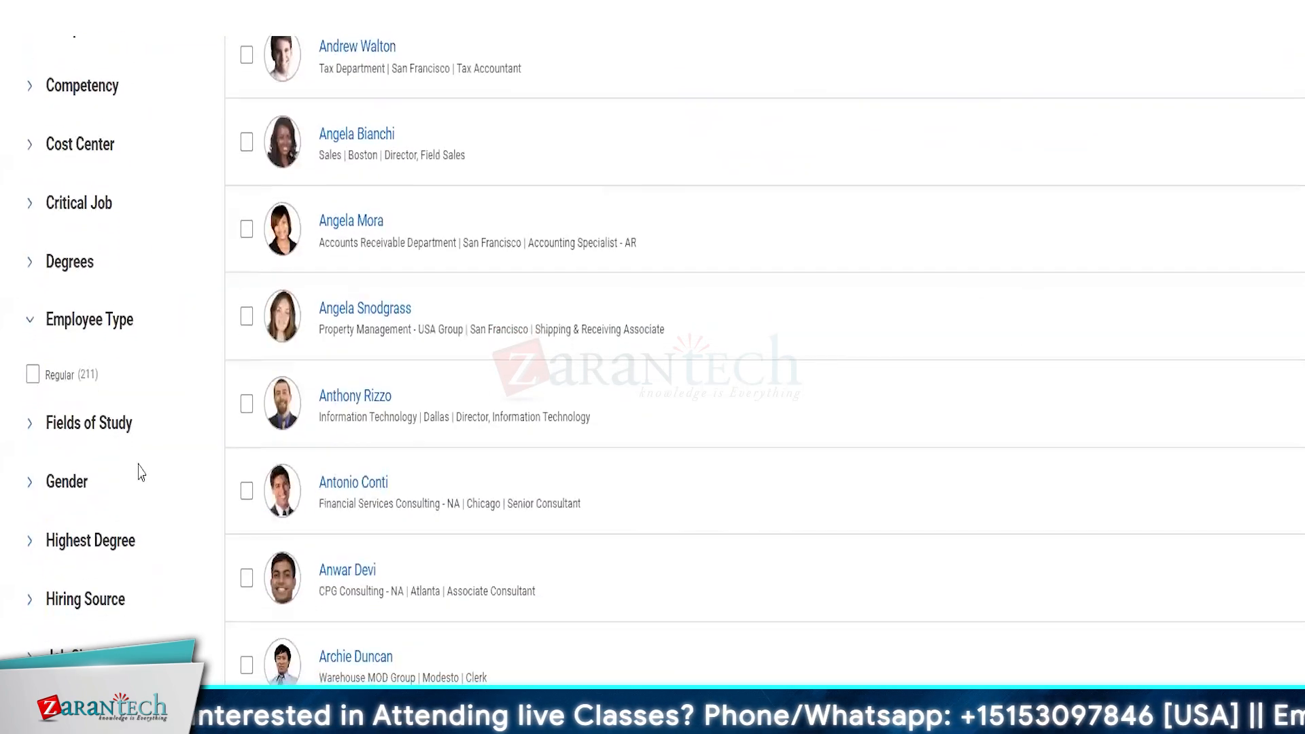
scroll(103, 489, down, 6)
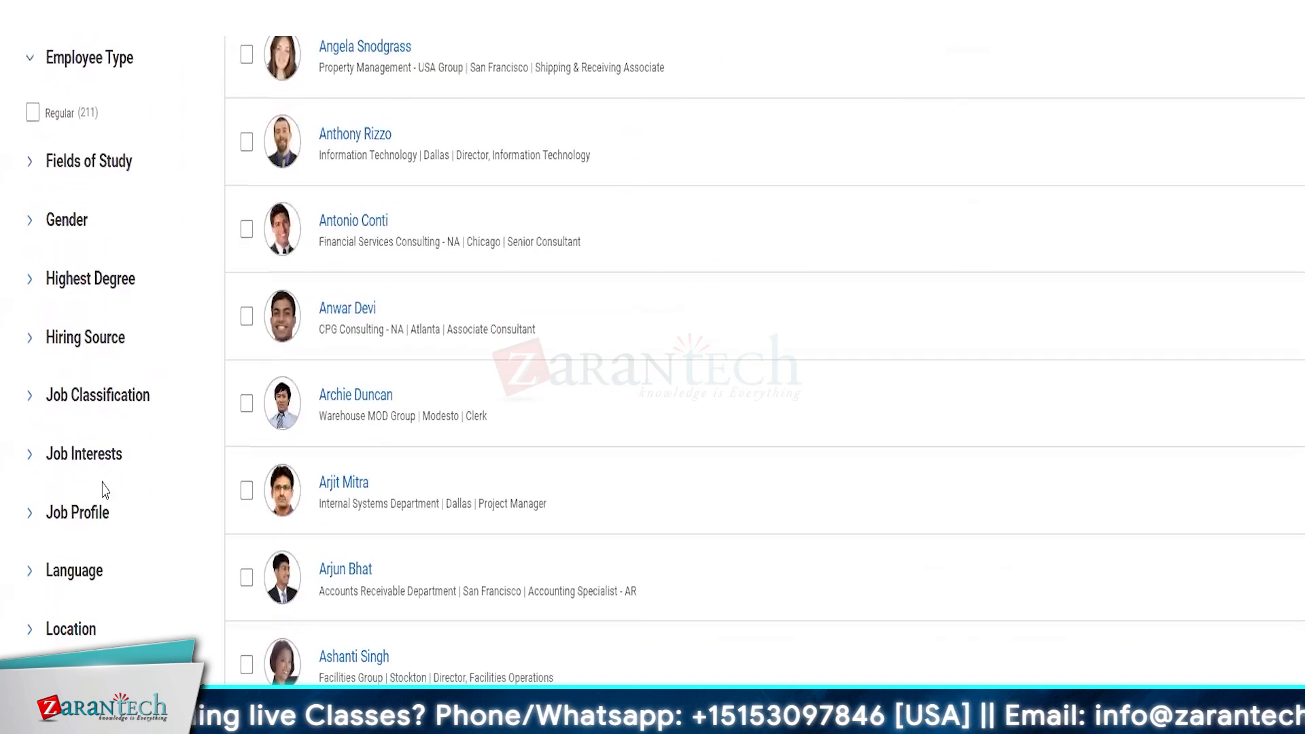
scroll(103, 490, down, 9)
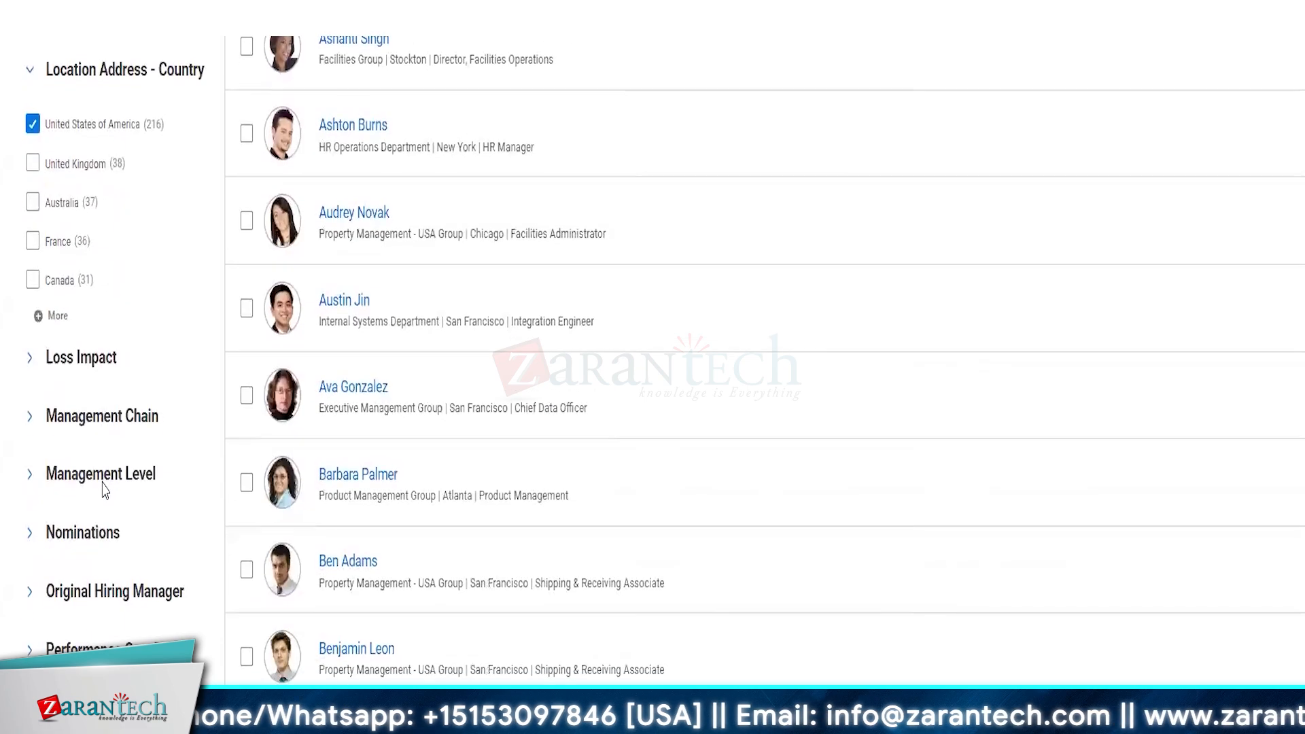
scroll(104, 490, down, 12)
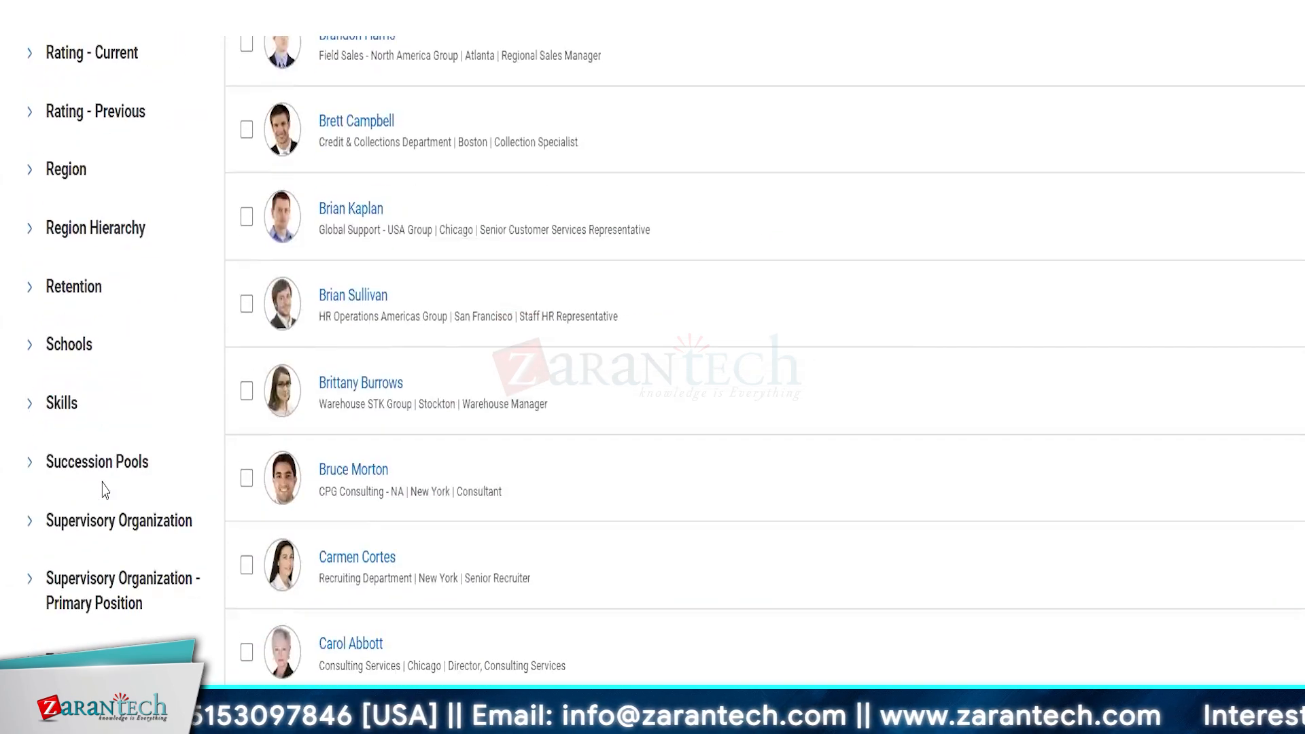
scroll(119, 548, down, 14)
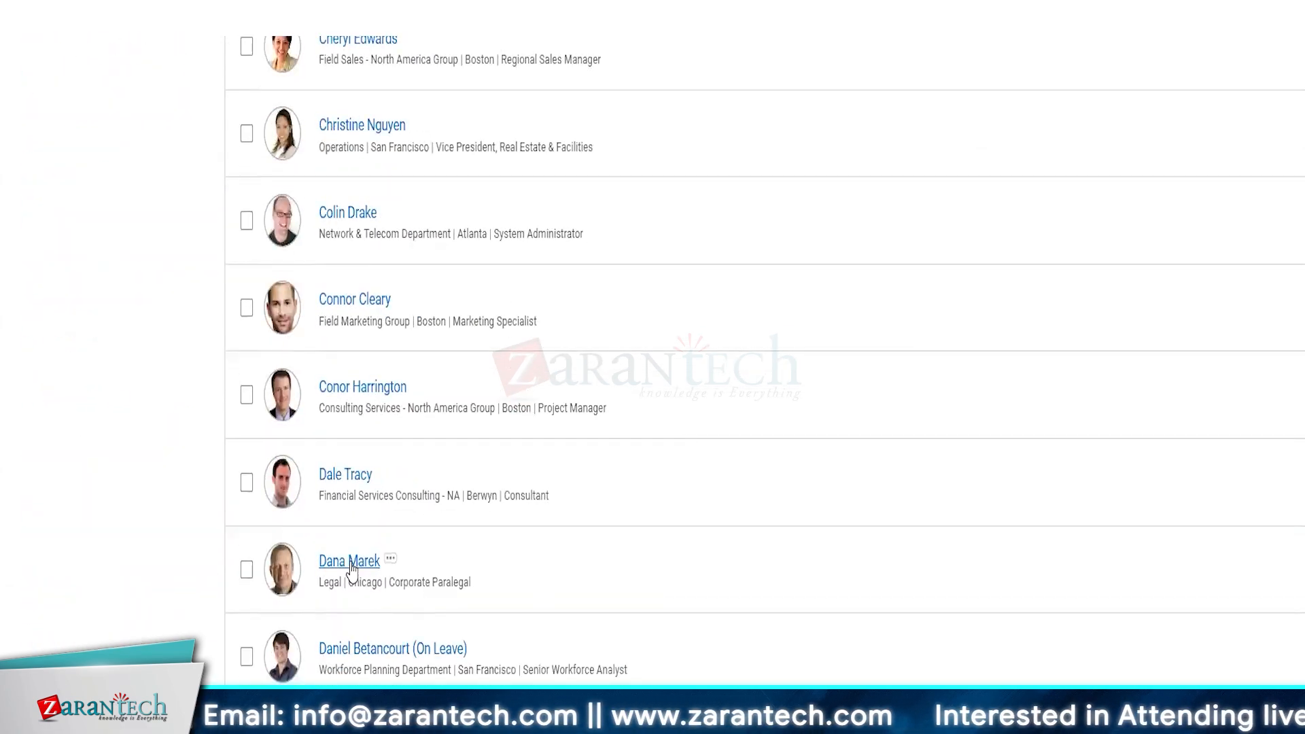
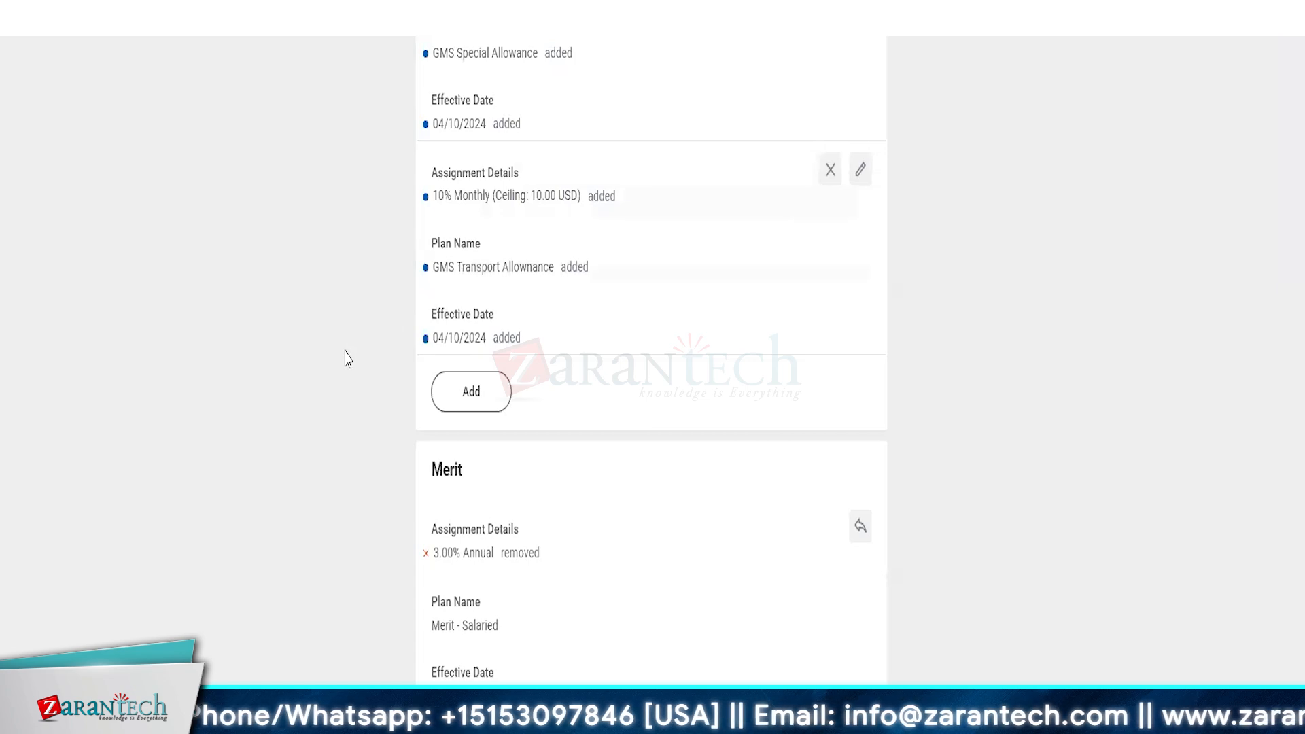
Step: Edit the GMS Transport Allownance assignment, expanding its additional details and setting its percent to 100
click(501, 296)
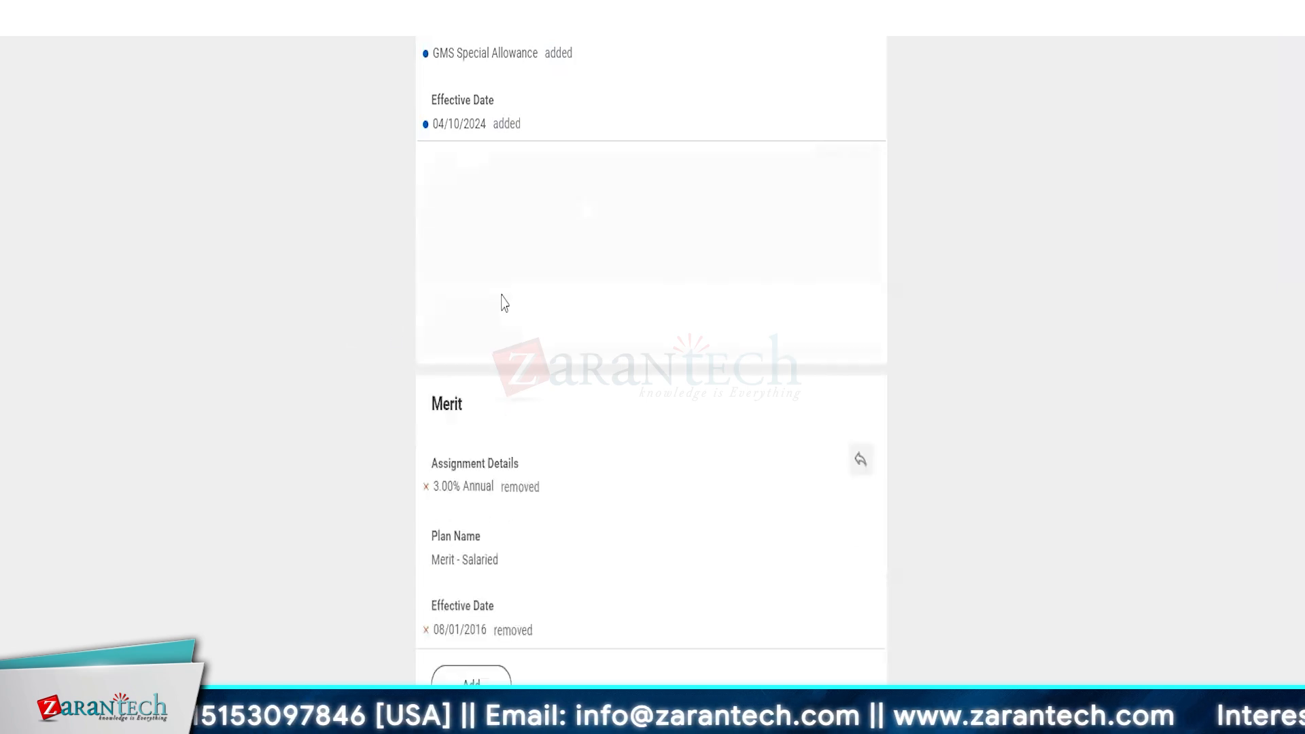
scroll(347, 564, down, 3)
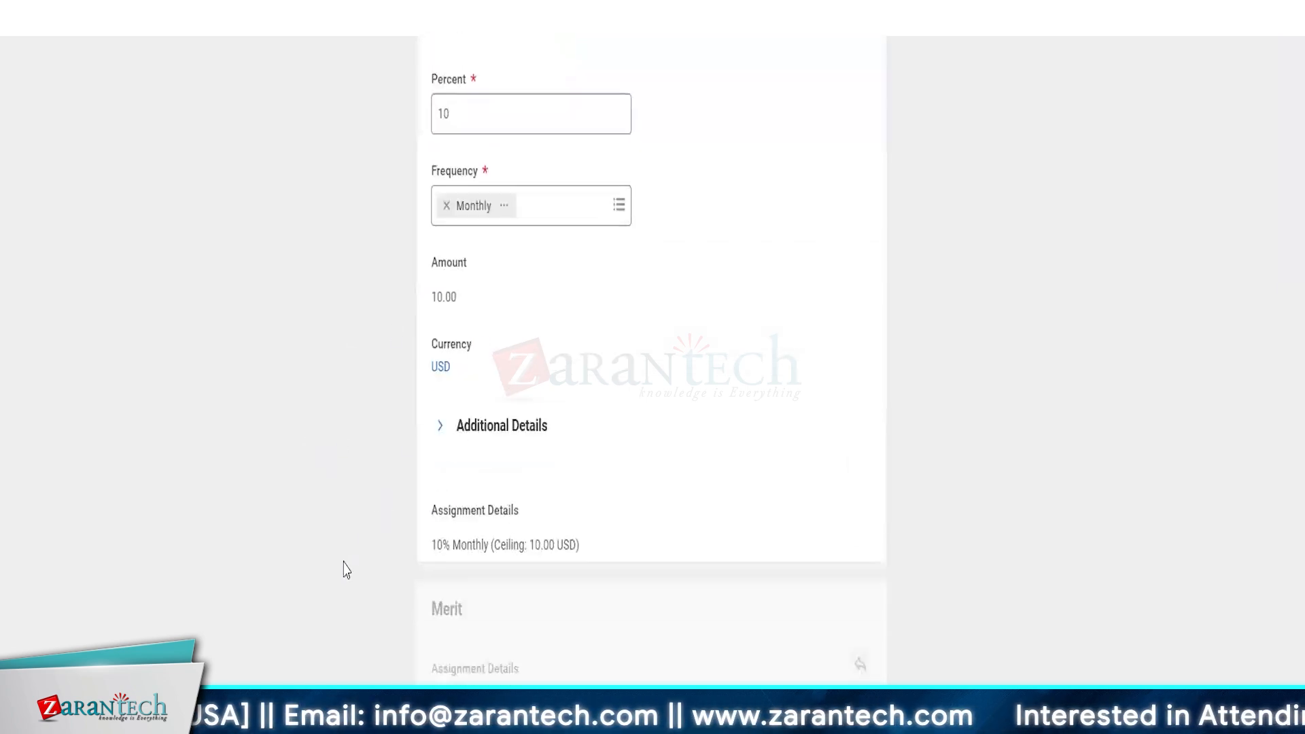
click(521, 427)
scroll(408, 598, down, 7)
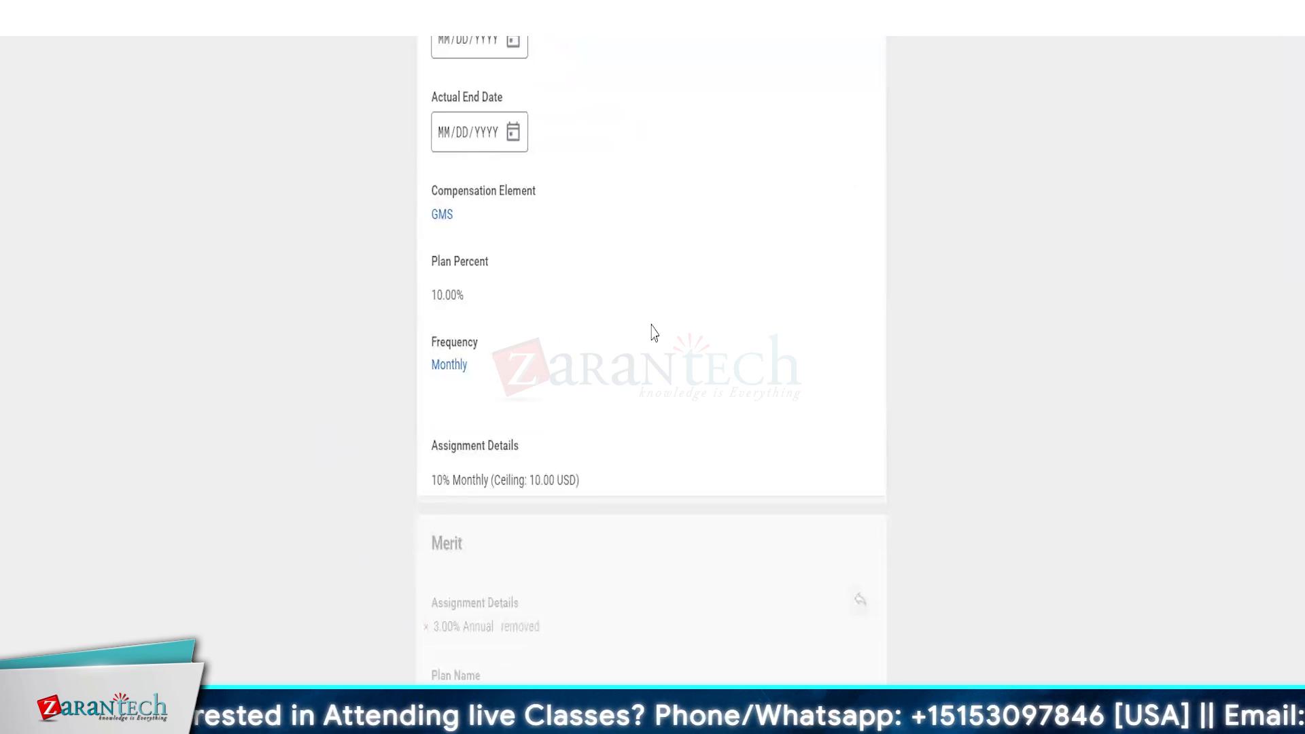
scroll(652, 333, up, 9)
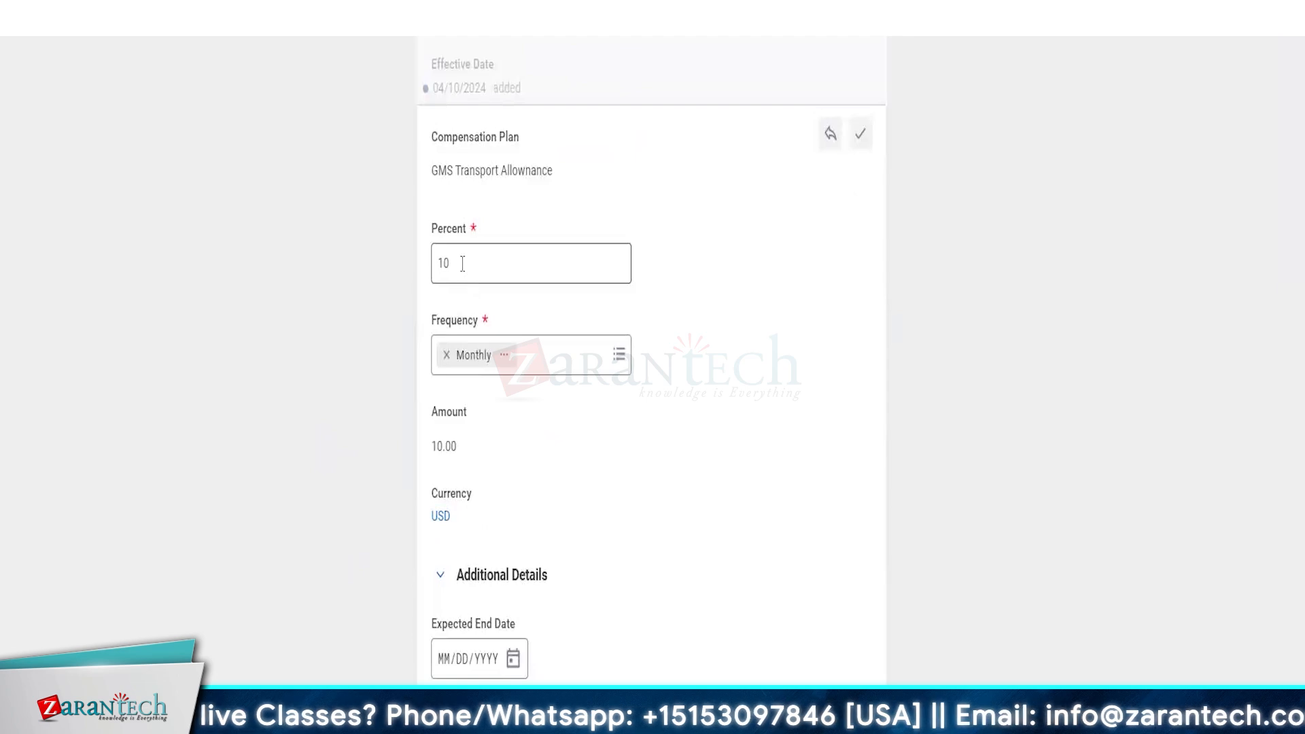
click(487, 272)
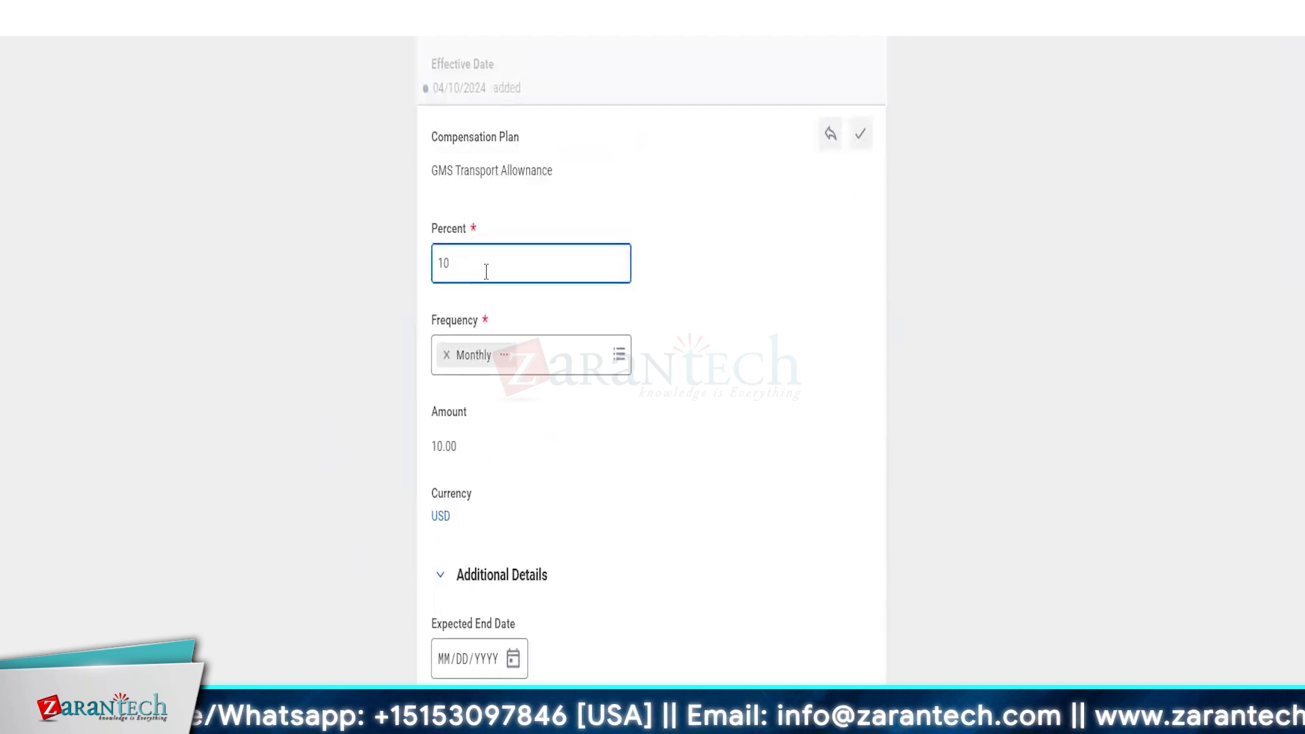
click(860, 136)
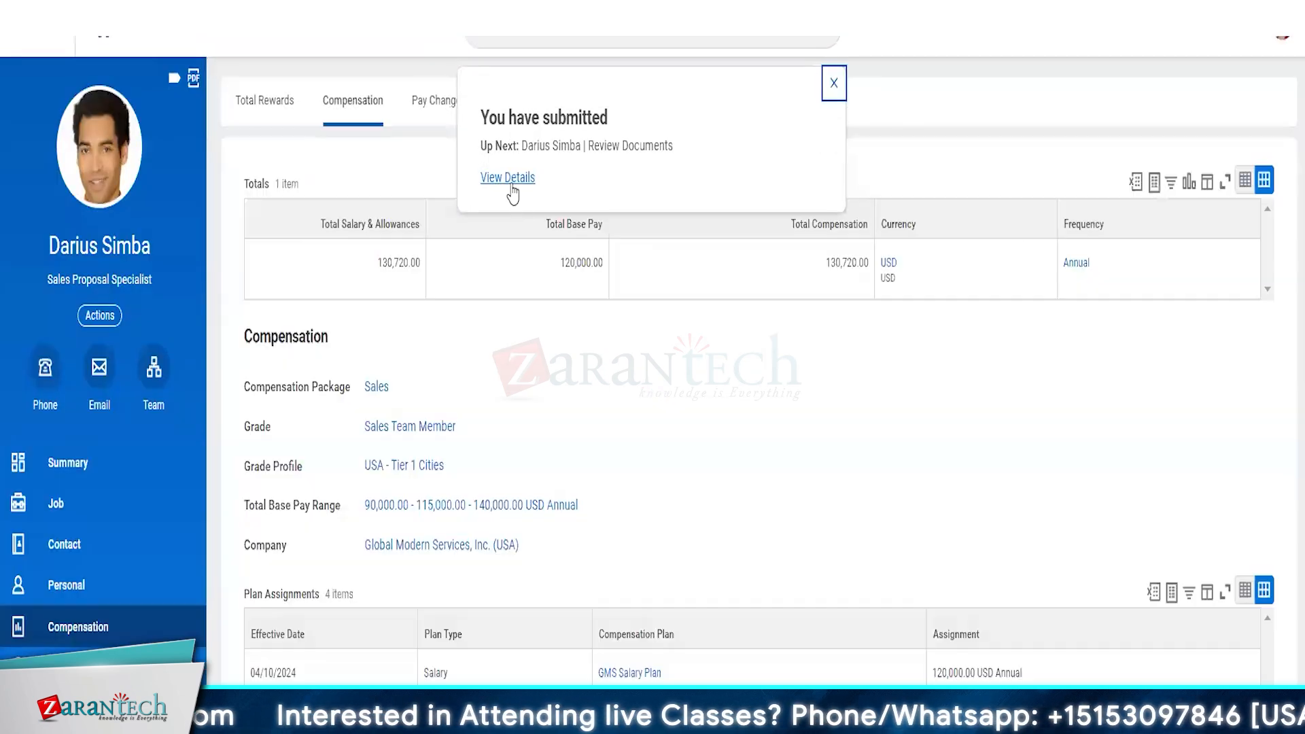
Step: View the details of the submitted compensation change and reopen the Sales Proposal Specialist's compensation page
click(513, 180)
click(107, 300)
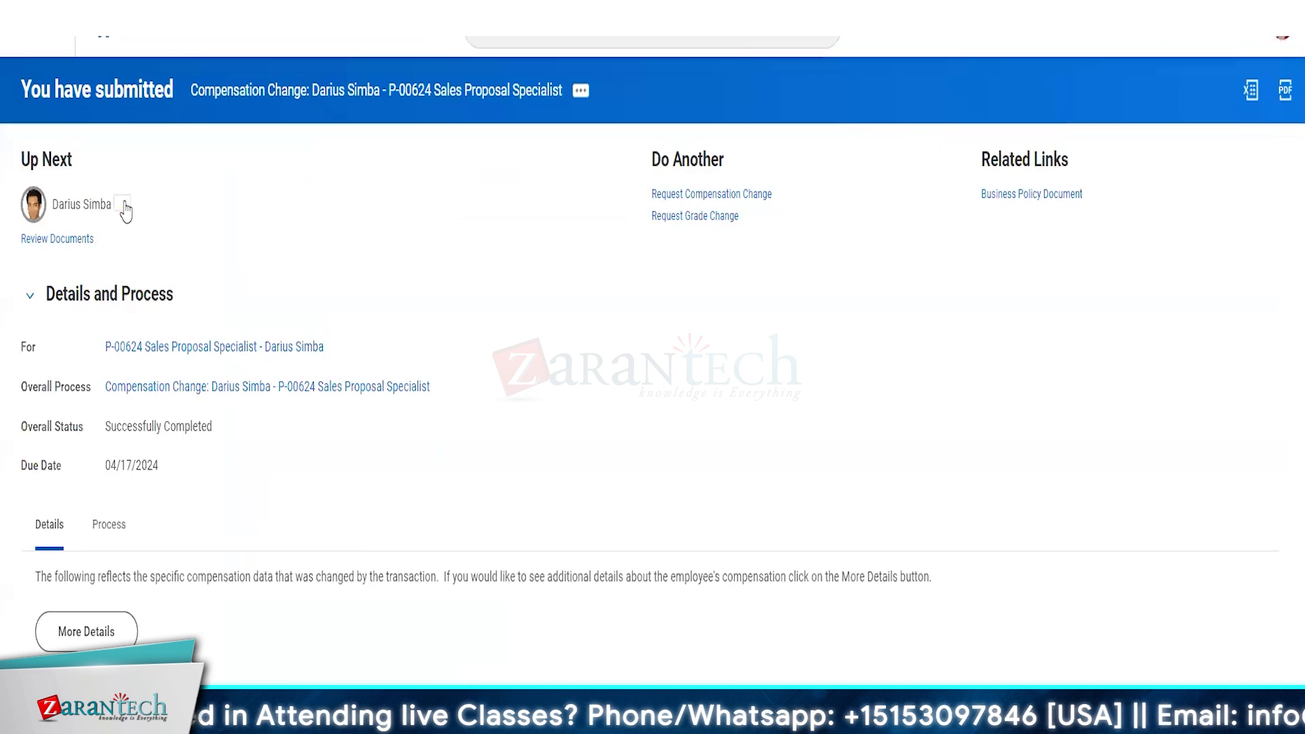
click(122, 203)
click(909, 391)
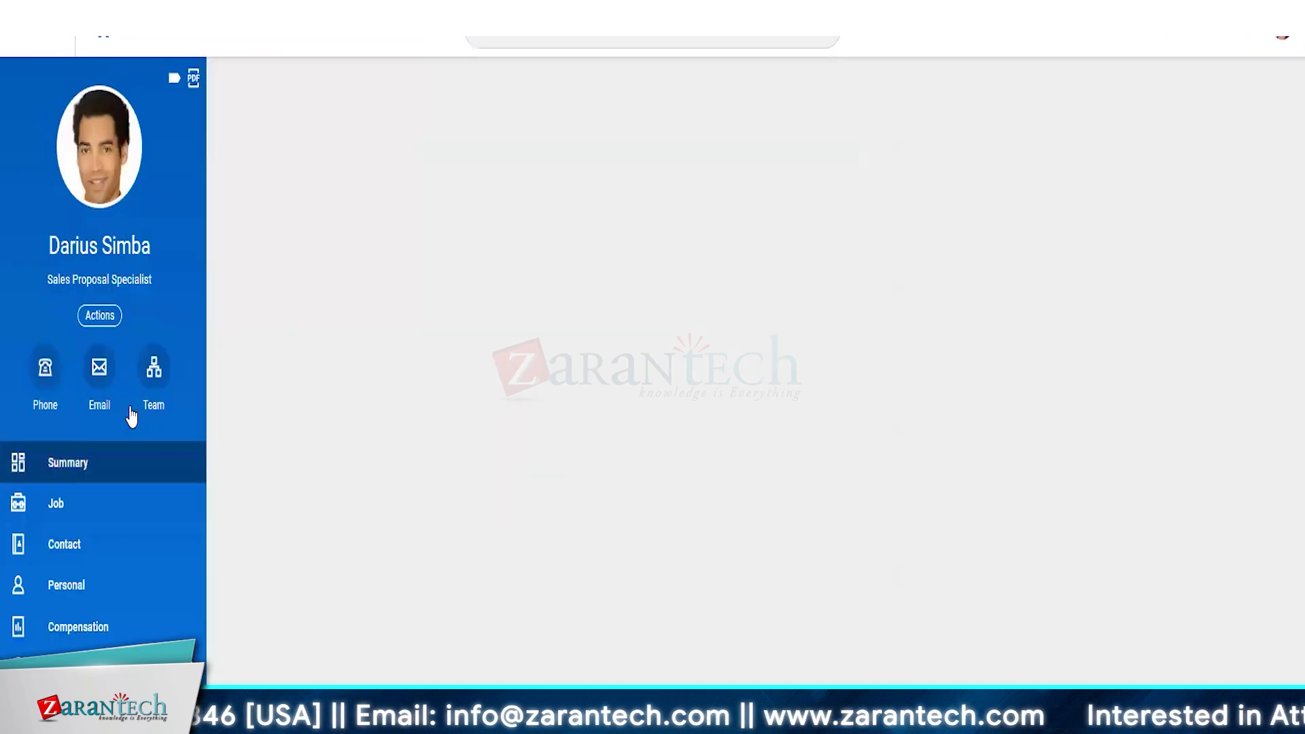
click(76, 626)
click(360, 105)
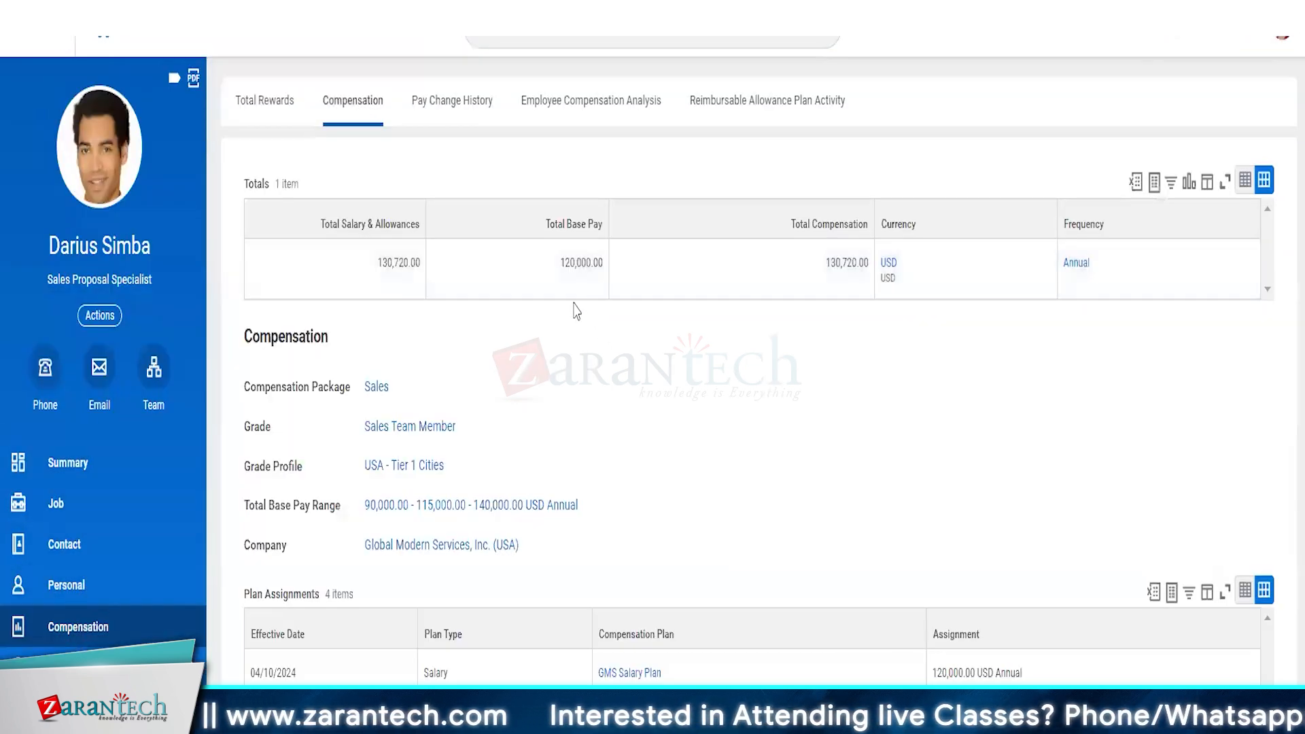
Step: Compare the Total Base Pay with the GMS Salary Plan amount in the plan assignments, highlighting both figures
drag(559, 264, 607, 272)
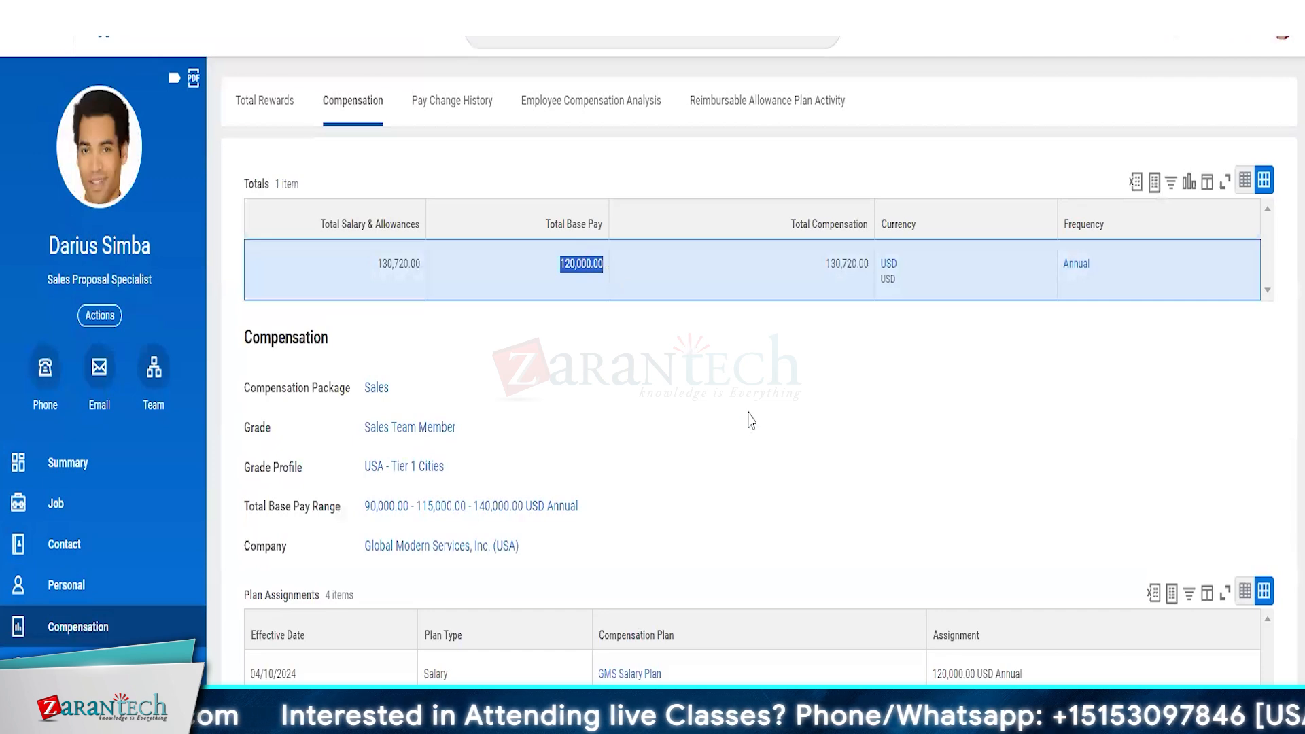
drag(747, 412, 802, 97)
click(811, 440)
scroll(811, 441, down, 1)
scroll(813, 449, down, 5)
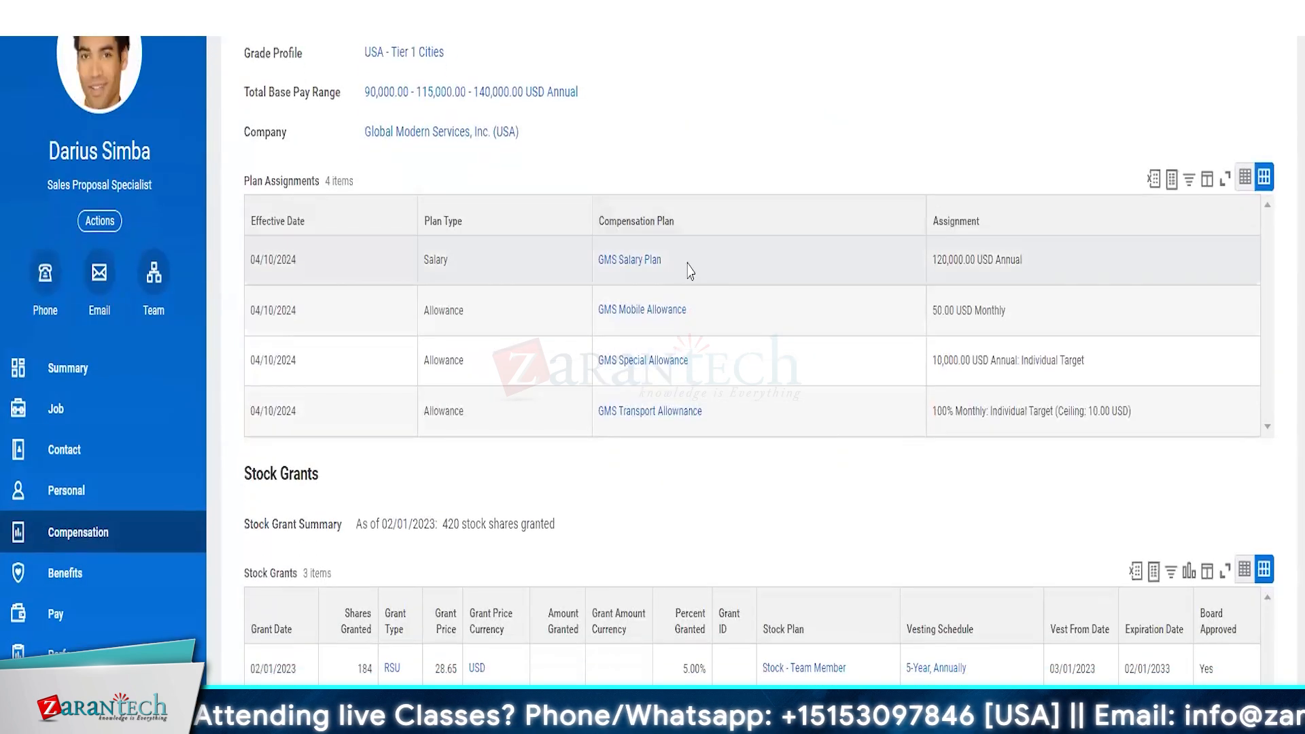
drag(934, 266, 969, 267)
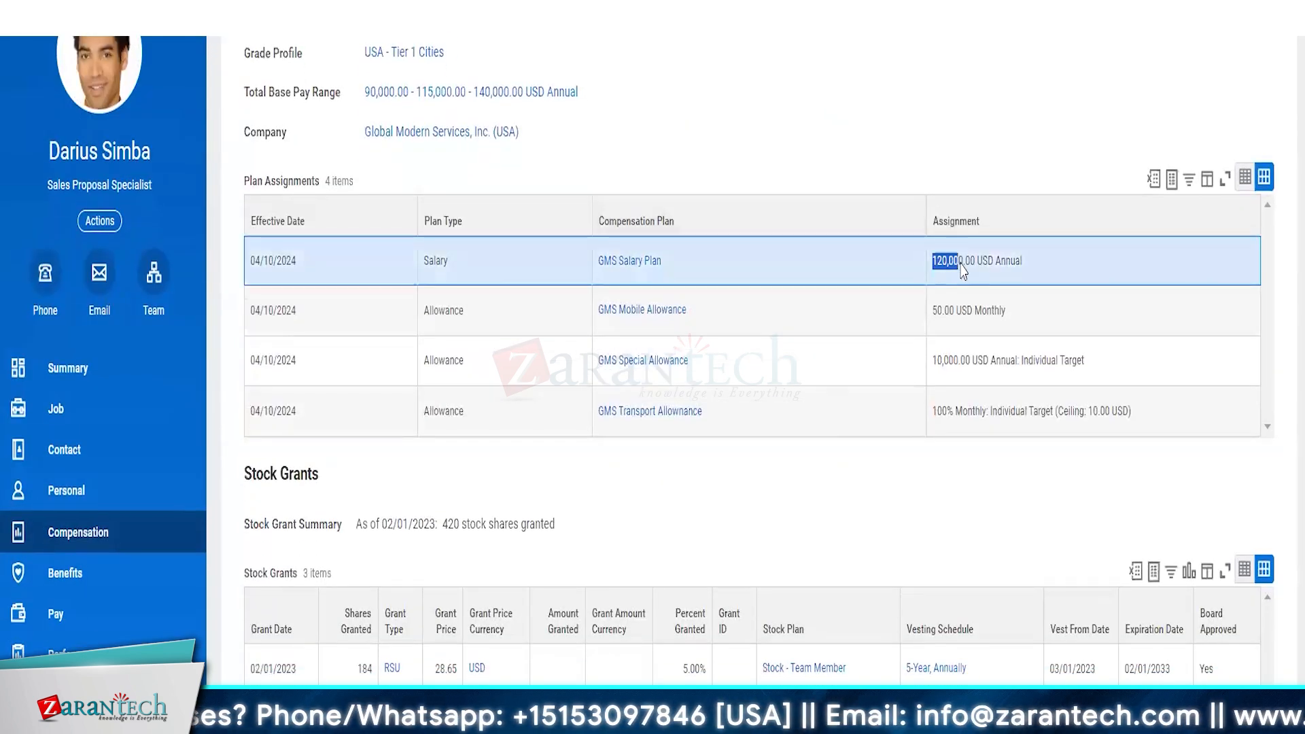
click(859, 469)
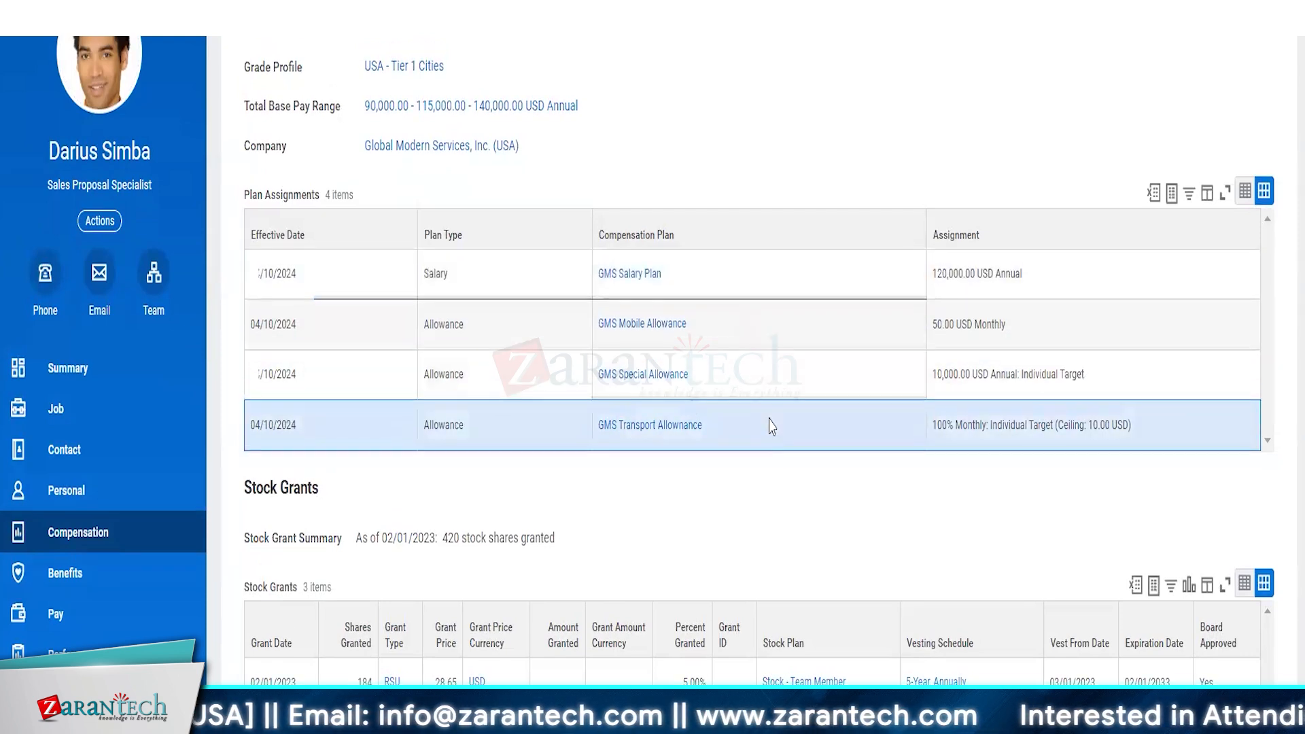
Step: Highlight the Total Base Pay figure again and review the salary and allowance plan assignments beneath it
scroll(771, 425, up, 6)
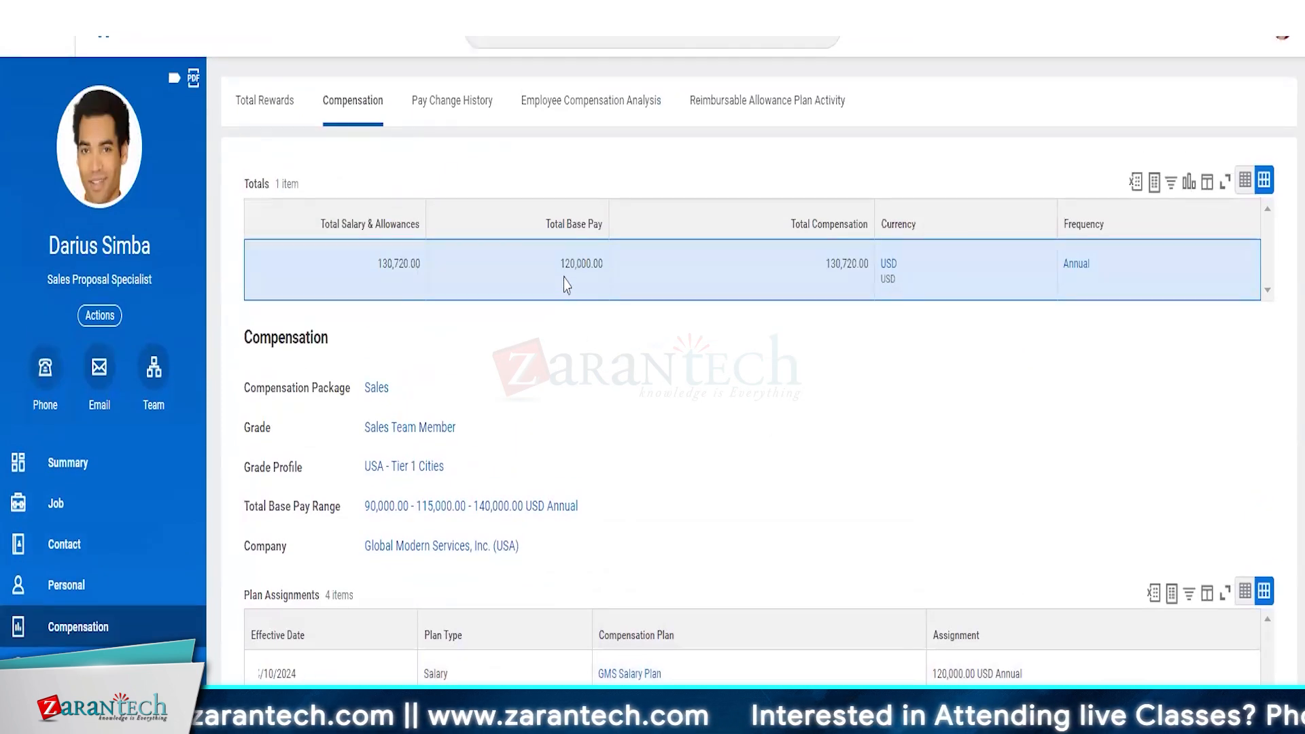
drag(563, 272, 602, 270)
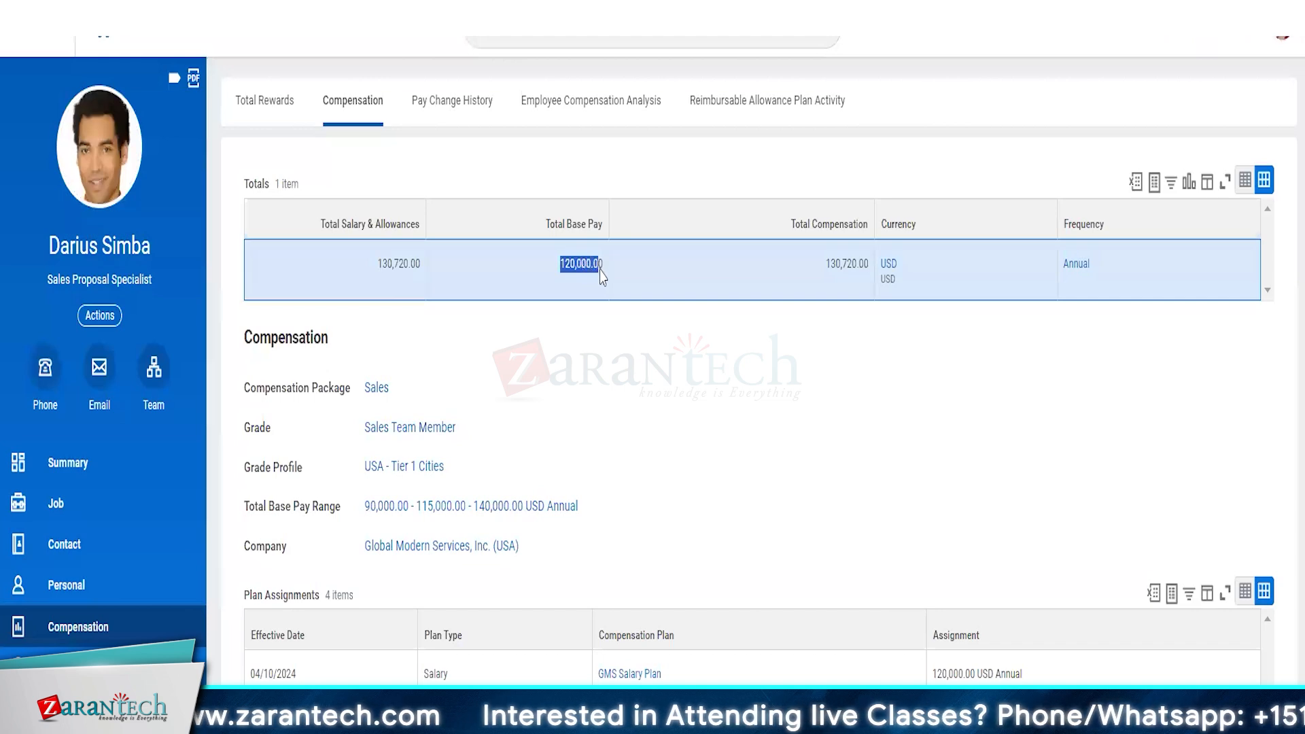
click(654, 356)
scroll(655, 356, down, 4)
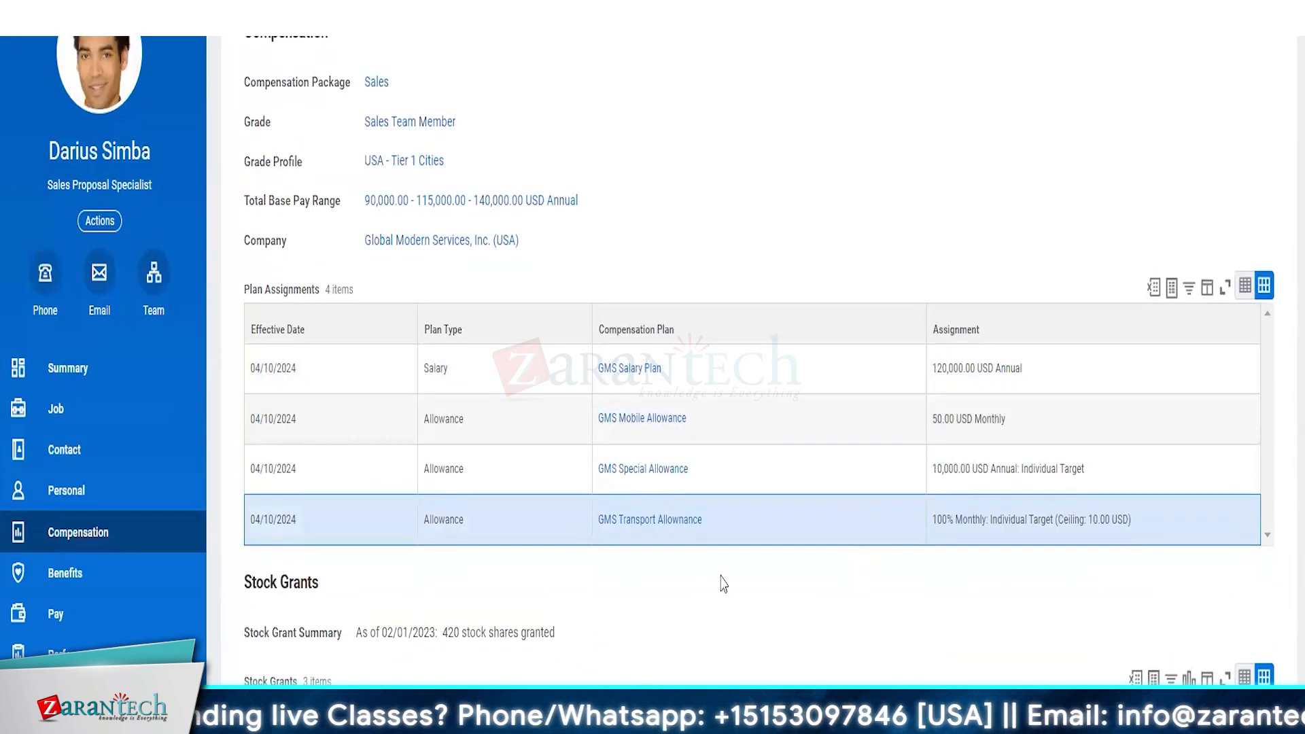
scroll(723, 584, up, 1)
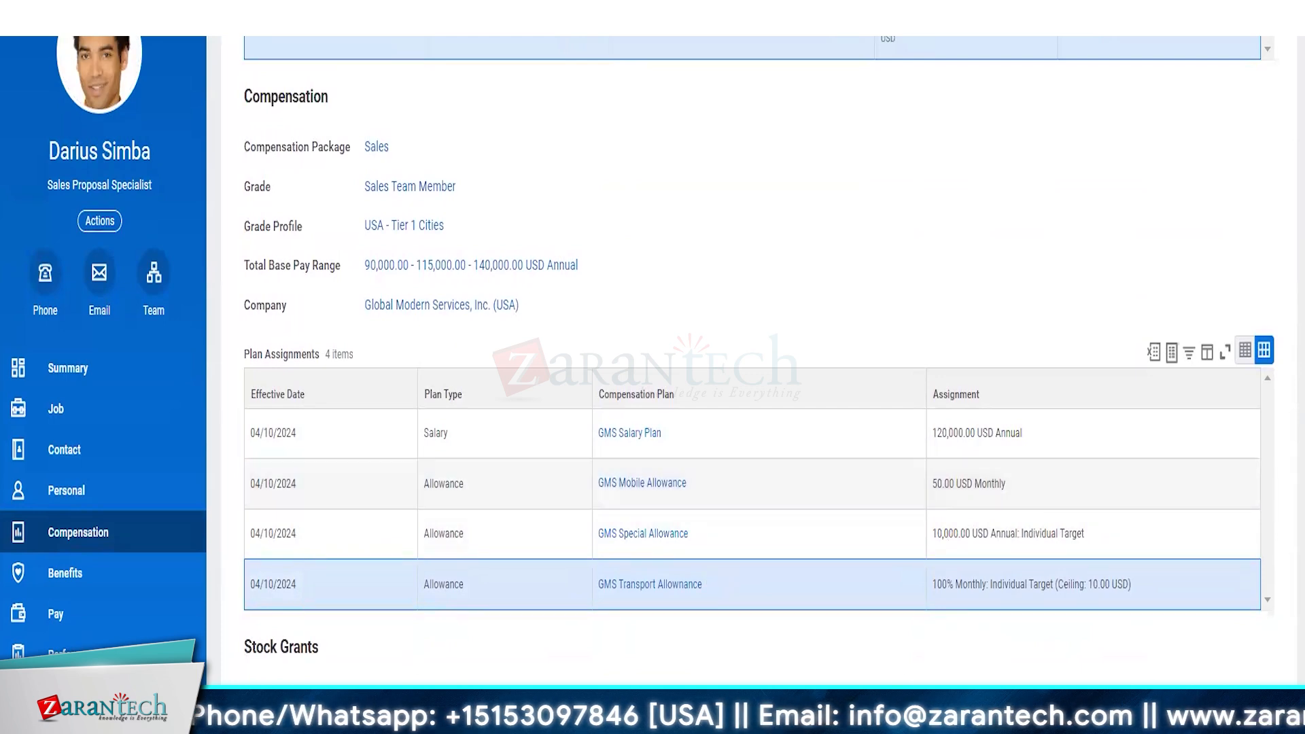
Step: Clear space on the drawing board and place a capture of the worker's totals, compensation and plan assignments there
key(alt+Tab)
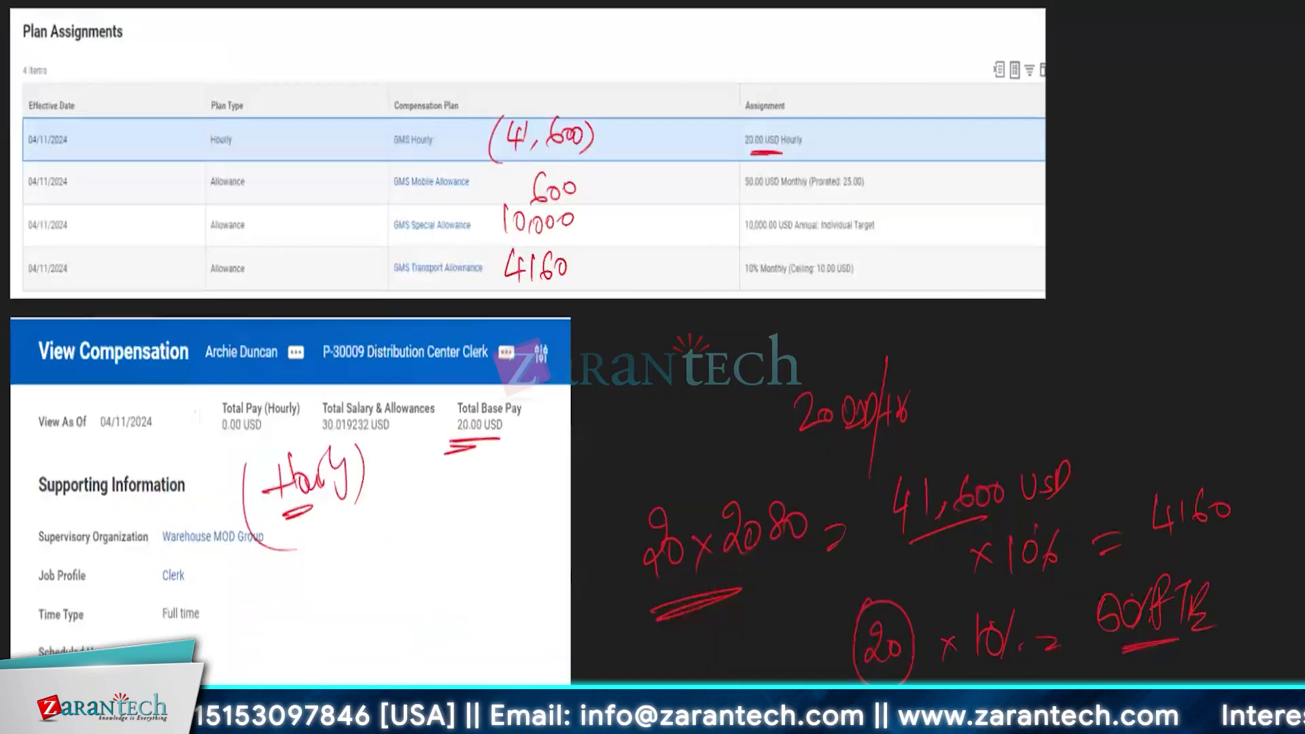
mouse_move(675, 654)
mouse_down()
mouse_move(637, 530)
mouse_move(769, 40)
mouse_up()
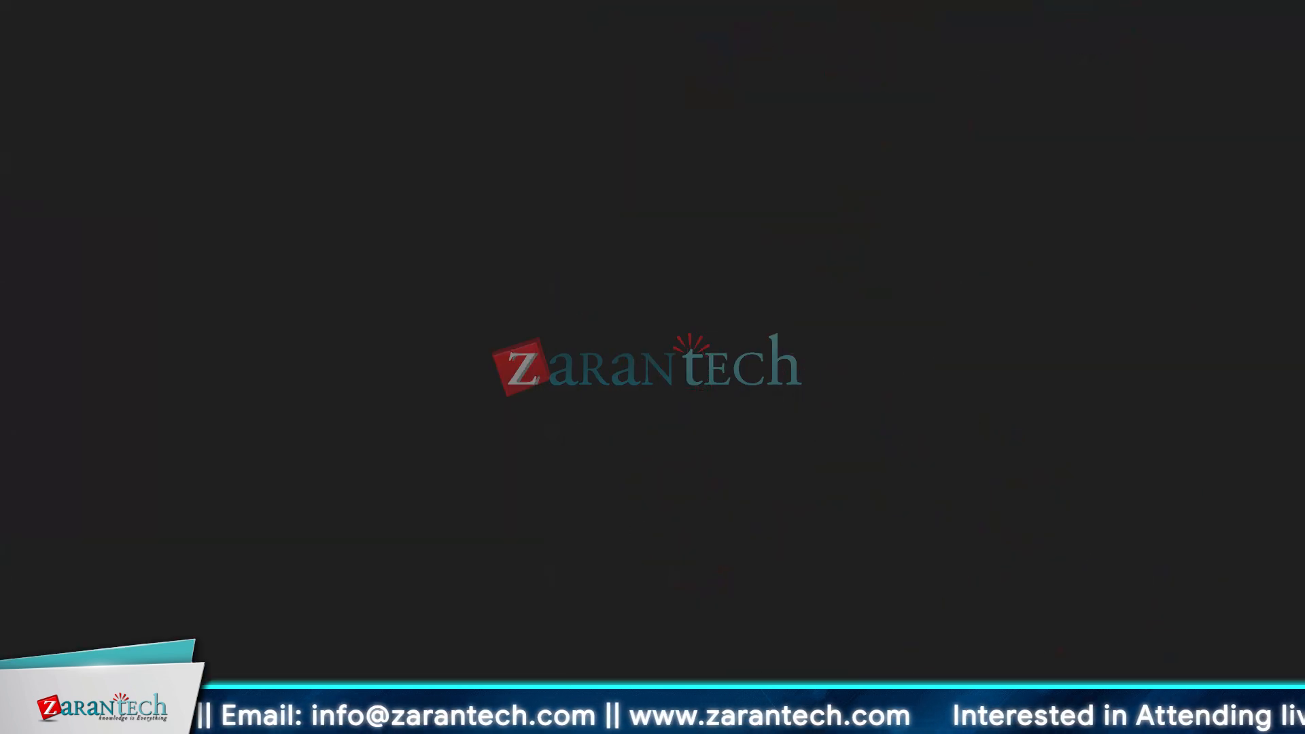
key(alt+Tab)
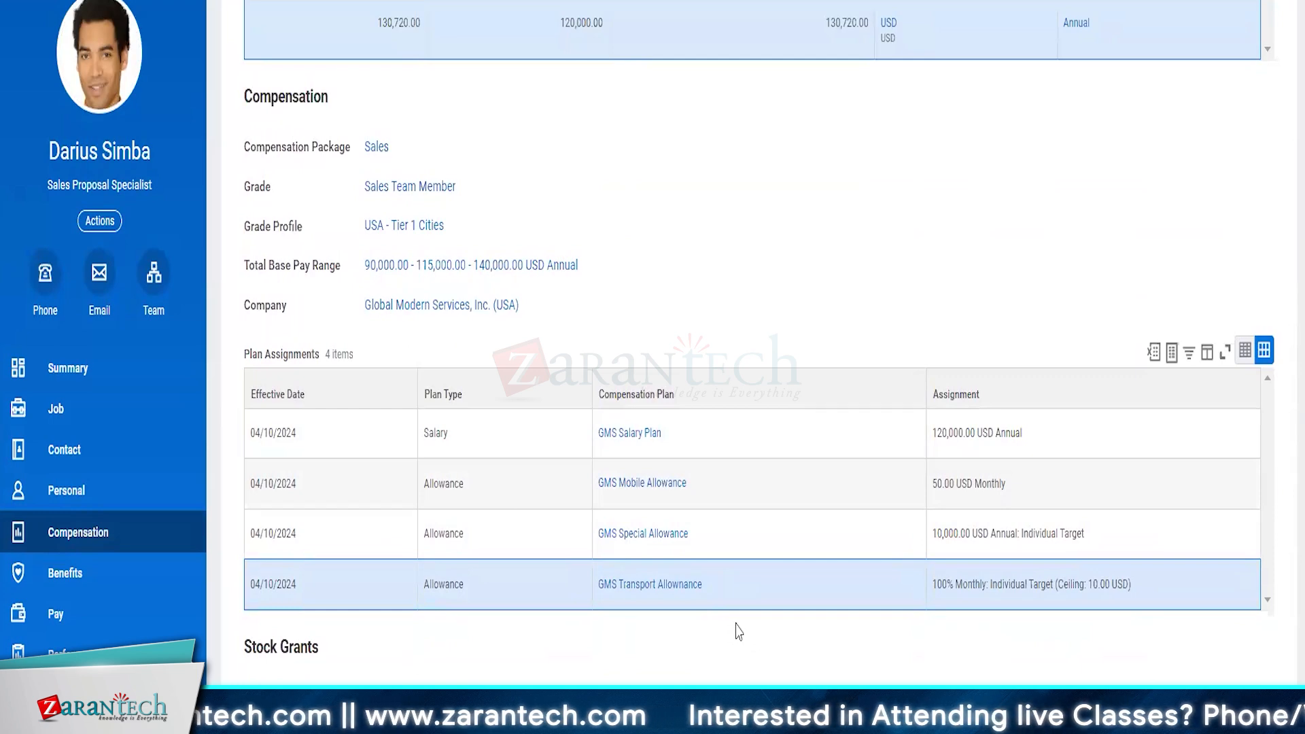
scroll(791, 625, up, 1)
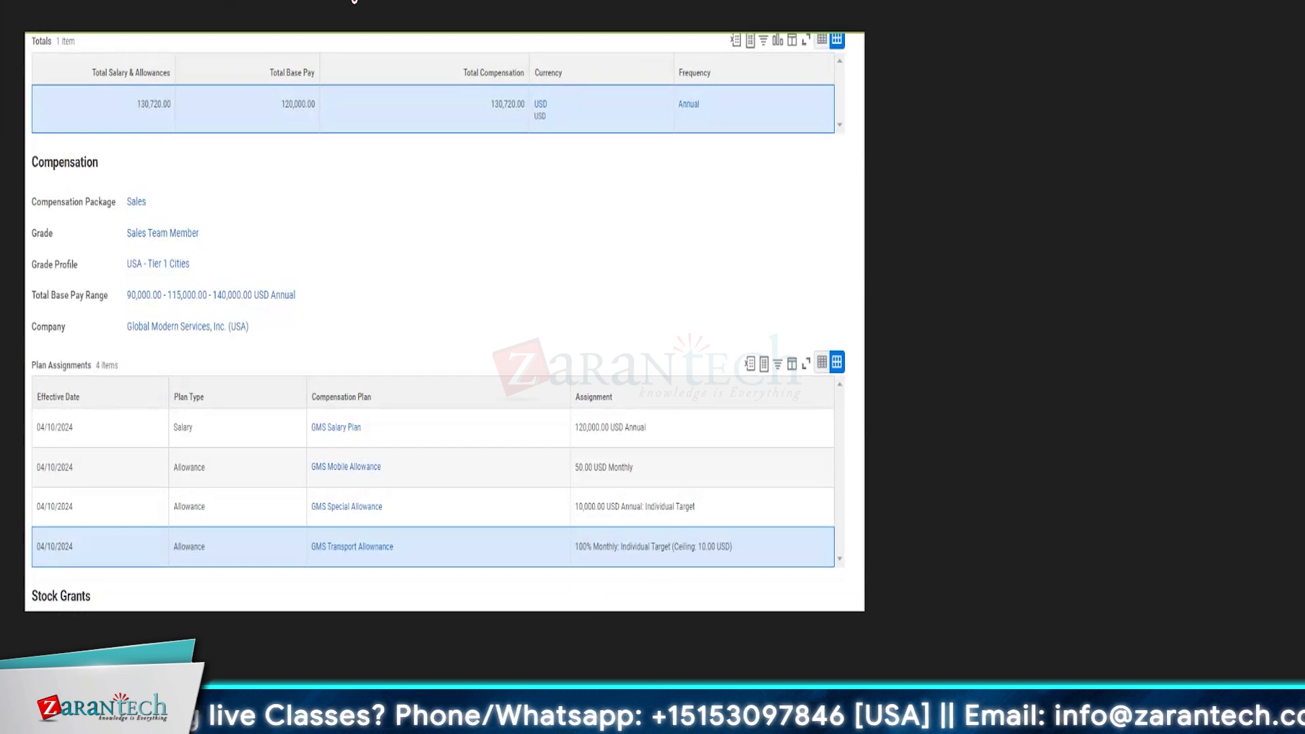
Step: Handwrite the heading "Salary - B.P" in red beside the compensation capture and underline it twice
drag(942, 47, 928, 77)
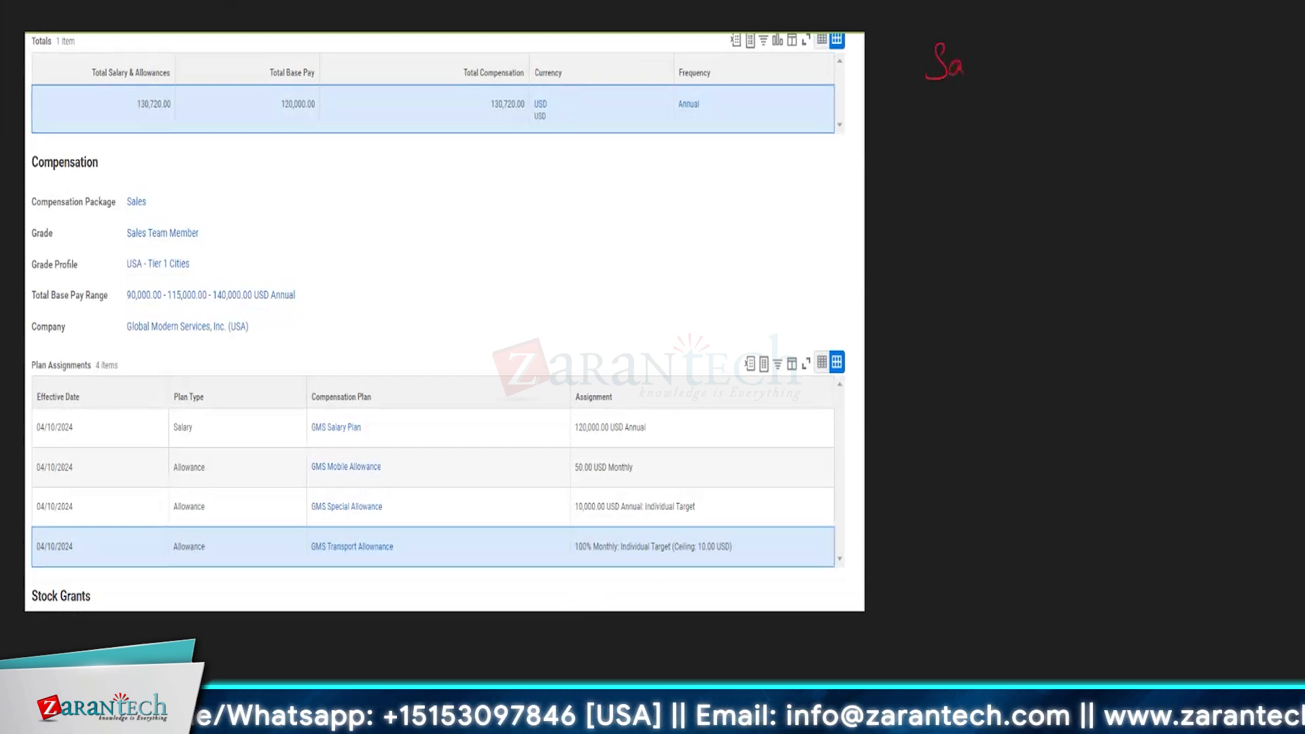
drag(1002, 59, 1005, 158)
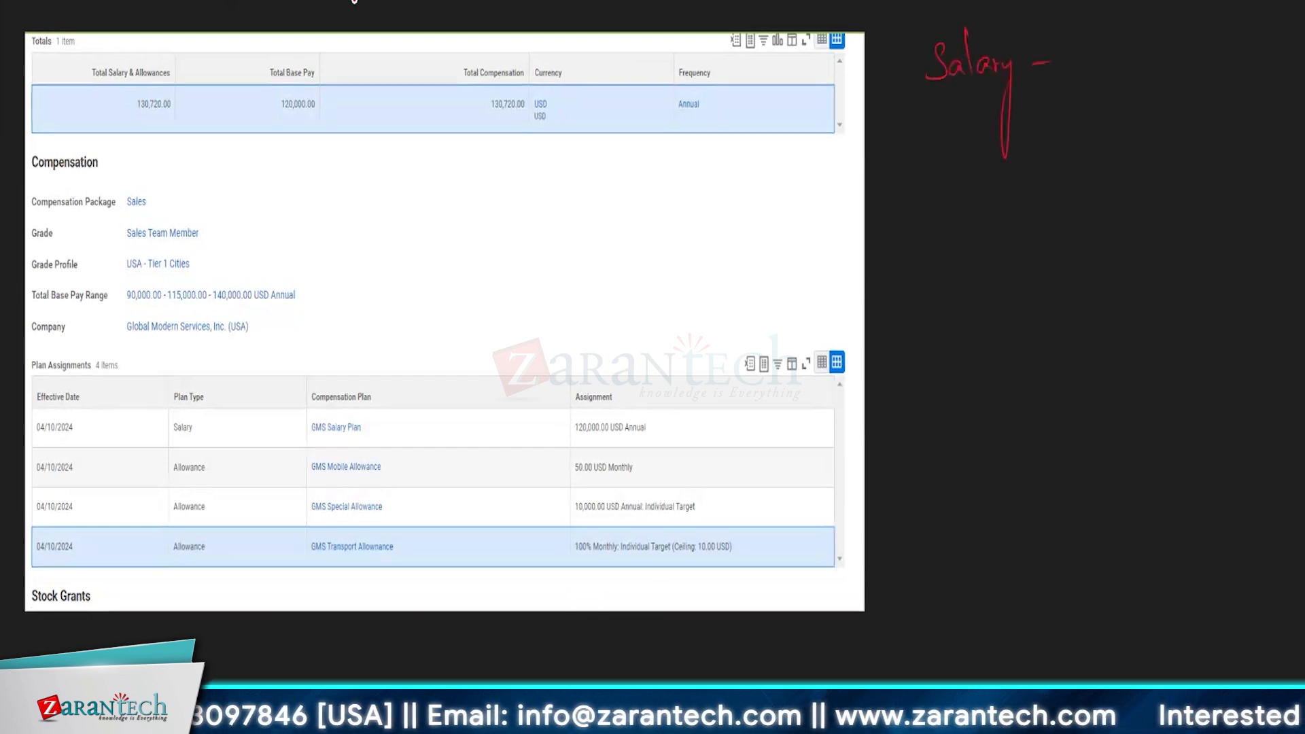
drag(1064, 34, 1065, 66)
mouse_move(1062, 28)
mouse_down()
mouse_move(1077, 63)
mouse_move(1091, 47)
mouse_up()
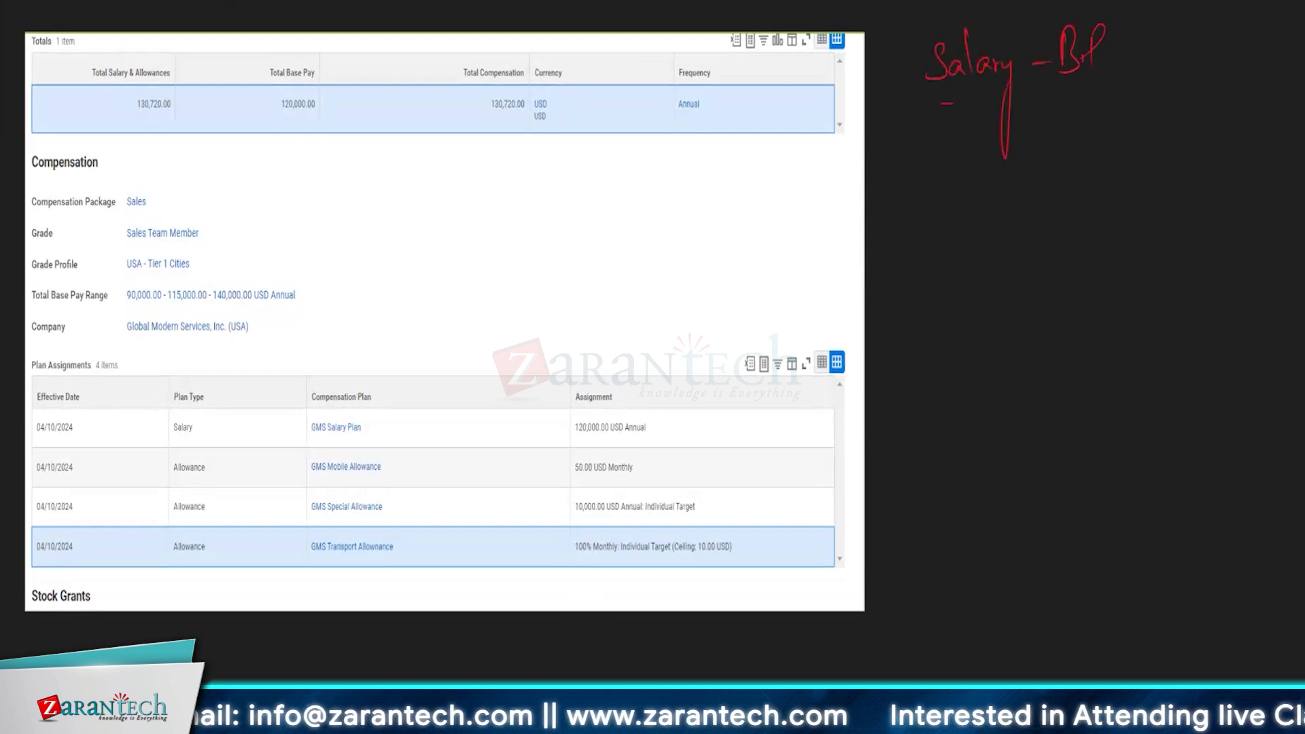
drag(953, 100, 1068, 97)
drag(941, 107, 1036, 104)
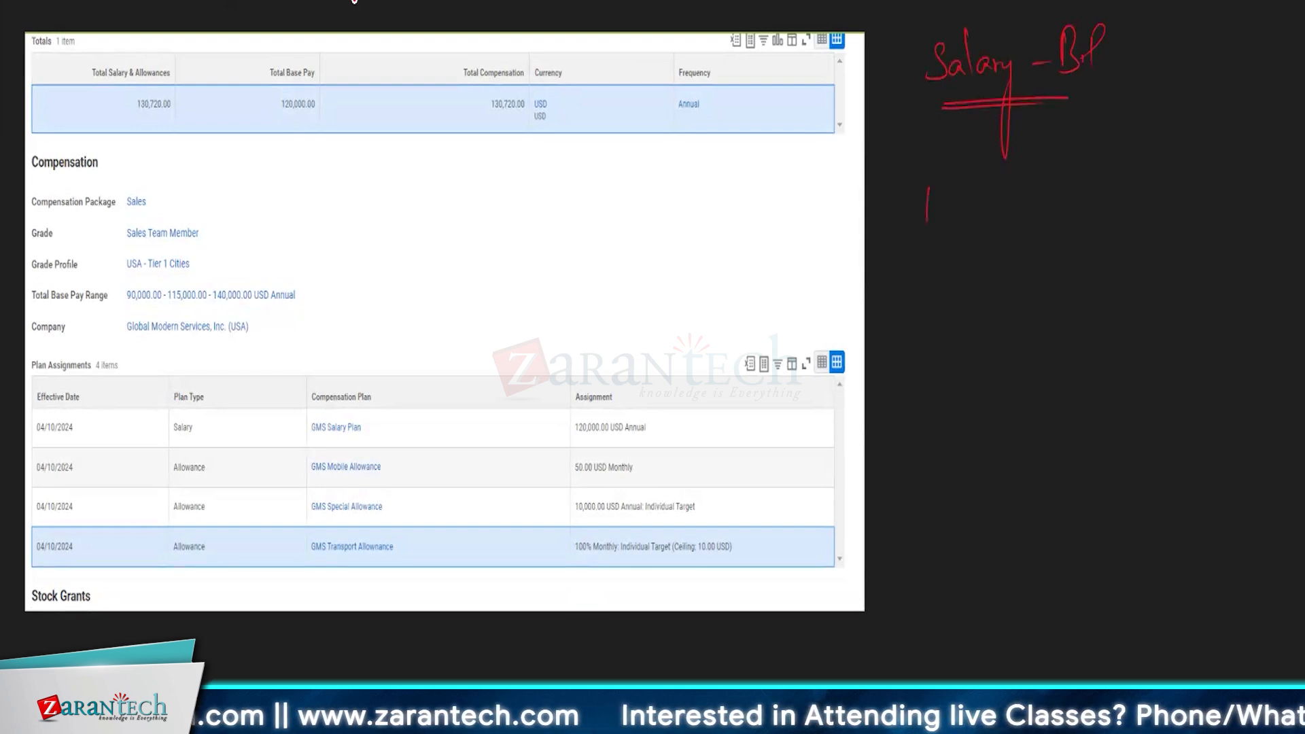
Step: Handwrite "120,000/- (B.P)" in red beneath the underlined salary heading
drag(940, 194, 956, 217)
drag(964, 201, 964, 204)
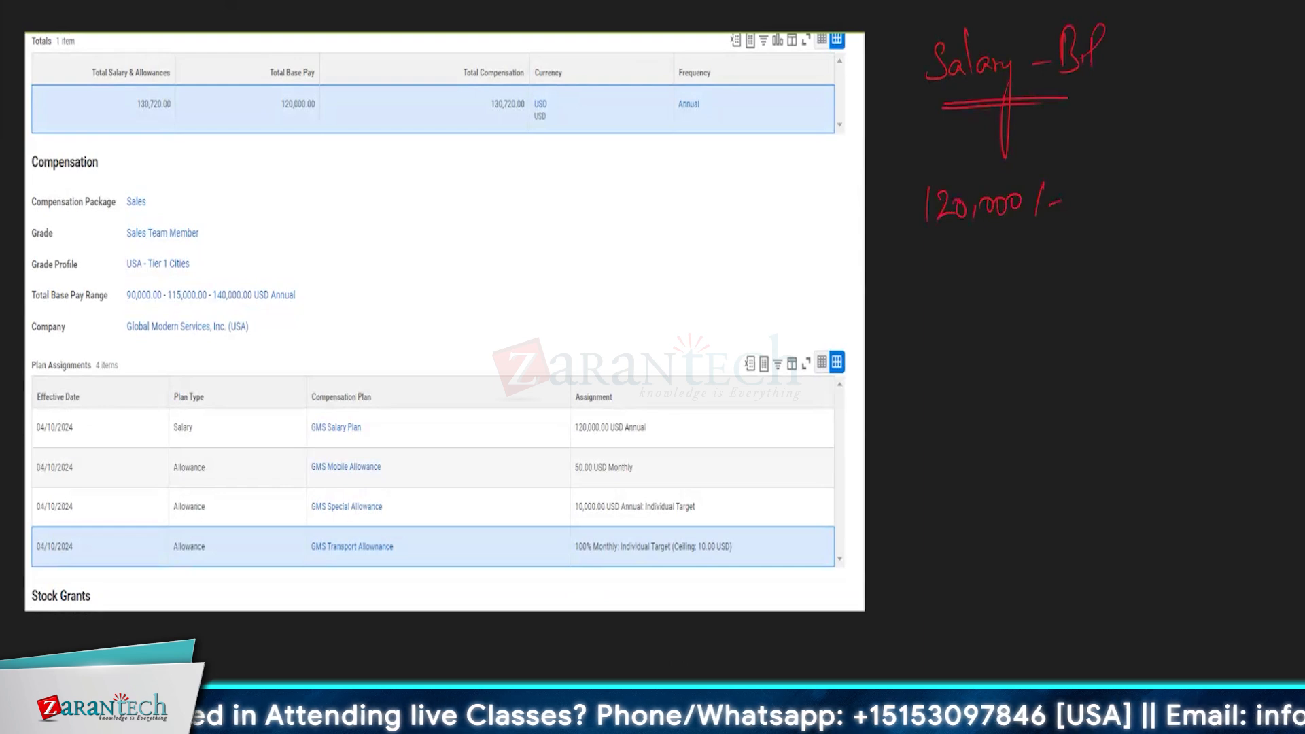
drag(1102, 171, 1106, 207)
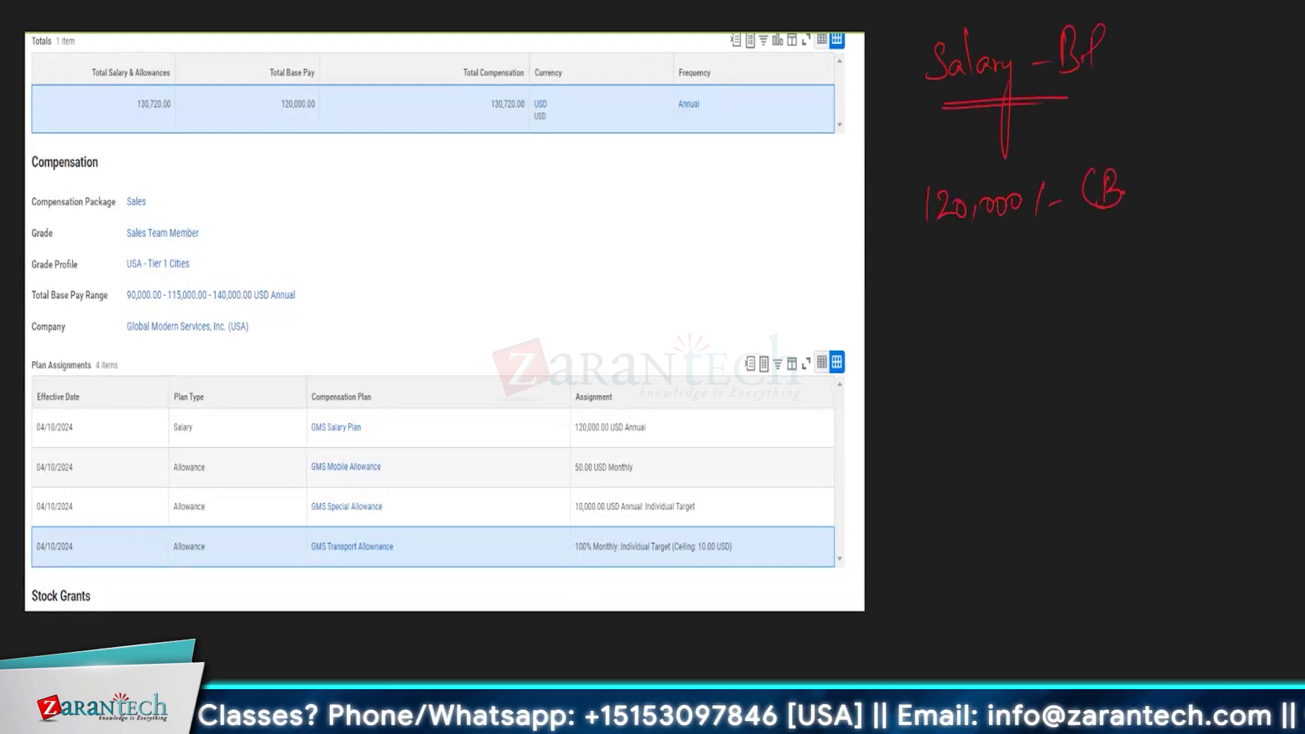
drag(1141, 165, 1136, 212)
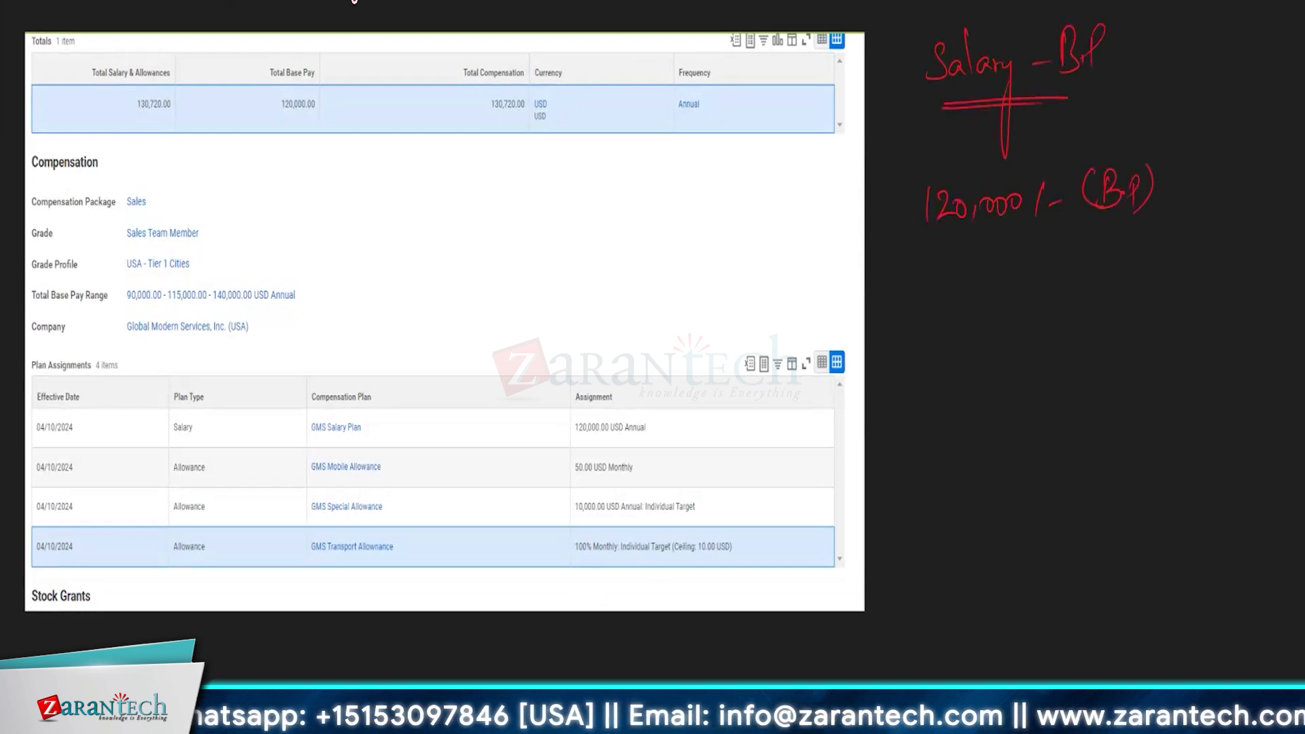
Step: Underline the Total Base Pay figure on the compensation capture, handwrite "120,000" in red beneath it and underline it
mouse_move(284, 119)
mouse_down()
mouse_move(319, 120)
mouse_move(301, 189)
mouse_up()
drag(309, 162, 347, 186)
drag(367, 161, 381, 164)
drag(401, 158, 400, 161)
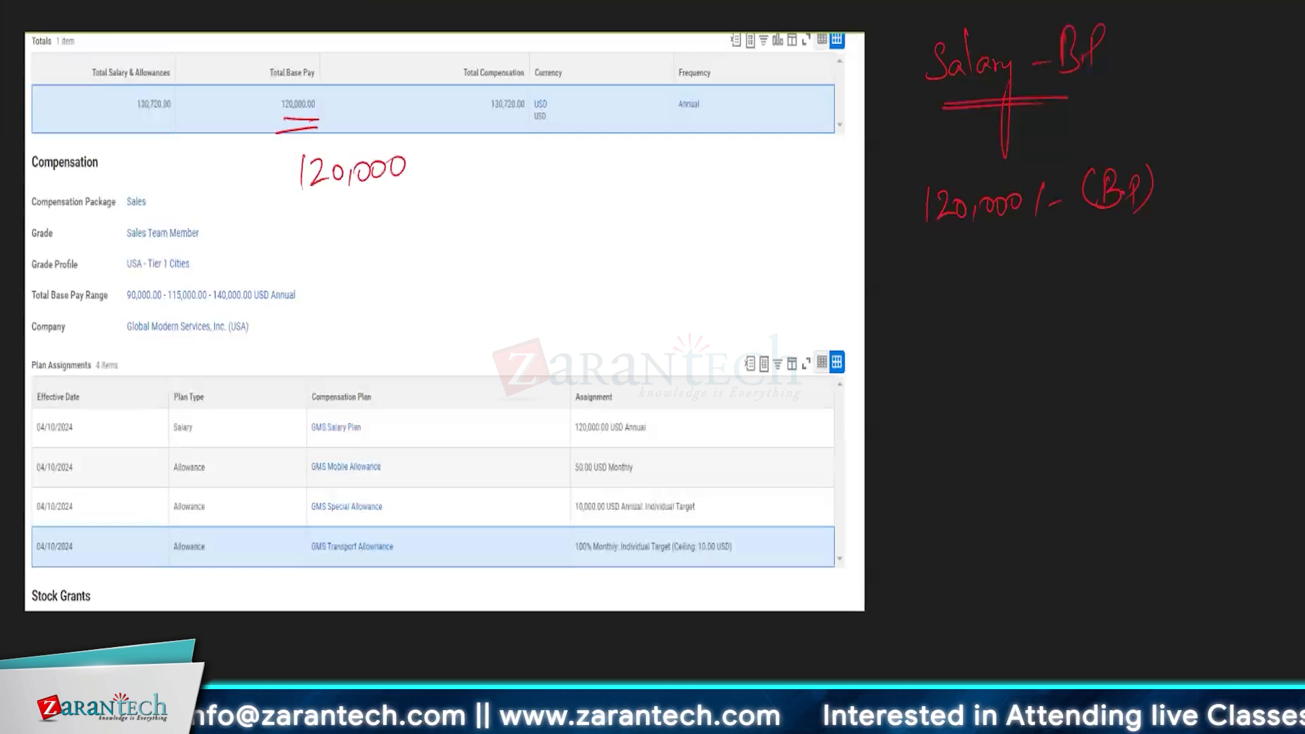
drag(315, 204, 382, 195)
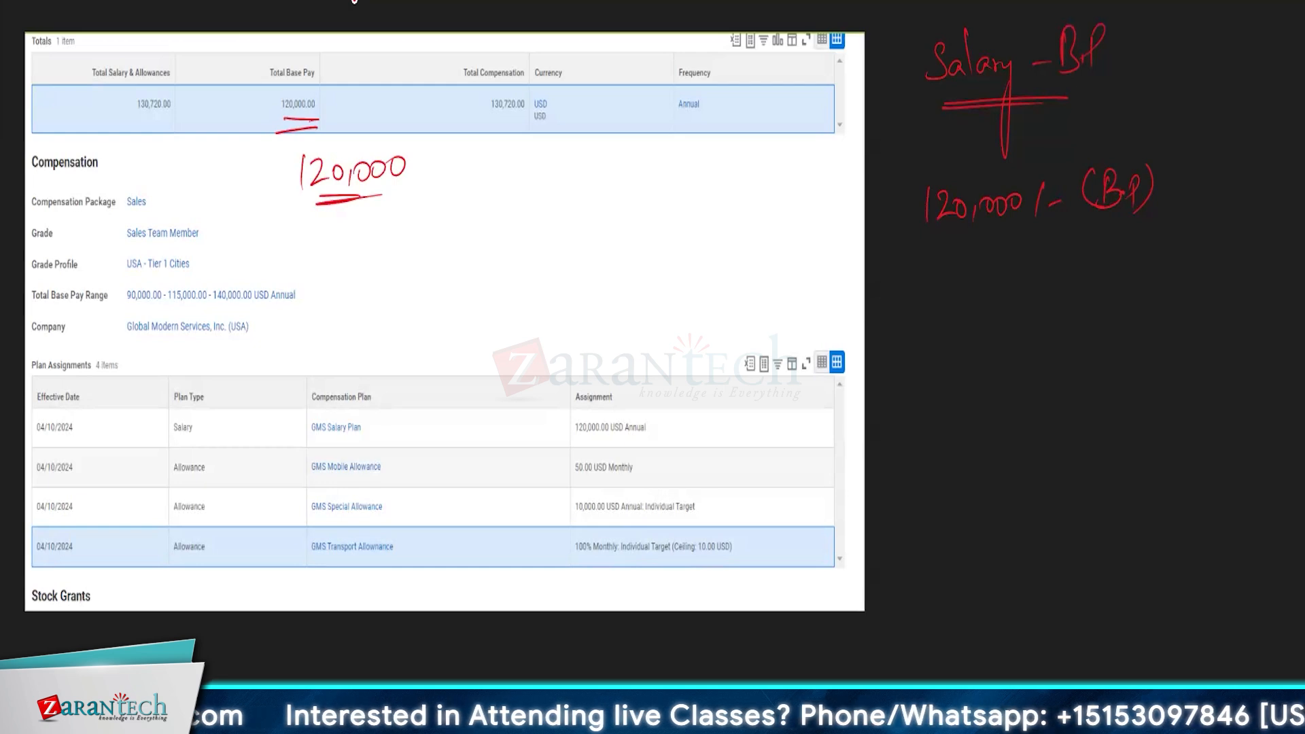
Step: Tick the GMS Special Allowance assignment in red and annotate it with a crossed-out "GMS" replaced by an underlined "B.P"
drag(708, 507, 739, 475)
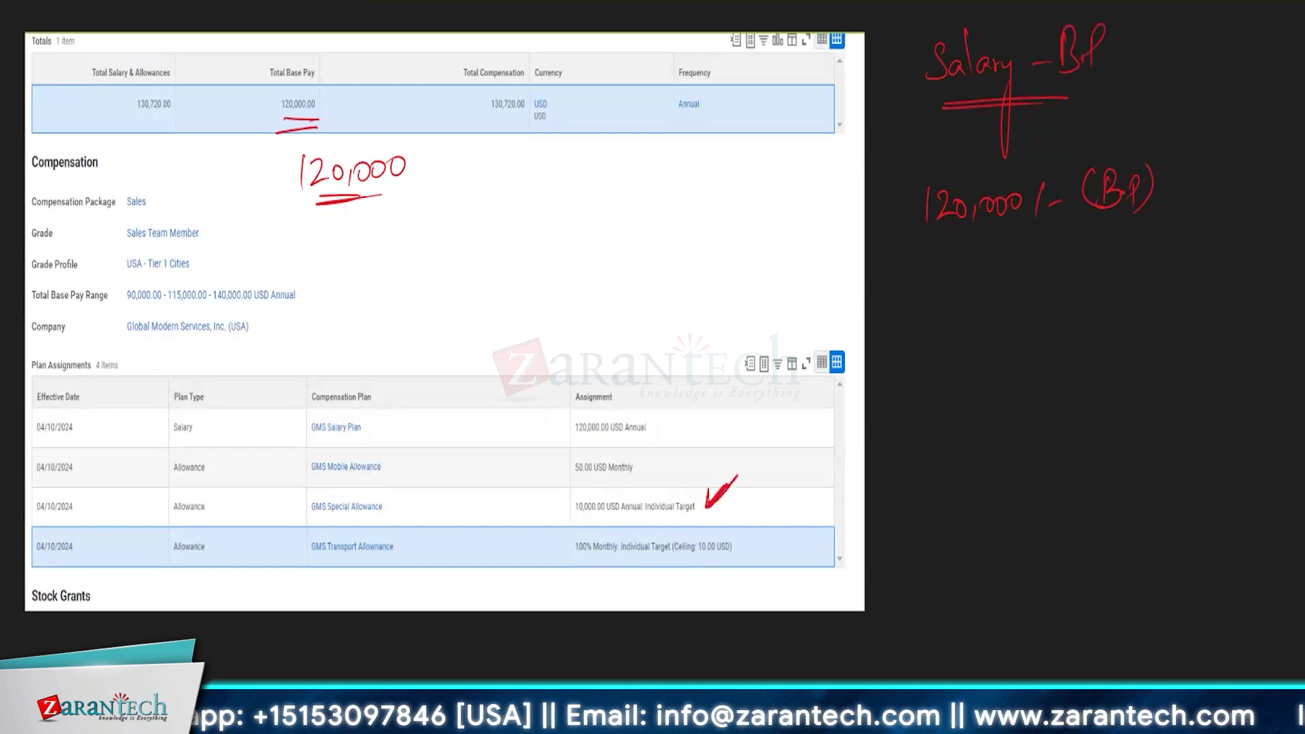
mouse_move(747, 480)
mouse_down()
mouse_move(736, 509)
mouse_move(750, 503)
mouse_up()
mouse_move(756, 495)
mouse_down()
mouse_move(771, 491)
mouse_move(781, 515)
mouse_move(810, 511)
mouse_move(830, 472)
mouse_move(749, 529)
mouse_move(825, 501)
mouse_up()
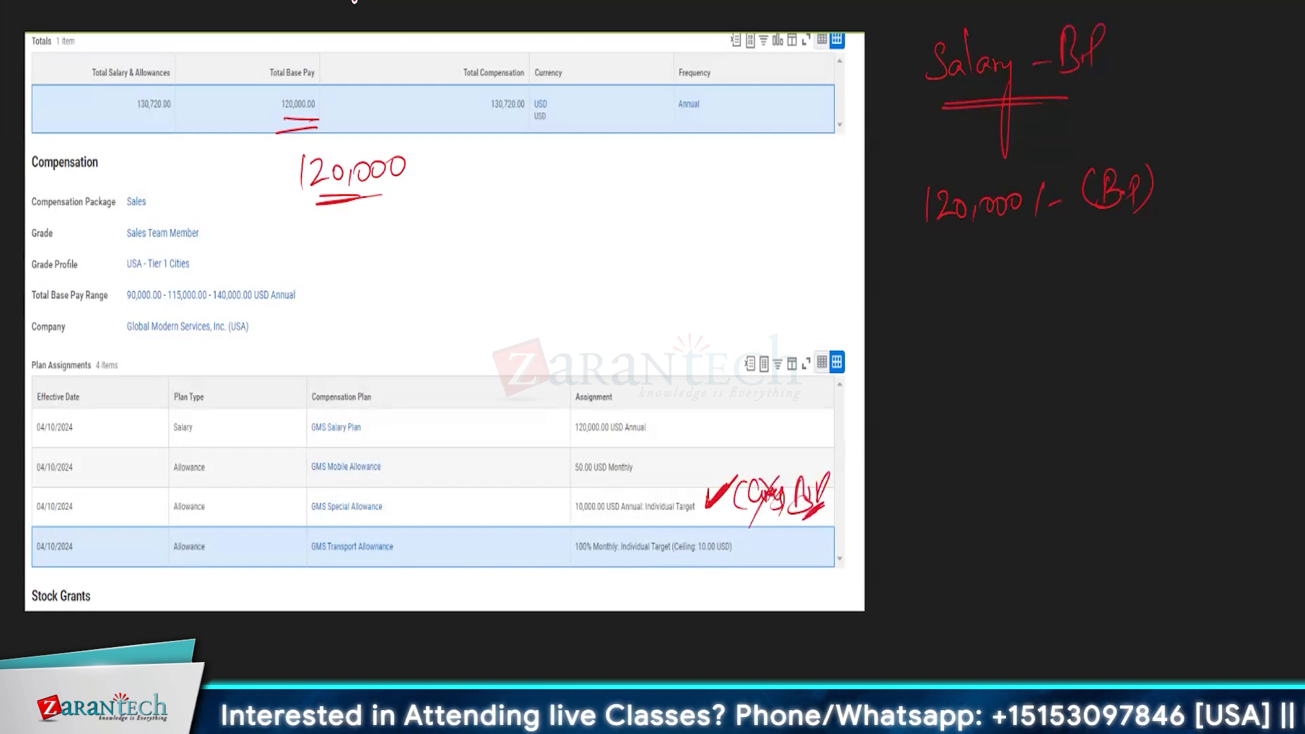
Step: Handwrite "+10,000" in red beneath the 120,000 and add an equals sign beside the sum
drag(293, 238, 314, 234)
mouse_move(298, 227)
mouse_down()
mouse_move(296, 251)
mouse_move(322, 254)
mouse_move(339, 229)
mouse_up()
mouse_move(354, 237)
mouse_down()
mouse_move(349, 256)
mouse_move(363, 227)
mouse_up()
mouse_move(379, 228)
mouse_down()
mouse_move(375, 239)
mouse_move(380, 227)
mouse_up()
drag(401, 217, 399, 217)
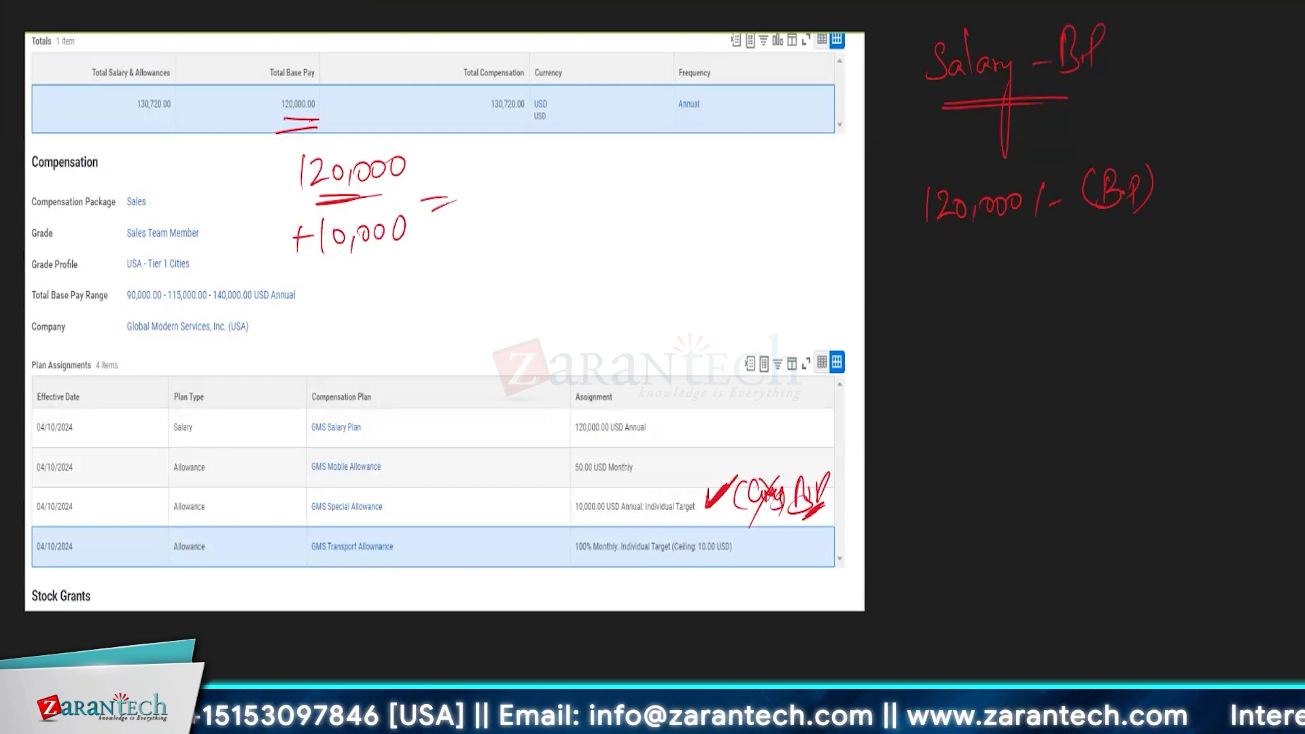
Step: Handwrite "130,000" in red after the equals sign and underline it twice
mouse_move(498, 169)
mouse_down()
mouse_move(495, 202)
mouse_move(528, 179)
mouse_up()
mouse_move(538, 188)
mouse_down()
mouse_move(535, 201)
mouse_move(564, 179)
mouse_up()
drag(579, 173, 578, 174)
drag(504, 211, 562, 201)
drag(502, 218, 562, 209)
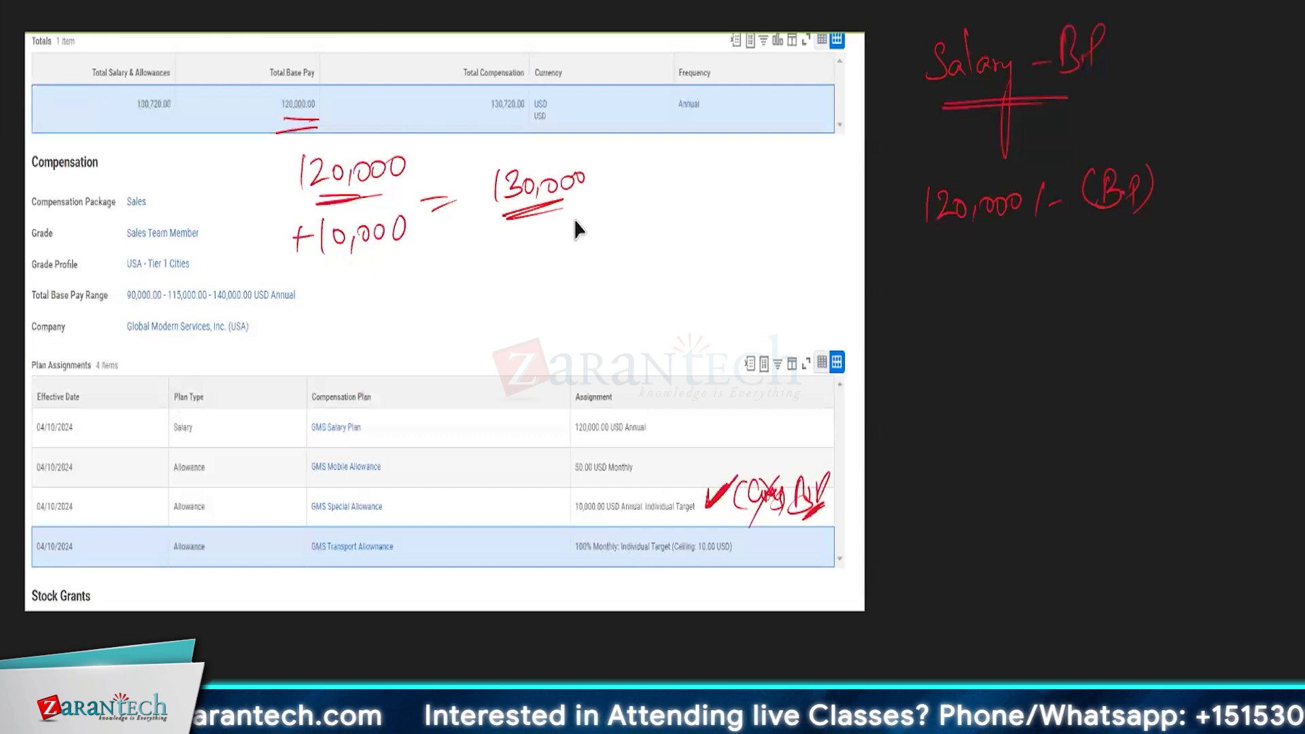
Step: Switch to Workday, view the GMS Special Allowance plan in a new tab and open it for editing with effective date 04/01/2024
key(alt+Tab)
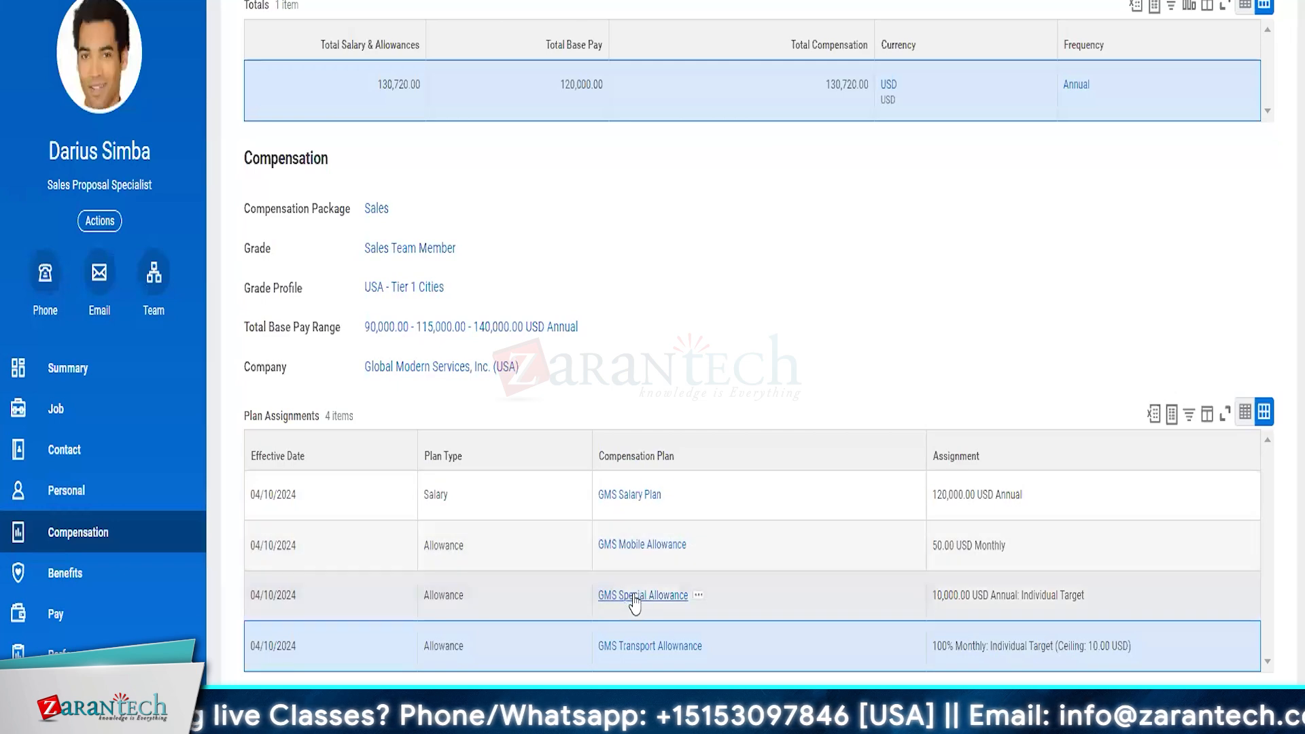
right_click(634, 596)
click(673, 610)
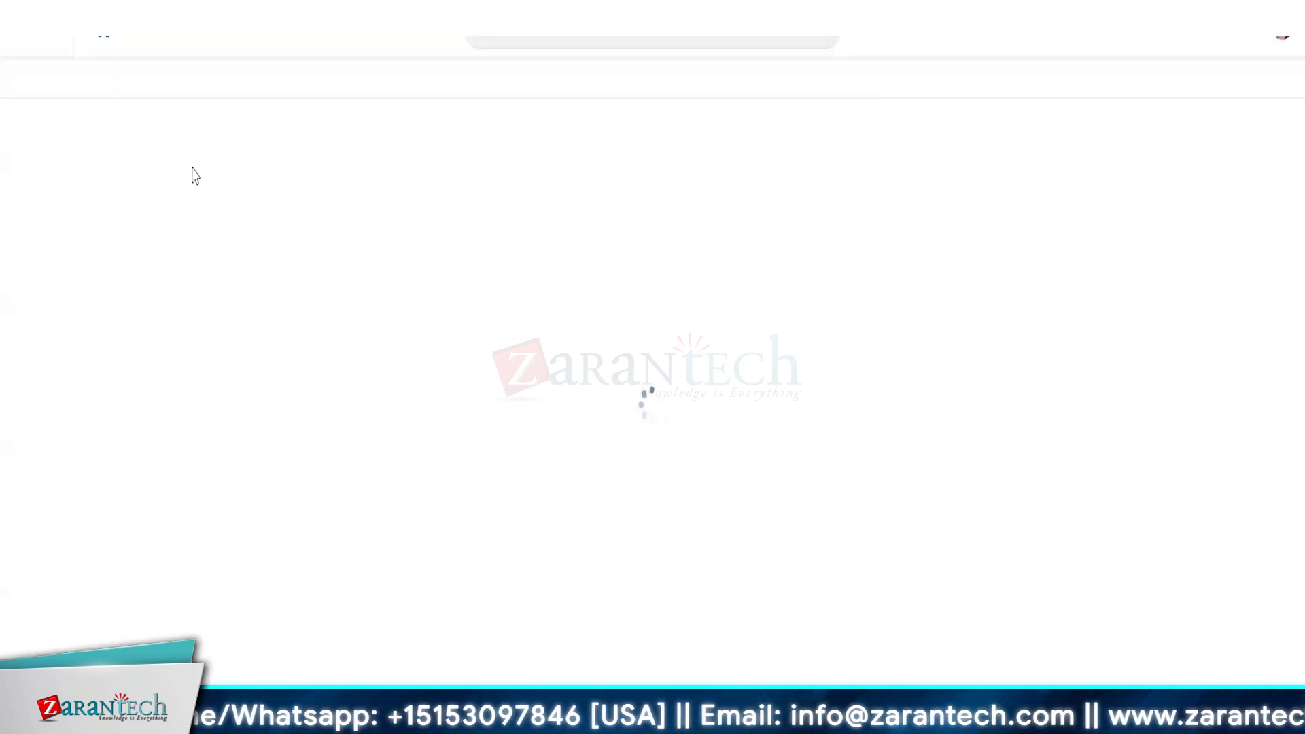
click(337, 92)
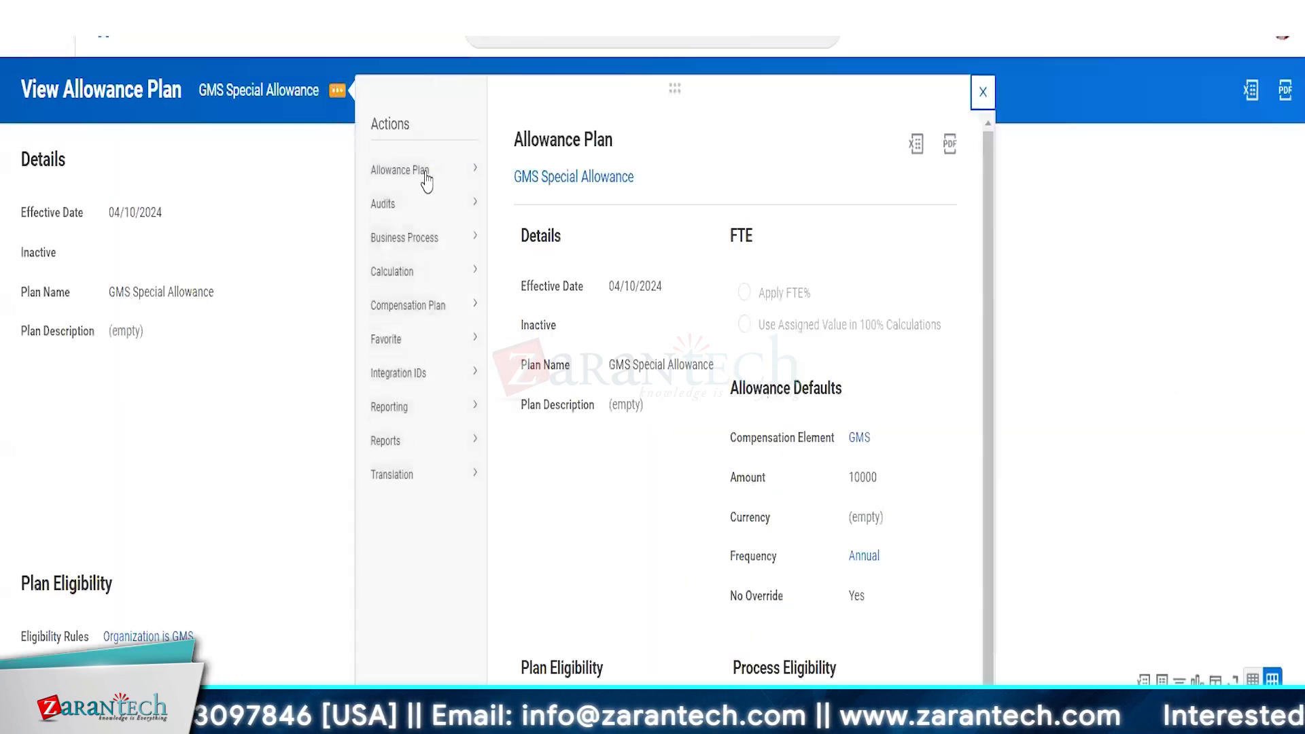
mouse_move(489, 175)
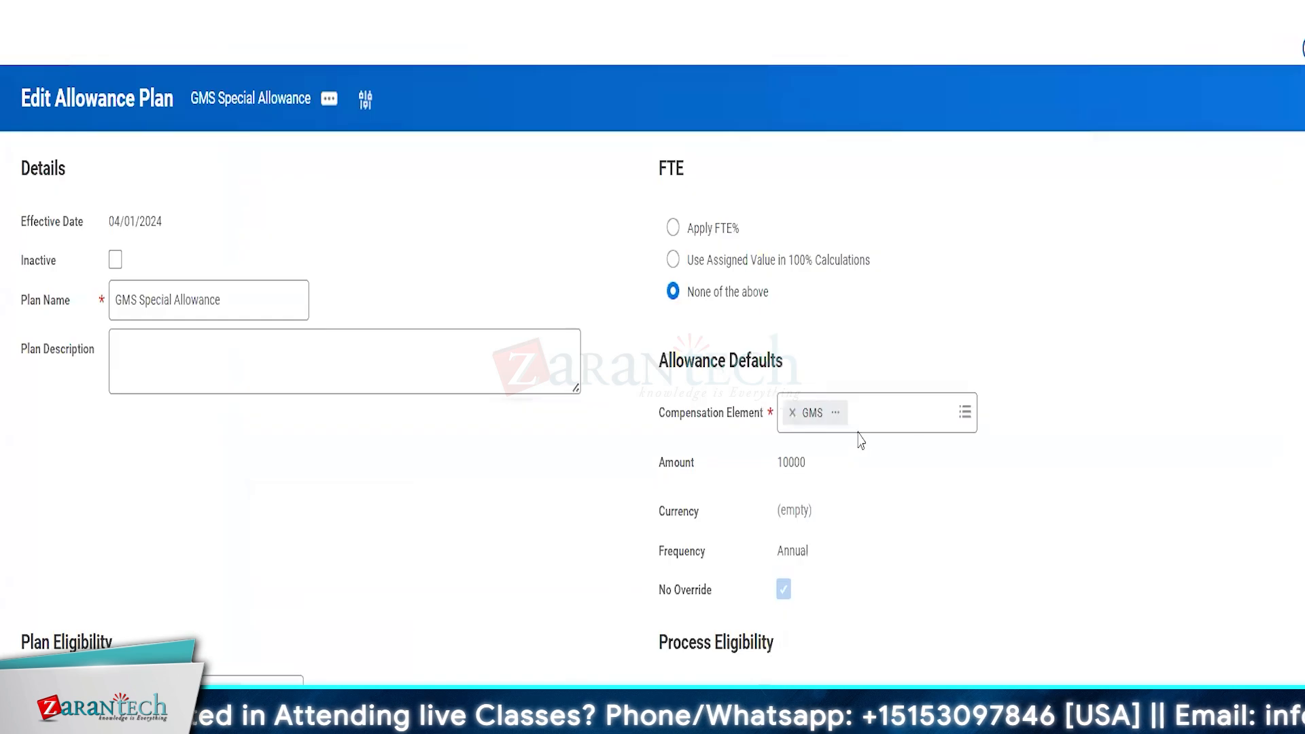
Step: Change the GMS Special Allowance plan's Compensation Element to Base Pay and save the plan
click(877, 419)
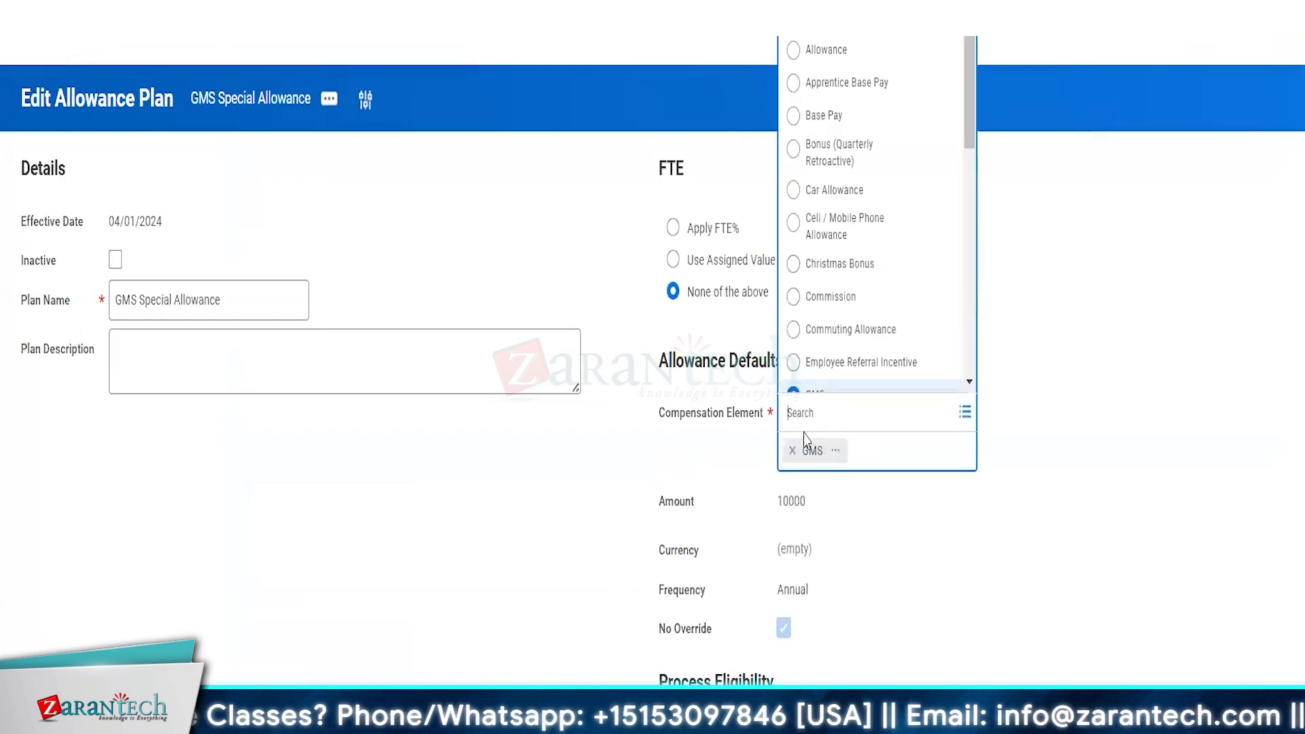
scroll(843, 254, down, 1)
scroll(843, 255, down, 1)
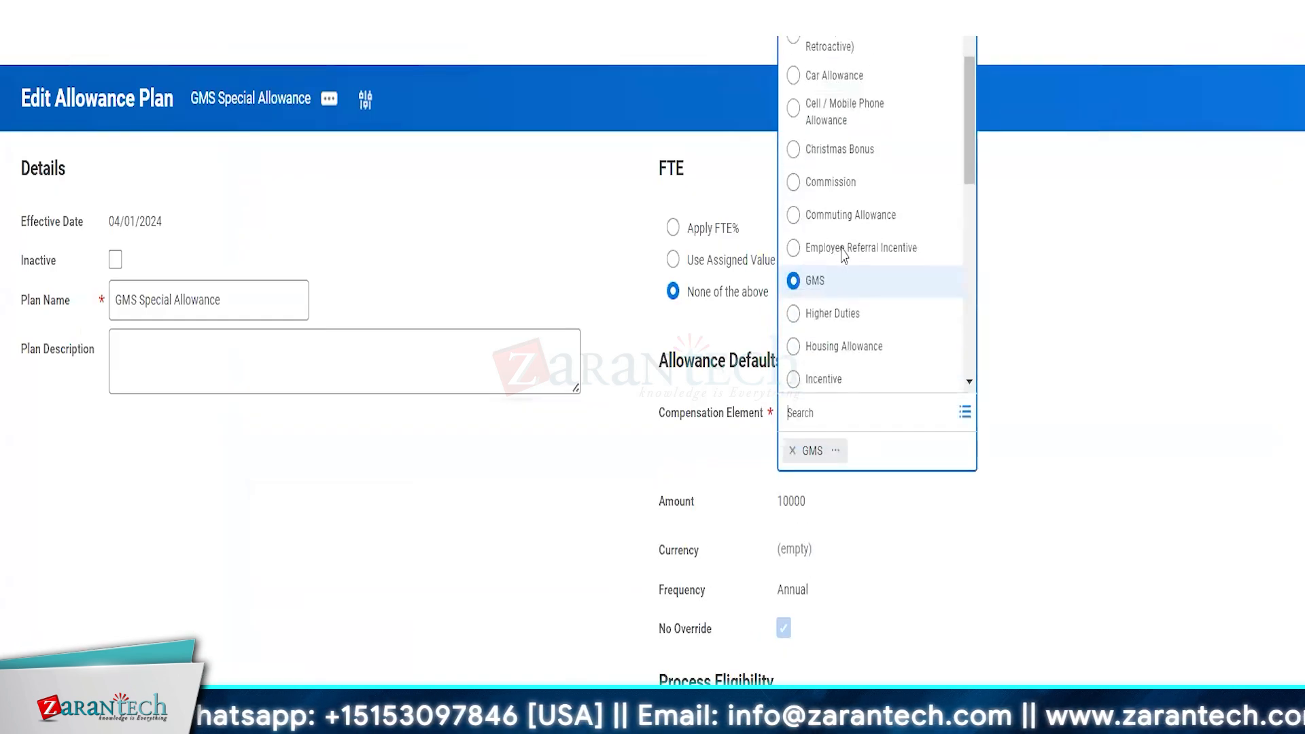
scroll(842, 257, up, 3)
click(833, 109)
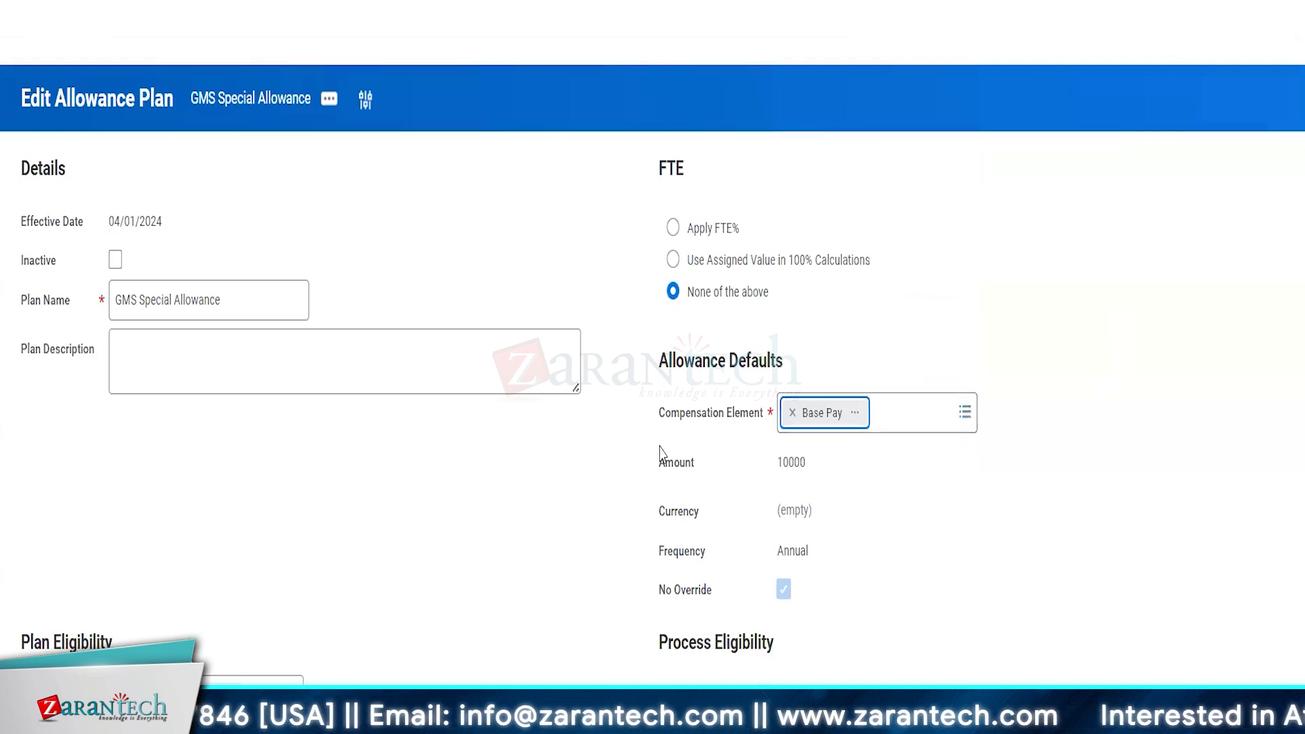
click(58, 707)
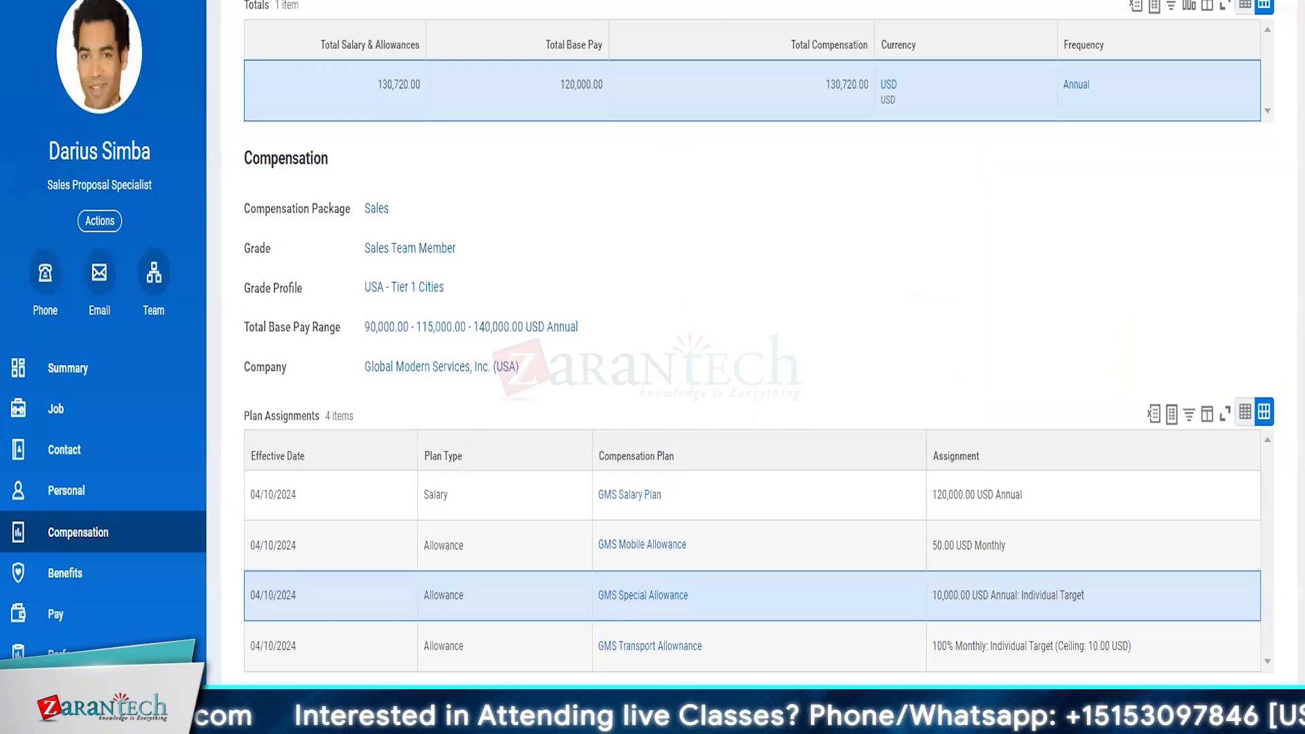
Step: Reload the worker's compensation page and examine the recalculated Total Base Pay
key(F5)
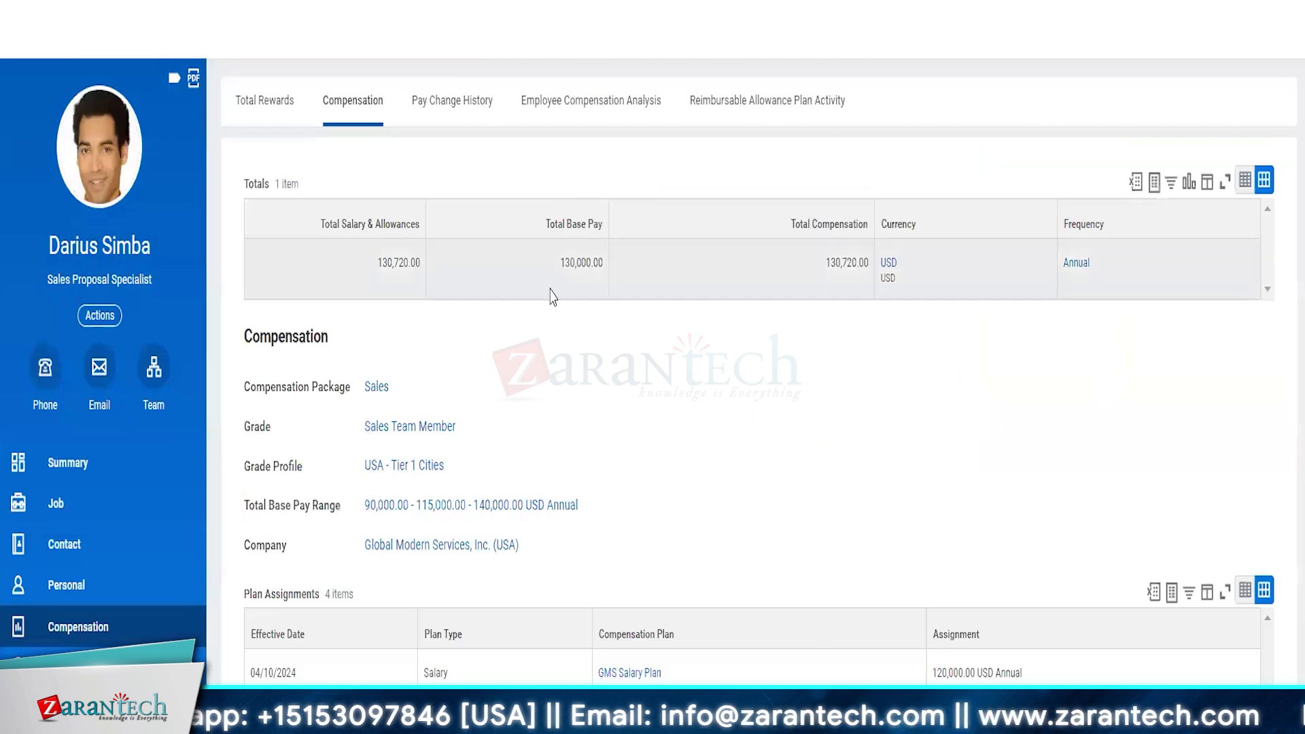
drag(559, 269, 598, 277)
click(692, 381)
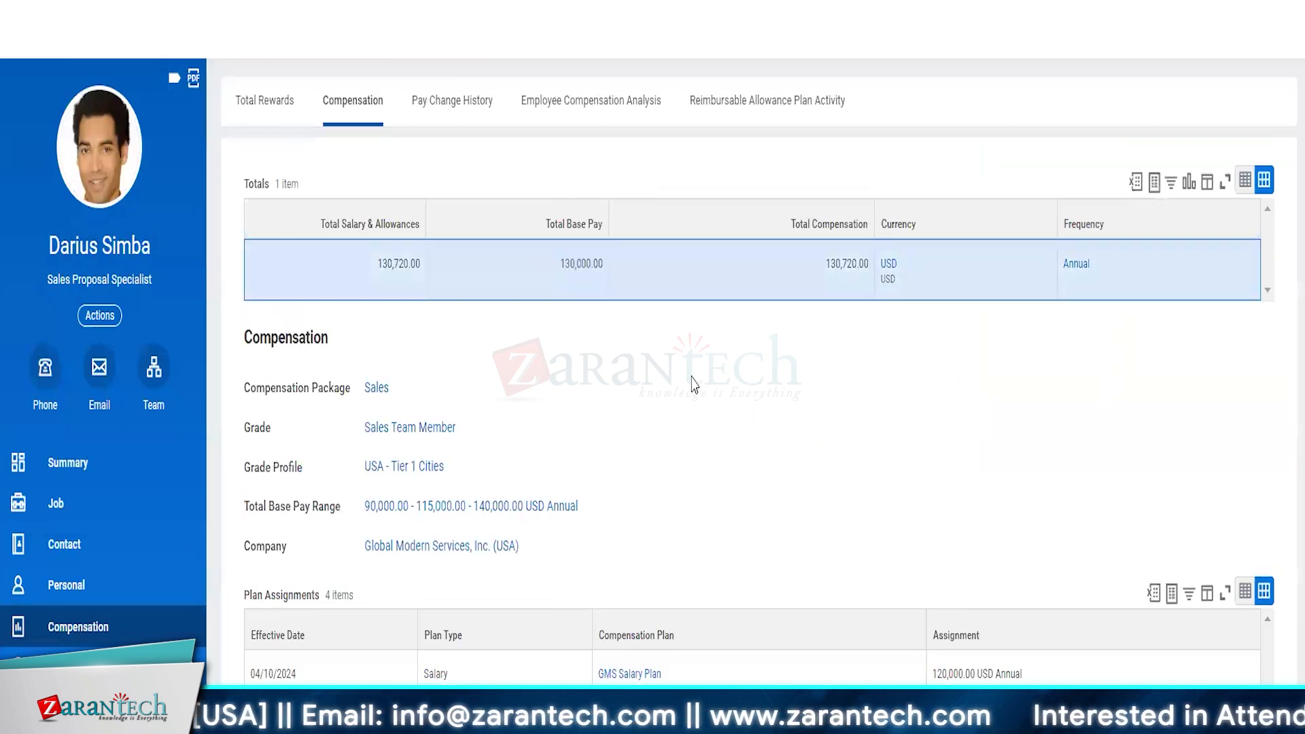
Step: Open the GMS Mobile Allowance and GMS Transport Allownance plans from the worker's plan assignments in new tabs
scroll(692, 382, down, 2)
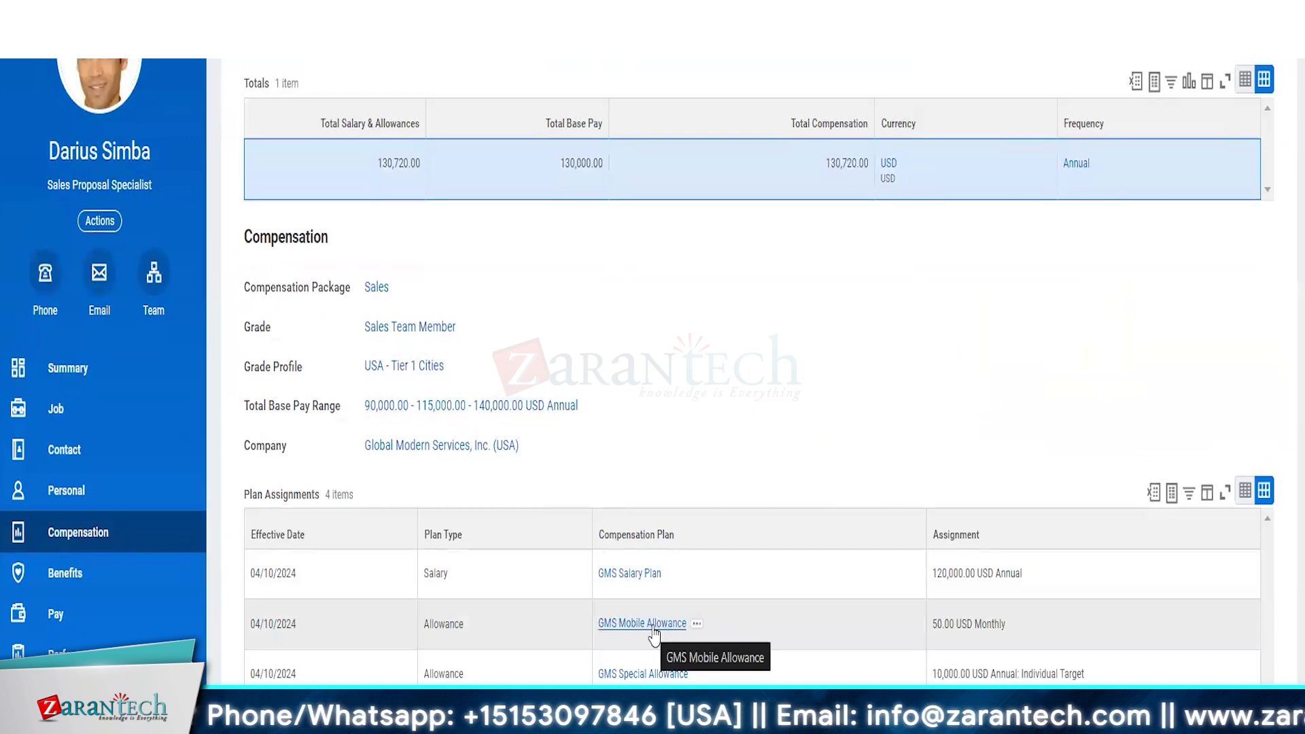
click(748, 627)
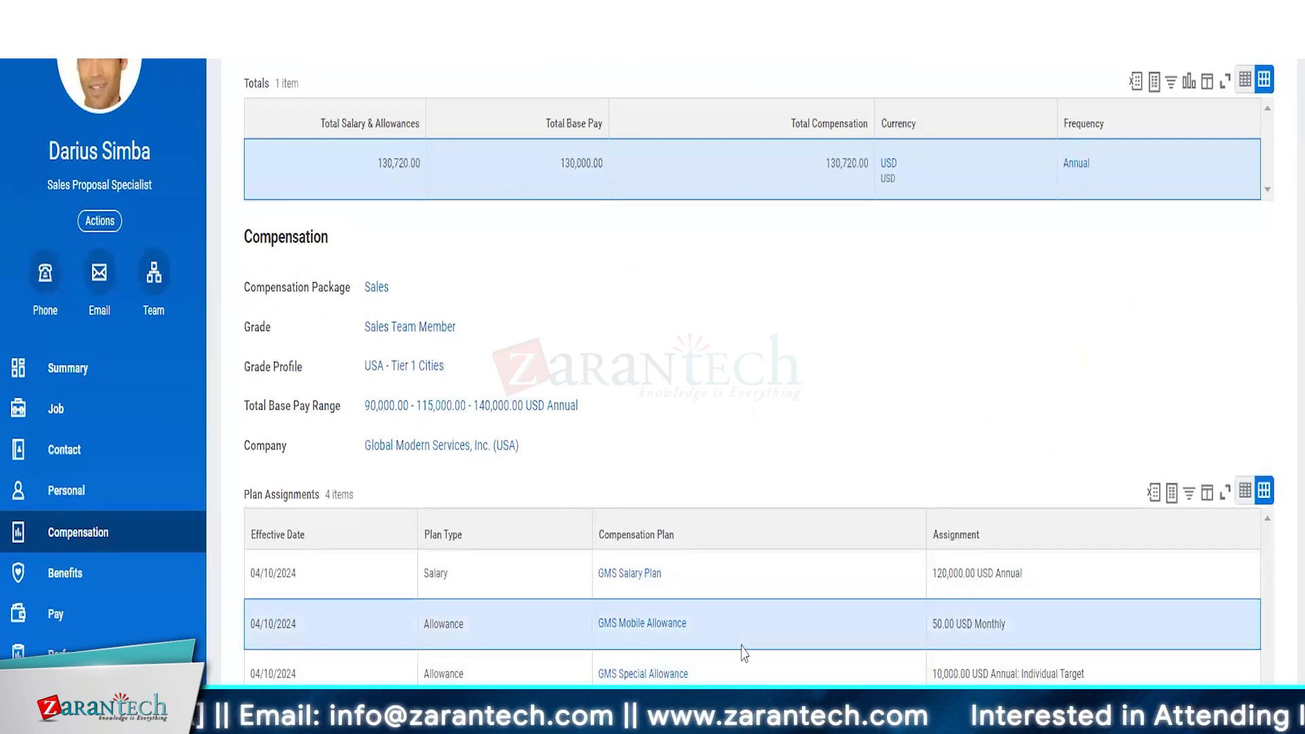
click(647, 627)
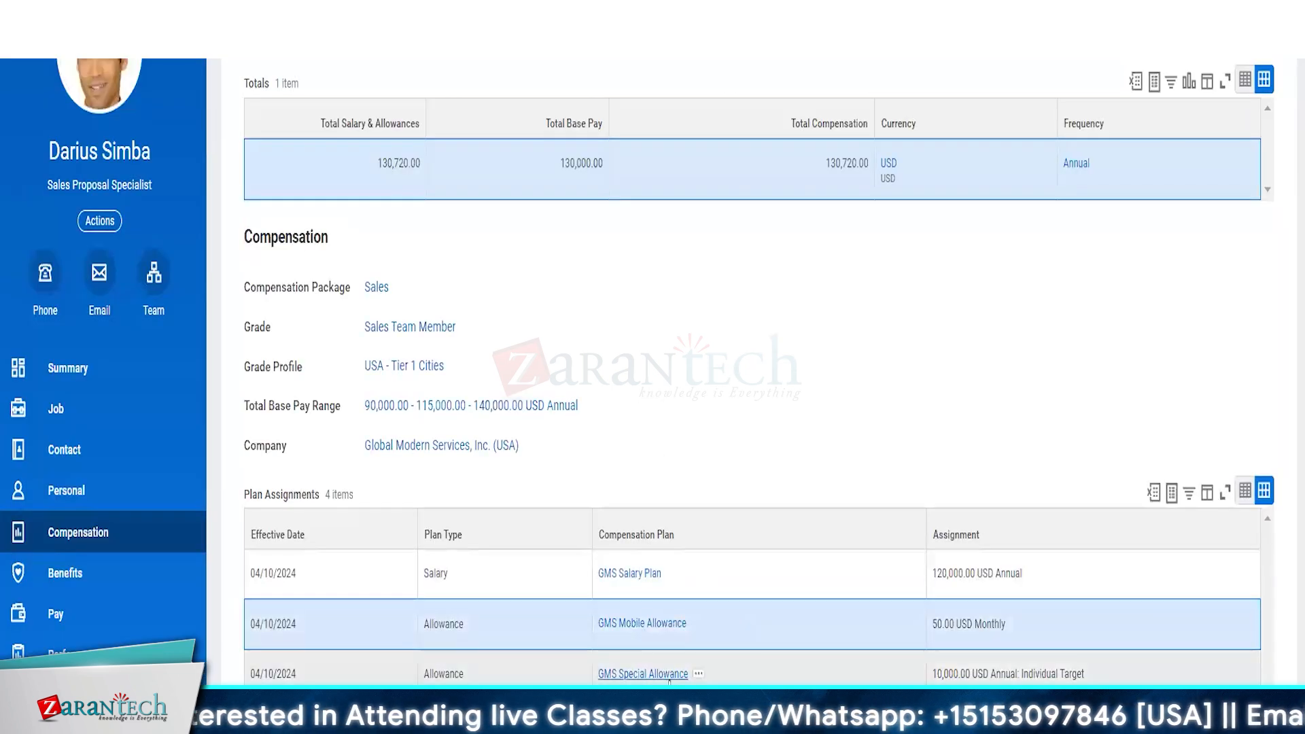
right_click(643, 674)
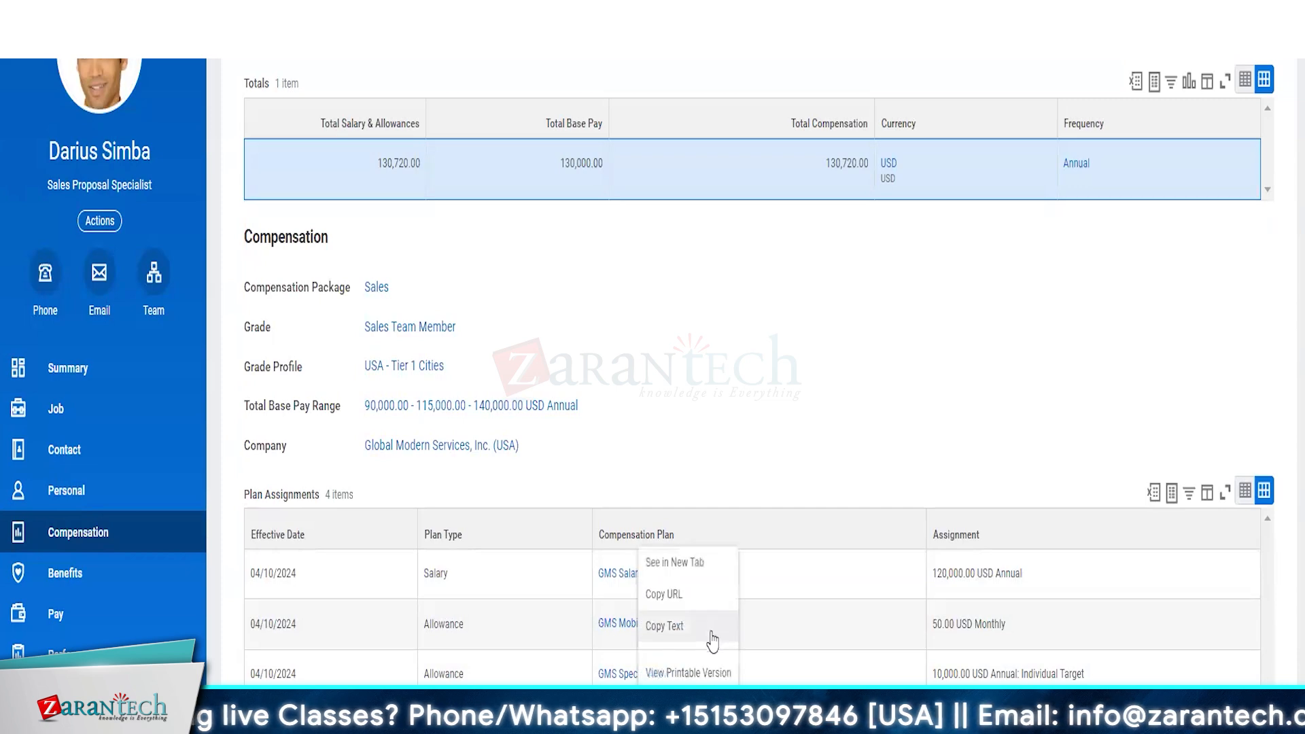
click(676, 571)
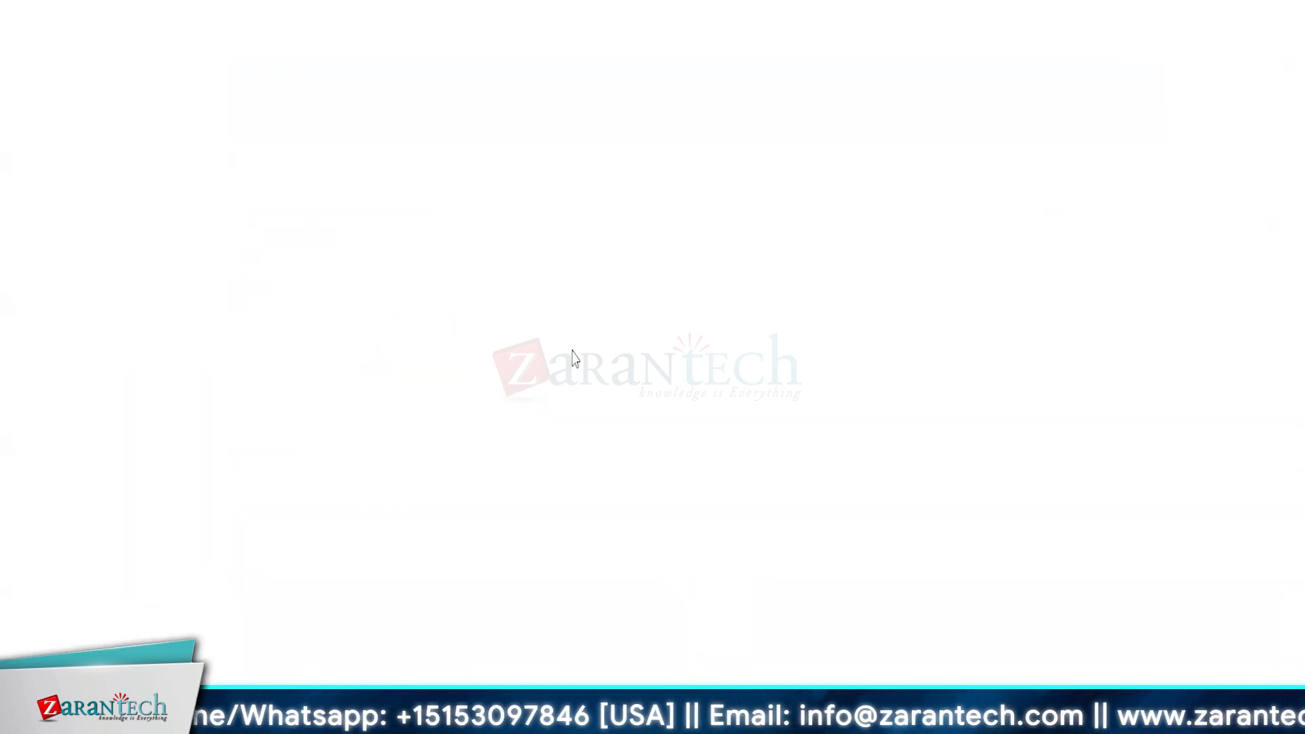
Step: Open the GMS Transport Allownance plan for editing with an effective date and set its Compensation Element to Base Pay
click(355, 90)
mouse_move(435, 170)
click(530, 199)
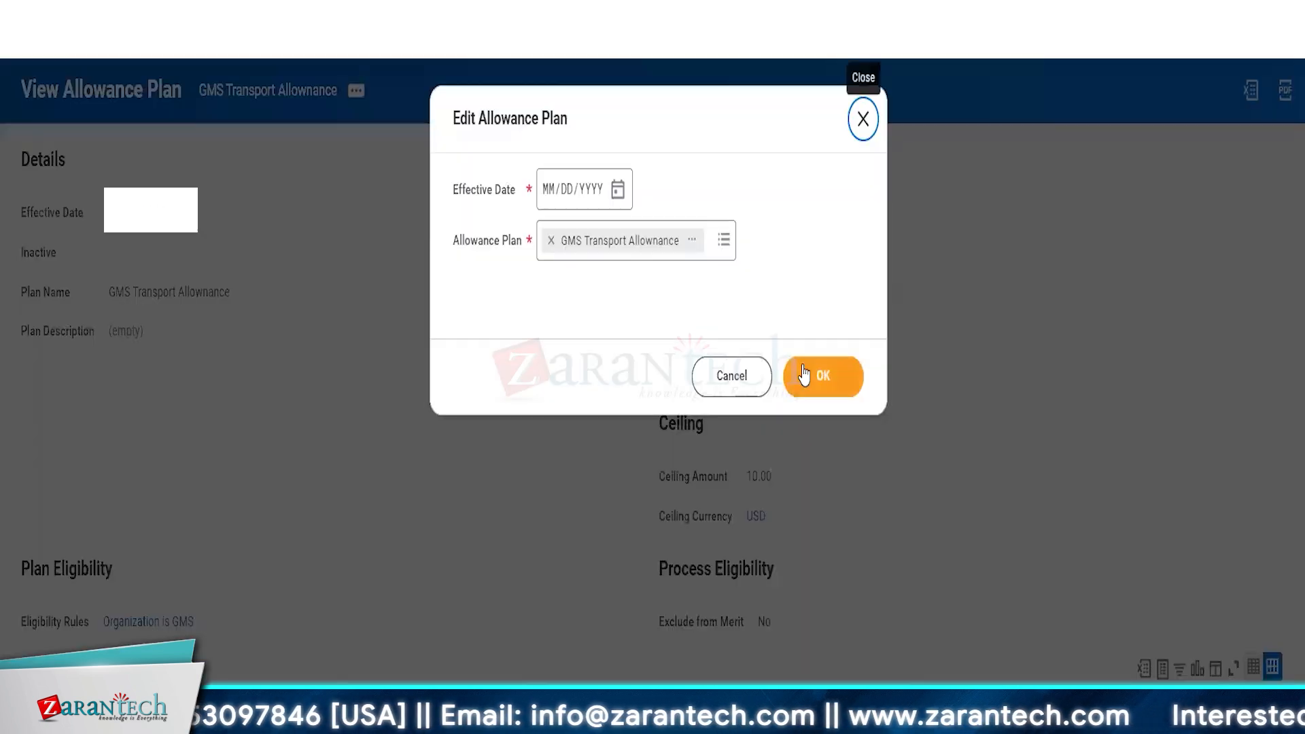
click(618, 189)
click(693, 267)
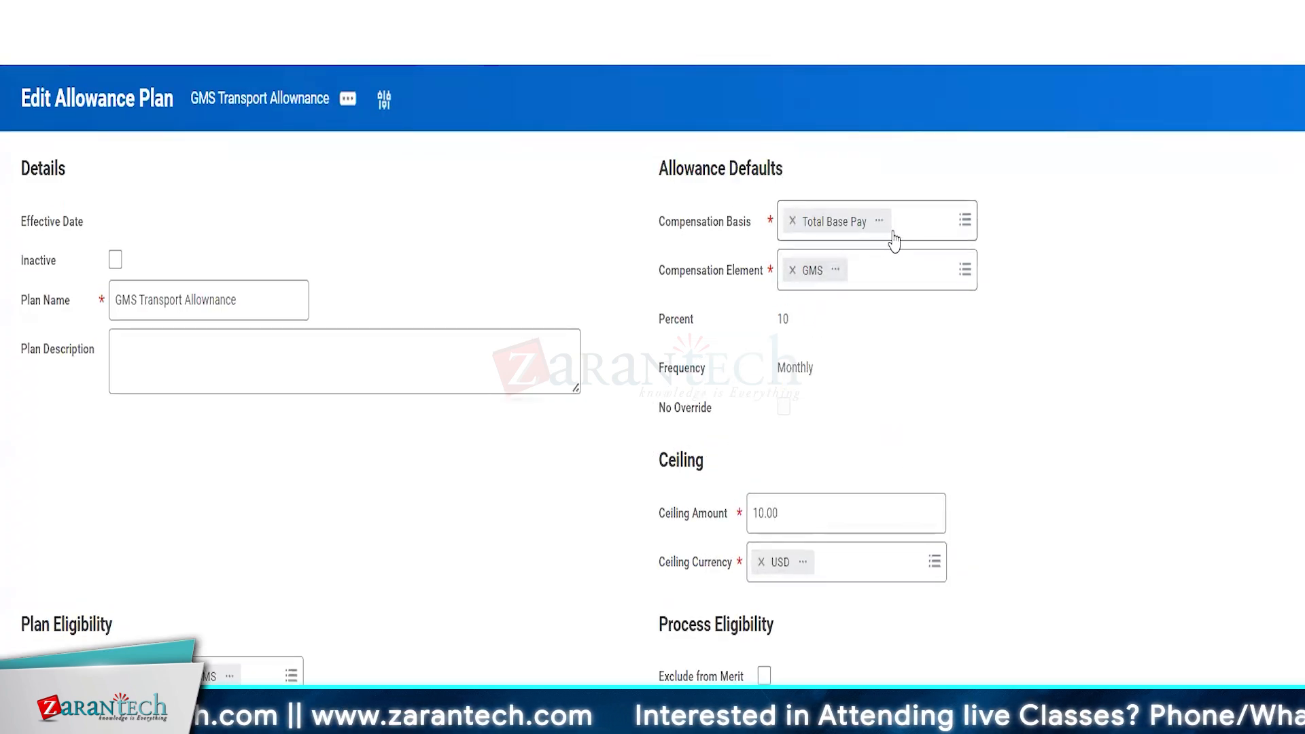
click(888, 289)
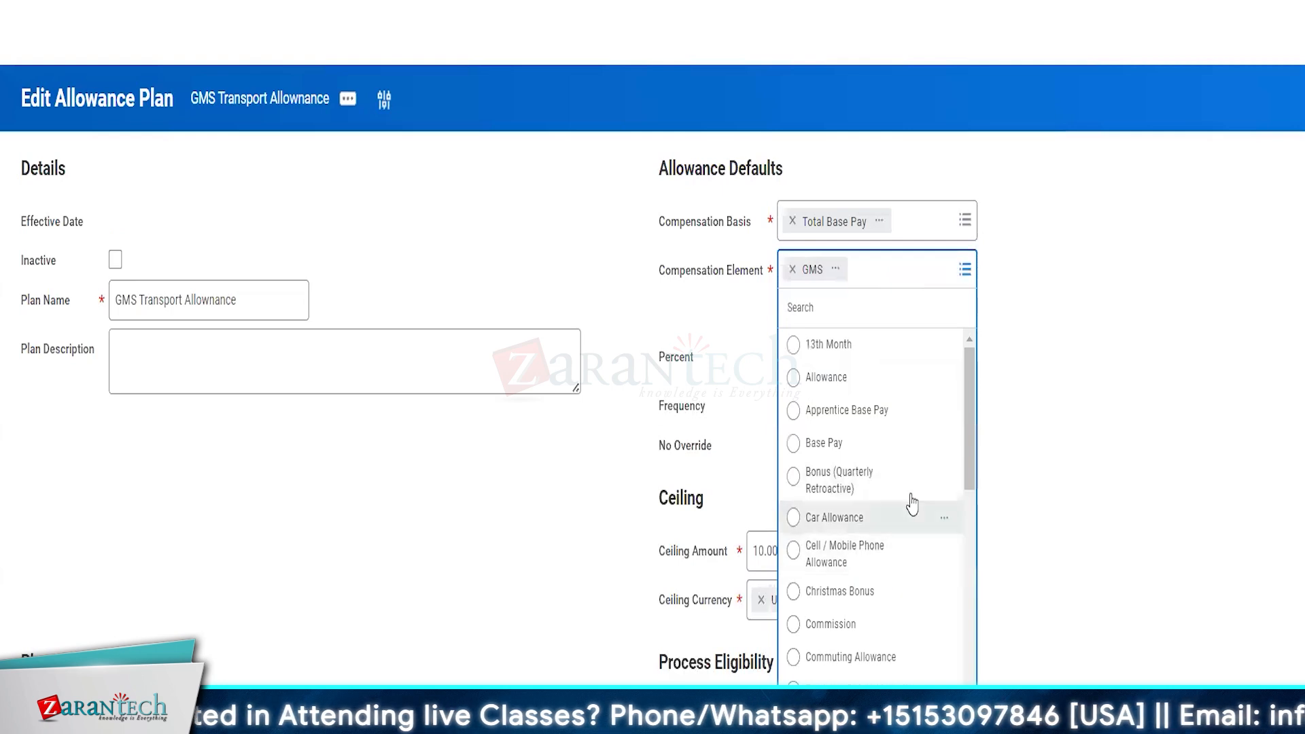
click(830, 450)
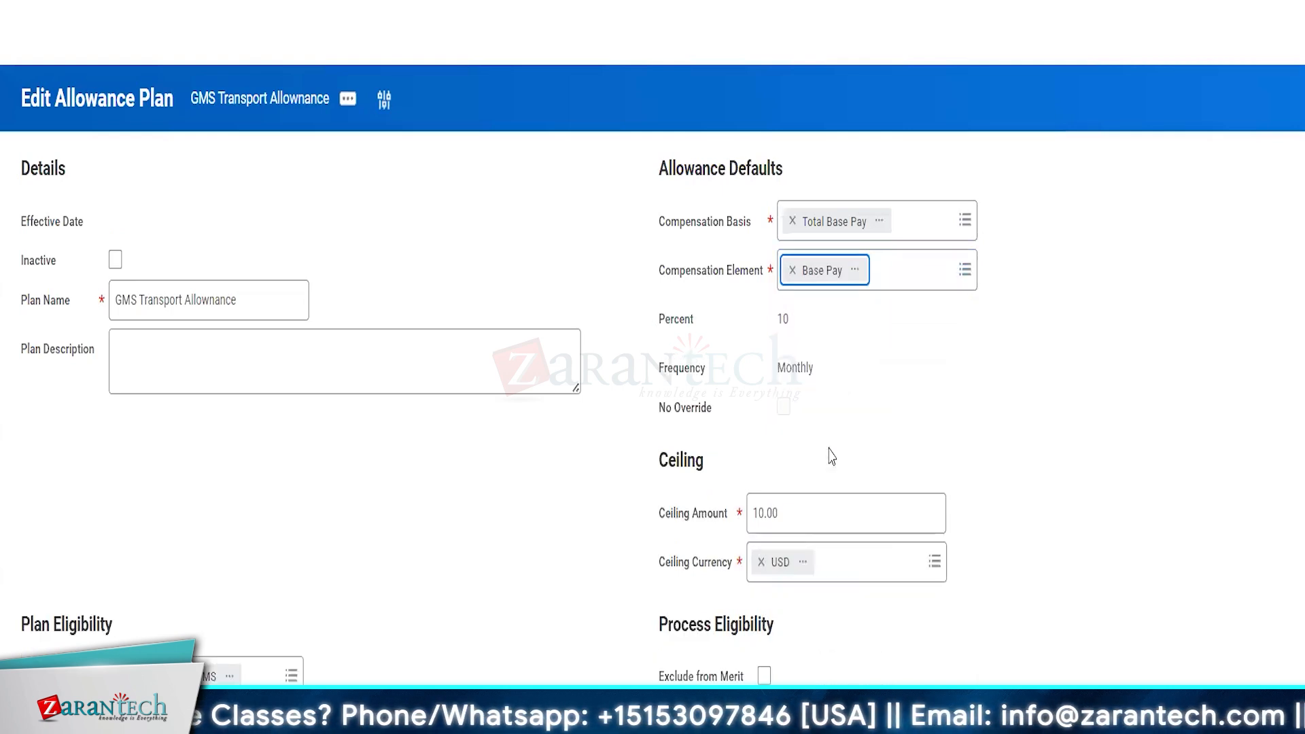
Step: Set the GMS Transport Allownance plan's default Ceiling Amount to 100,000 and go to its India profile's ceiling amount
click(798, 518)
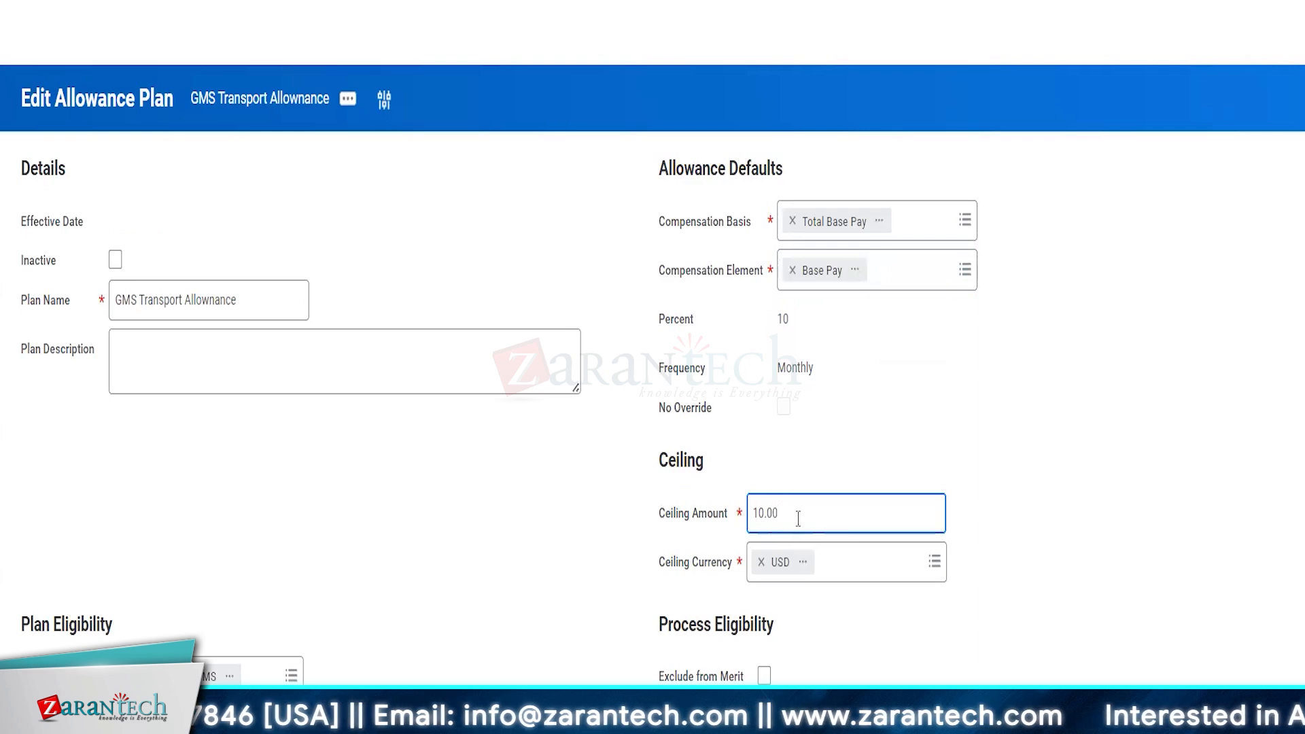
double_click(798, 518)
text(1)
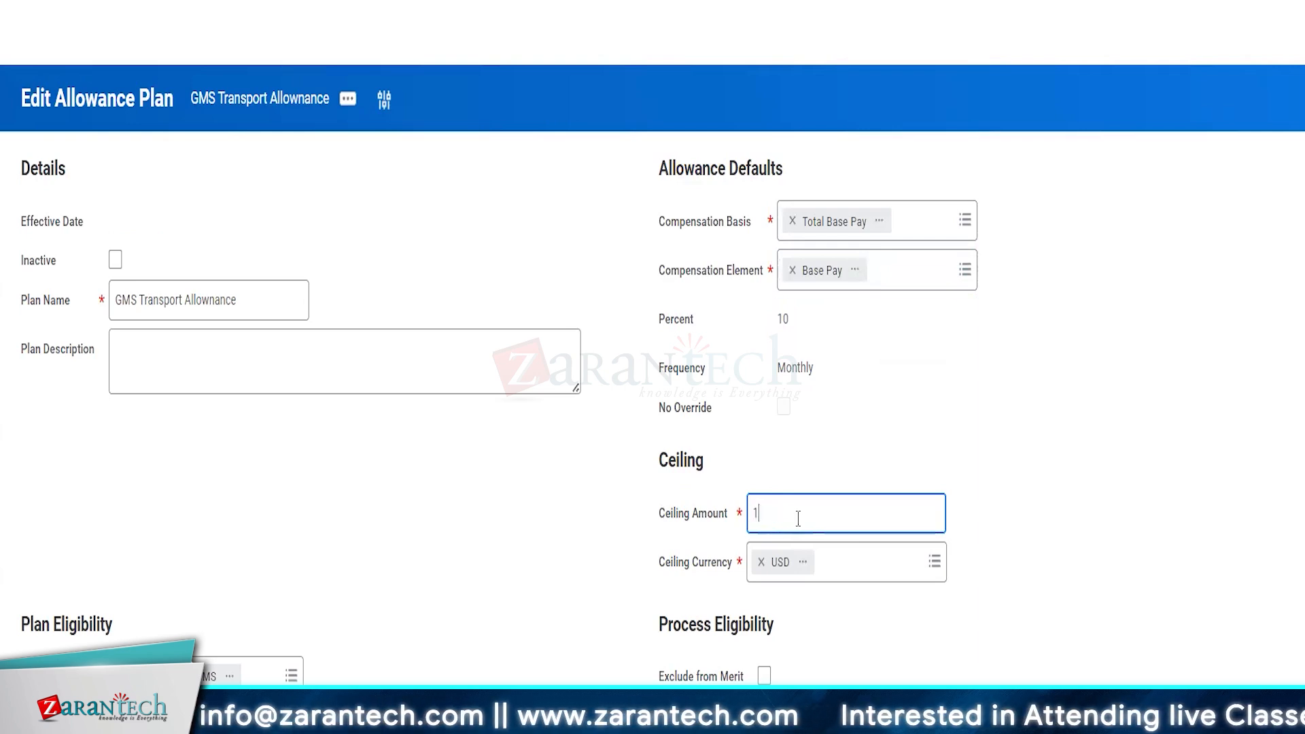
text(00000)
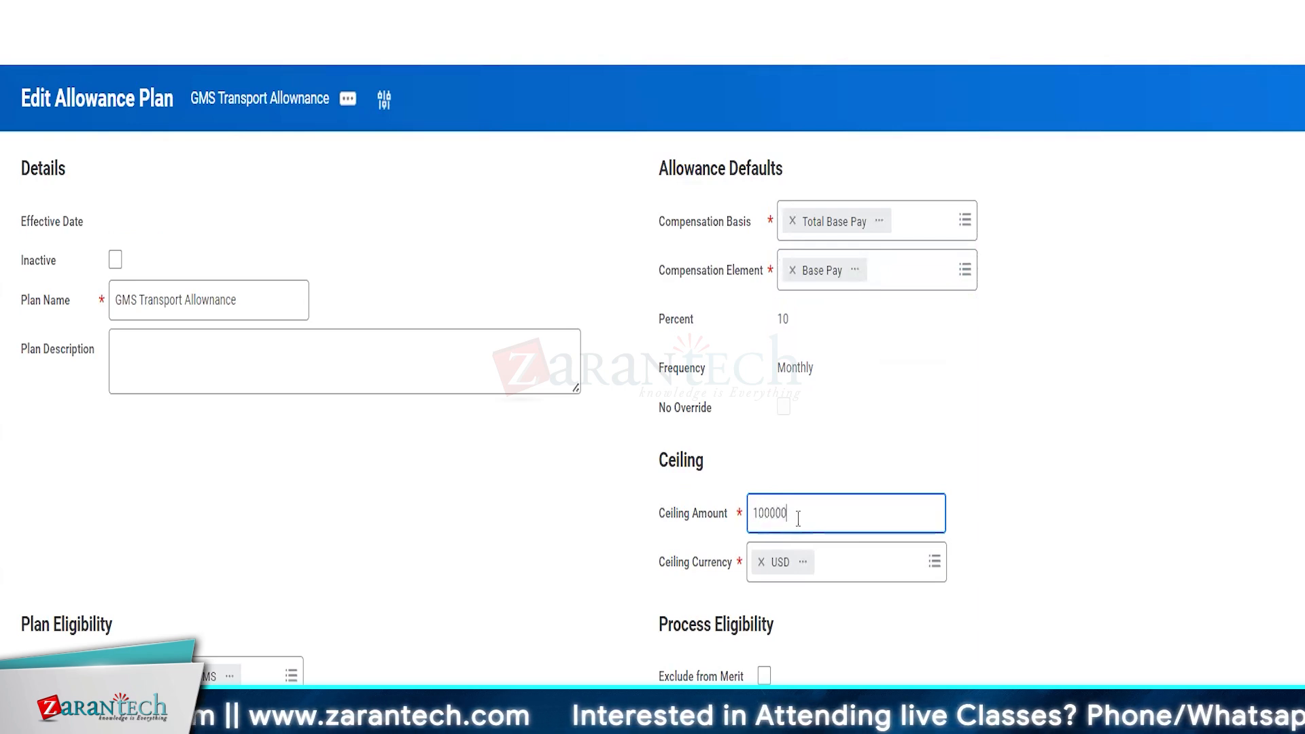
click(536, 578)
scroll(533, 575, down, 3)
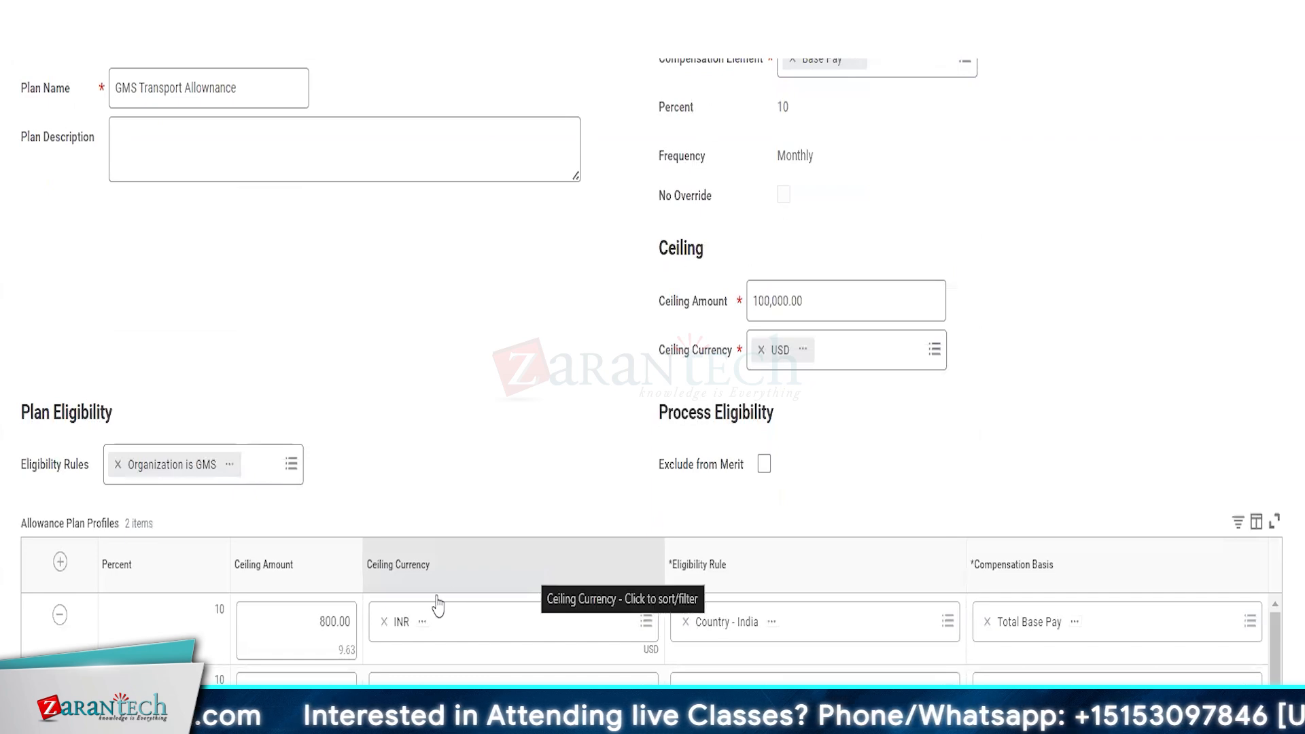
click(331, 631)
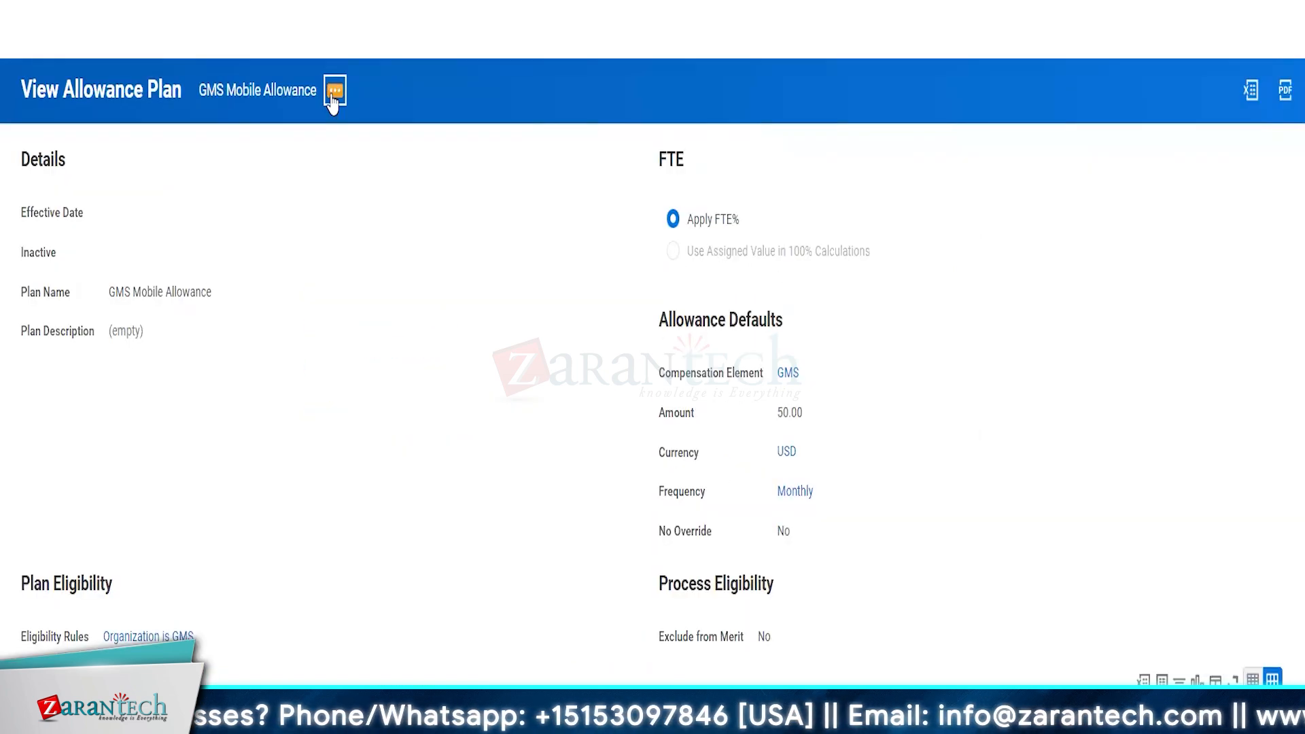
Step: Open the GMS Mobile Allowance plan for editing and set its Compensation Element to Base Pay
click(335, 91)
mouse_move(395, 200)
mouse_move(398, 170)
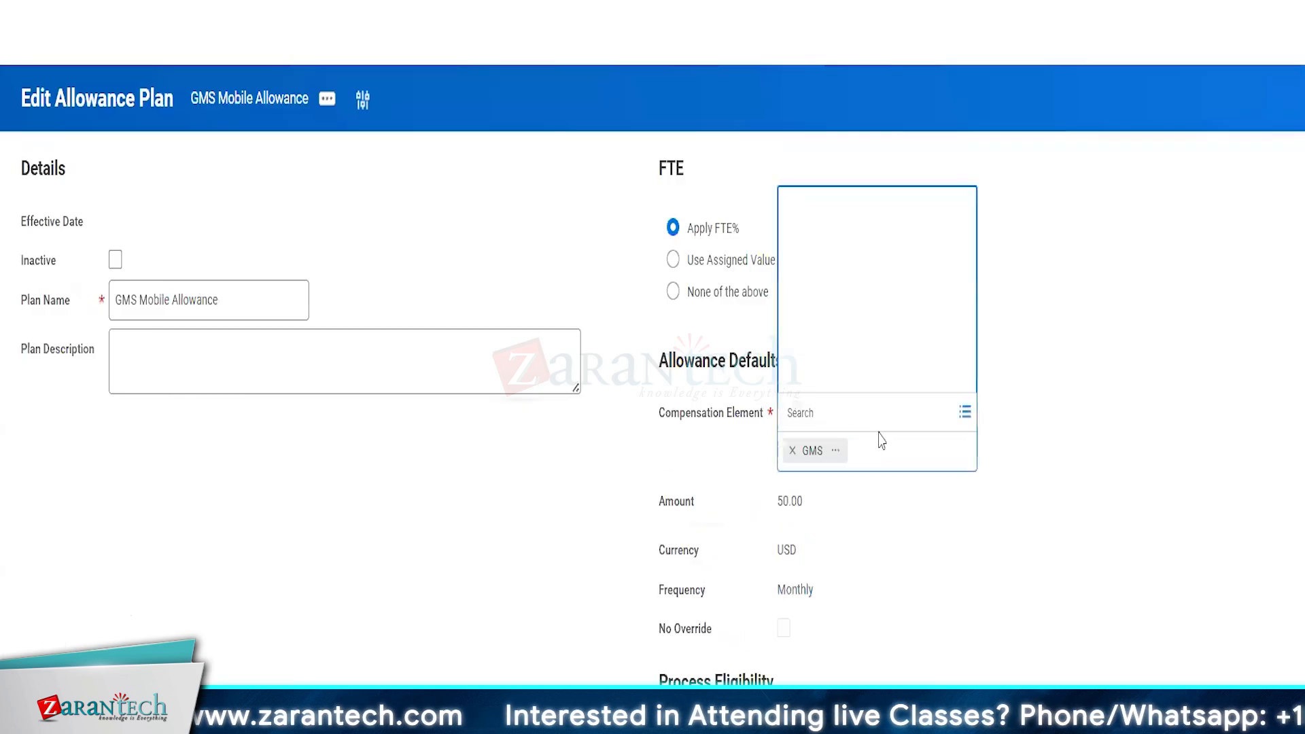
click(816, 117)
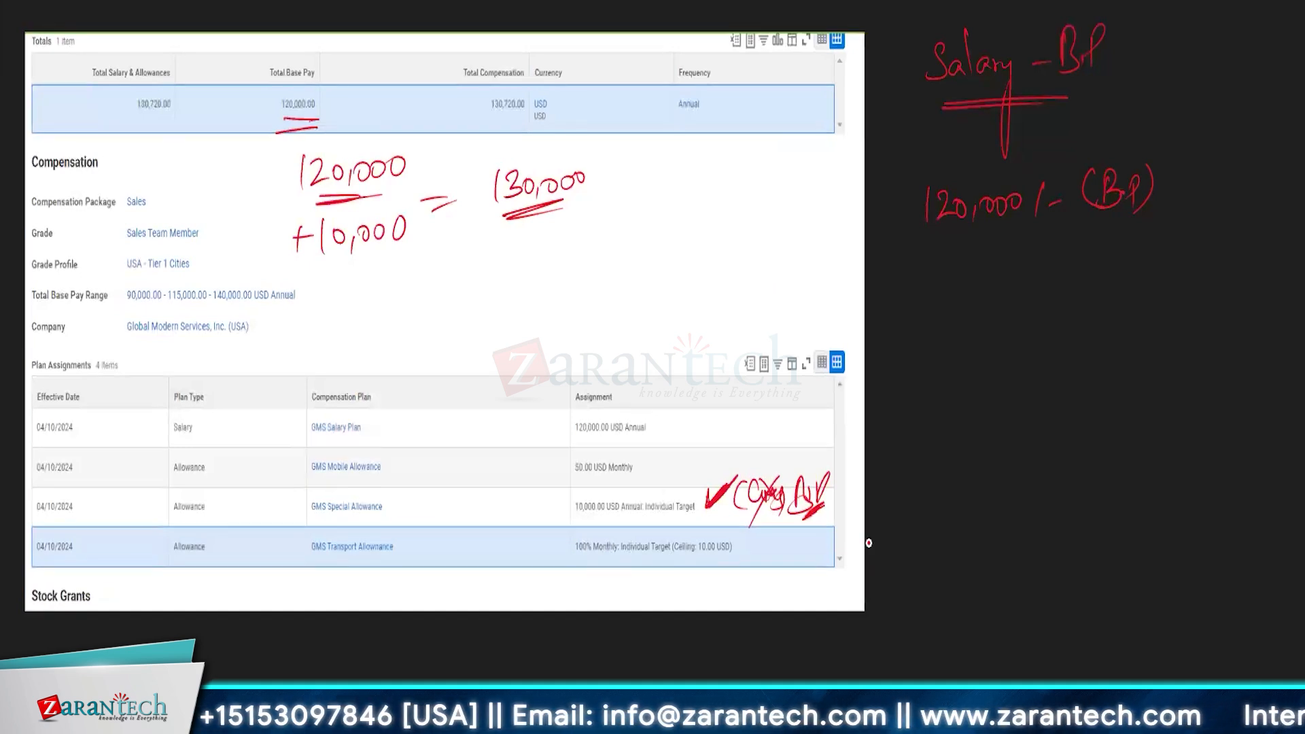
Step: Replace the red notes on the drawing board with a bracket labelled "B.P" beside the four plan assignments and a circle around Total Base Pay
mouse_move(738, 535)
mouse_down()
mouse_move(700, 495)
mouse_move(770, 528)
mouse_move(1078, 362)
mouse_move(933, 249)
mouse_up()
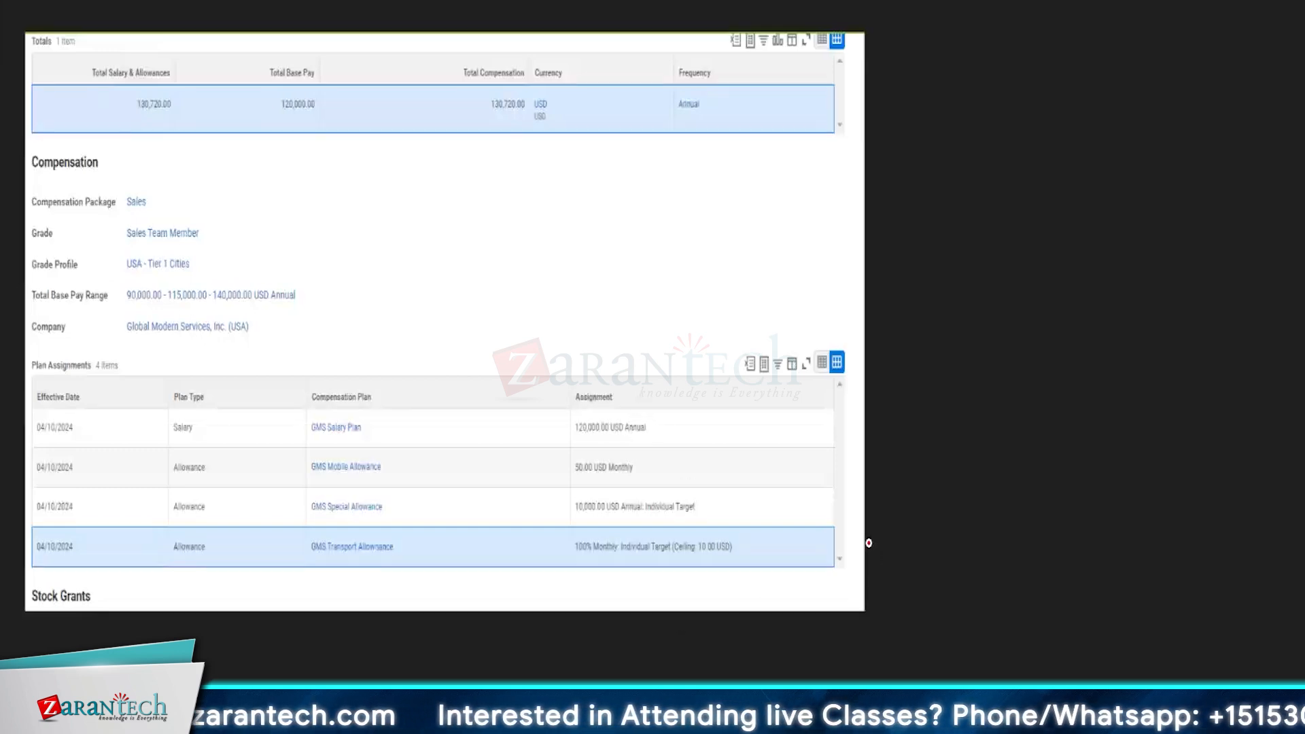
drag(409, 375, 393, 577)
mouse_move(435, 422)
mouse_down()
mouse_move(438, 469)
mouse_move(468, 442)
mouse_up()
mouse_move(487, 450)
mouse_down()
mouse_move(495, 394)
mouse_move(483, 427)
mouse_up()
drag(485, 474, 446, 495)
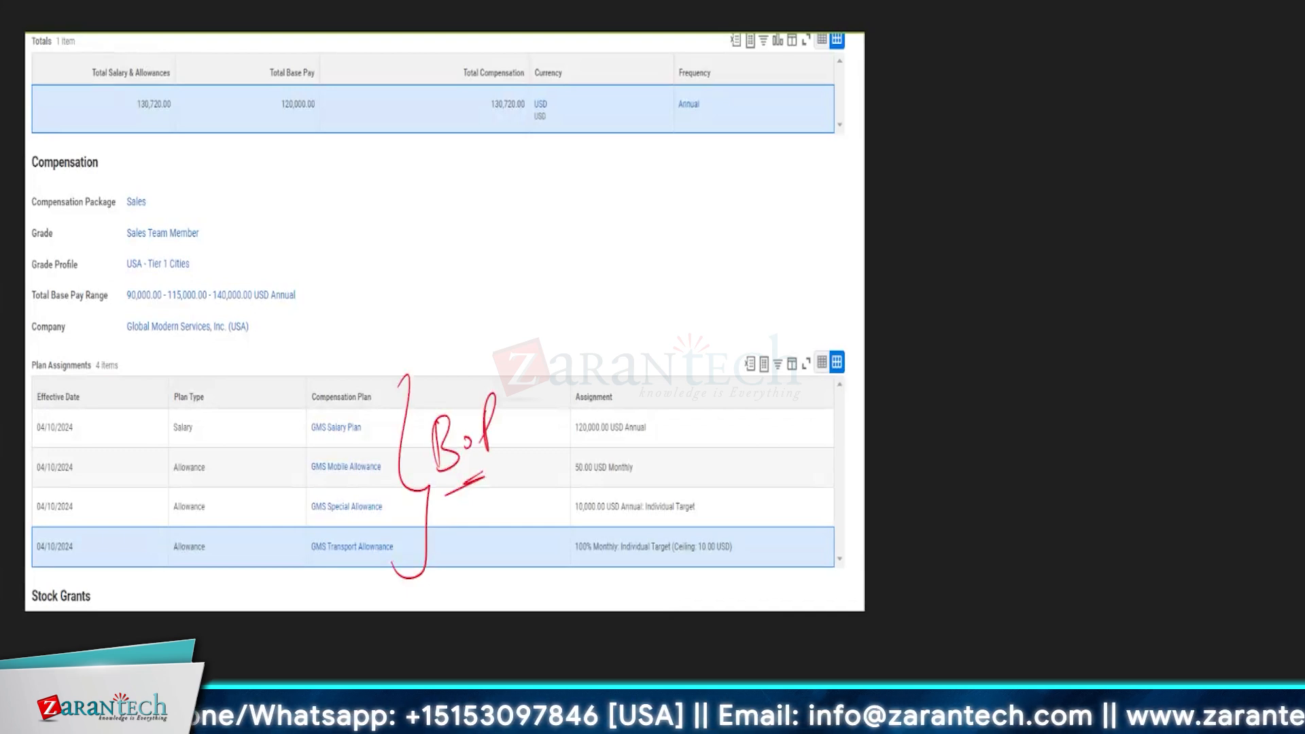
drag(314, 54, 264, 104)
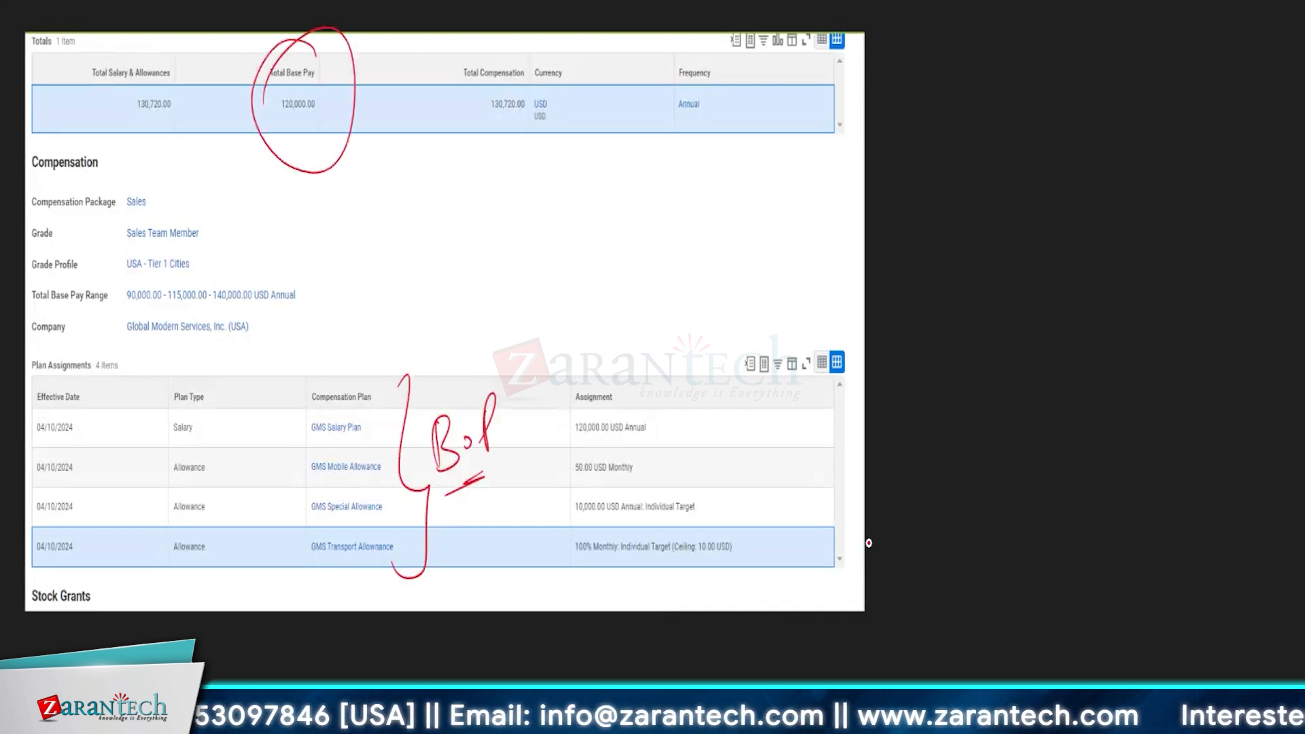
Step: Draw three plus signs beside the plan assignments, then tick GMS Salary Plan and start a handwritten sum with "120,000 +"
drag(503, 450, 527, 448)
drag(515, 436, 524, 499)
drag(517, 484, 511, 568)
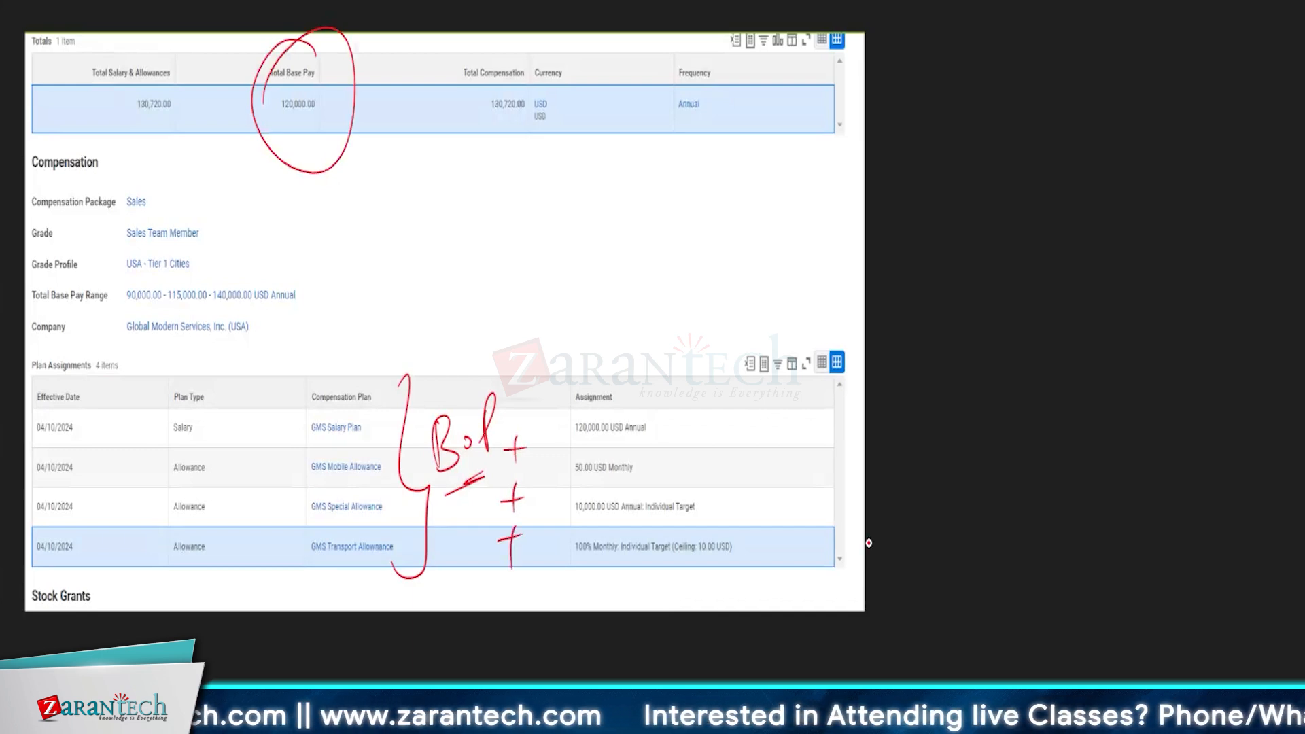
drag(373, 427, 356, 443)
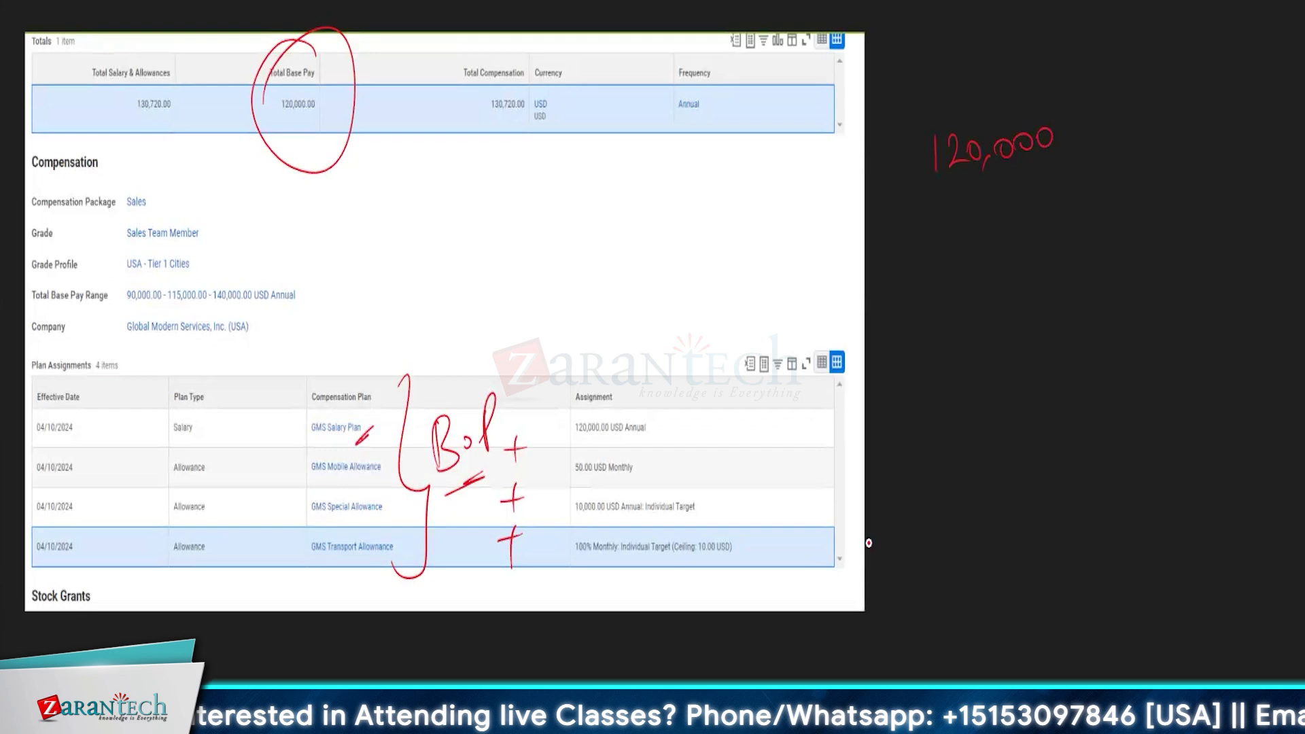
mouse_move(906, 229)
mouse_down()
mouse_move(929, 221)
mouse_move(915, 249)
mouse_up()
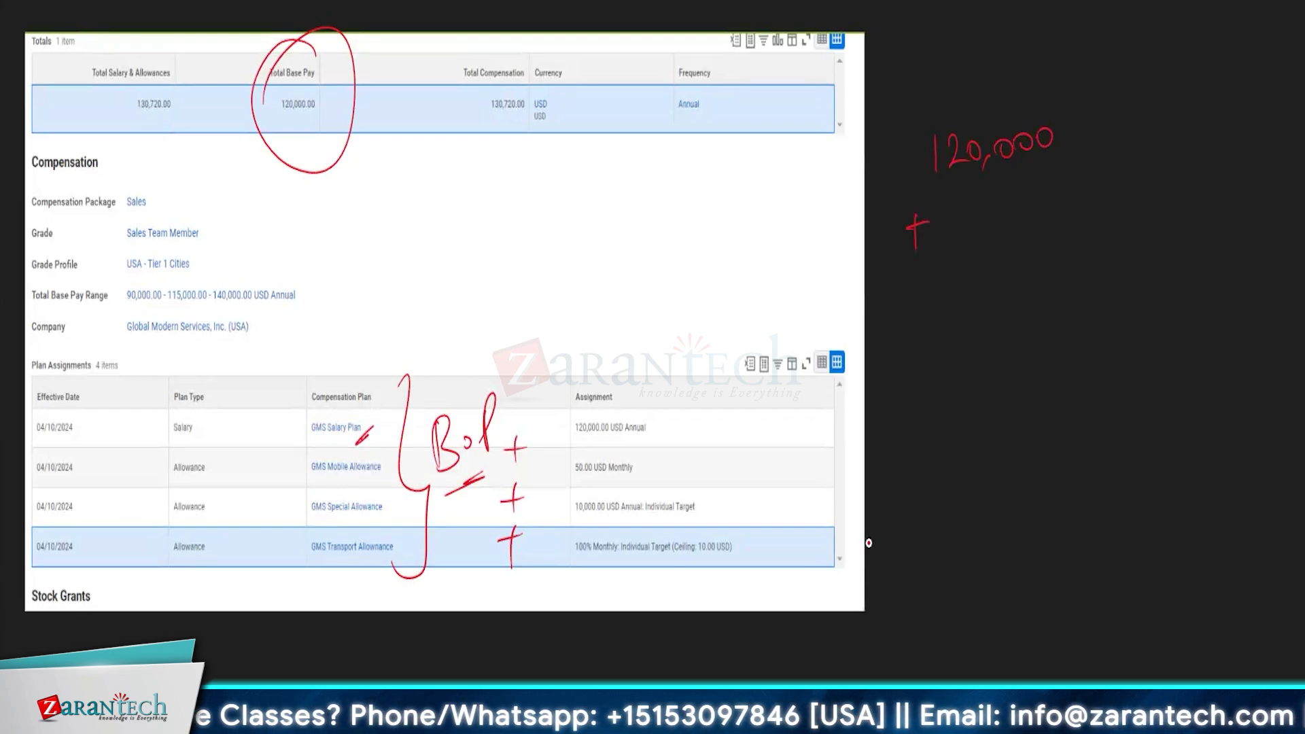
Step: Tick GMS Mobile Allowance, bracket its 50.00 USD Monthly assignment and add "600 USD" to the handwritten sum
drag(386, 475, 373, 494)
drag(576, 449, 573, 489)
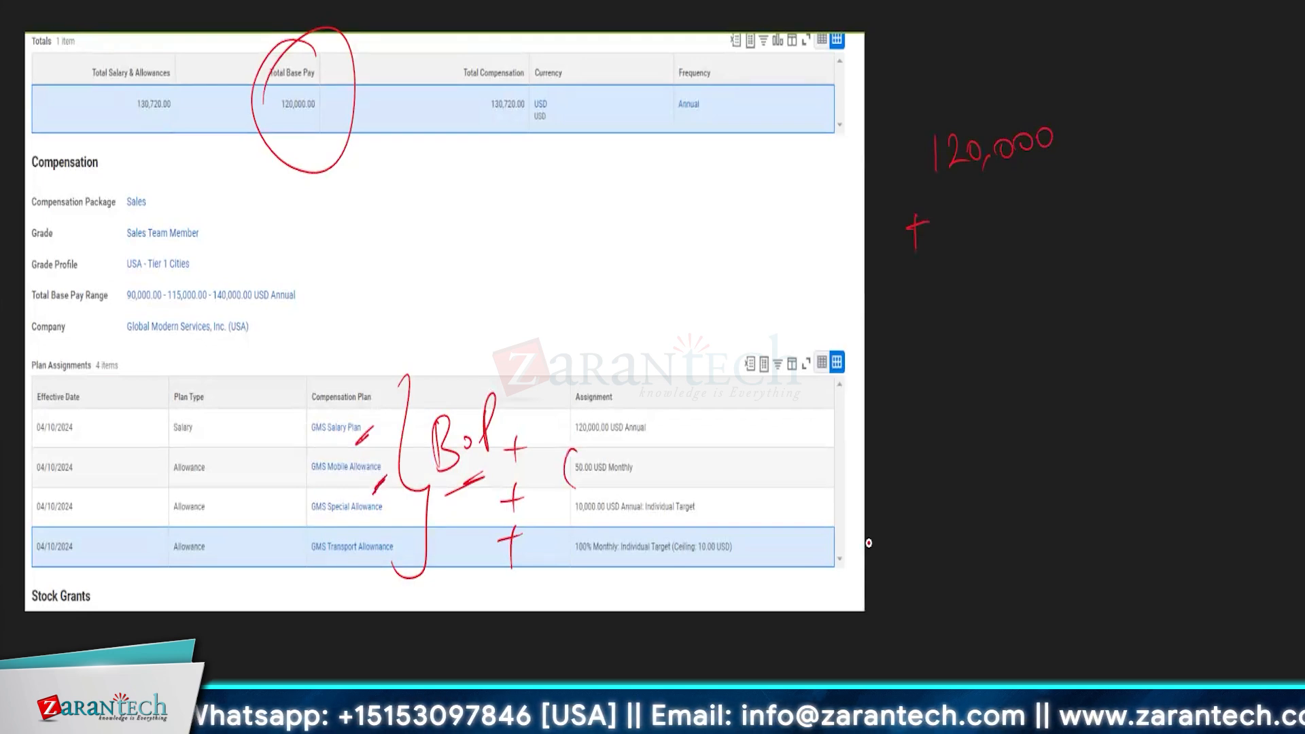
drag(636, 450, 629, 482)
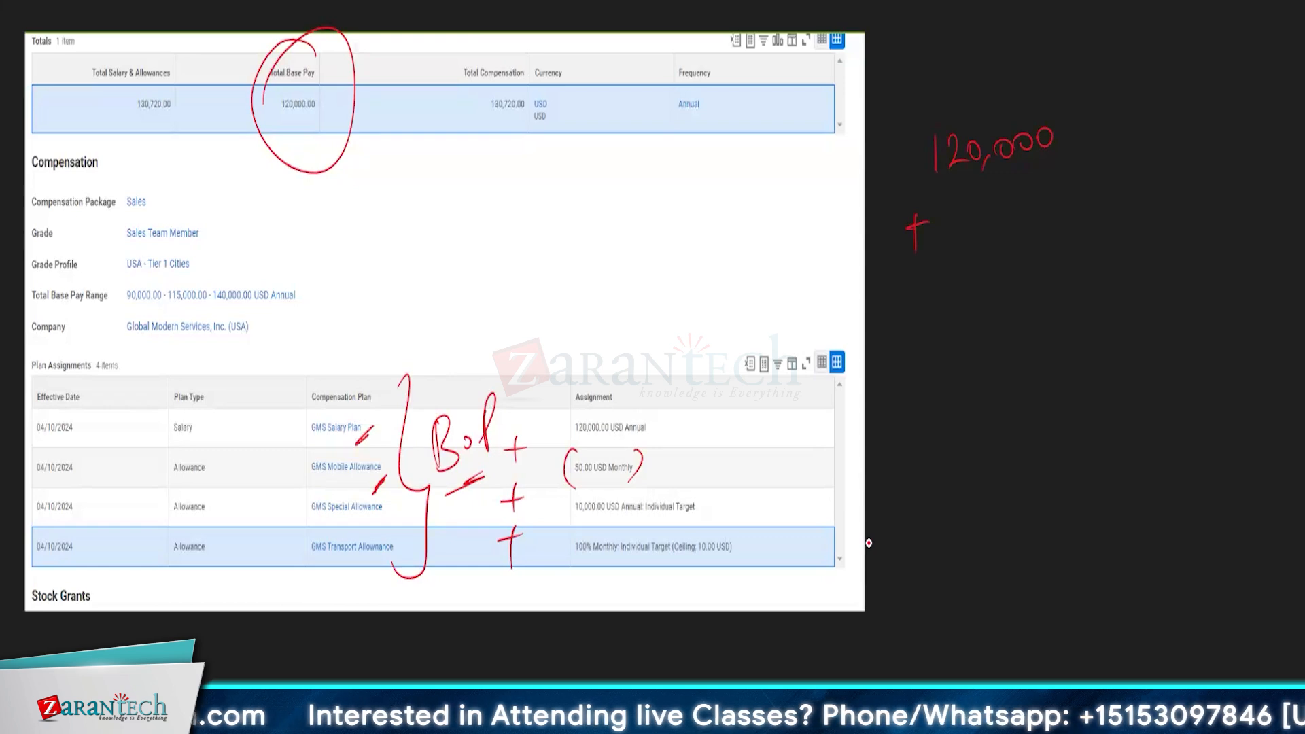
drag(977, 192, 968, 224)
drag(992, 213, 992, 210)
mouse_move(1010, 202)
mouse_down()
mouse_move(1054, 190)
mouse_move(1063, 201)
mouse_move(1087, 182)
mouse_up()
drag(916, 299, 940, 298)
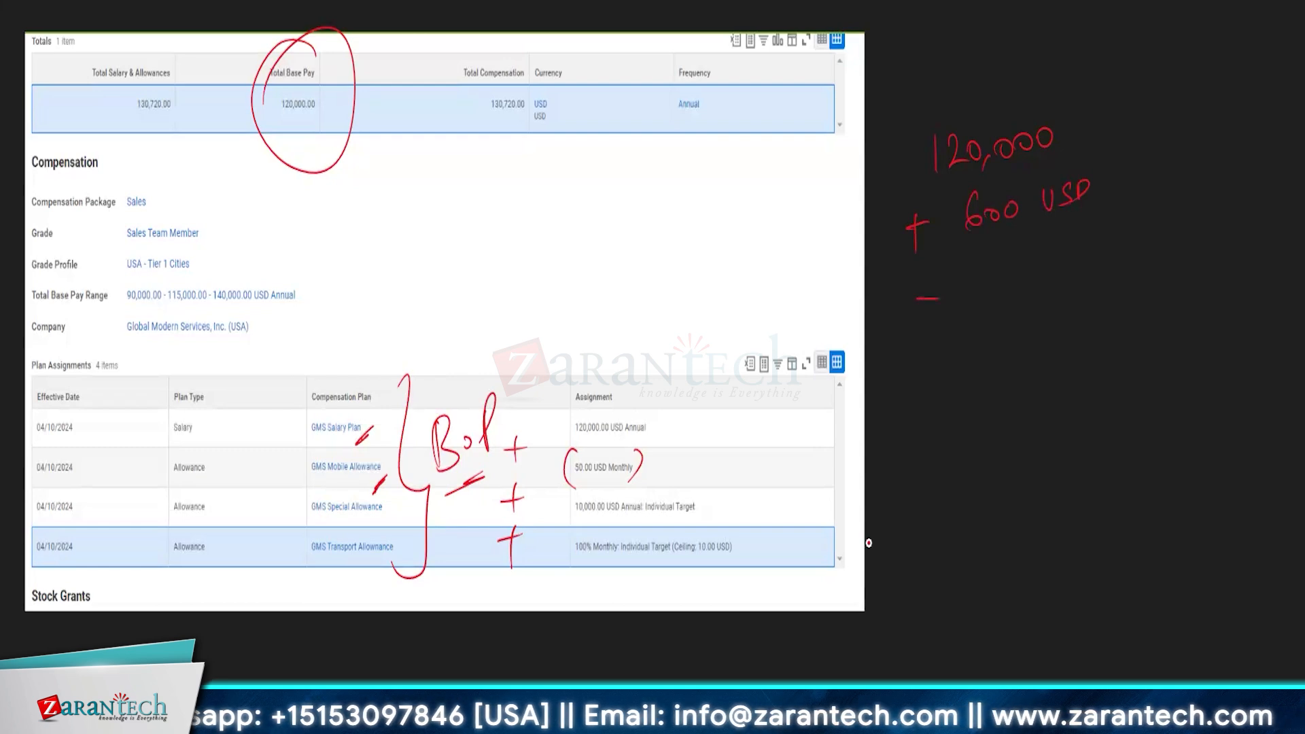
Step: Tick GMS Special Allowance and add "10,000 USD" to the handwritten sum
drag(396, 515, 400, 508)
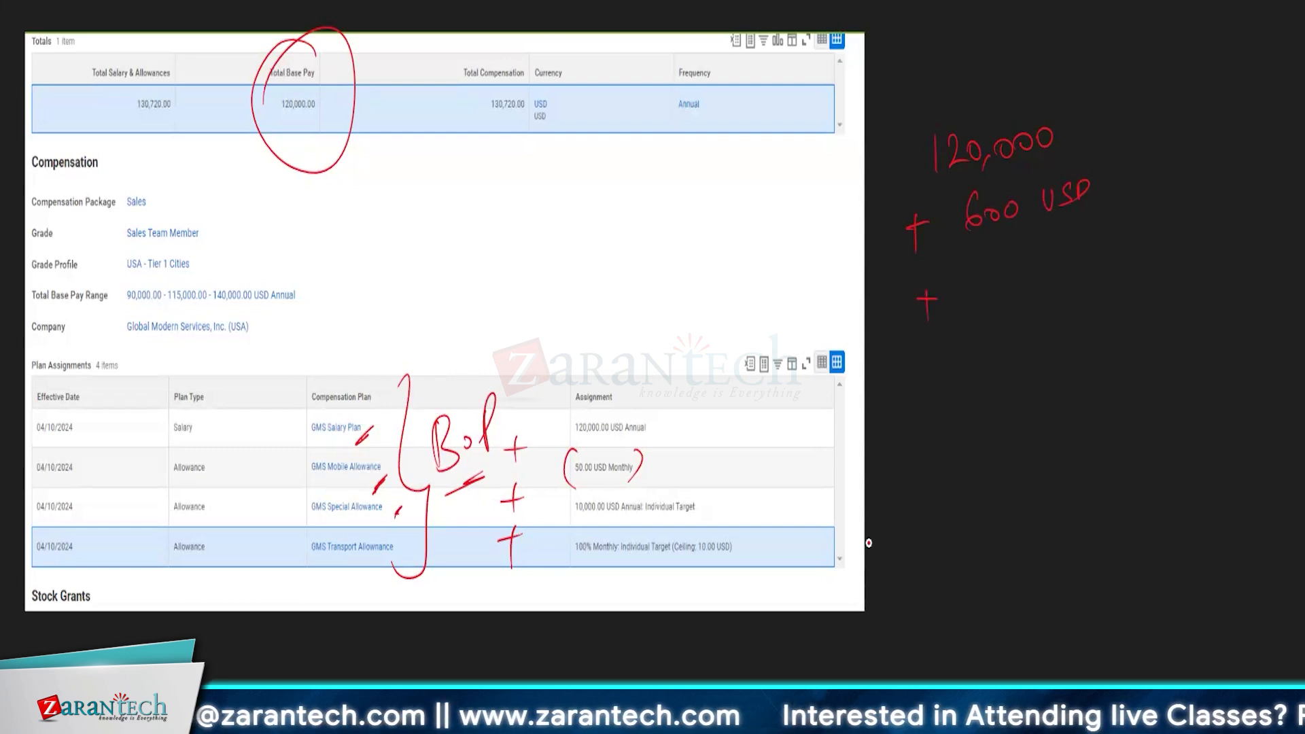
mouse_move(968, 274)
mouse_down()
mouse_move(967, 303)
mouse_move(985, 275)
mouse_move(1062, 251)
mouse_up()
mouse_move(1074, 249)
mouse_down()
mouse_move(1065, 267)
mouse_move(1078, 269)
mouse_up()
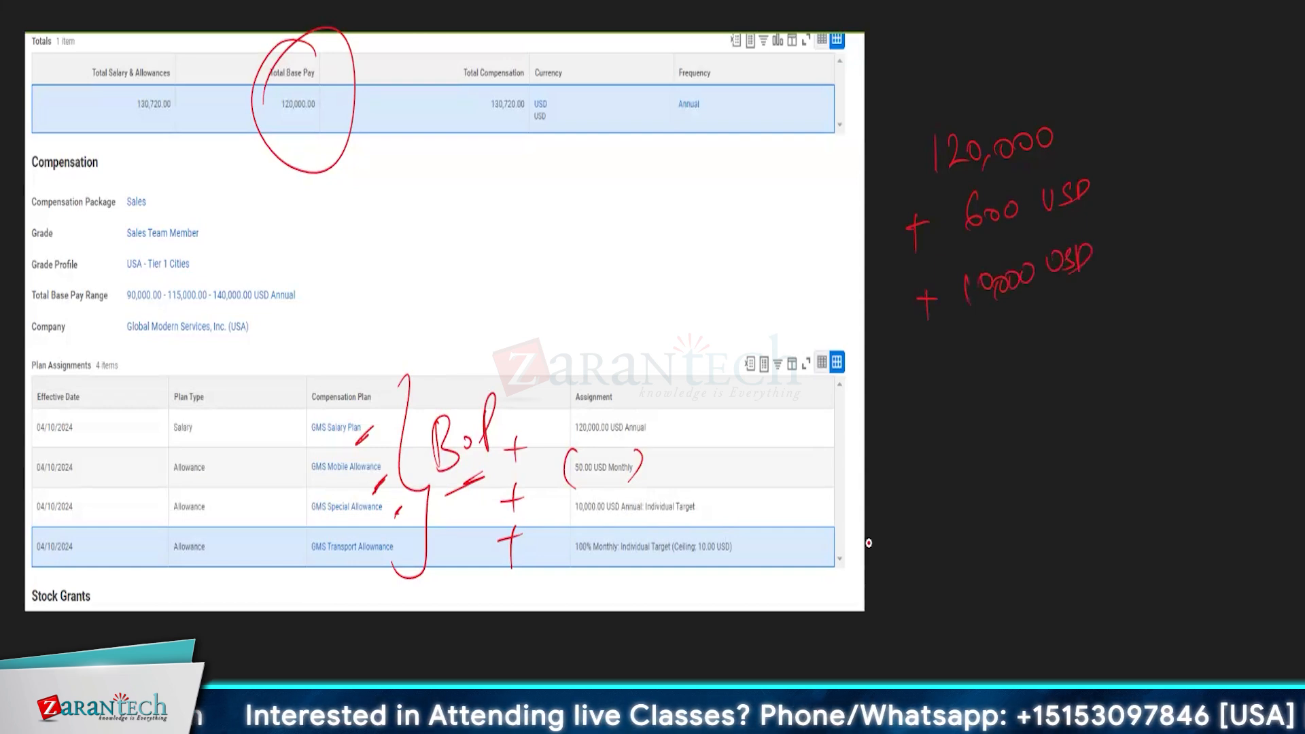
Step: Add another plus sign to the sum, tick GMS Transport Allownance and underline its 100% assignment
drag(938, 346, 938, 389)
drag(927, 365, 947, 361)
drag(402, 559, 414, 548)
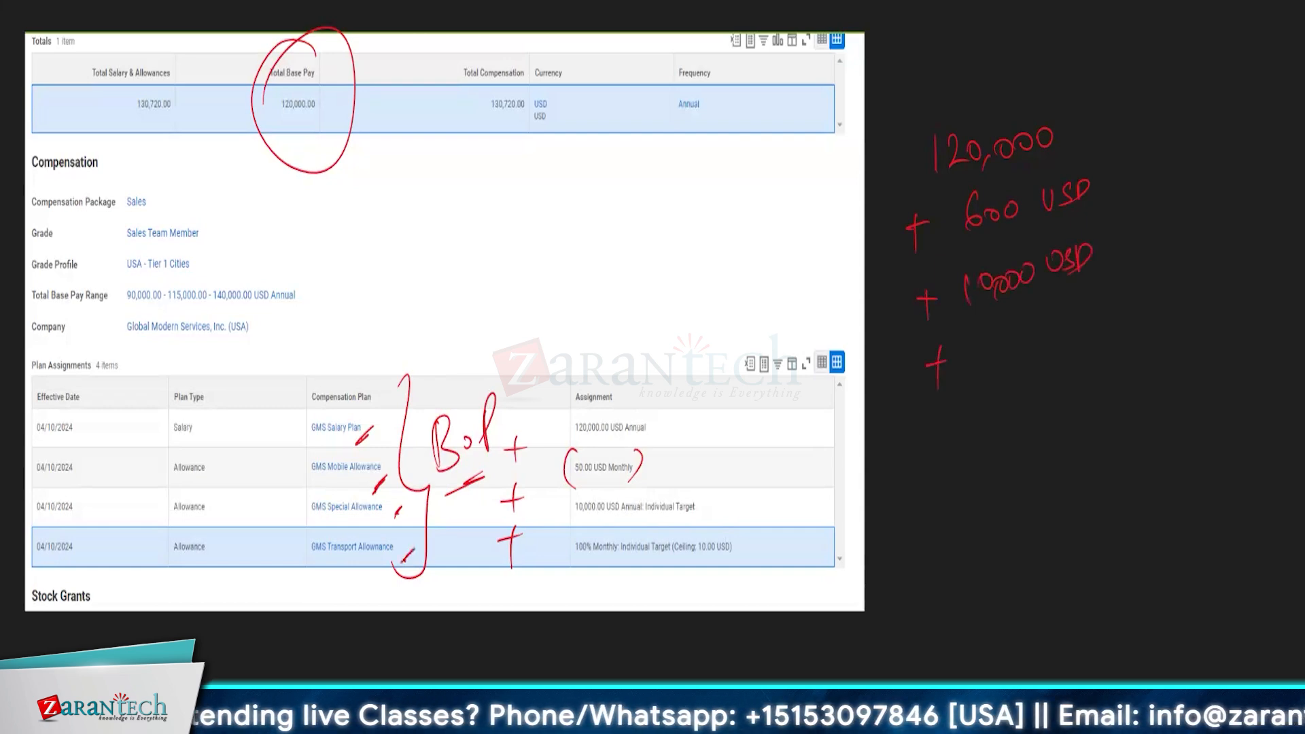
drag(572, 563, 591, 557)
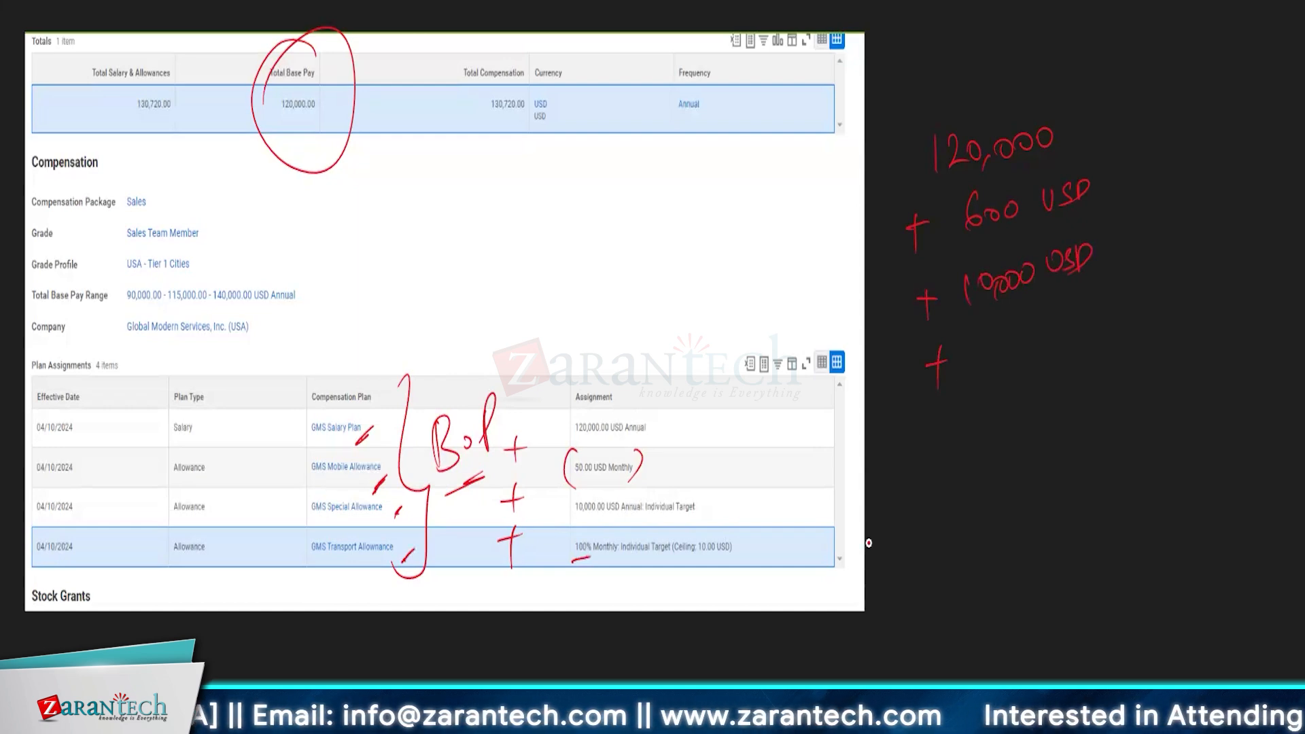
Step: Write 120,000, 600 and 10,000 as a separate underlined column below the main sum
mouse_move(897, 570)
mouse_down()
mouse_move(895, 612)
mouse_move(936, 585)
mouse_move(949, 602)
mouse_up()
drag(969, 577, 980, 580)
mouse_move(998, 574)
mouse_down()
mouse_move(964, 625)
mouse_move(992, 610)
mouse_up()
drag(922, 655, 925, 677)
drag(935, 661, 947, 673)
drag(958, 654, 997, 643)
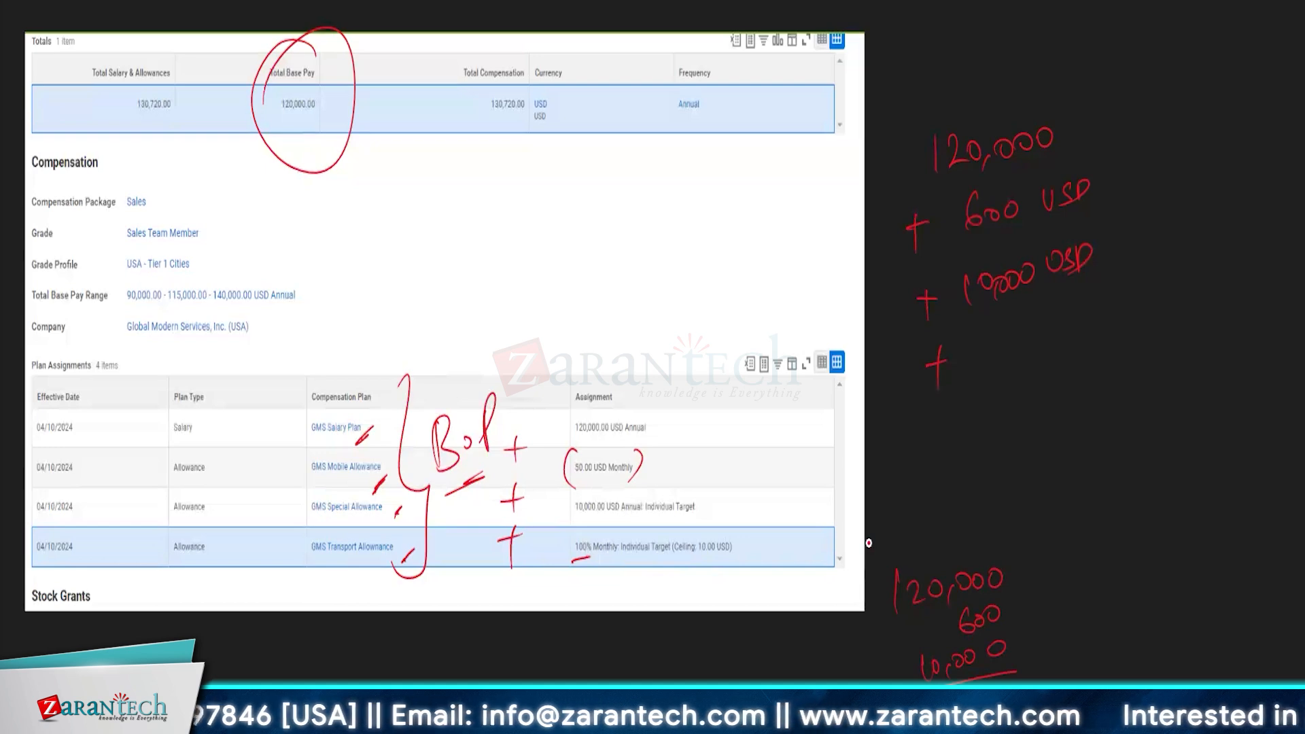
Step: Add 13,060 as the last amount of the main sum, rule it off and write the underlined total 143,660
mouse_move(980, 331)
mouse_down()
mouse_move(978, 365)
mouse_move(1039, 316)
mouse_move(1080, 308)
mouse_up()
drag(939, 409, 1146, 352)
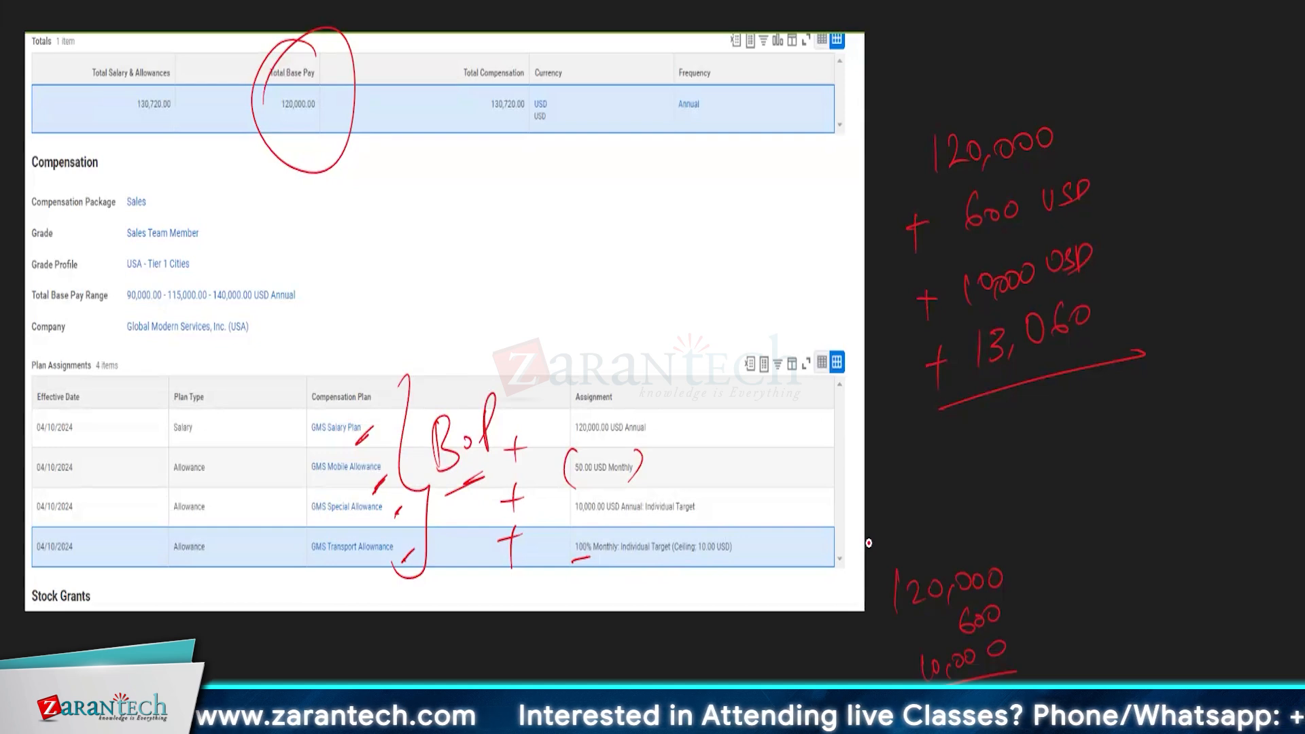
drag(976, 425, 977, 465)
mouse_move(994, 427)
mouse_down()
mouse_move(1029, 427)
mouse_move(1018, 450)
mouse_up()
drag(1051, 436, 1048, 448)
mouse_move(1065, 401)
mouse_down()
mouse_move(1049, 430)
mouse_move(1074, 423)
mouse_up()
drag(1100, 400, 1092, 424)
drag(976, 488, 1086, 464)
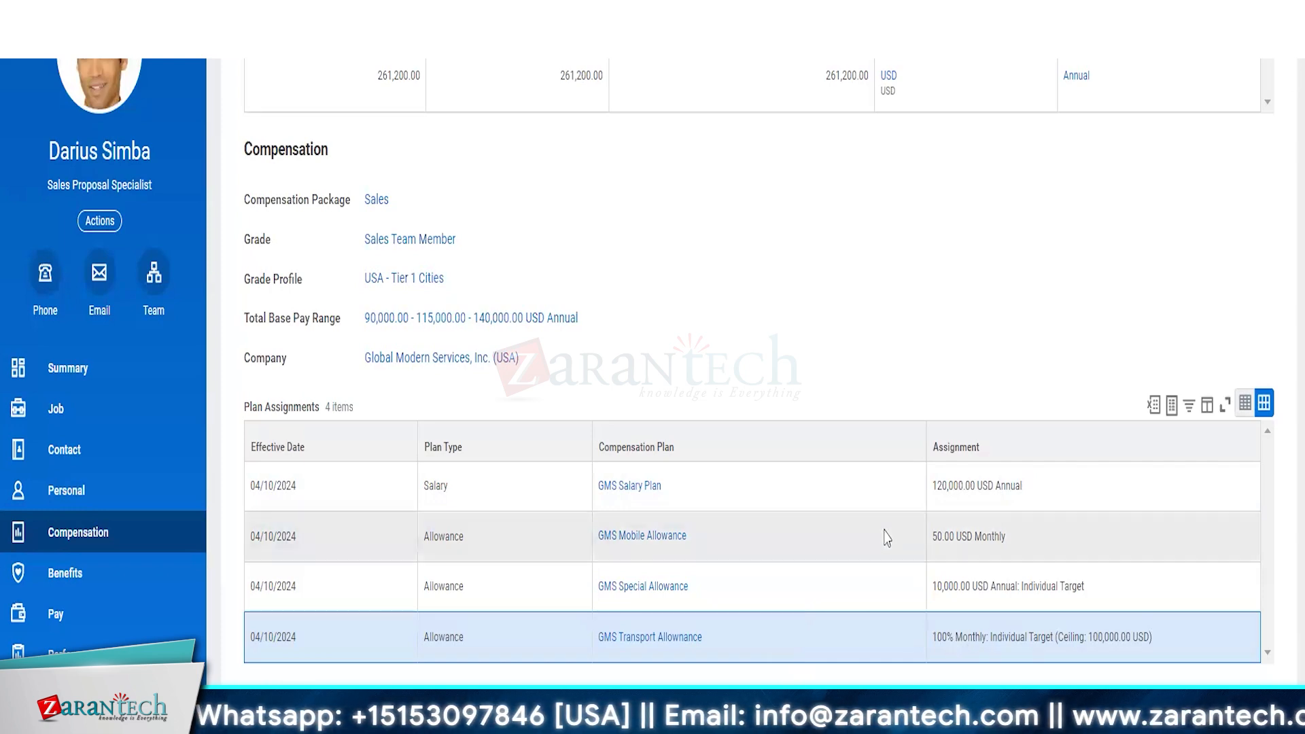
Step: Open the GMS Transport Allownance plan from the worker's plan assignments and check its percent and ceiling amount
click(627, 639)
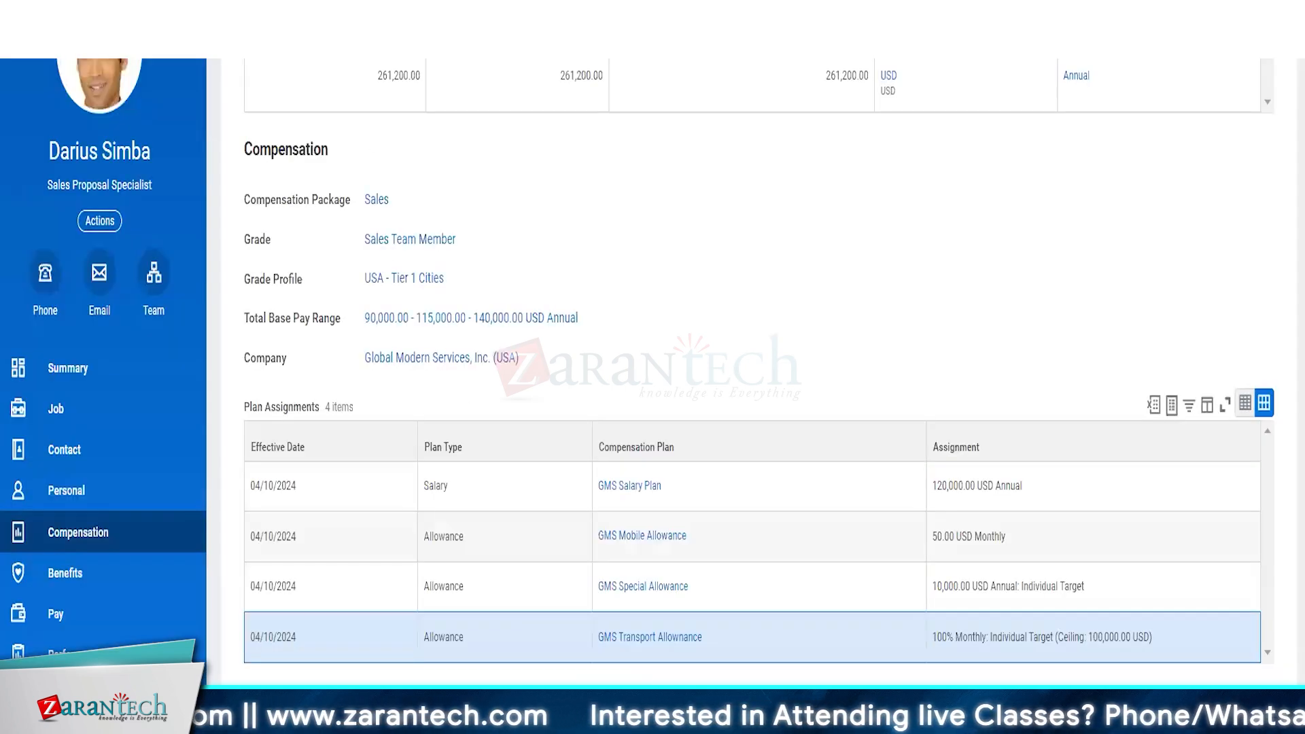
click(476, 13)
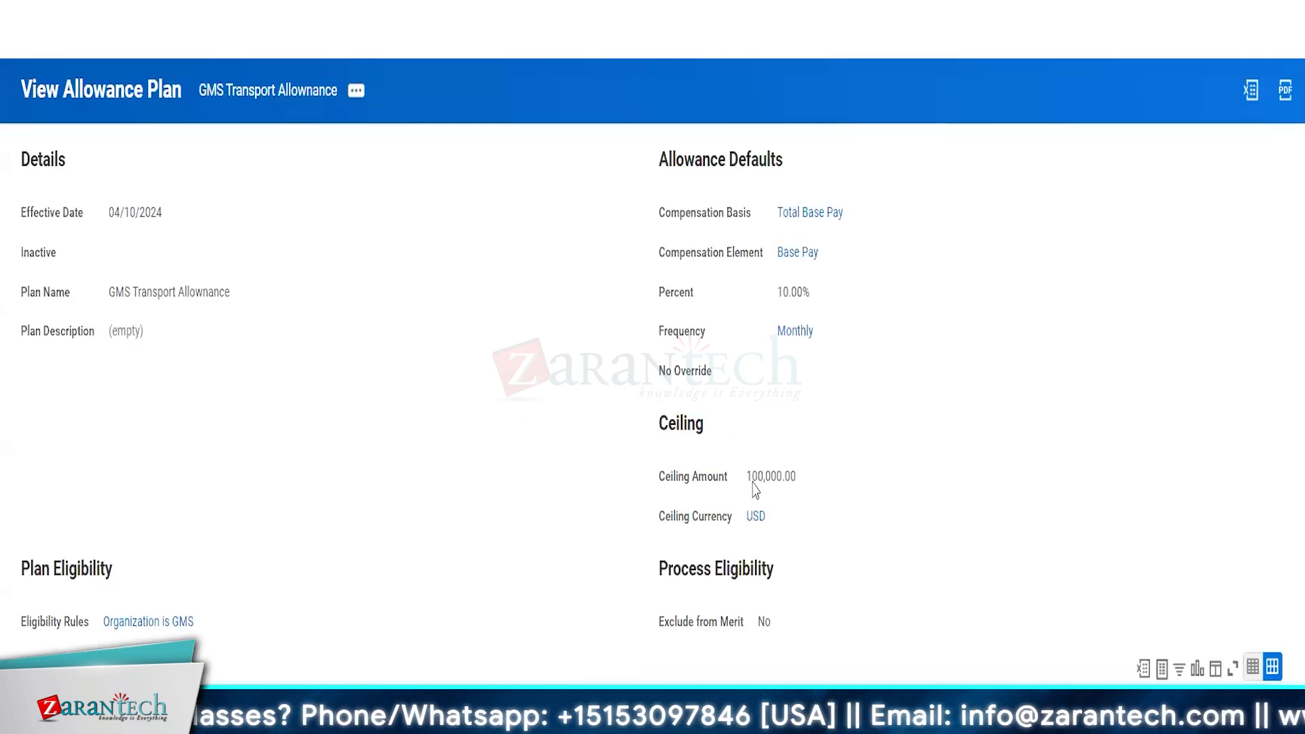
drag(753, 482, 891, 460)
click(899, 461)
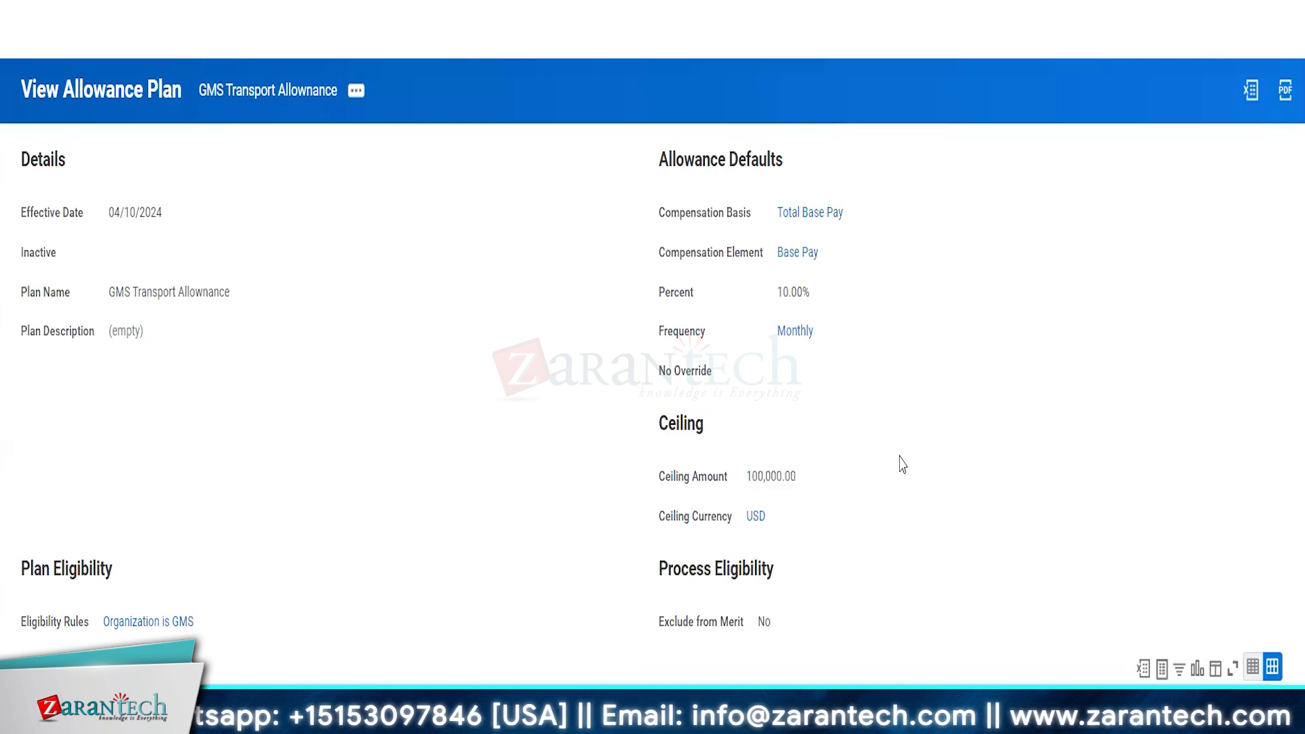
scroll(535, 410, down, 1)
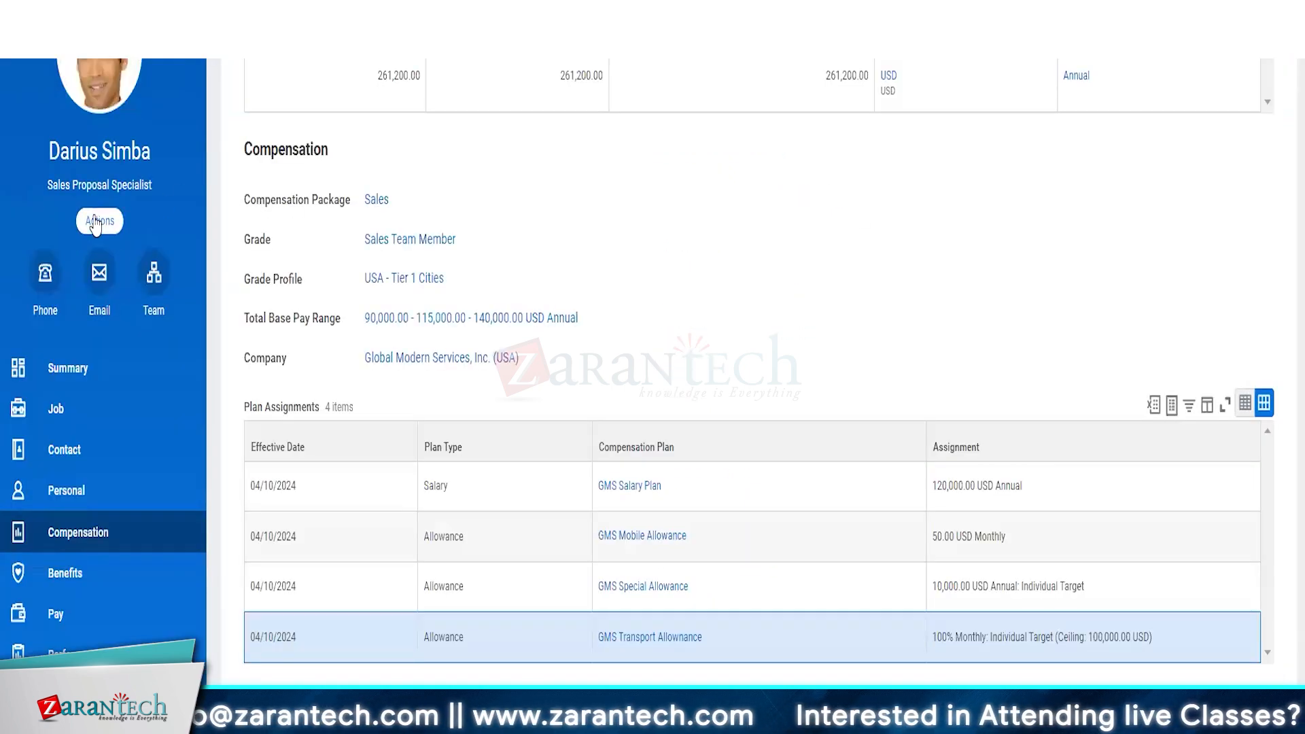
Step: Start a Request Compensation Change for the worker from the compensation actions
click(99, 222)
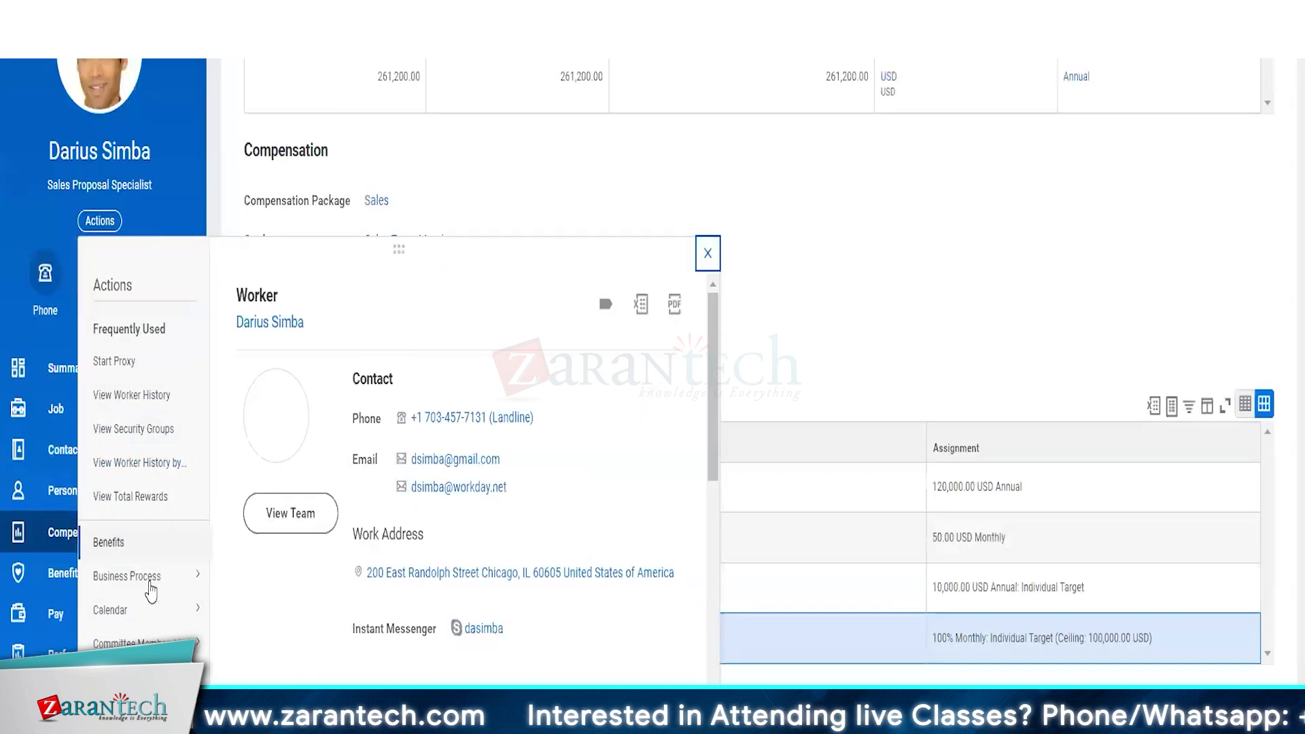
scroll(151, 591, down, 3)
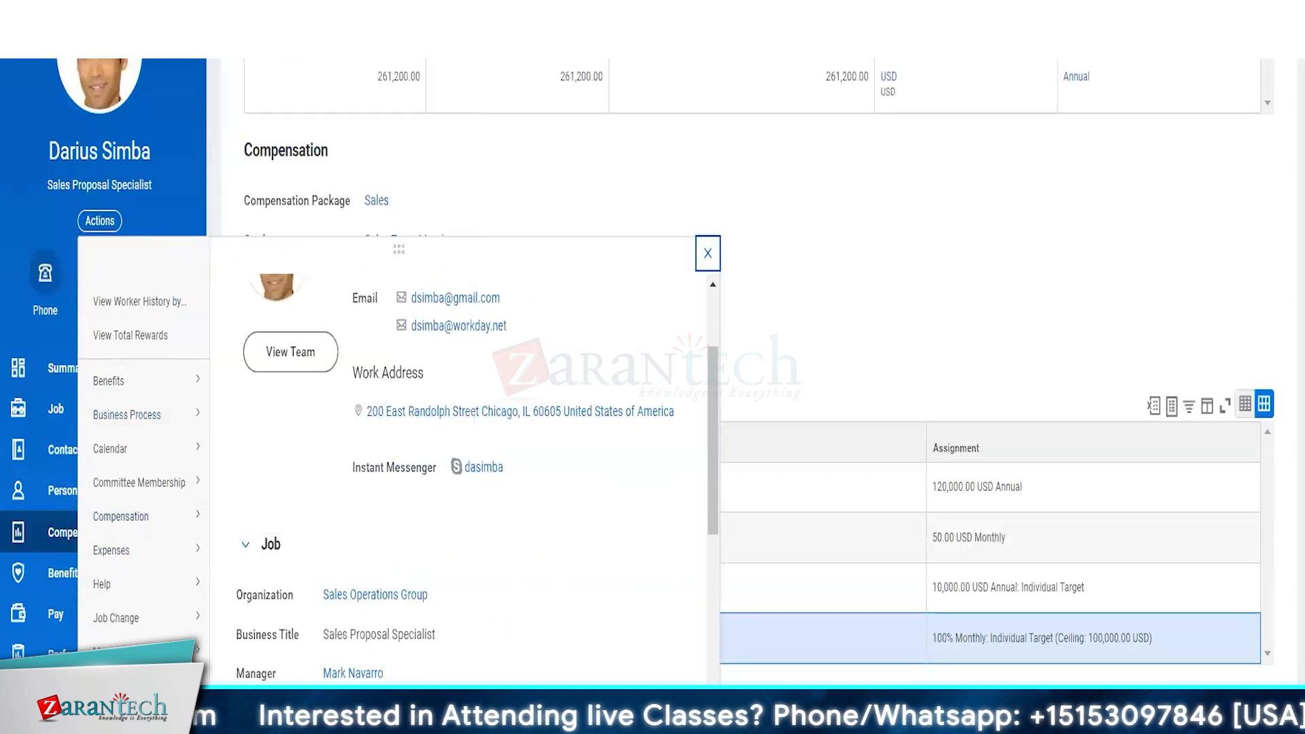
mouse_move(202, 515)
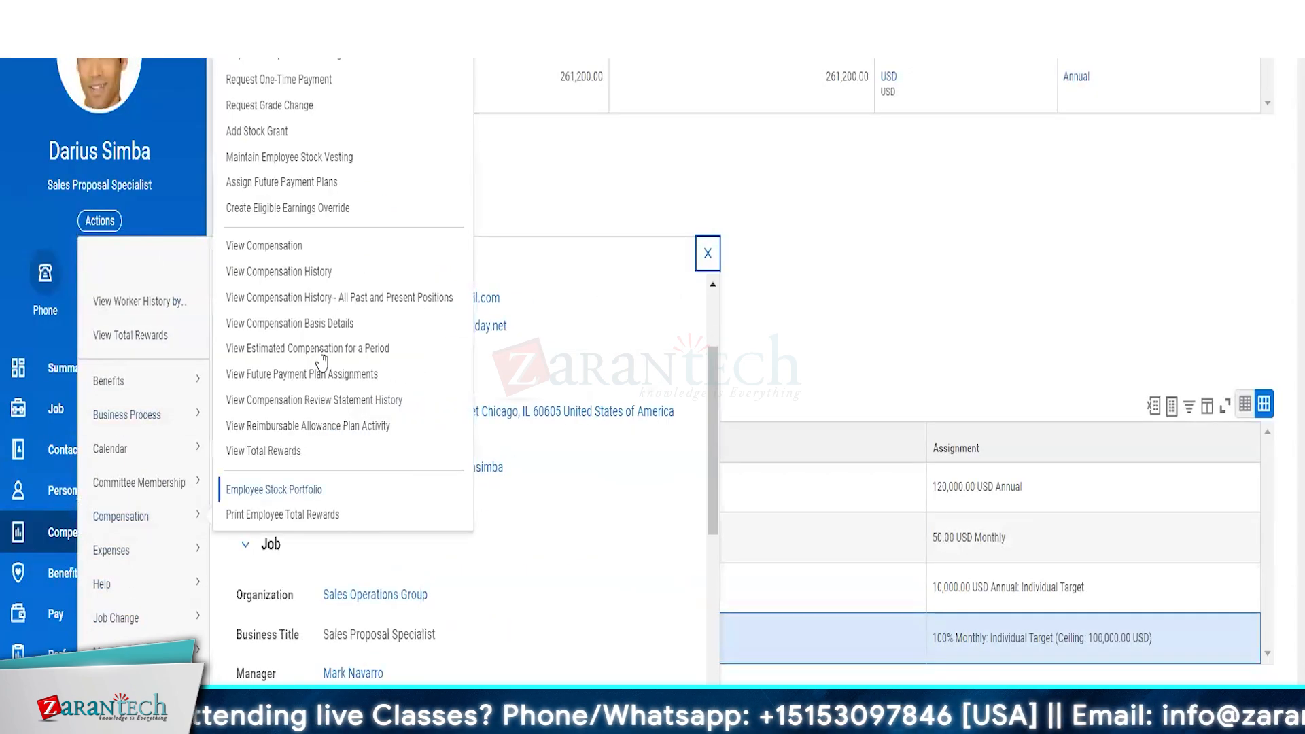
click(279, 59)
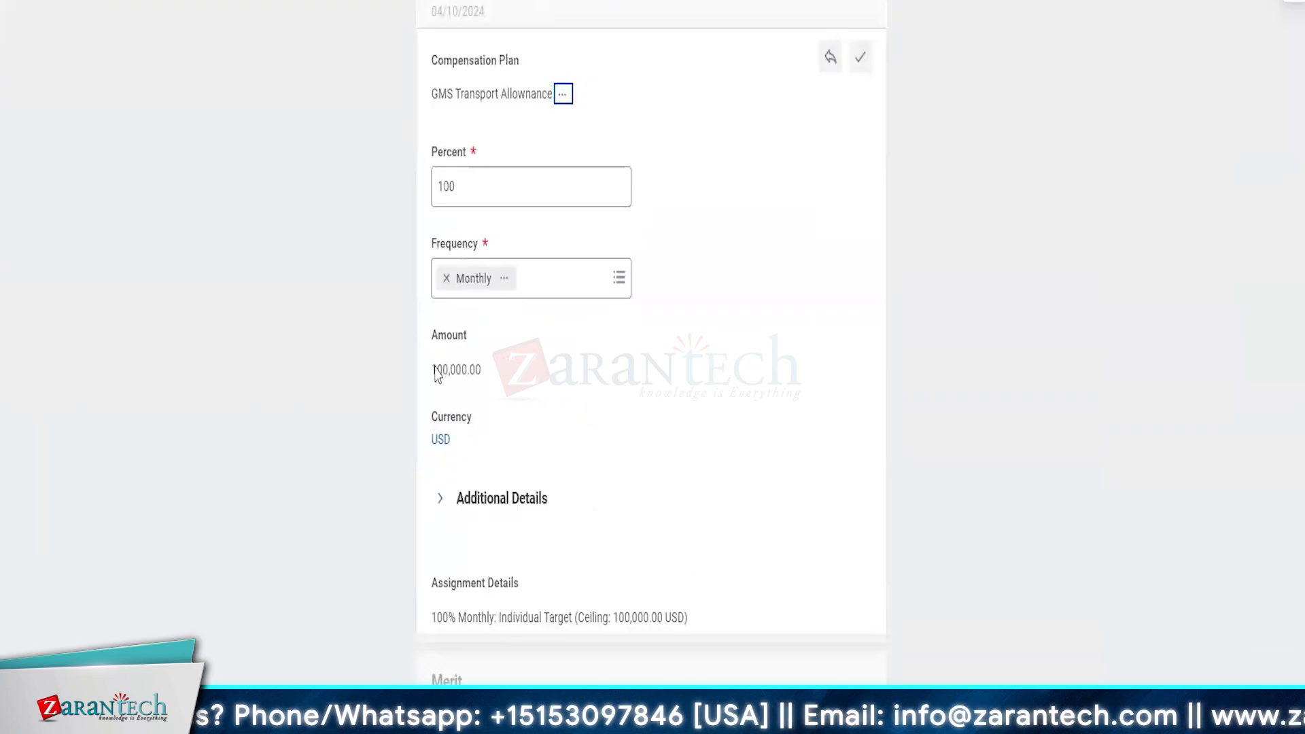
Step: Set the GMS Transport Allownance assignment's Percent to 10 and check the recalculated amount
drag(437, 374, 484, 371)
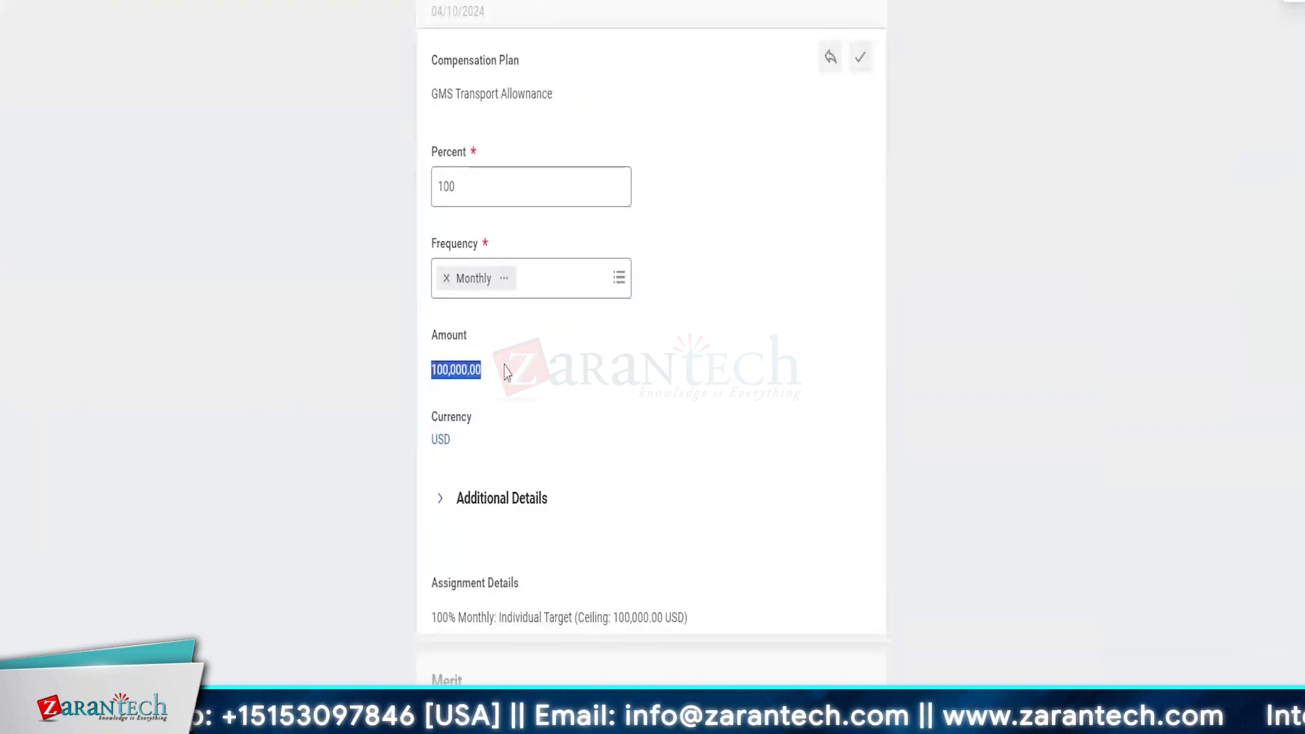
click(481, 183)
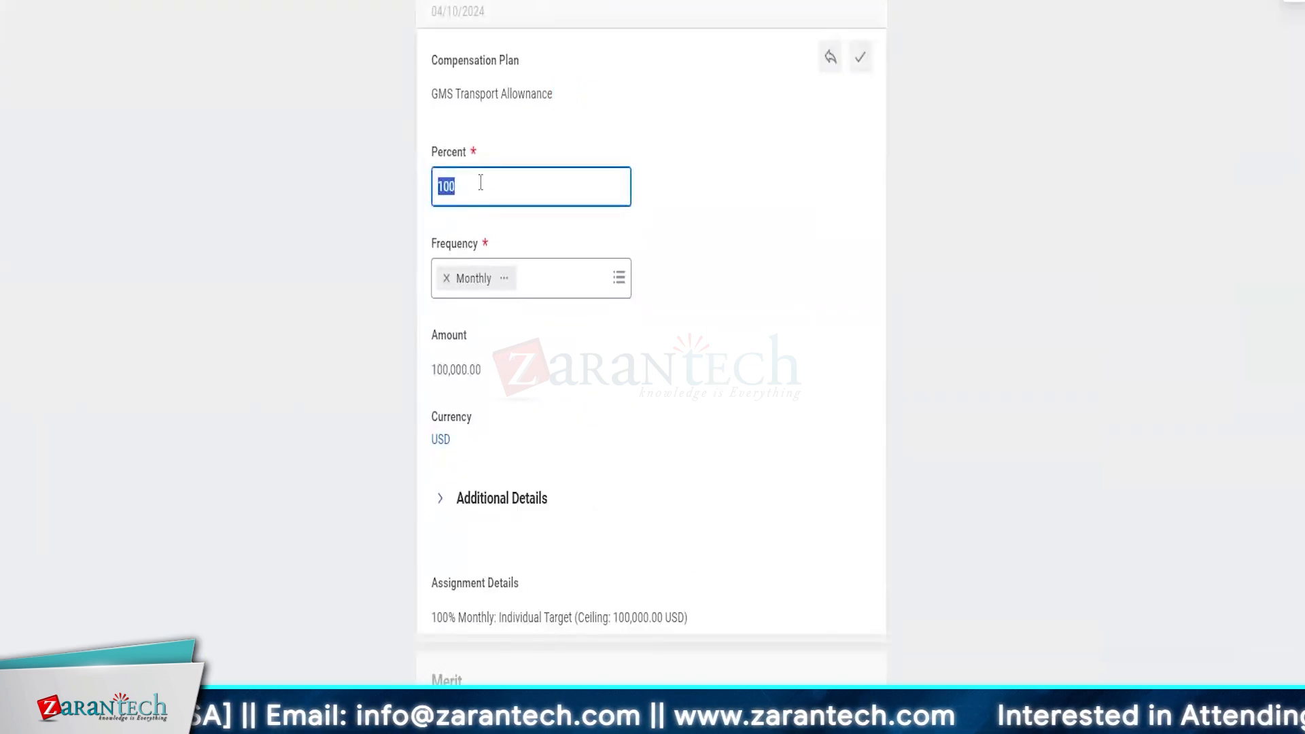
text(10)
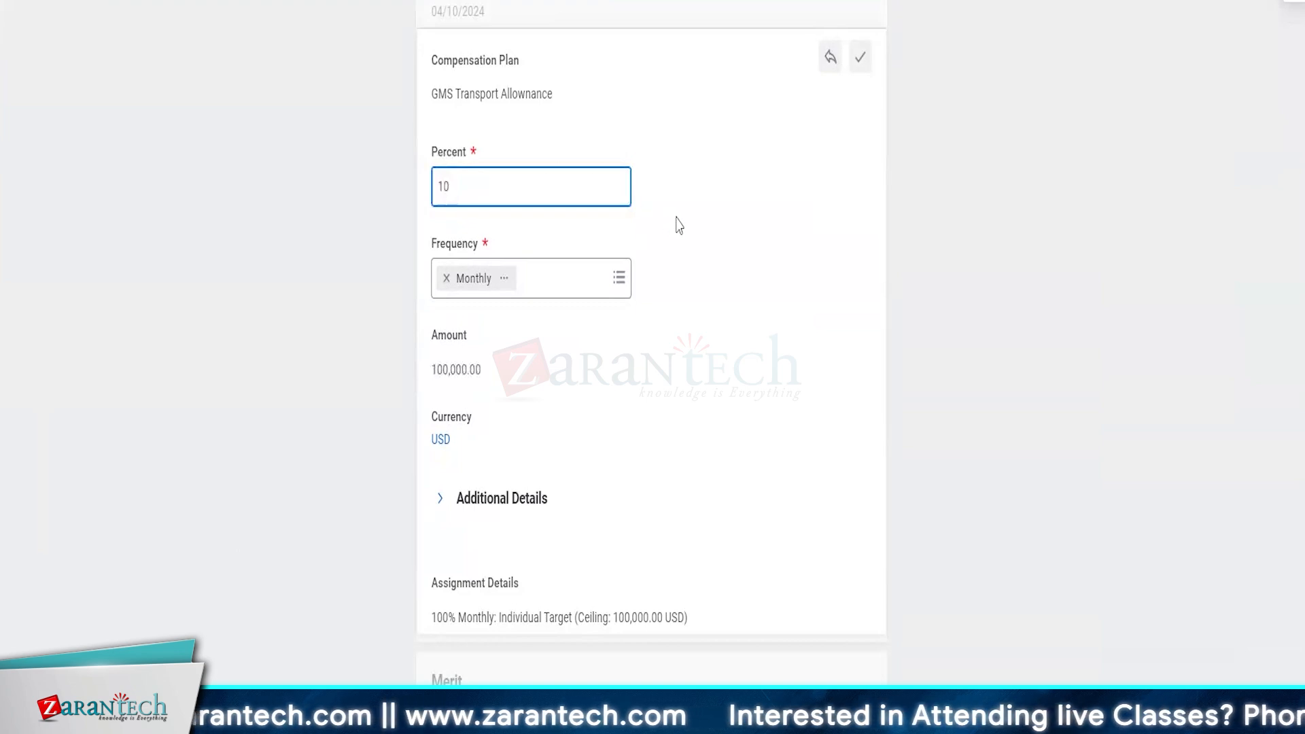
click(861, 57)
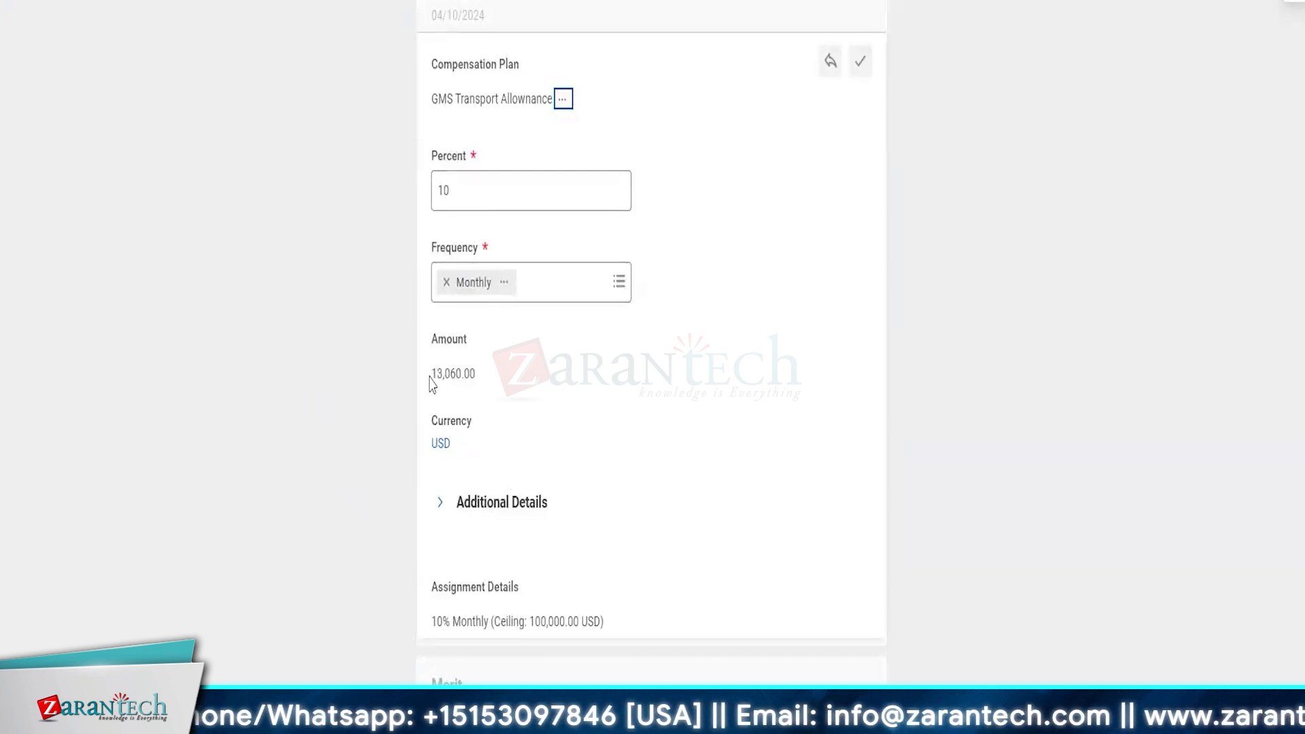
drag(433, 376, 487, 386)
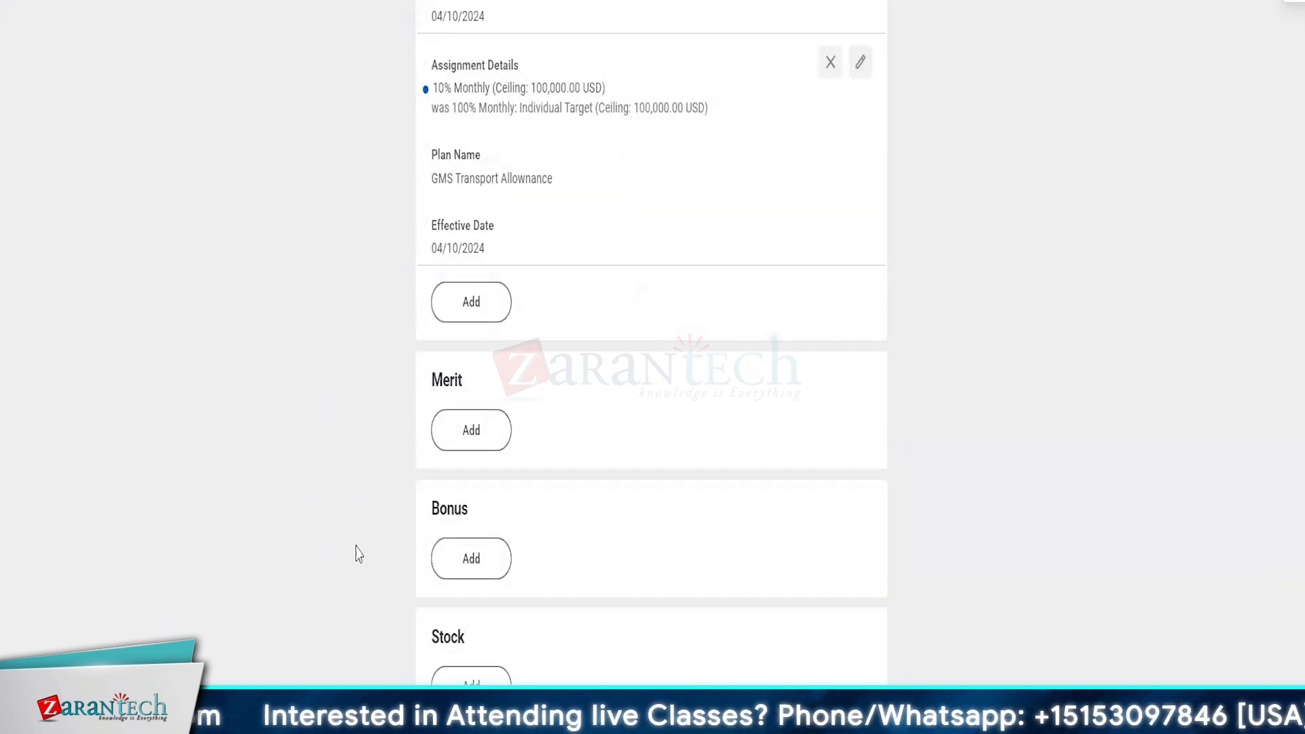
Step: Review the submission error and set the change reason to Request Compensation Change > Adjustment > Corrective Adjustment
scroll(357, 552, down, 8)
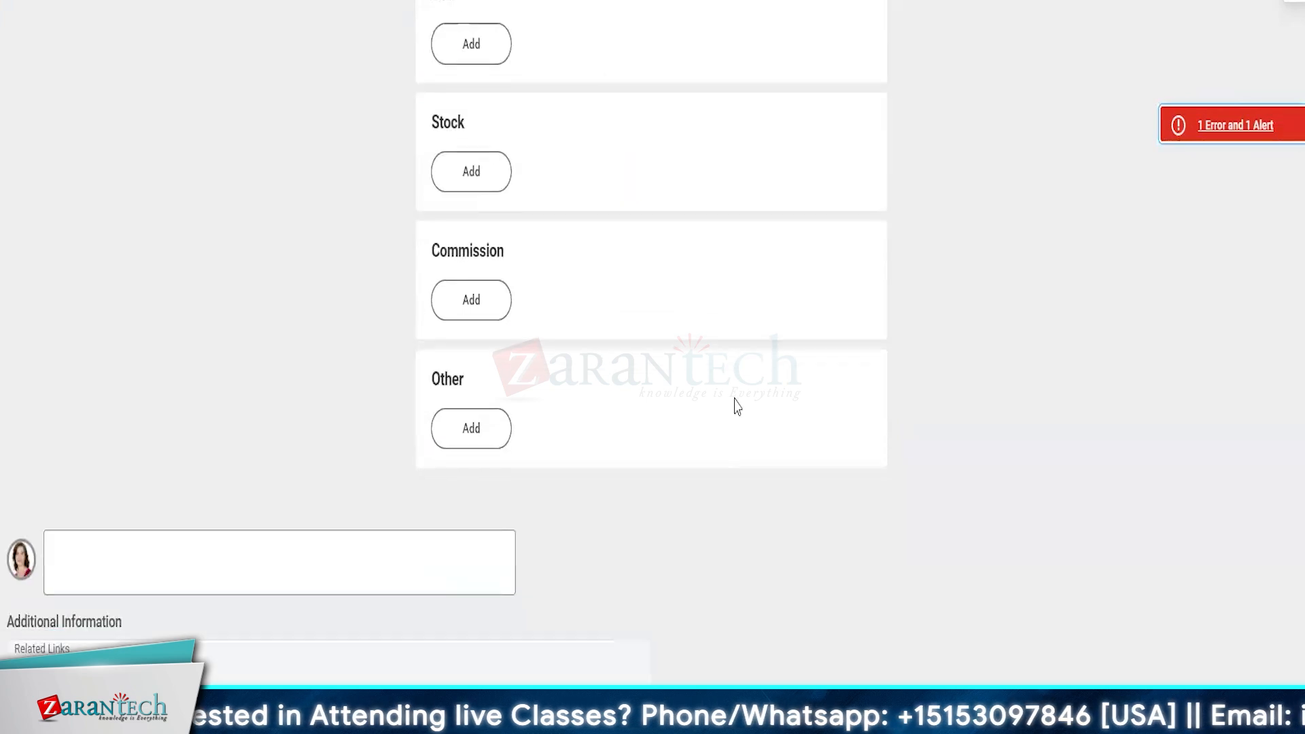
click(1230, 135)
click(818, 227)
scroll(1005, 253, up, 20)
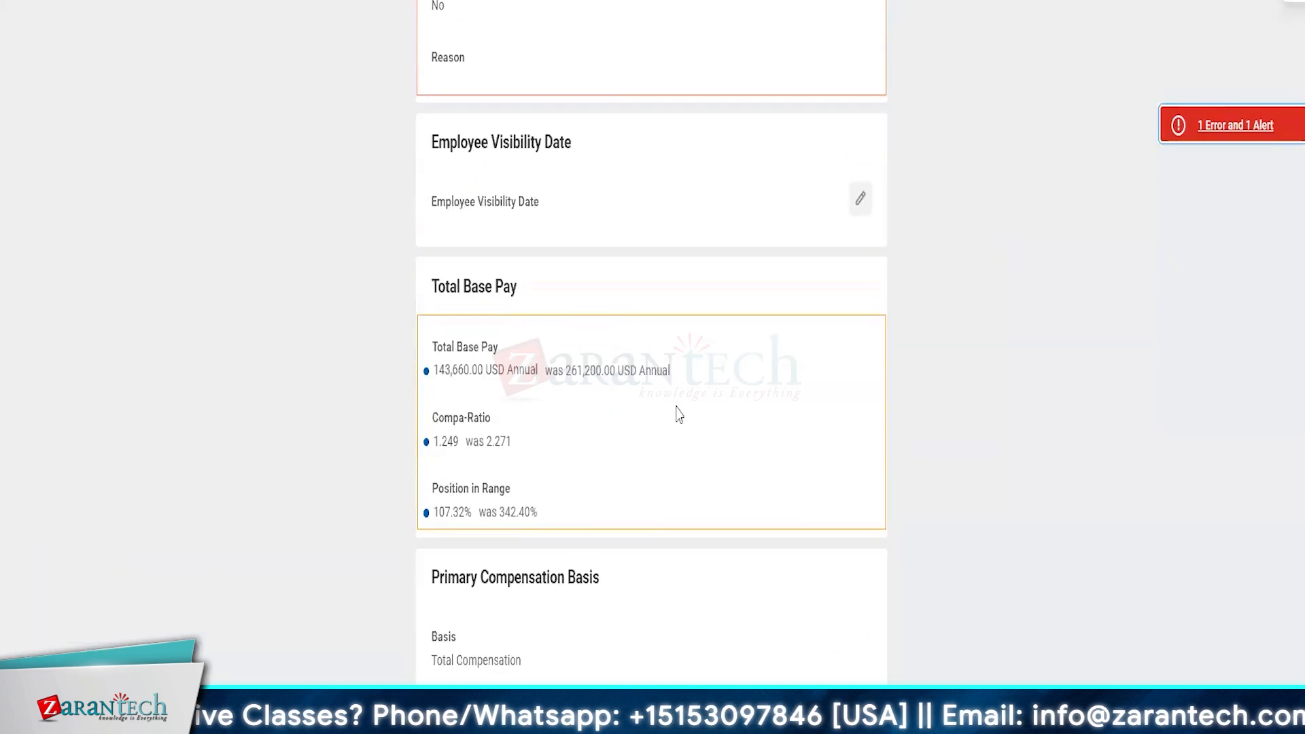
click(485, 423)
click(486, 428)
click(490, 134)
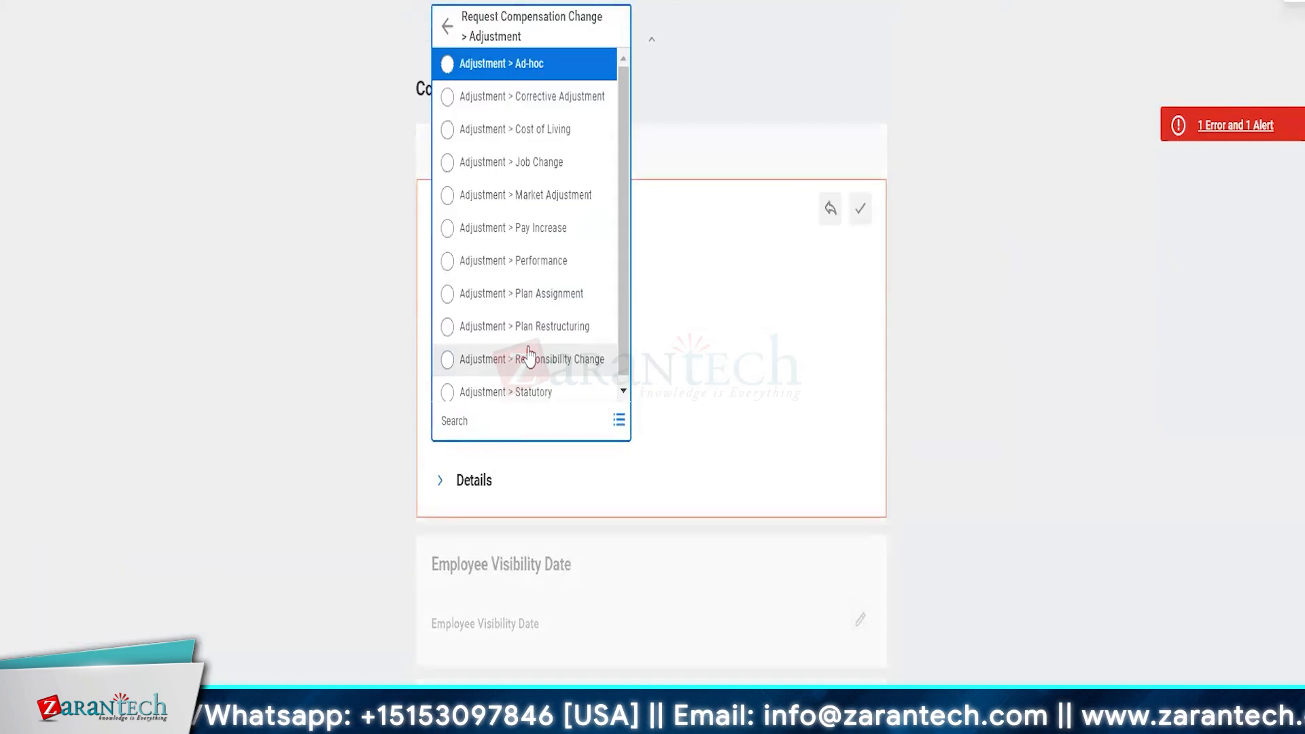
click(476, 94)
click(350, 456)
scroll(350, 456, down, 5)
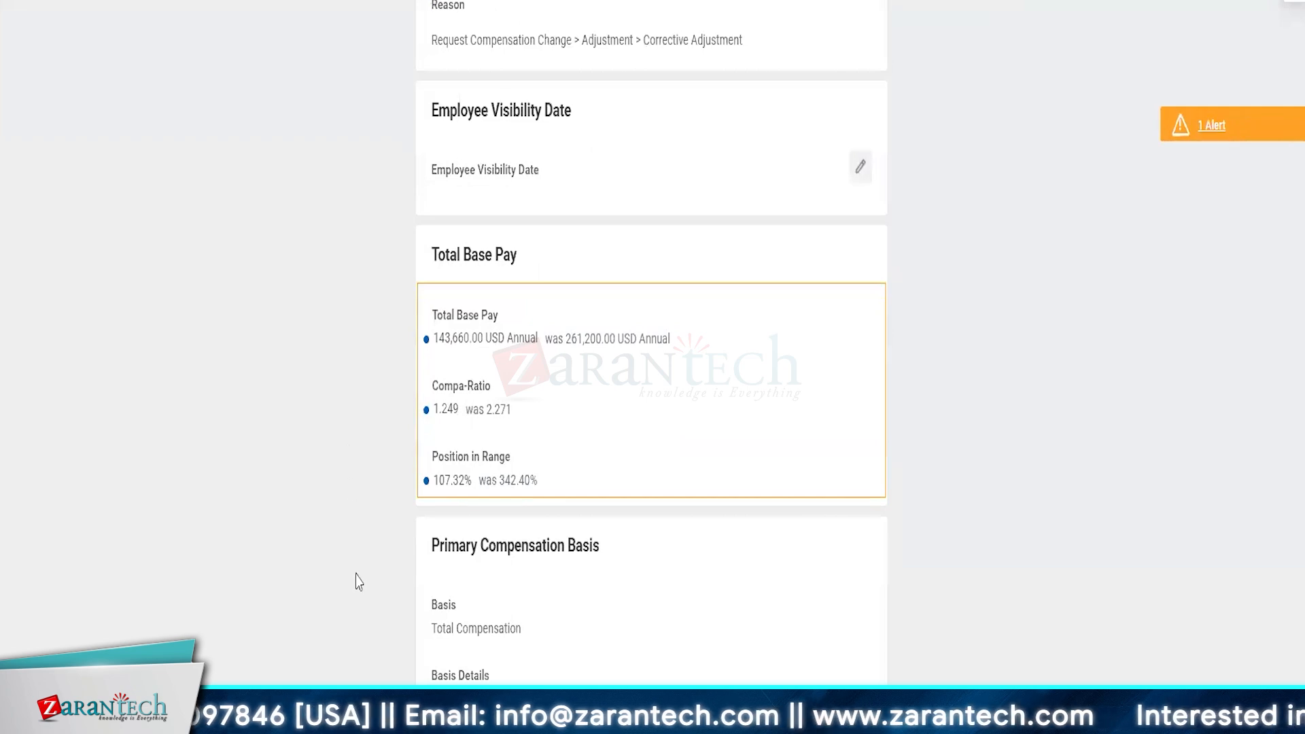
Step: Check the alert, submit the compensation change and open the worker's Compensation details
click(1212, 125)
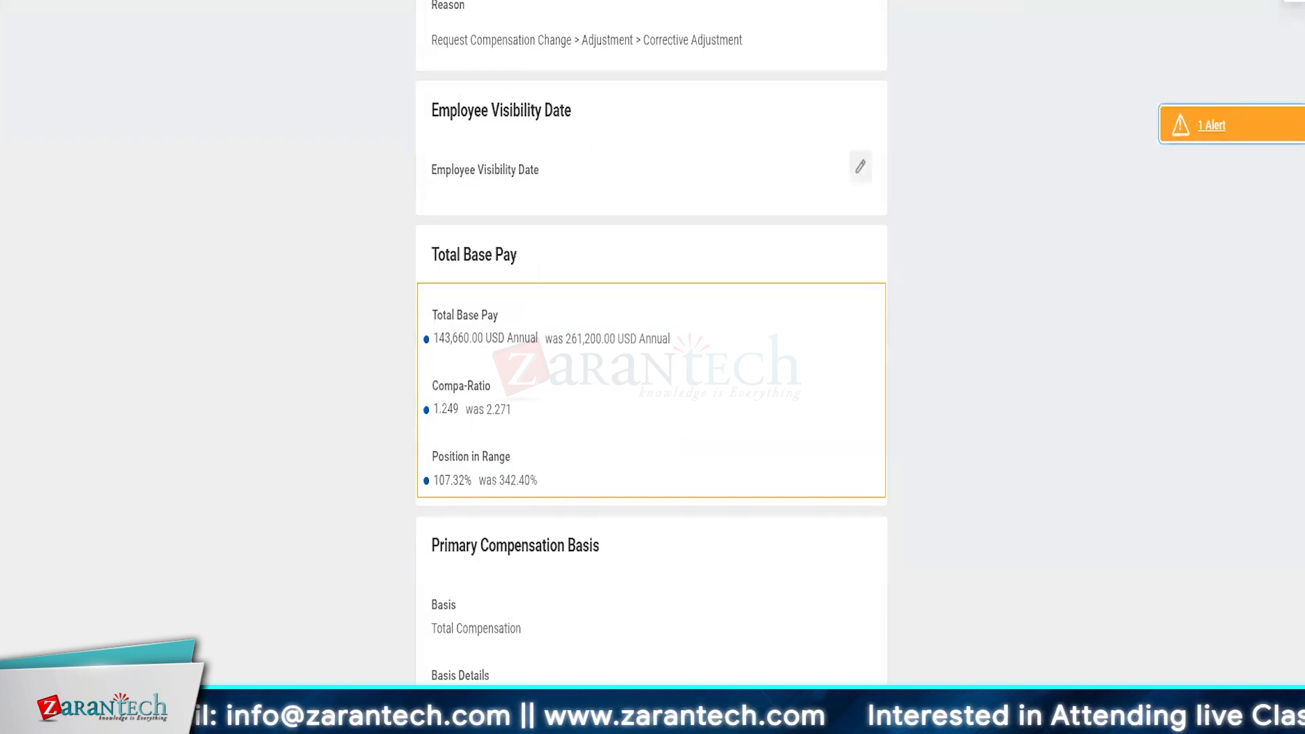
click(312, 710)
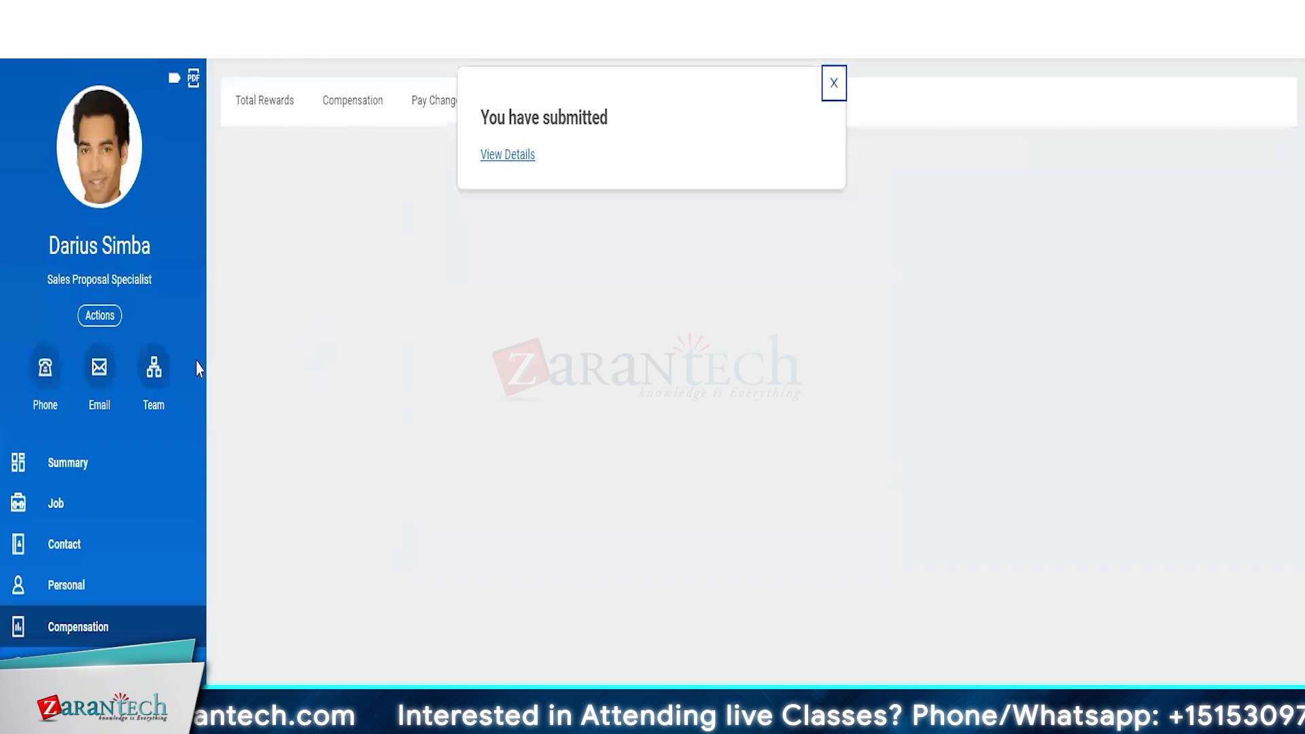
click(341, 100)
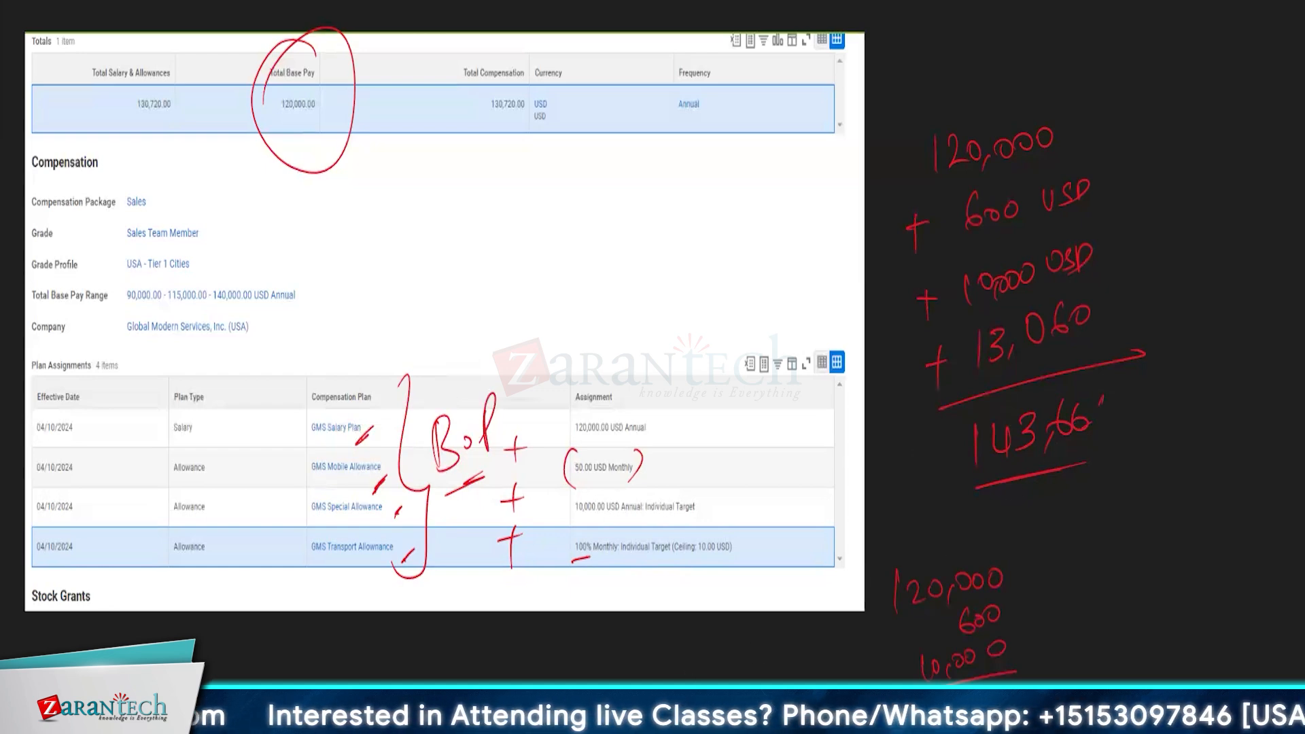
Step: Redraw the last zero of the handwritten total 143,660 and mark around the total on the drawing board
mouse_move(1105, 406)
mouse_down()
mouse_move(1096, 422)
mouse_move(1105, 407)
mouse_up()
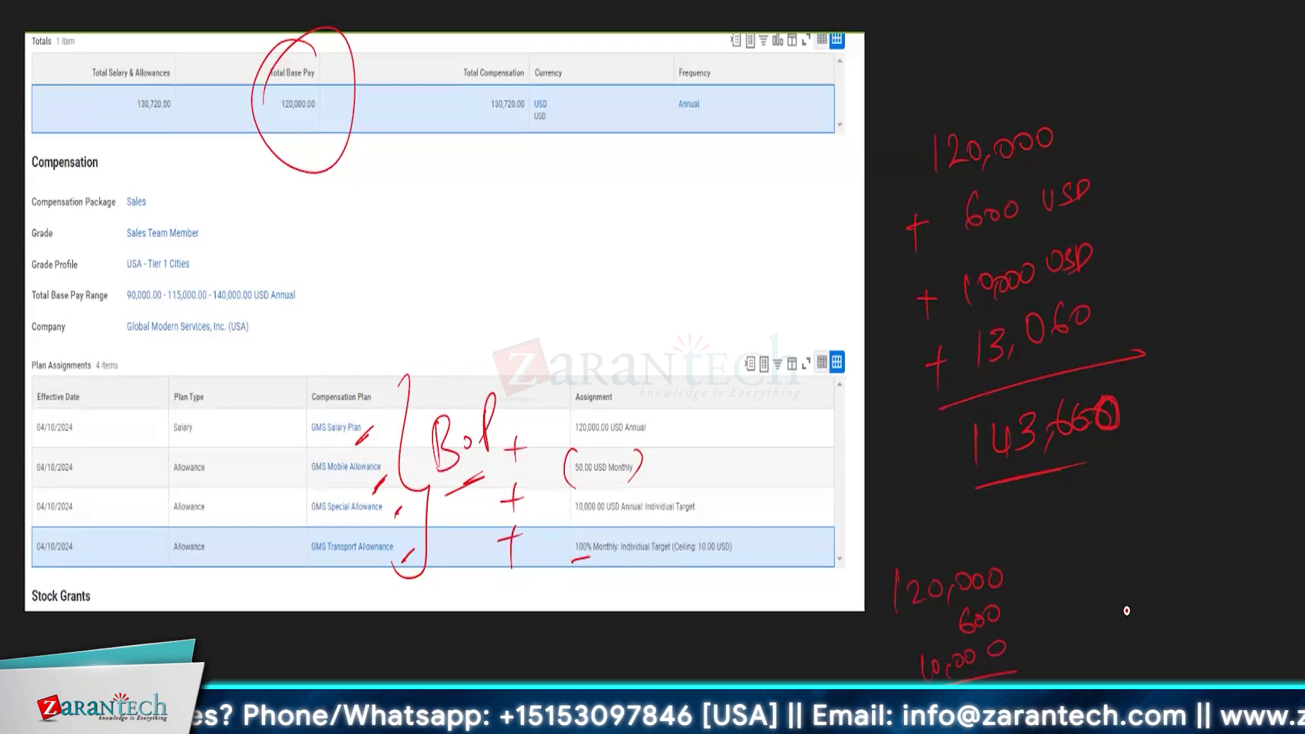
drag(942, 410, 954, 513)
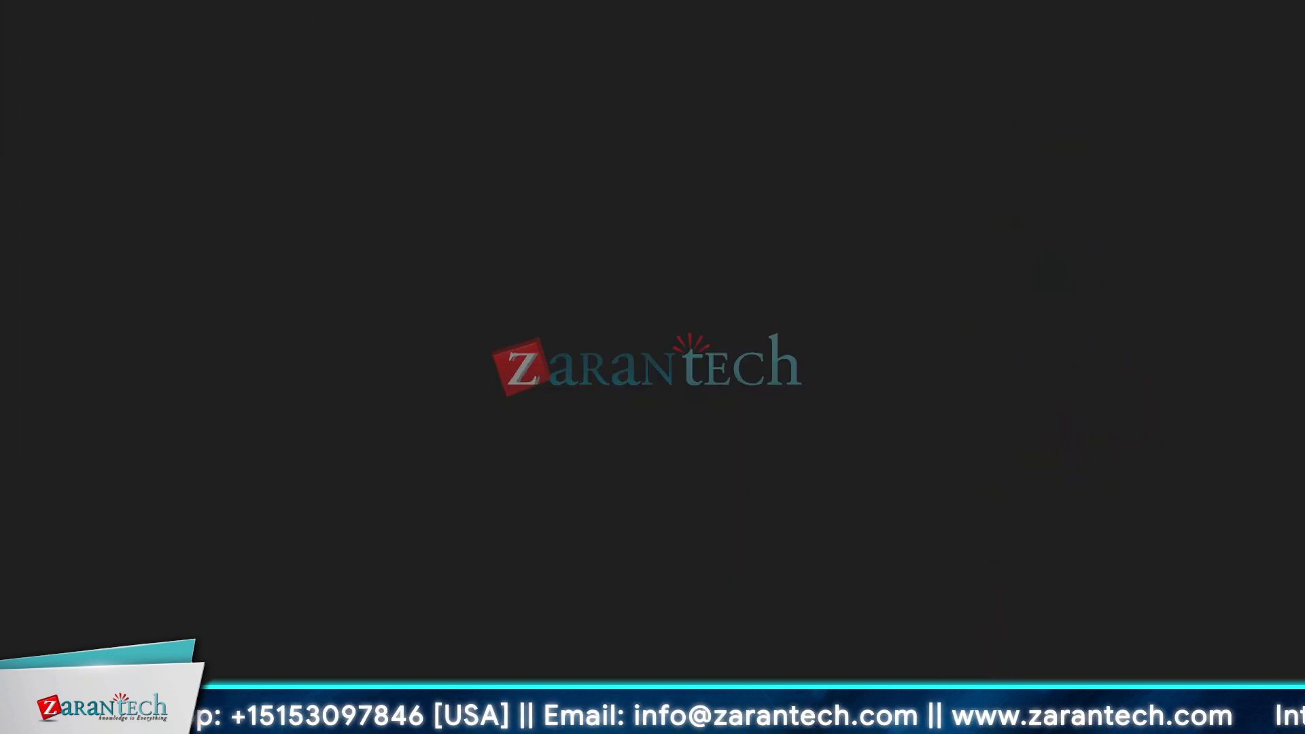
Step: Handwrite the letters "Pe" near the upper edge of the blank drawing board
drag(161, 28, 189, 81)
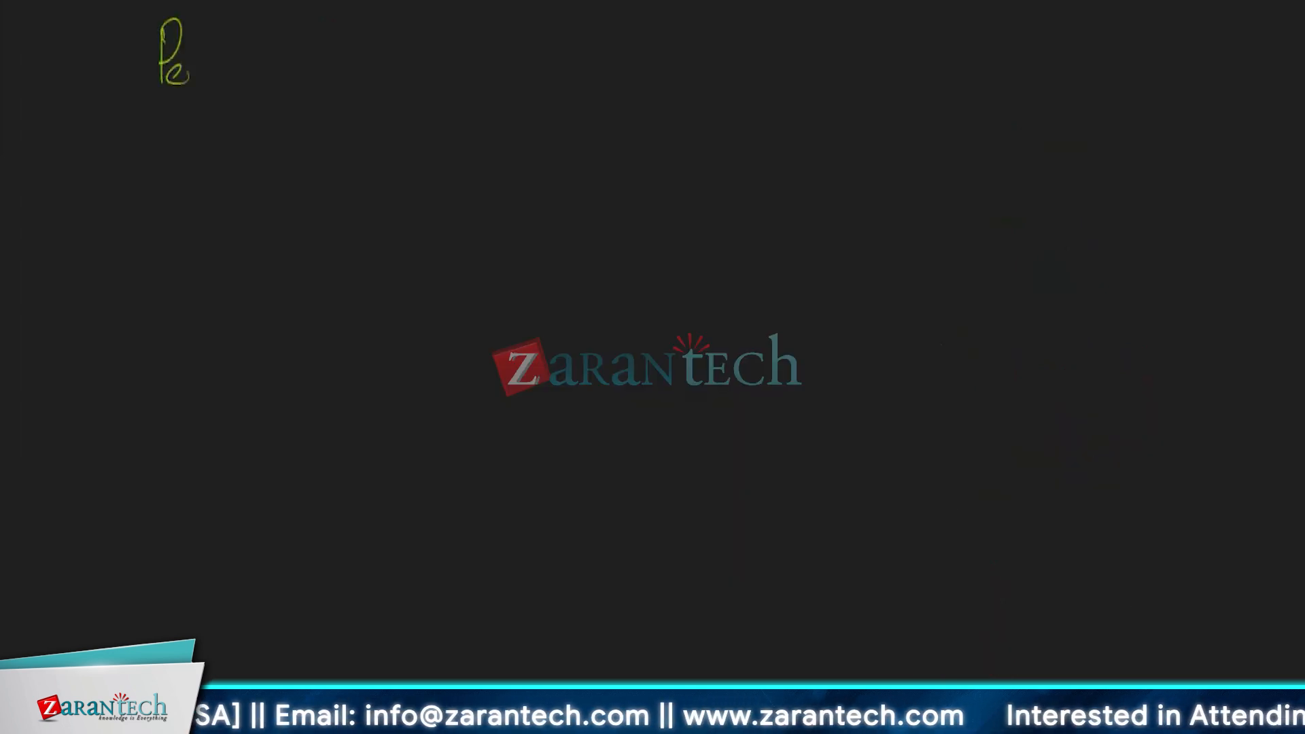
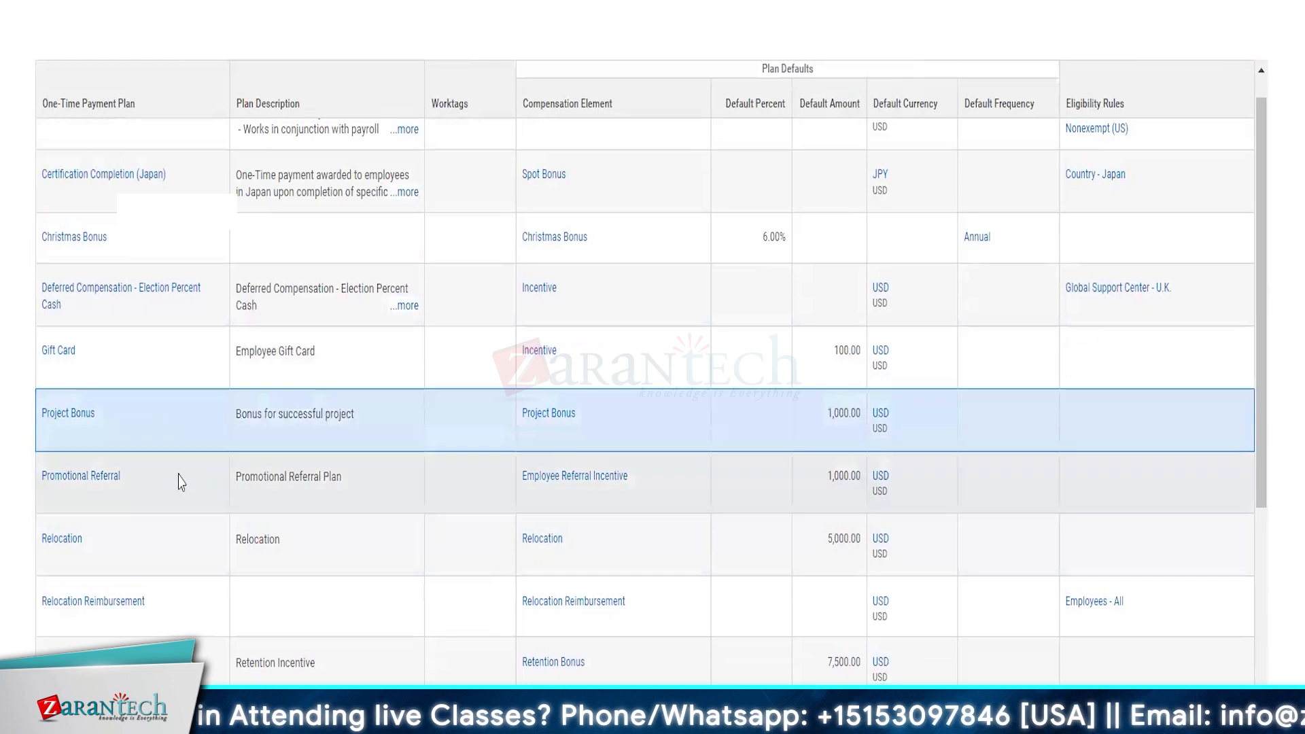
Step: Look over the Promotional Referral and Relocation rows in the list of one-time payment plans
click(180, 481)
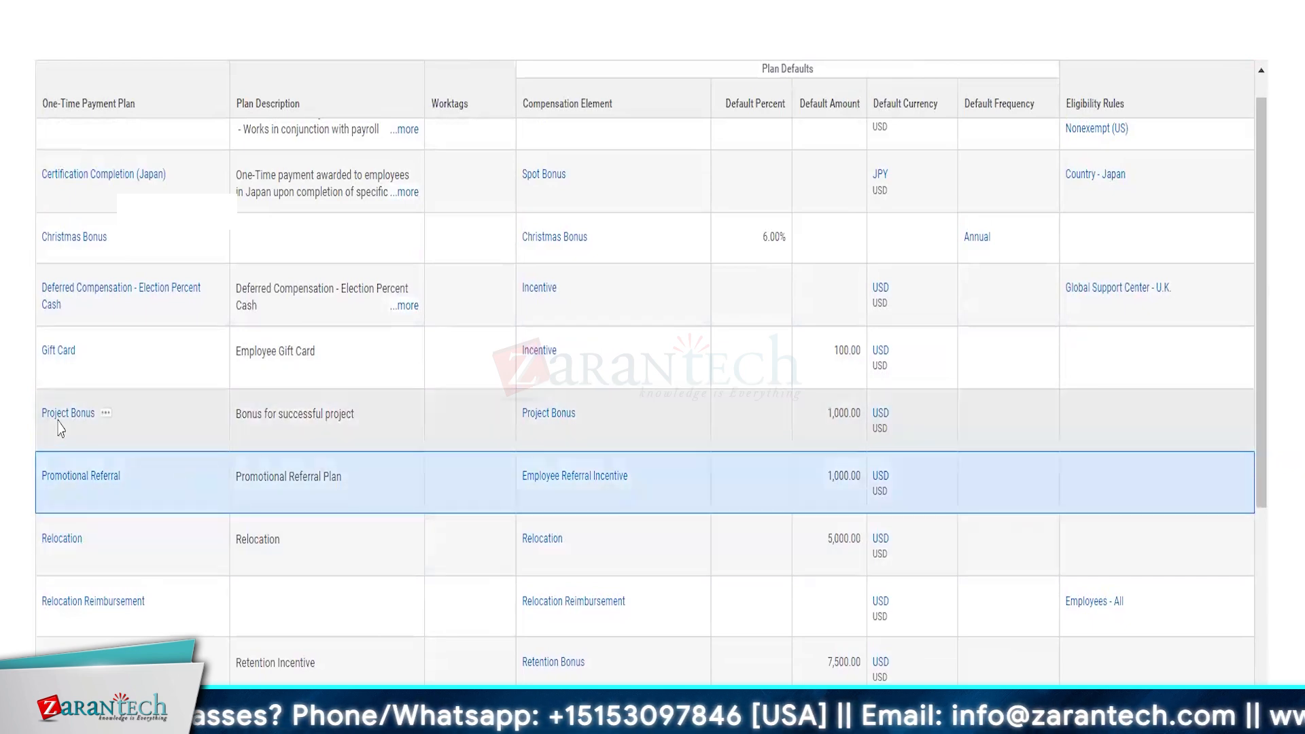
click(60, 554)
click(61, 544)
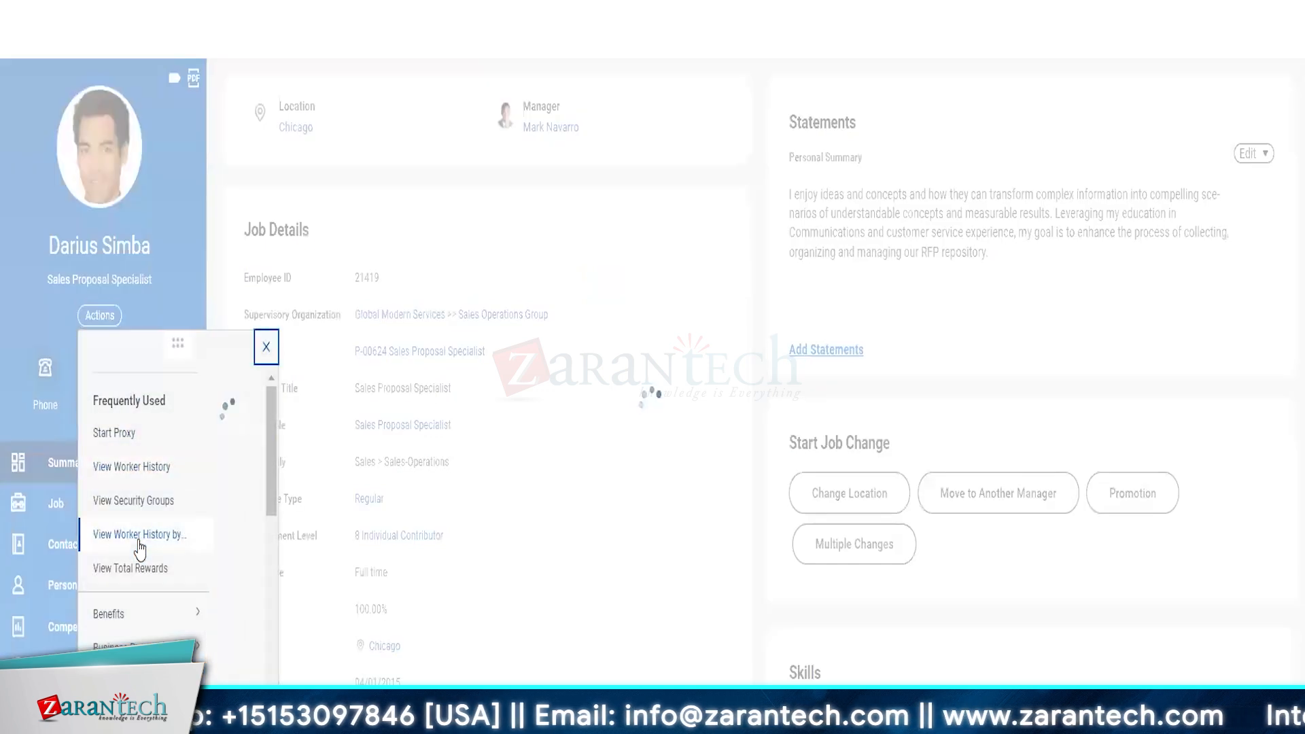
Step: Start a Request One-Time Payment for the worker with an effective date of 04/10/2024
scroll(96, 541, down, 5)
mouse_move(129, 544)
mouse_move(151, 525)
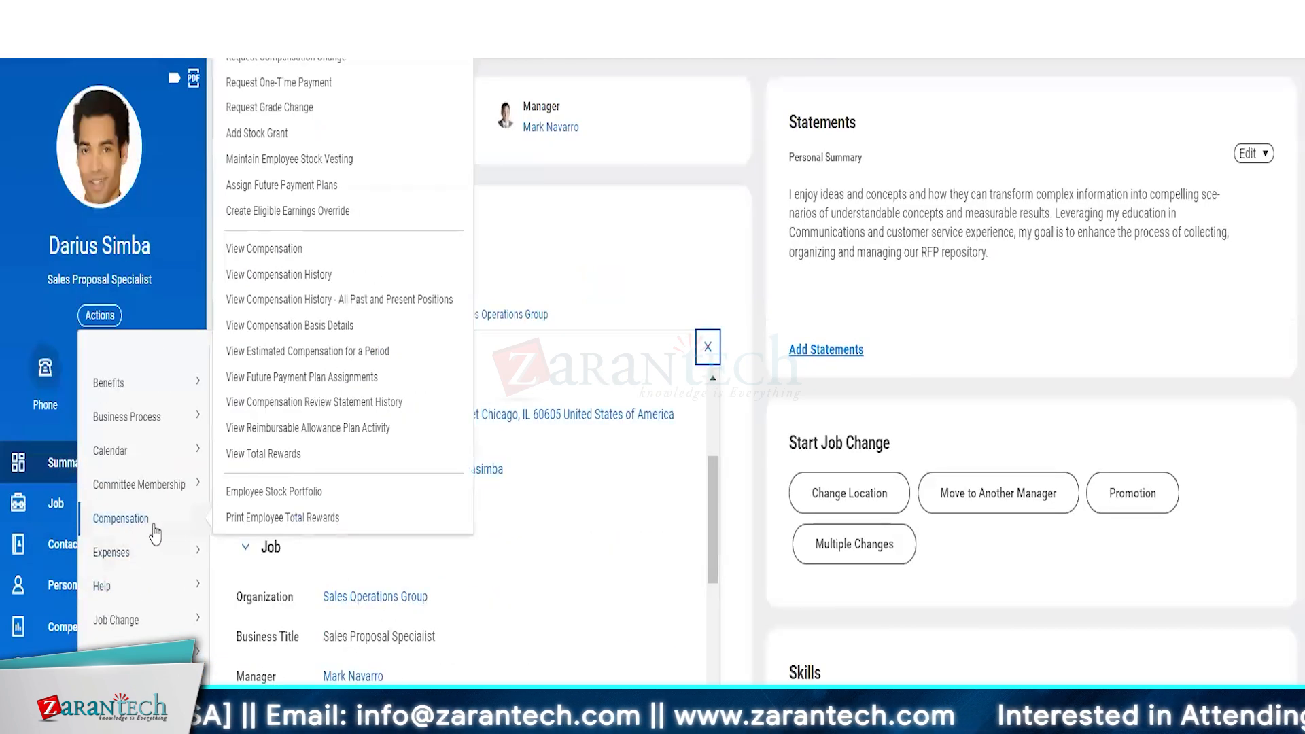
click(271, 84)
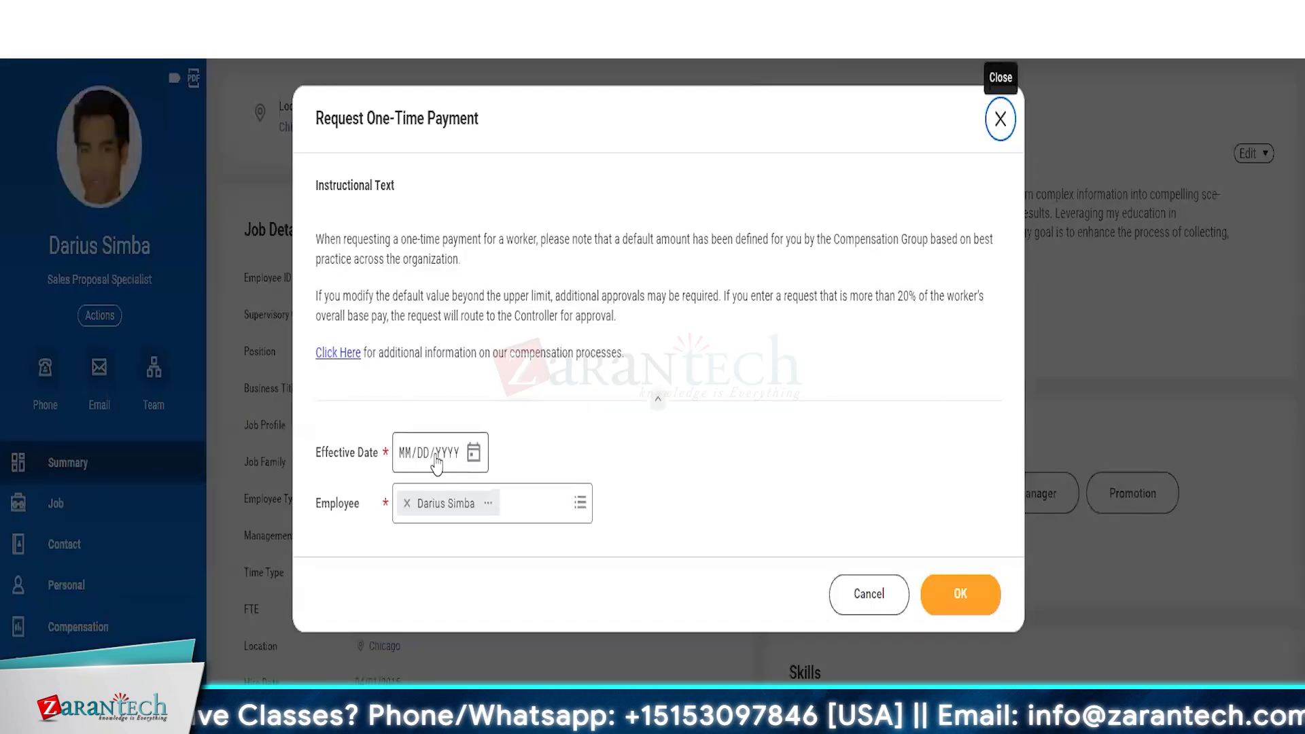
click(474, 452)
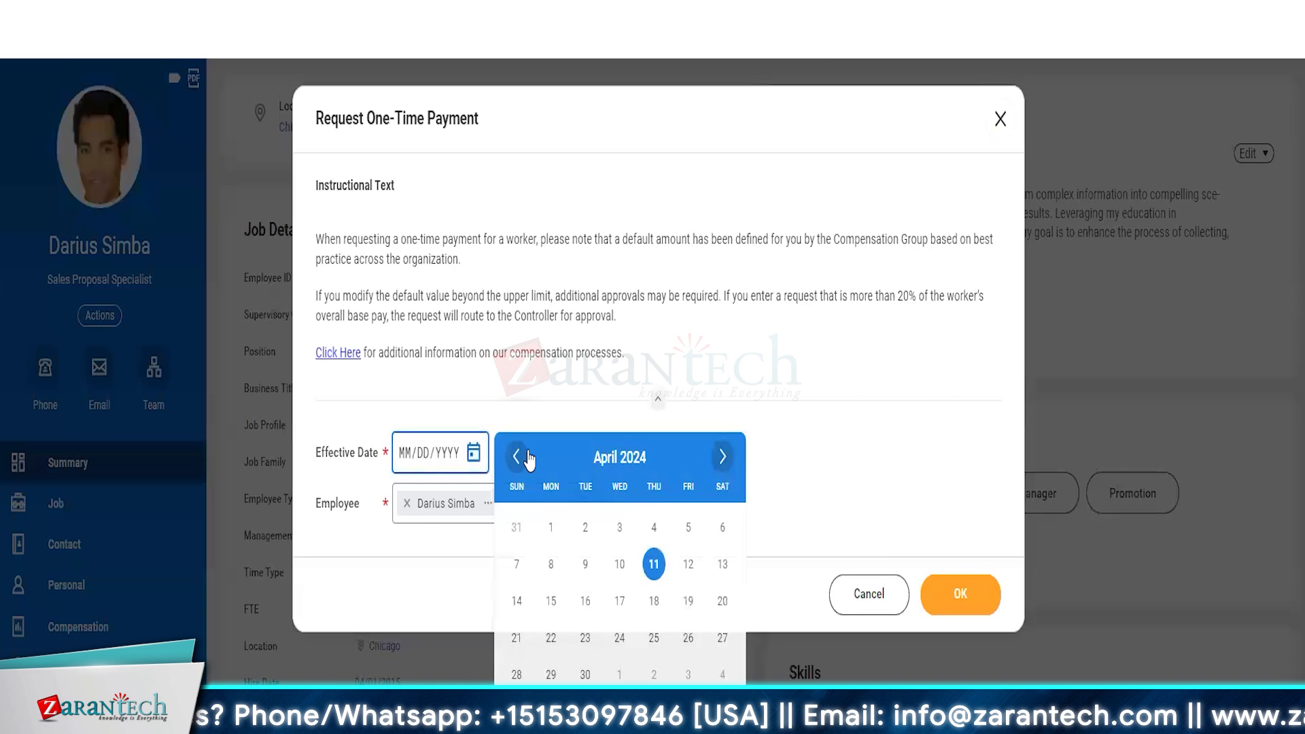
click(619, 565)
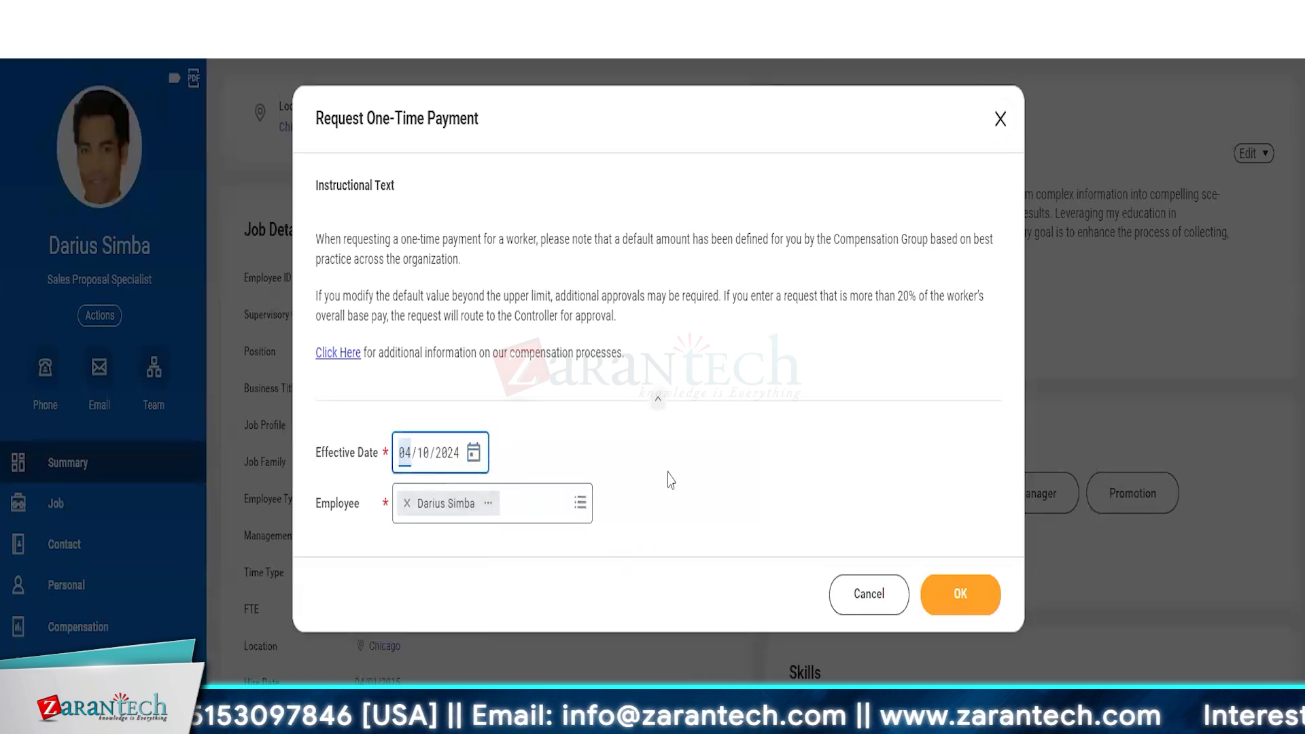
click(980, 601)
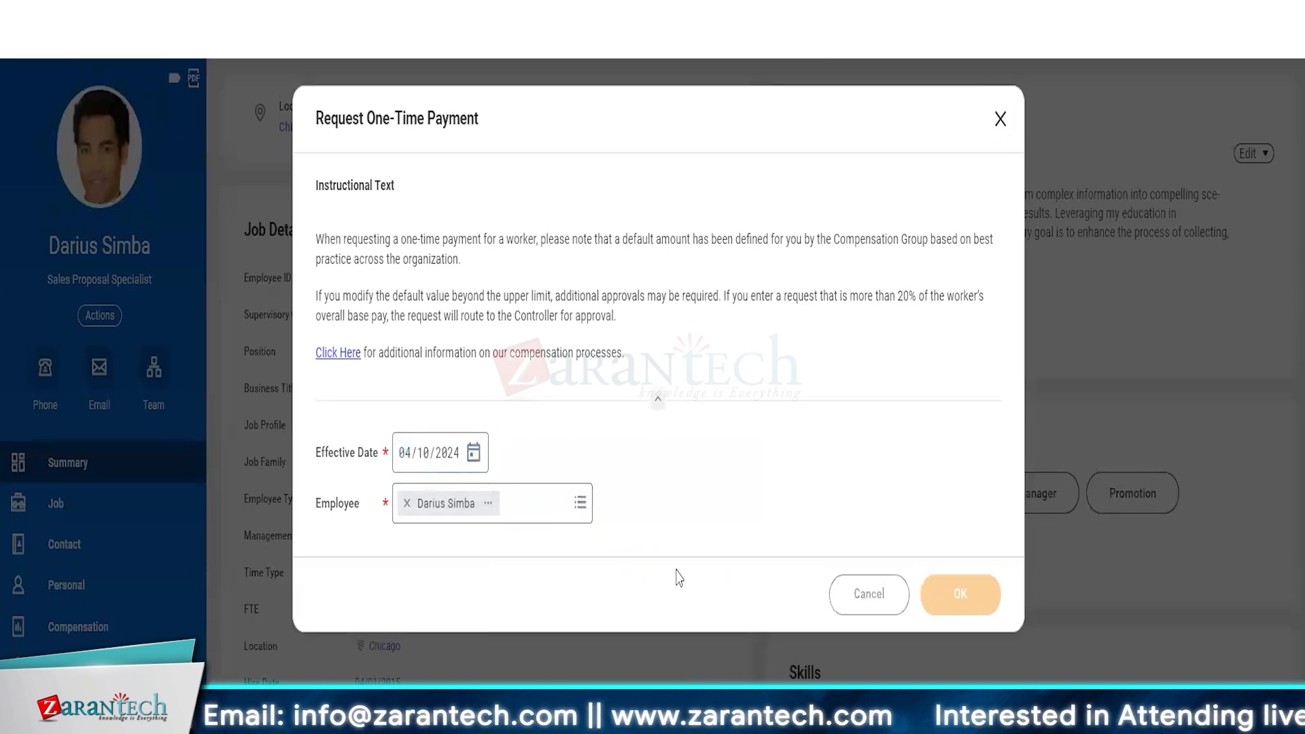
Step: Add a one-time payment entry to the request and choose Spot Bonus as its plan
scroll(351, 555, down, 5)
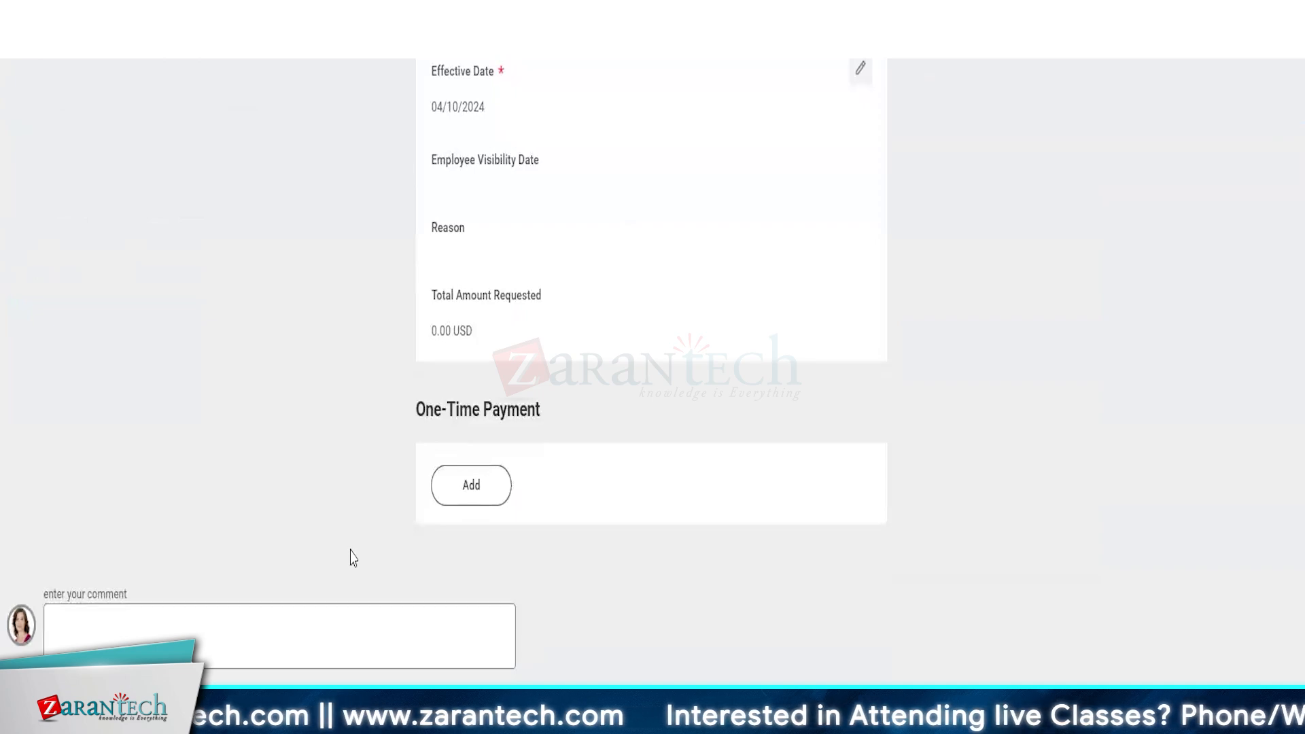
click(468, 435)
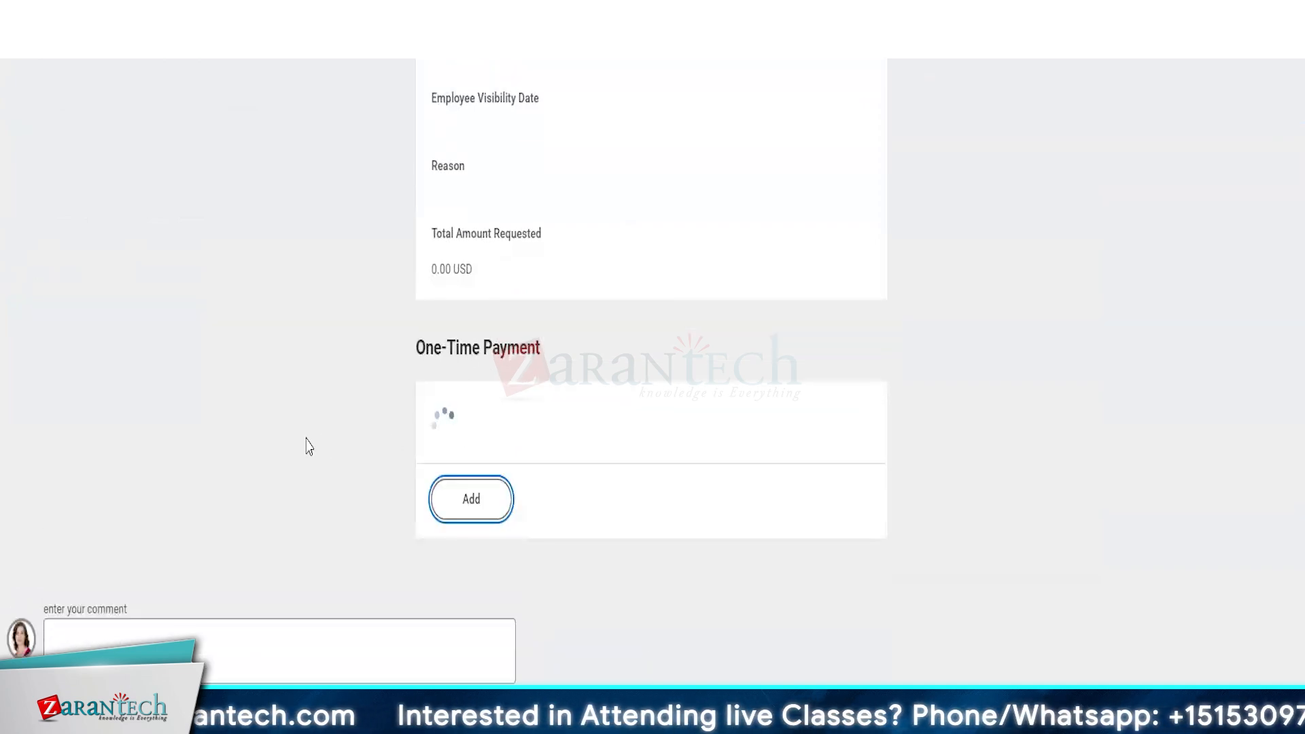
scroll(773, 557, down, 5)
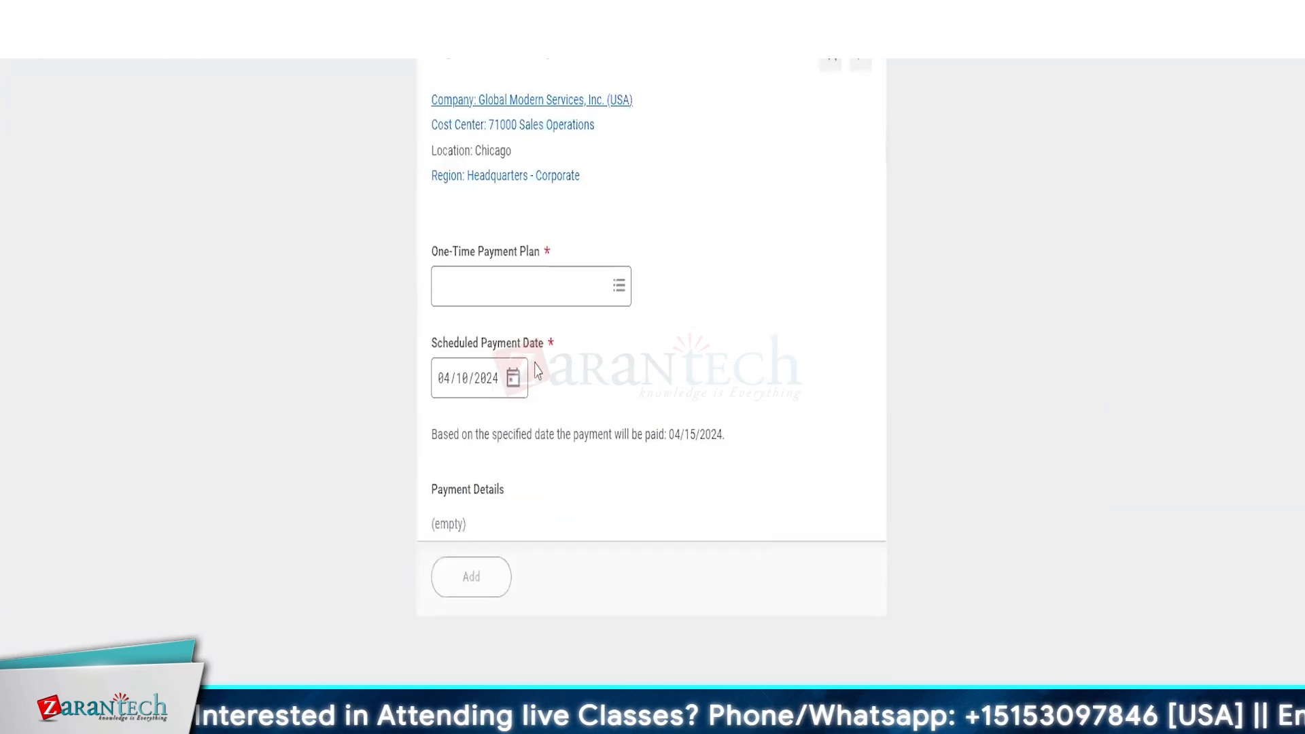
click(487, 297)
click(496, 331)
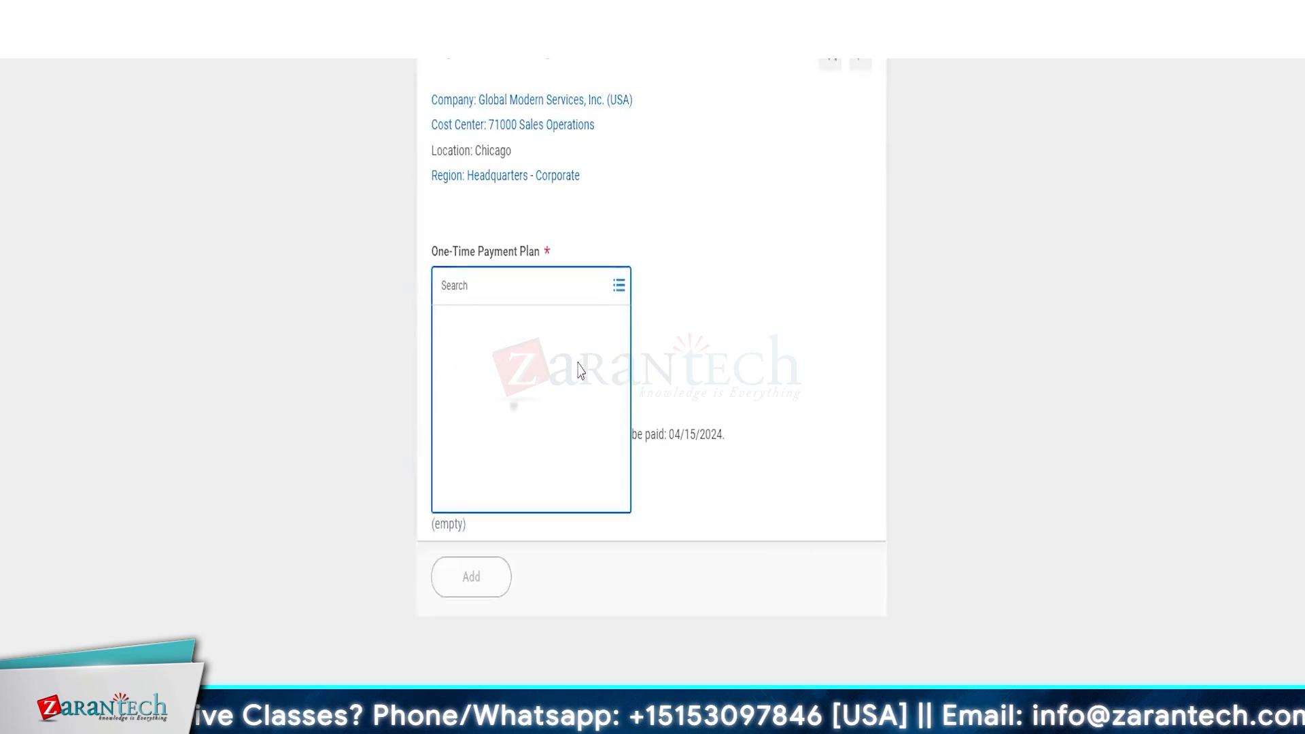
scroll(486, 576, down, 1)
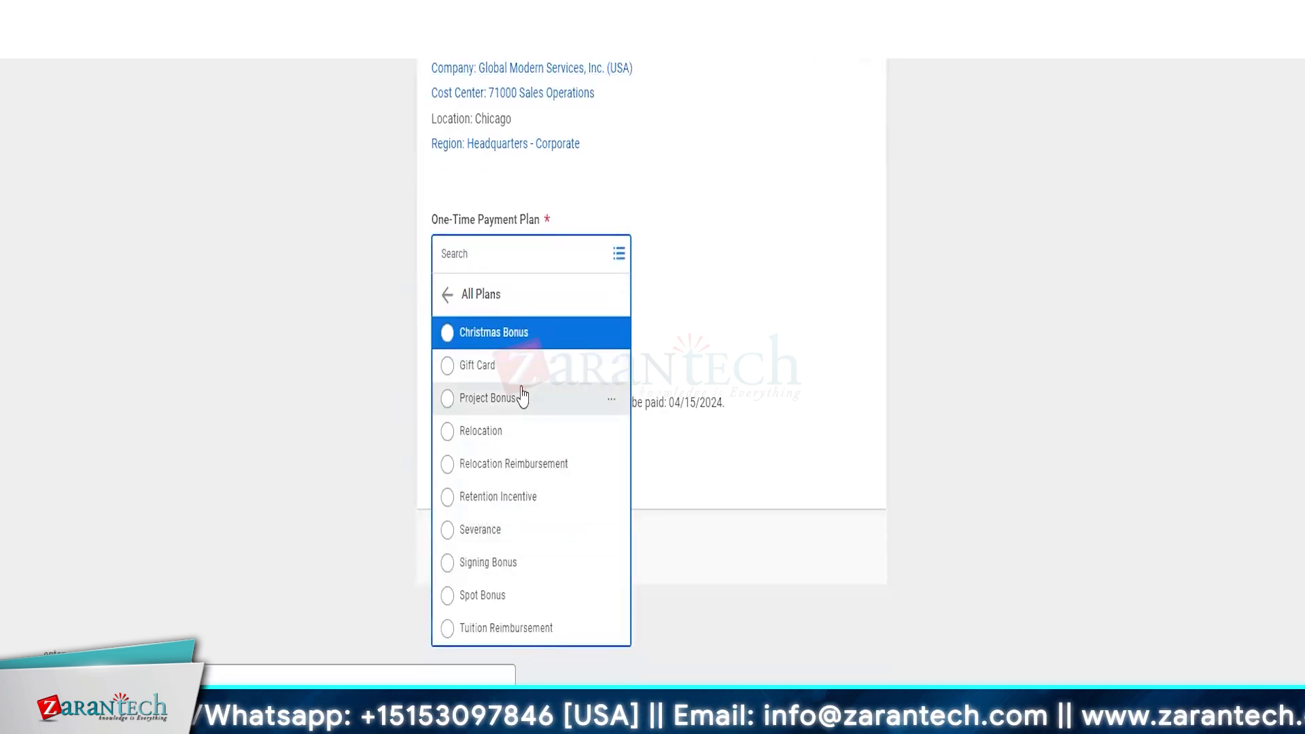
click(506, 599)
scroll(281, 535, down, 5)
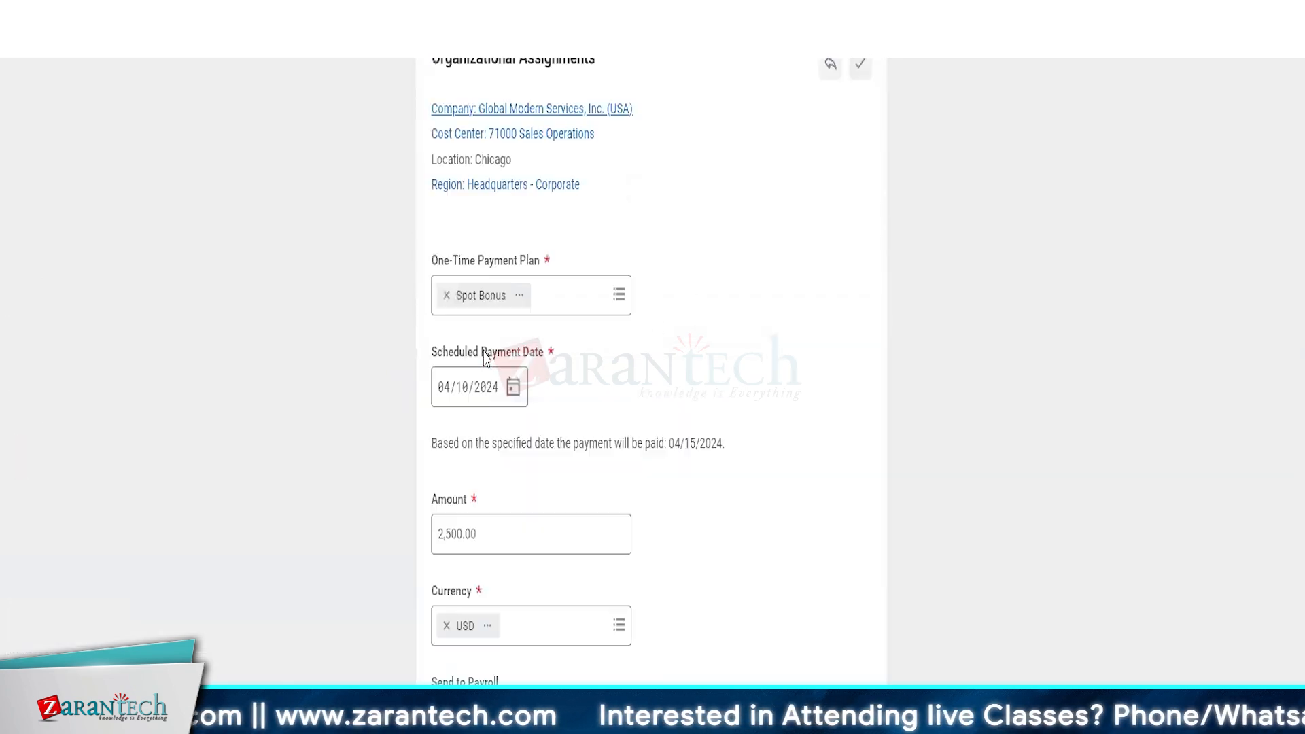
Step: Examine the Spot Bonus plan's default amount and its recommended minimum and maximum
scroll(664, 451, down, 2)
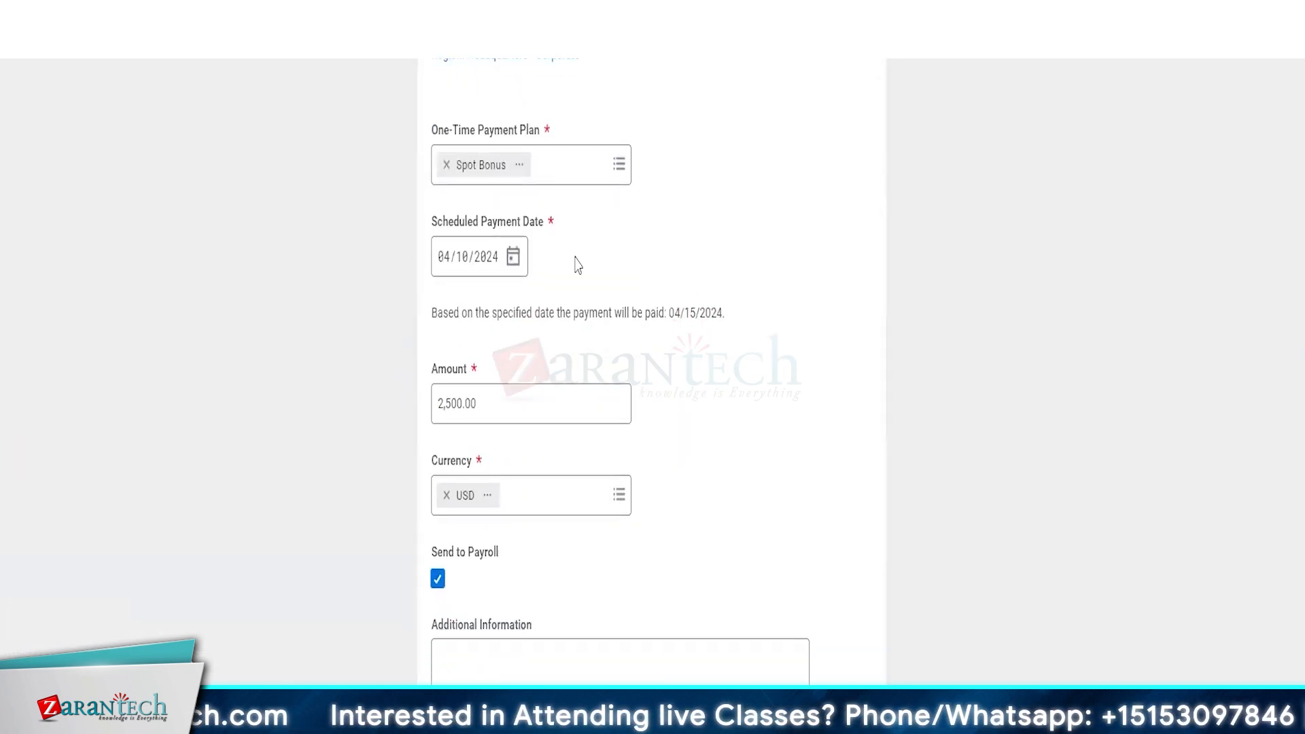
click(519, 165)
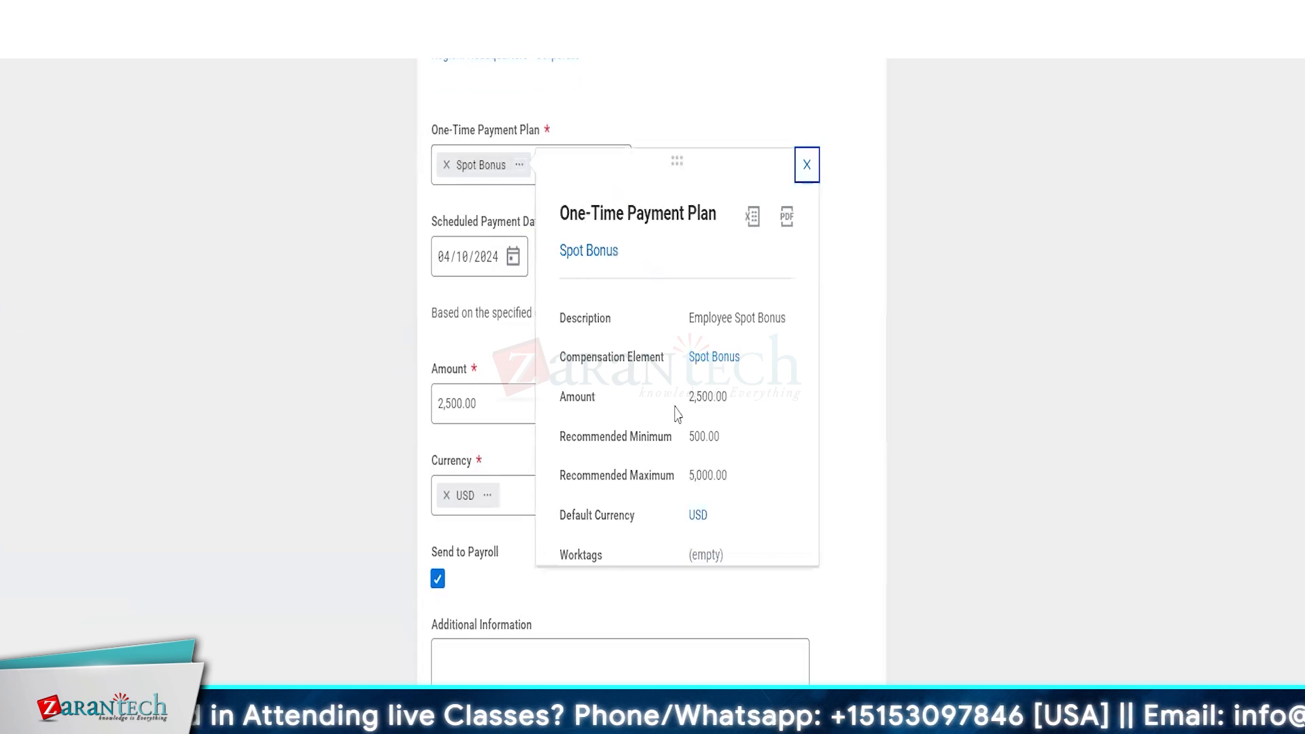
drag(688, 405, 731, 483)
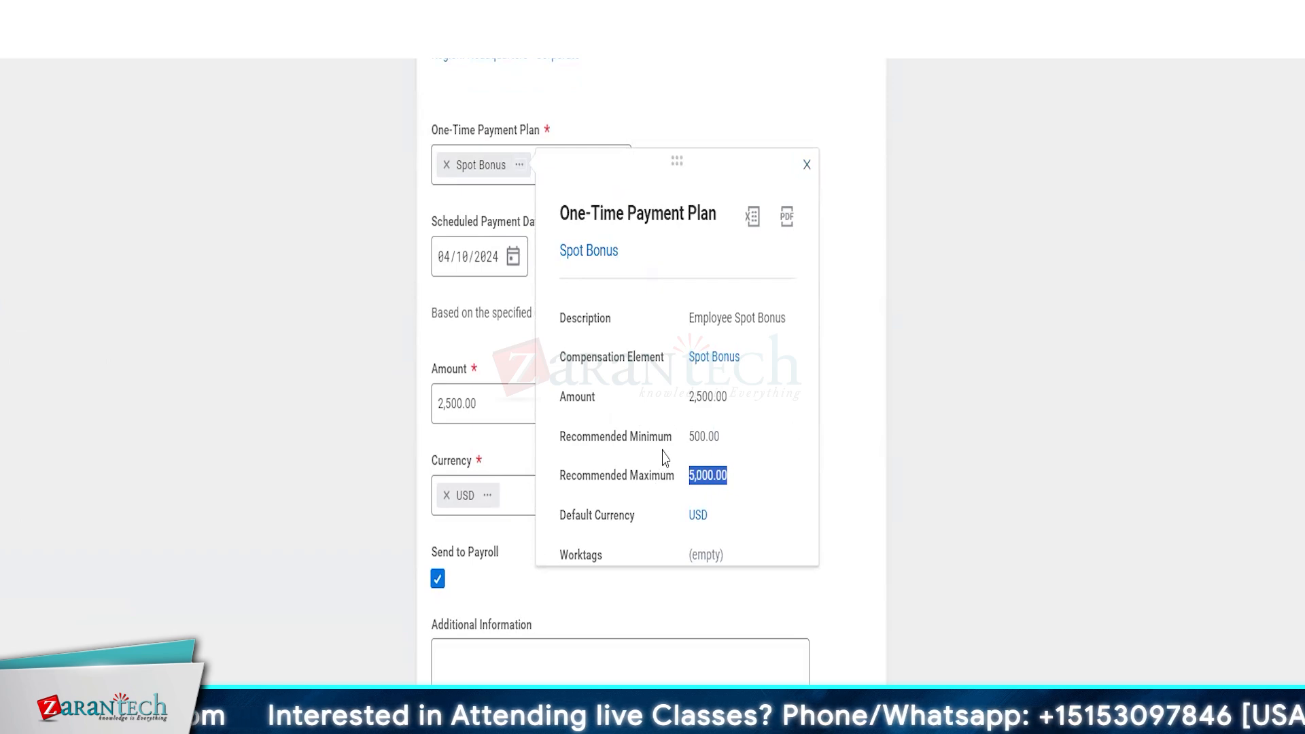
click(671, 405)
drag(671, 406, 718, 411)
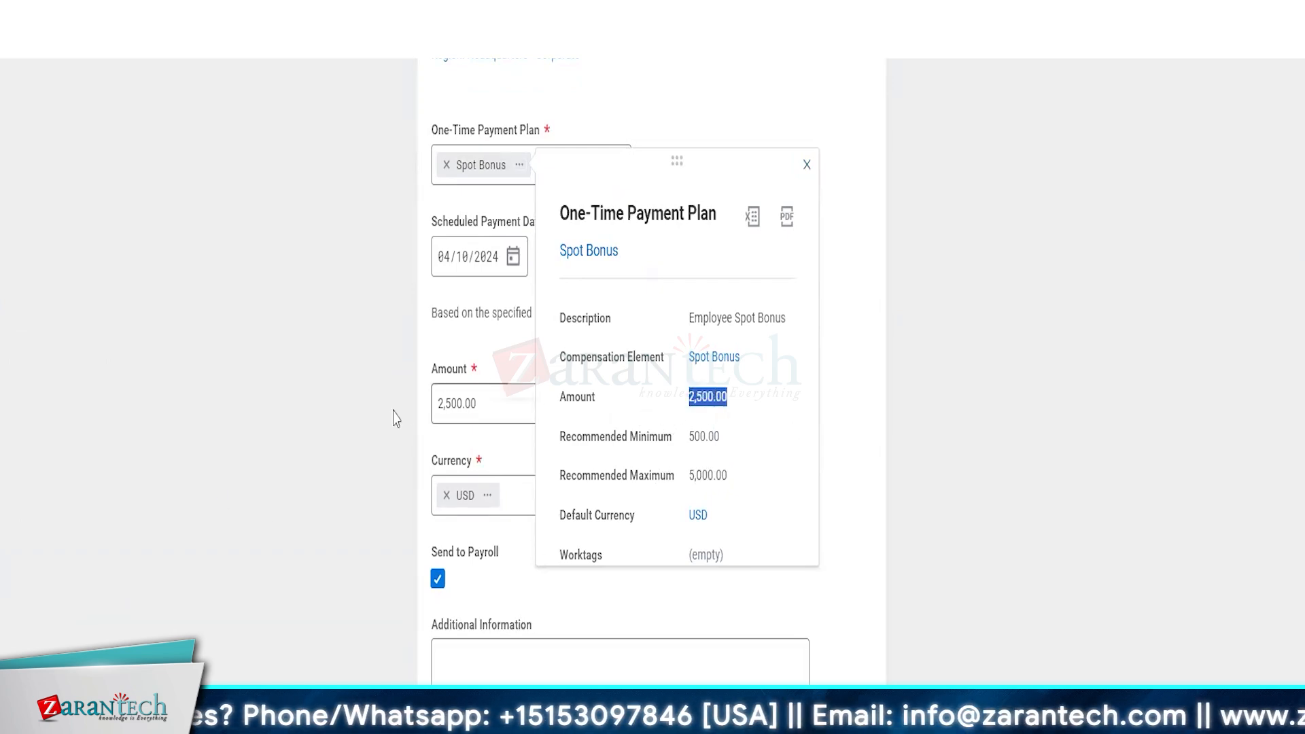
Step: Close the Spot Bonus plan preview, save the payment entry and submit the one-time payment request
click(332, 427)
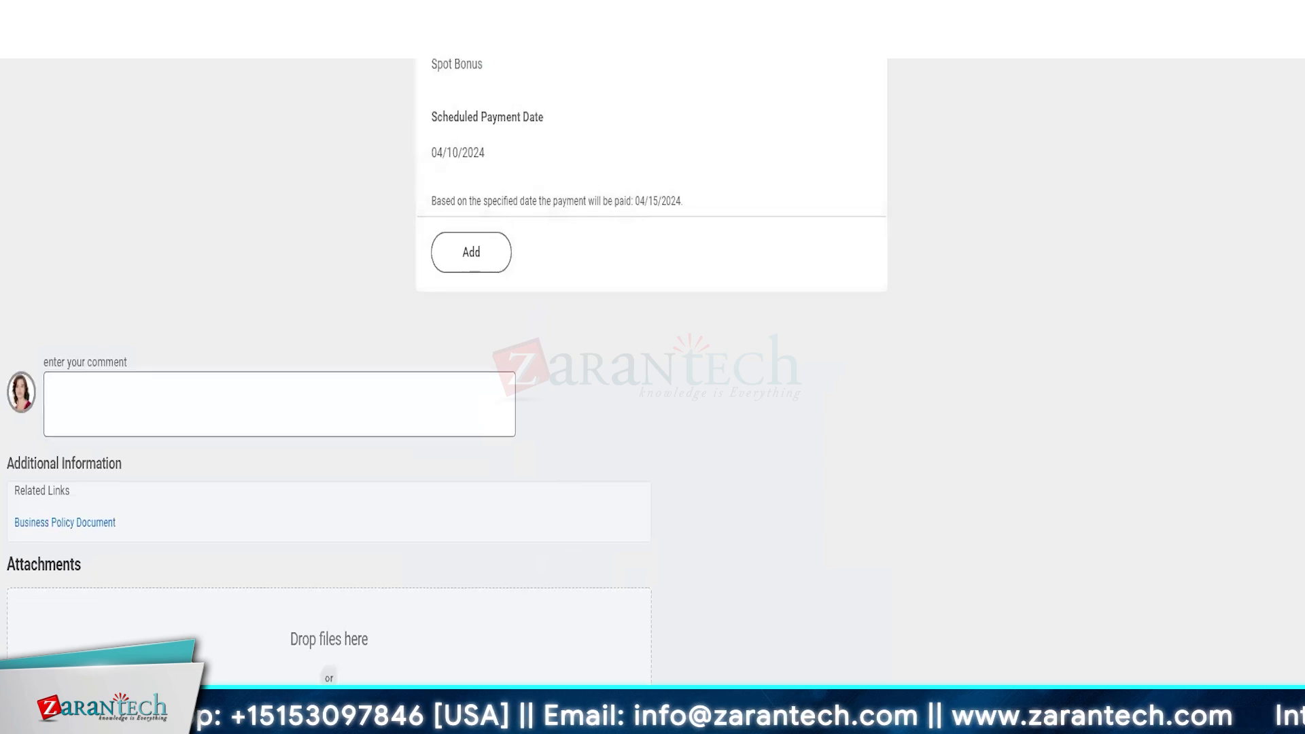
scroll(353, 250, up, 5)
scroll(416, 411, up, 5)
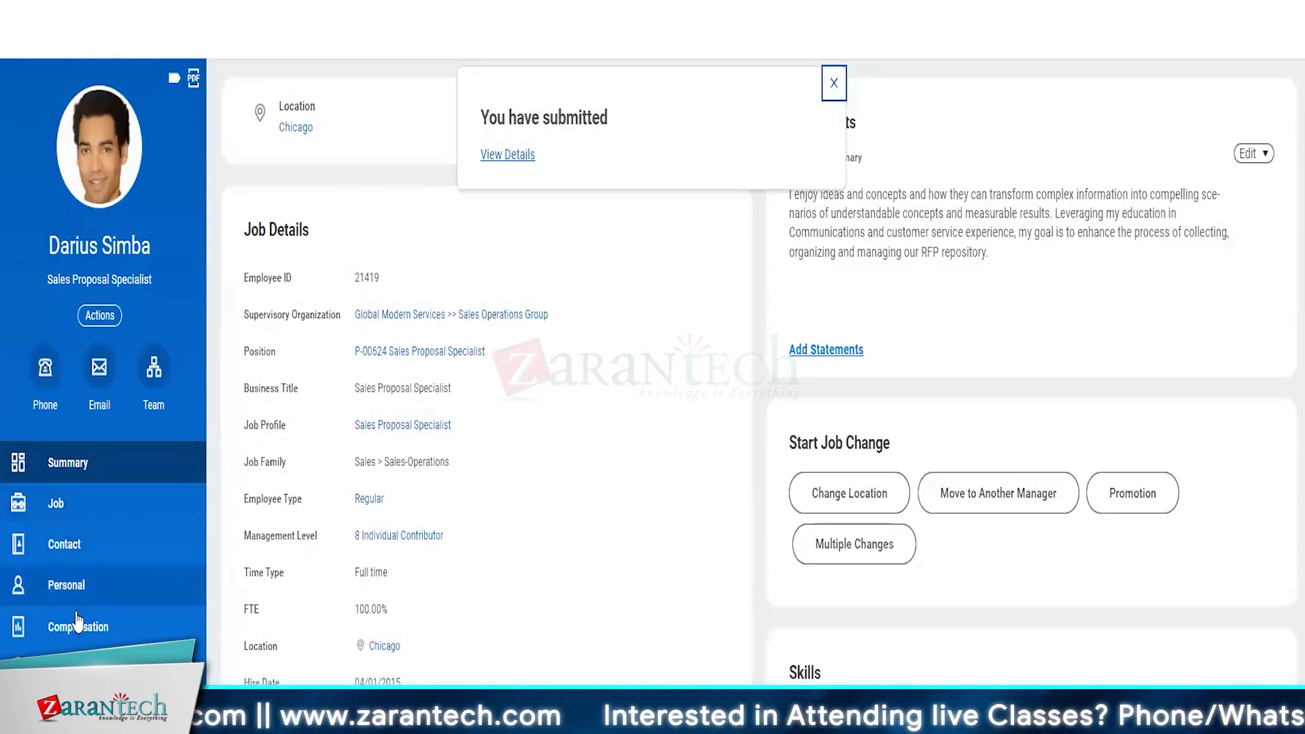
Step: Open the worker's Compensation details and review the totals and plan assignments
click(77, 622)
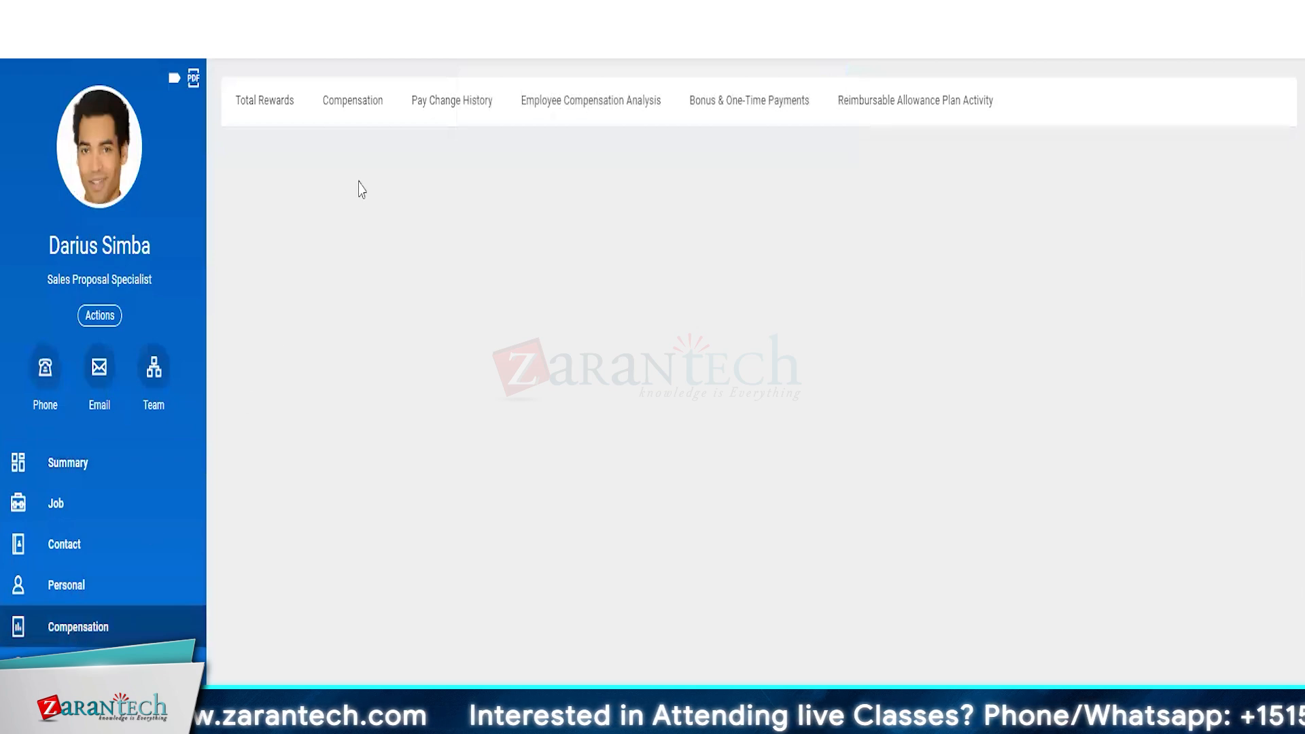
click(357, 104)
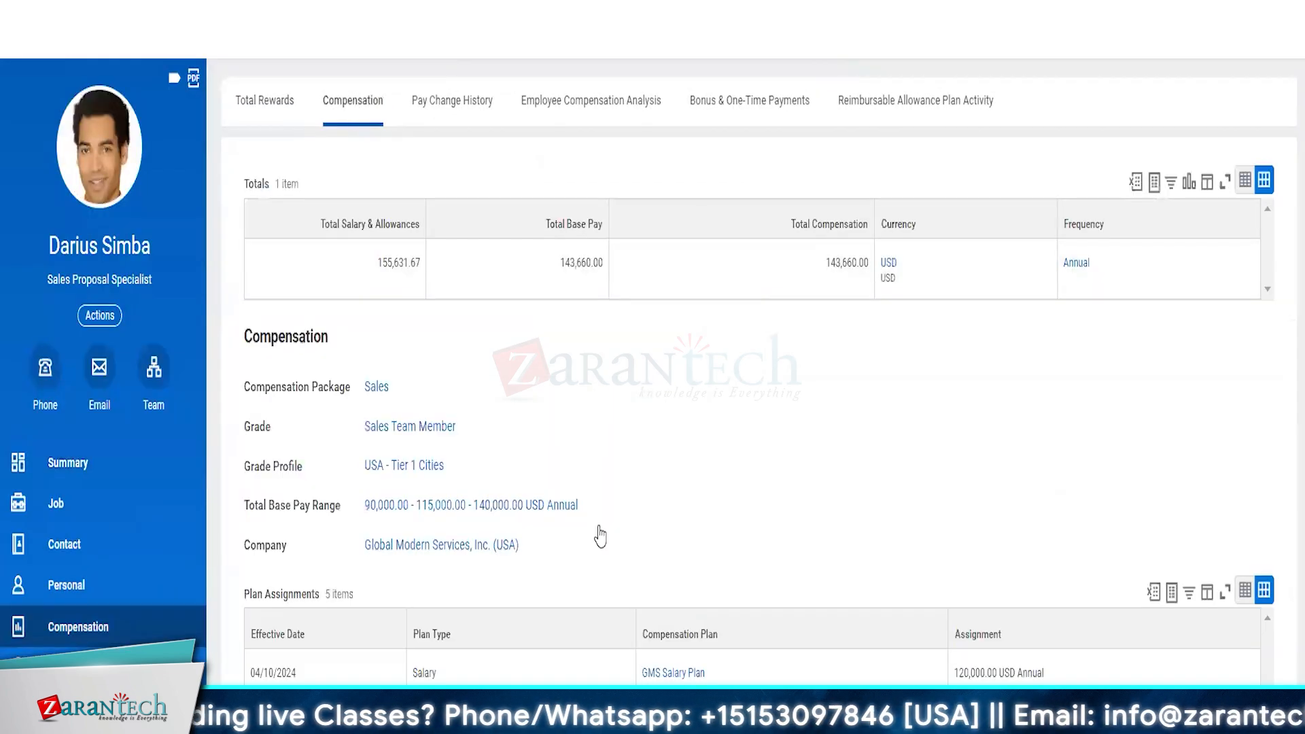
scroll(598, 534, down, 5)
scroll(650, 670, down, 3)
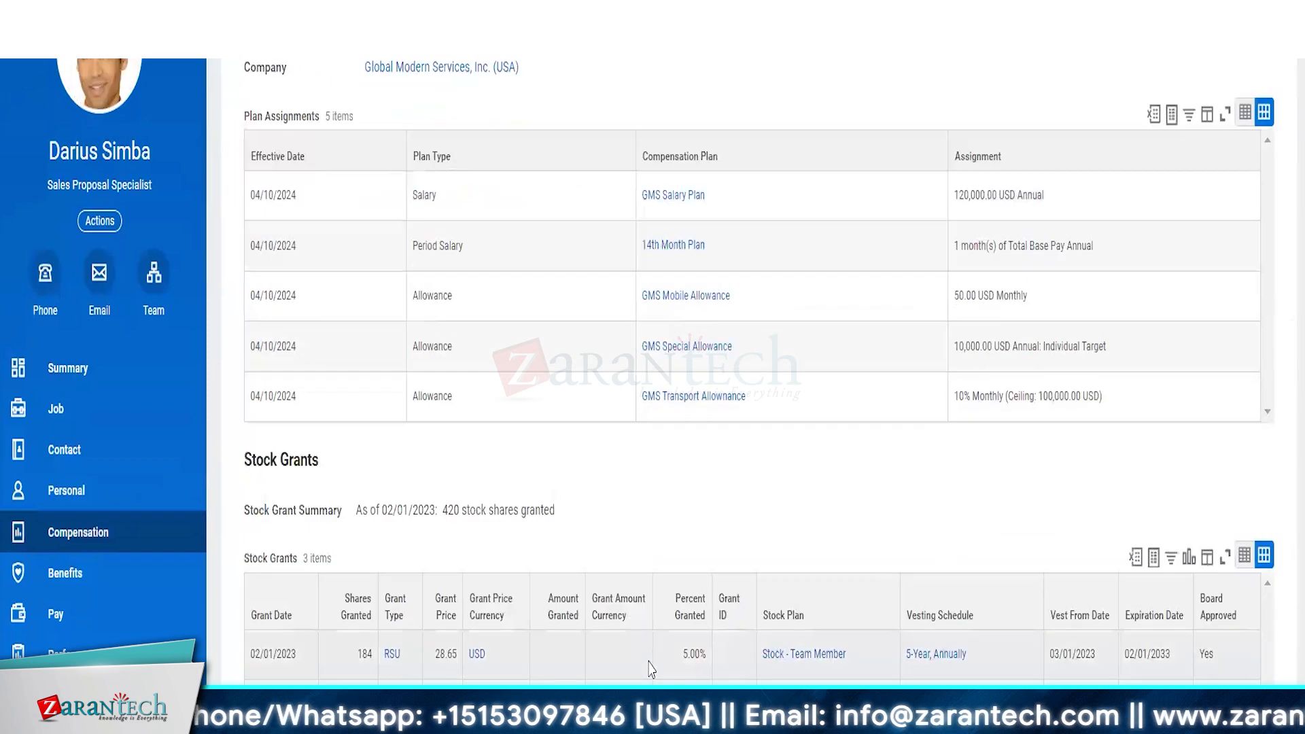
scroll(649, 669, up, 5)
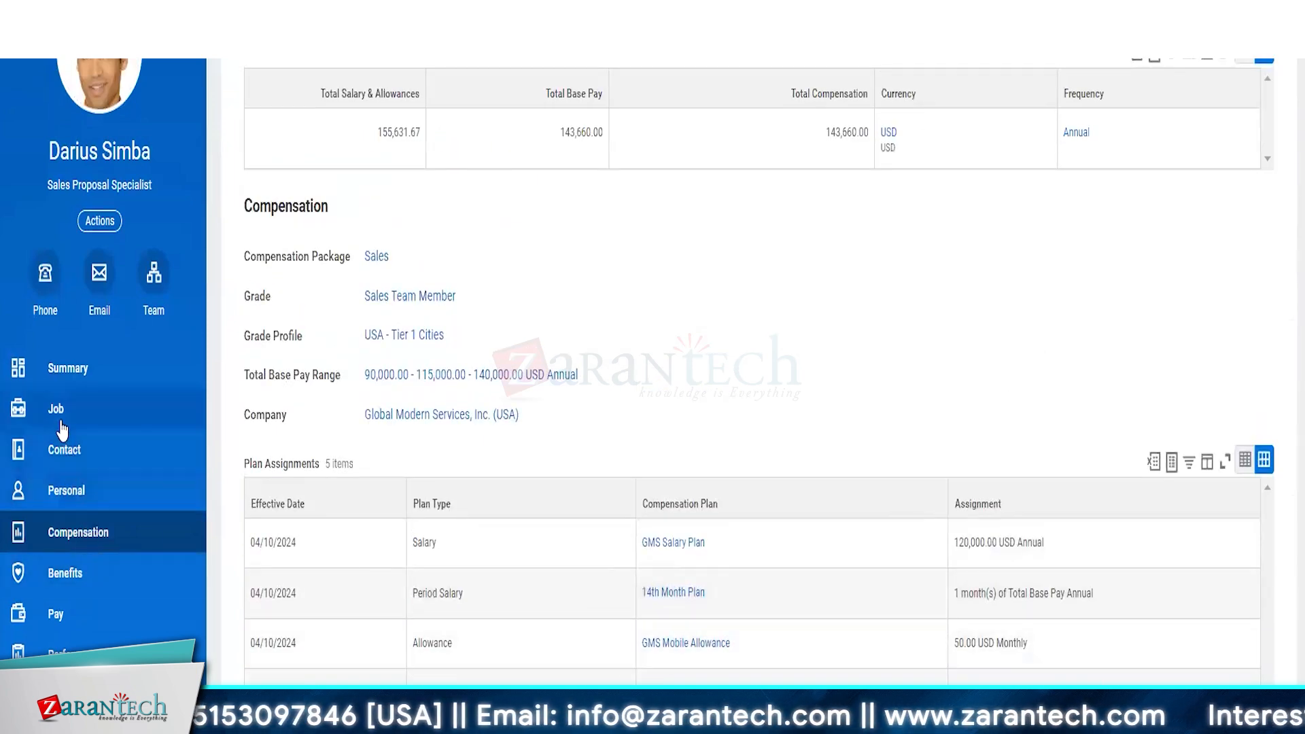
Step: Open the worker's history by category from the Job details and show its Compensation history
click(58, 411)
click(883, 116)
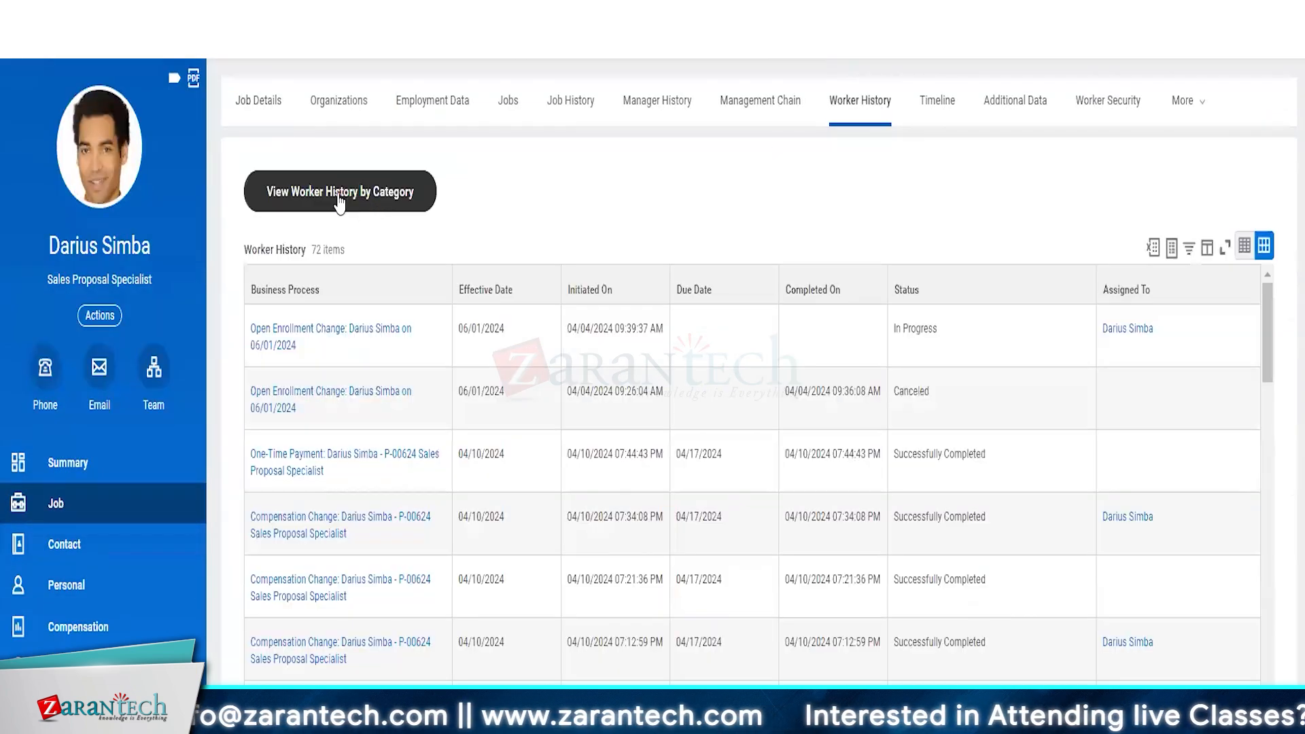
click(339, 197)
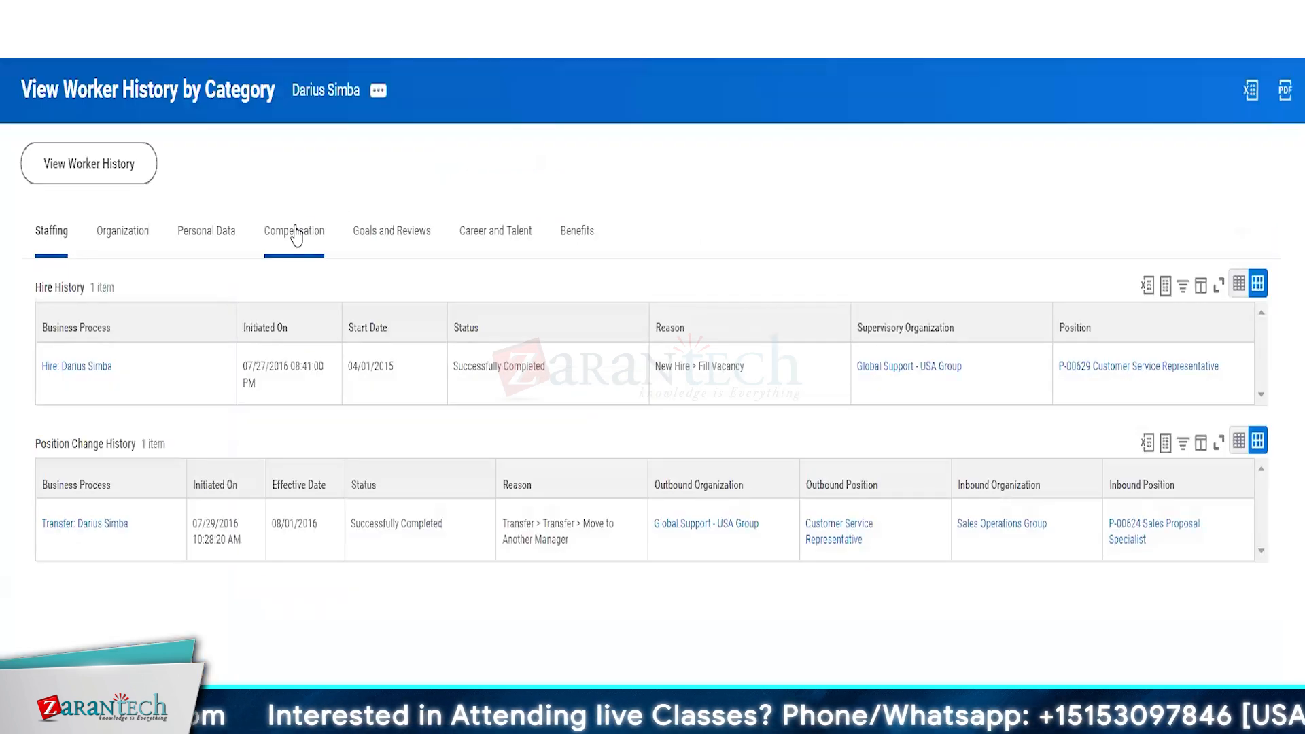
click(293, 230)
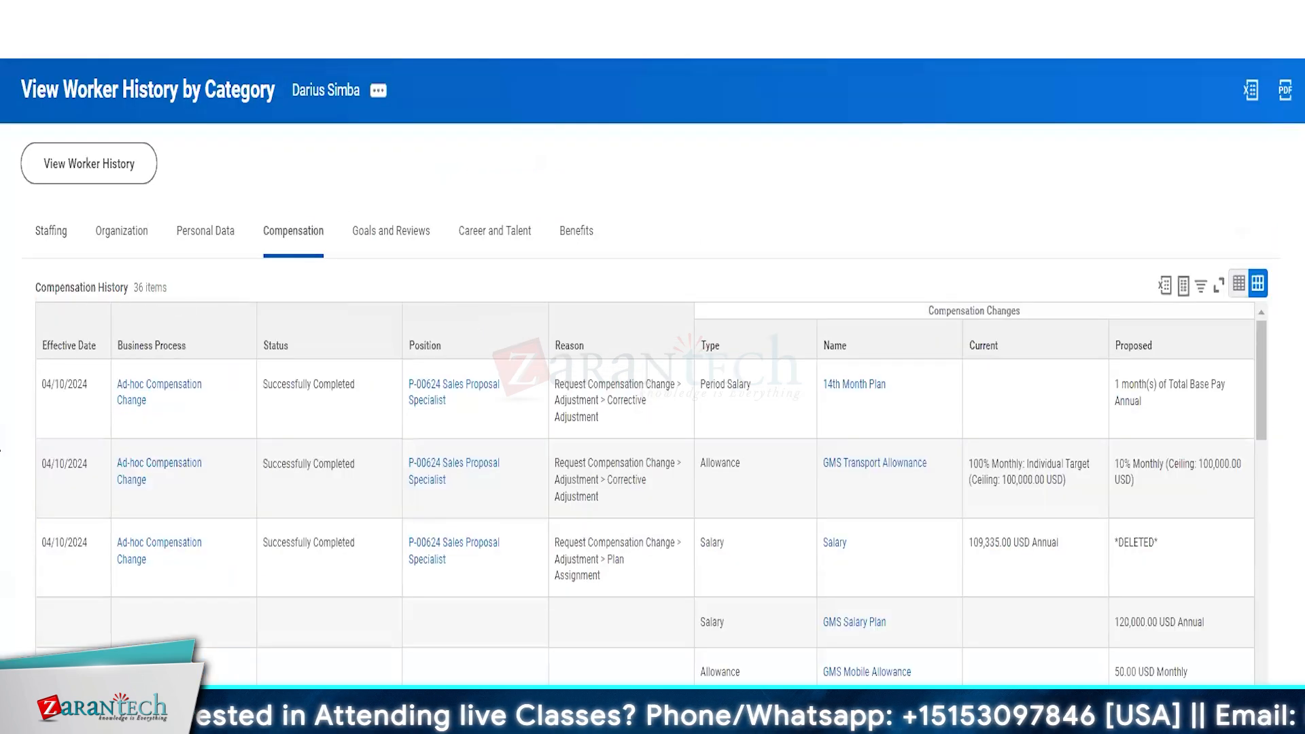
Step: Highlight the Spot Bonus amount and effective date under One-Time Payments, and switch to the drawing board
scroll(291, 417, down, 10)
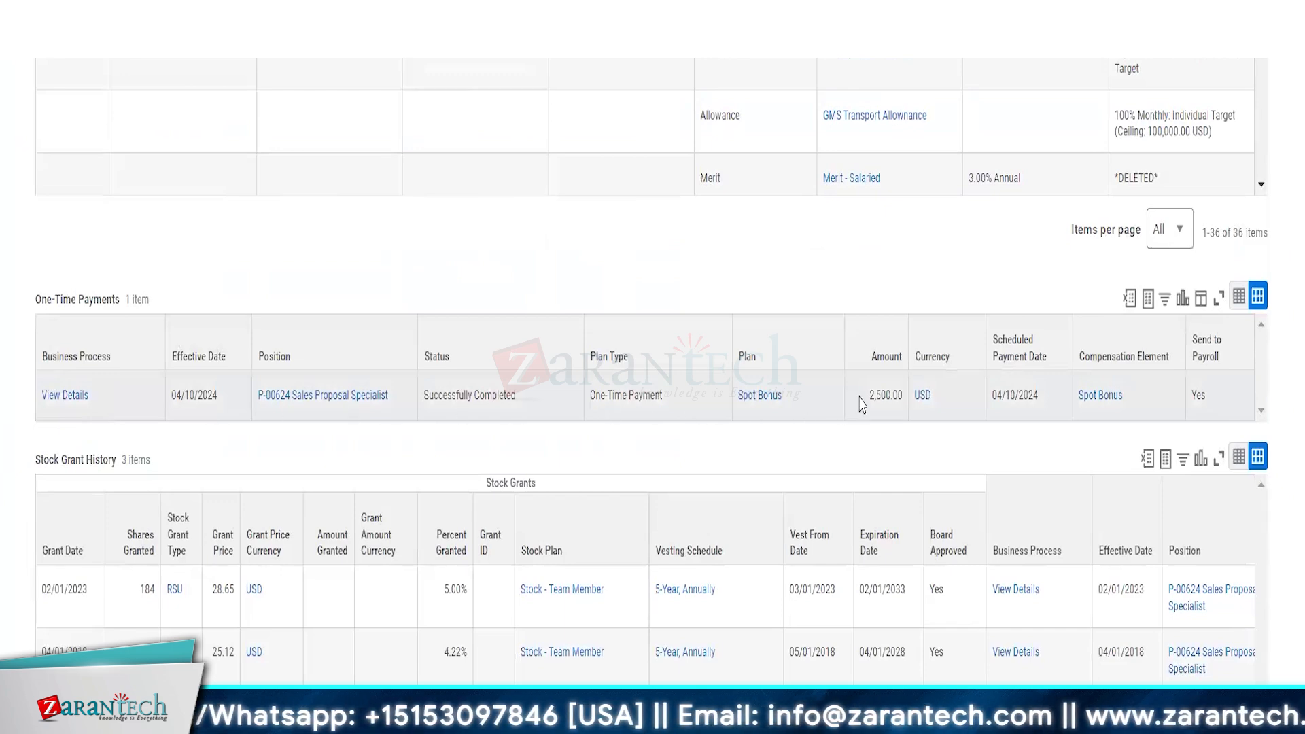
drag(862, 404, 906, 410)
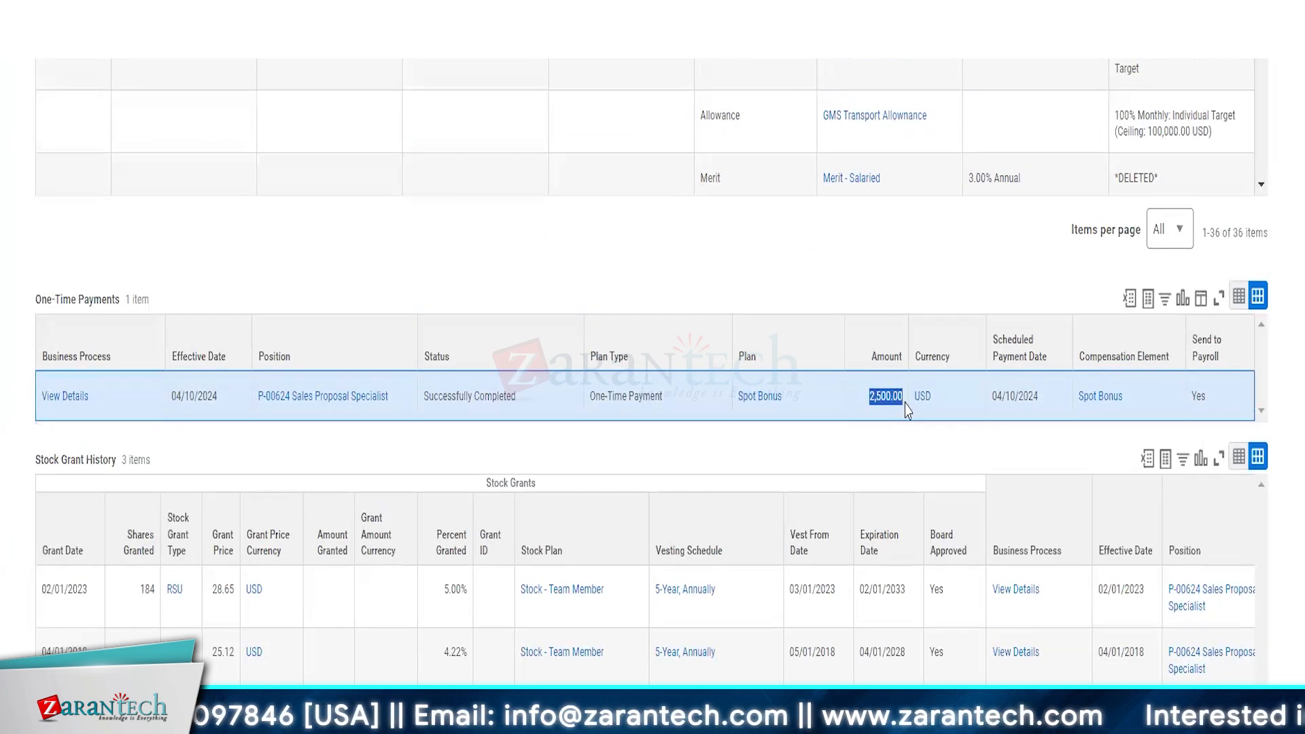
click(226, 412)
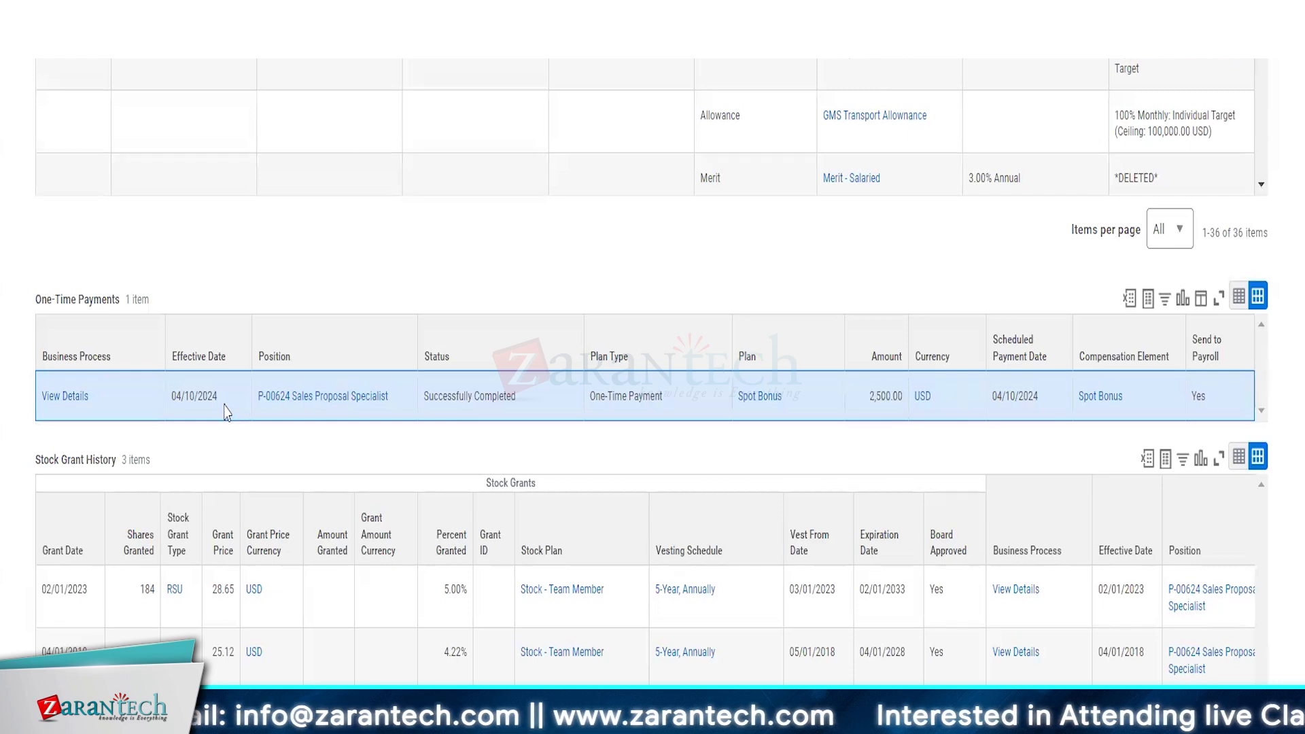
drag(226, 412, 168, 406)
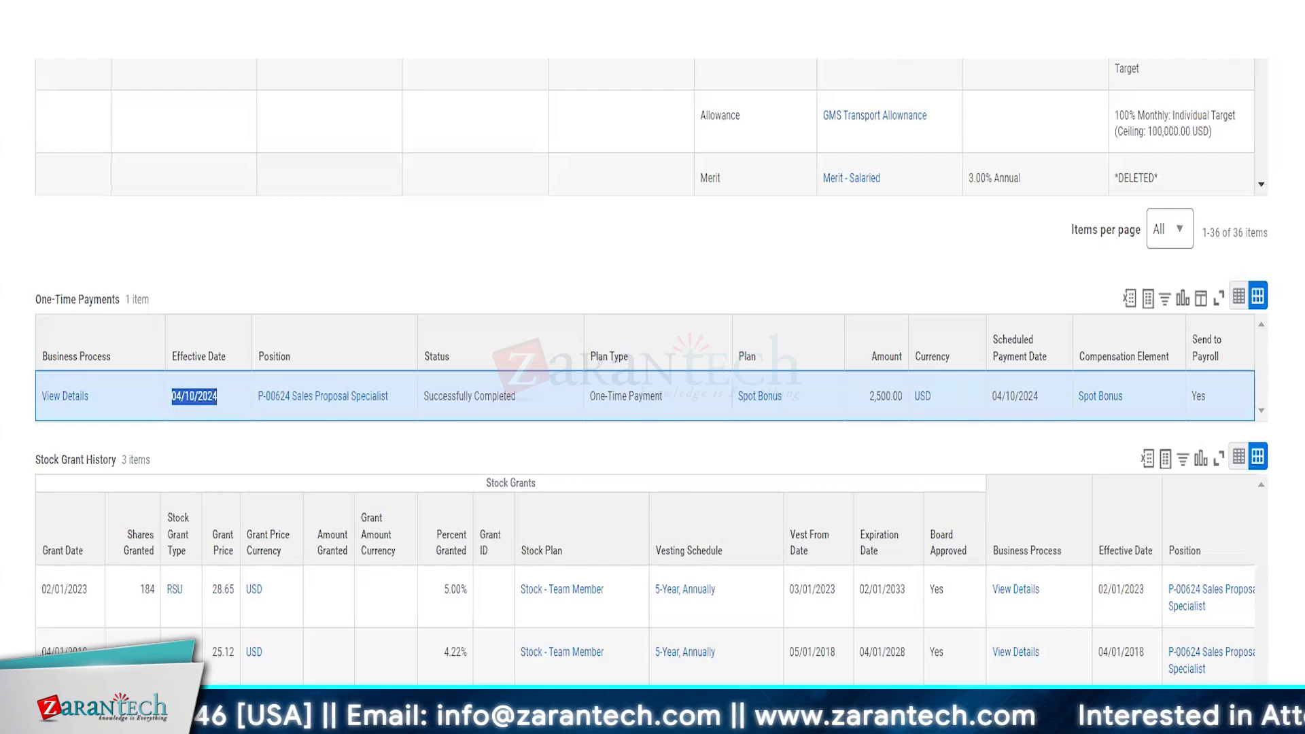
key(alt+Tab)
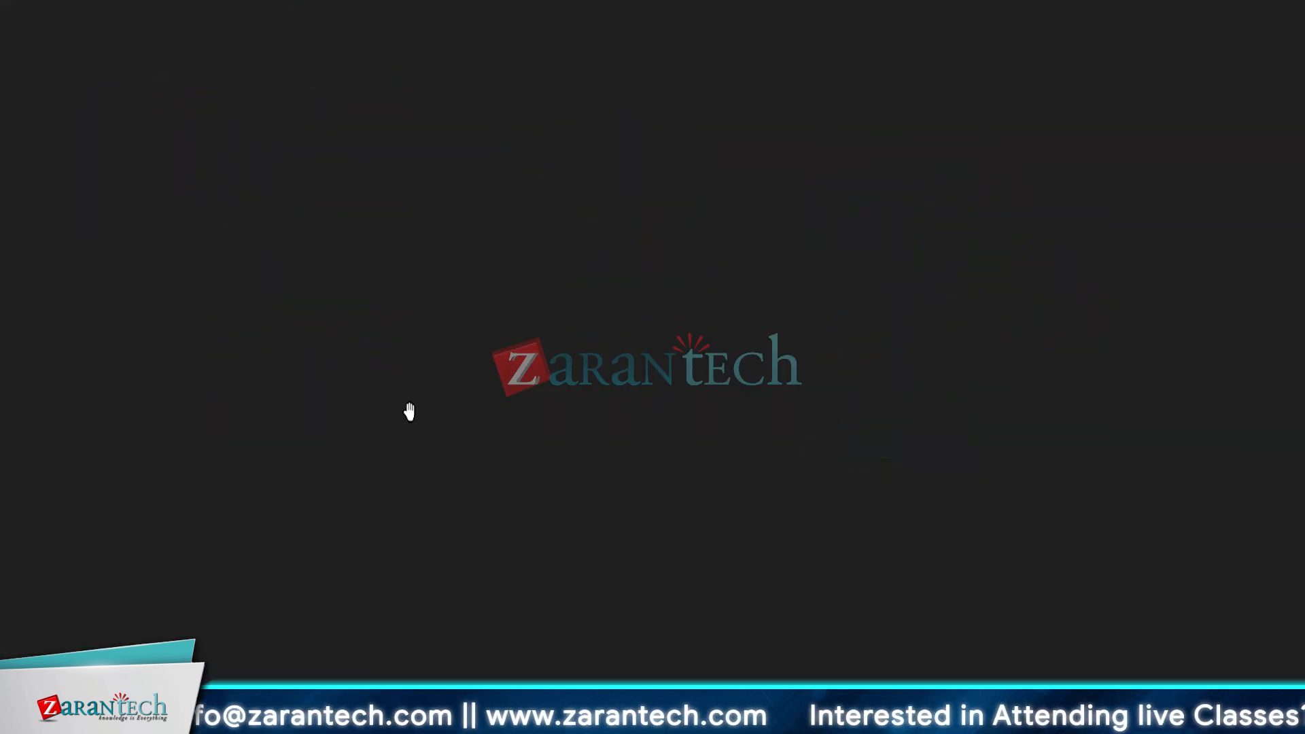